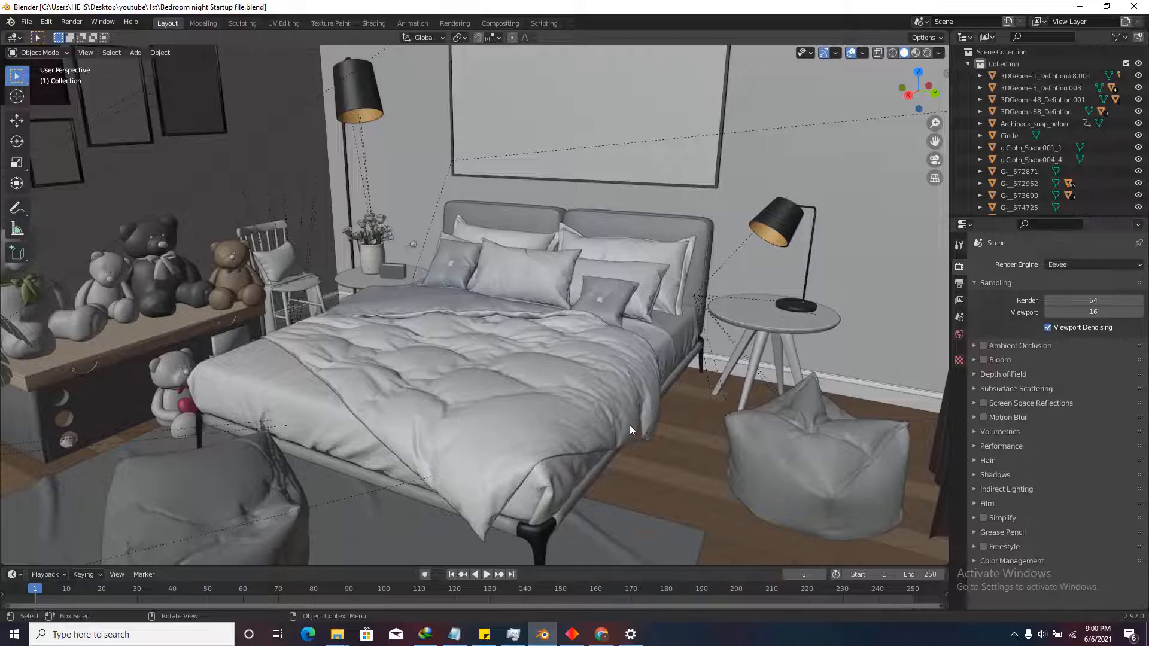
Hide the ceiling Plane.002 to open up the bedroom interior.
{"action": "scroll", "coordinate": [630, 425], "scroll_direction": "down", "scroll_amount": 8}
{"action": "left_click", "coordinate": [637, 351]}
{"action": "key", "text": "h"}
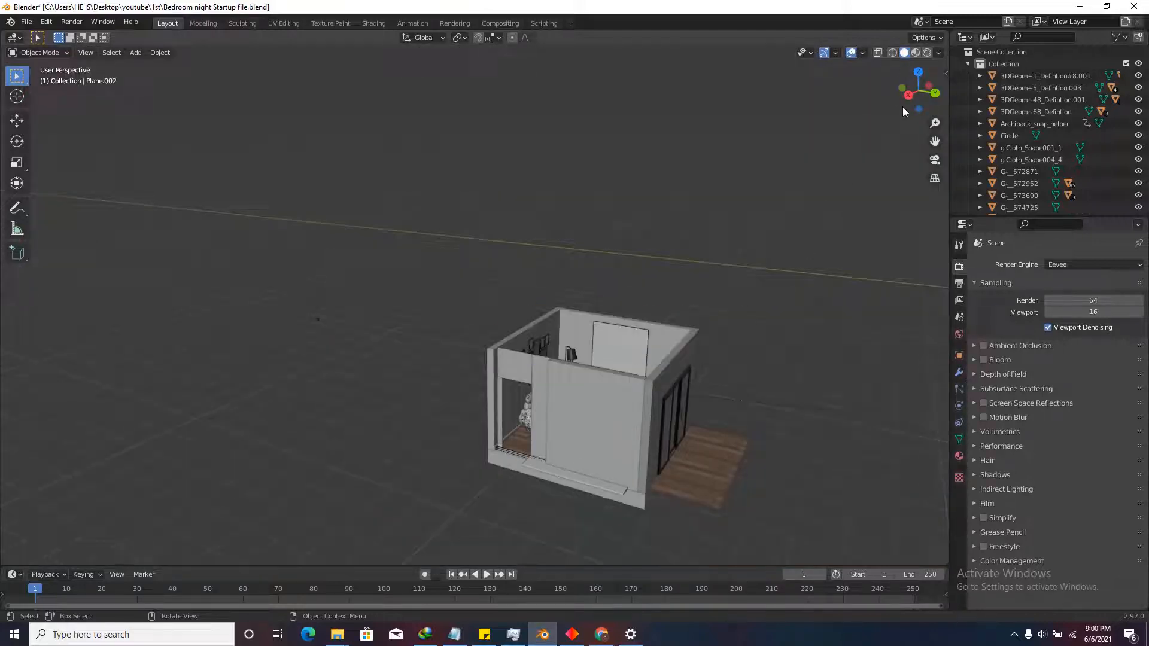
{"action": "left_click_drag", "start_coordinate": [908, 96], "coordinate": [901, 149]}
{"action": "scroll", "coordinate": [589, 281], "scroll_direction": "down", "scroll_amount": 7}
{"action": "scroll", "coordinate": [569, 431], "scroll_direction": "up", "scroll_amount": 8}
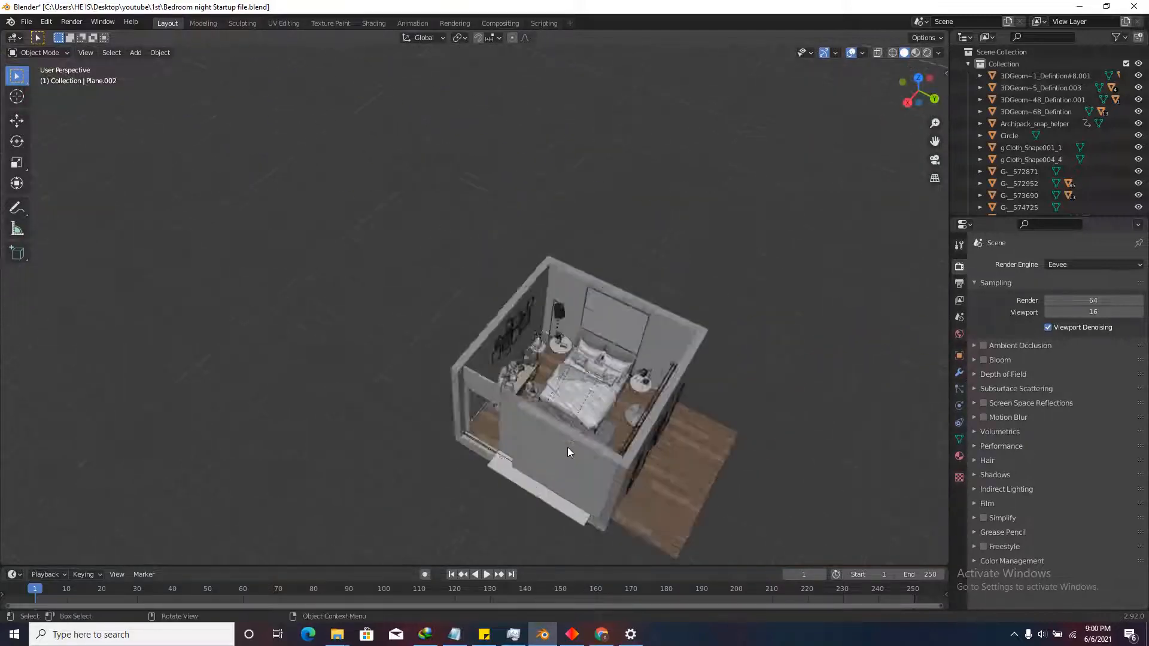
{"action": "scroll", "coordinate": [610, 360], "scroll_direction": "up", "scroll_amount": 3}
Select the bed blanket and orbit around the open room toward the window wall.
{"action": "left_click", "coordinate": [611, 360]}
{"action": "scroll", "coordinate": [611, 359], "scroll_direction": "up", "scroll_amount": 5}
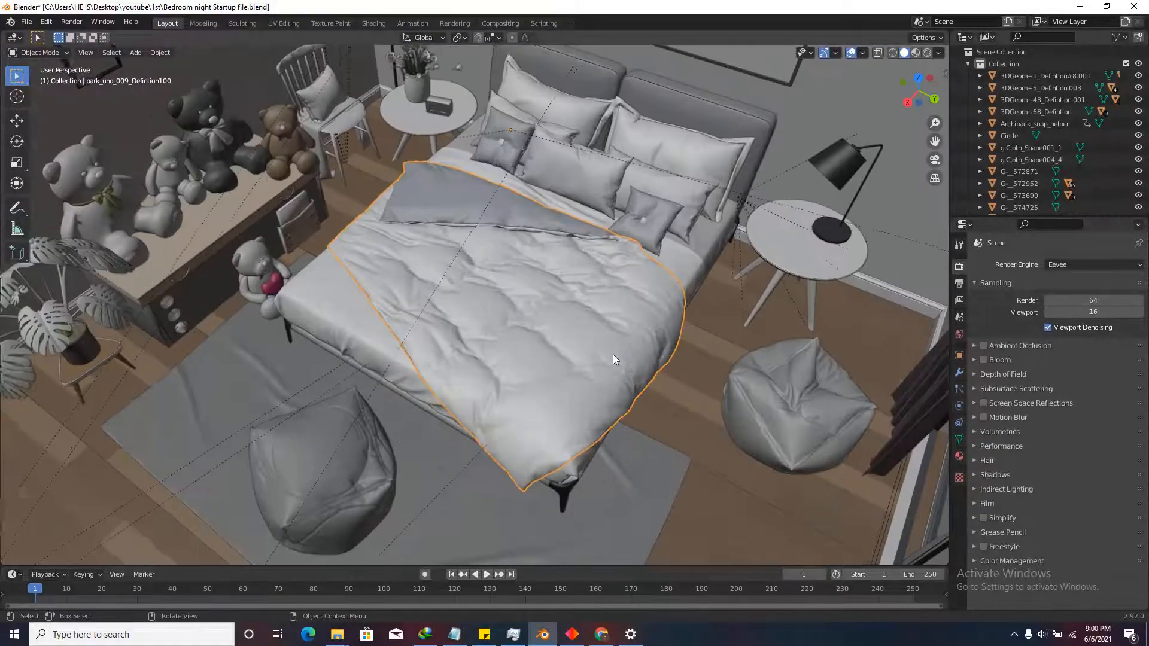
{"action": "scroll", "coordinate": [613, 359], "scroll_direction": "down", "scroll_amount": 5}
{"action": "scroll", "coordinate": [451, 347], "scroll_direction": "up", "scroll_amount": 4}
{"action": "middle_click_drag", "start_coordinate": [468, 351], "coordinate": [448, 262]}
{"action": "scroll", "coordinate": [451, 348], "scroll_direction": "down", "scroll_amount": 6}
{"action": "scroll", "coordinate": [567, 239], "scroll_direction": "up", "scroll_amount": 5}
{"action": "scroll", "coordinate": [563, 300], "scroll_direction": "down", "scroll_amount": 5}
{"action": "scroll", "coordinate": [454, 260], "scroll_direction": "up", "scroll_amount": 3}
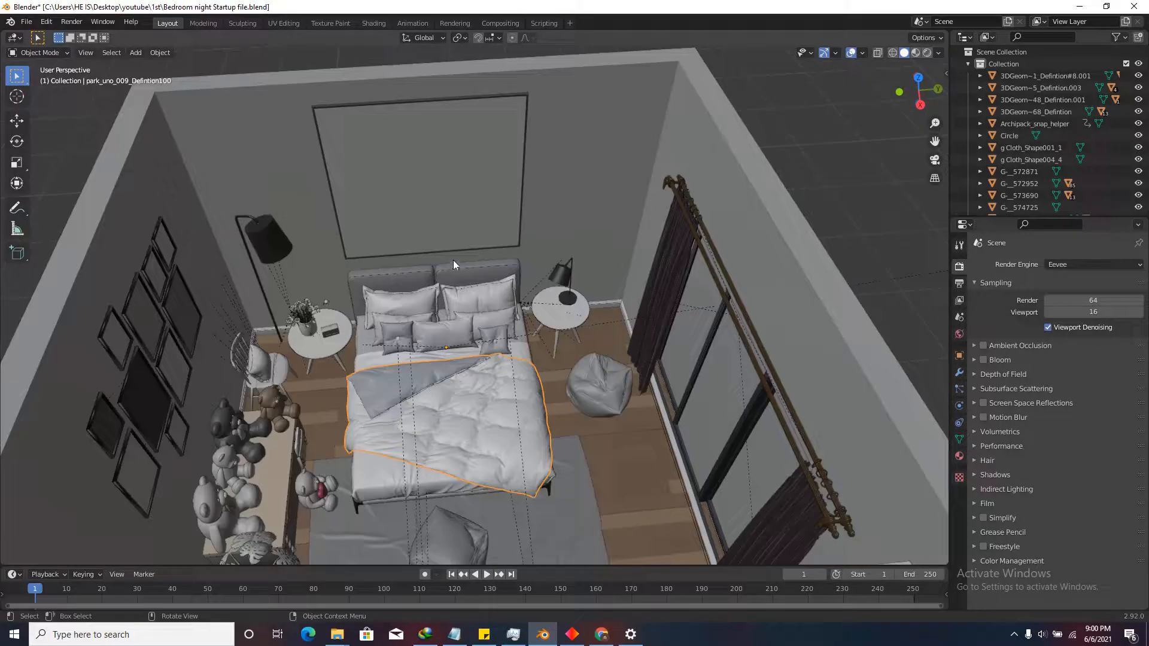
{"action": "scroll", "coordinate": [601, 361], "scroll_direction": "down", "scroll_amount": 4}
{"action": "mouse_move", "coordinate": [595, 362]}
{"action": "middle_mouse_down"}
{"action": "mouse_move", "coordinate": [624, 378]}
{"action": "mouse_move", "coordinate": [697, 380]}
{"action": "mouse_move", "coordinate": [574, 371]}
{"action": "mouse_move", "coordinate": [584, 358]}
{"action": "middle_mouse_up"}
{"action": "scroll", "coordinate": [584, 358], "scroll_direction": "down", "scroll_amount": 3}
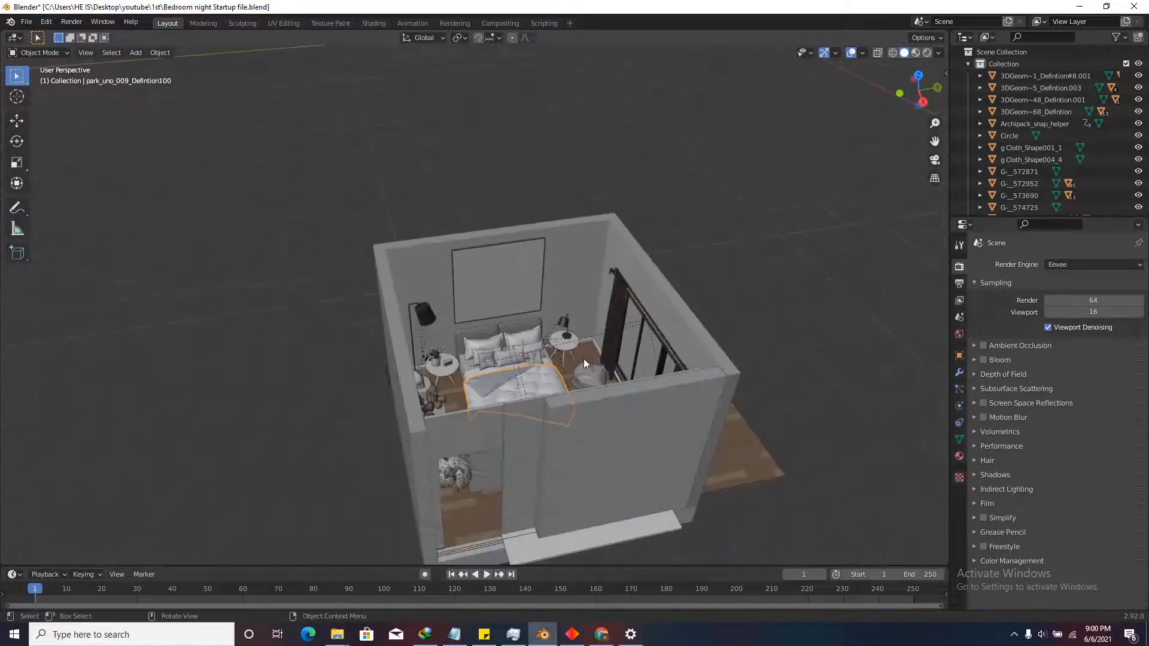
Switch to Top Orthographic to see the whole room from above.
{"action": "left_click", "coordinate": [918, 75]}
{"action": "scroll", "coordinate": [633, 437], "scroll_direction": "down", "scroll_amount": 3}
{"action": "scroll", "coordinate": [778, 317], "scroll_direction": "up", "scroll_amount": 2}
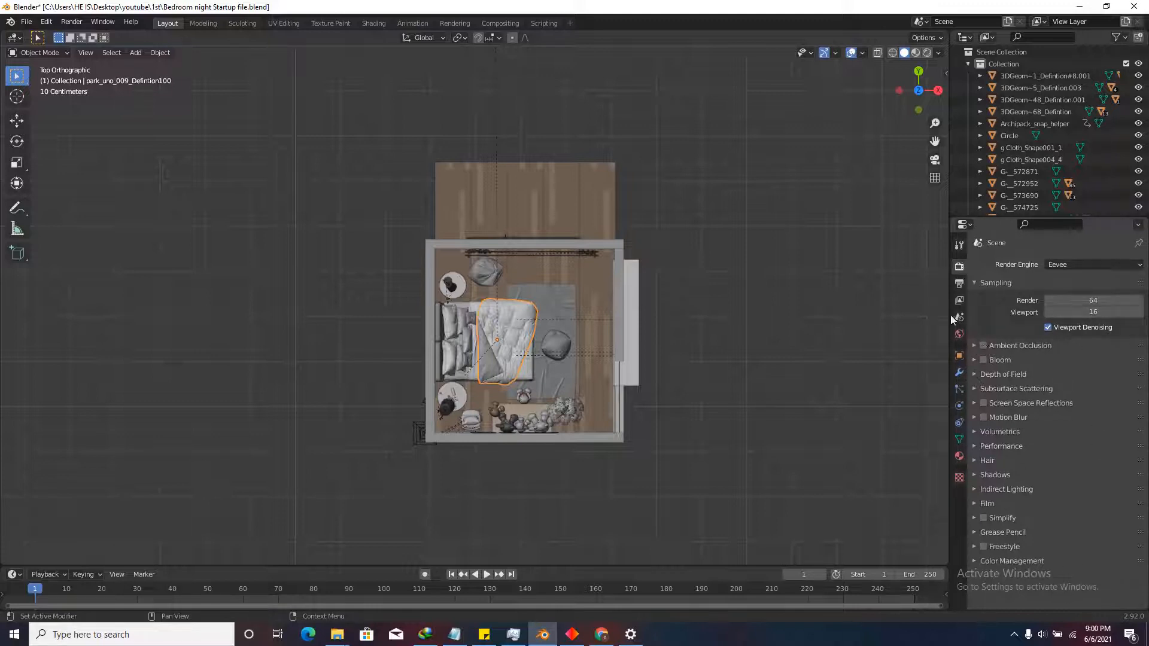
Enable ambient occlusion with 0.5 m distance and trace precision 1.
{"action": "left_click", "coordinate": [983, 345]}
{"action": "left_click", "coordinate": [975, 345]}
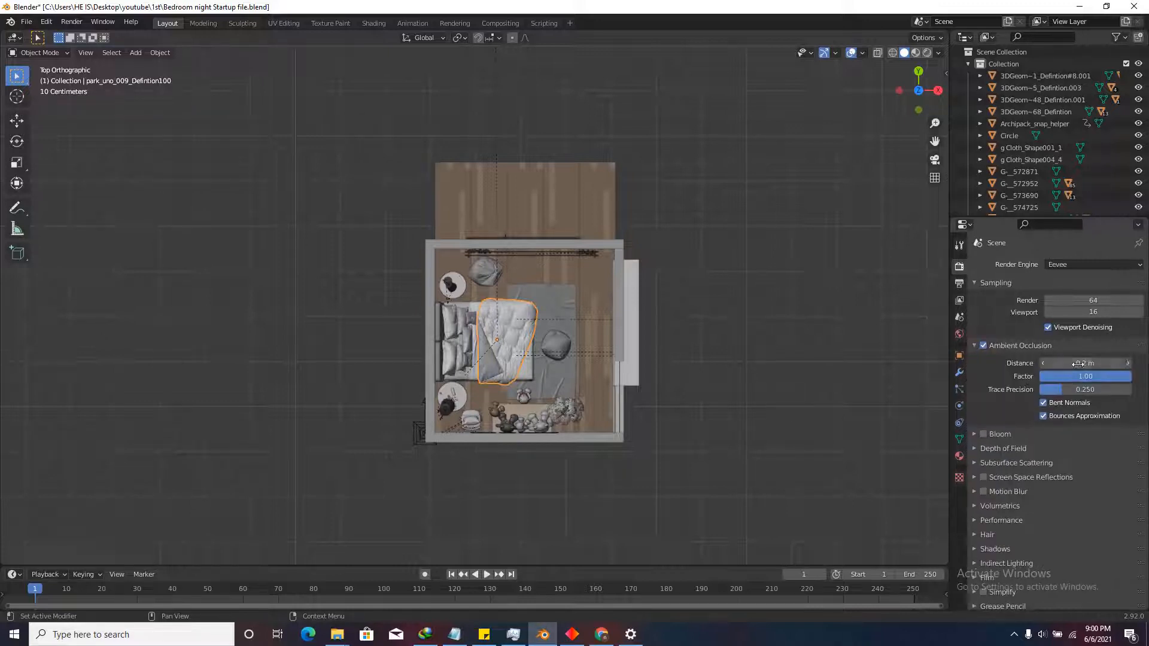
{"action": "left_click", "coordinate": [1078, 364]}
{"action": "type", "text": "0.5"}
{"action": "key", "text": "Return"}
{"action": "left_click", "coordinate": [1061, 391]}
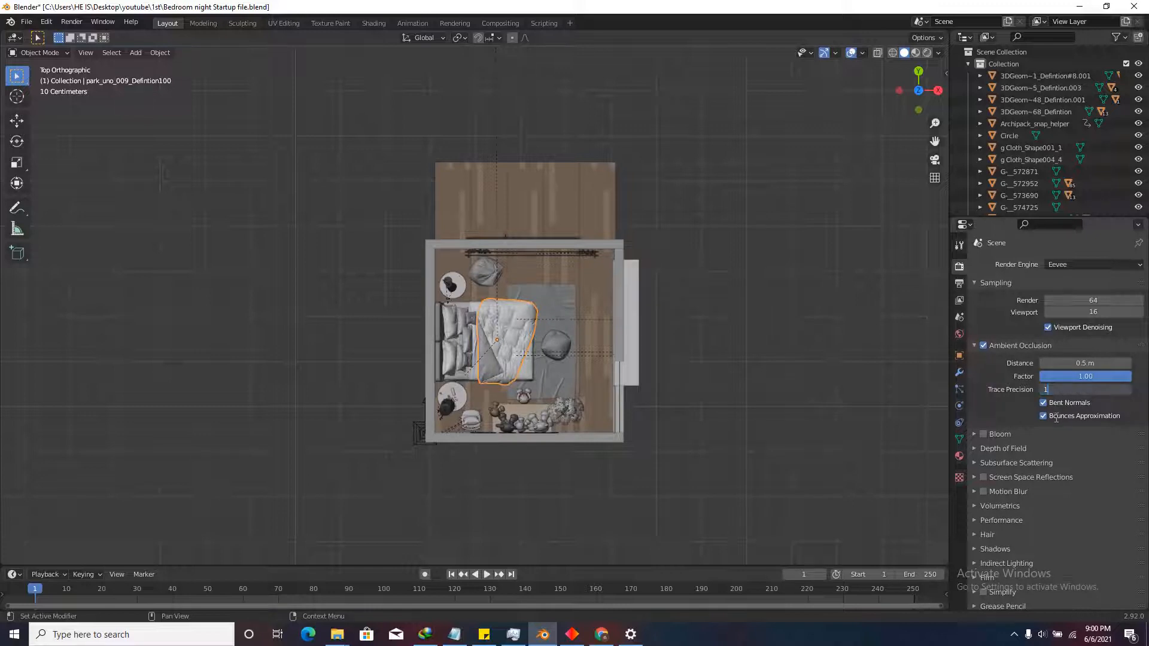
{"action": "key", "text": "Return"}
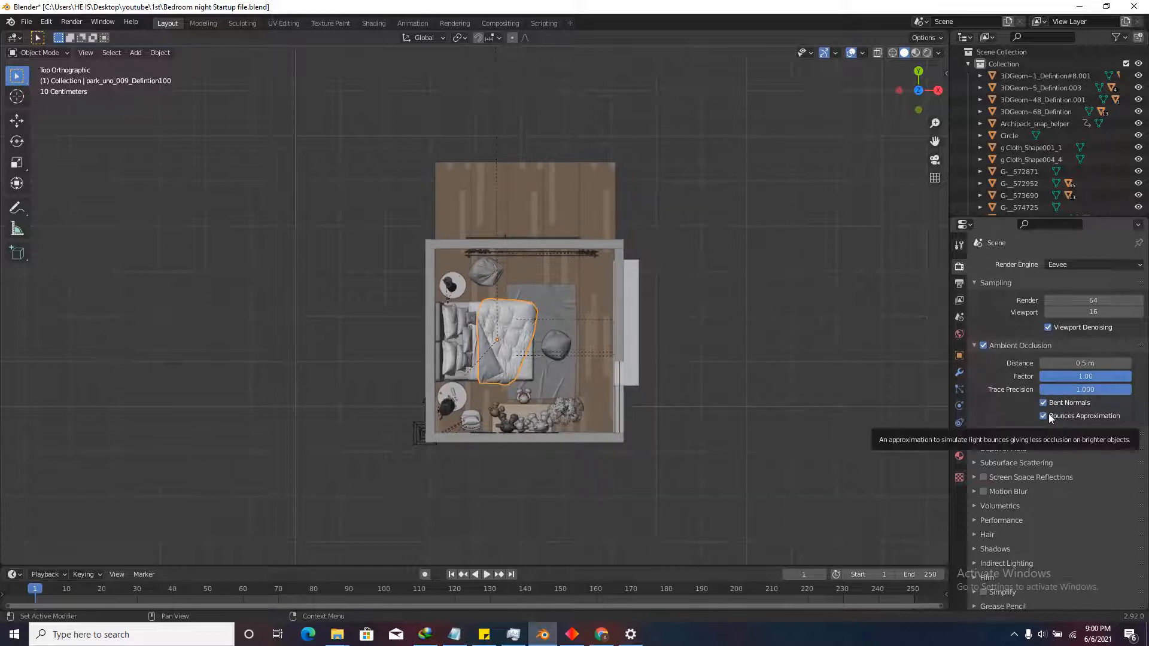
Enable screen space reflections with refraction, and turn on motion blur.
{"action": "left_click", "coordinate": [976, 477]}
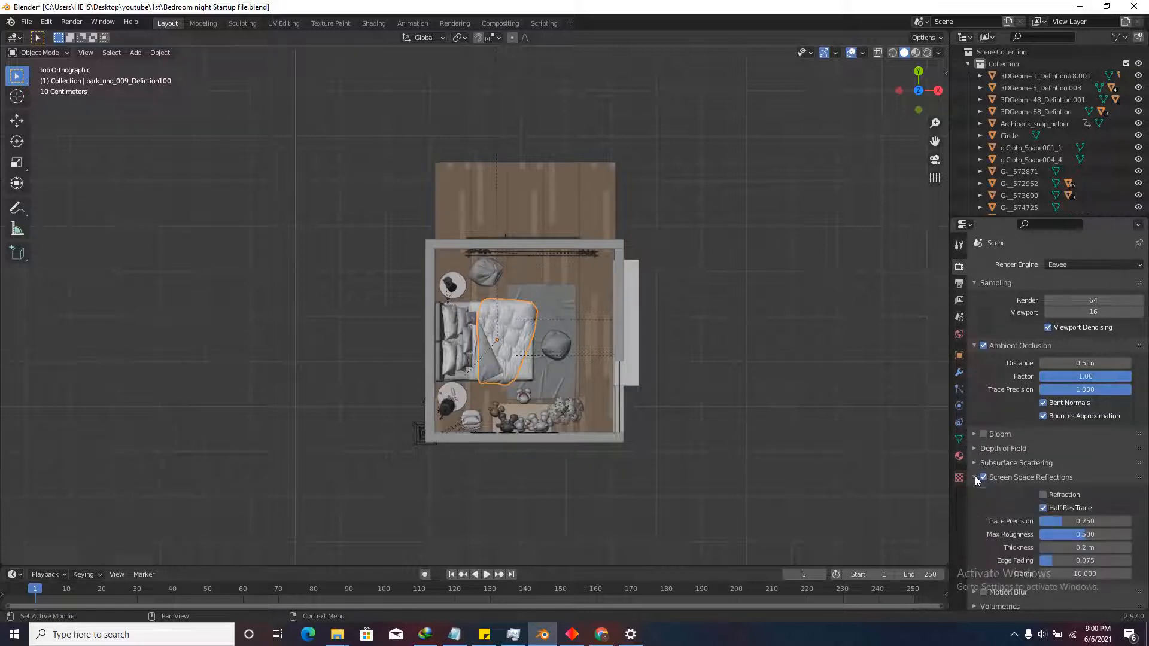
{"action": "left_click", "coordinate": [1045, 495]}
{"action": "scroll", "coordinate": [1036, 508], "scroll_direction": "down", "scroll_amount": 5}
{"action": "left_click", "coordinate": [974, 459]}
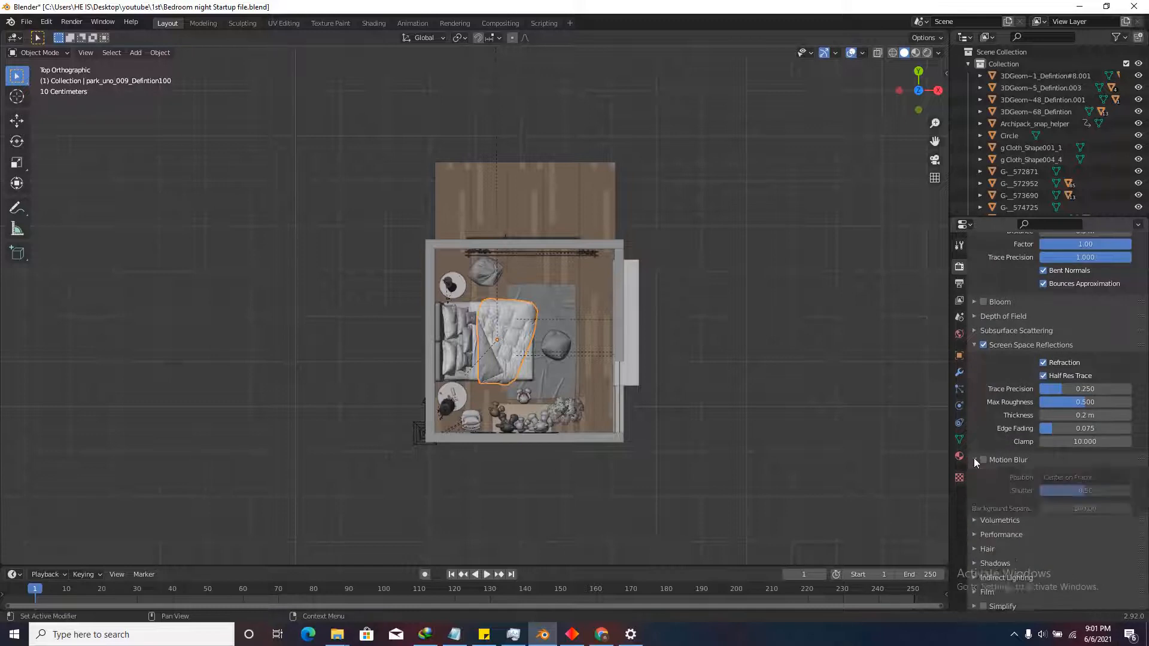
{"action": "left_click", "coordinate": [983, 460]}
{"action": "left_click", "coordinate": [973, 460]}
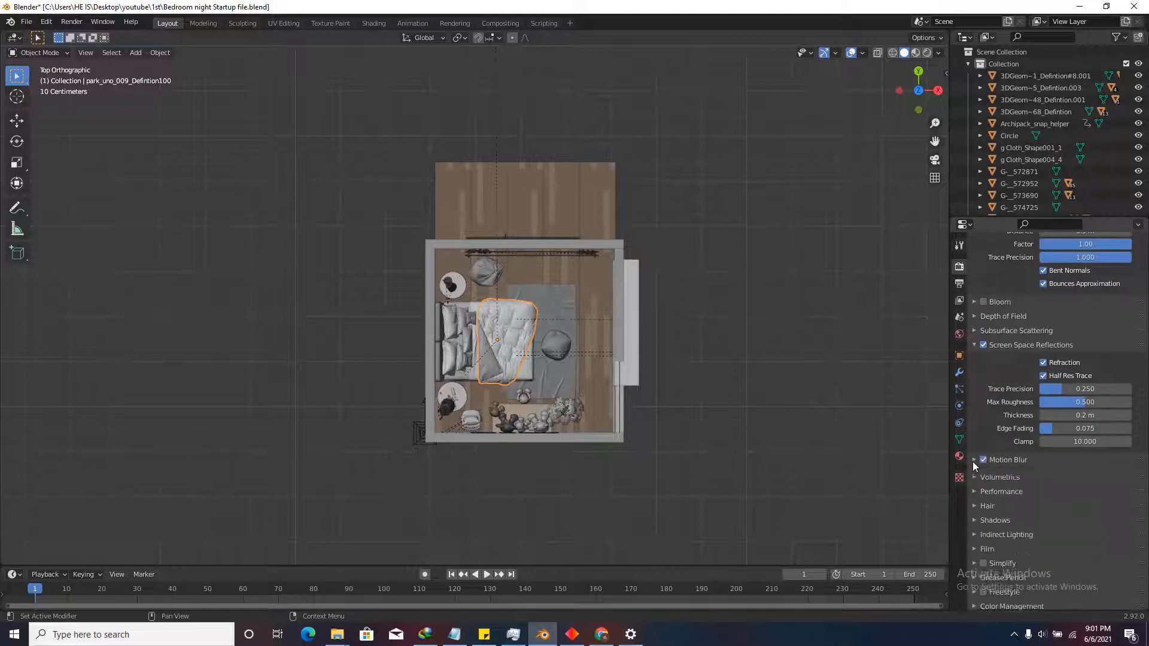
Set the cube shadow size to 1024 px.
{"action": "left_click", "coordinate": [985, 517]}
{"action": "scroll", "coordinate": [990, 524], "scroll_direction": "down", "scroll_amount": 3}
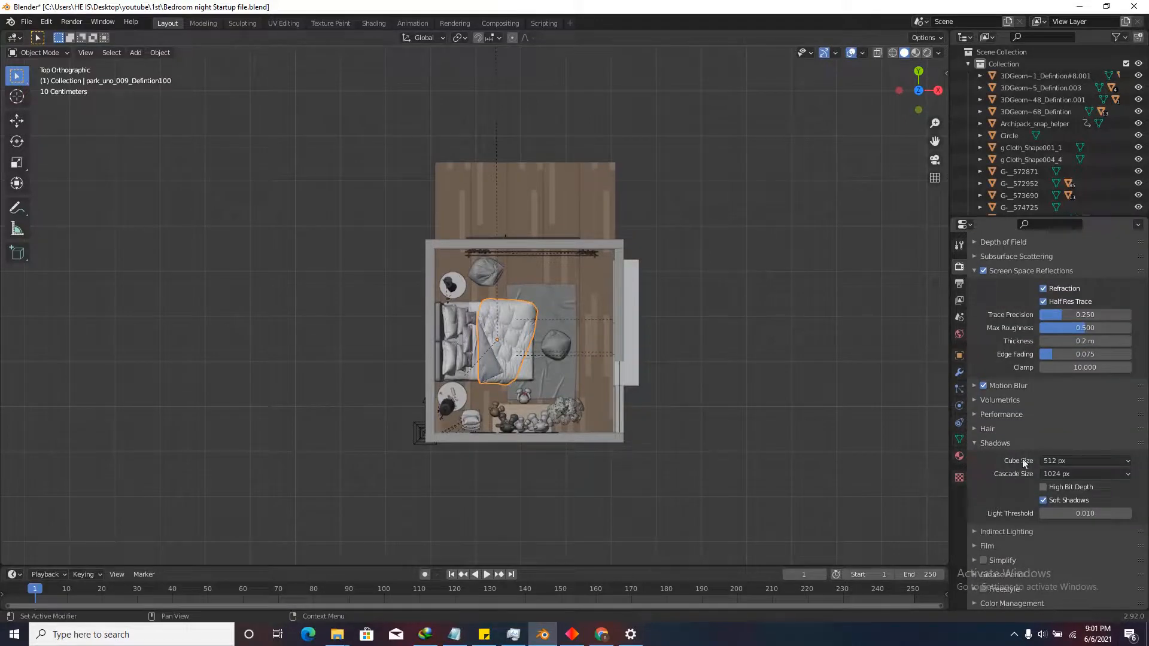
{"action": "left_click", "coordinate": [1058, 457]}
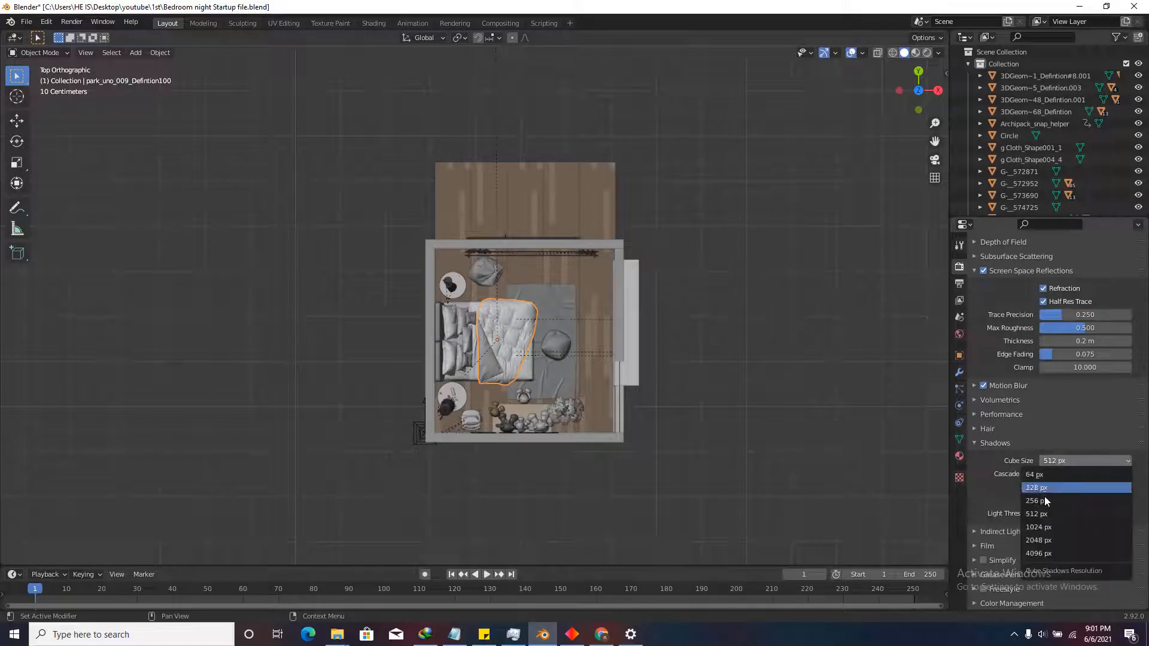
{"action": "left_click", "coordinate": [1050, 525]}
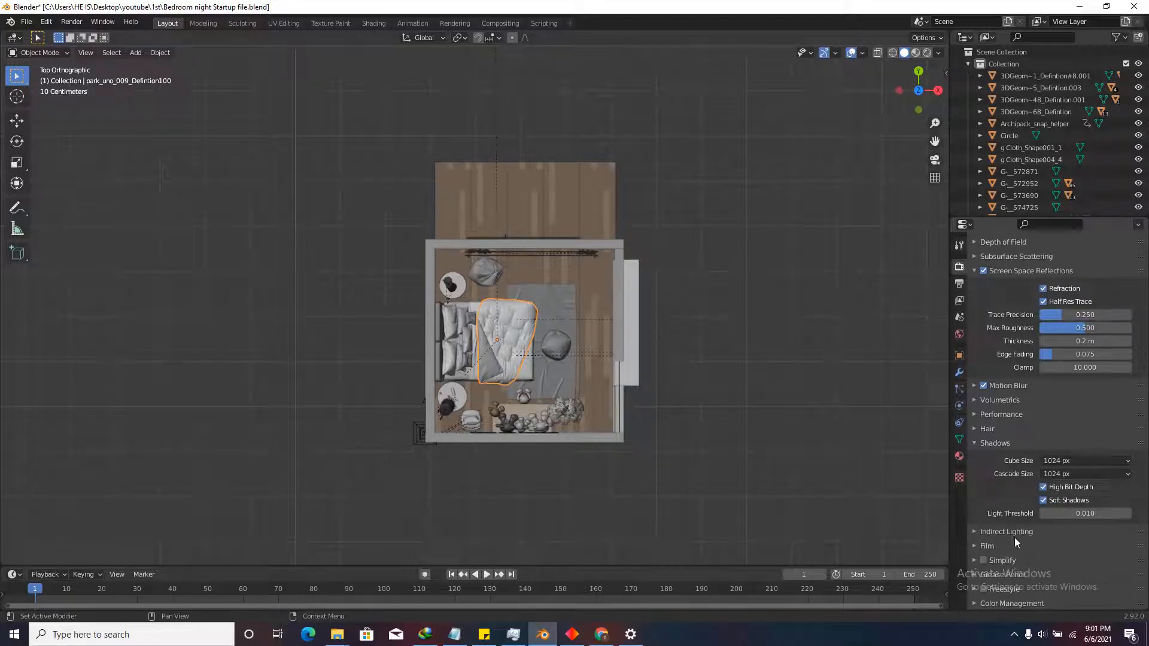
Set the view transform to Filmic Log with the Medium High Contrast look.
{"action": "left_click", "coordinate": [1011, 603]}
{"action": "scroll", "coordinate": [1028, 534], "scroll_direction": "down", "scroll_amount": 4}
{"action": "left_click", "coordinate": [1075, 528]}
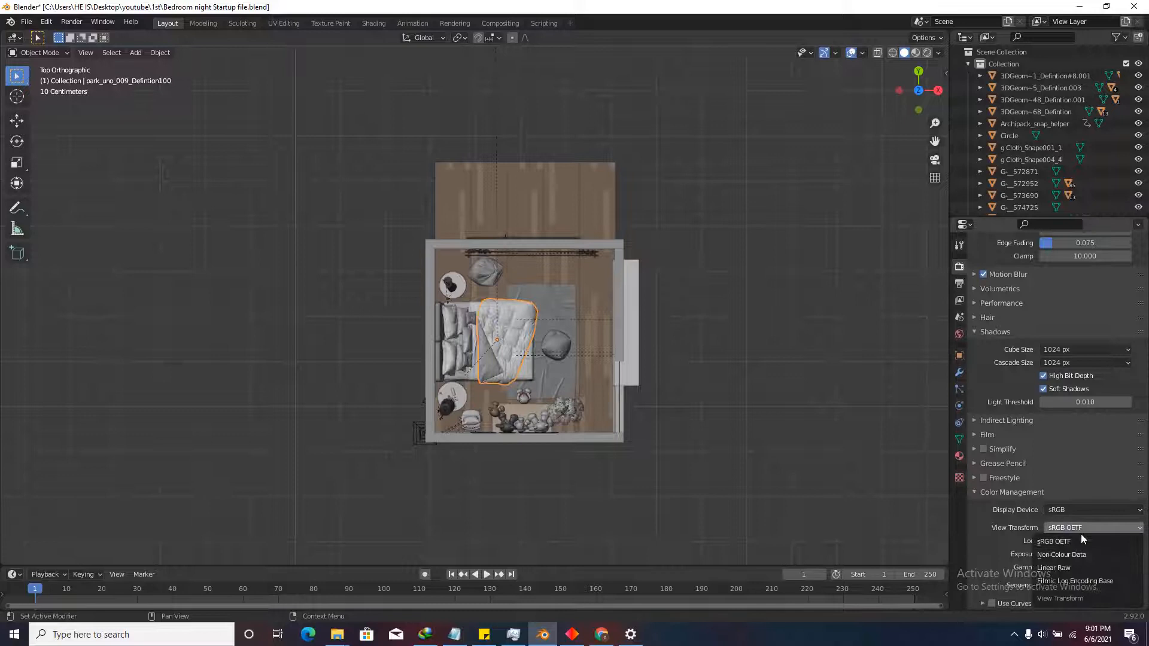
{"action": "left_click", "coordinate": [1084, 580]}
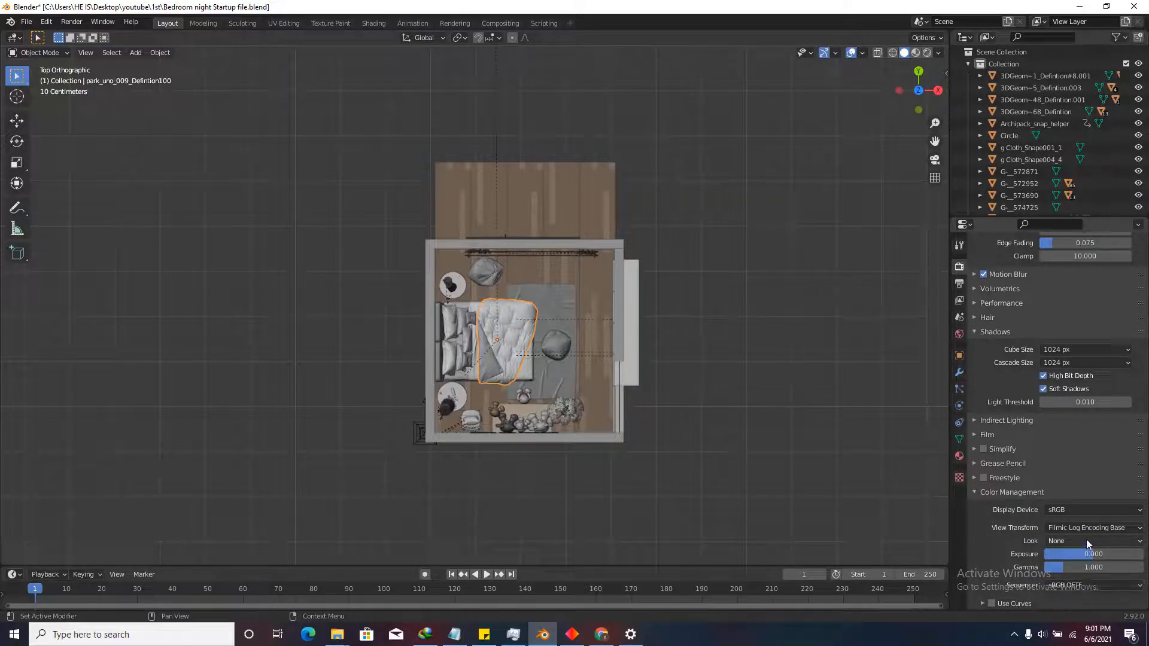
{"action": "left_click", "coordinate": [1087, 541]}
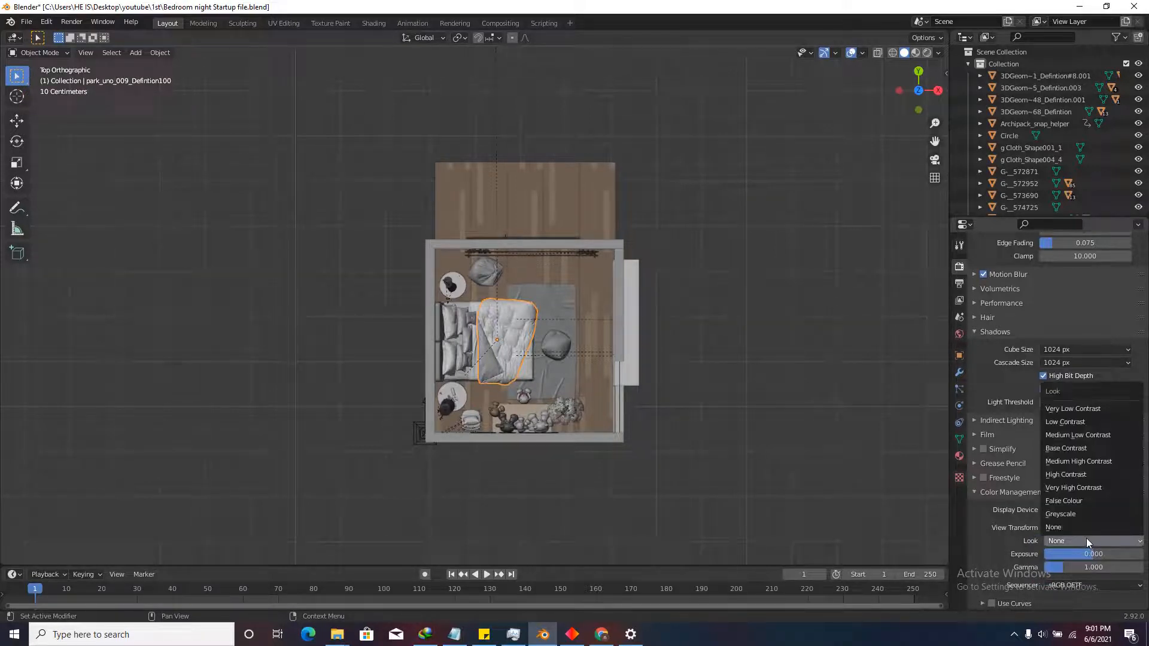
{"action": "left_click", "coordinate": [1095, 462]}
{"action": "scroll", "coordinate": [1028, 393], "scroll_direction": "up", "scroll_amount": 10}
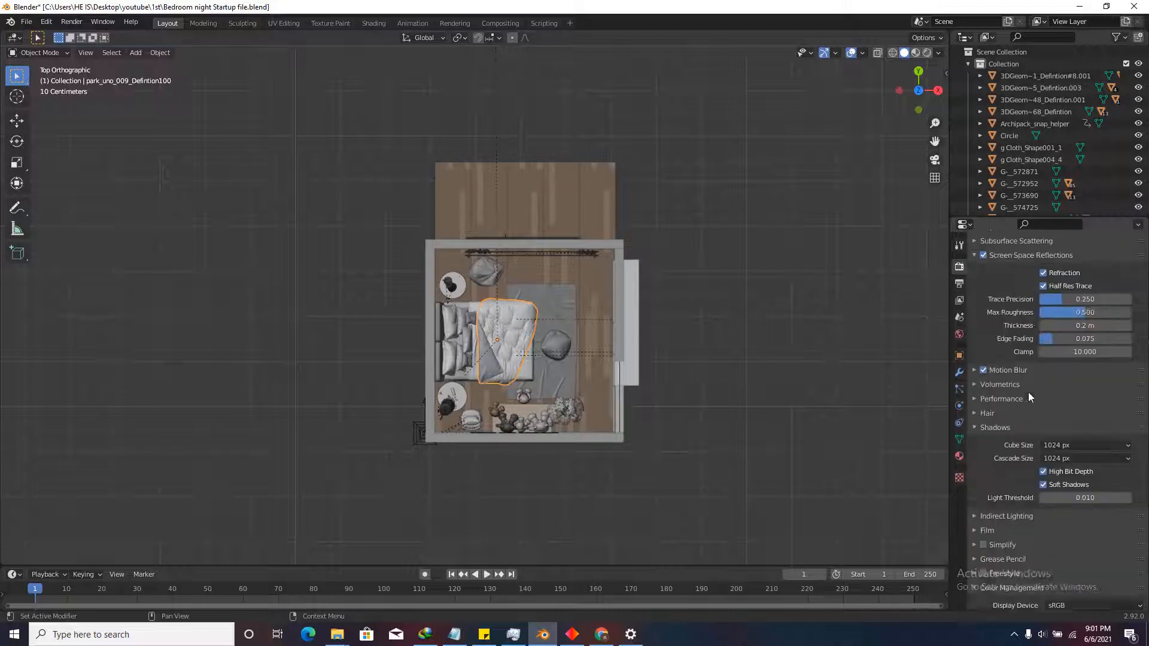
{"action": "left_click", "coordinate": [810, 430]}
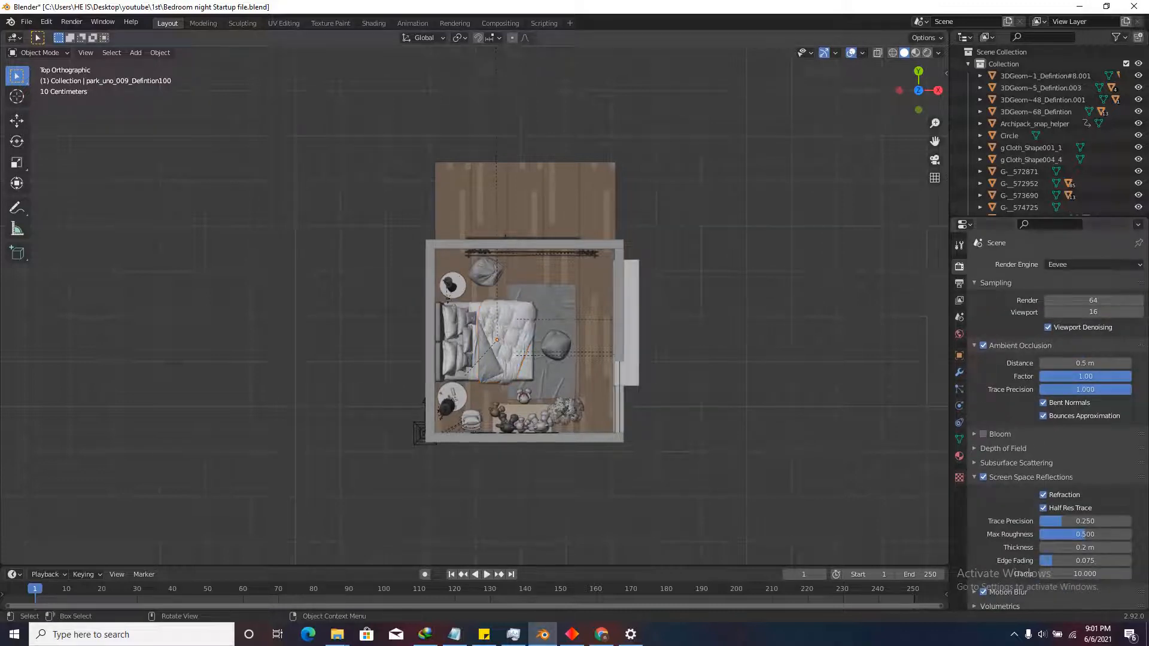
Orbit into a tilted perspective view of the room with rendered shading.
{"action": "middle_click_drag", "start_coordinate": [770, 406], "coordinate": [842, 161]}
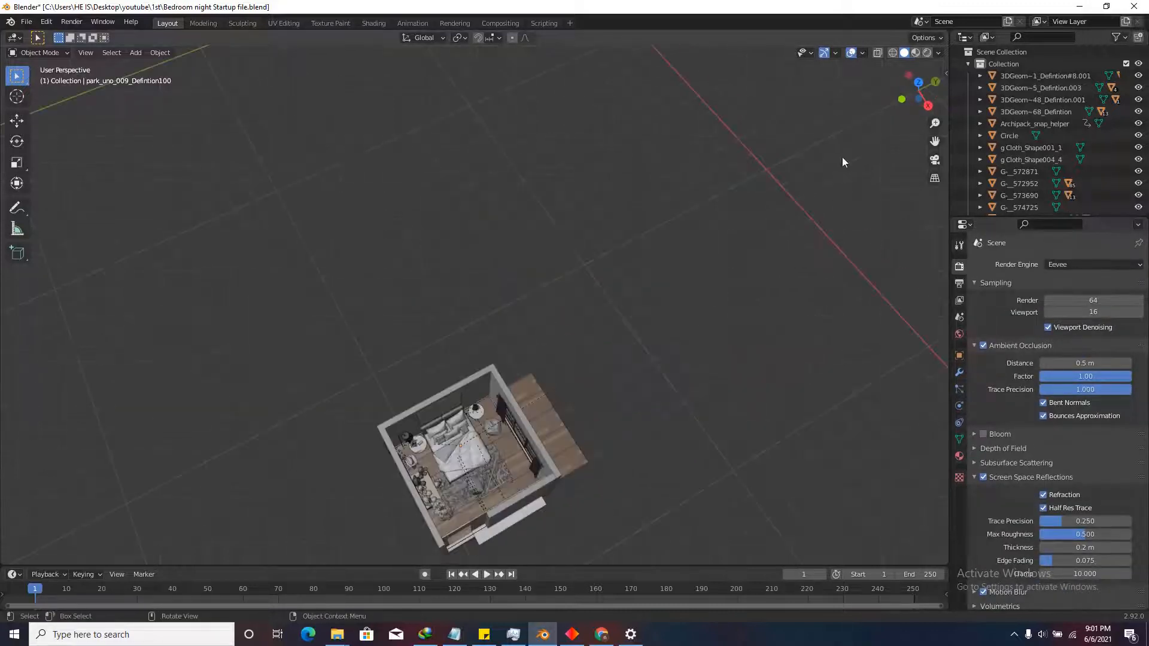
{"action": "left_click", "coordinate": [927, 53]}
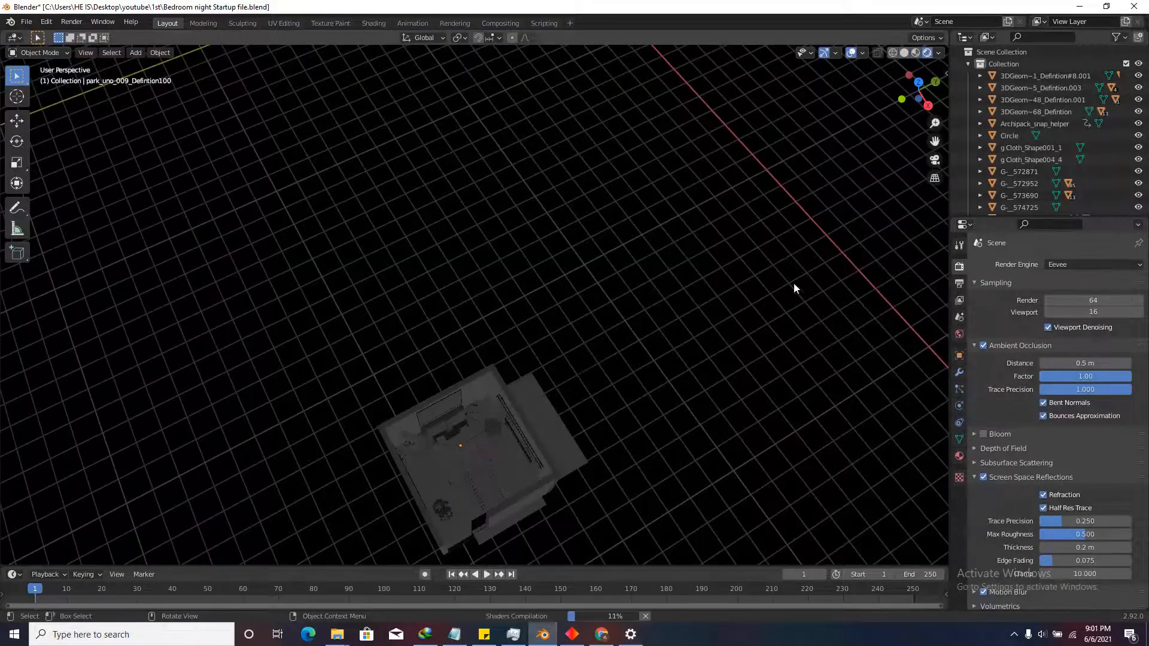
{"action": "middle_click_drag", "start_coordinate": [794, 283], "coordinate": [555, 430]}
{"action": "scroll", "coordinate": [585, 426], "scroll_direction": "up", "scroll_amount": 6}
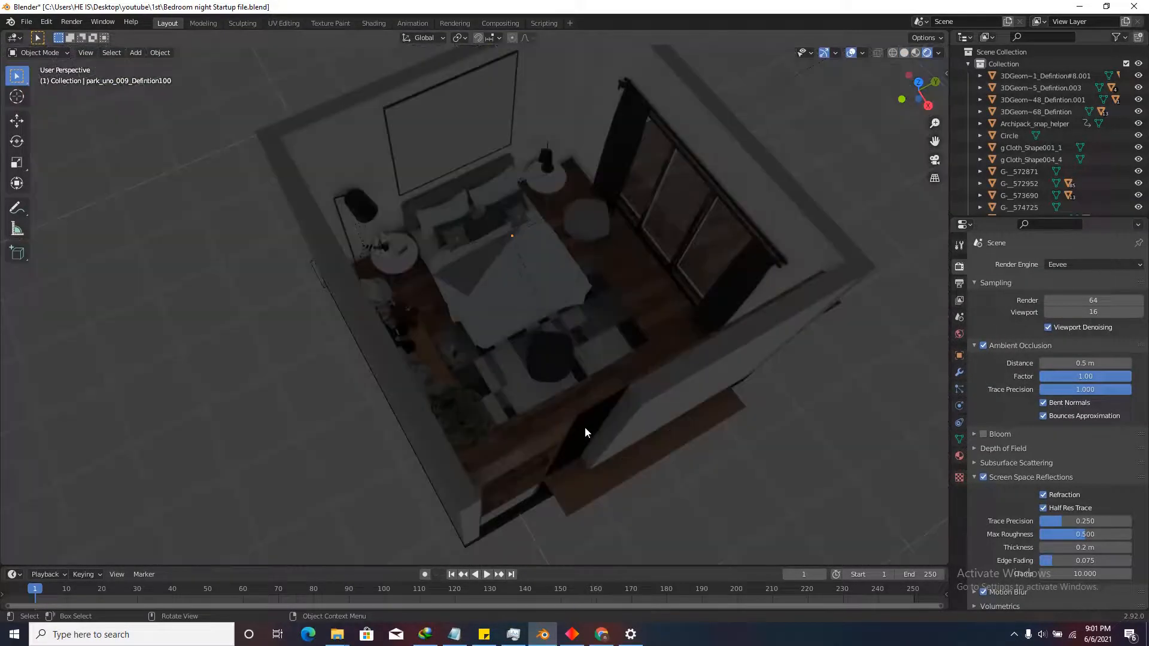
{"action": "scroll", "coordinate": [562, 356], "scroll_direction": "down", "scroll_amount": 2}
{"action": "scroll", "coordinate": [577, 353], "scroll_direction": "up", "scroll_amount": 3}
{"action": "scroll", "coordinate": [598, 380], "scroll_direction": "up", "scroll_amount": 2}
{"action": "middle_click_drag", "start_coordinate": [597, 380], "coordinate": [619, 405]}
Walk-navigate to look over the bed, then return to solid shading in top view.
{"action": "key", "text": "shift+grave"}
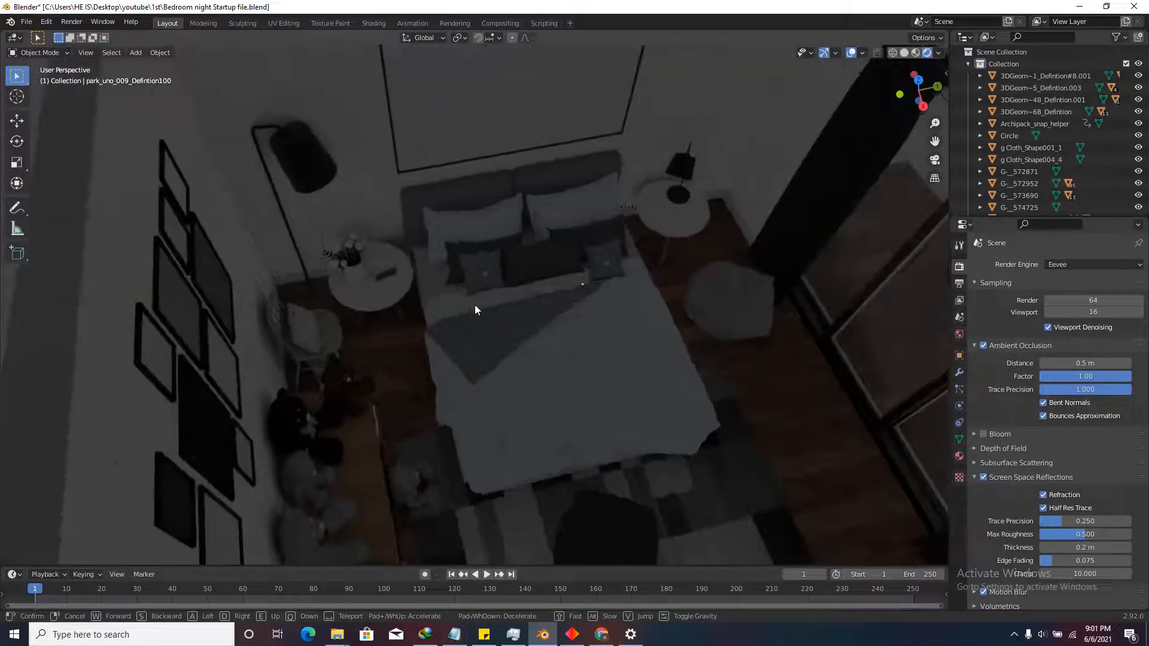
{"action": "left_click", "coordinate": [476, 304]}
{"action": "left_click", "coordinate": [903, 53]}
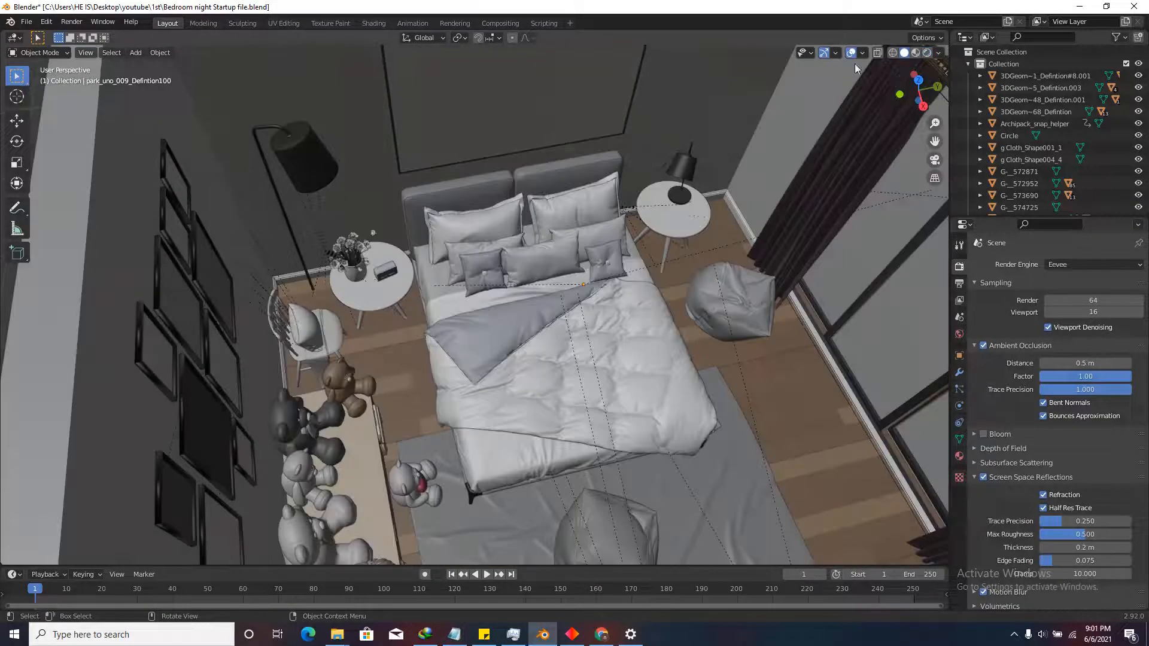
{"action": "left_click", "coordinate": [919, 80]}
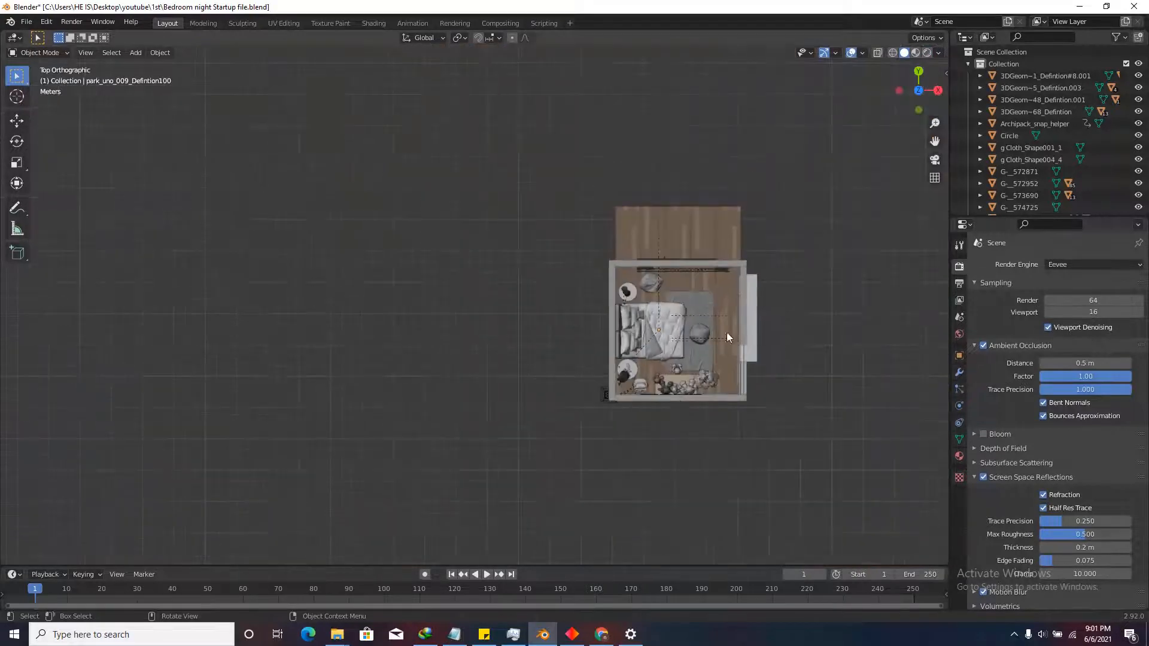
{"action": "scroll", "coordinate": [662, 281], "scroll_direction": "up", "scroll_amount": 3}
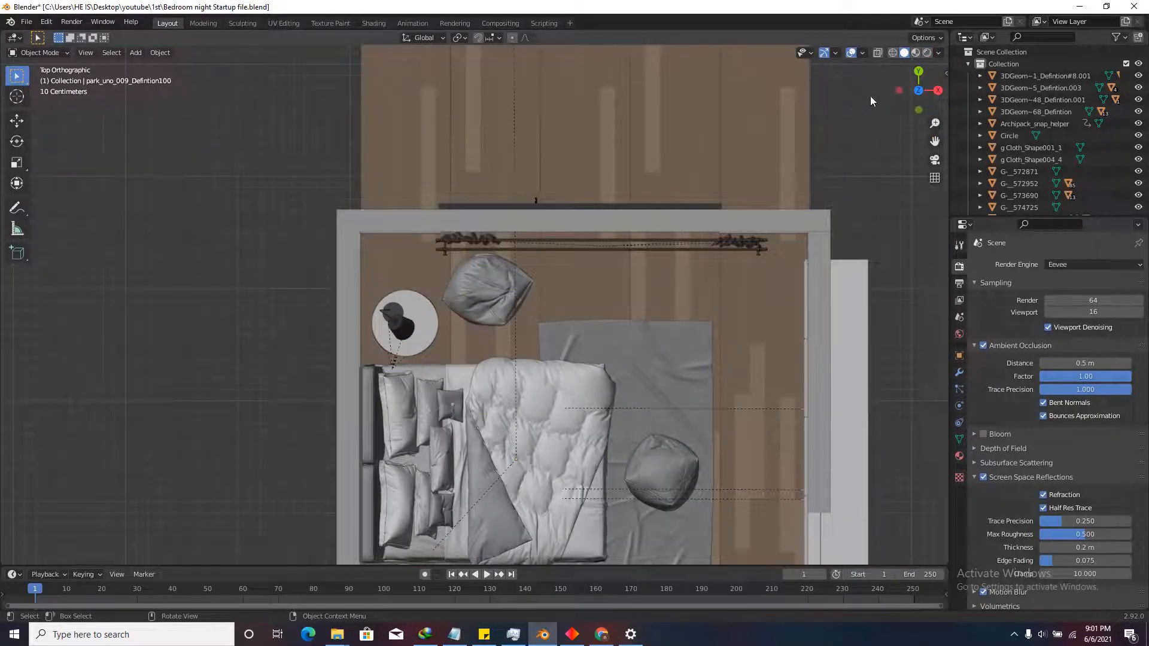
{"action": "scroll", "coordinate": [649, 211], "scroll_direction": "down", "scroll_amount": 4}
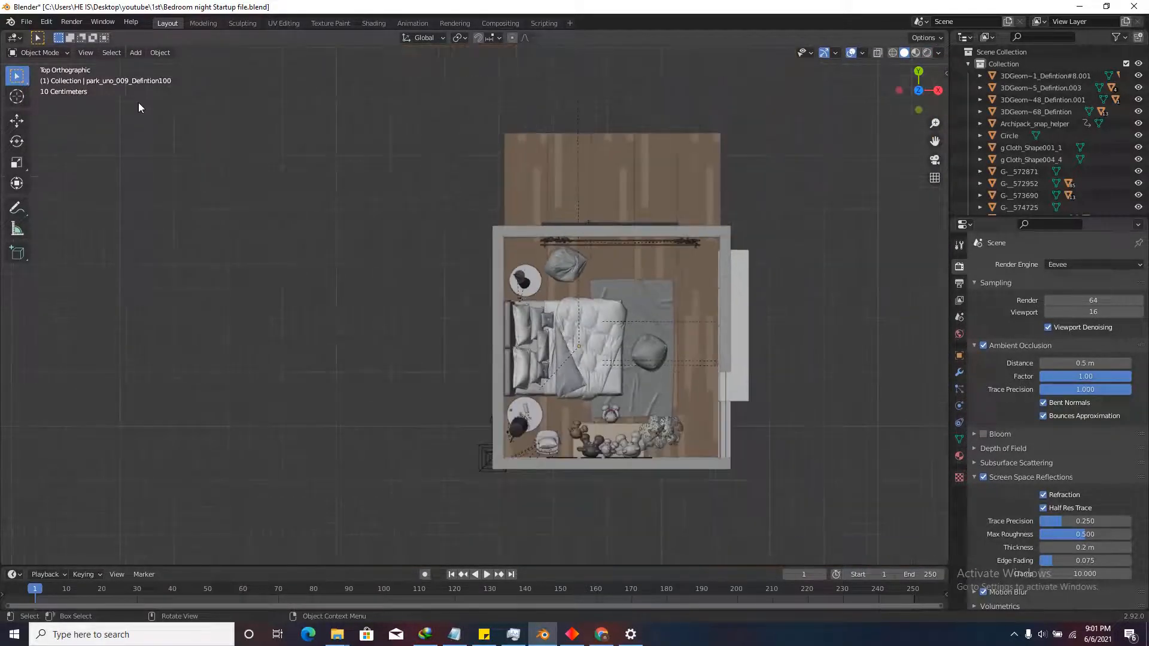
Put the 3D cursor on the deck outside the glass doors and orbit into perspective.
{"action": "left_click", "coordinate": [17, 95]}
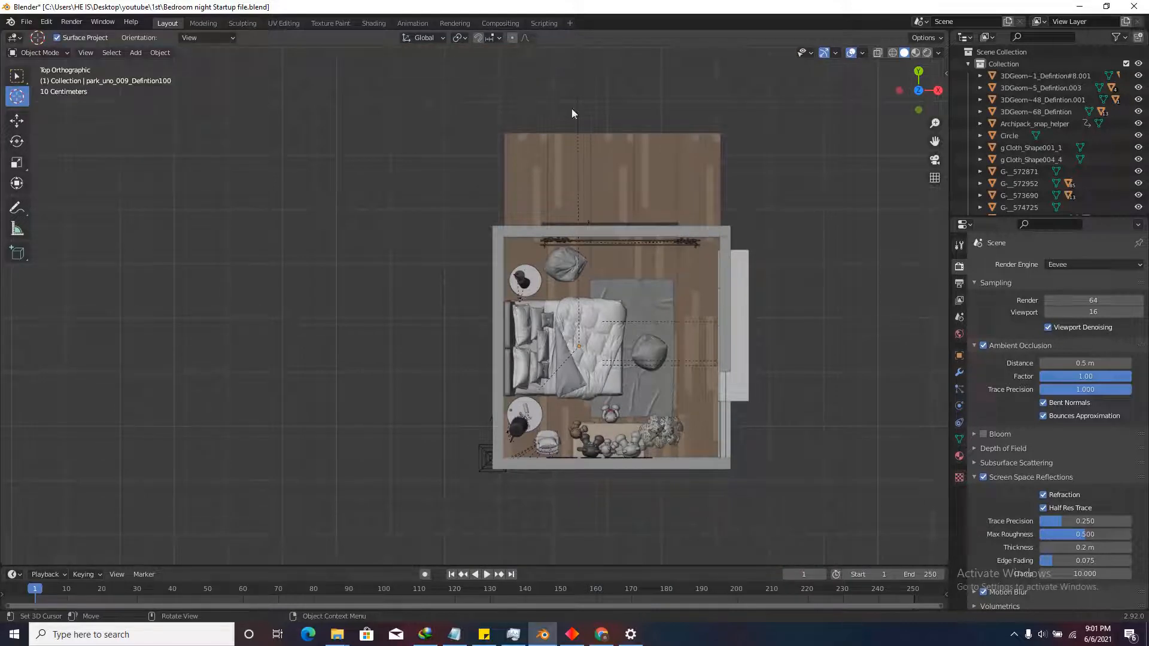
{"action": "scroll", "coordinate": [585, 166], "scroll_direction": "up", "scroll_amount": 2}
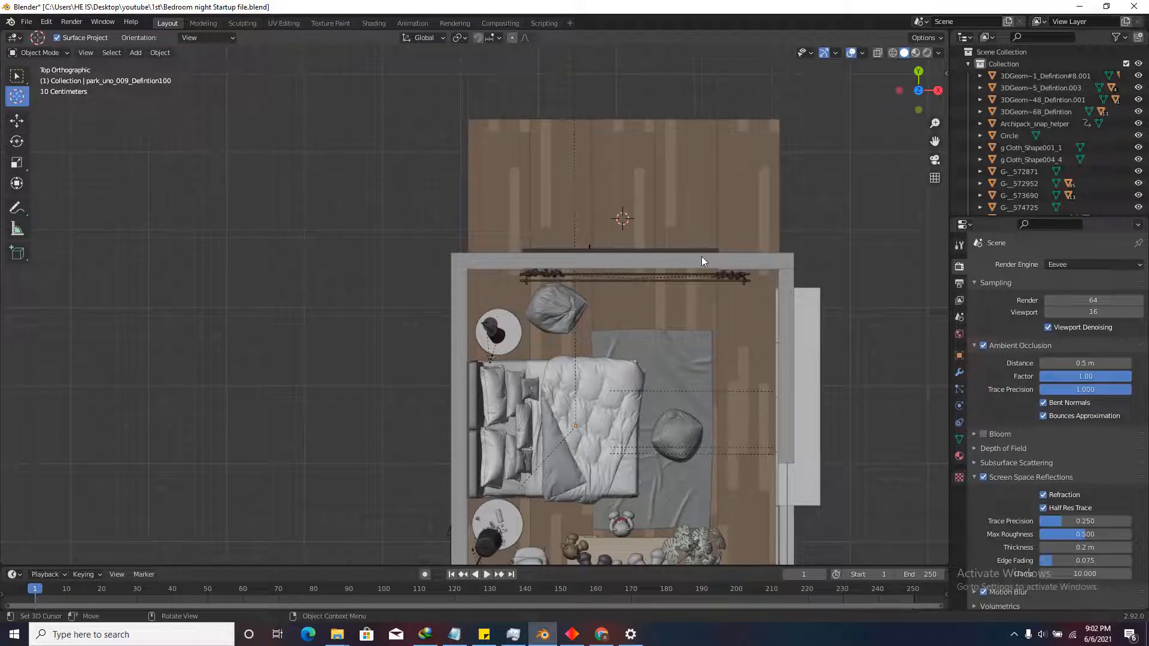
{"action": "scroll", "coordinate": [726, 298], "scroll_direction": "down", "scroll_amount": 3}
{"action": "middle_click_drag", "start_coordinate": [726, 297], "coordinate": [321, 149]}
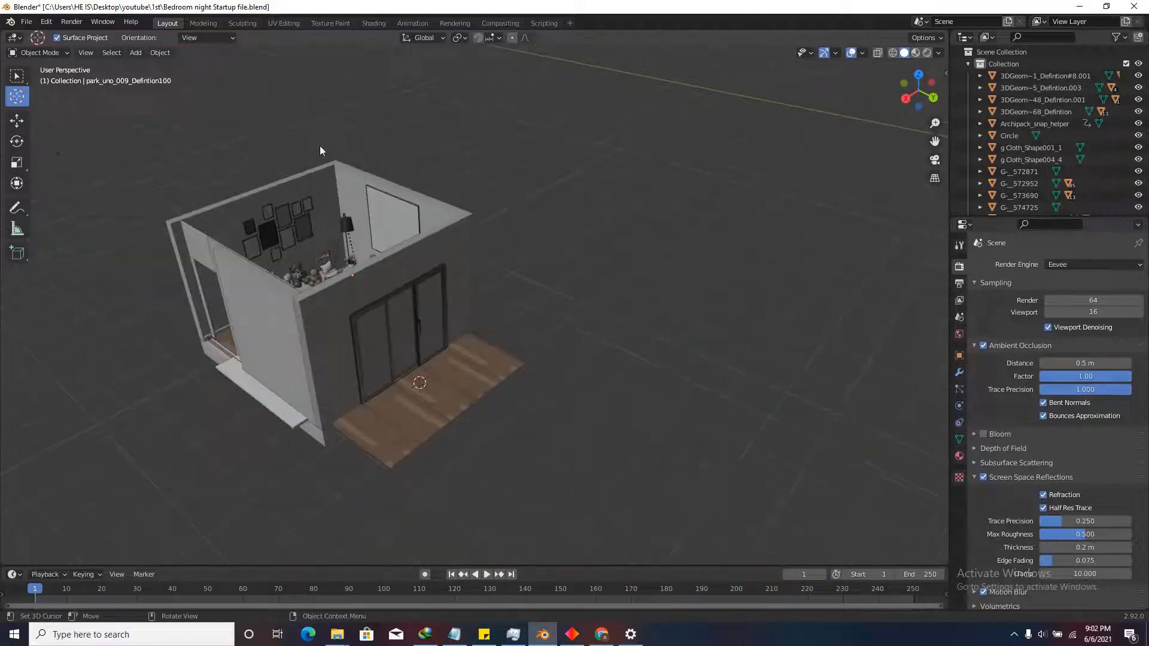
Add an area light at the 3D cursor and view it from the right side.
{"action": "left_click", "coordinate": [135, 53]}
{"action": "mouse_move", "coordinate": [180, 214]}
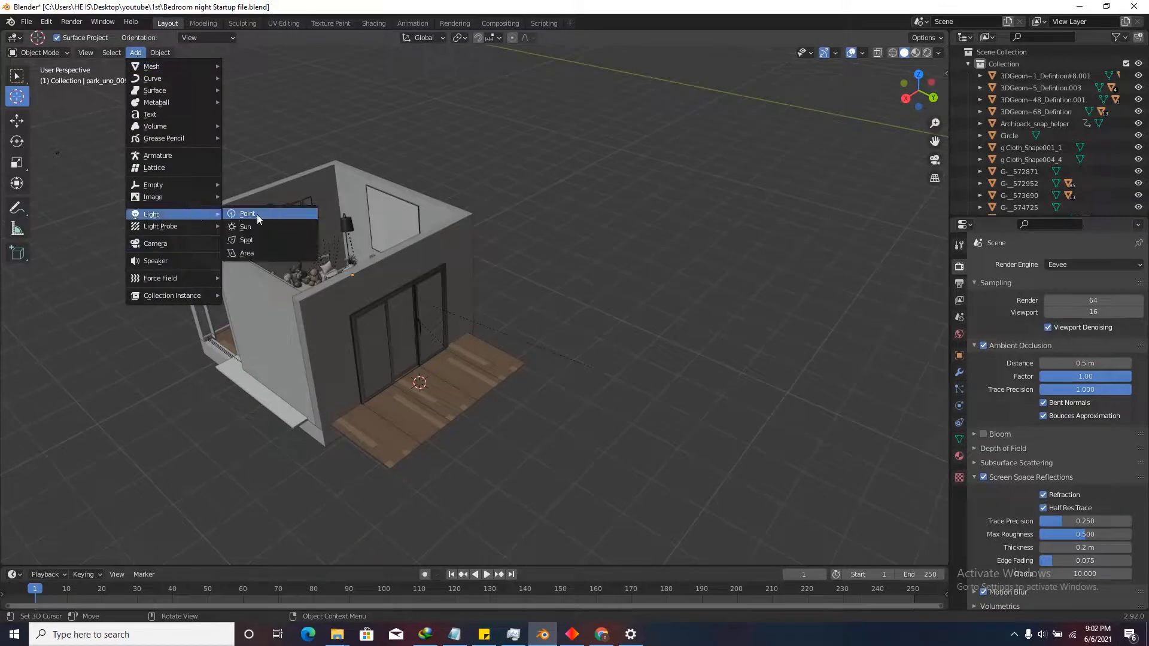
{"action": "left_click", "coordinate": [242, 257]}
{"action": "scroll", "coordinate": [417, 362], "scroll_direction": "up", "scroll_amount": 6}
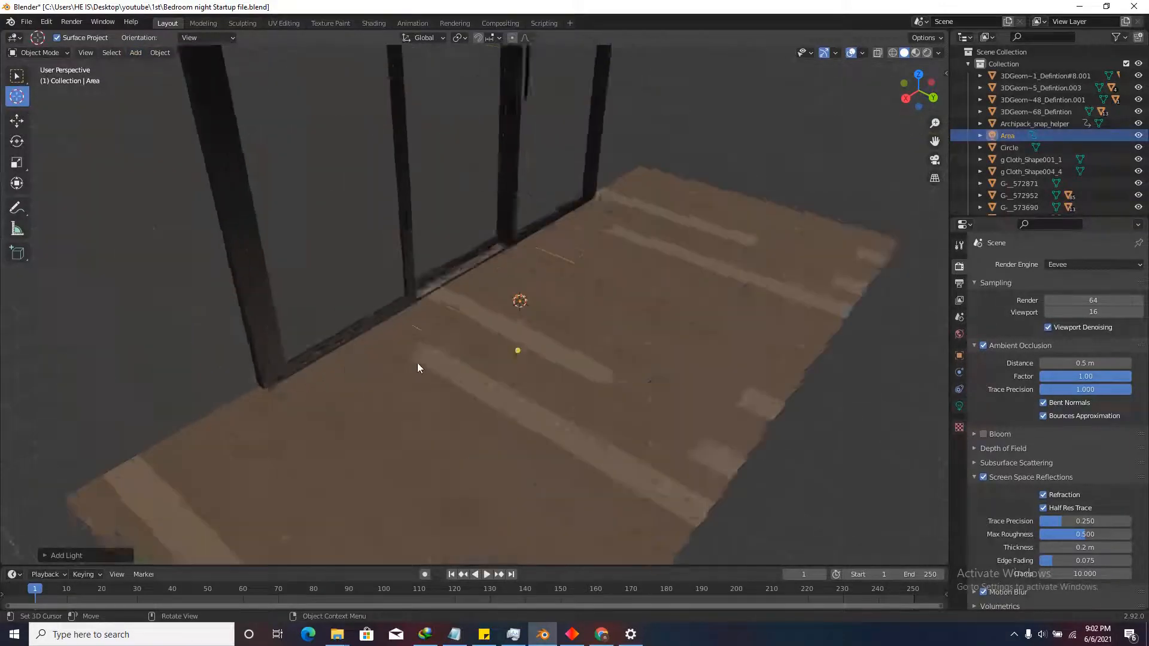
{"action": "scroll", "coordinate": [418, 363], "scroll_direction": "down", "scroll_amount": 5}
{"action": "middle_click_drag", "start_coordinate": [418, 362], "coordinate": [538, 335]}
{"action": "left_click", "coordinate": [907, 99]}
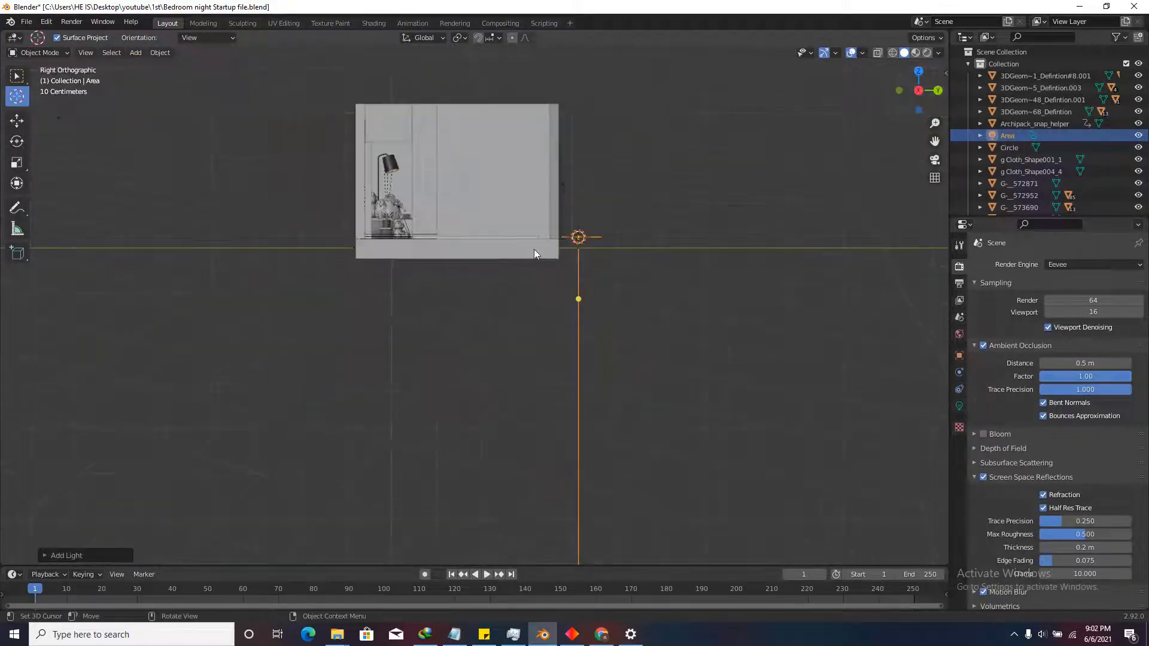
{"action": "scroll", "coordinate": [615, 235], "scroll_direction": "up", "scroll_amount": 5}
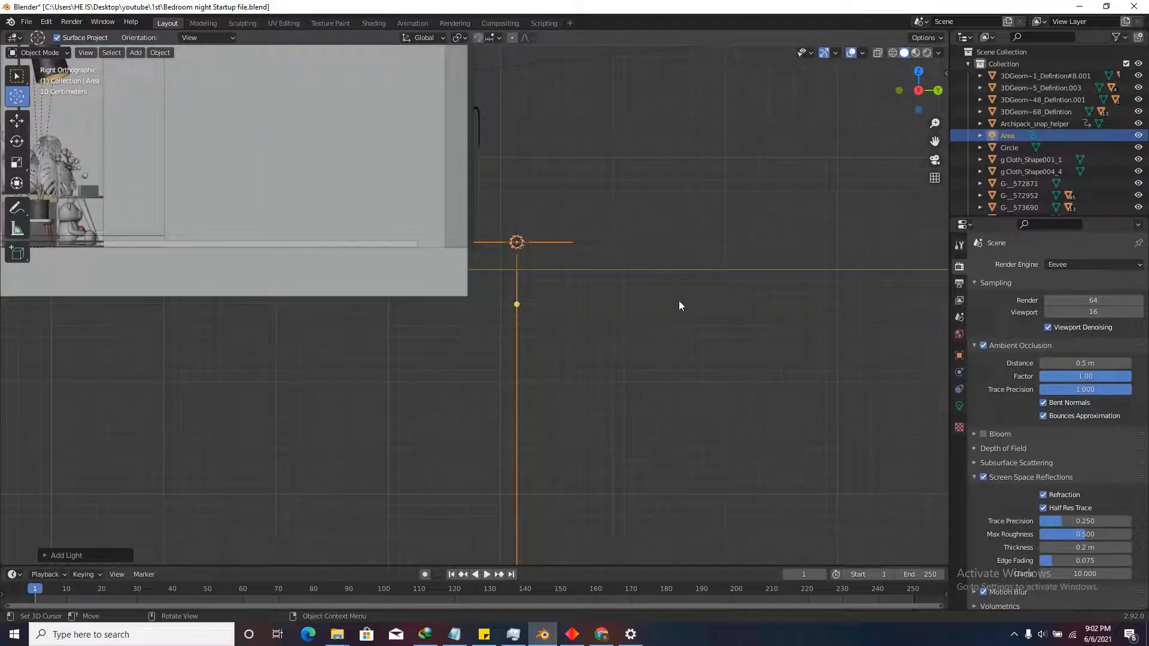
Rotate the area light 24 degrees and raise it to the window's centre height.
{"action": "key", "text": "r"}
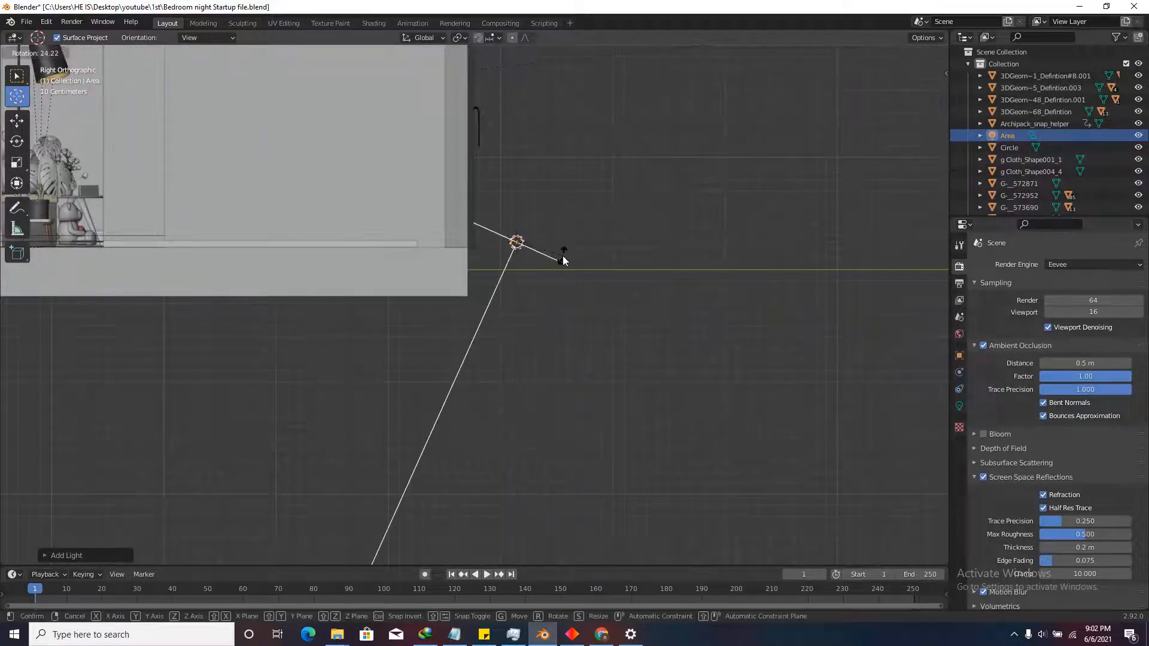
{"action": "type", "text": "24"}
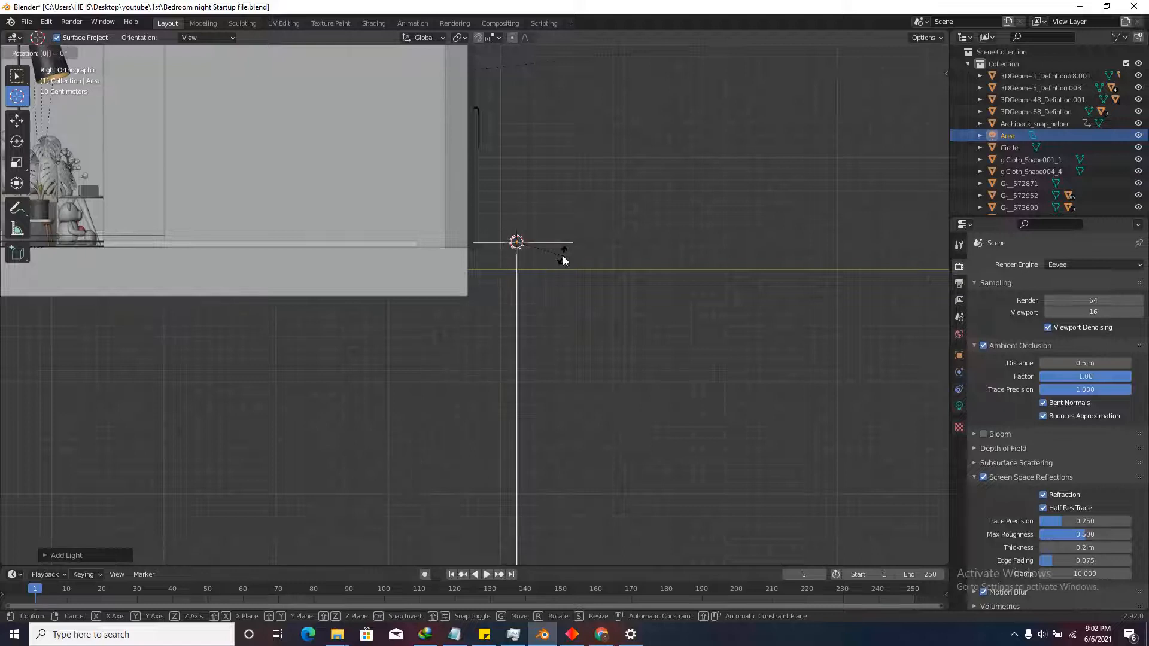
{"action": "key", "text": "Return"}
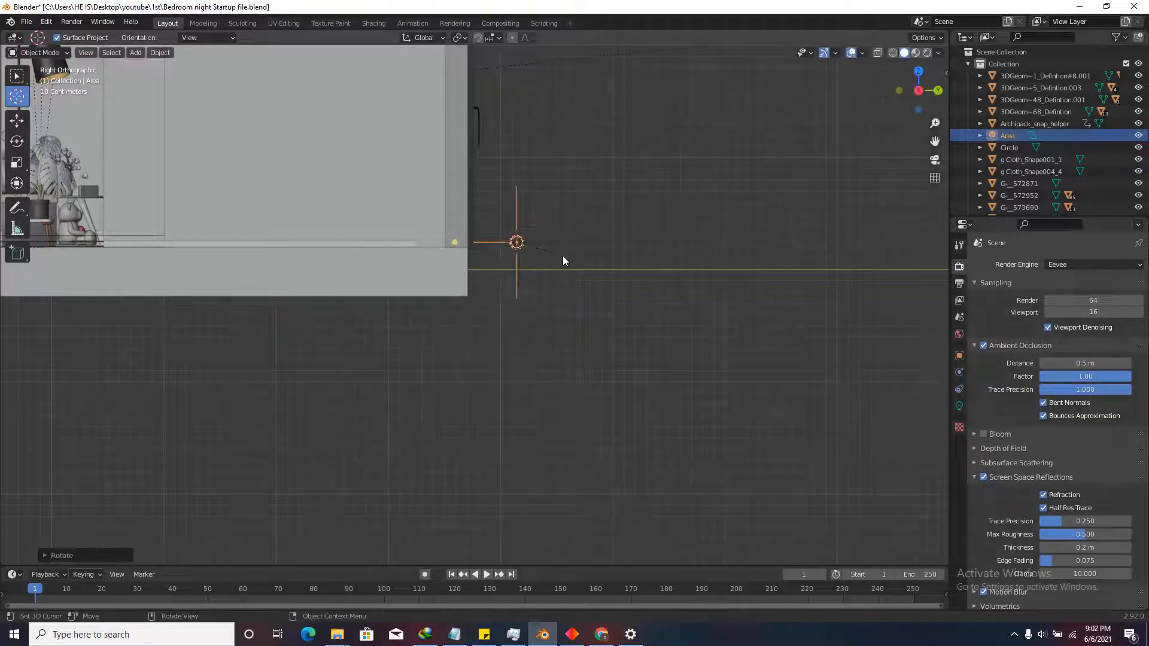
{"action": "scroll", "coordinate": [563, 256], "scroll_direction": "down", "scroll_amount": 4}
{"action": "left_click", "coordinate": [938, 91]}
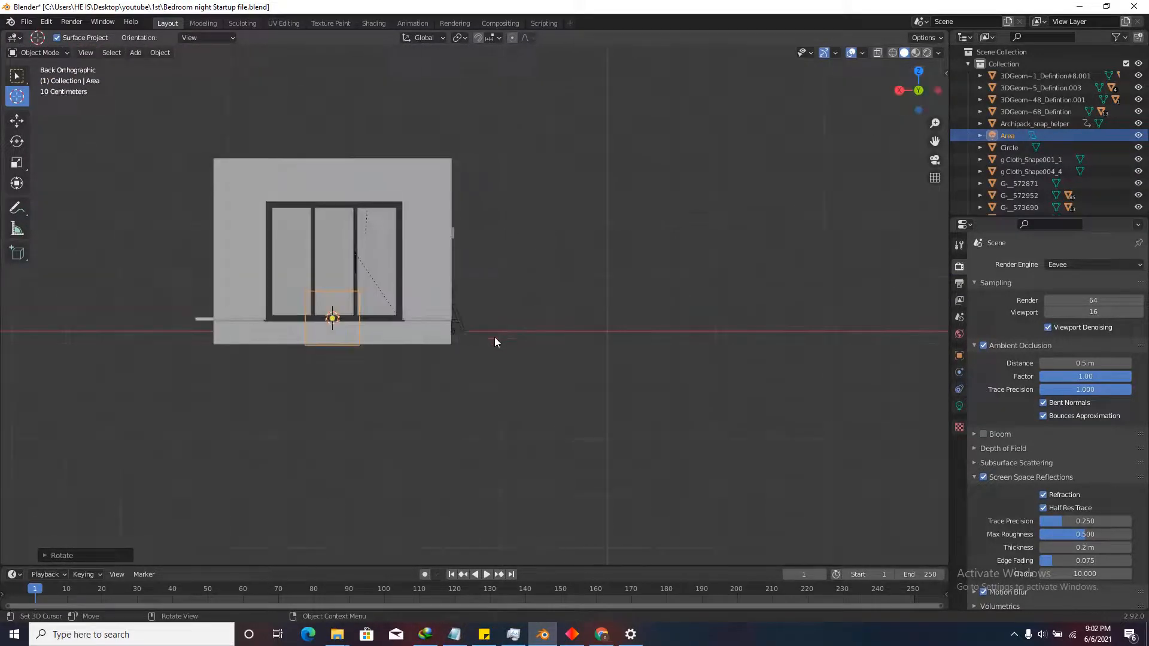
{"action": "scroll", "coordinate": [200, 261], "scroll_direction": "up", "scroll_amount": 3}
{"action": "key", "text": "g"}
{"action": "key", "text": "z"}
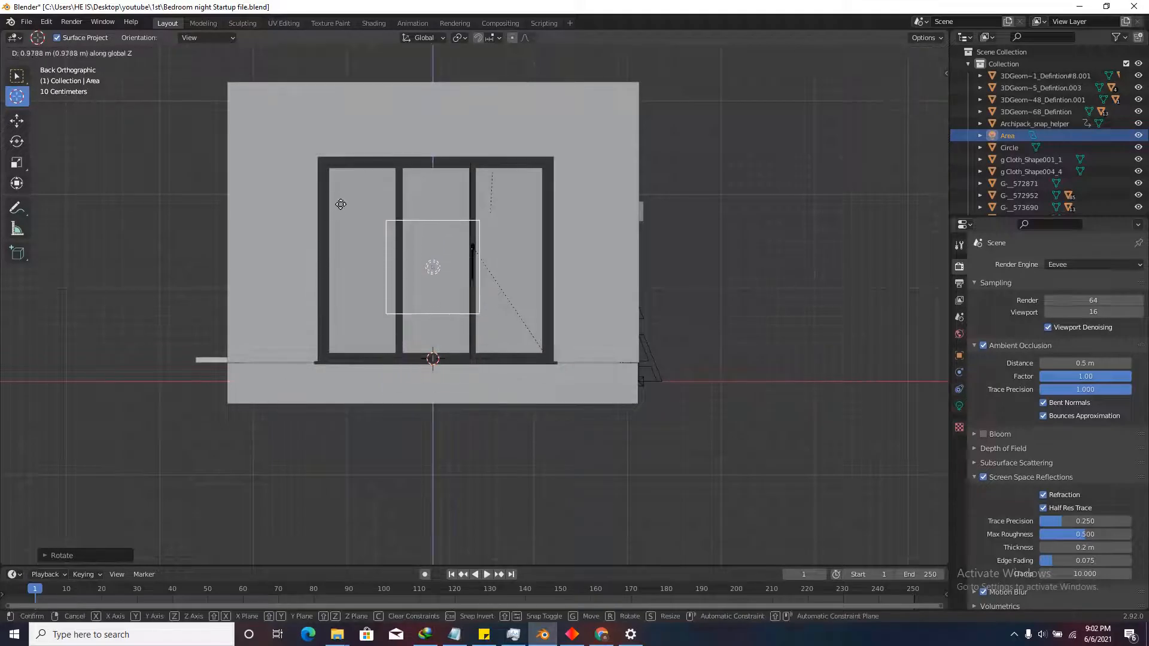
{"action": "left_click", "coordinate": [333, 200]}
Scale the area light in width and height to cover the sliding door frame.
{"action": "key", "text": "s"}
{"action": "key", "text": "x"}
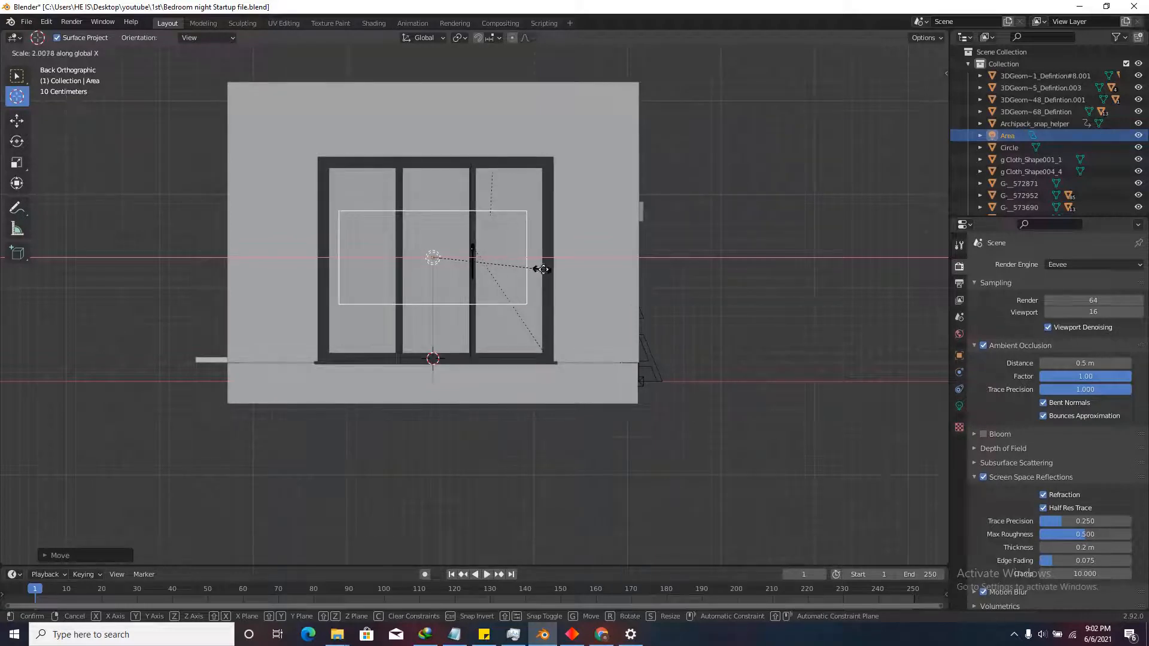
{"action": "left_click", "coordinate": [562, 272]}
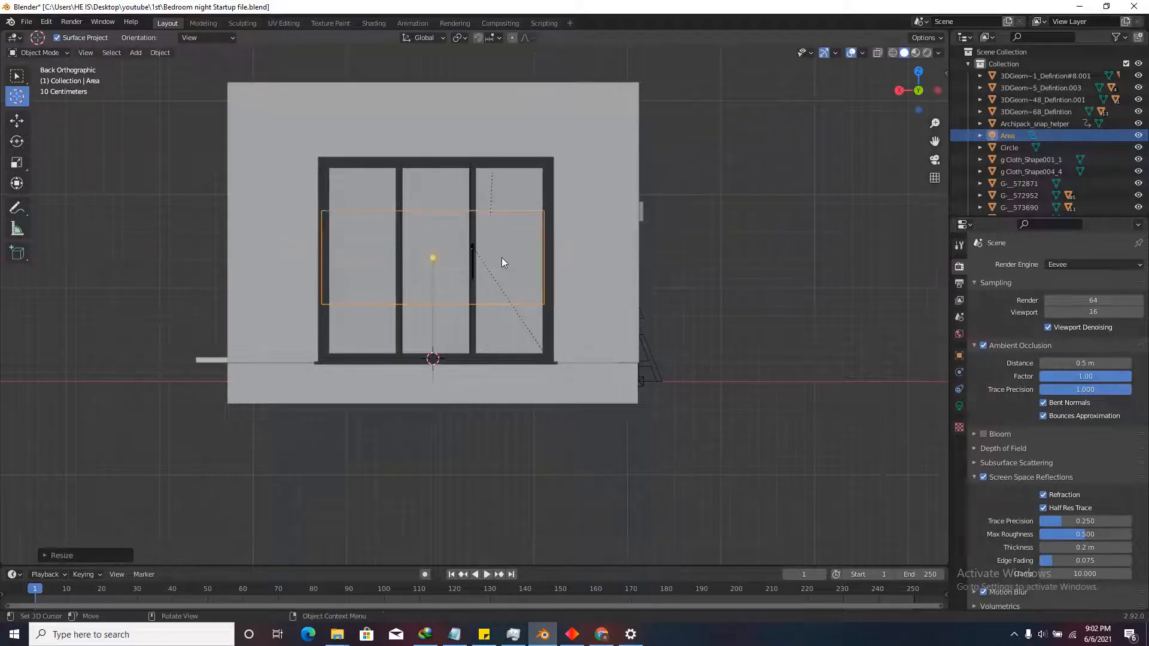
{"action": "key", "text": "s"}
{"action": "key", "text": "y"}
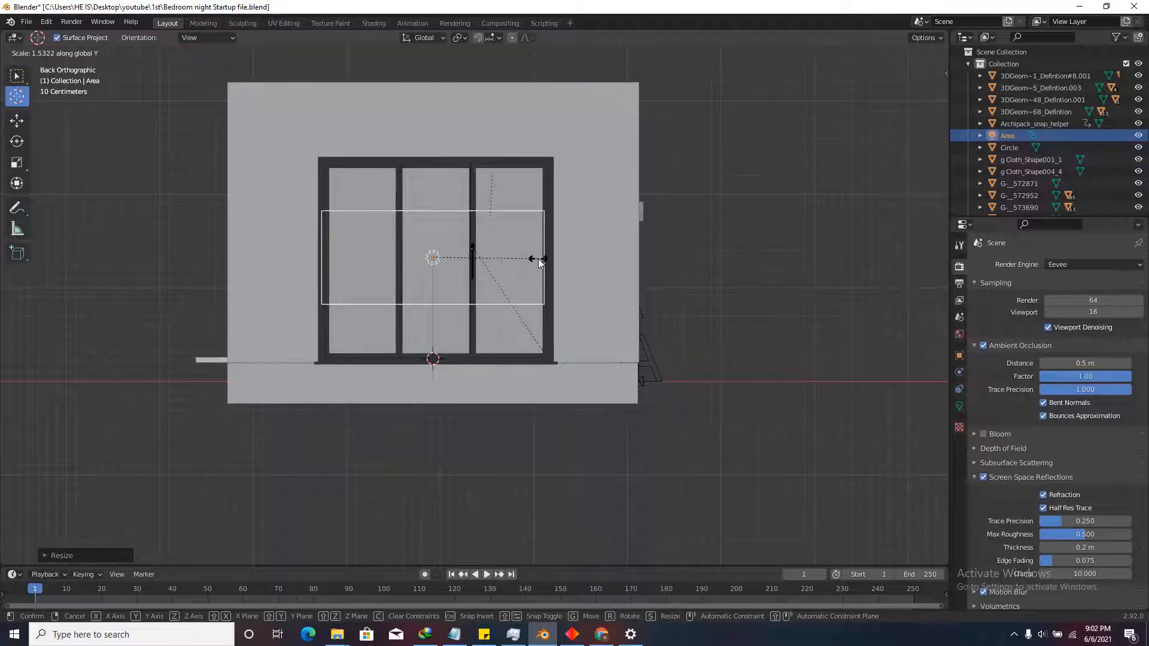
{"action": "key", "text": "z"}
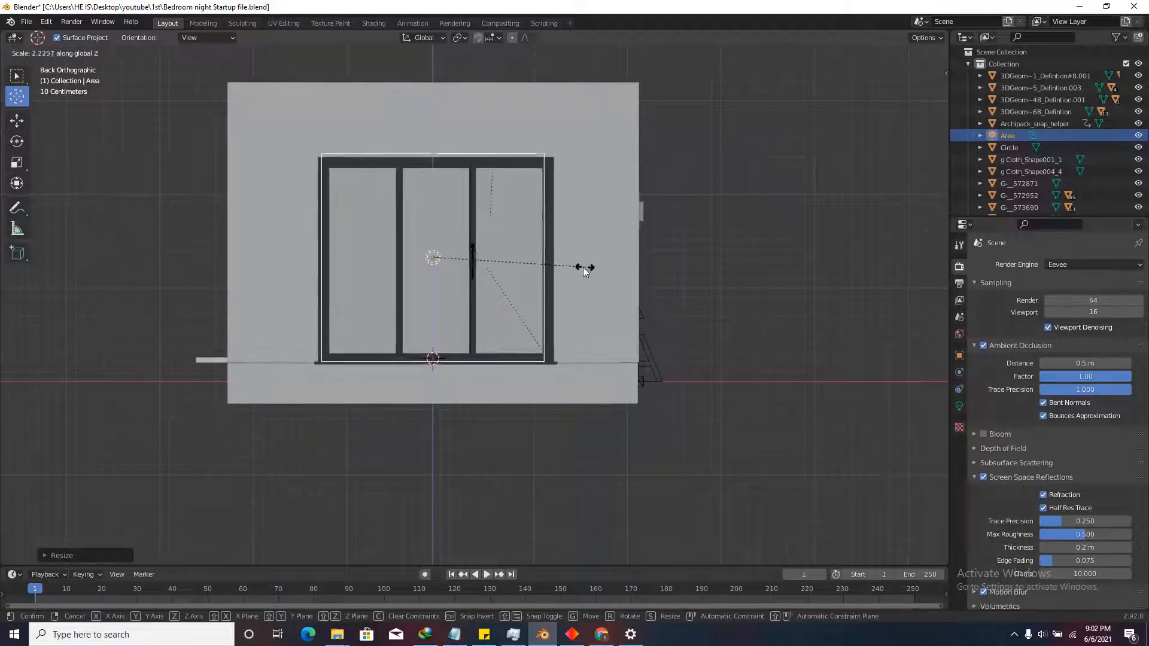
{"action": "left_click", "coordinate": [576, 267]}
{"action": "key", "text": "h"}
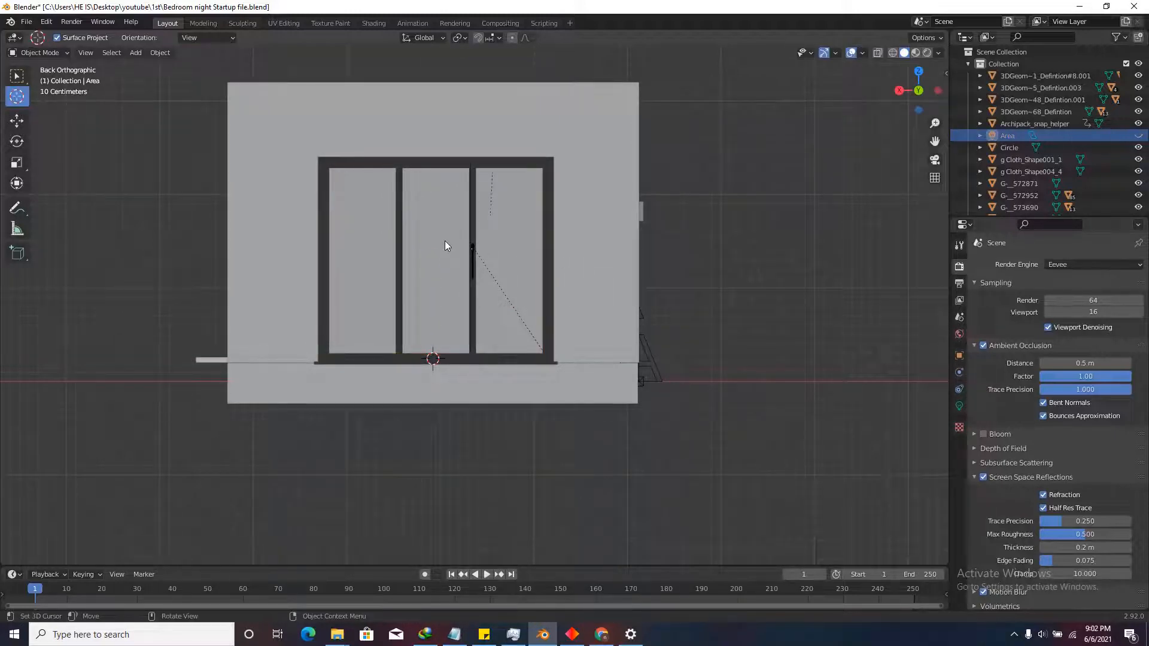
{"action": "key", "text": "alt+h"}
Slide the light sideways and front-to-back against the door, and show its light settings.
{"action": "key", "text": "g"}
{"action": "key", "text": "x"}
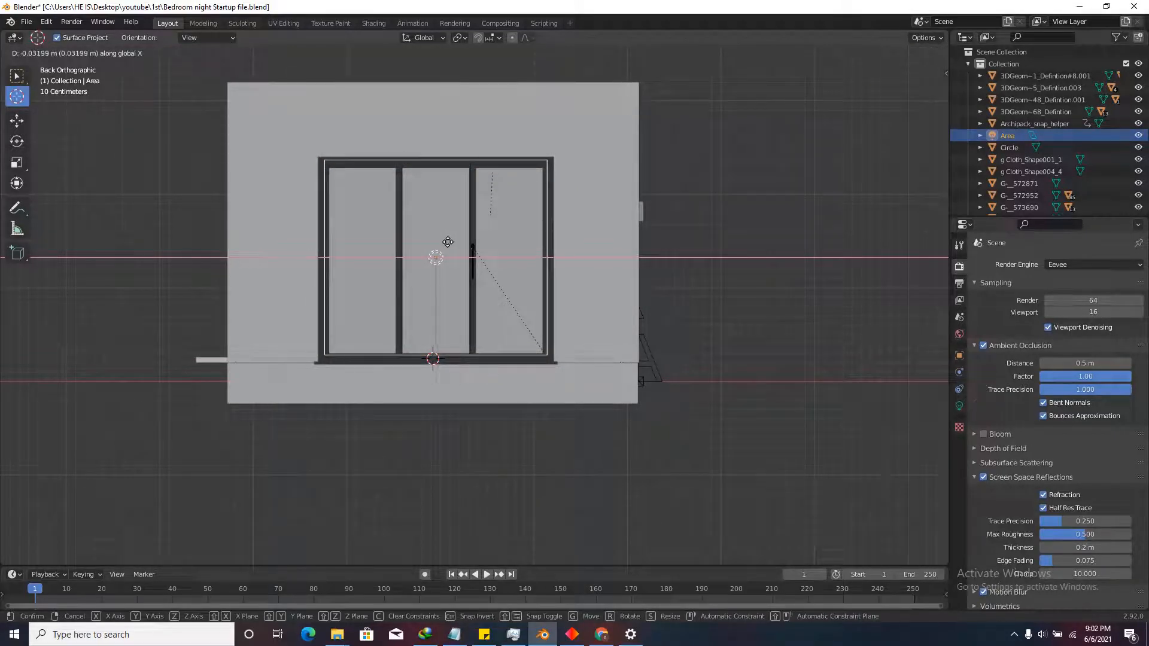
{"action": "left_click", "coordinate": [448, 242]}
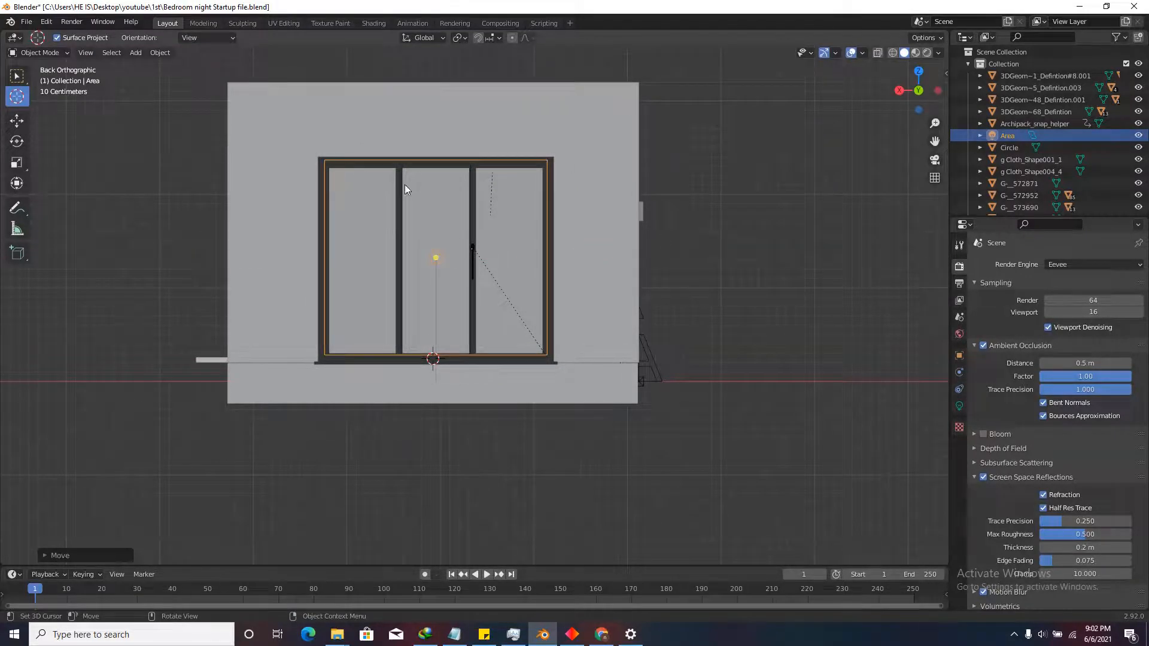
{"action": "scroll", "coordinate": [500, 235], "scroll_direction": "down", "scroll_amount": 4}
{"action": "middle_click_drag", "start_coordinate": [500, 235], "coordinate": [656, 282]}
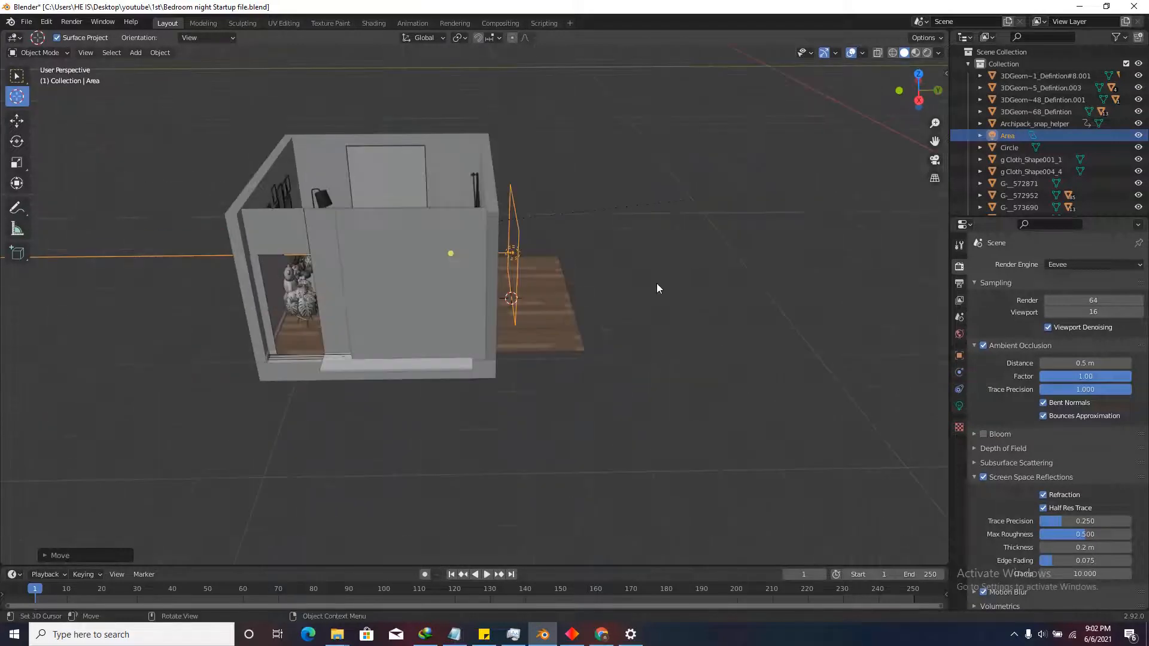
{"action": "left_click", "coordinate": [919, 99]}
{"action": "key", "text": "g"}
{"action": "key", "text": "y"}
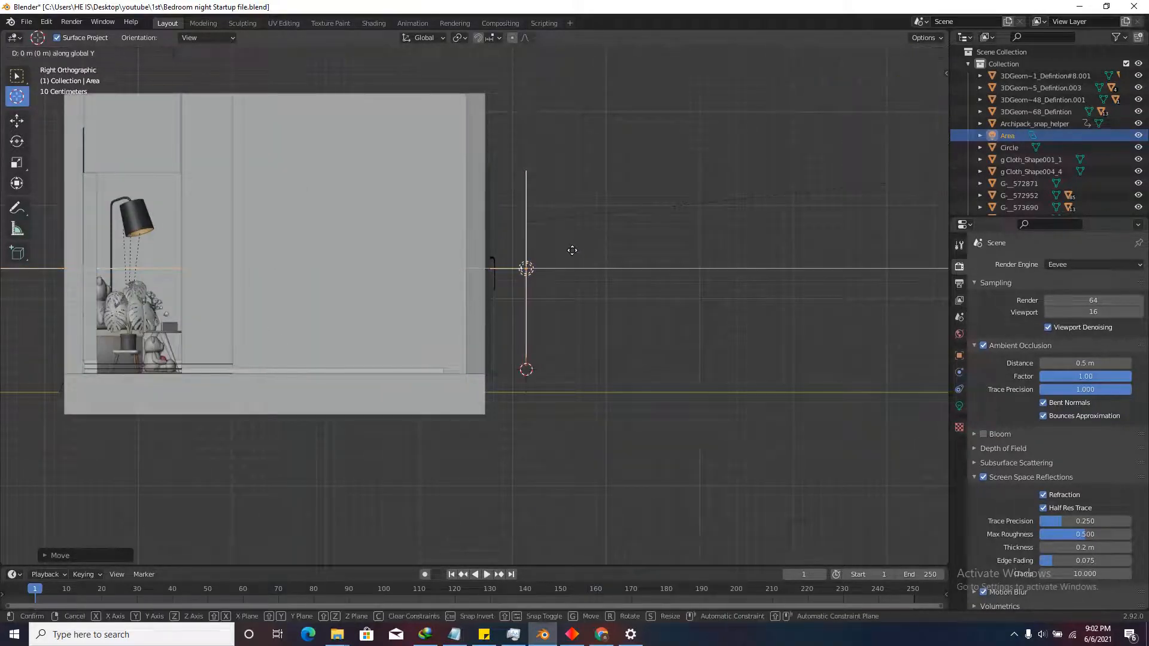
{"action": "left_click", "coordinate": [538, 239]}
{"action": "middle_click_drag", "start_coordinate": [595, 270], "coordinate": [574, 335]}
{"action": "left_click", "coordinate": [960, 406]}
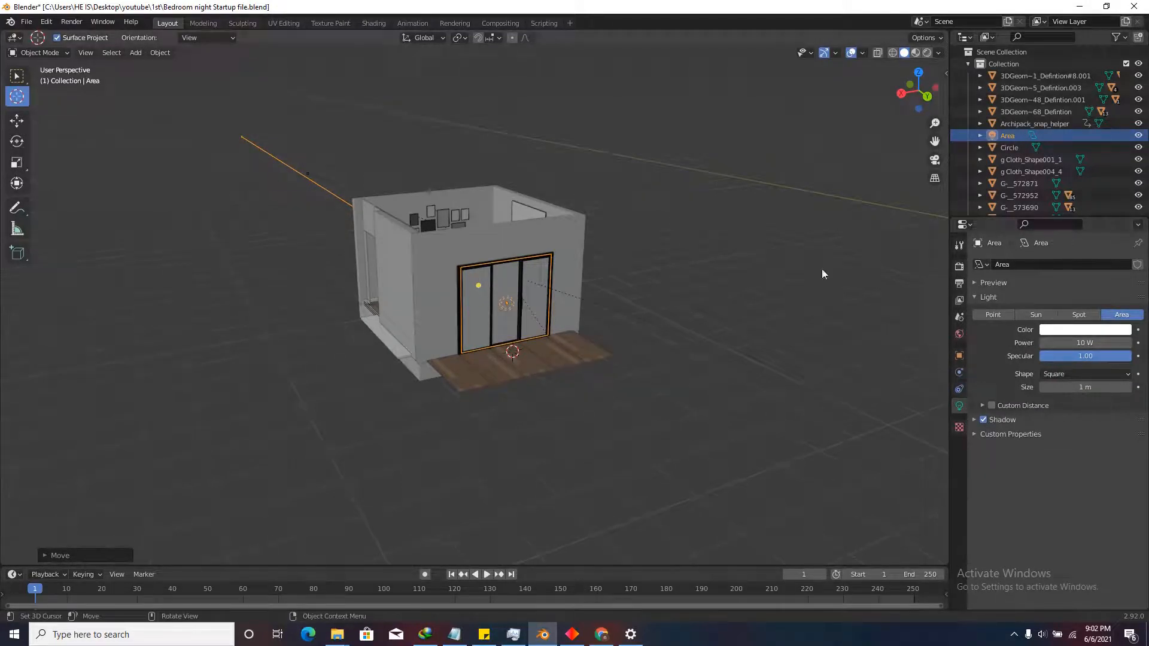
Frame the area light and orbit to look down into the room.
{"action": "middle_click_drag", "start_coordinate": [684, 381], "coordinate": [456, 218]}
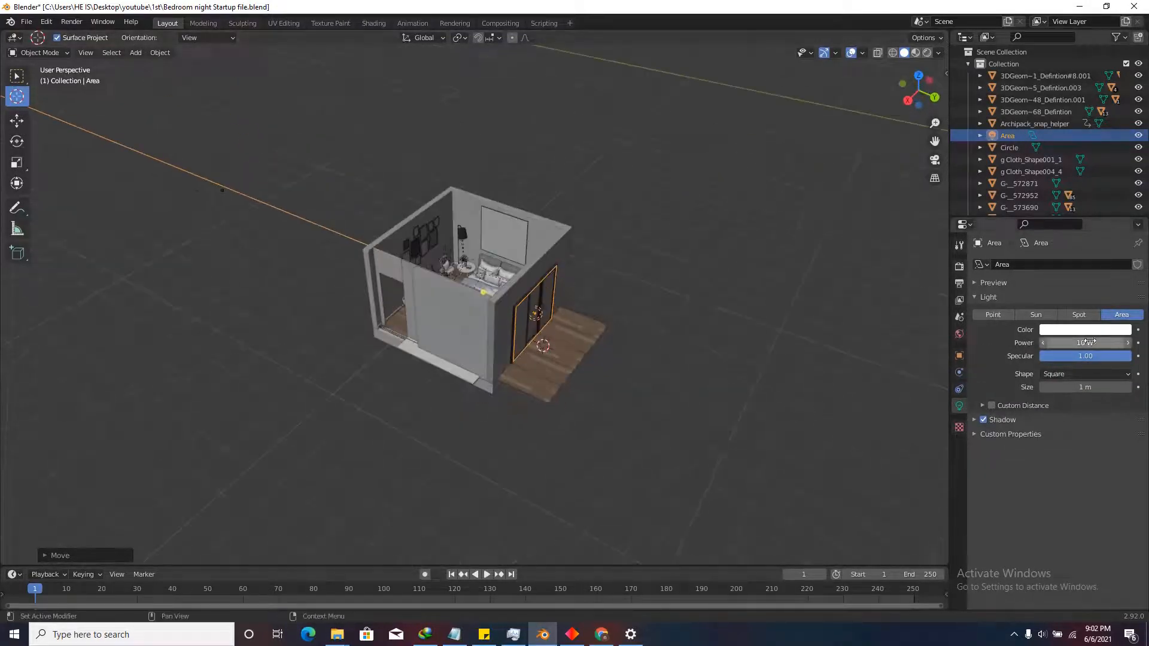
{"action": "key", "text": "KP_Decimal"}
{"action": "scroll", "coordinate": [610, 350], "scroll_direction": "down", "scroll_amount": 8}
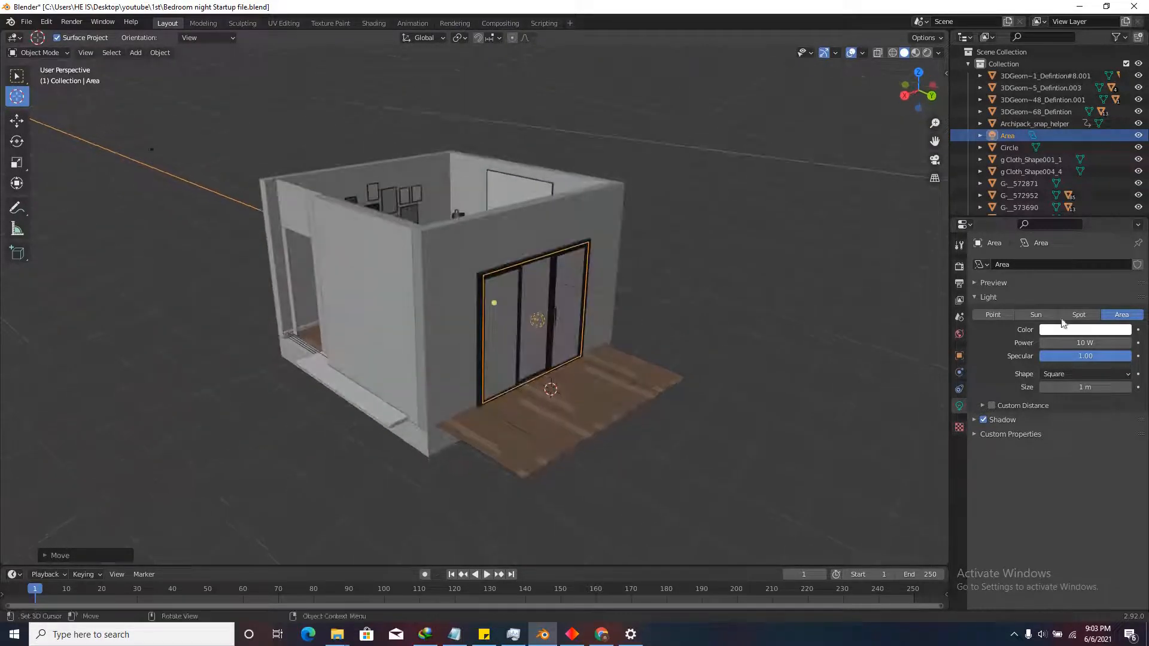
{"action": "scroll", "coordinate": [637, 365], "scroll_direction": "down", "scroll_amount": 4}
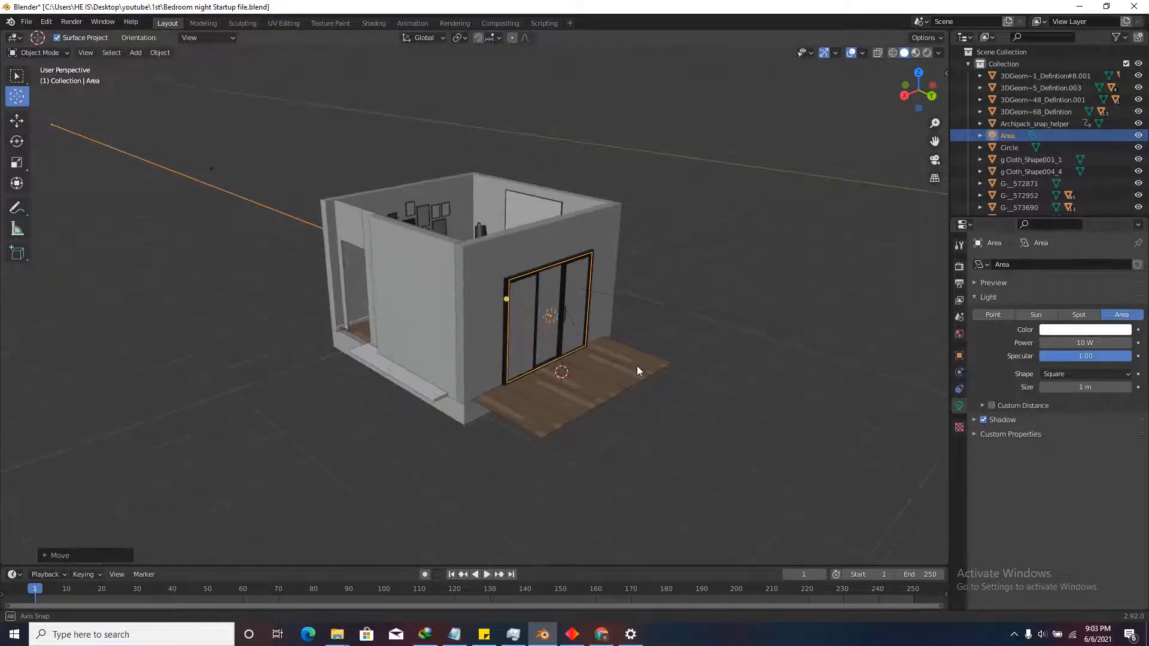
{"action": "middle_click_drag", "start_coordinate": [637, 366], "coordinate": [694, 413]}
{"action": "scroll", "coordinate": [524, 165], "scroll_direction": "up", "scroll_amount": 10}
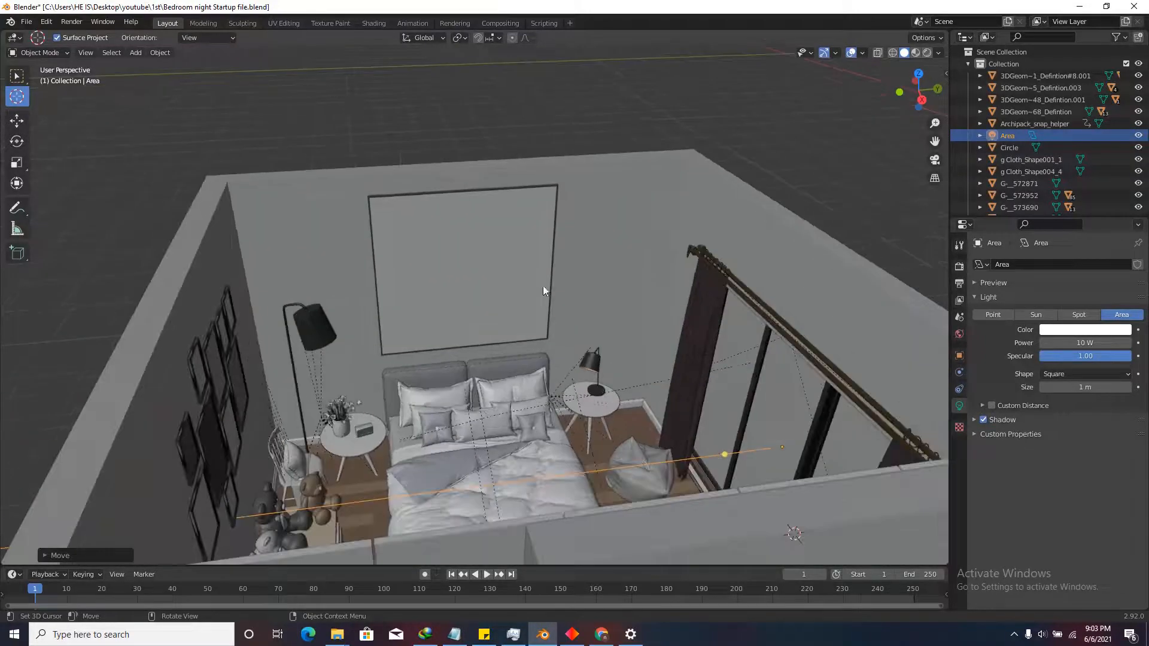
Preview the room in rendered shading, orbiting to a straight-on view.
{"action": "left_click", "coordinate": [927, 52]}
{"action": "mouse_move", "coordinate": [620, 342]}
{"action": "middle_mouse_down"}
{"action": "mouse_move", "coordinate": [590, 354]}
{"action": "mouse_move", "coordinate": [609, 405]}
{"action": "mouse_move", "coordinate": [655, 391]}
{"action": "middle_mouse_up"}
{"action": "scroll", "coordinate": [609, 405], "scroll_direction": "up", "scroll_amount": 5}
{"action": "scroll", "coordinate": [668, 426], "scroll_direction": "down", "scroll_amount": 3}
{"action": "middle_click_drag", "start_coordinate": [669, 430], "coordinate": [598, 419]}
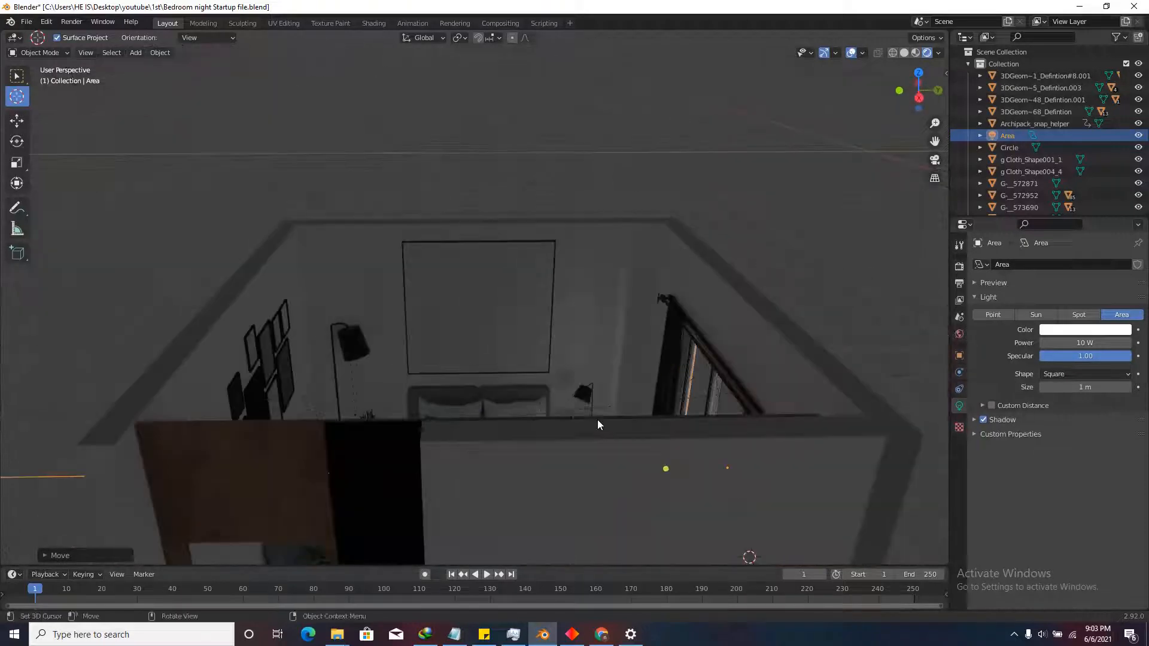
{"action": "scroll", "coordinate": [564, 373], "scroll_direction": "down", "scroll_amount": 4}
{"action": "scroll", "coordinate": [596, 336], "scroll_direction": "up", "scroll_amount": 6}
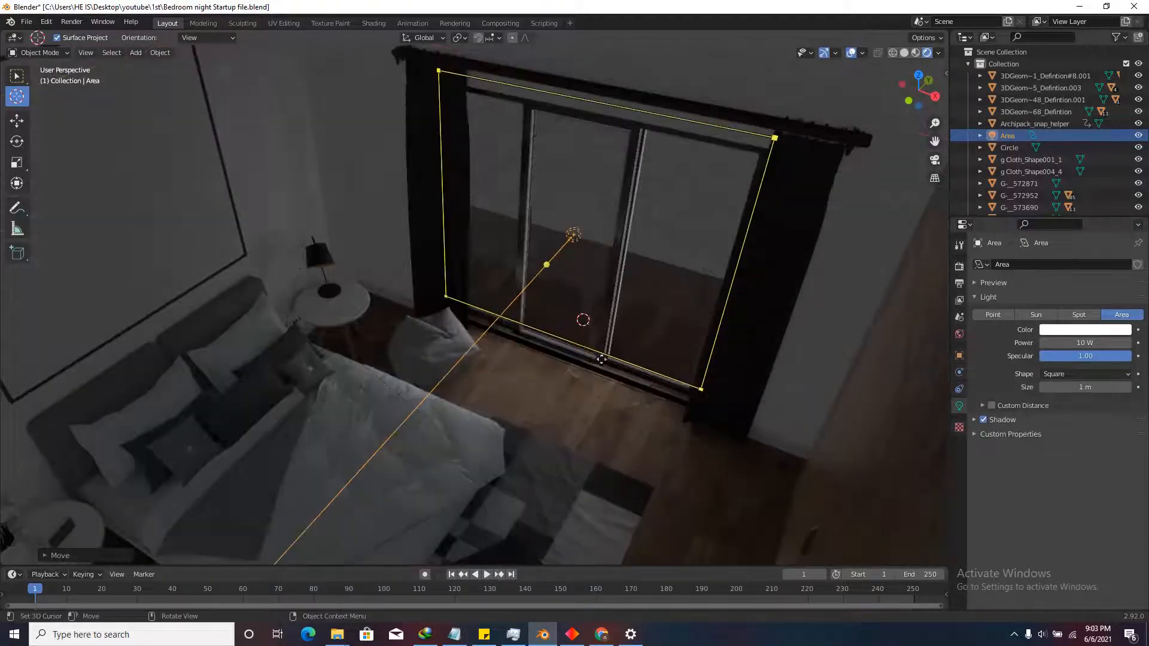
{"action": "scroll", "coordinate": [611, 403], "scroll_direction": "down", "scroll_amount": 3}
{"action": "middle_click_drag", "start_coordinate": [611, 404], "coordinate": [577, 405]}
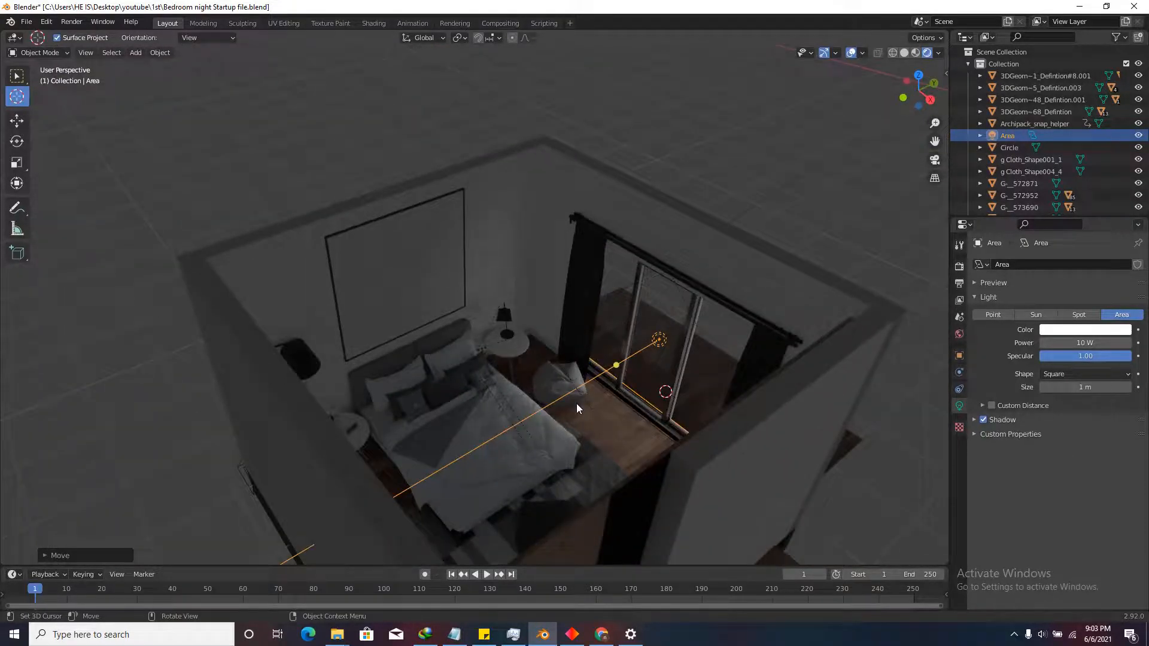
{"action": "scroll", "coordinate": [581, 426], "scroll_direction": "down", "scroll_amount": 4}
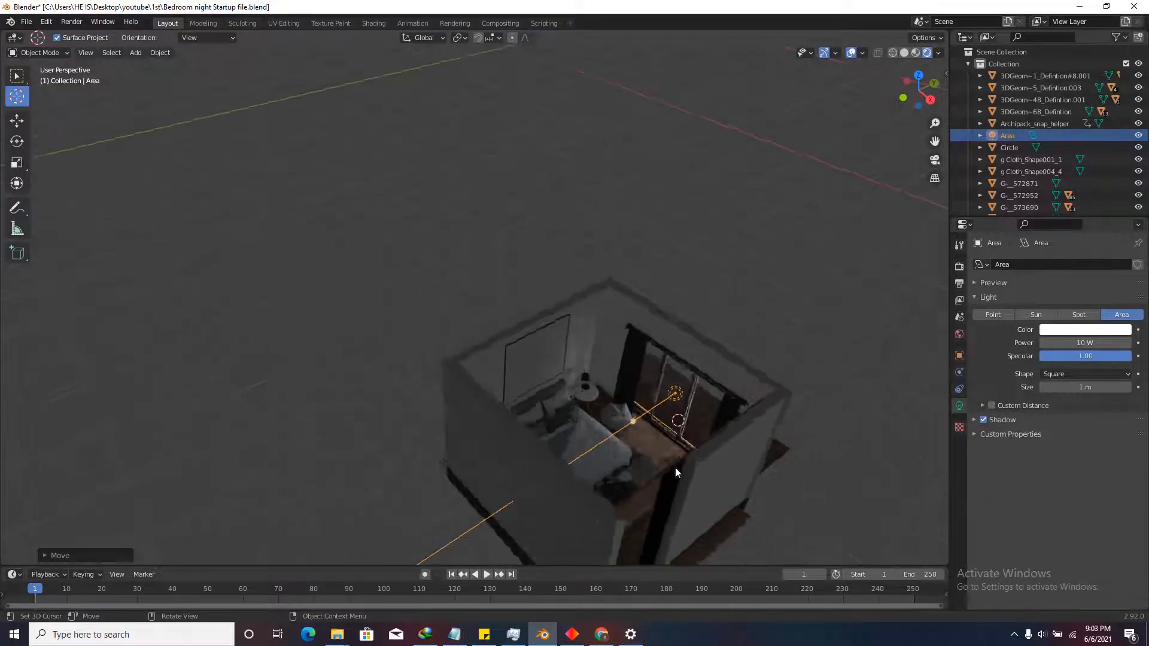
{"action": "scroll", "coordinate": [673, 461], "scroll_direction": "up", "scroll_amount": 6}
{"action": "scroll", "coordinate": [672, 448], "scroll_direction": "down", "scroll_amount": 5}
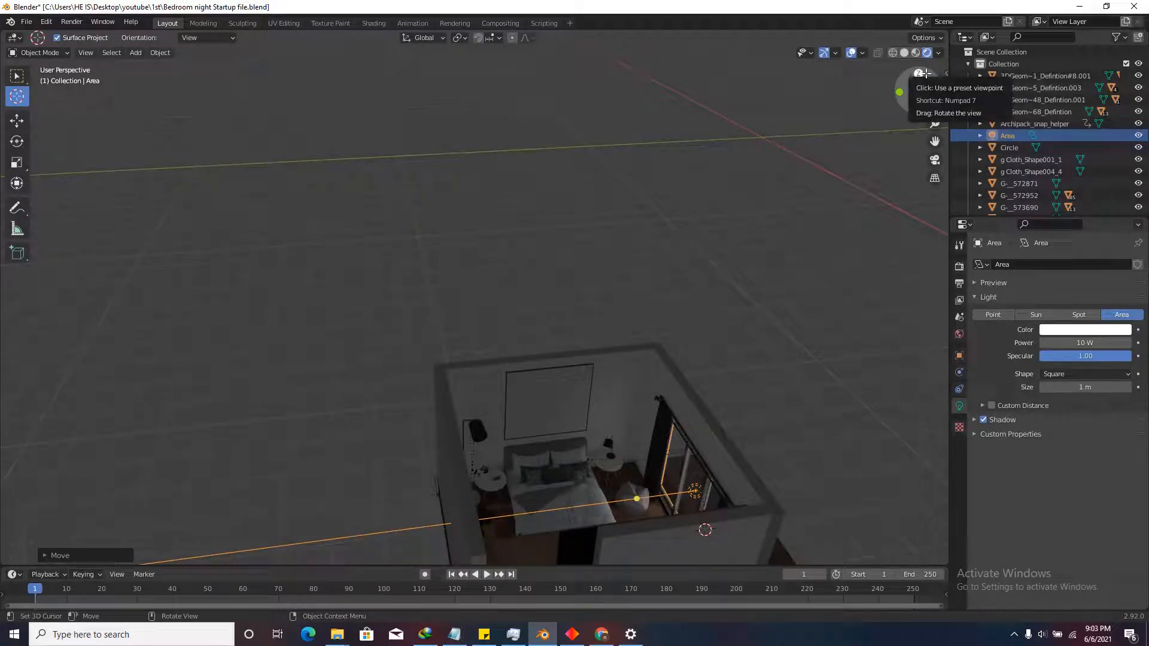
Place the 3D cursor on the floor lamp shade and switch to solid shading.
{"action": "left_click", "coordinate": [924, 74]}
{"action": "scroll", "coordinate": [619, 247], "scroll_direction": "up", "scroll_amount": 3}
{"action": "scroll", "coordinate": [728, 372], "scroll_direction": "down", "scroll_amount": 5}
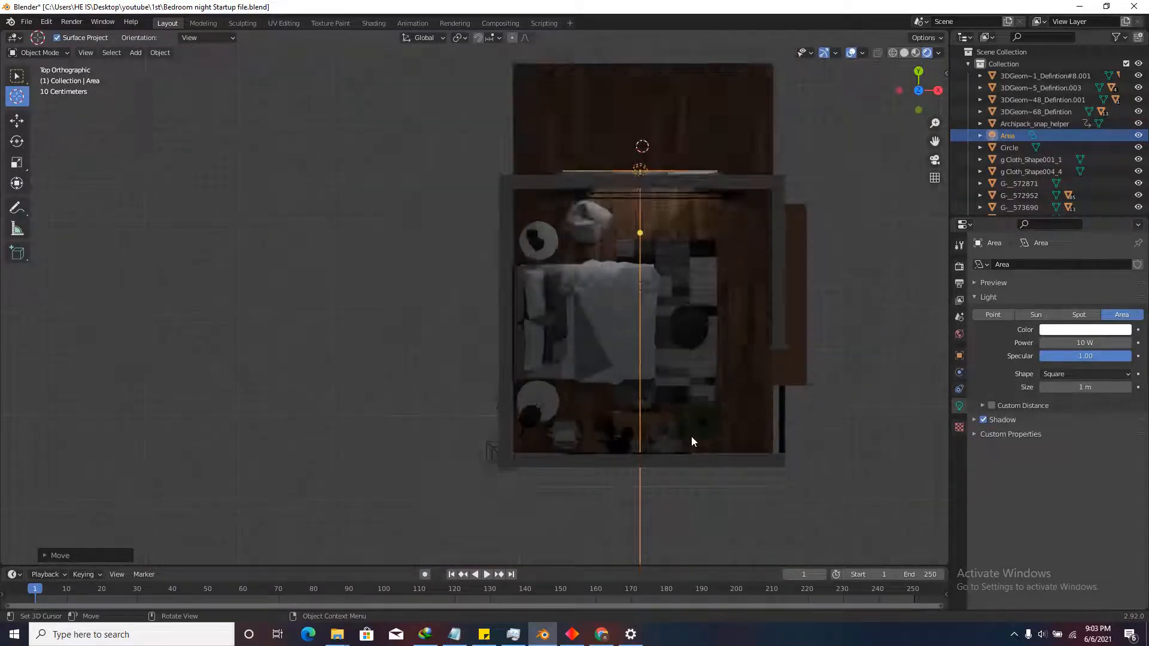
{"action": "middle_click_drag", "start_coordinate": [691, 442], "coordinate": [629, 390]}
{"action": "scroll", "coordinate": [348, 453], "scroll_direction": "up", "scroll_amount": 7}
{"action": "scroll", "coordinate": [478, 413], "scroll_direction": "down", "scroll_amount": 3}
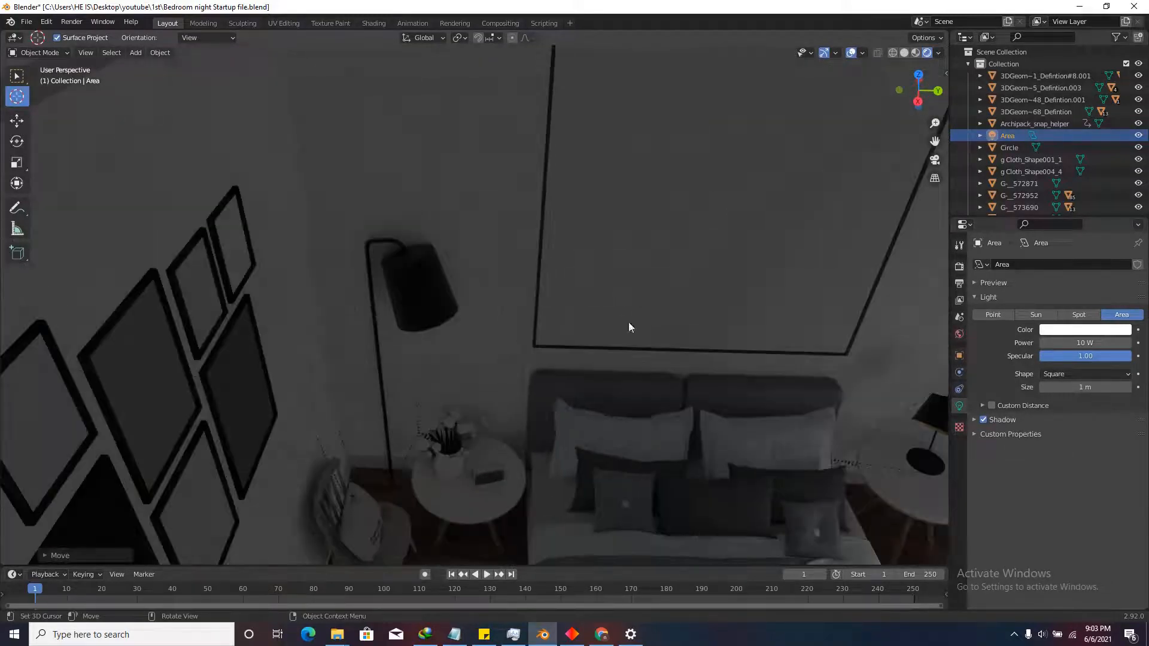
{"action": "scroll", "coordinate": [500, 323], "scroll_direction": "down", "scroll_amount": 4}
{"action": "middle_click_drag", "start_coordinate": [501, 324], "coordinate": [782, 385]}
{"action": "scroll", "coordinate": [692, 363], "scroll_direction": "up", "scroll_amount": 2}
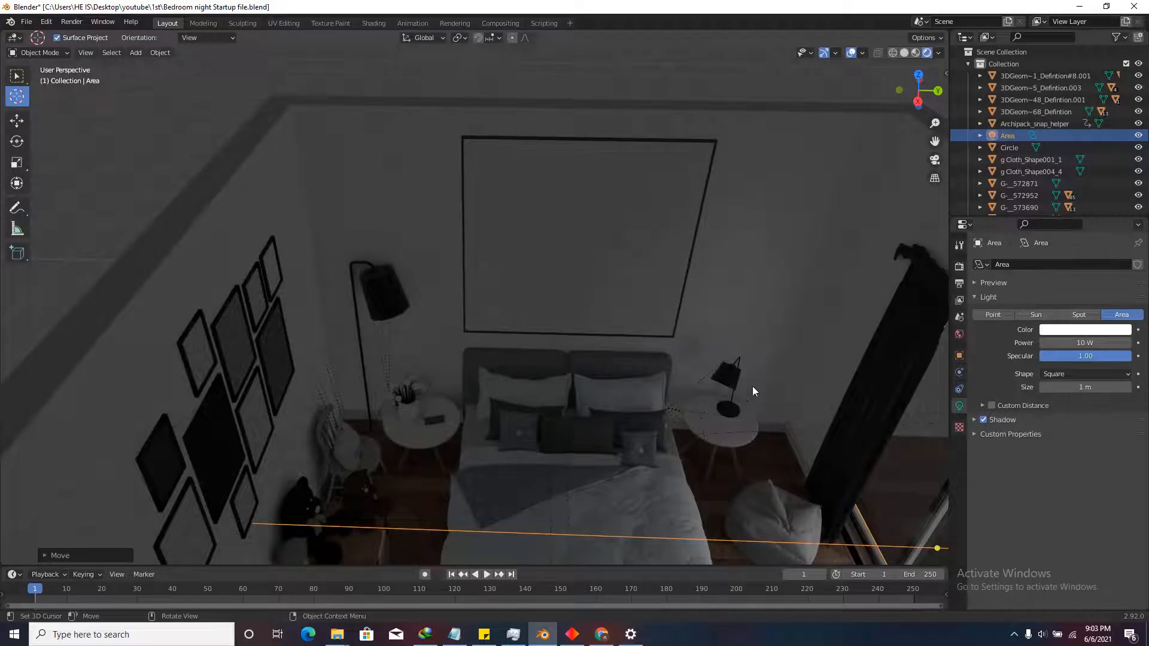
{"action": "scroll", "coordinate": [387, 324], "scroll_direction": "up", "scroll_amount": 3}
{"action": "left_click", "coordinate": [395, 289]}
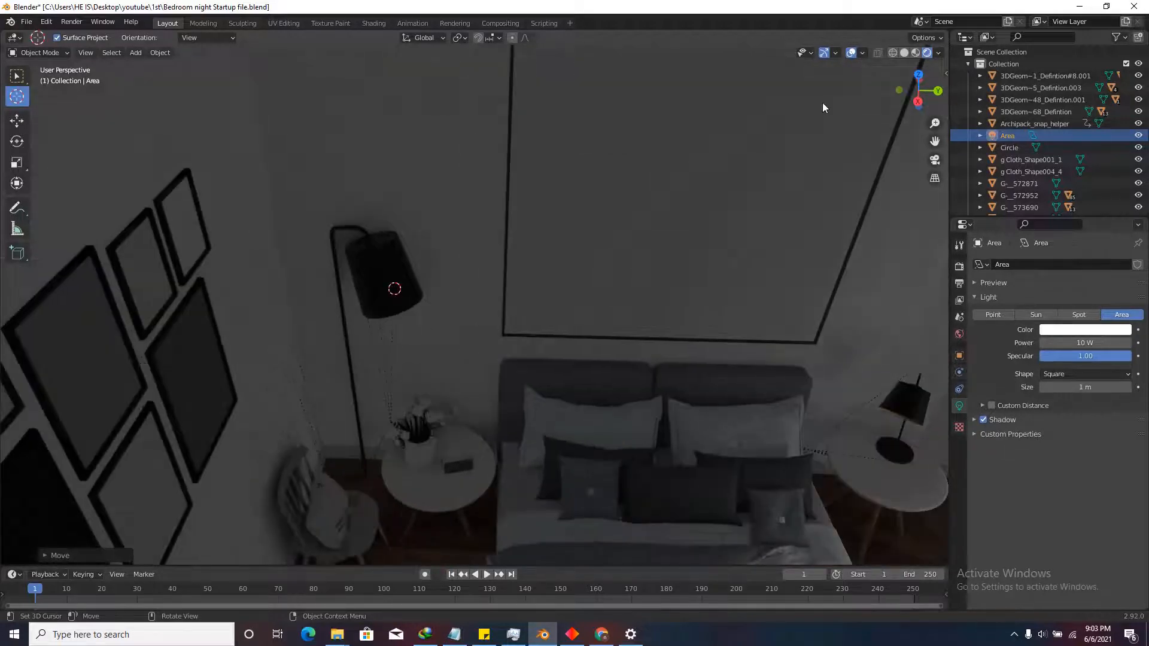
{"action": "left_click", "coordinate": [904, 53]}
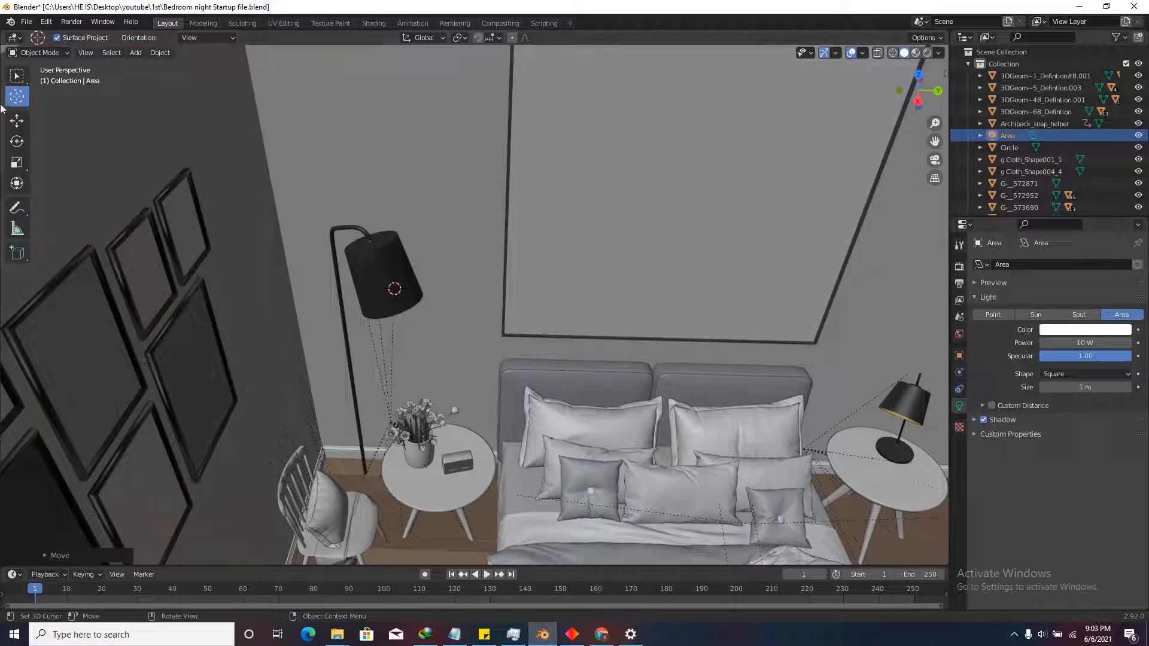
Switch to the Select Box tool and orbit to a near-level view of the floor lamp.
{"action": "left_click", "coordinate": [17, 75]}
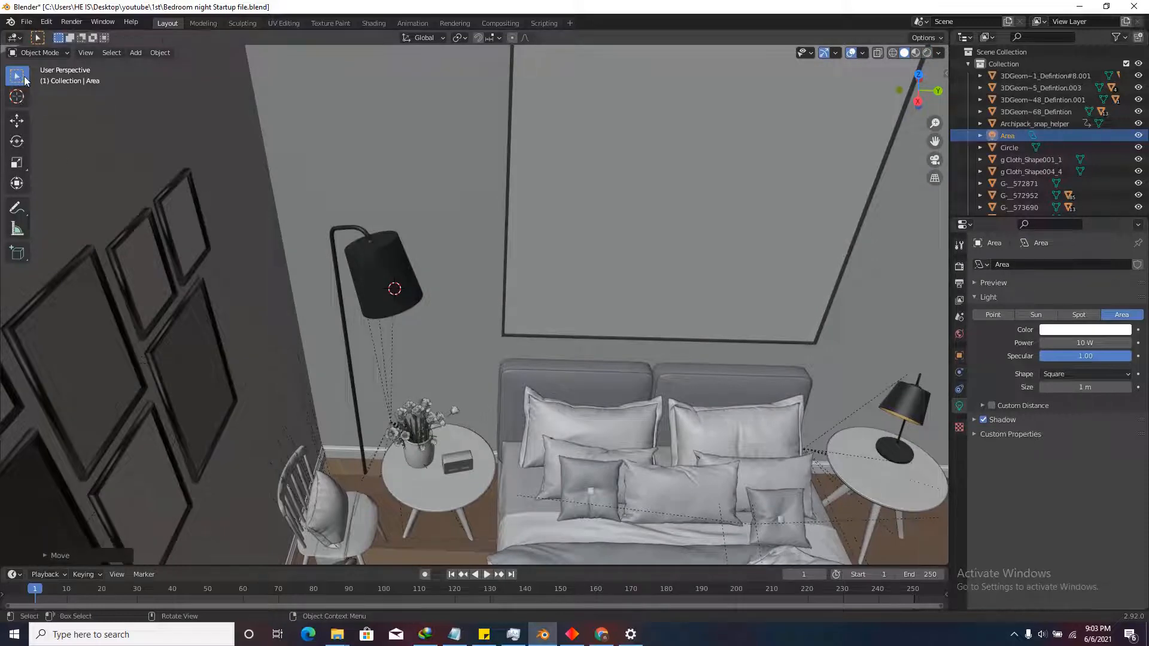
{"action": "scroll", "coordinate": [512, 422], "scroll_direction": "down", "scroll_amount": 4}
{"action": "middle_click_drag", "start_coordinate": [511, 421], "coordinate": [487, 354]}
{"action": "scroll", "coordinate": [486, 384], "scroll_direction": "up", "scroll_amount": 4}
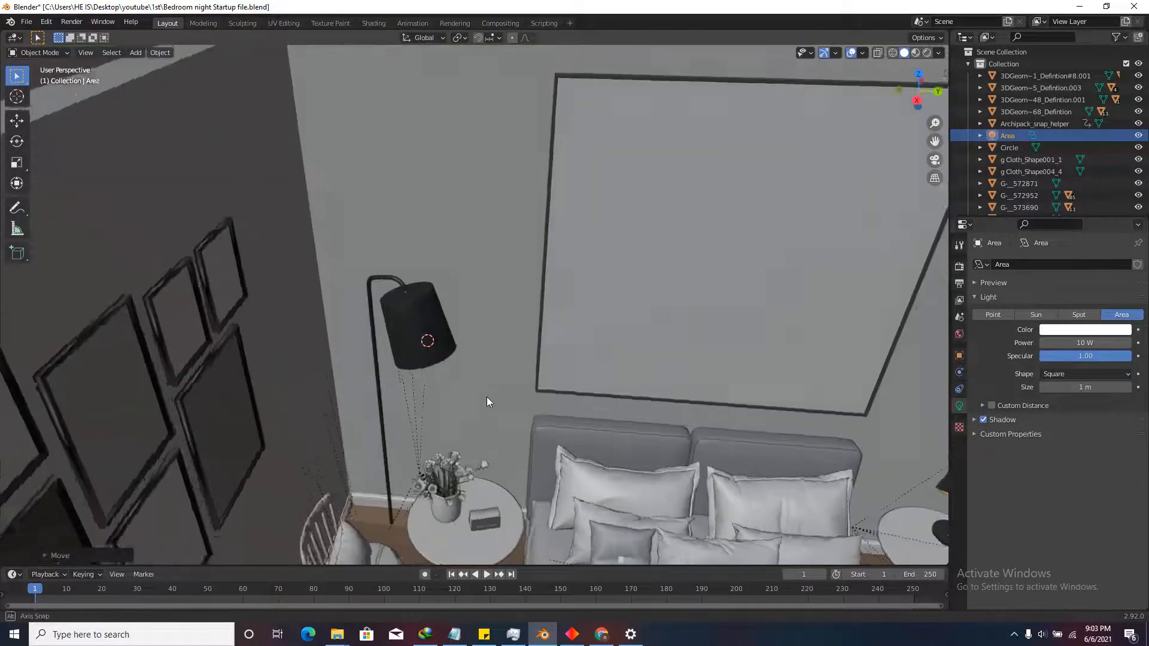
{"action": "middle_click_drag", "start_coordinate": [487, 397], "coordinate": [451, 329]}
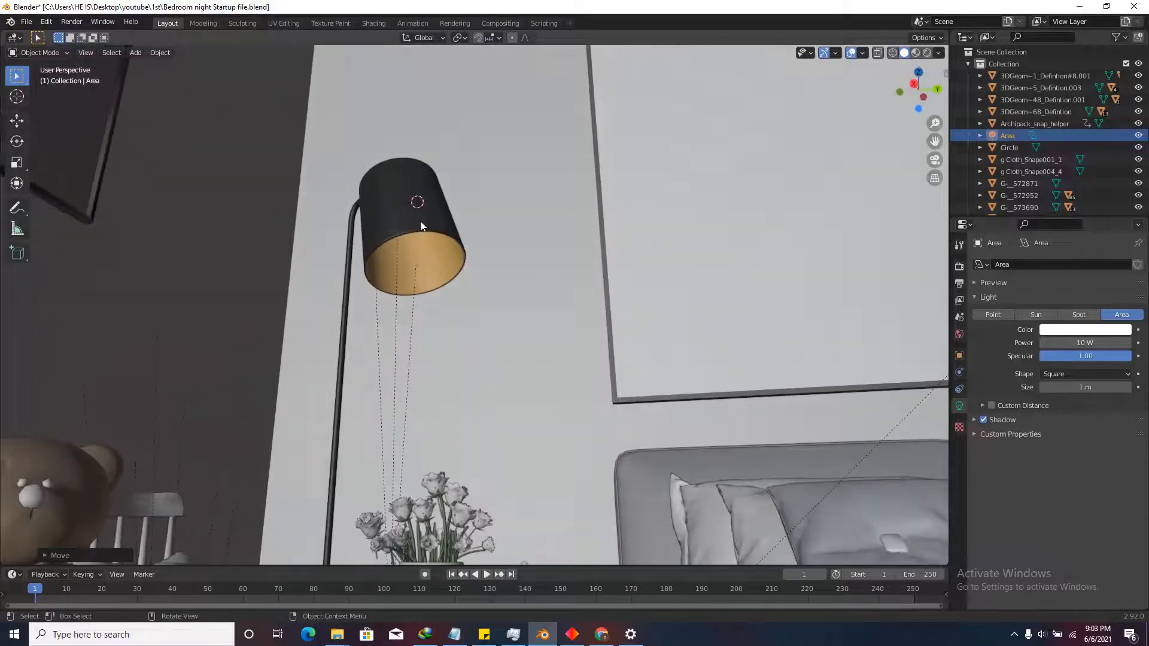
Select the floor lamp's shade and snap the 3D cursor to it.
{"action": "left_click", "coordinate": [394, 237]}
{"action": "right_click", "coordinate": [394, 235]}
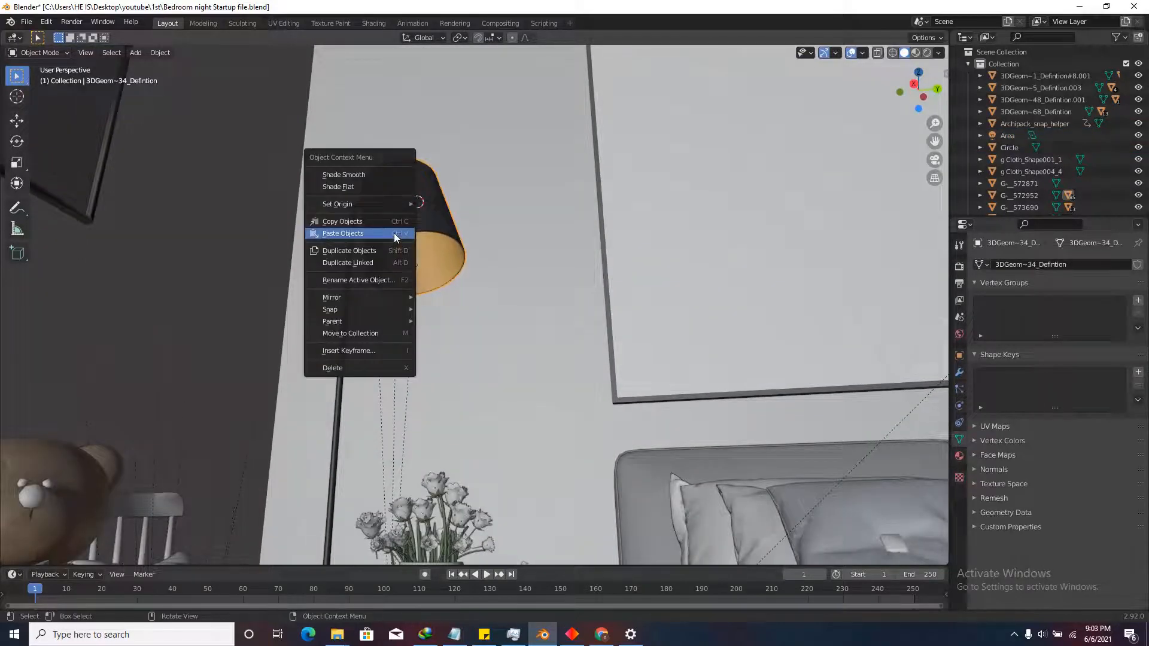
{"action": "mouse_move", "coordinate": [388, 205]}
{"action": "mouse_move", "coordinate": [367, 310]}
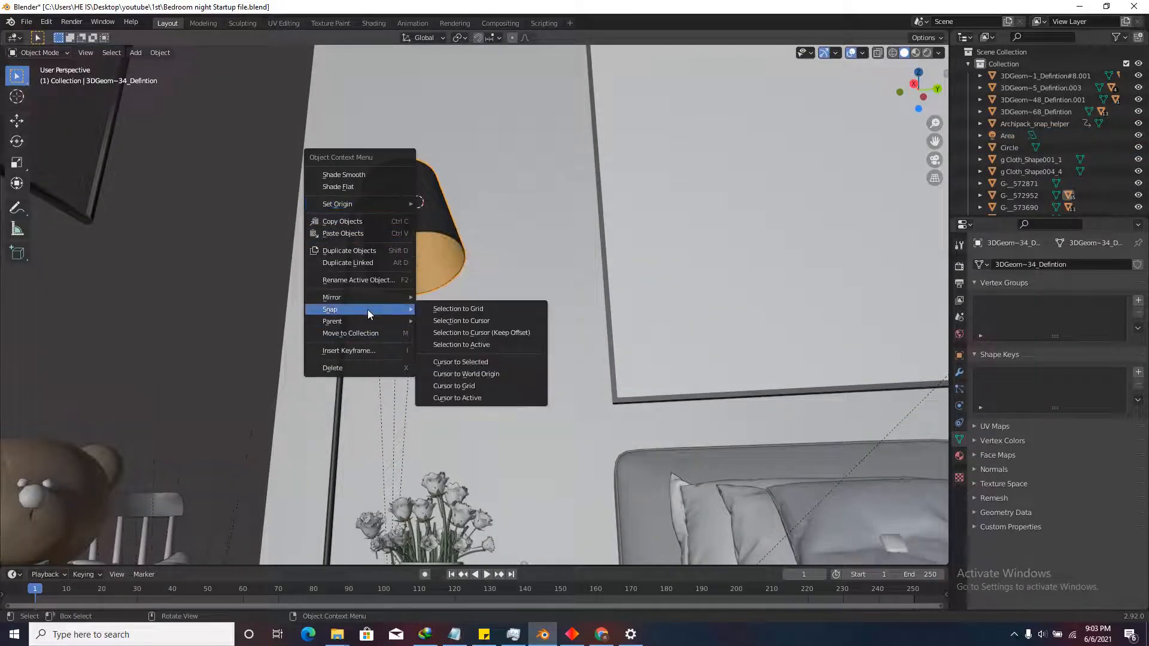
{"action": "left_click", "coordinate": [458, 362]}
{"action": "scroll", "coordinate": [470, 353], "scroll_direction": "down", "scroll_amount": 5}
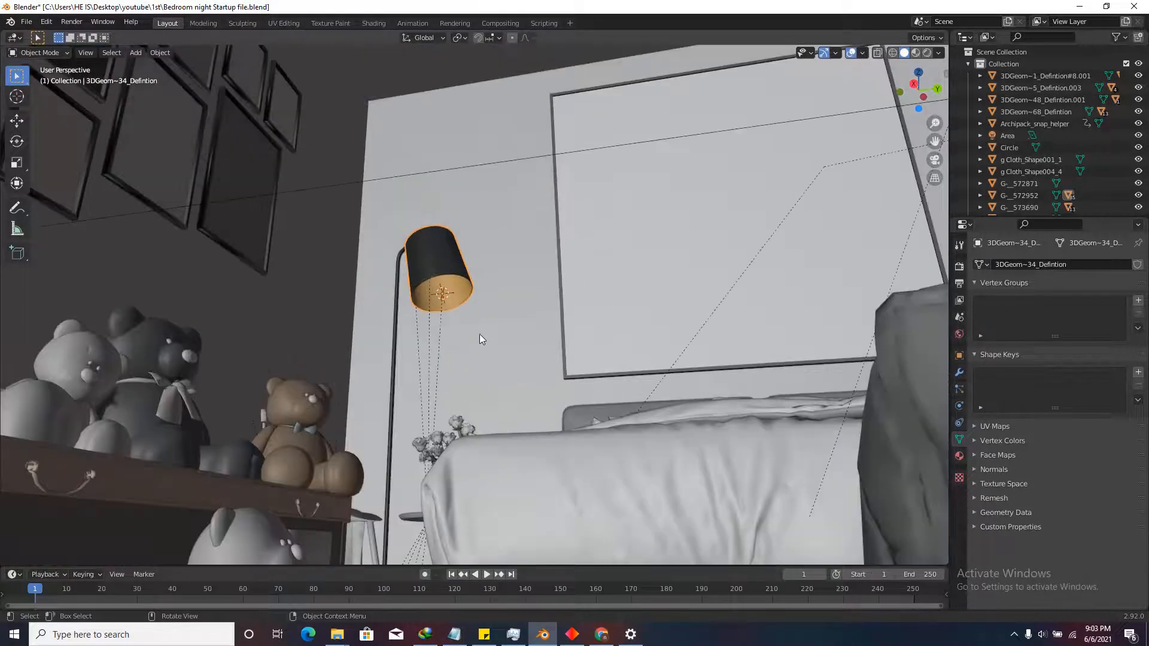
{"action": "scroll", "coordinate": [476, 298], "scroll_direction": "up", "scroll_amount": 6}
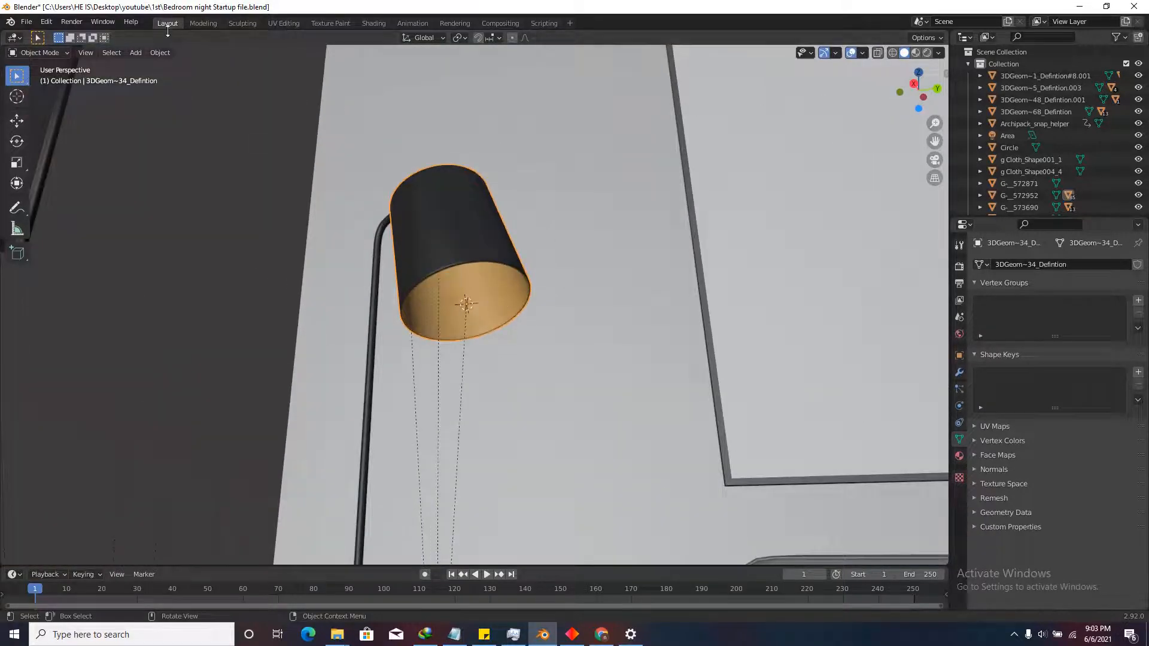
{"action": "left_click", "coordinate": [135, 52]}
Add a point light at the cursor, frame it, and set its radius to 0.1 m.
{"action": "mouse_move", "coordinate": [185, 211]}
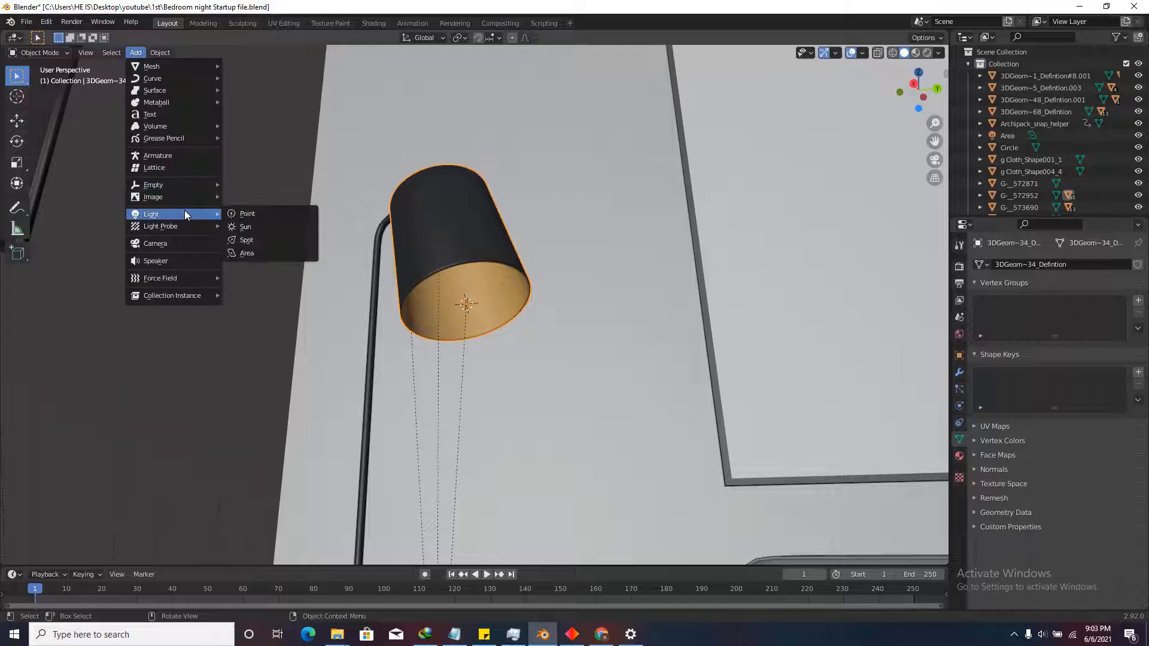
{"action": "left_click", "coordinate": [270, 216]}
{"action": "key", "text": "KP_Decimal"}
{"action": "scroll", "coordinate": [515, 293], "scroll_direction": "down", "scroll_amount": 5}
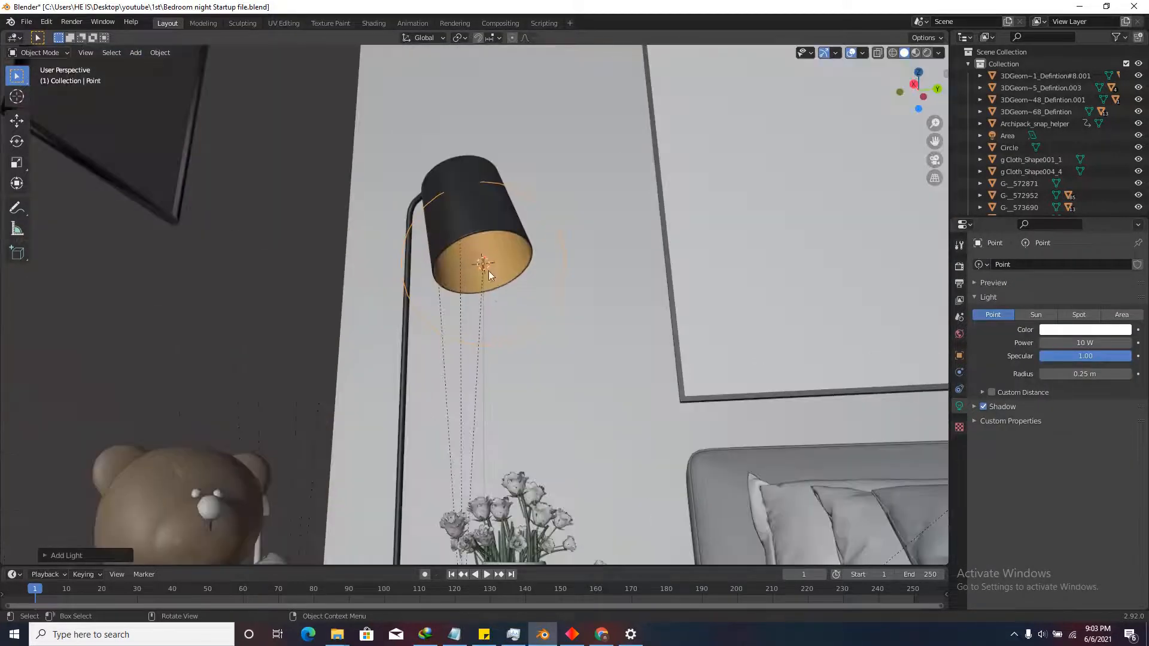
{"action": "scroll", "coordinate": [473, 277], "scroll_direction": "up", "scroll_amount": 3}
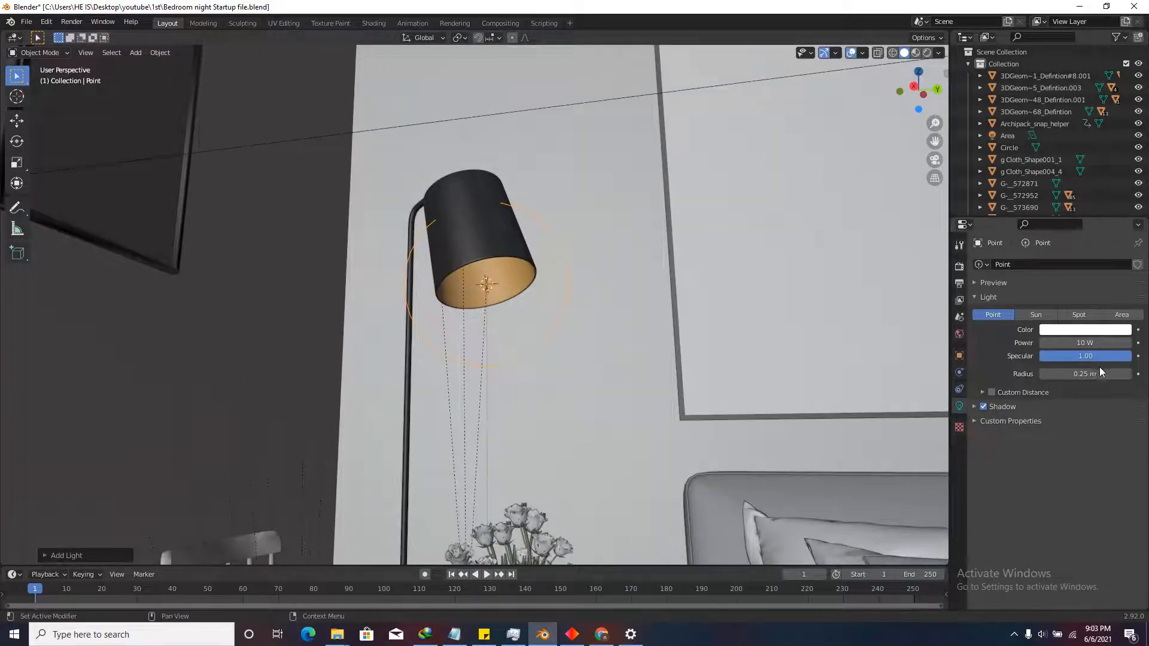
{"action": "left_click", "coordinate": [1084, 374]}
{"action": "type", "text": "0.1"}
{"action": "key", "text": "Return"}
{"action": "scroll", "coordinate": [466, 271], "scroll_direction": "up", "scroll_amount": 2}
Raise the point light vertically into the shade and preview the room in Rendered shading.
{"action": "key", "text": "g"}
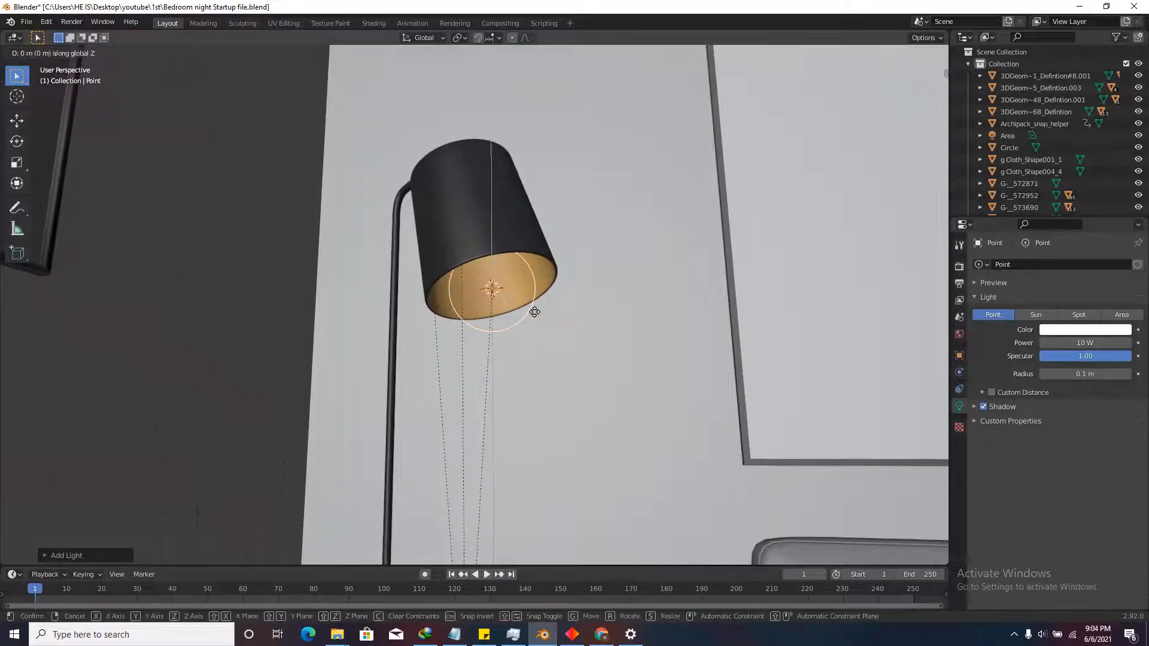
{"action": "key", "text": "z"}
{"action": "left_click", "coordinate": [472, 303]}
{"action": "scroll", "coordinate": [450, 261], "scroll_direction": "down", "scroll_amount": 3}
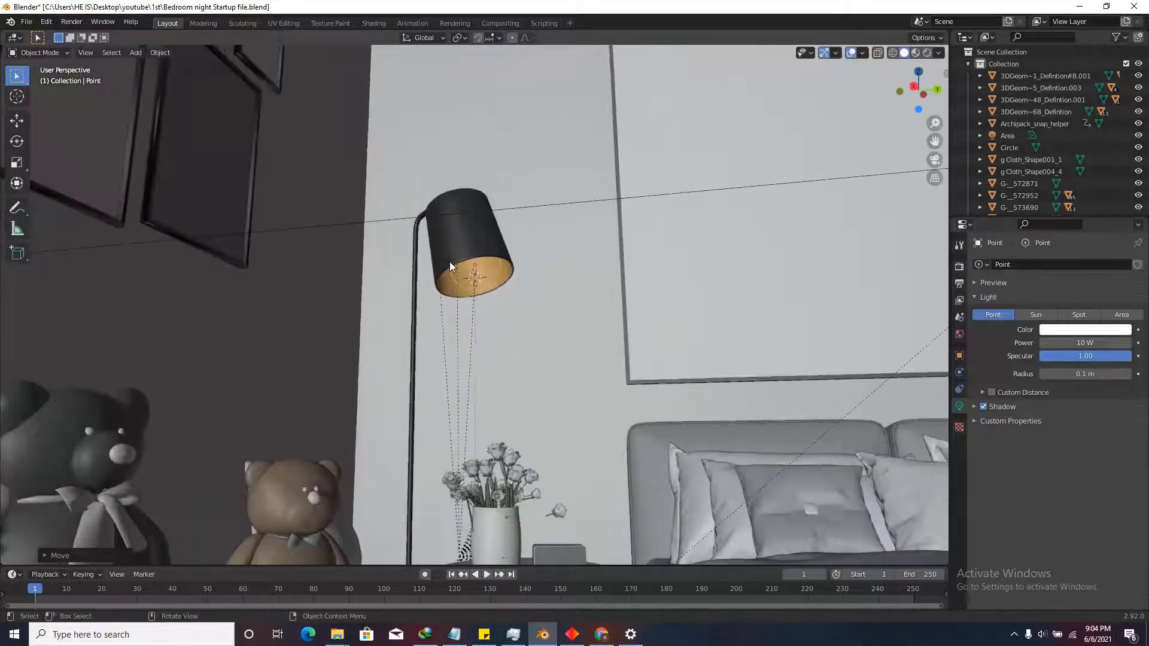
{"action": "scroll", "coordinate": [537, 288], "scroll_direction": "up", "scroll_amount": 2}
{"action": "scroll", "coordinate": [527, 296], "scroll_direction": "down", "scroll_amount": 3}
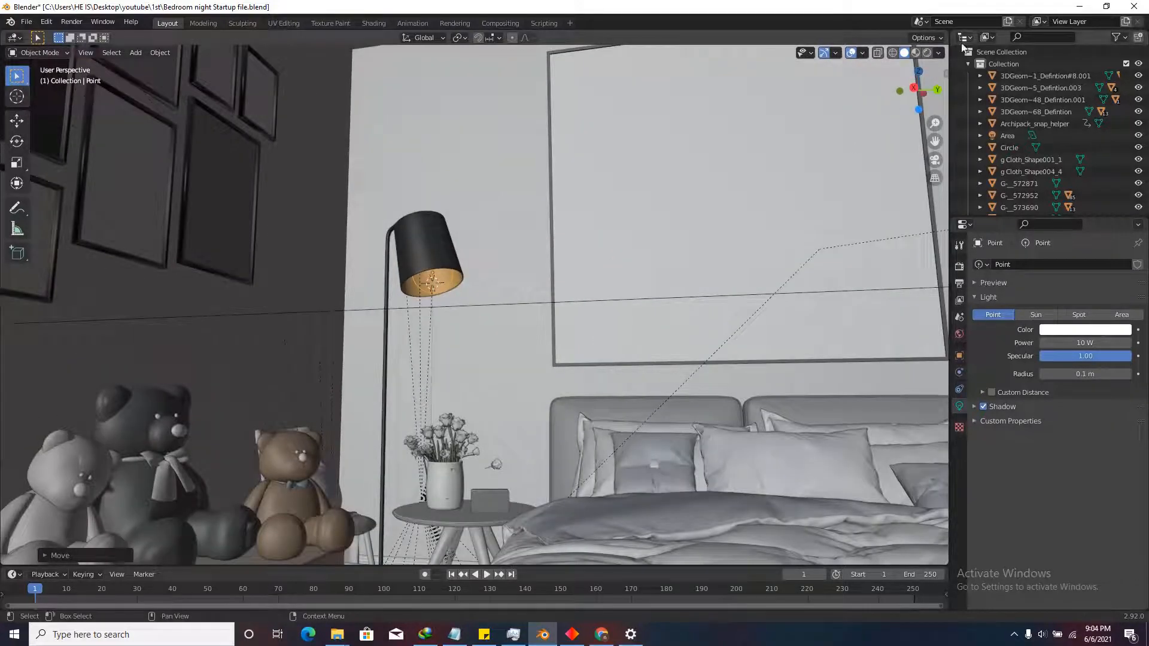
{"action": "left_click", "coordinate": [928, 53]}
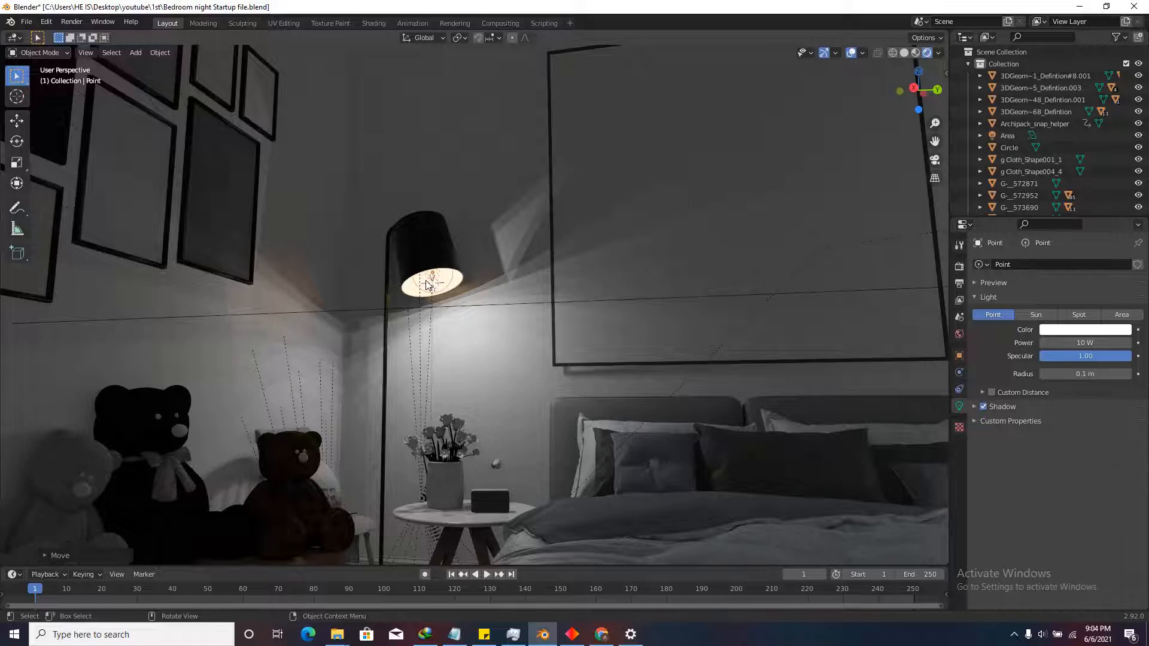
Tint the lamp's point light warm orange and walk the view to face the bed.
{"action": "left_click", "coordinate": [1085, 329]}
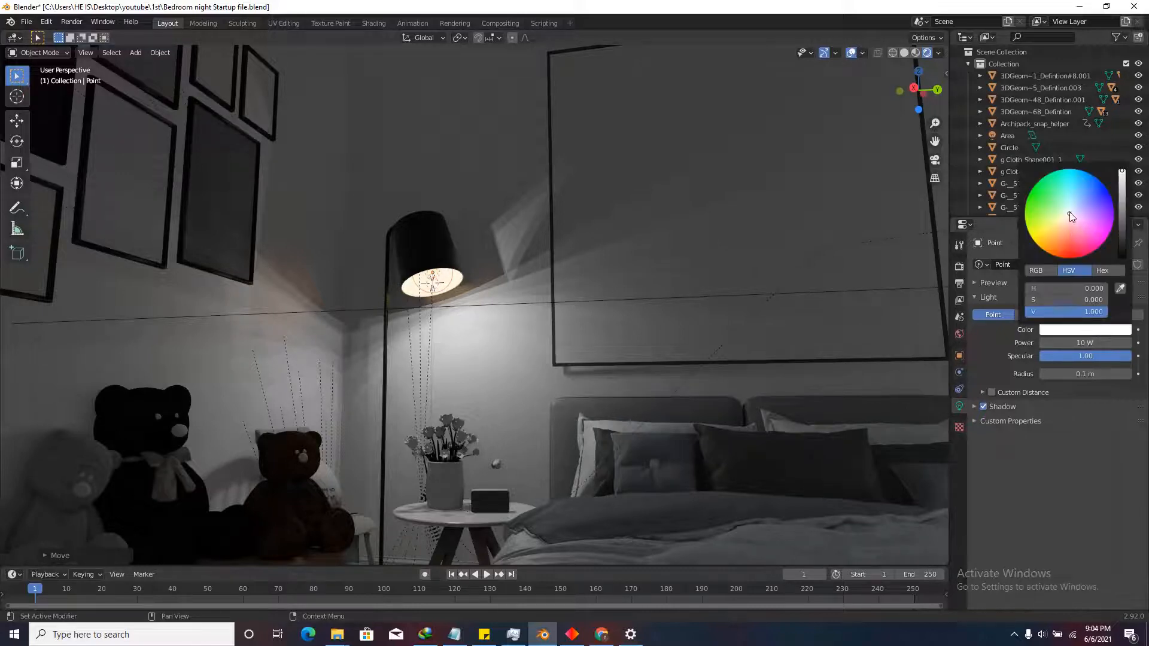
{"action": "left_click_drag", "start_coordinate": [1071, 216], "coordinate": [1065, 225]}
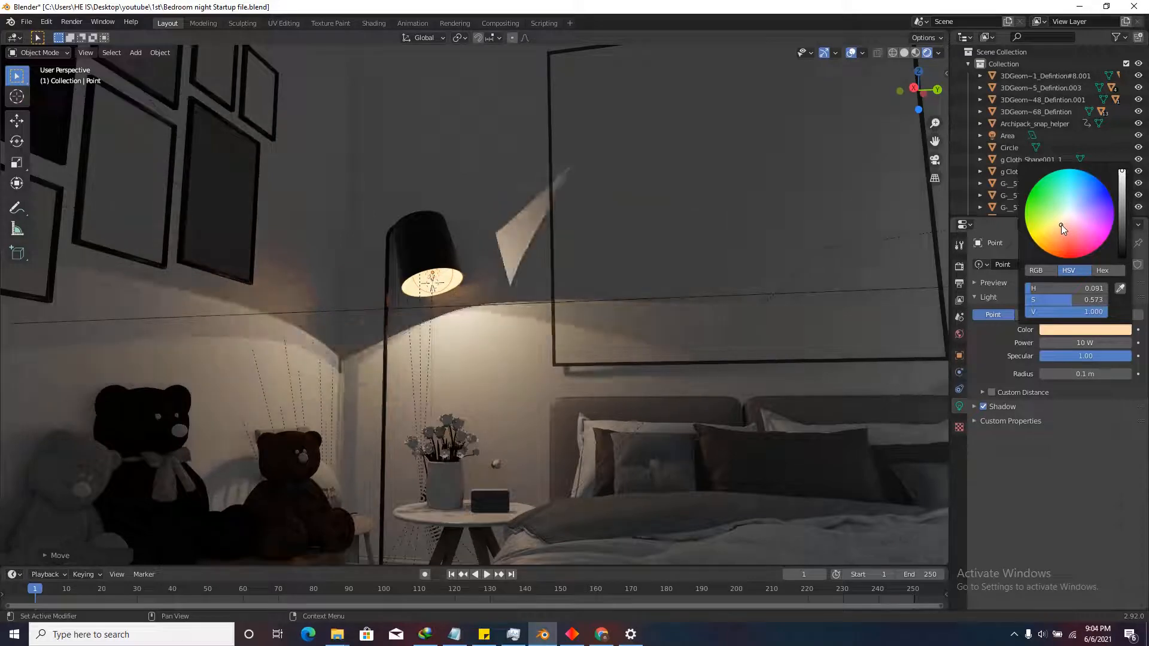
{"action": "key", "text": "shift+grave"}
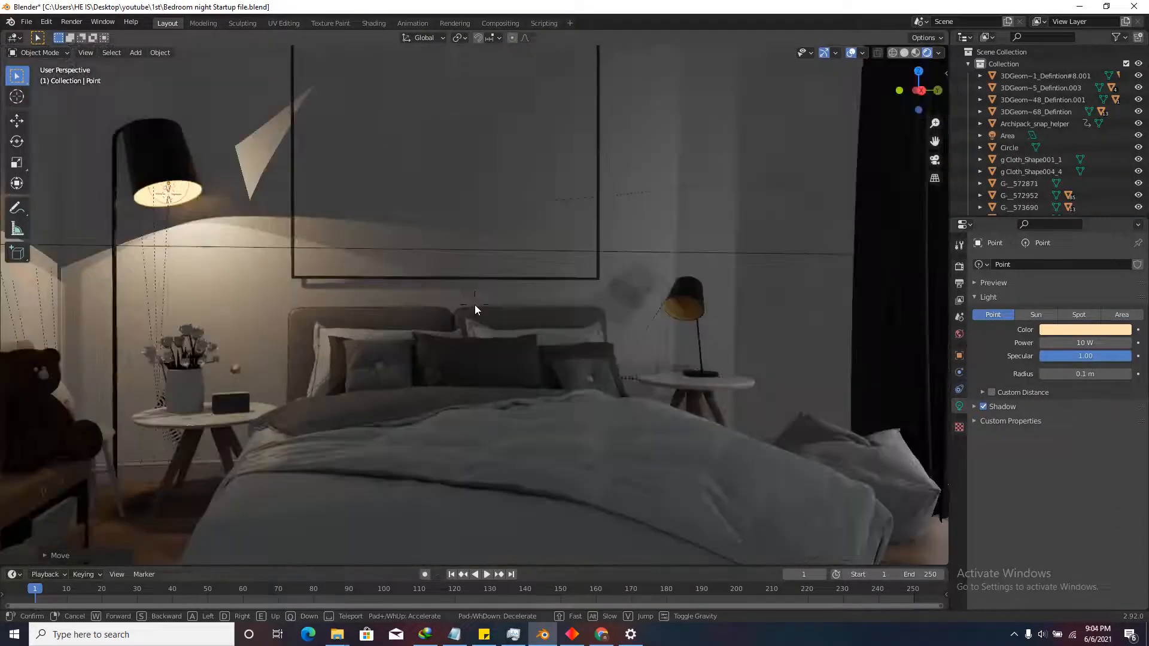
{"action": "left_click", "coordinate": [475, 306]}
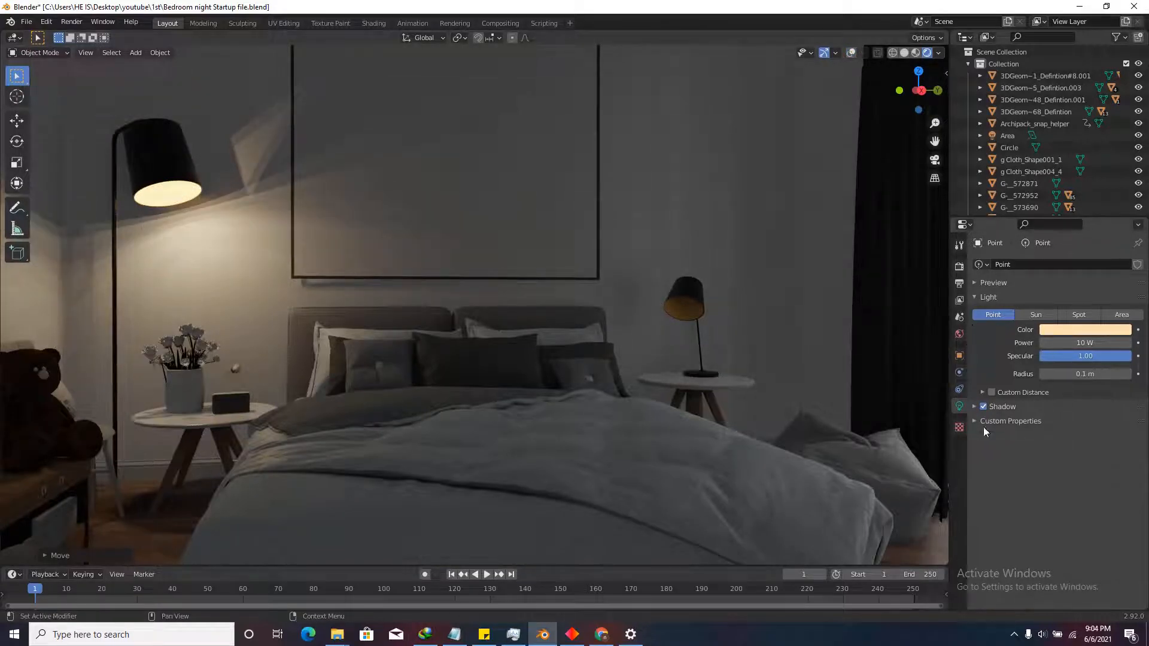
Enable contact shadows on the point light with a thickness of 0.03 m.
{"action": "left_click", "coordinate": [1004, 408]}
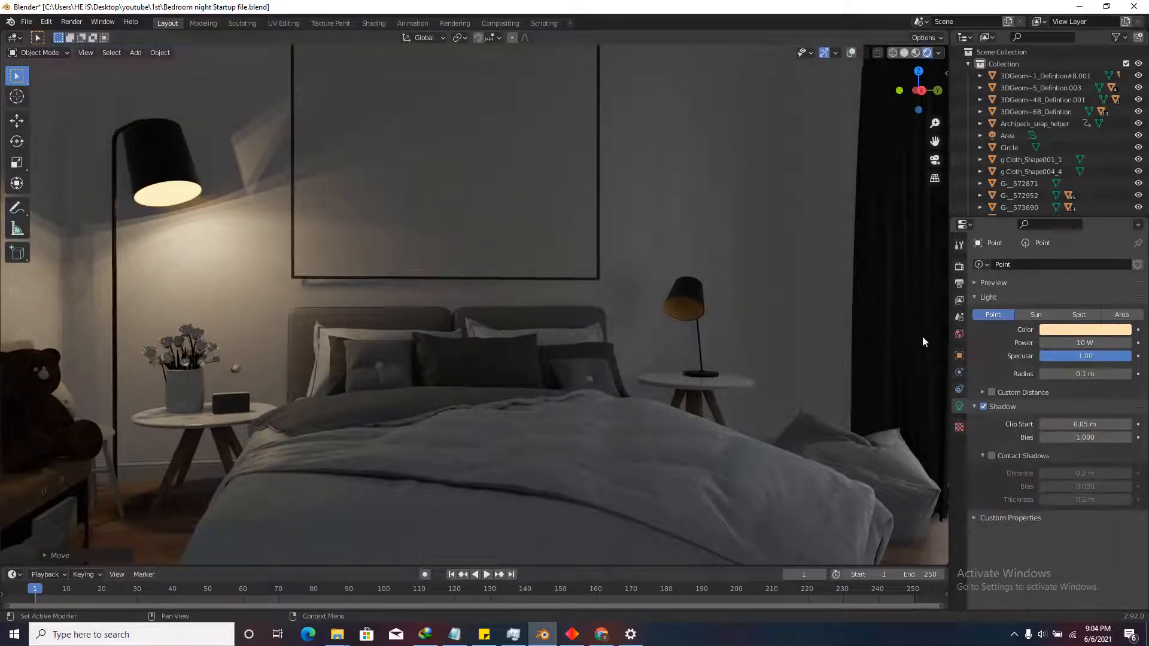
{"action": "left_click", "coordinate": [991, 457]}
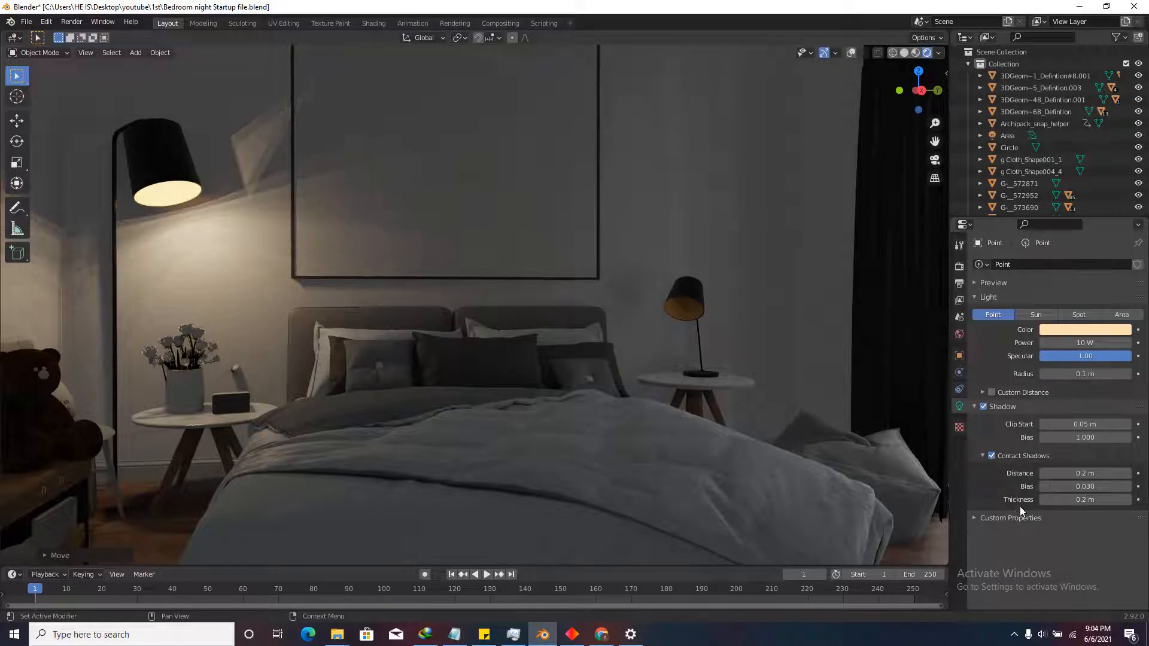
{"action": "left_click", "coordinate": [1073, 499]}
{"action": "key", "text": "ctrl+a"}
{"action": "type", "text": "0.03"}
{"action": "key", "text": "Return"}
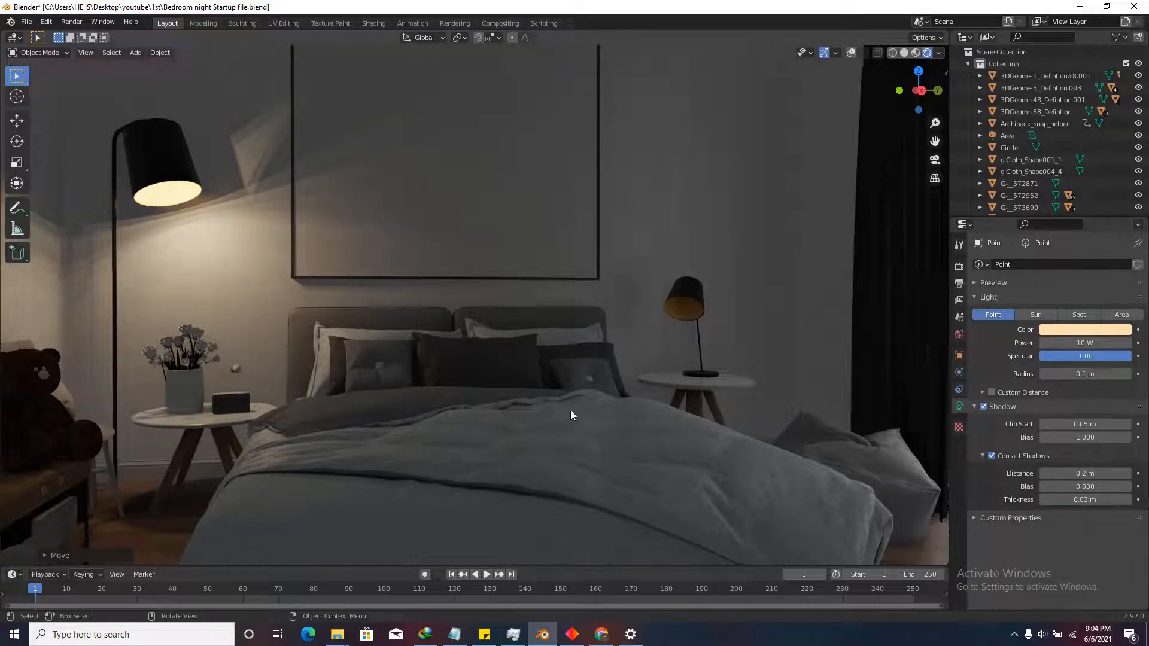
Walk the view up to the bedside lamp, select its shade, and turn on viewport overlays.
{"action": "key", "text": "shift+grave"}
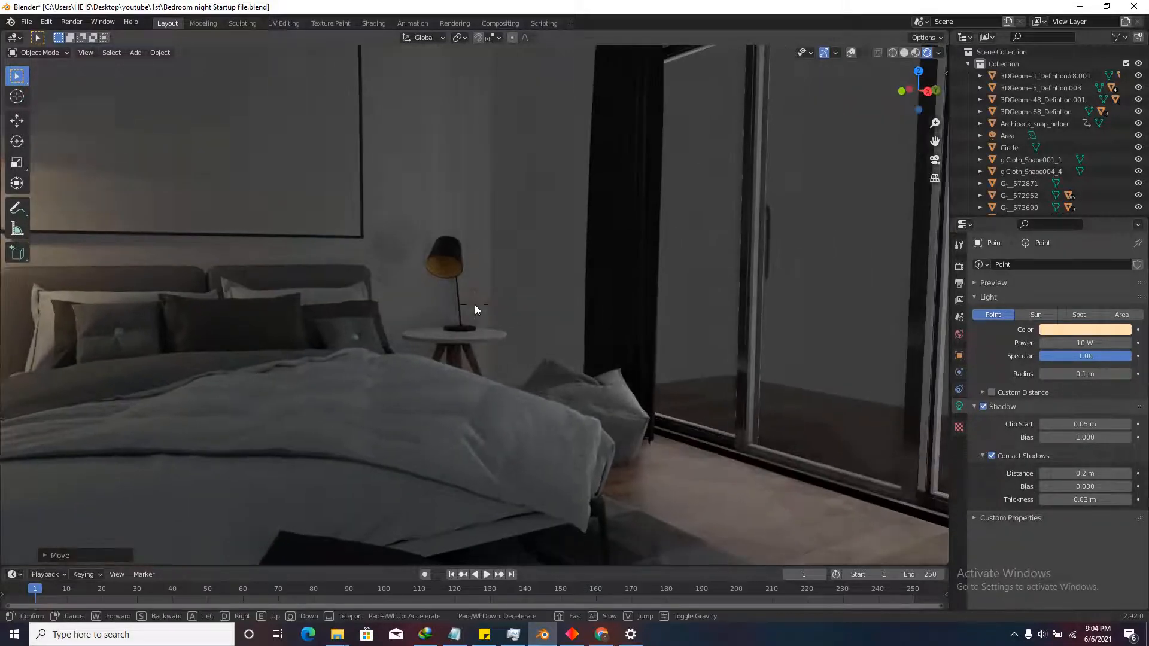
{"action": "key", "text": "w"}
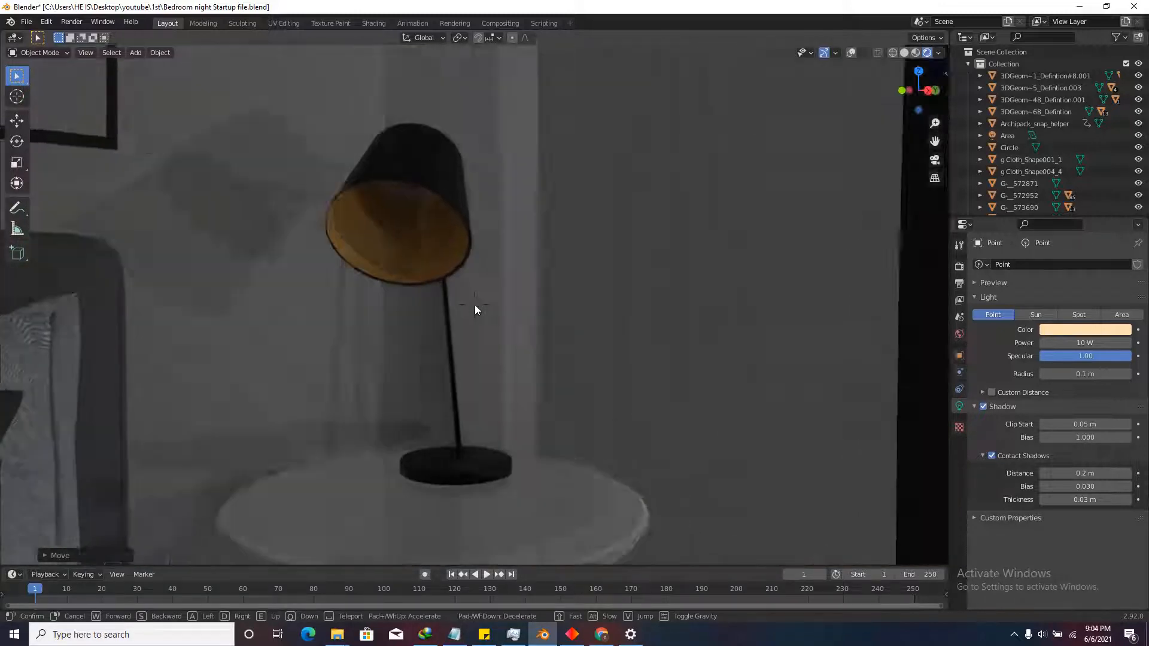
{"action": "left_click", "coordinate": [475, 304]}
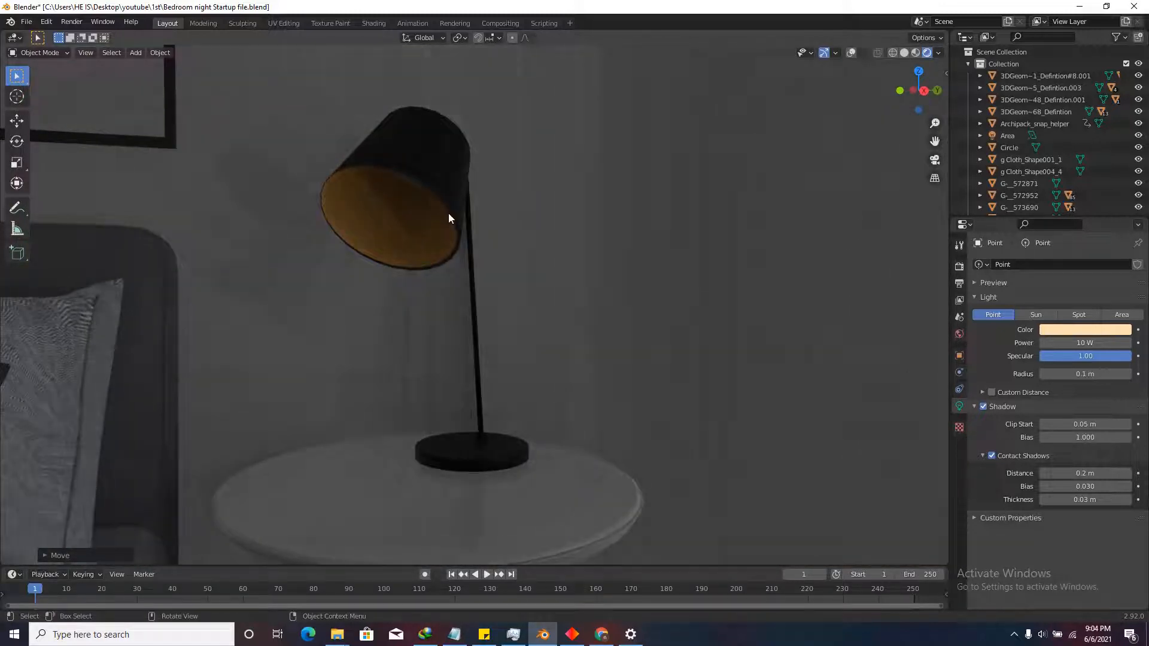
{"action": "left_click", "coordinate": [427, 162]}
{"action": "left_click", "coordinate": [851, 53]}
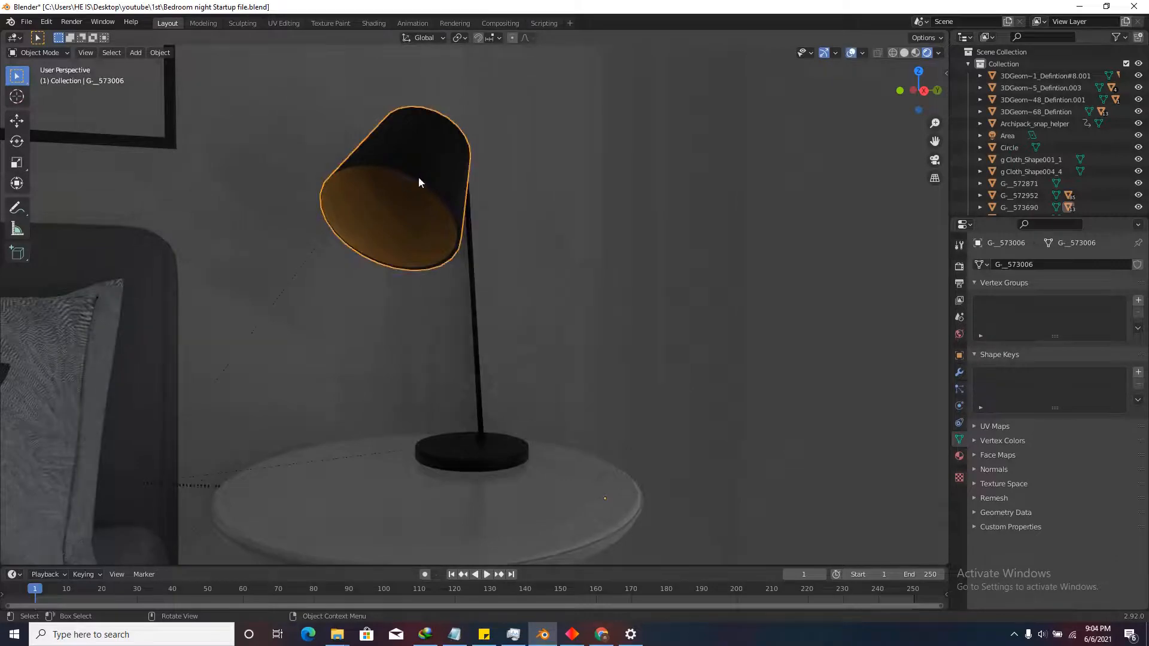
{"action": "scroll", "coordinate": [449, 223], "scroll_direction": "down", "scroll_amount": 2}
Set the bedside lamp shade's origin to the centre of its geometry.
{"action": "scroll", "coordinate": [468, 306], "scroll_direction": "up", "scroll_amount": 1}
{"action": "scroll", "coordinate": [355, 222], "scroll_direction": "up", "scroll_amount": 1}
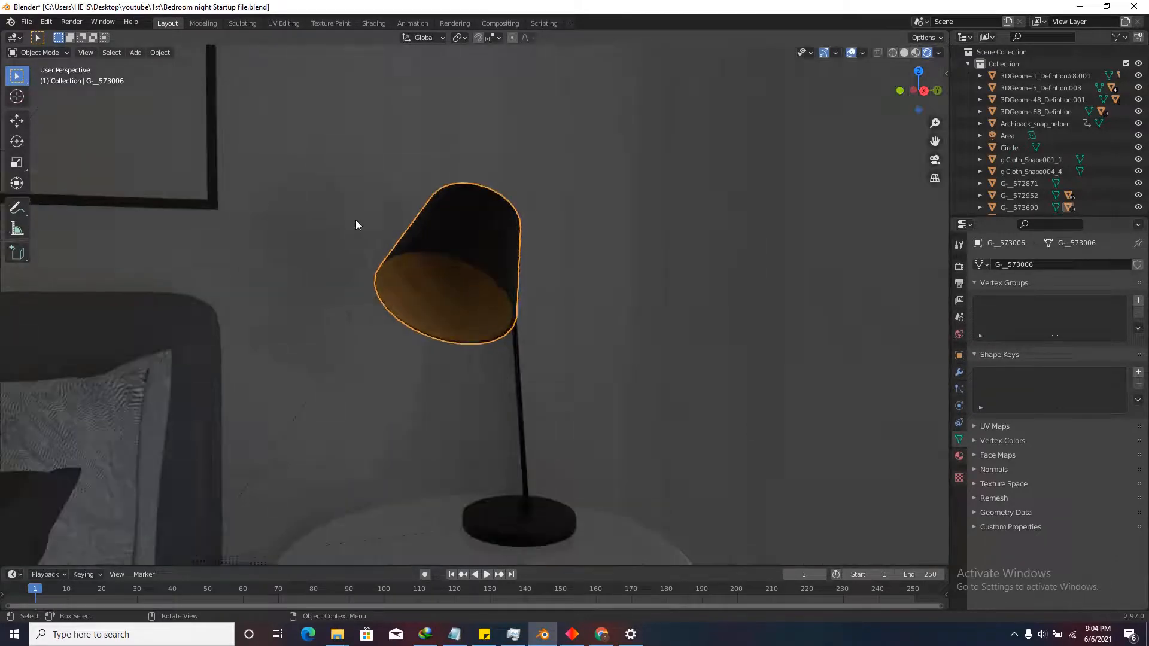
{"action": "scroll", "coordinate": [450, 283], "scroll_direction": "down", "scroll_amount": 2}
{"action": "scroll", "coordinate": [474, 304], "scroll_direction": "up", "scroll_amount": 2}
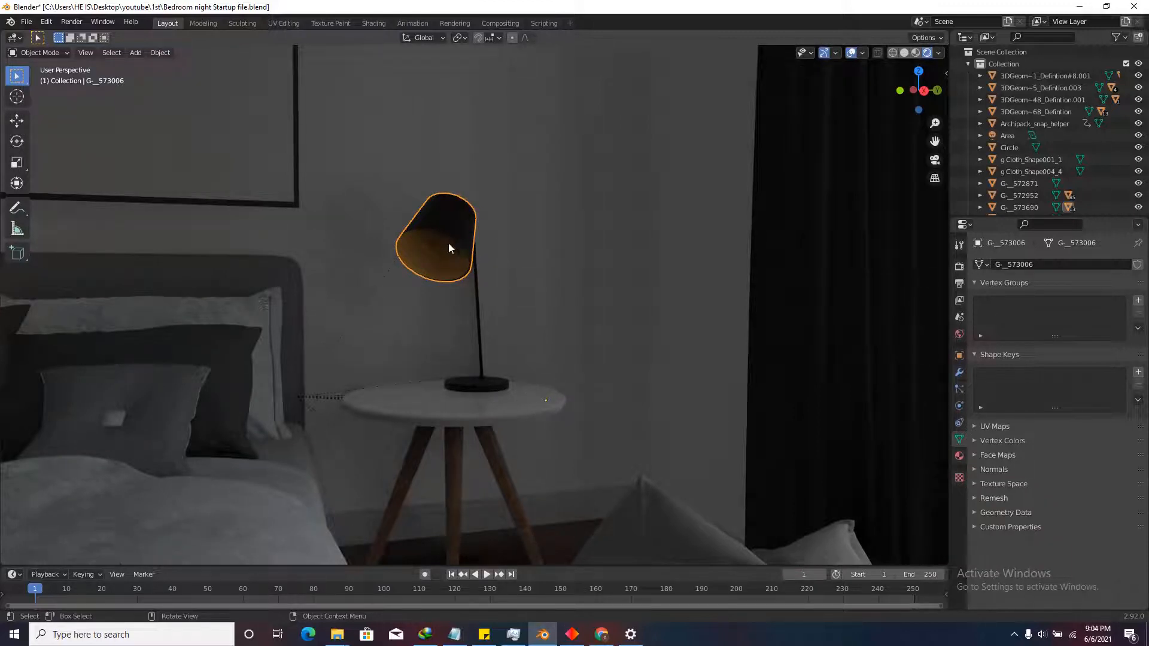
{"action": "right_click", "coordinate": [442, 224]}
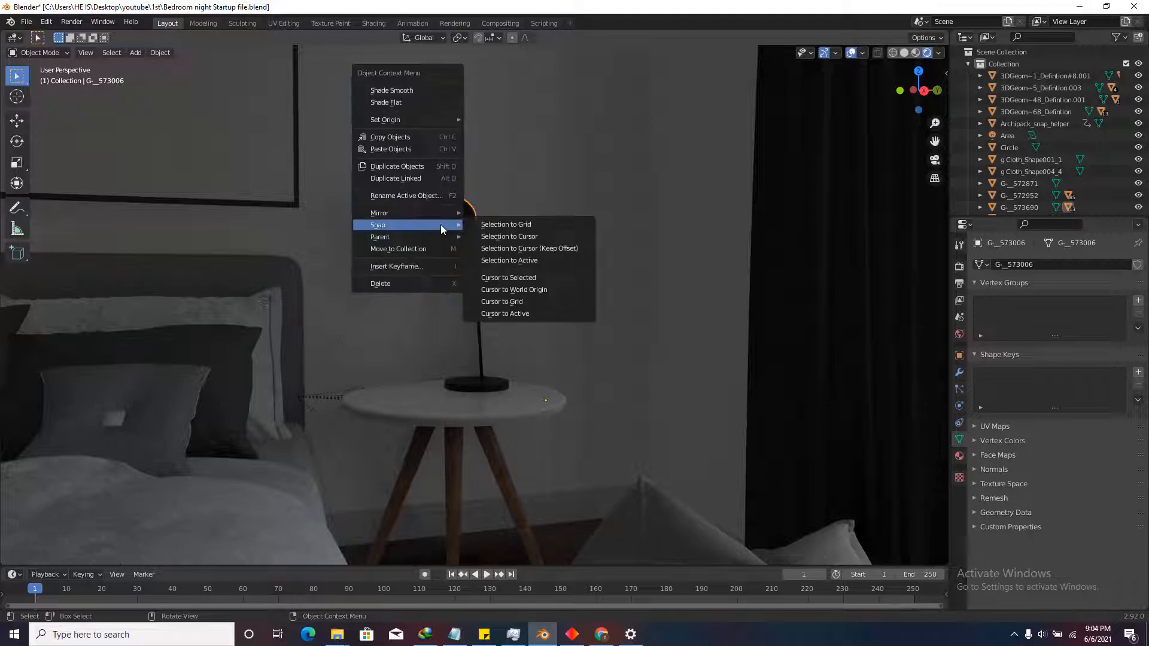
{"action": "mouse_move", "coordinate": [432, 120]}
{"action": "left_click", "coordinate": [515, 132]}
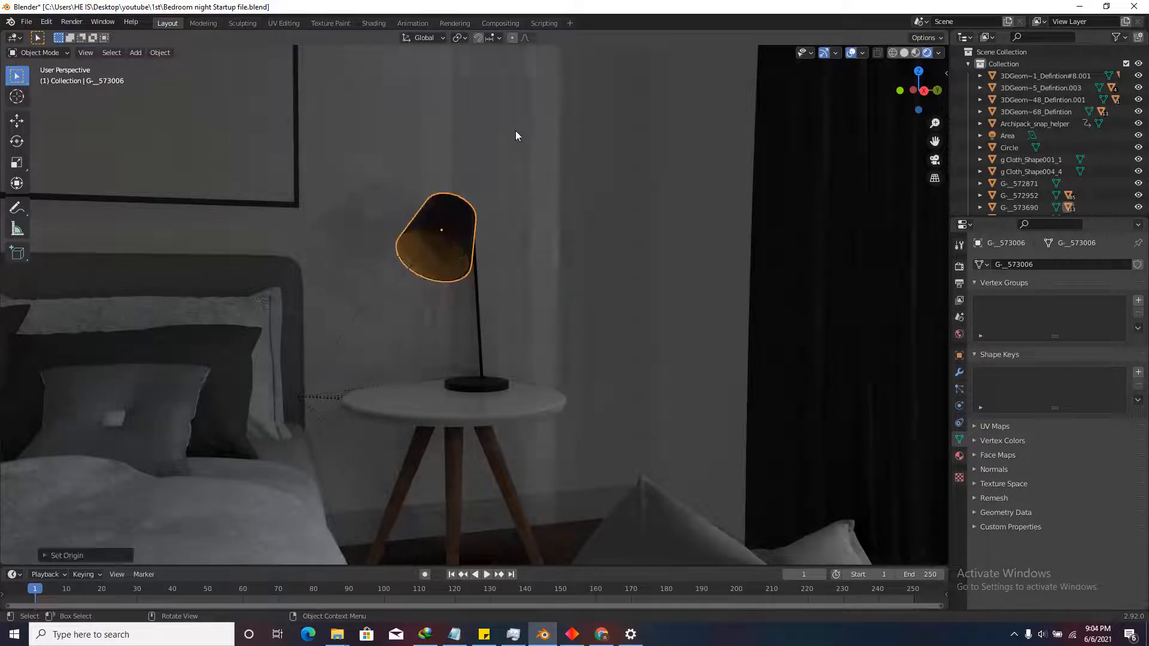
Snap the 3D cursor to the selected lamp shade.
{"action": "scroll", "coordinate": [444, 246], "scroll_direction": "up", "scroll_amount": 3}
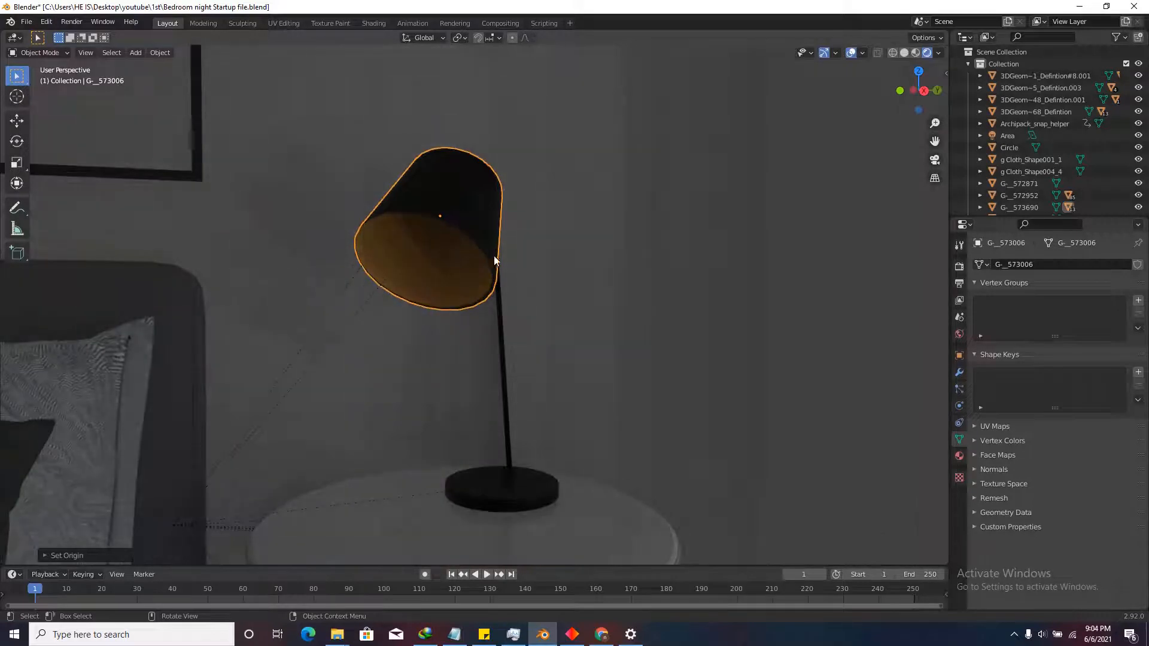
{"action": "right_click", "coordinate": [439, 224]}
{"action": "mouse_move", "coordinate": [411, 326]}
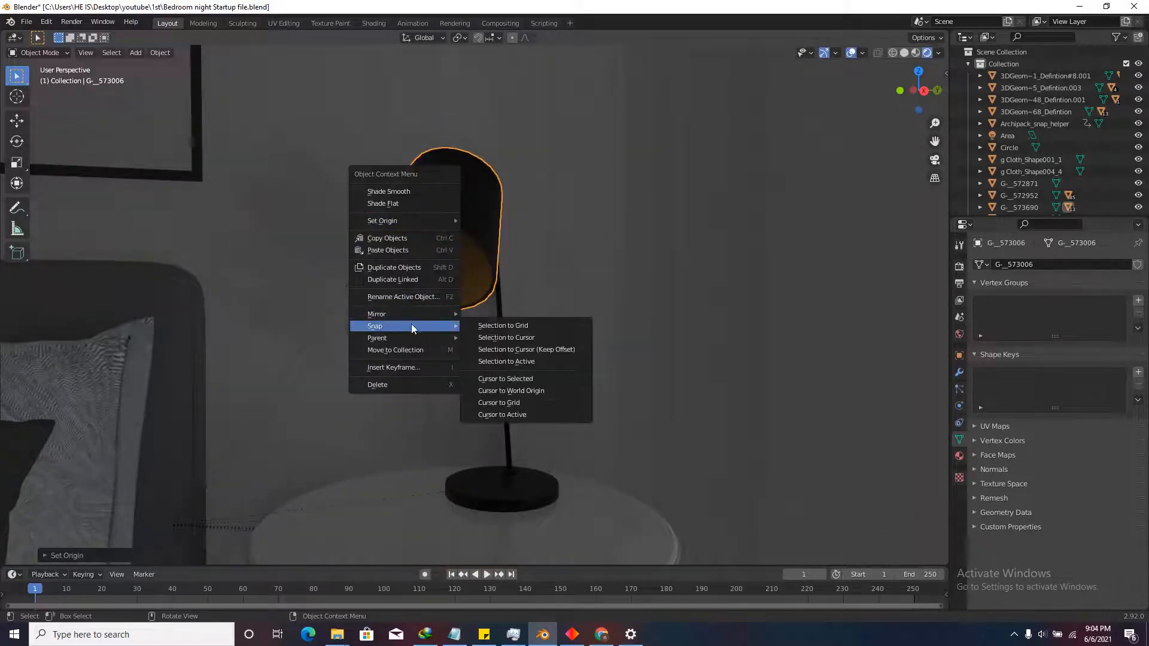
{"action": "left_click", "coordinate": [499, 379]}
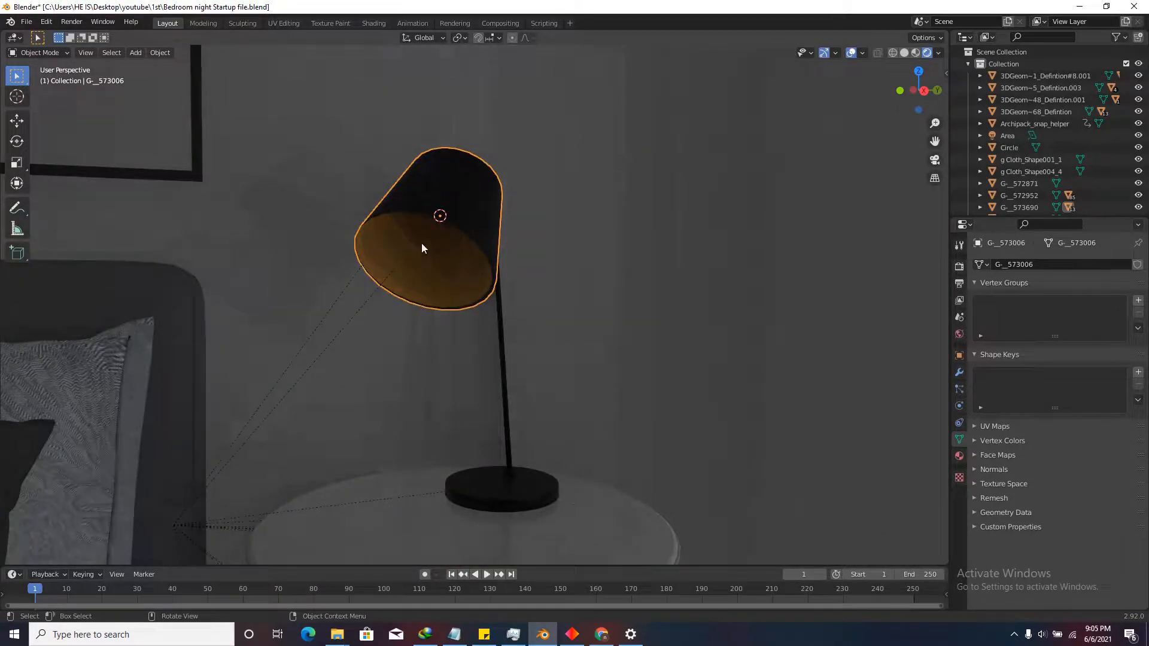
Add a spot light at the cursor inside the shade, switching it to Point and back to Spot.
{"action": "left_click", "coordinate": [135, 52]}
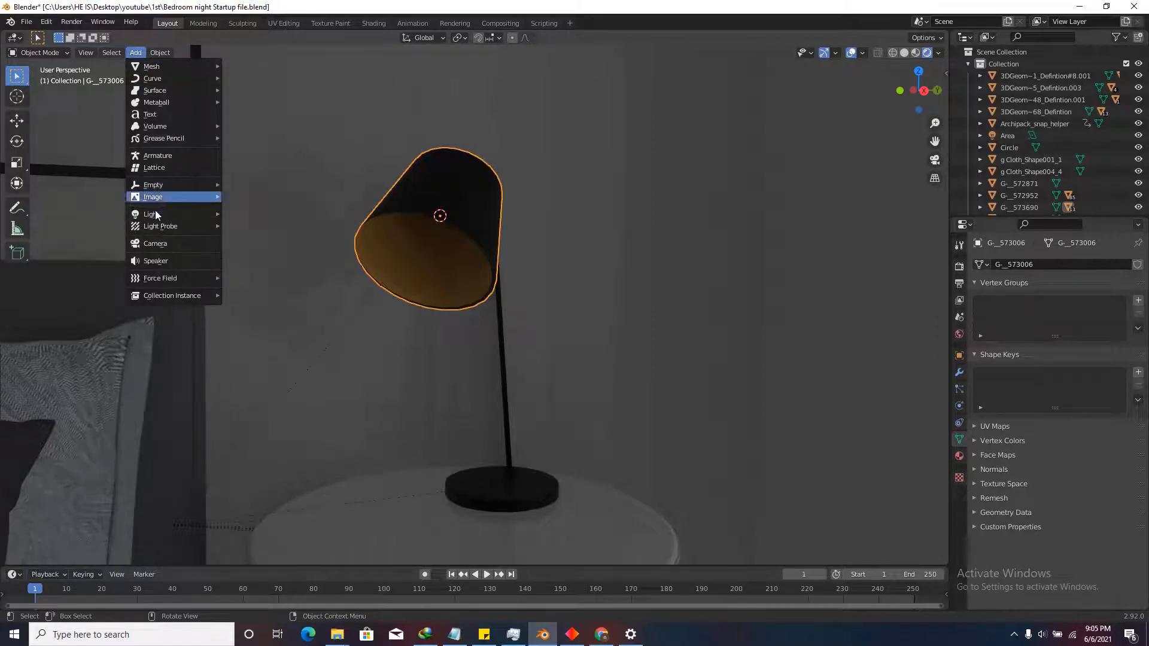
{"action": "mouse_move", "coordinate": [180, 214]}
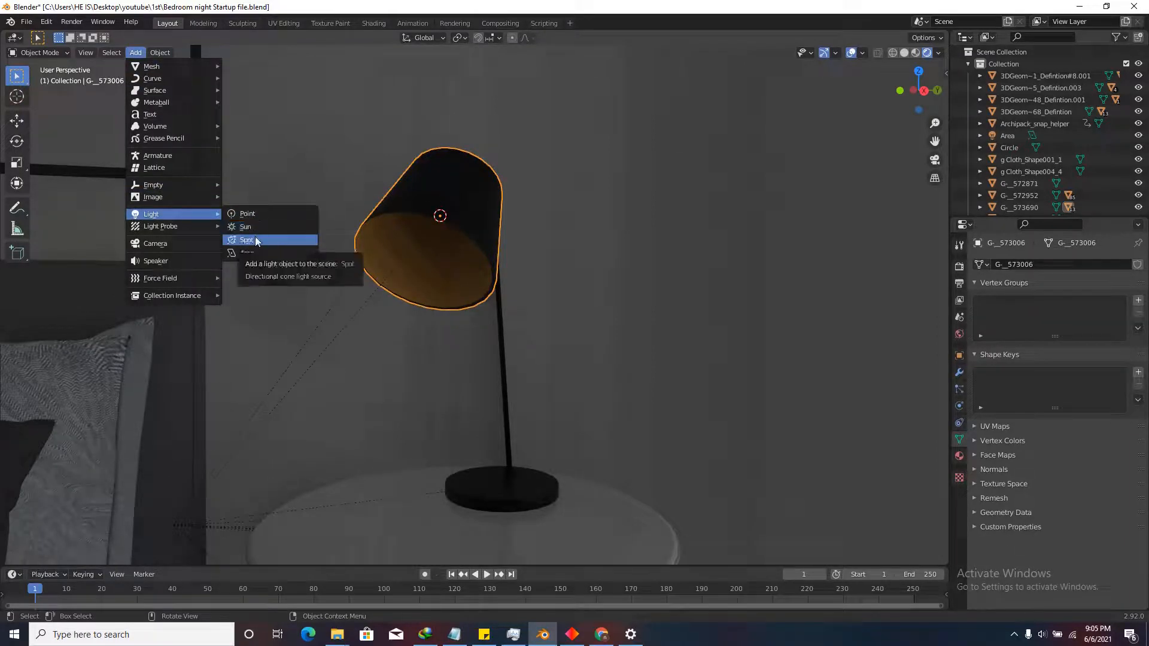
{"action": "left_click", "coordinate": [255, 240]}
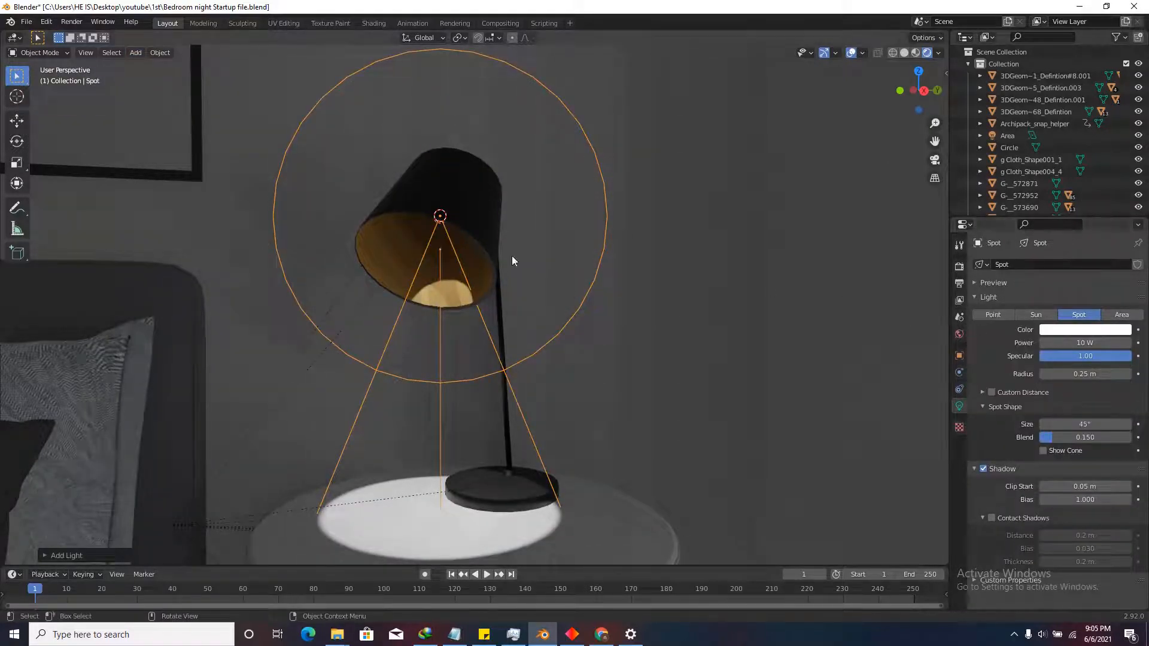
{"action": "left_click", "coordinate": [989, 314]}
{"action": "scroll", "coordinate": [545, 312], "scroll_direction": "down", "scroll_amount": 4}
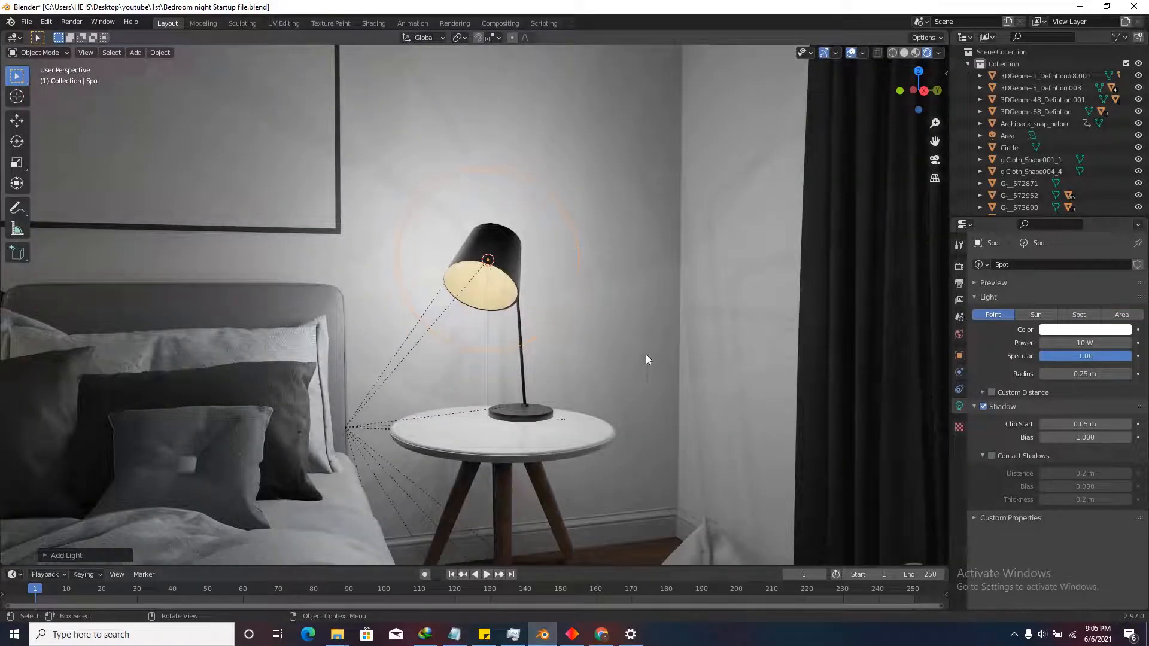
{"action": "left_click", "coordinate": [1079, 315]}
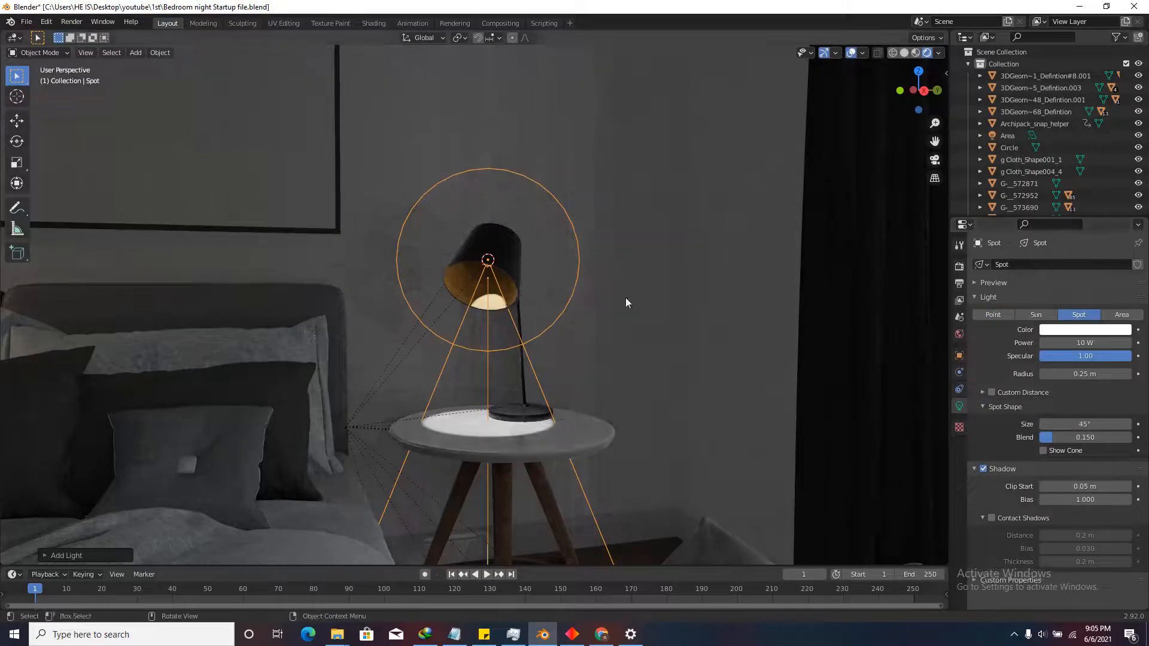
{"action": "middle_click_drag", "start_coordinate": [627, 298], "coordinate": [589, 313]}
Switch to the right-side view with X-ray and centre the view on the spot light.
{"action": "left_click", "coordinate": [914, 91]}
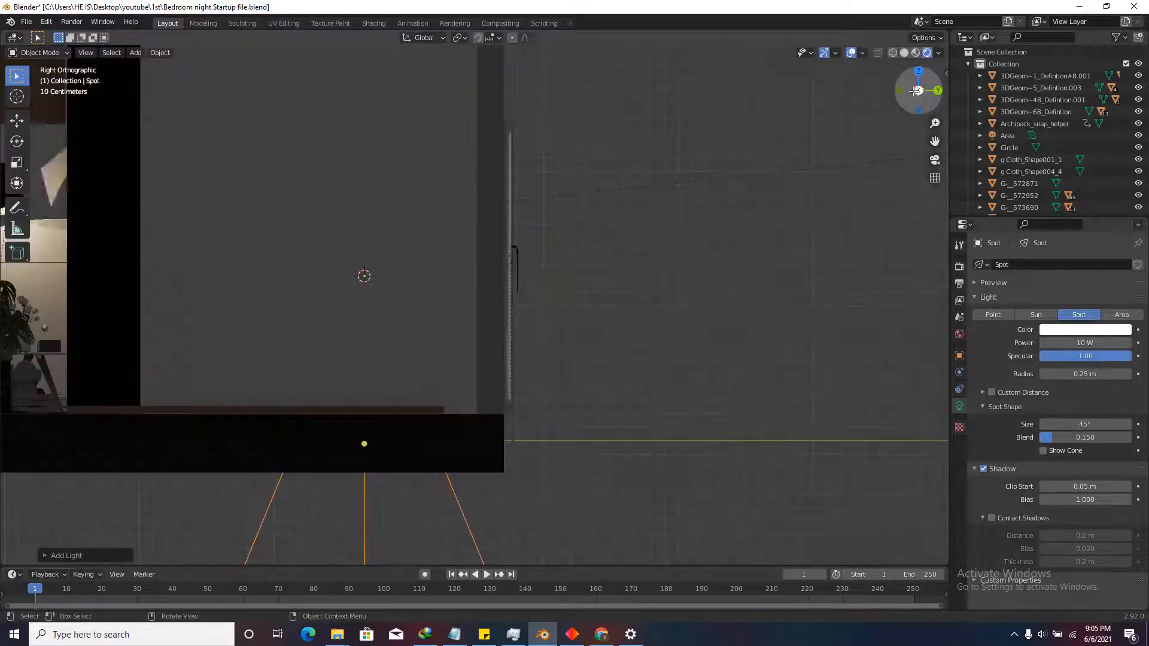
{"action": "left_click", "coordinate": [878, 53]}
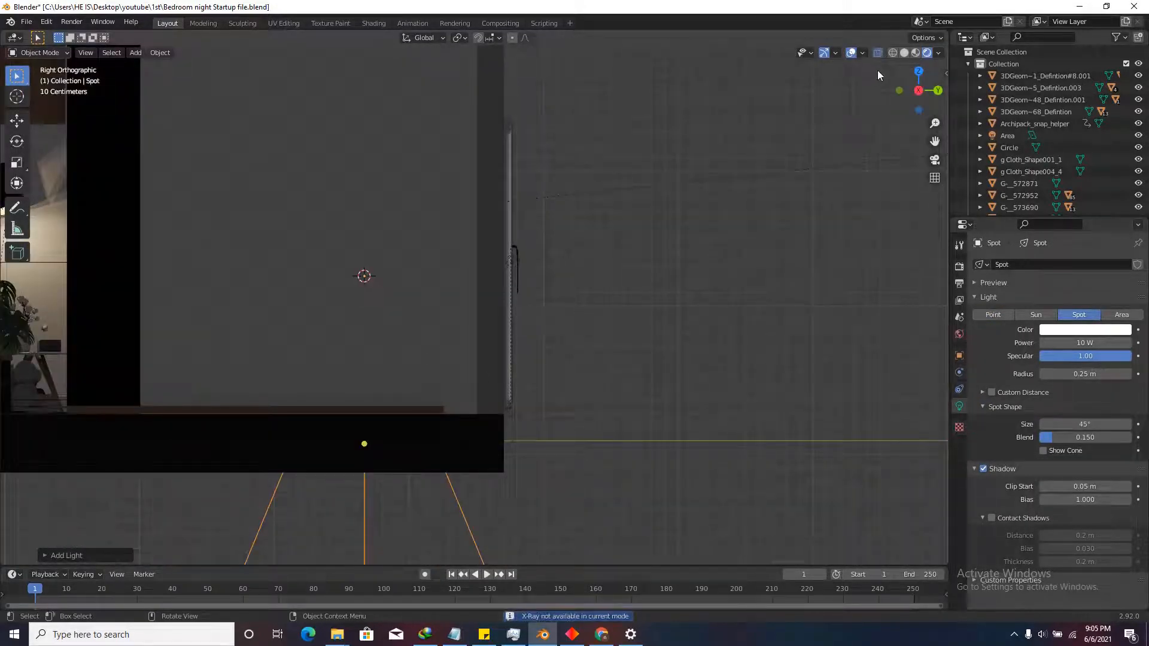
{"action": "left_click", "coordinate": [904, 52]}
{"action": "scroll", "coordinate": [353, 322], "scroll_direction": "up", "scroll_amount": 1}
{"action": "middle_click_drag", "start_coordinate": [353, 322], "coordinate": [473, 351], "text": "shift"}
{"action": "scroll", "coordinate": [436, 287], "scroll_direction": "up", "scroll_amount": 6}
{"action": "middle_click_drag", "start_coordinate": [460, 293], "coordinate": [454, 238], "text": "shift"}
Rotate the spot light to tilt it toward the bed side.
{"action": "key", "text": "r"}
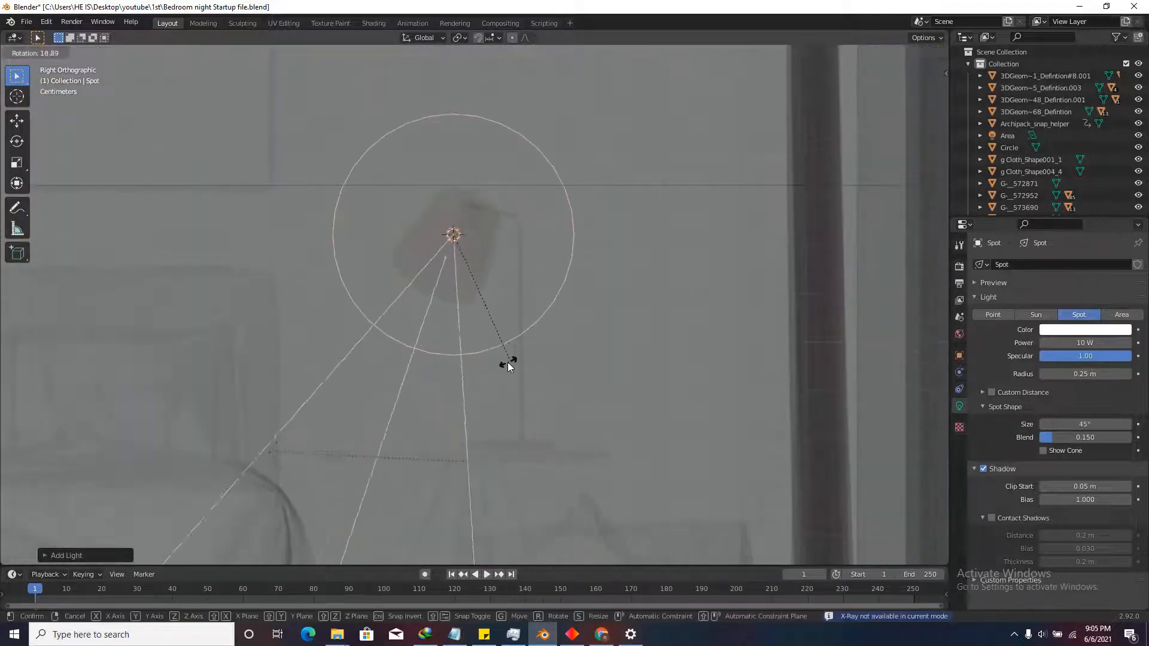
{"action": "left_click", "coordinate": [491, 363]}
{"action": "scroll", "coordinate": [446, 267], "scroll_direction": "up", "scroll_amount": 2}
{"action": "key", "text": "r"}
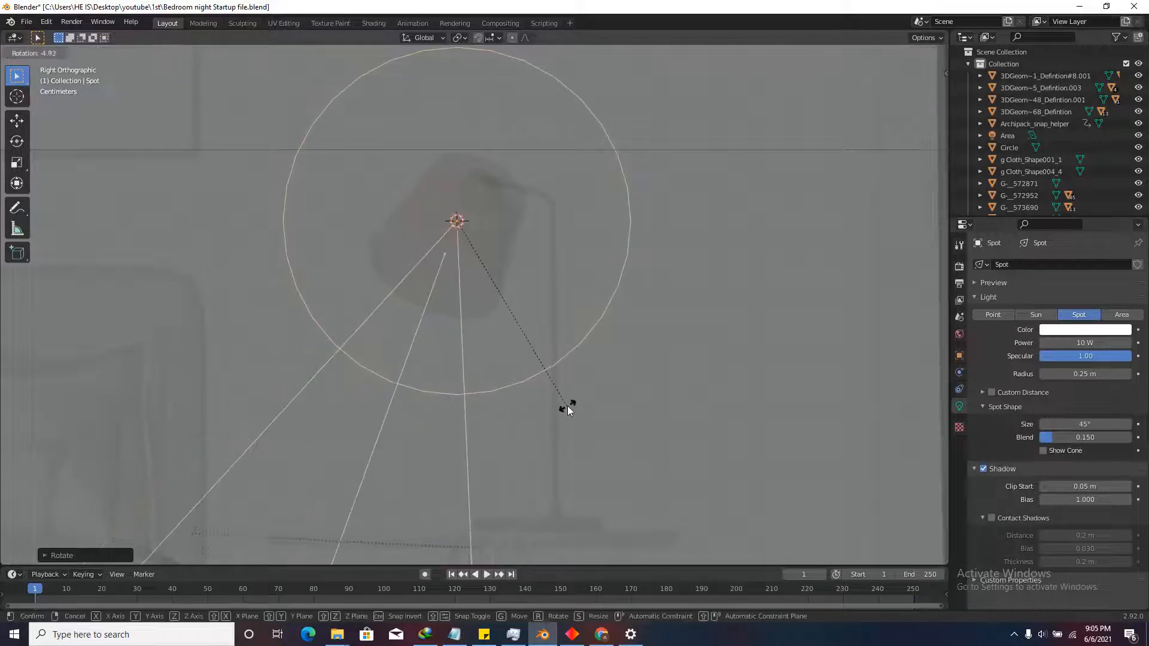
{"action": "left_click", "coordinate": [557, 405]}
{"action": "scroll", "coordinate": [491, 301], "scroll_direction": "down", "scroll_amount": 5}
{"action": "scroll", "coordinate": [469, 274], "scroll_direction": "down", "scroll_amount": 1}
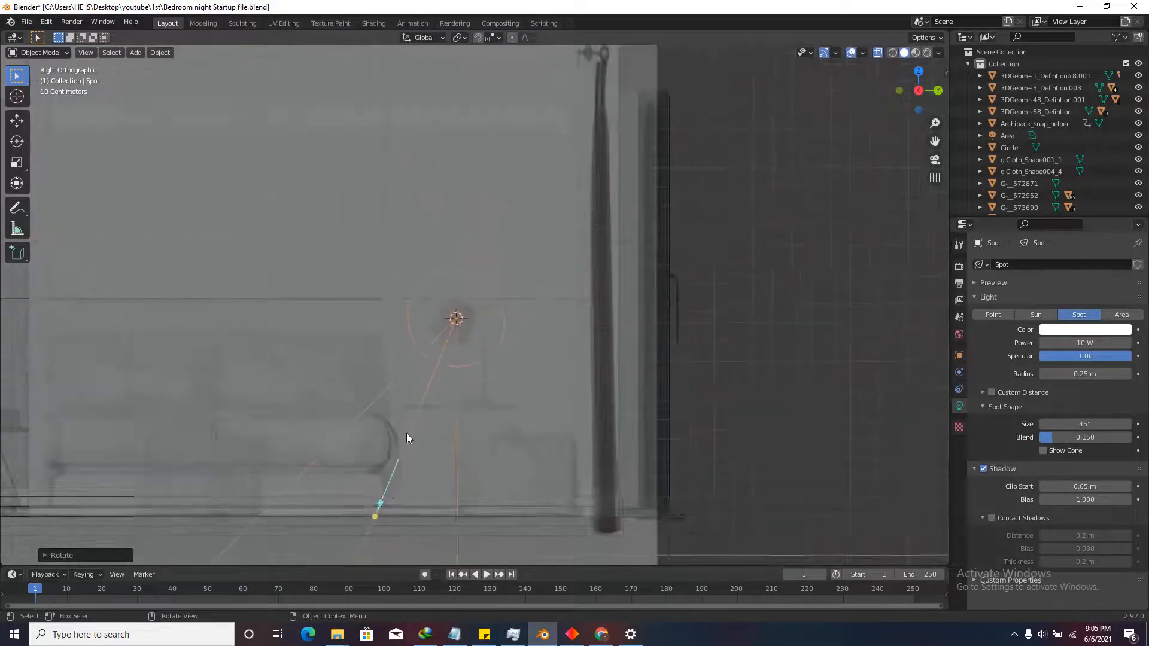
Widen the spot light's cone to 55.7° and return to rendered perspective view.
{"action": "left_click_drag", "start_coordinate": [385, 502], "coordinate": [399, 446]}
{"action": "left_click_drag", "start_coordinate": [360, 519], "coordinate": [352, 526]}
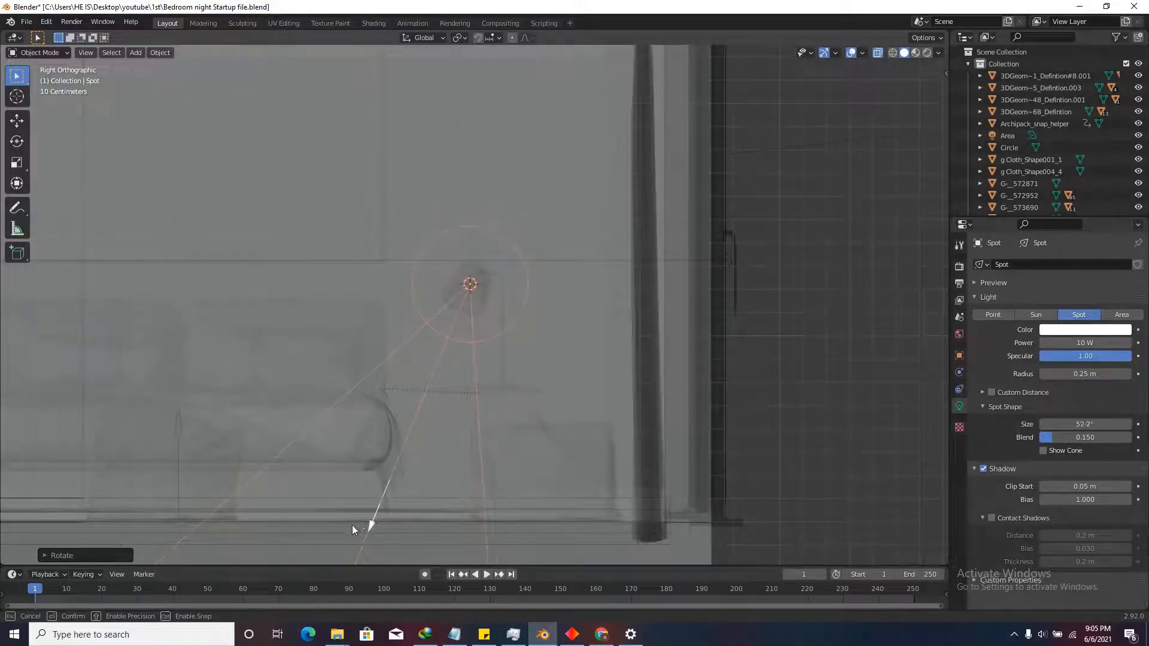
{"action": "middle_click_drag", "start_coordinate": [418, 343], "coordinate": [482, 396]}
{"action": "scroll", "coordinate": [483, 395], "scroll_direction": "down", "scroll_amount": 6}
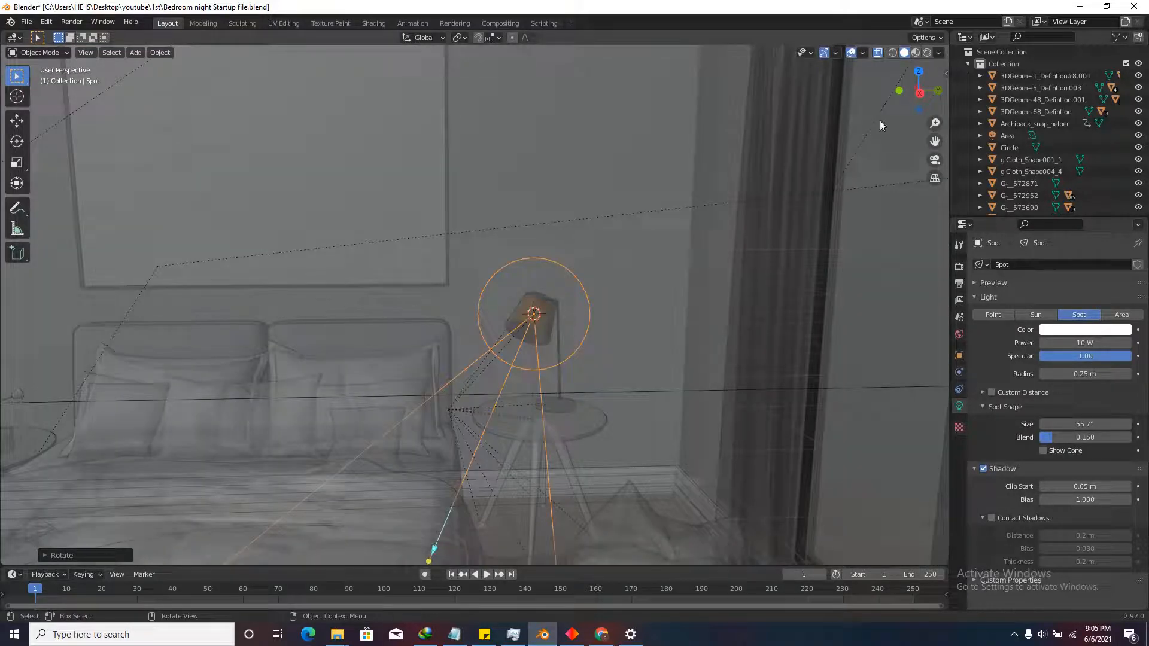
{"action": "left_click", "coordinate": [926, 53]}
{"action": "scroll", "coordinate": [548, 436], "scroll_direction": "up", "scroll_amount": 2}
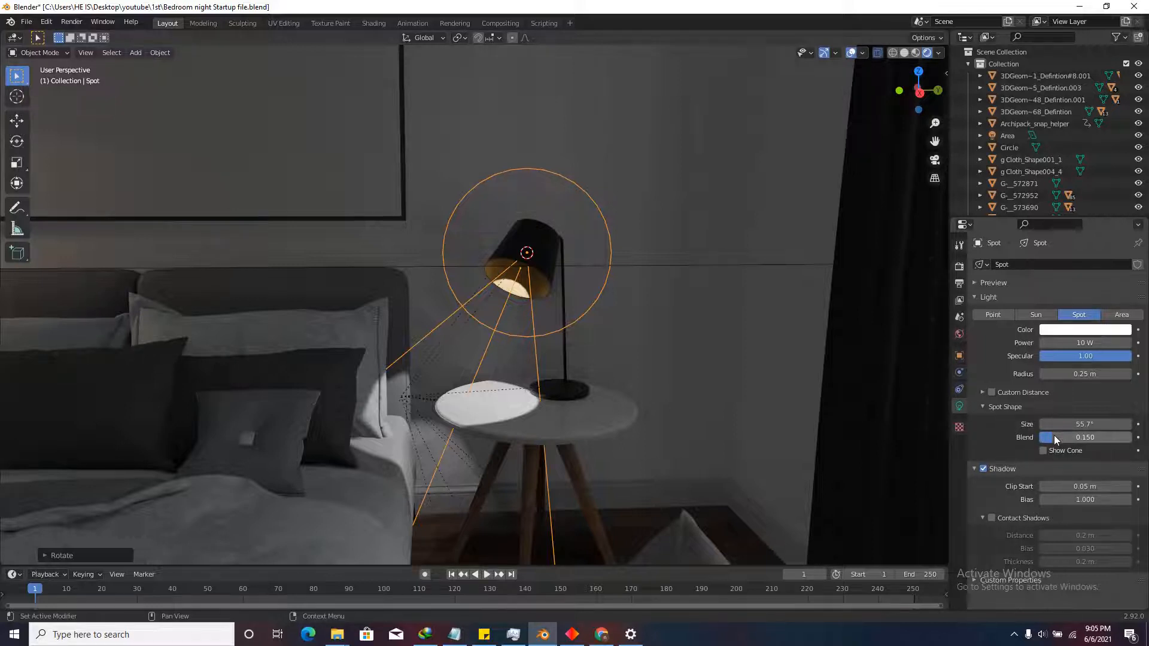
Set the spot light's Blend to 0.650 and enable contact shadows at 0.03 m thickness.
{"action": "left_click_drag", "start_coordinate": [1058, 438], "coordinate": [1101, 440]}
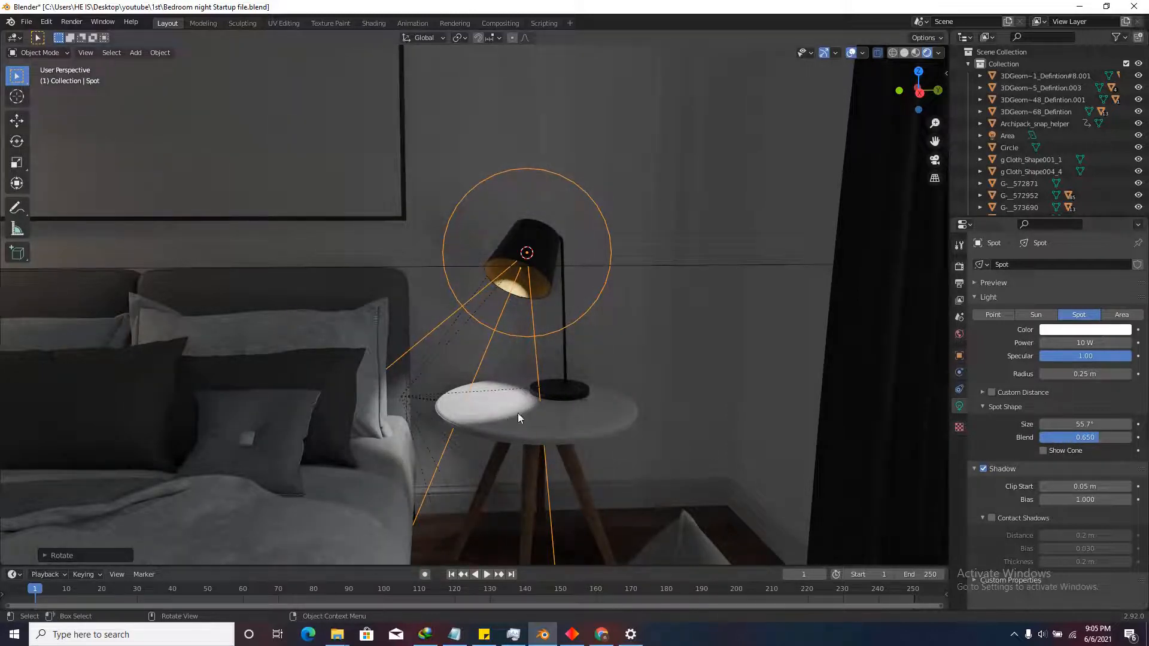
{"action": "left_click", "coordinate": [991, 519]}
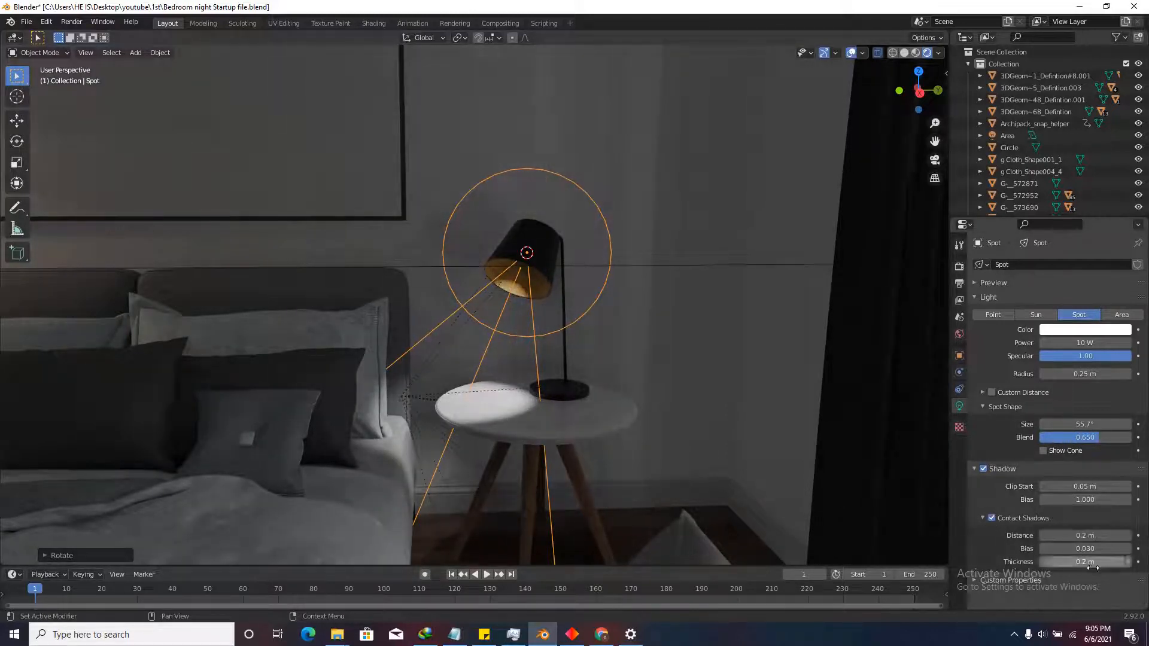
{"action": "double_click", "coordinate": [1094, 565]}
{"action": "type", "text": ".3"}
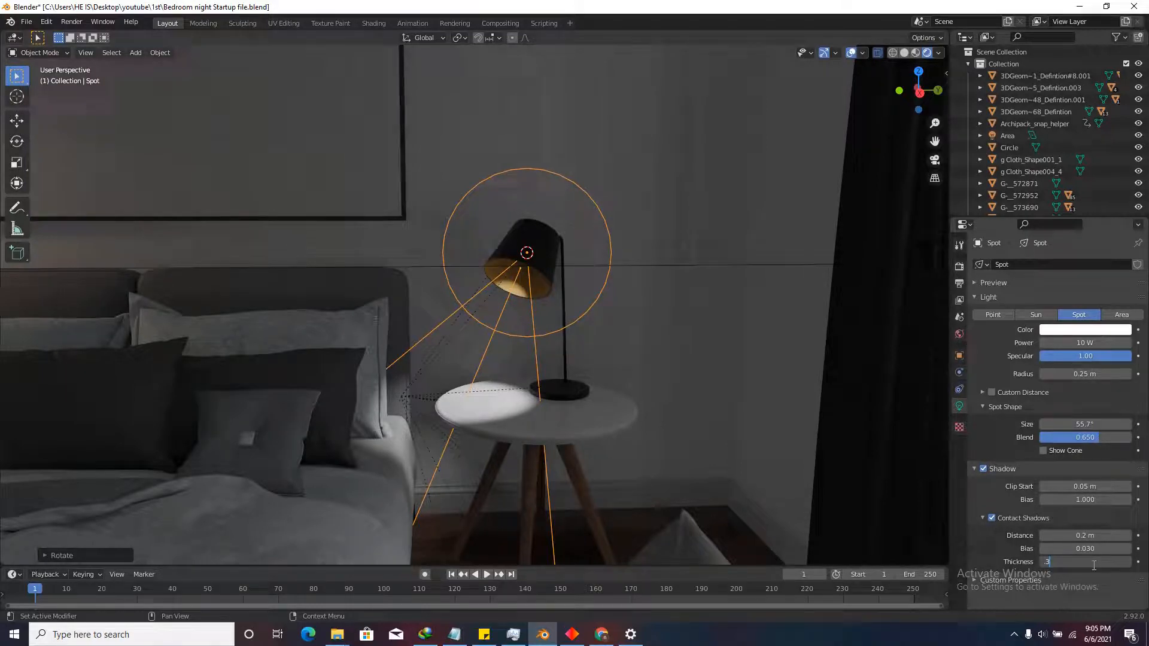
{"action": "key", "text": "Return"}
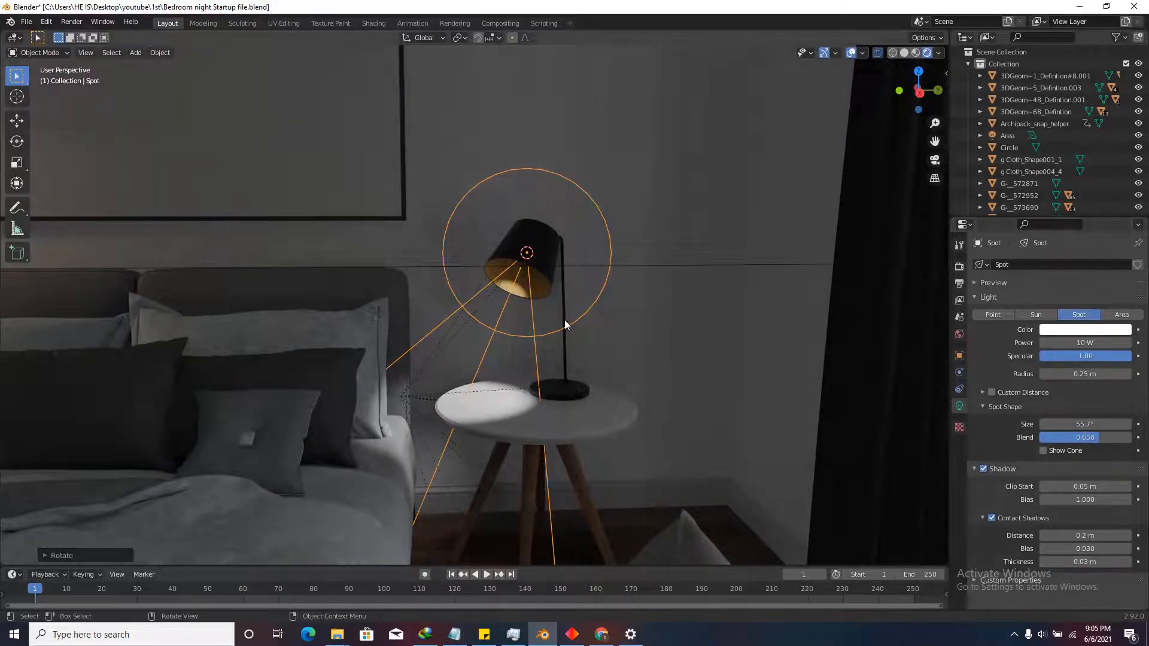
{"action": "scroll", "coordinate": [495, 304], "scroll_direction": "up", "scroll_amount": 2}
{"action": "scroll", "coordinate": [516, 301], "scroll_direction": "down", "scroll_amount": 2}
{"action": "middle_click_drag", "start_coordinate": [512, 301], "coordinate": [488, 307]}
From the top view in X-ray, rotate the spot light's direction toward the table.
{"action": "left_click", "coordinate": [919, 71]}
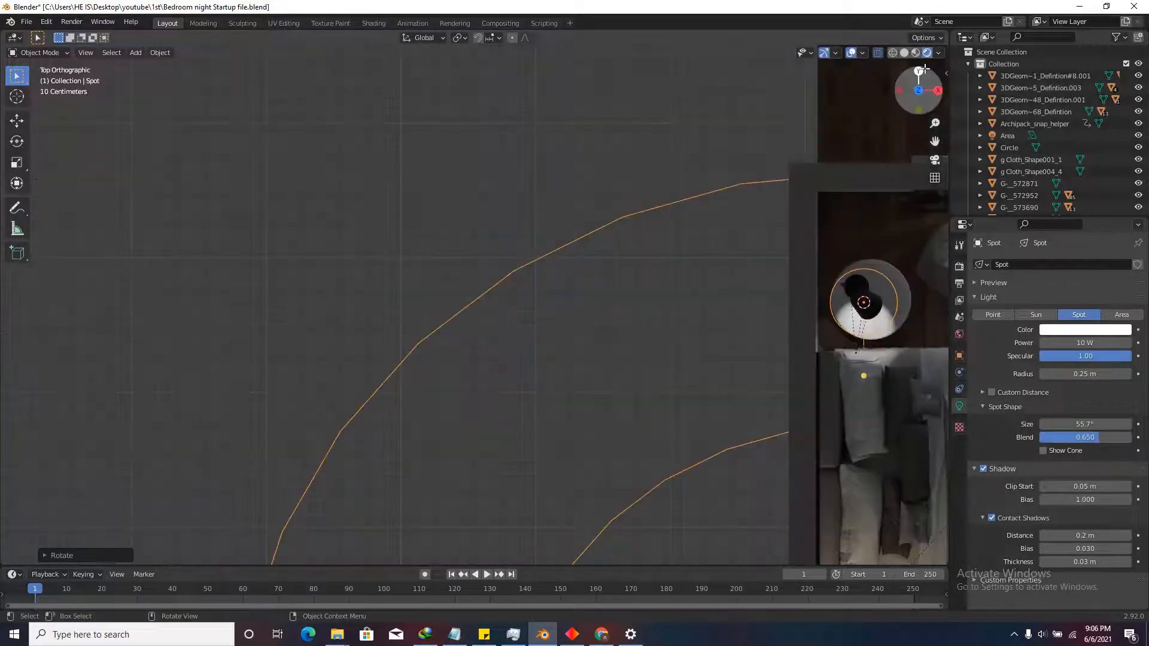
{"action": "scroll", "coordinate": [634, 280], "scroll_direction": "down", "scroll_amount": 4}
{"action": "scroll", "coordinate": [348, 329], "scroll_direction": "up", "scroll_amount": 8}
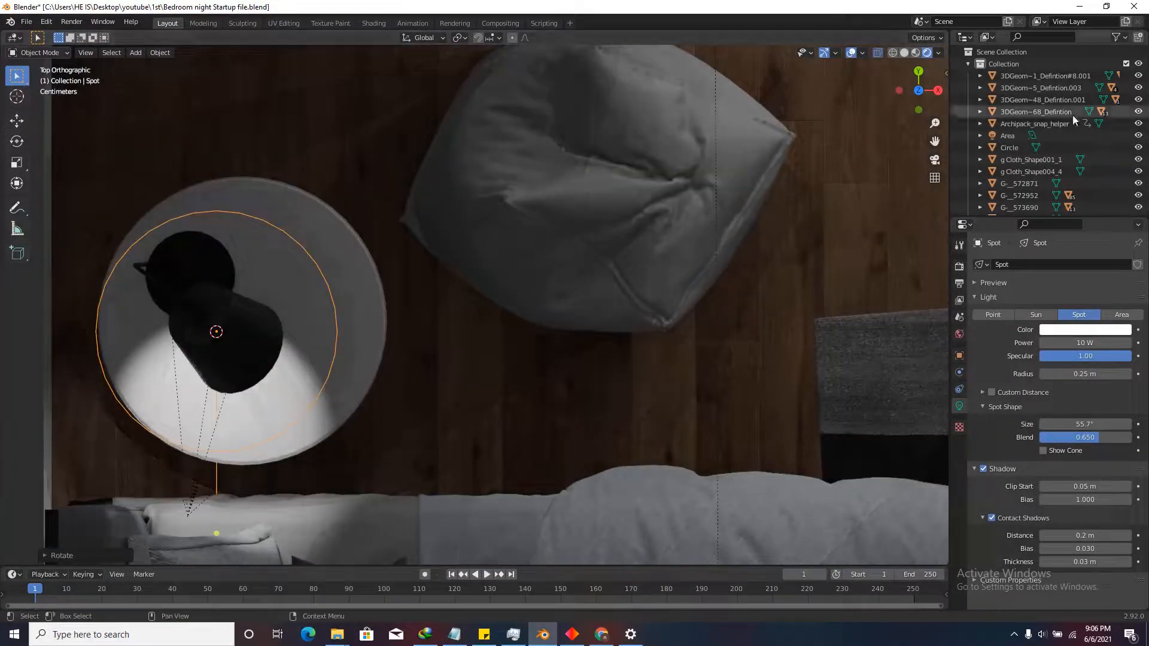
{"action": "left_click", "coordinate": [904, 52]}
{"action": "scroll", "coordinate": [705, 257], "scroll_direction": "down", "scroll_amount": 4}
{"action": "scroll", "coordinate": [409, 316], "scroll_direction": "up", "scroll_amount": 4}
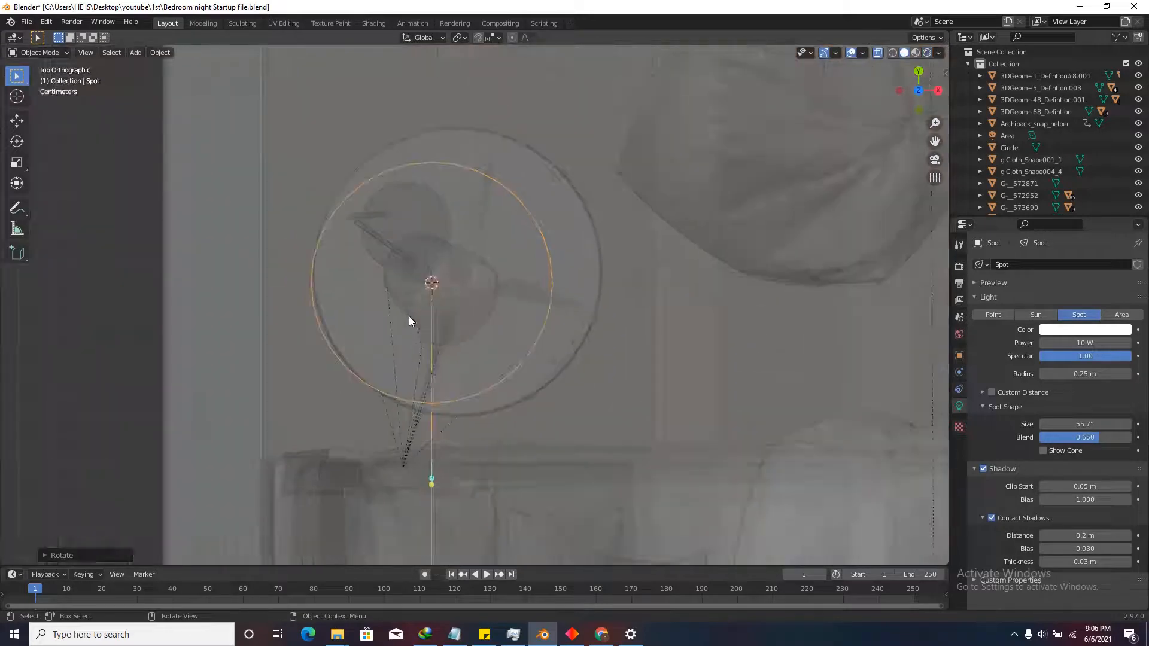
{"action": "key", "text": "r"}
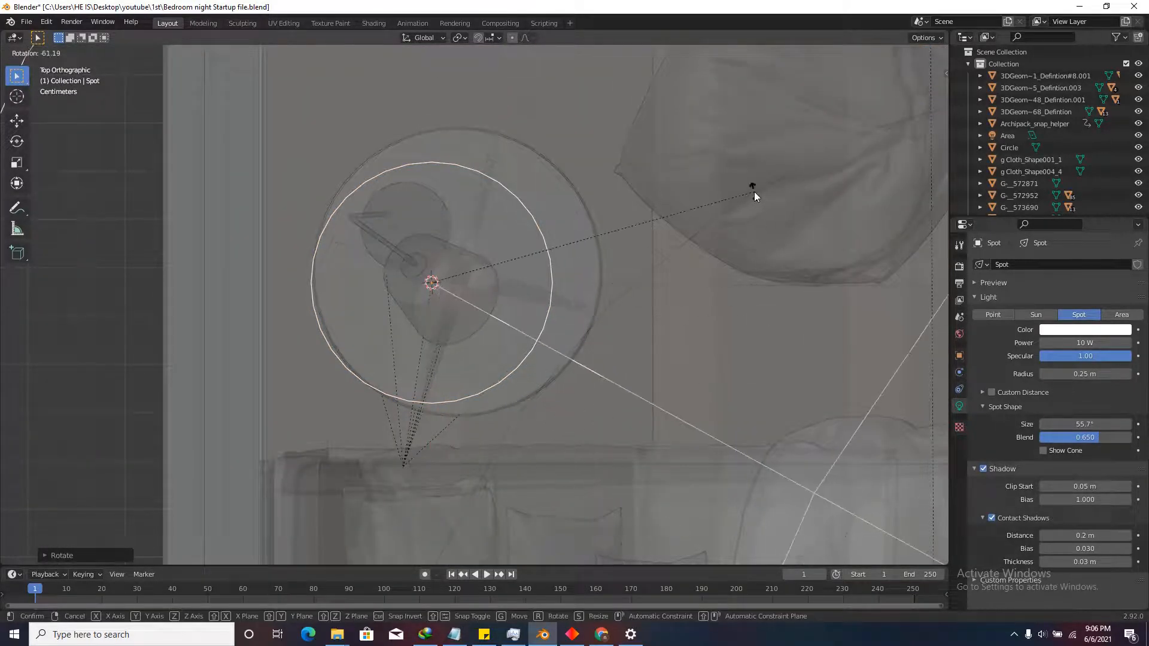
{"action": "left_click", "coordinate": [664, 404]}
Turn off X-ray, return to rendered shading, and orbit to a low front view of the bed.
{"action": "scroll", "coordinate": [663, 404], "scroll_direction": "down", "scroll_amount": 4}
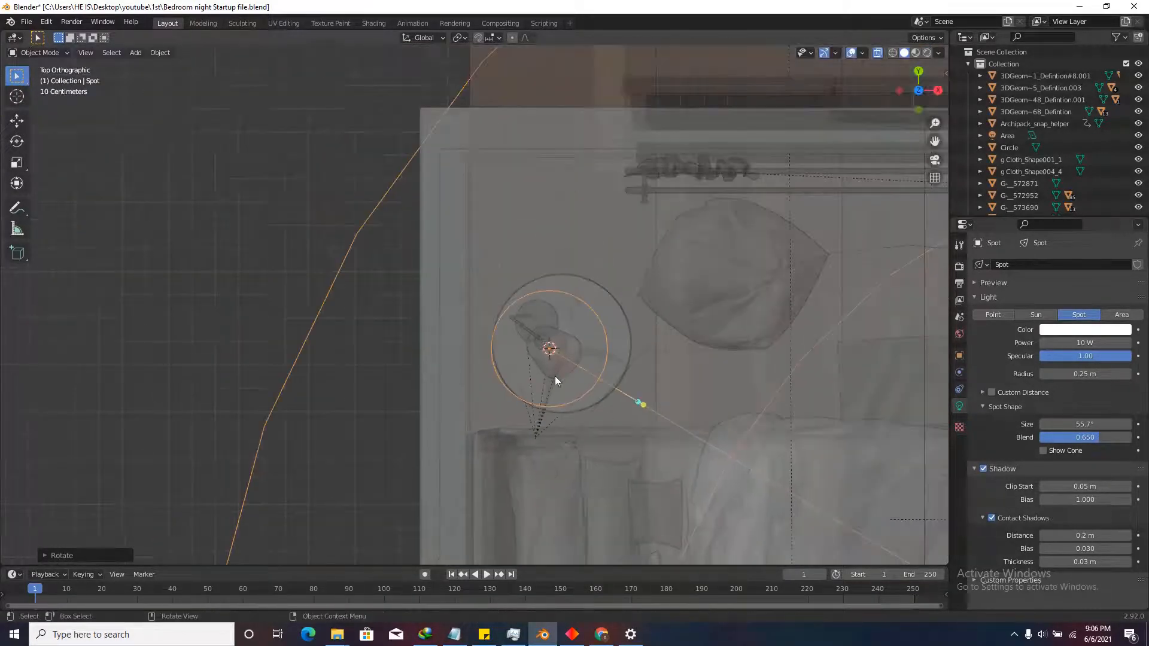
{"action": "left_click", "coordinate": [877, 52]}
{"action": "left_click", "coordinate": [927, 52]}
{"action": "mouse_move", "coordinate": [742, 371]}
{"action": "middle_mouse_down"}
{"action": "mouse_move", "coordinate": [666, 264]}
{"action": "mouse_move", "coordinate": [653, 267]}
{"action": "middle_mouse_up"}
{"action": "scroll", "coordinate": [704, 328], "scroll_direction": "down", "scroll_amount": 4}
{"action": "middle_click_drag", "start_coordinate": [704, 328], "coordinate": [673, 296]}
{"action": "scroll", "coordinate": [443, 328], "scroll_direction": "up", "scroll_amount": 3}
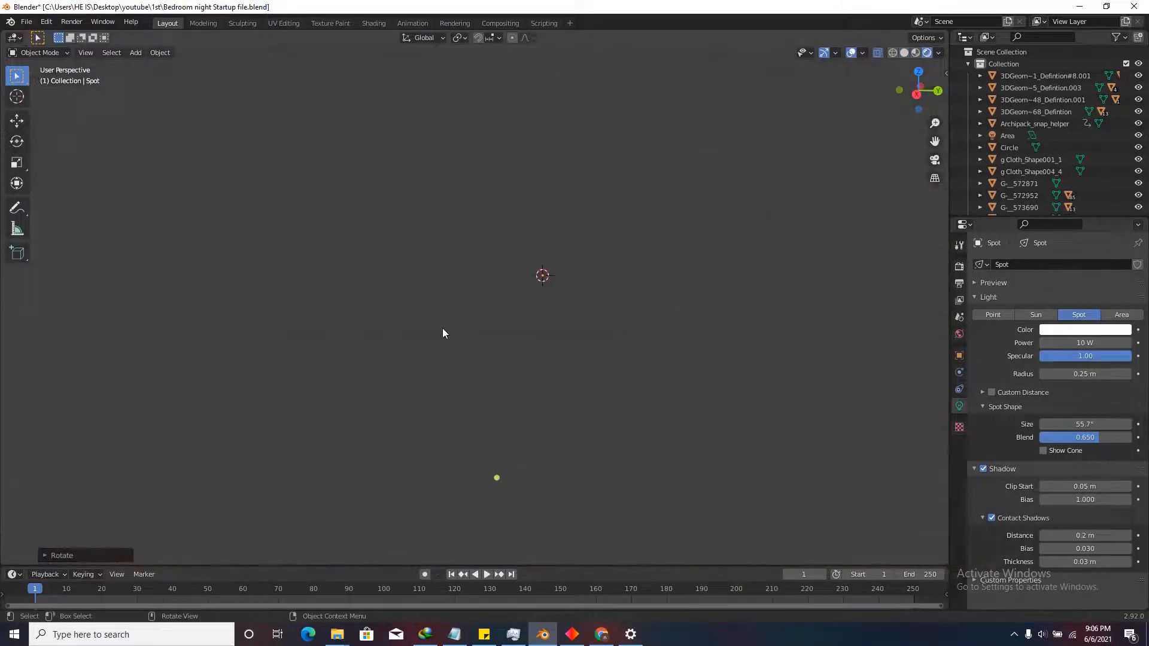
{"action": "scroll", "coordinate": [572, 312], "scroll_direction": "up", "scroll_amount": 2}
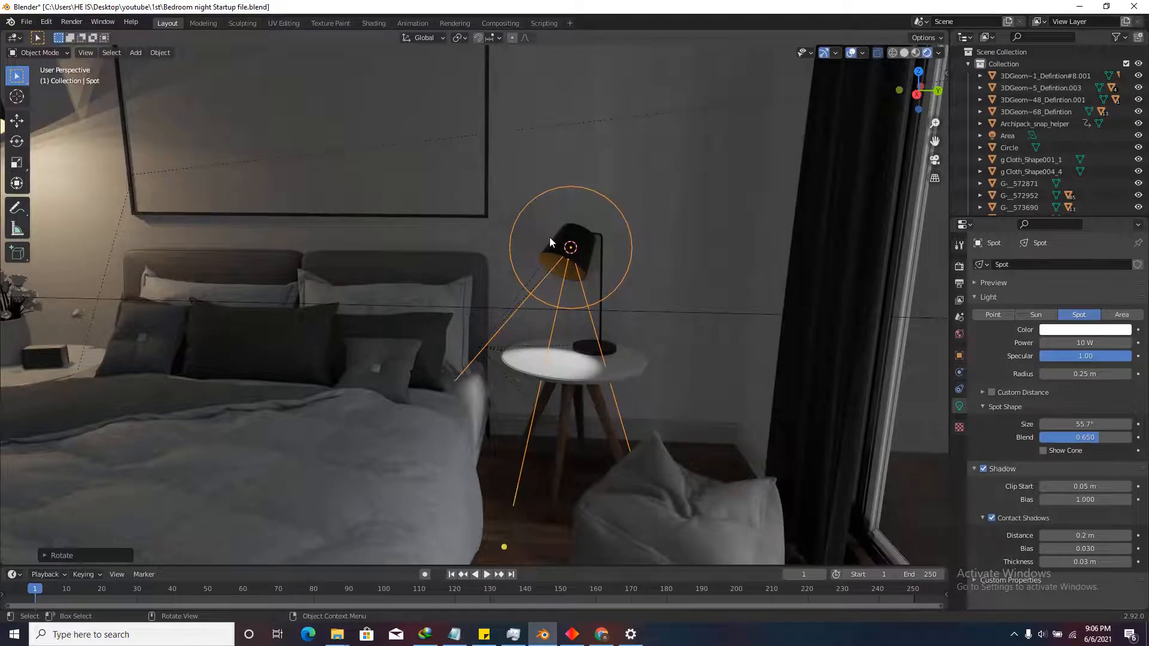
Tilt the spot light around the global X axis to aim it at the table.
{"action": "key", "text": "r"}
{"action": "key", "text": "x"}
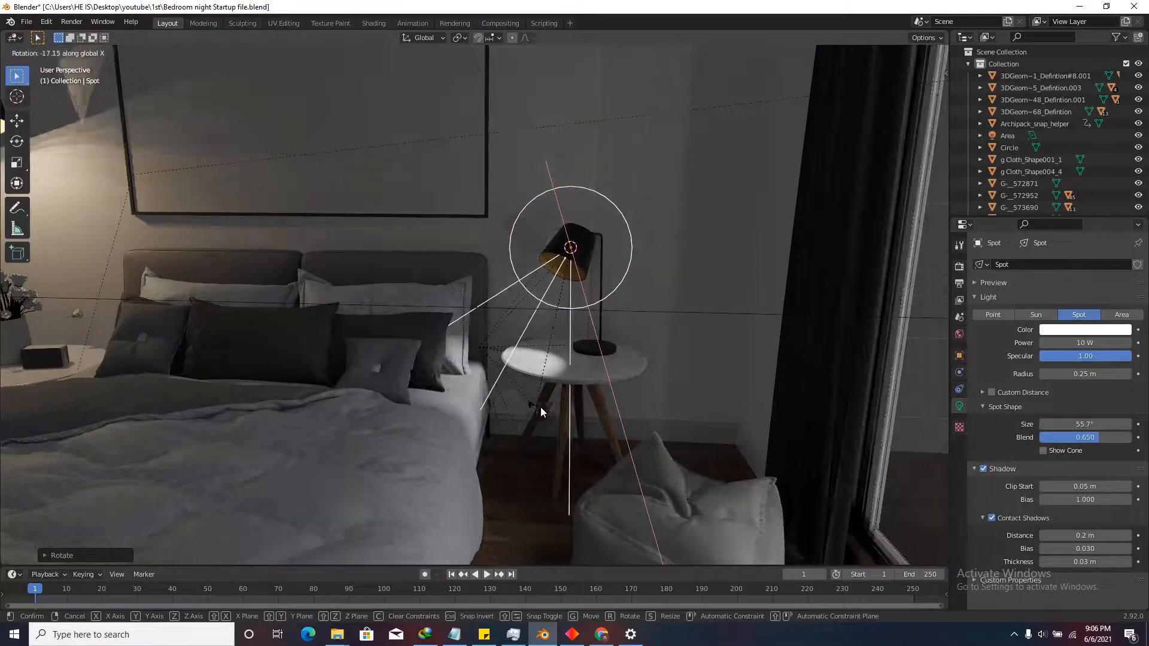
{"action": "left_click", "coordinate": [562, 412]}
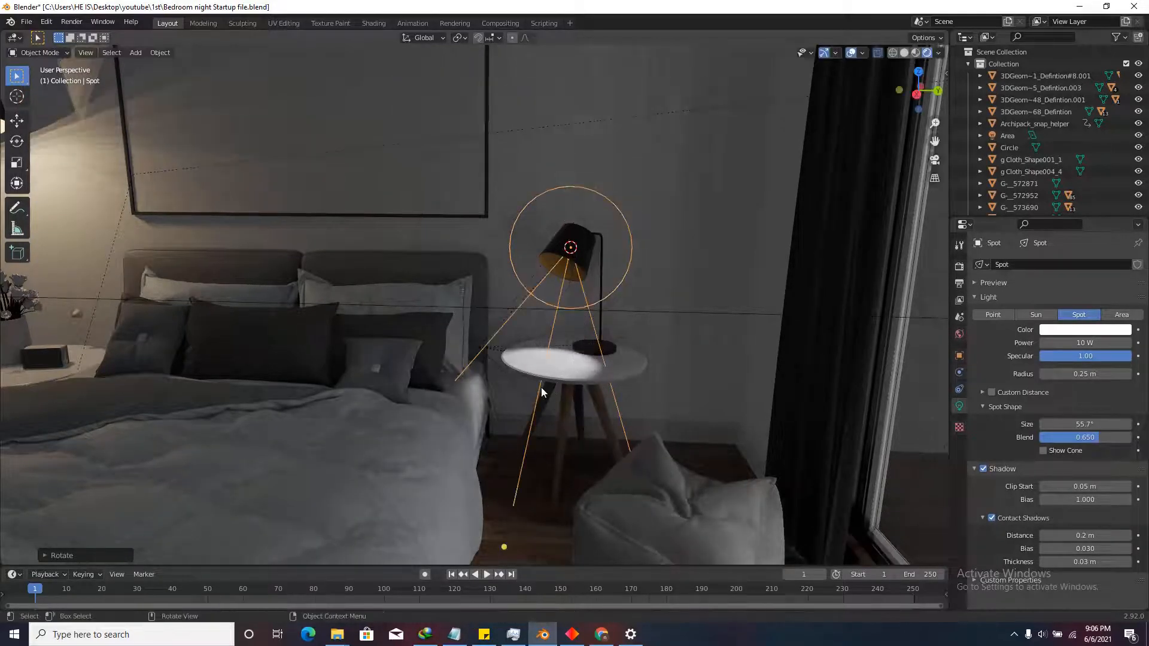
{"action": "scroll", "coordinate": [562, 315], "scroll_direction": "up", "scroll_amount": 2}
{"action": "key", "text": "r"}
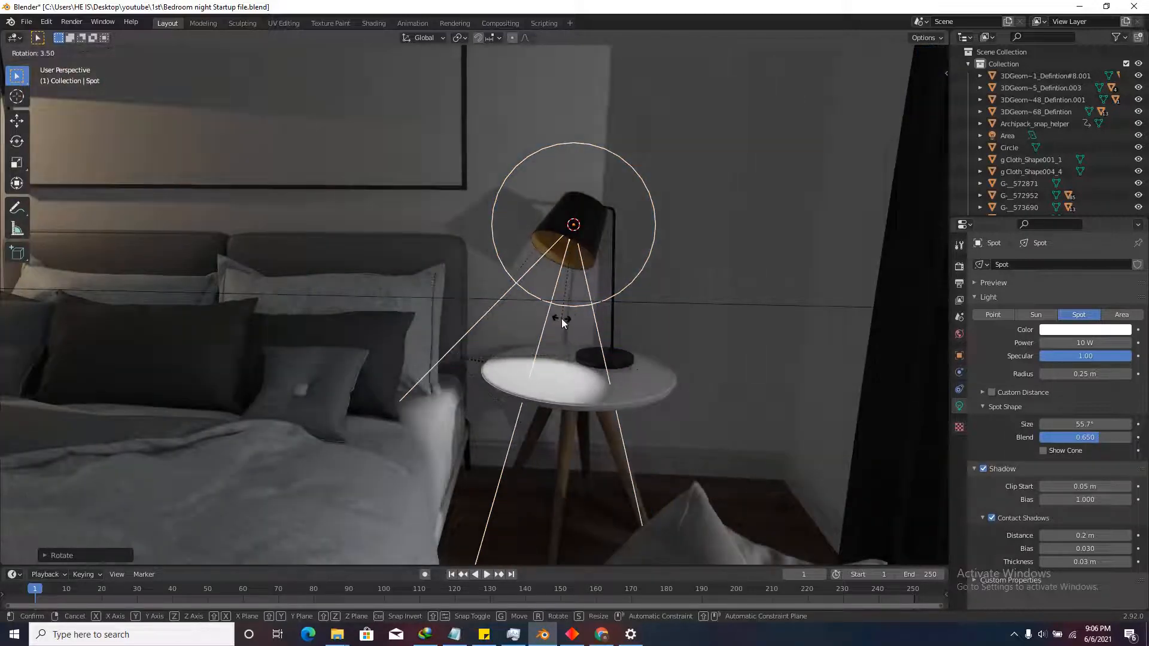
{"action": "left_click", "coordinate": [552, 311]}
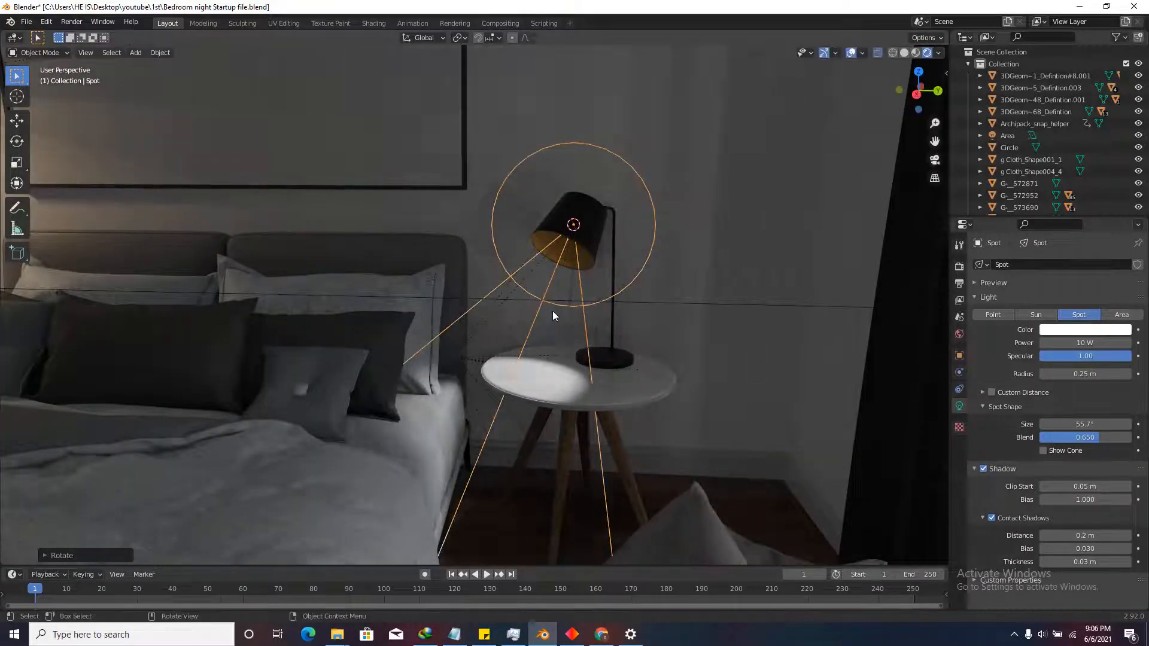
{"action": "scroll", "coordinate": [552, 310], "scroll_direction": "down", "scroll_amount": 3}
Widen the spot light's cone to 69.5° and select the bedside lamp shade.
{"action": "left_click_drag", "start_coordinate": [484, 451], "coordinate": [446, 487]}
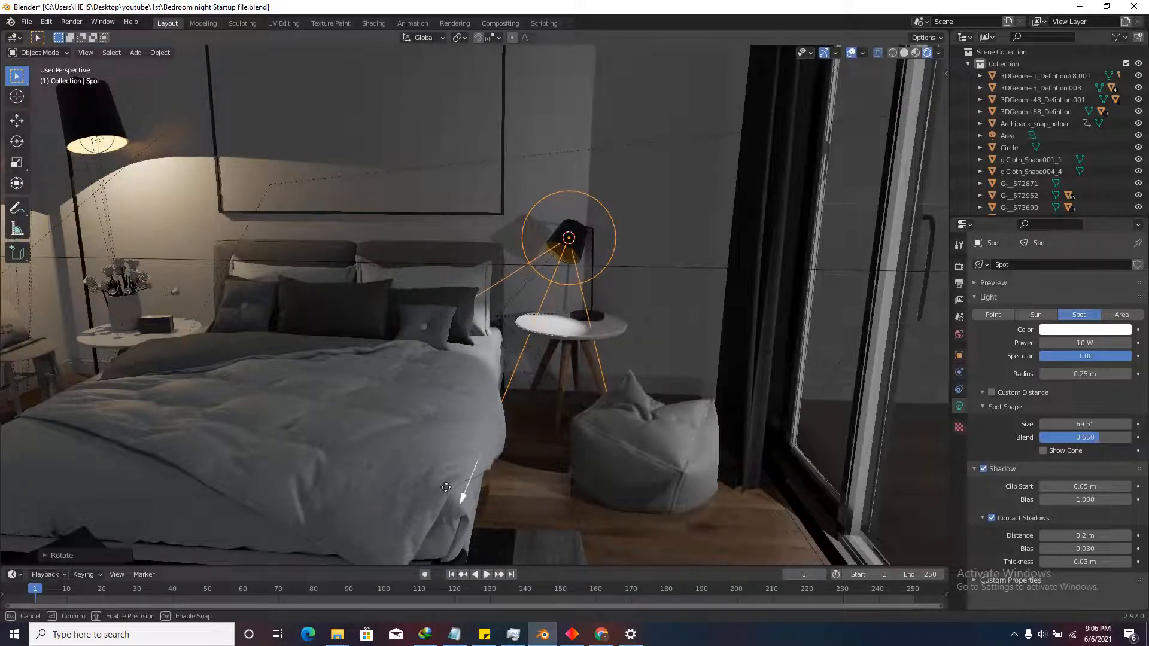
{"action": "scroll", "coordinate": [551, 387], "scroll_direction": "down", "scroll_amount": 2}
{"action": "middle_click_drag", "start_coordinate": [551, 387], "coordinate": [753, 347], "text": "shift"}
{"action": "scroll", "coordinate": [753, 348], "scroll_direction": "up", "scroll_amount": 2}
{"action": "scroll", "coordinate": [695, 322], "scroll_direction": "up", "scroll_amount": 3}
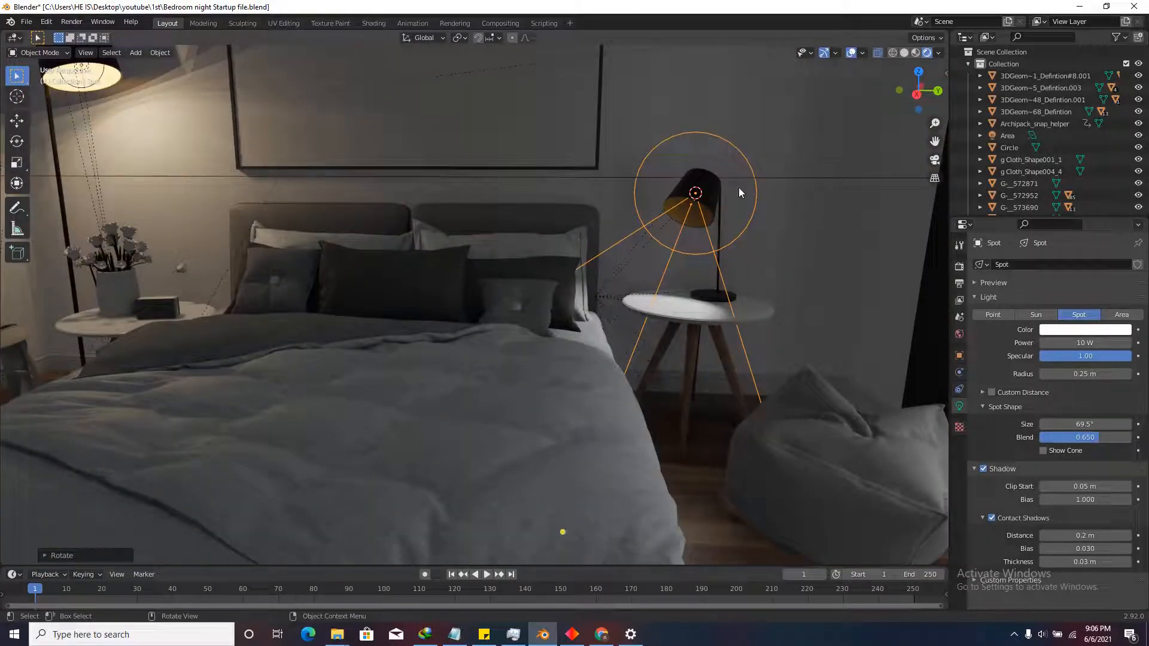
{"action": "scroll", "coordinate": [705, 214], "scroll_direction": "up", "scroll_amount": 2}
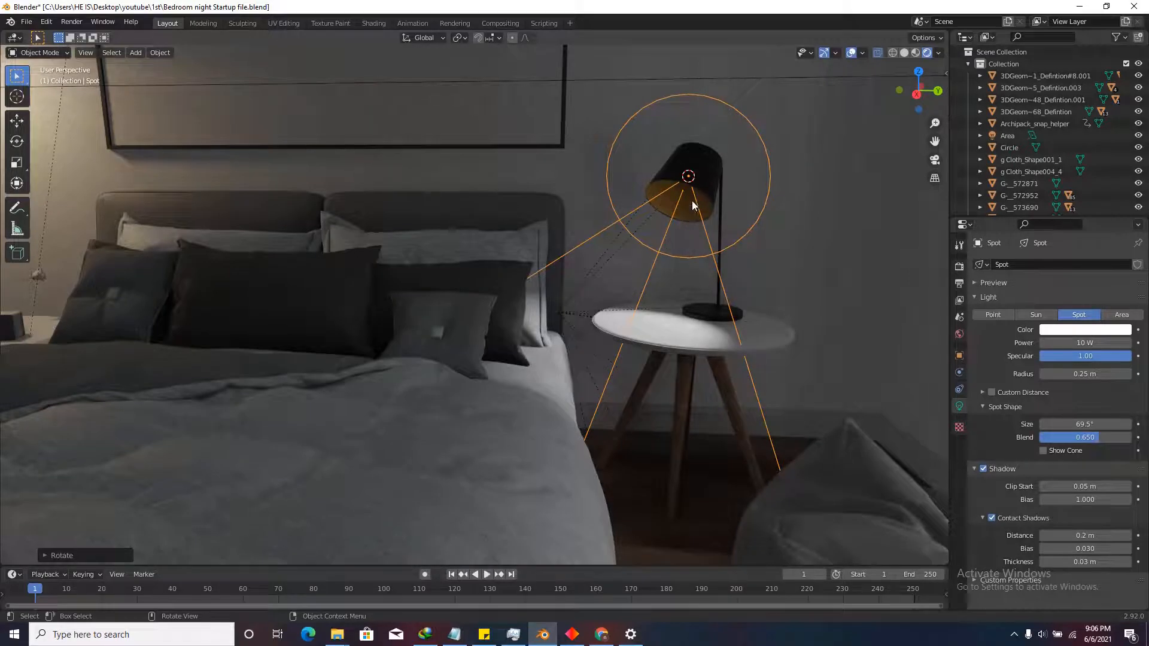
{"action": "scroll", "coordinate": [734, 217], "scroll_direction": "up", "scroll_amount": 2}
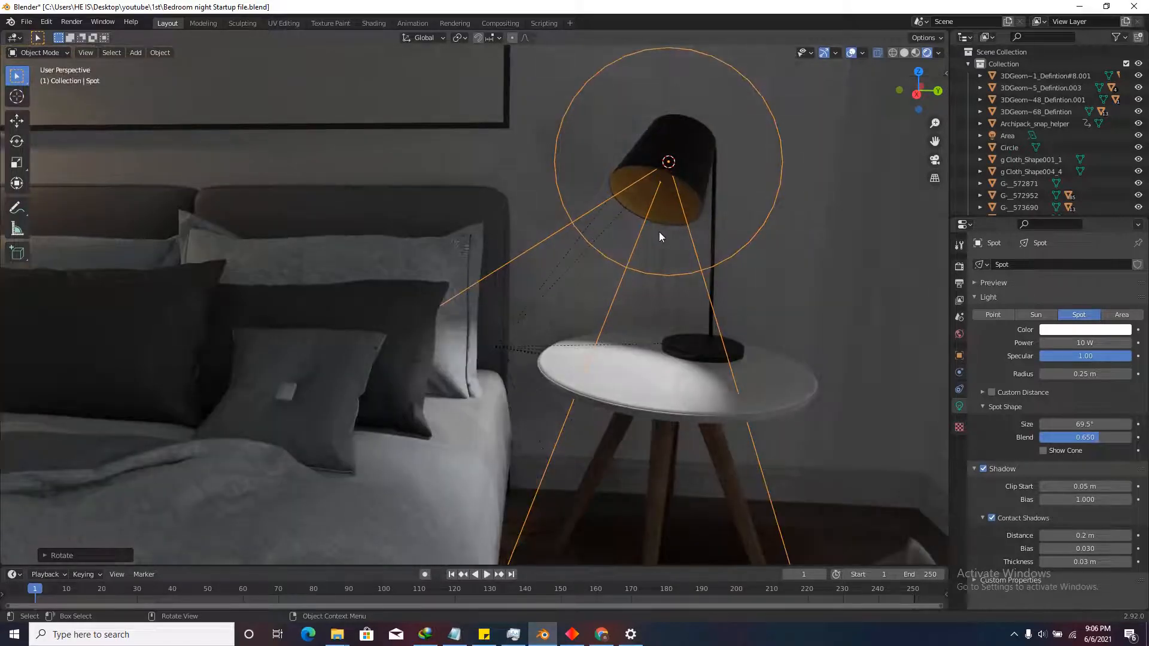
{"action": "left_click", "coordinate": [668, 217]}
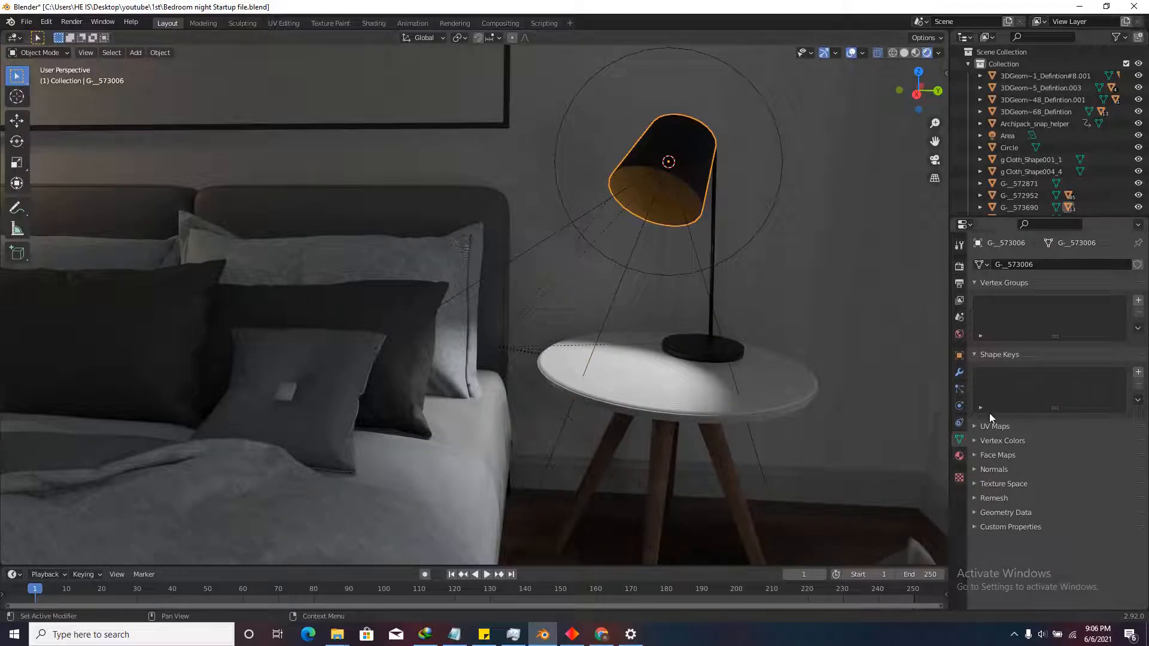
Give the lamp shade's material an Emission surface shader with Strength 15.
{"action": "left_click", "coordinate": [959, 456]}
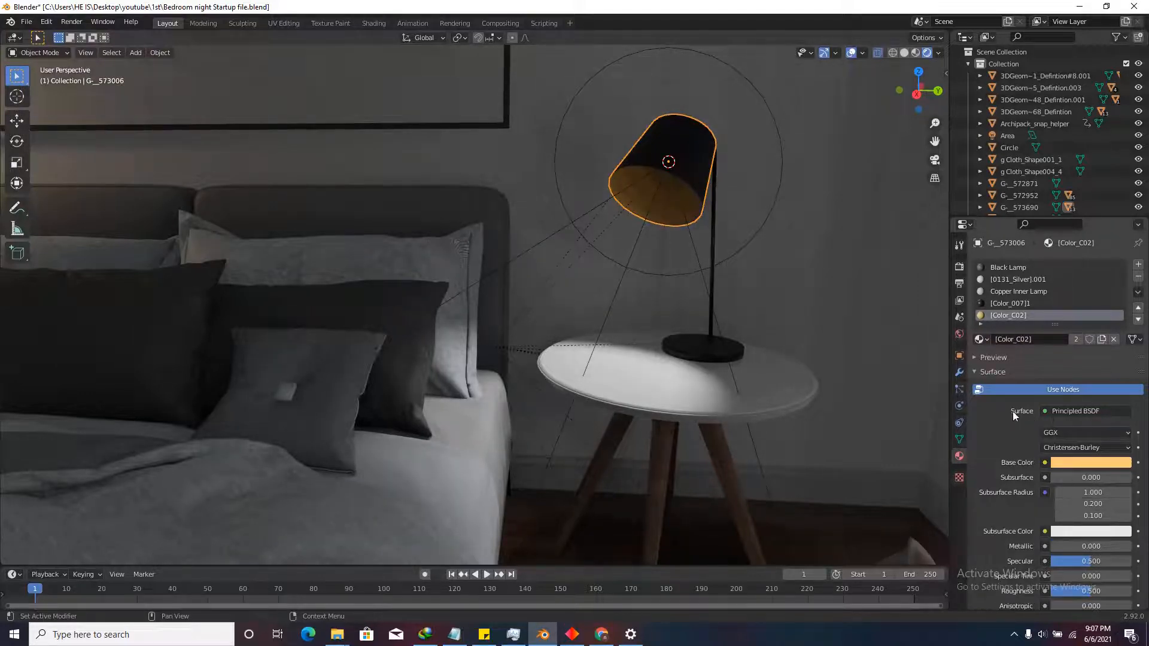
{"action": "left_click", "coordinate": [1071, 411]}
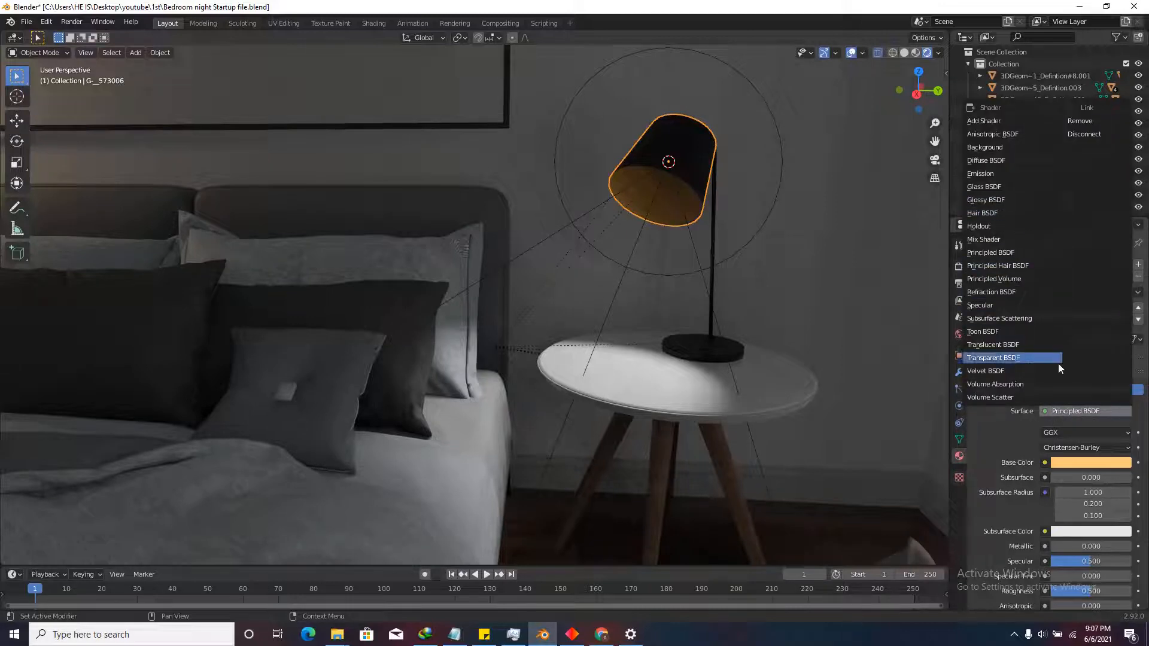
{"action": "left_click", "coordinate": [983, 178]}
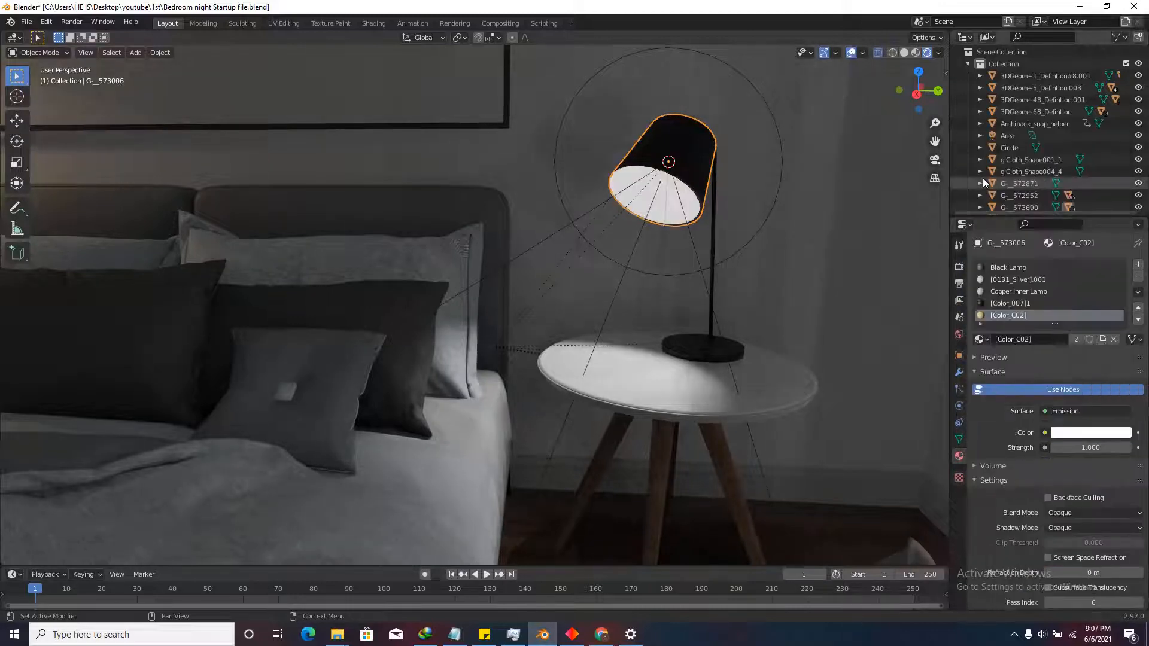
{"action": "left_click", "coordinate": [1092, 446]}
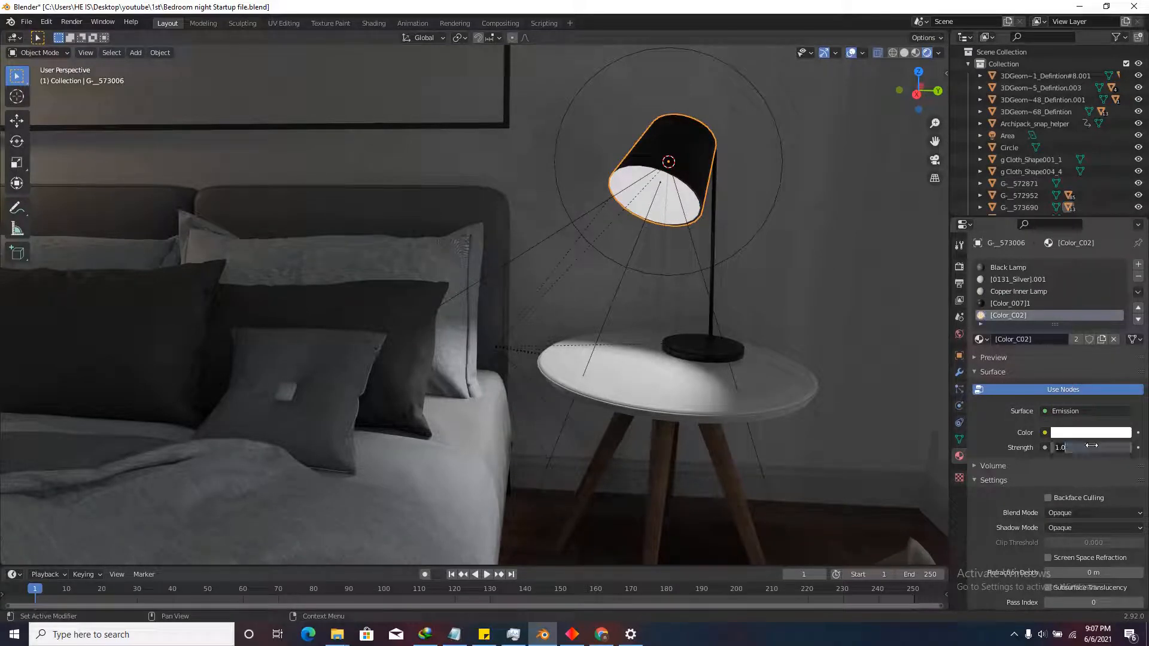
{"action": "key", "text": "BackSpace"}
{"action": "key", "text": "BackSpace"}
{"action": "type", "text": "5"}
{"action": "key", "text": "Return"}
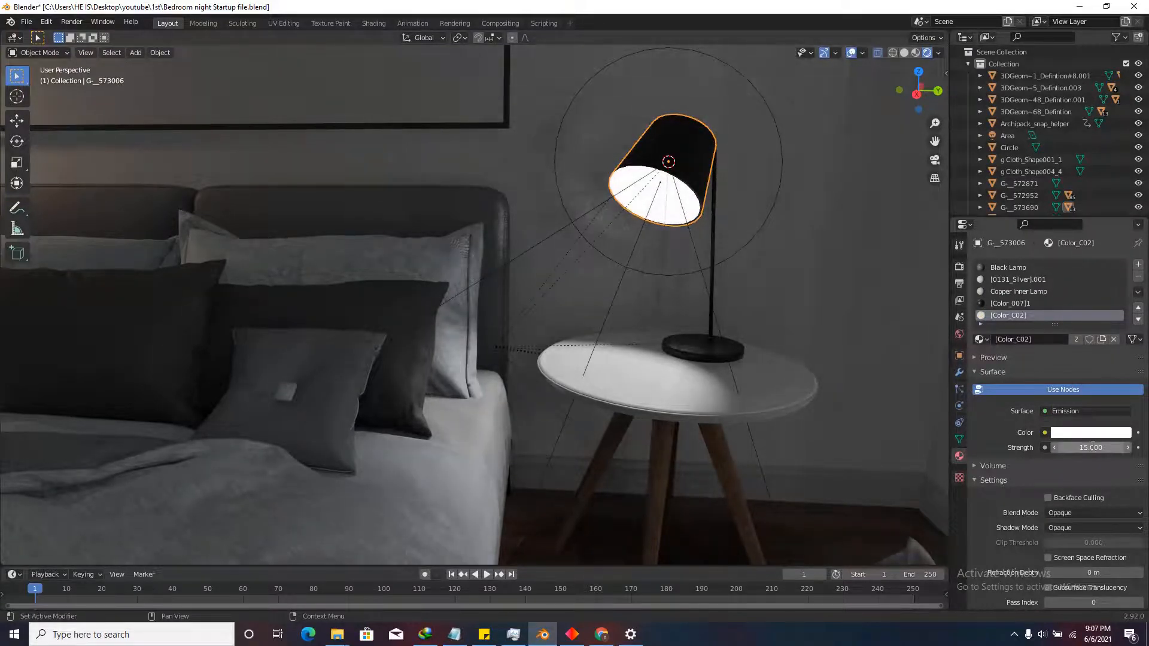
{"action": "left_click", "coordinate": [960, 267]}
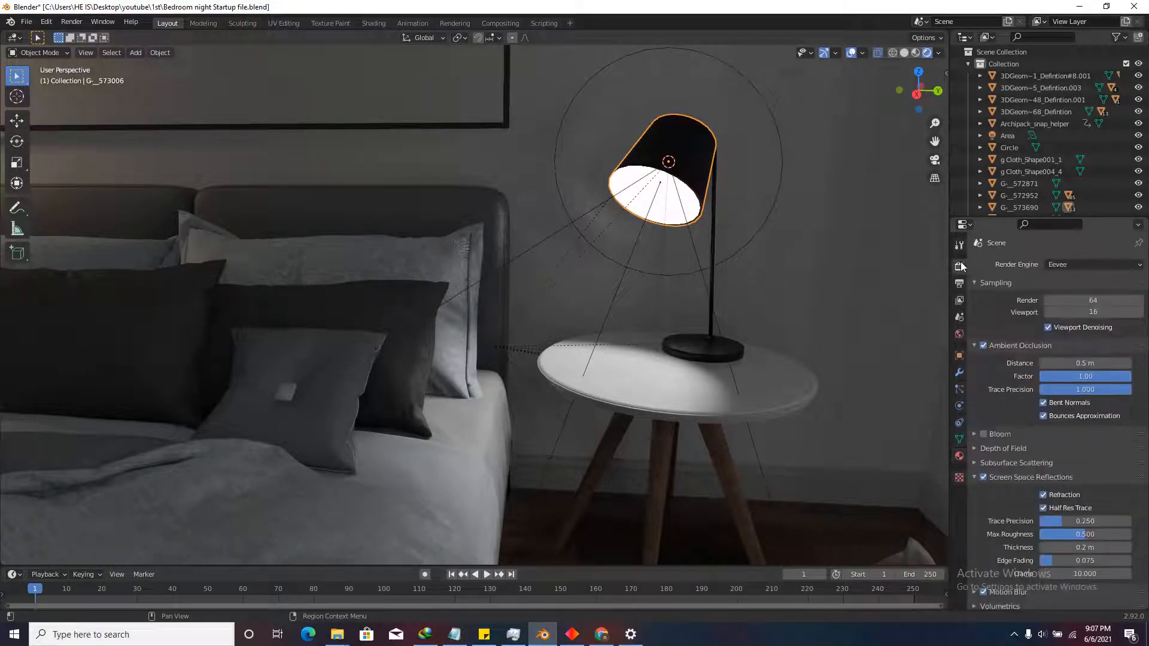
Enable Bloom in the Eevee render settings and hide the viewport overlays.
{"action": "left_click", "coordinate": [985, 432]}
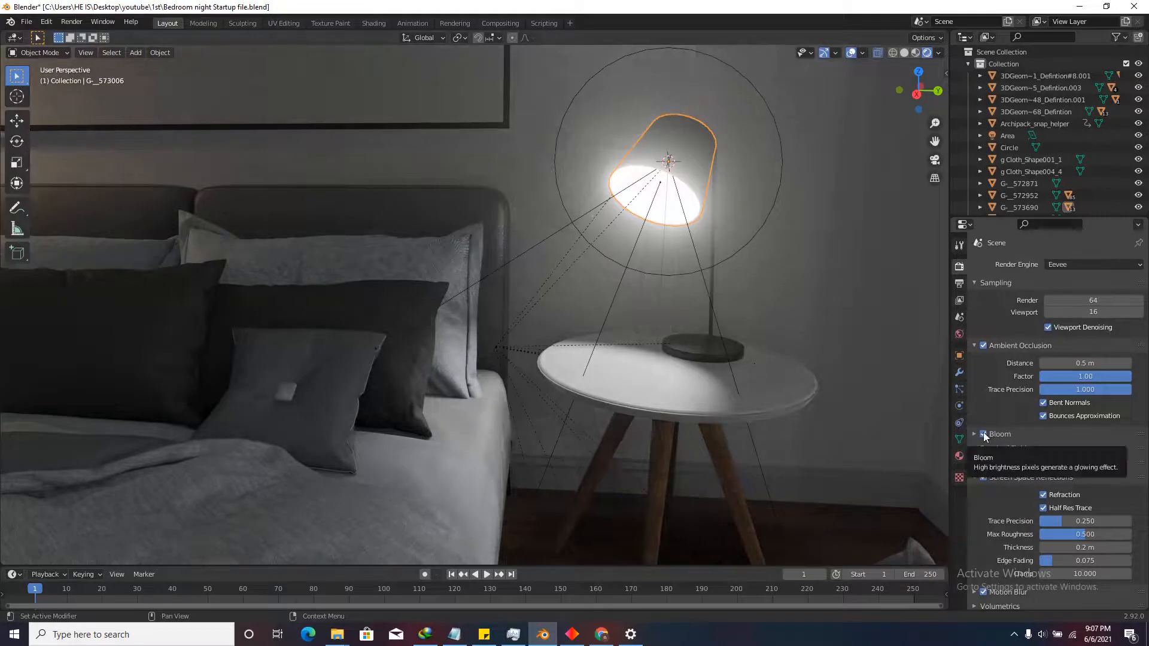
{"action": "scroll", "coordinate": [768, 508], "scroll_direction": "down", "scroll_amount": 2}
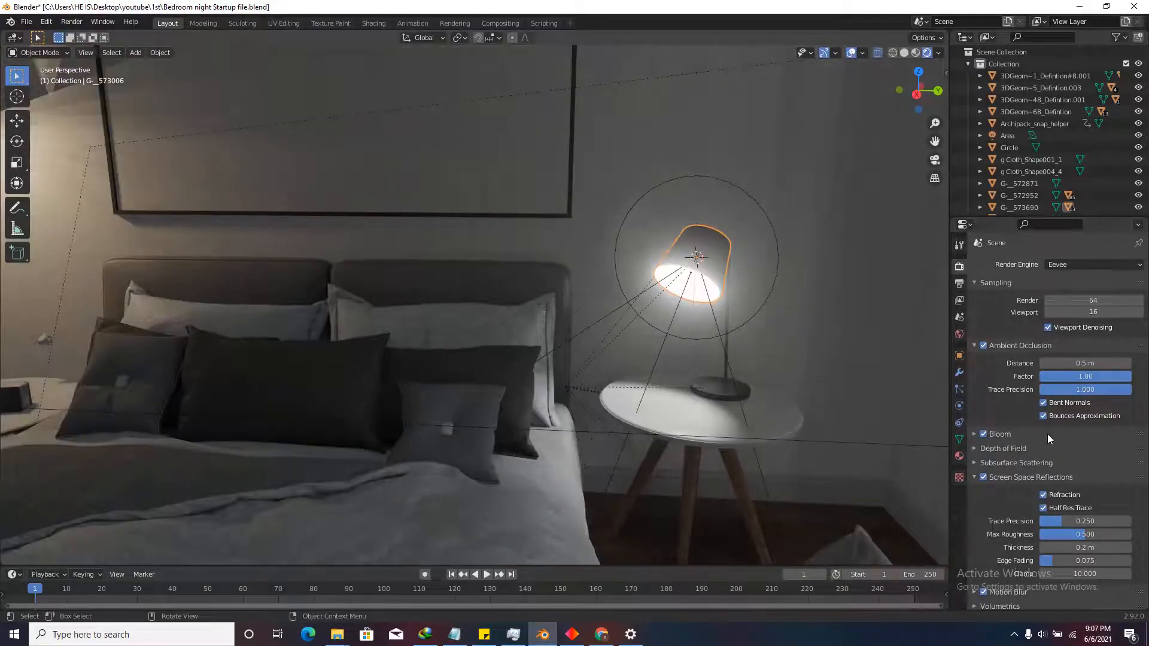
{"action": "left_click", "coordinate": [851, 53]}
{"action": "scroll", "coordinate": [695, 349], "scroll_direction": "down", "scroll_amount": 5}
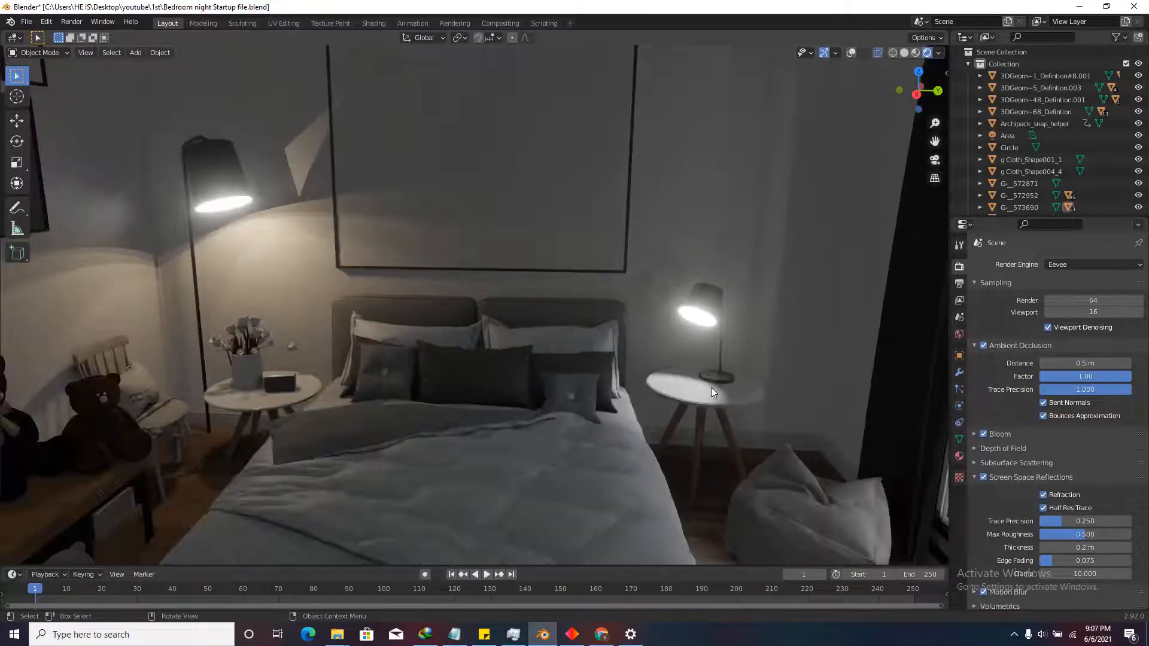
{"action": "scroll", "coordinate": [857, 415], "scroll_direction": "down", "scroll_amount": 1}
{"action": "scroll", "coordinate": [795, 410], "scroll_direction": "up", "scroll_amount": 1}
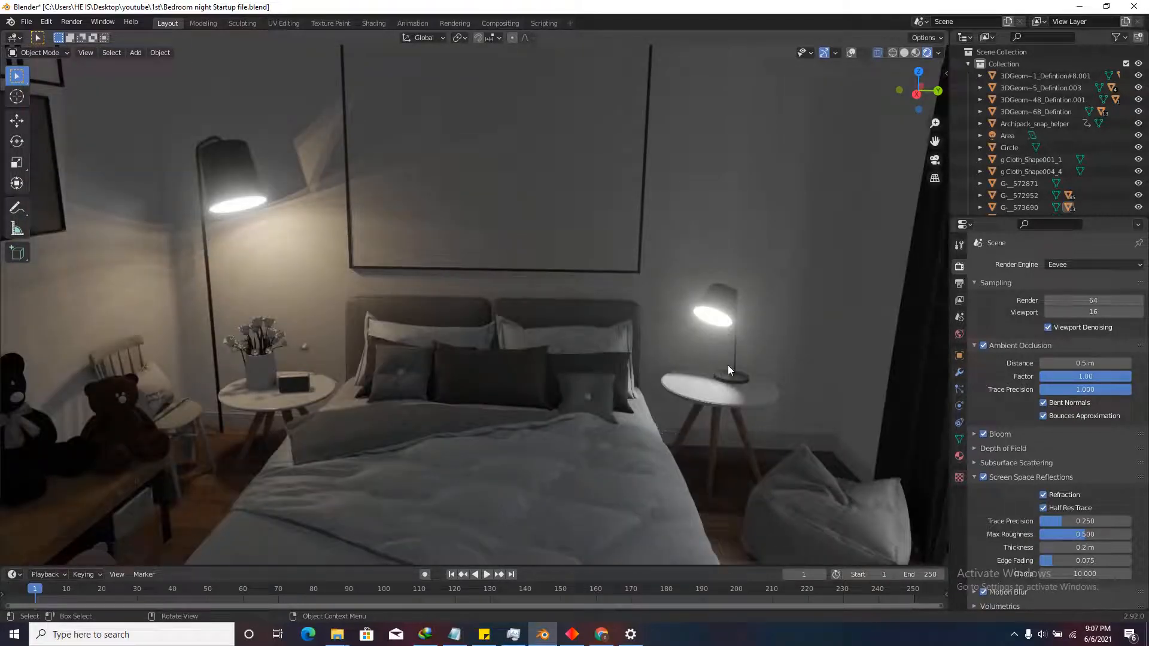
{"action": "scroll", "coordinate": [727, 365], "scroll_direction": "up", "scroll_amount": 4}
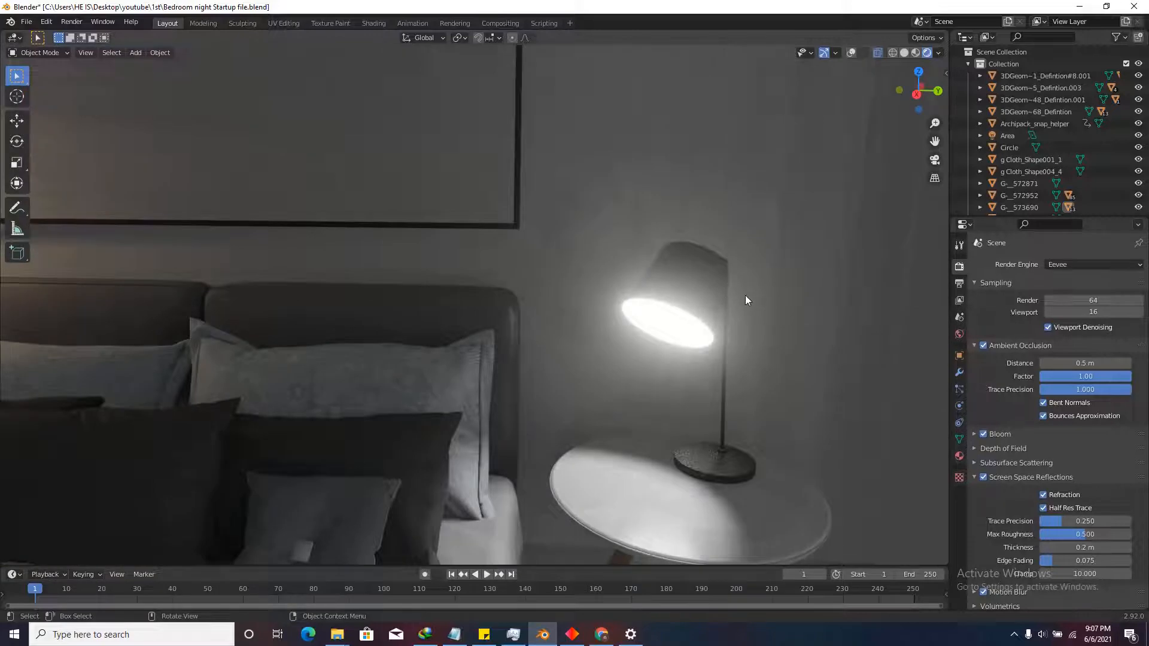
{"action": "scroll", "coordinate": [737, 311], "scroll_direction": "down", "scroll_amount": 3}
{"action": "scroll", "coordinate": [737, 364], "scroll_direction": "up", "scroll_amount": 3}
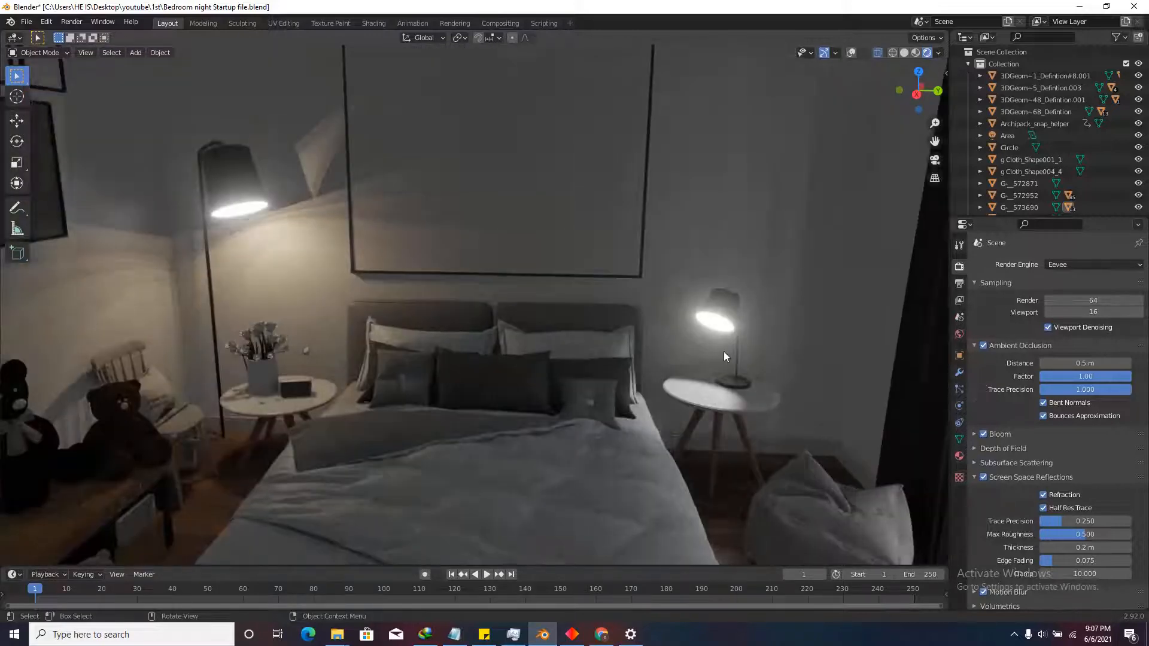
Expand the Bloom panel (threshold 0.8, radius 6.5, intensity 0.05) and walk through the bedroom checking the glow.
{"action": "key", "text": "shift+grave"}
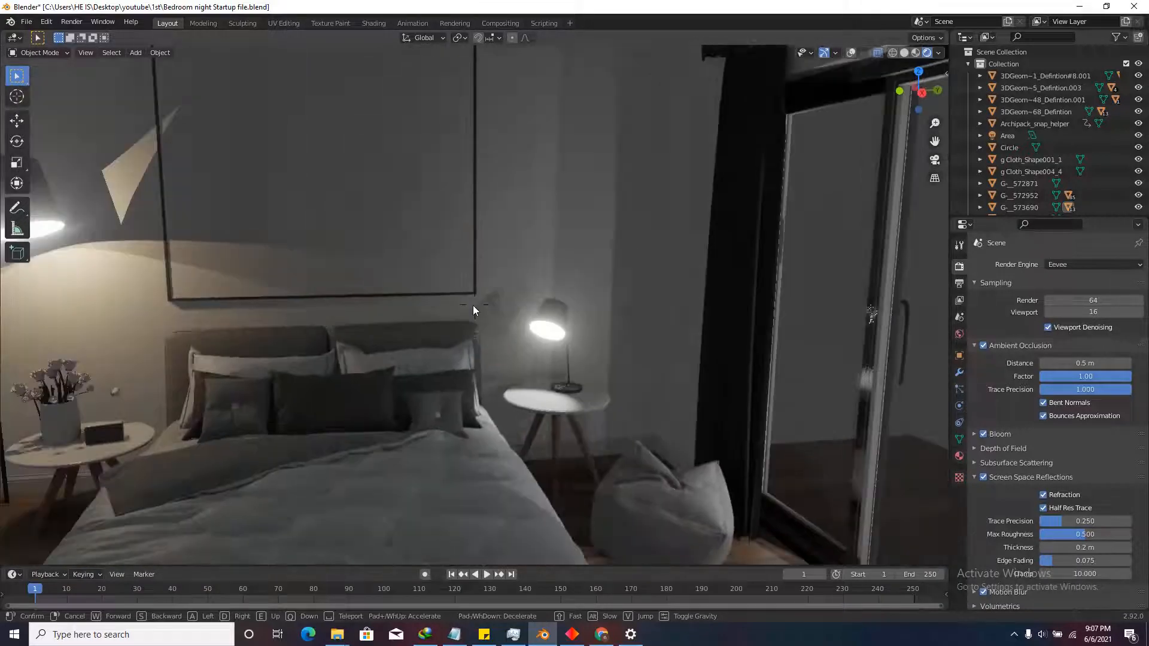
{"action": "left_click", "coordinate": [474, 306]}
{"action": "left_click", "coordinate": [974, 434]}
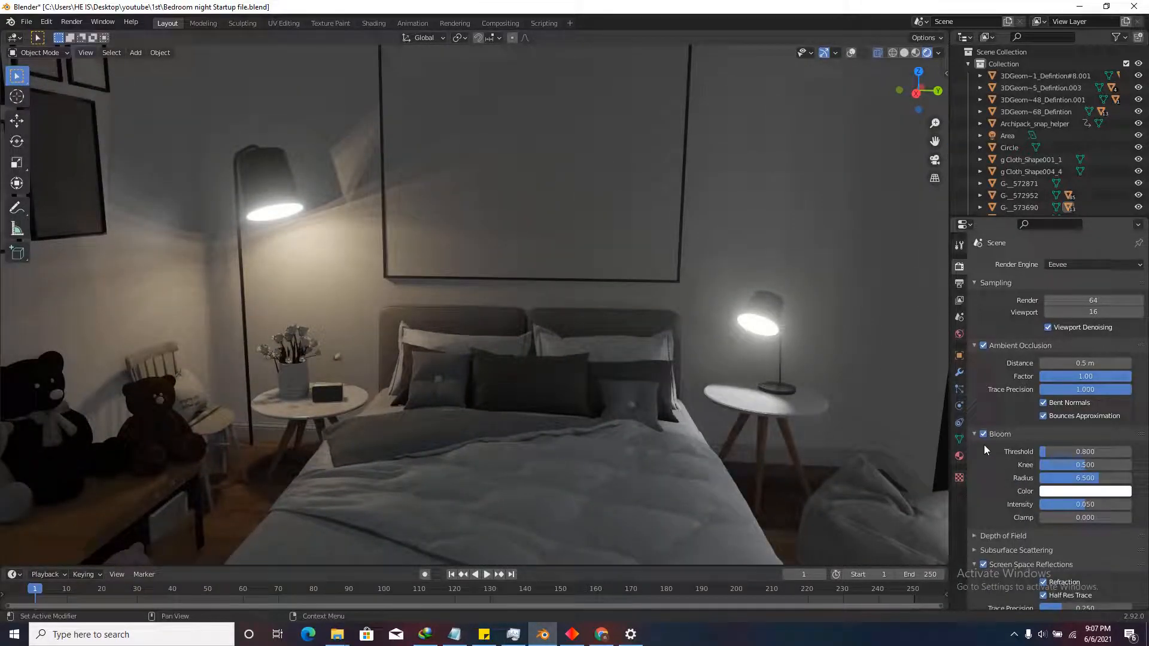
{"action": "key", "text": "shift+grave"}
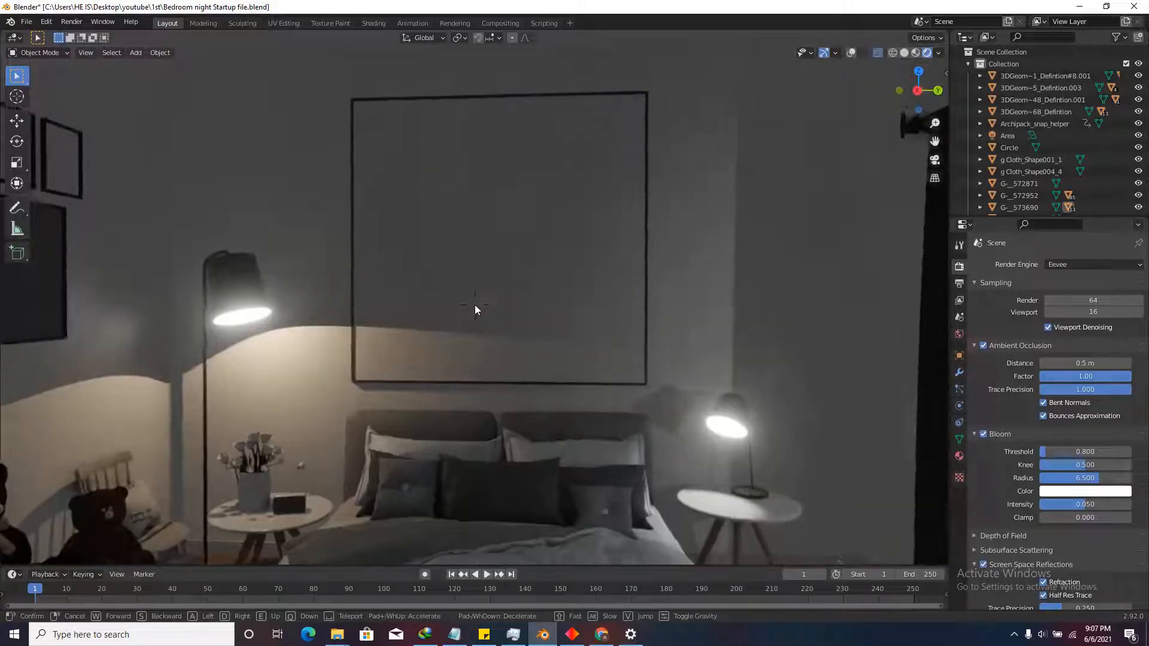
{"action": "key", "text": "s"}
{"action": "key", "text": "w"}
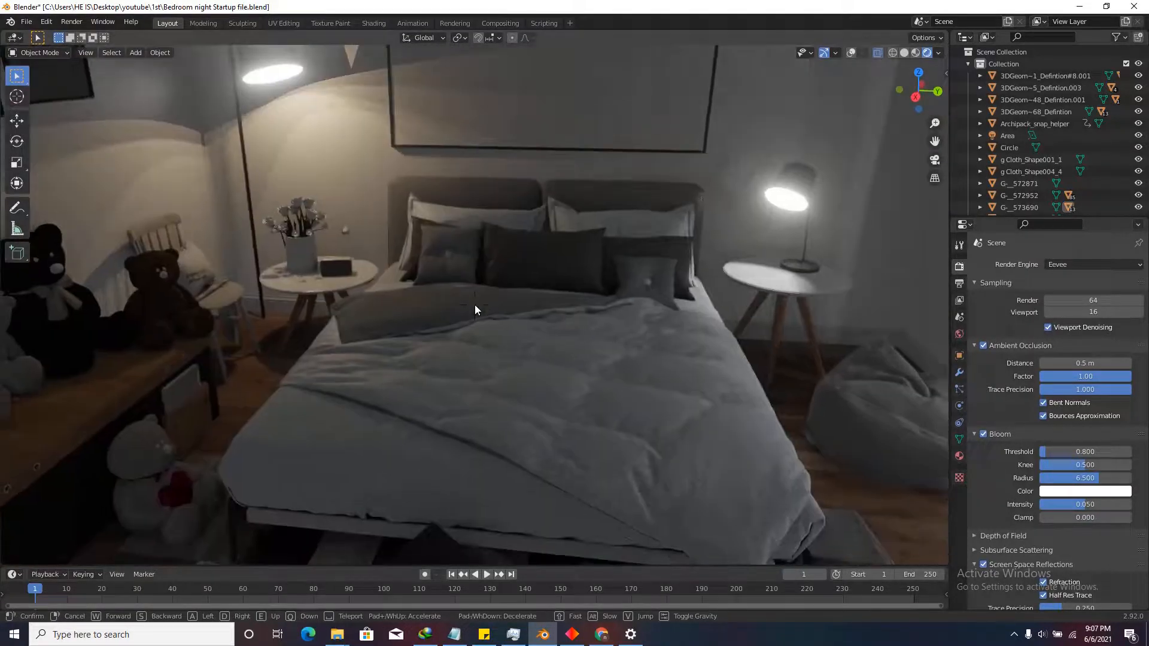
{"action": "left_click", "coordinate": [476, 304]}
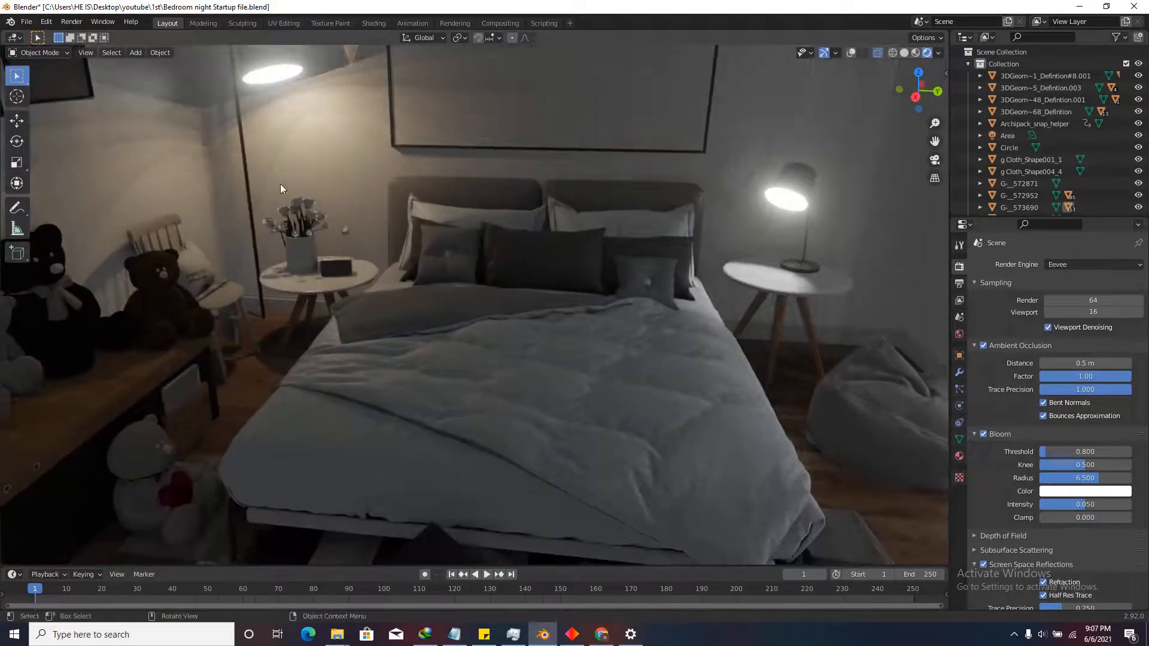
Restore the overlays, select the floor lamp's point light, and walk the view toward it.
{"action": "left_click", "coordinate": [852, 53]}
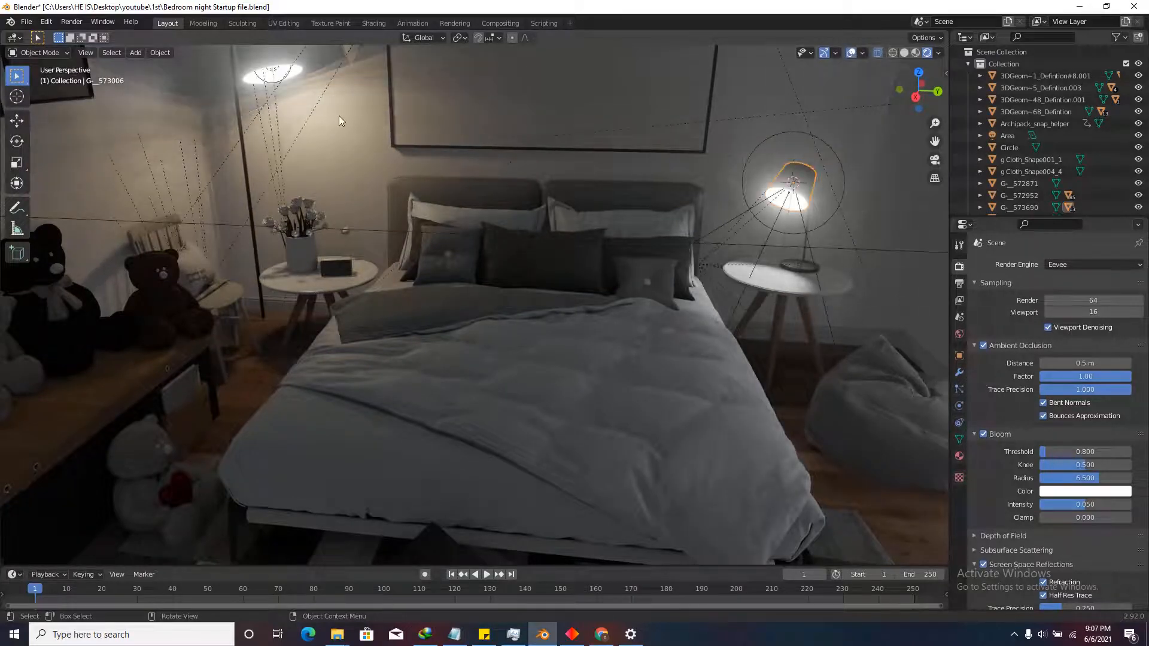
{"action": "left_click", "coordinate": [274, 80]}
{"action": "key", "text": "shift+grave"}
{"action": "key", "text": "w"}
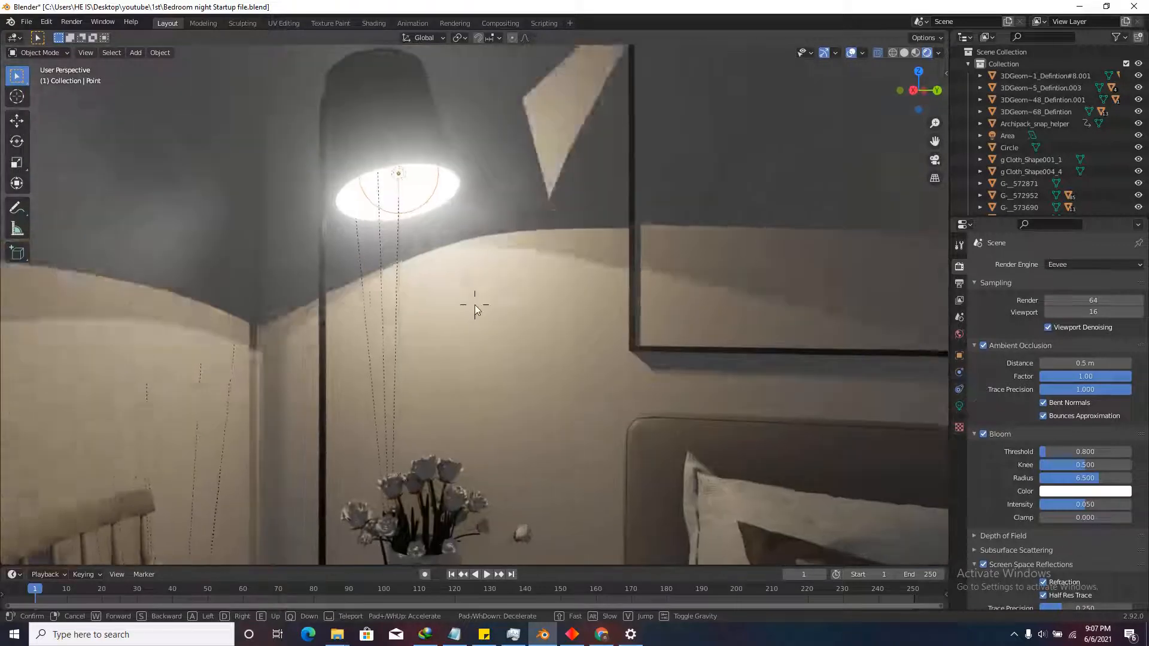
{"action": "left_click", "coordinate": [475, 304]}
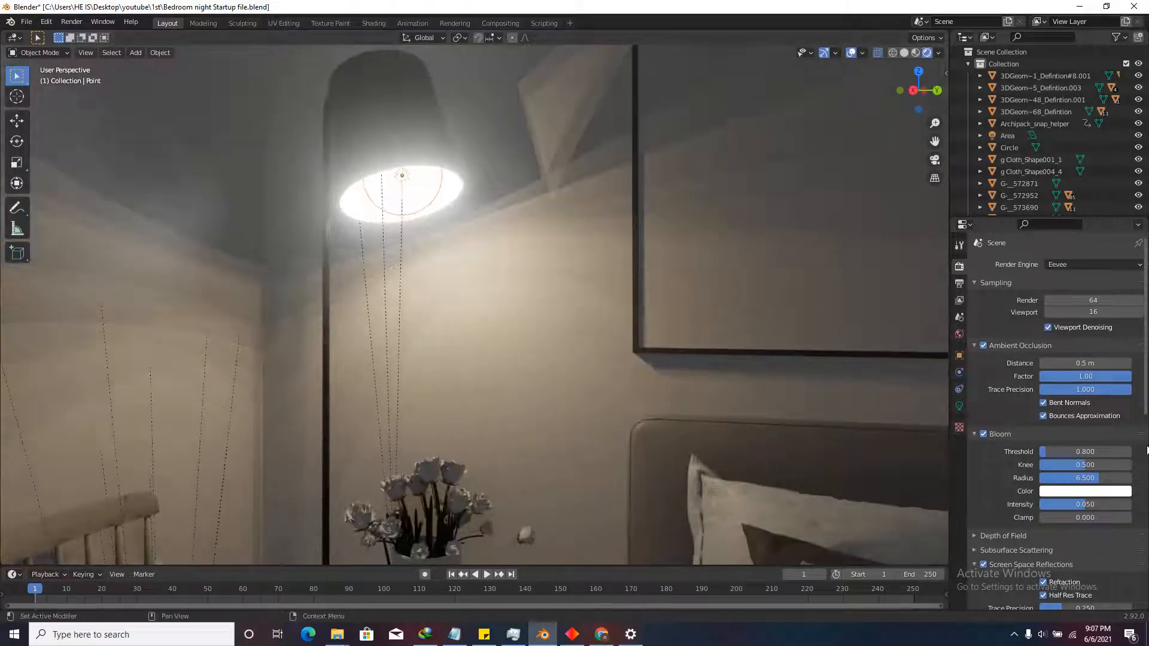
Shift the floor lamp's point light colour toward warm orange and raise its power to 25 W.
{"action": "left_click", "coordinate": [959, 406]}
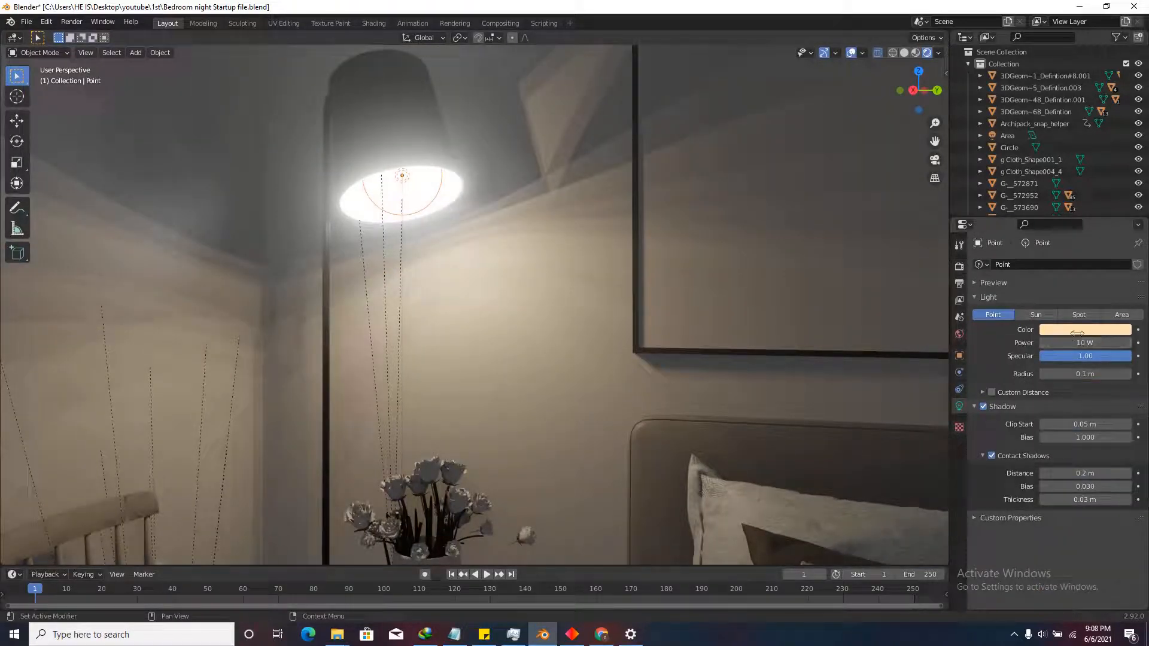
{"action": "left_click", "coordinate": [1079, 331]}
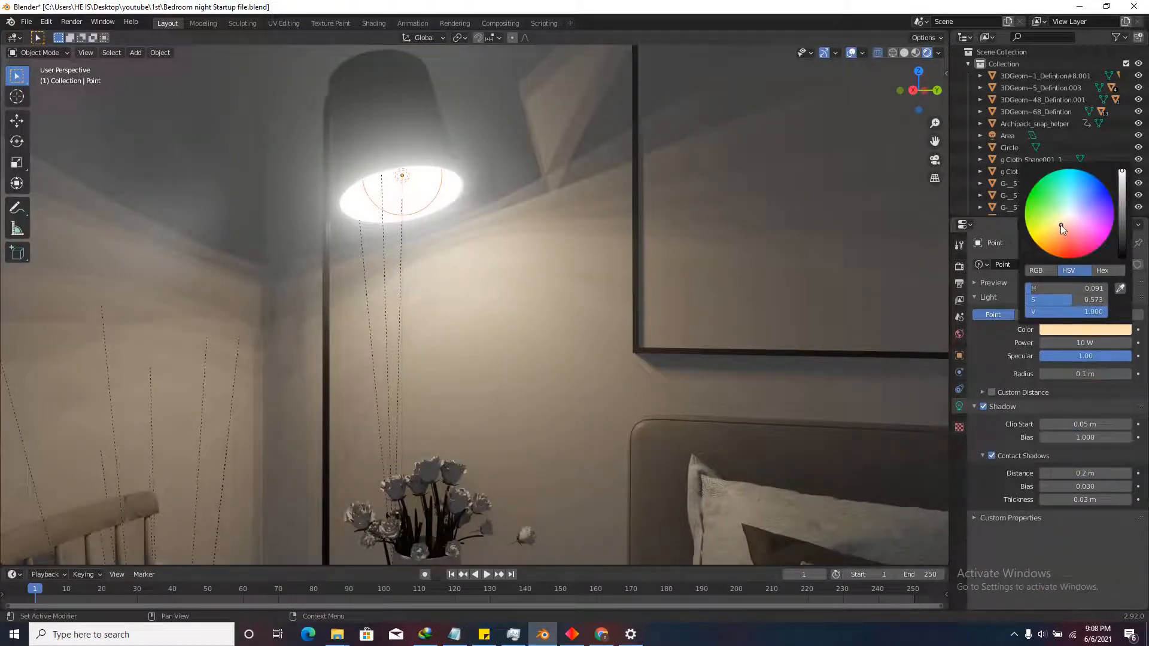
{"action": "left_click_drag", "start_coordinate": [1061, 224], "coordinate": [1058, 229]}
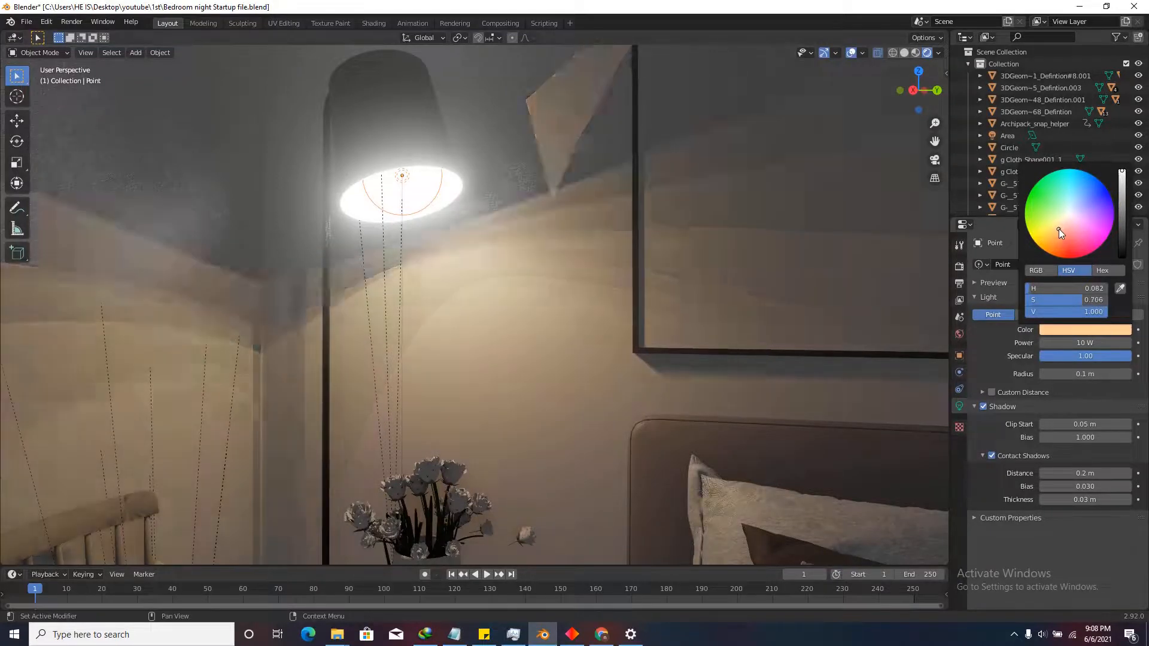
{"action": "scroll", "coordinate": [619, 361], "scroll_direction": "down", "scroll_amount": 3}
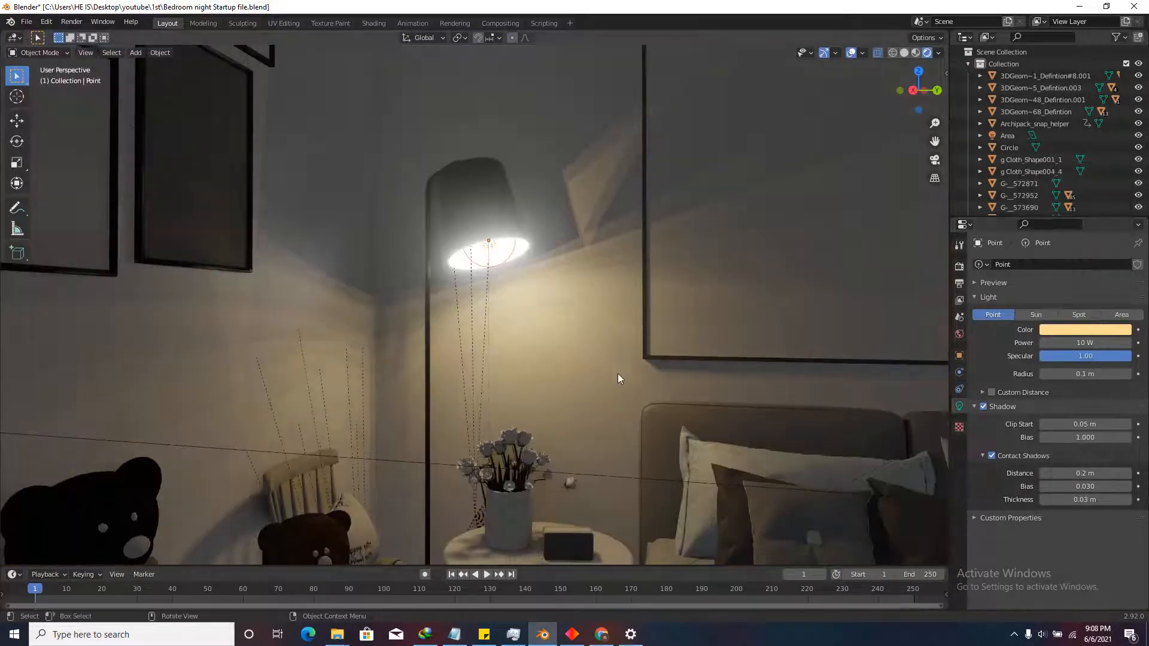
{"action": "scroll", "coordinate": [618, 378], "scroll_direction": "down", "scroll_amount": 2}
{"action": "middle_click_drag", "start_coordinate": [618, 378], "coordinate": [480, 303]}
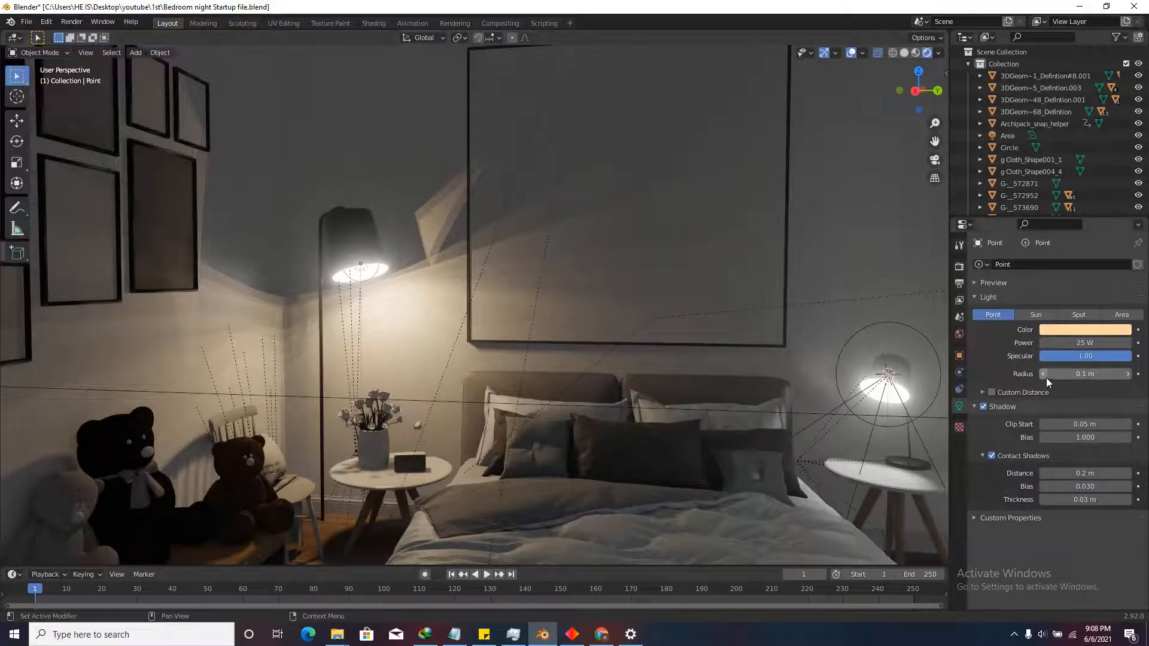
Copy the point light's hue value and select the bedside spot light.
{"action": "left_click", "coordinate": [1094, 329]}
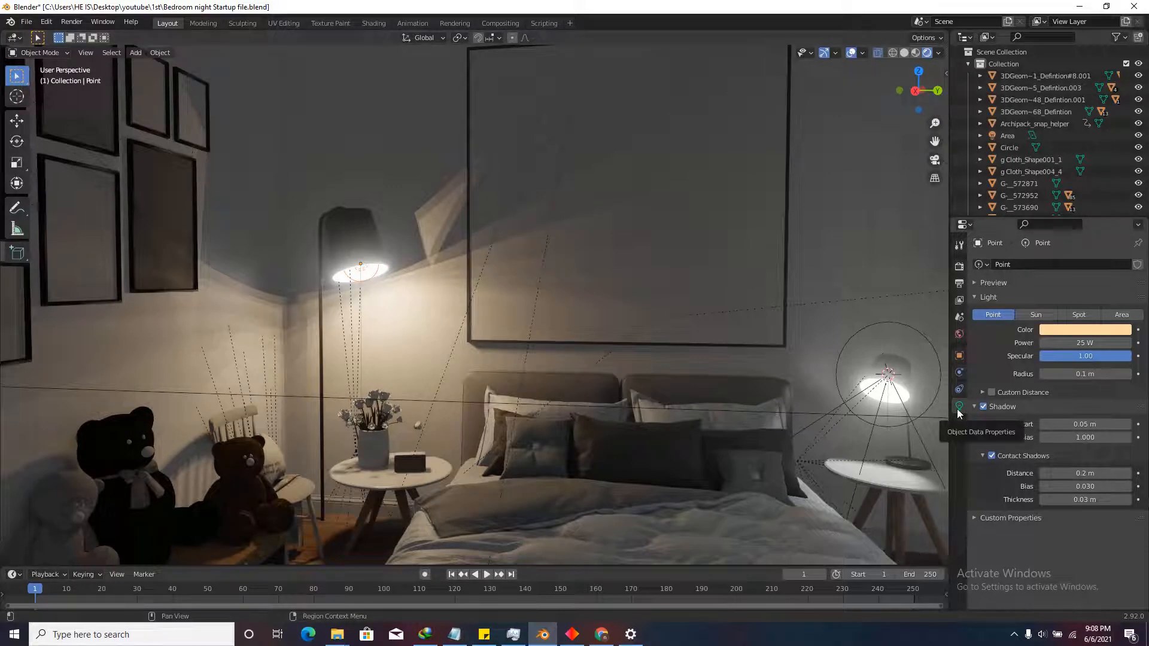
{"action": "left_click", "coordinate": [1066, 330]}
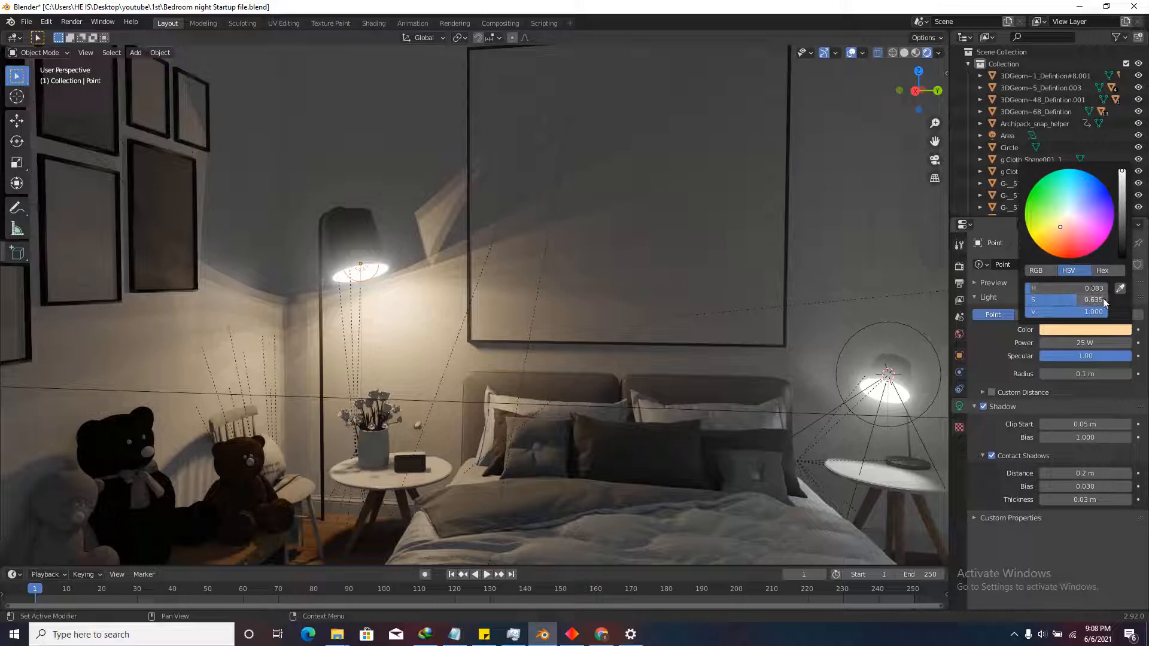
{"action": "left_click", "coordinate": [1068, 289]}
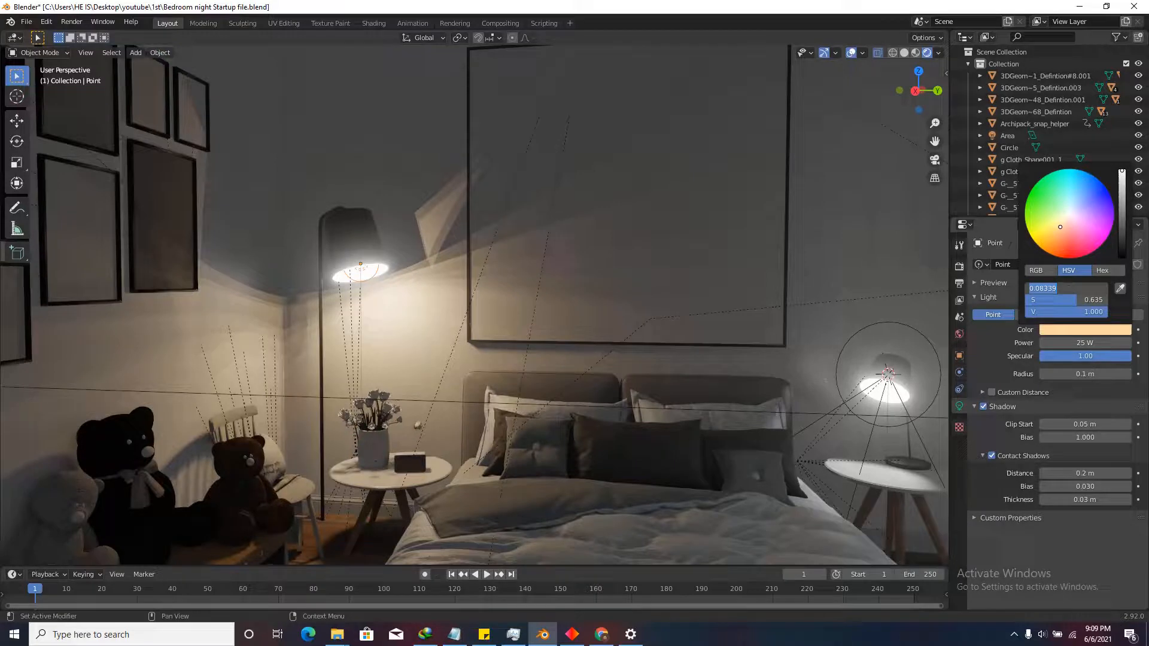
{"action": "left_click", "coordinate": [892, 426]}
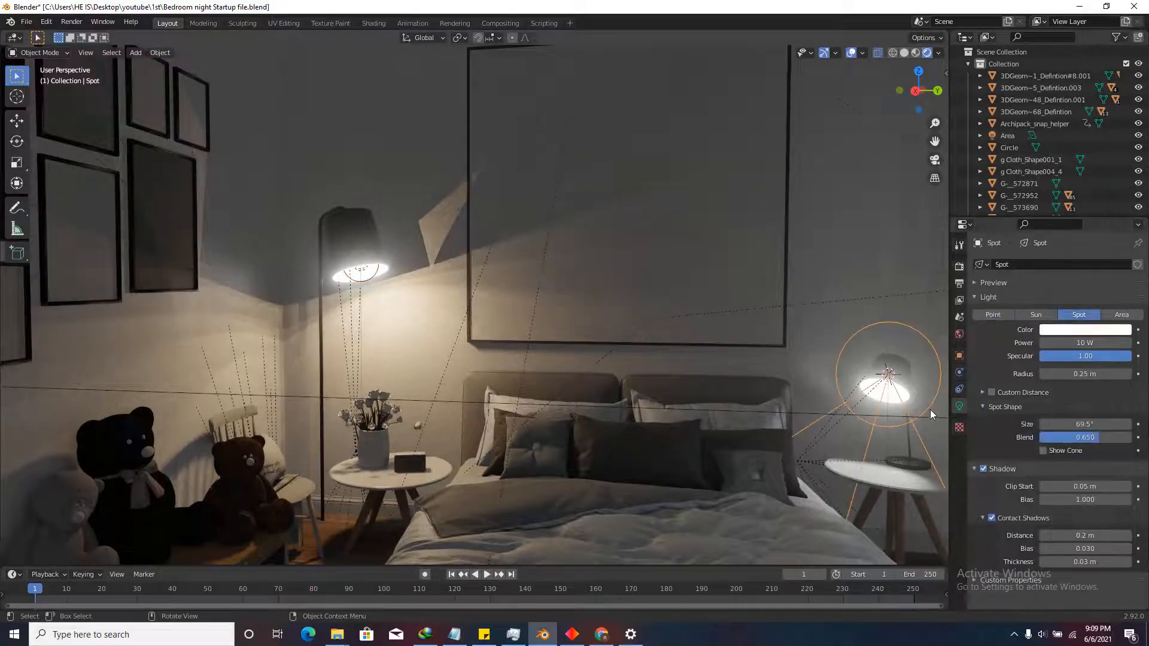
Copy the point light's saturation 0.635429 into the bedside spot light's colour.
{"action": "left_click", "coordinate": [1100, 330]}
{"action": "left_click", "coordinate": [1073, 288]}
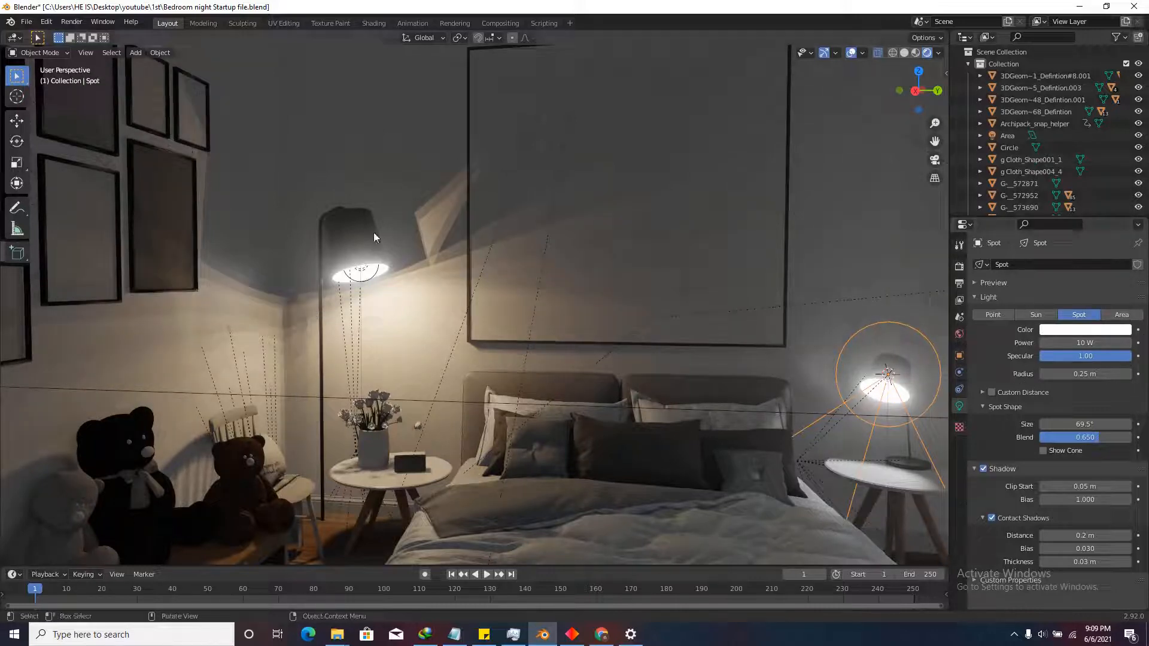
{"action": "left_click", "coordinate": [373, 279]}
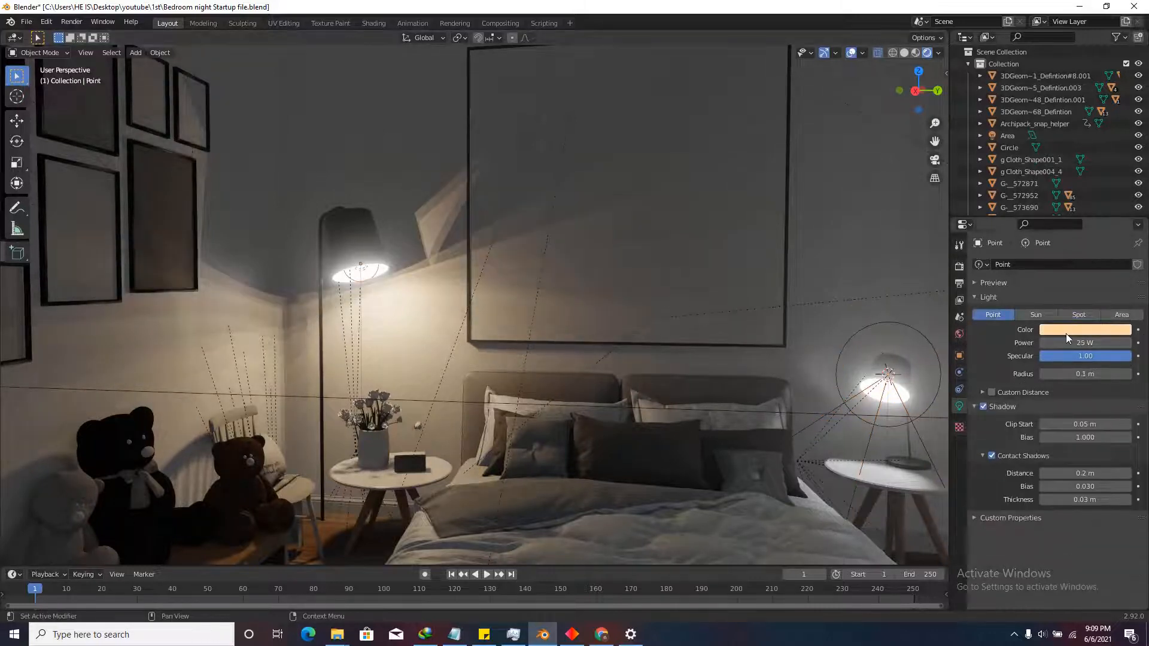
{"action": "left_click", "coordinate": [1065, 331]}
{"action": "left_click", "coordinate": [1076, 300]}
{"action": "key", "text": "ctrl+c"}
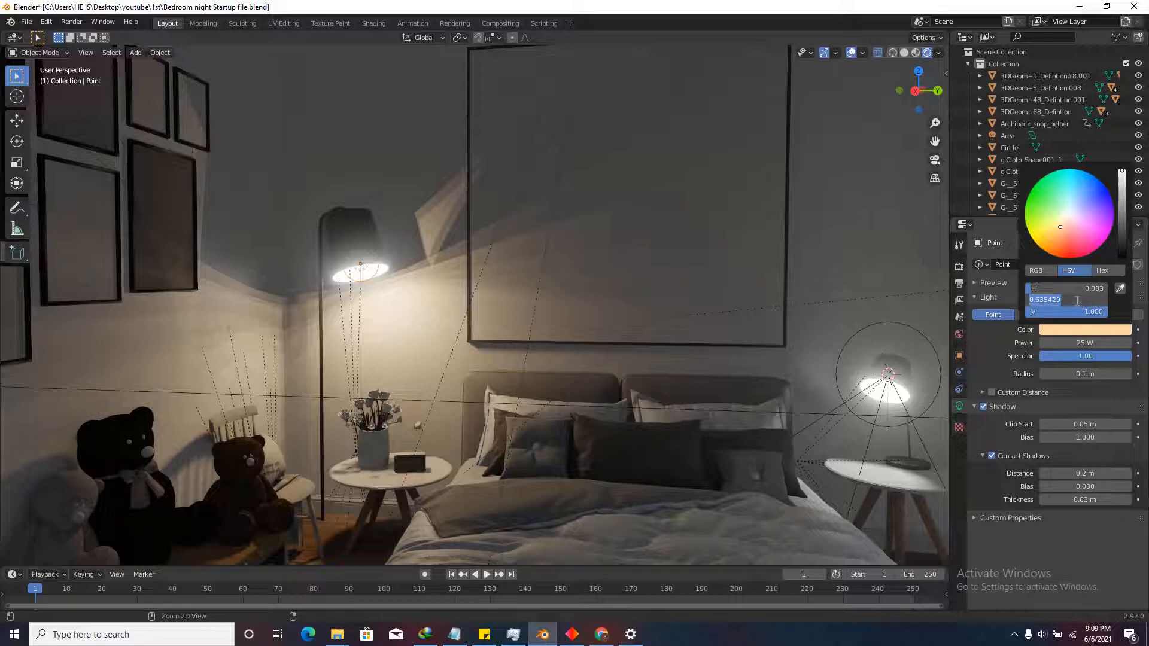
{"action": "left_click", "coordinate": [879, 424]}
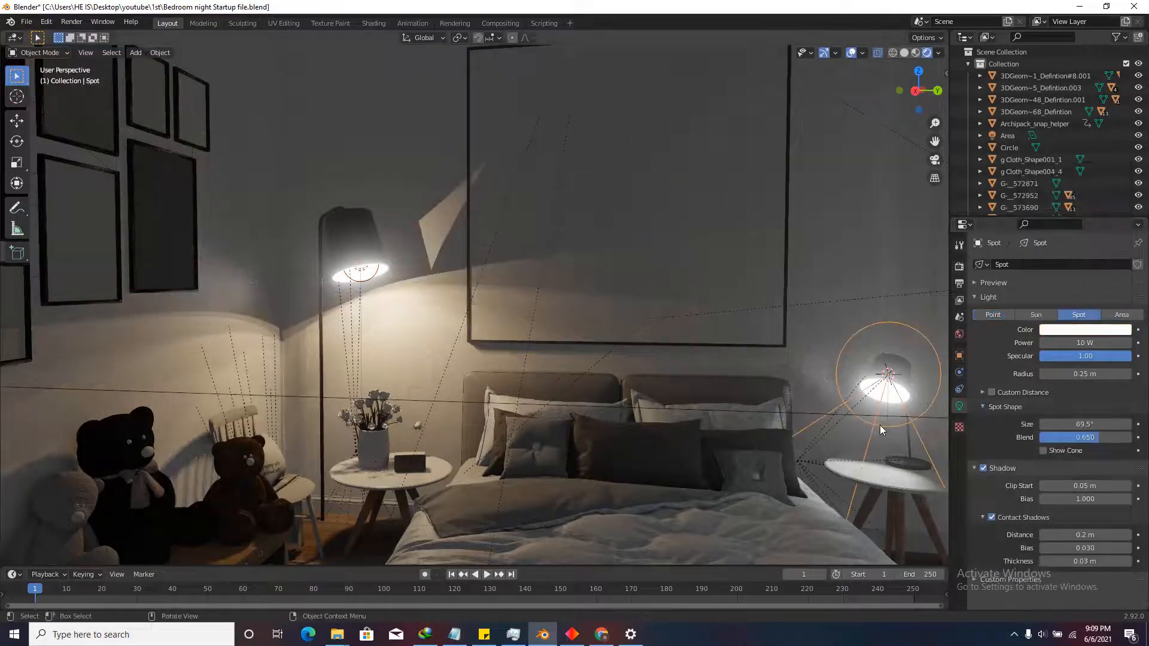
{"action": "left_click", "coordinate": [1086, 331]}
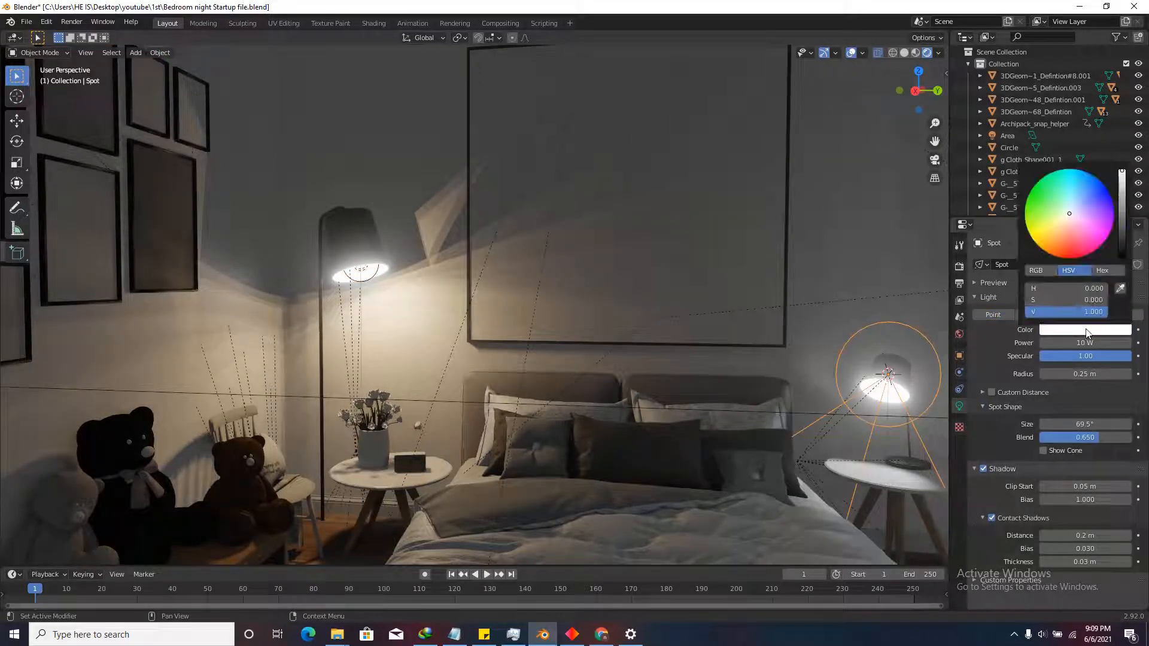
{"action": "left_click", "coordinate": [1071, 299]}
{"action": "key", "text": "ctrl+v"}
{"action": "key", "text": "Return"}
Copy the point light's hue 0.08339 into the spot light's colour, turning it orange.
{"action": "left_click", "coordinate": [372, 285]}
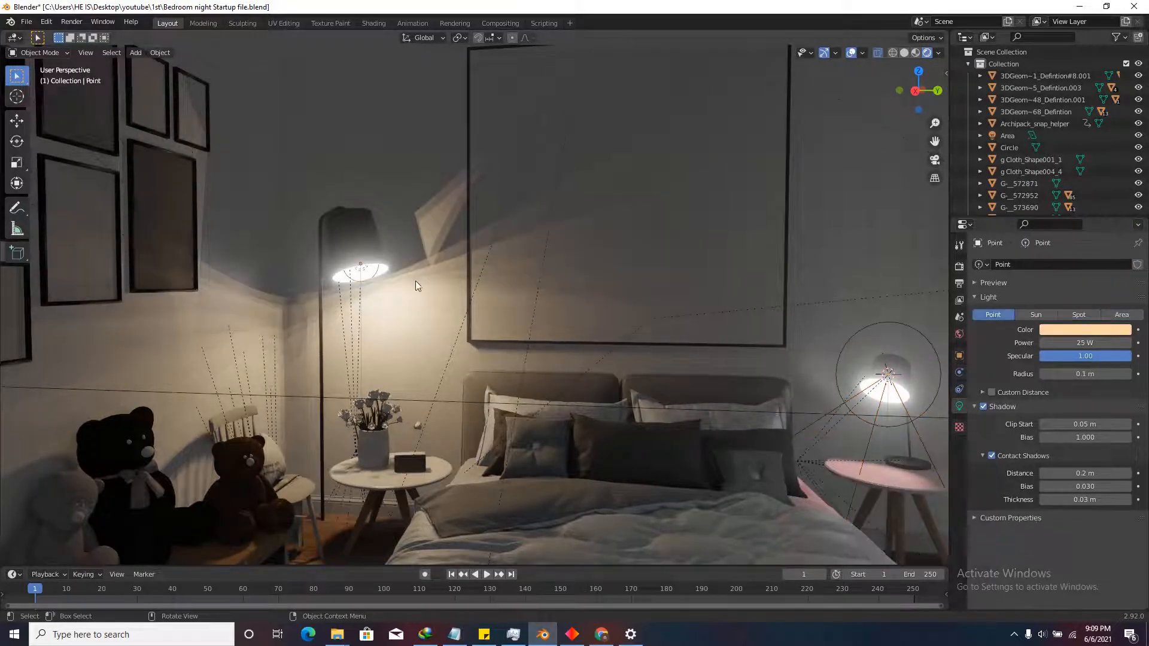
{"action": "left_click", "coordinate": [1084, 331]}
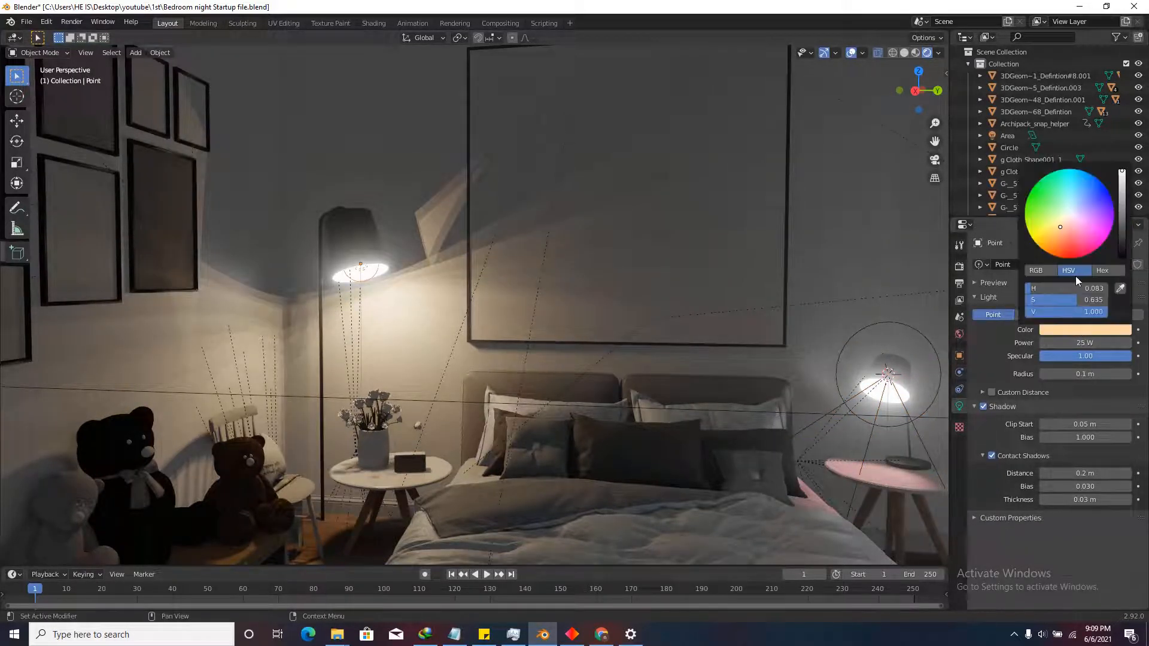
{"action": "left_click", "coordinate": [886, 426]}
{"action": "left_click", "coordinate": [1103, 328]}
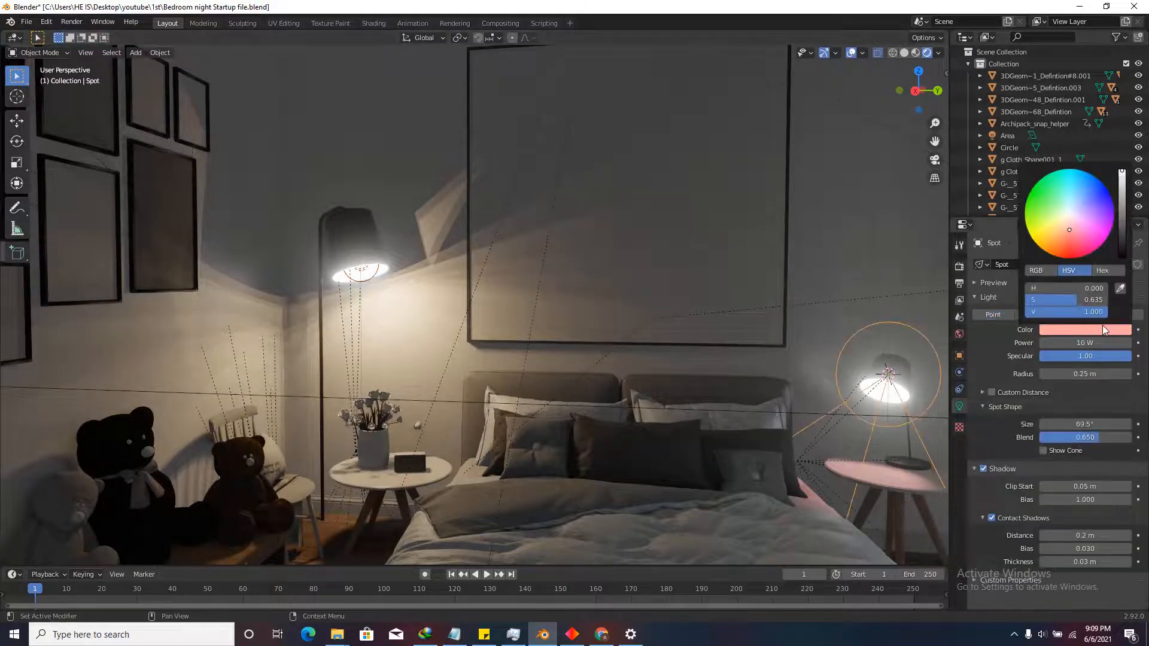
{"action": "left_click", "coordinate": [1063, 286]}
{"action": "type", "text": "0.08339"}
{"action": "key", "text": "Return"}
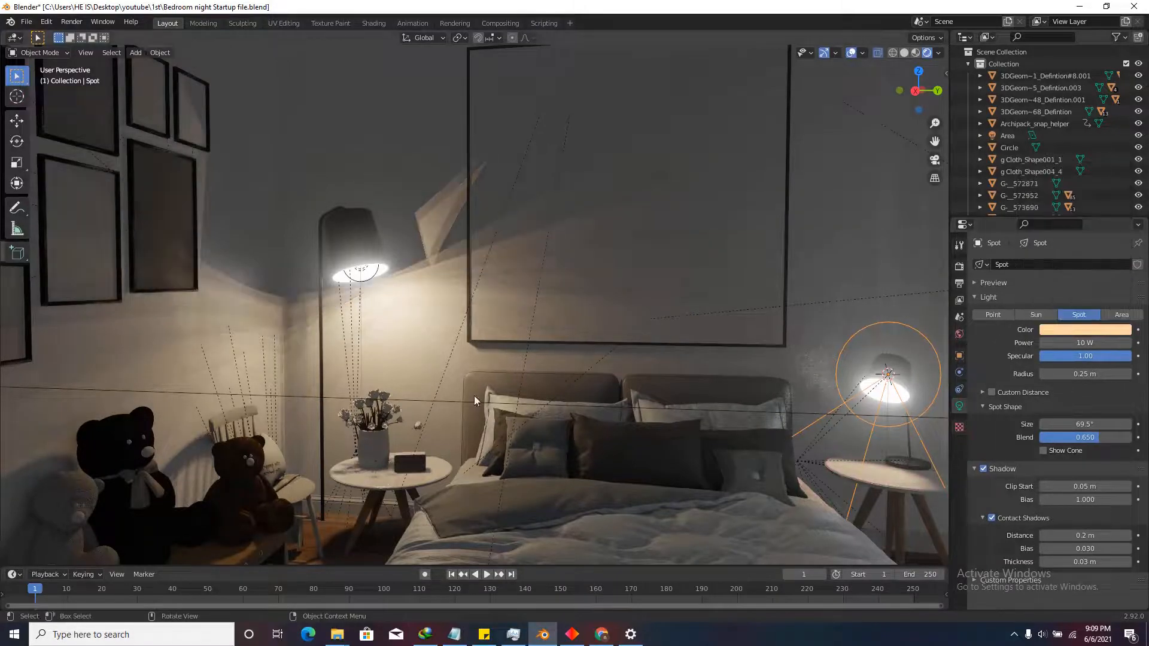
{"action": "key", "text": "shift+grave"}
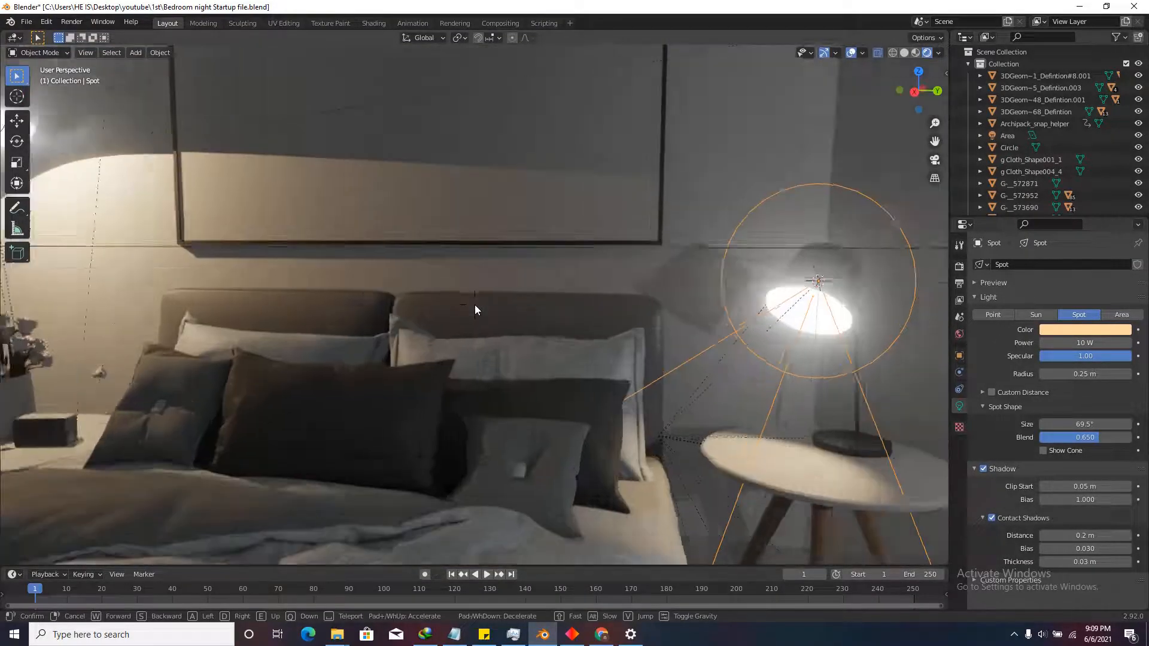
Move close to the bedside lamp and edit the lamp shade's emission hue in its material.
{"action": "key", "text": "w"}
{"action": "left_click", "coordinate": [476, 304]}
{"action": "left_click", "coordinate": [438, 246]}
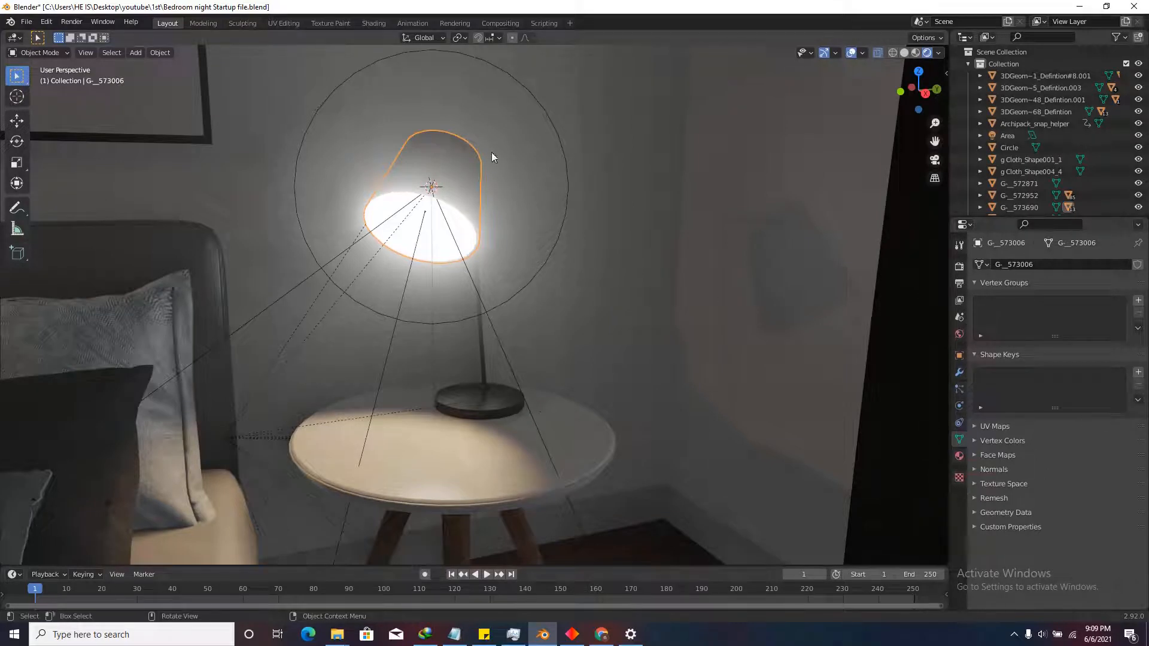
{"action": "left_click", "coordinate": [960, 456]}
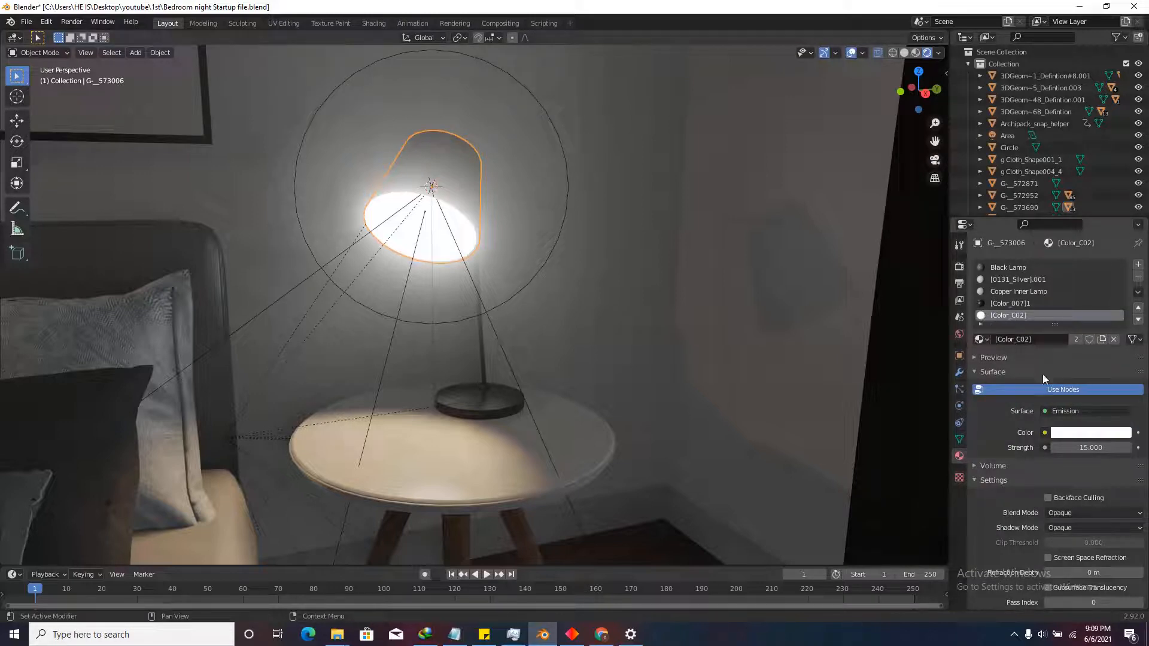
{"action": "left_click", "coordinate": [1075, 433]}
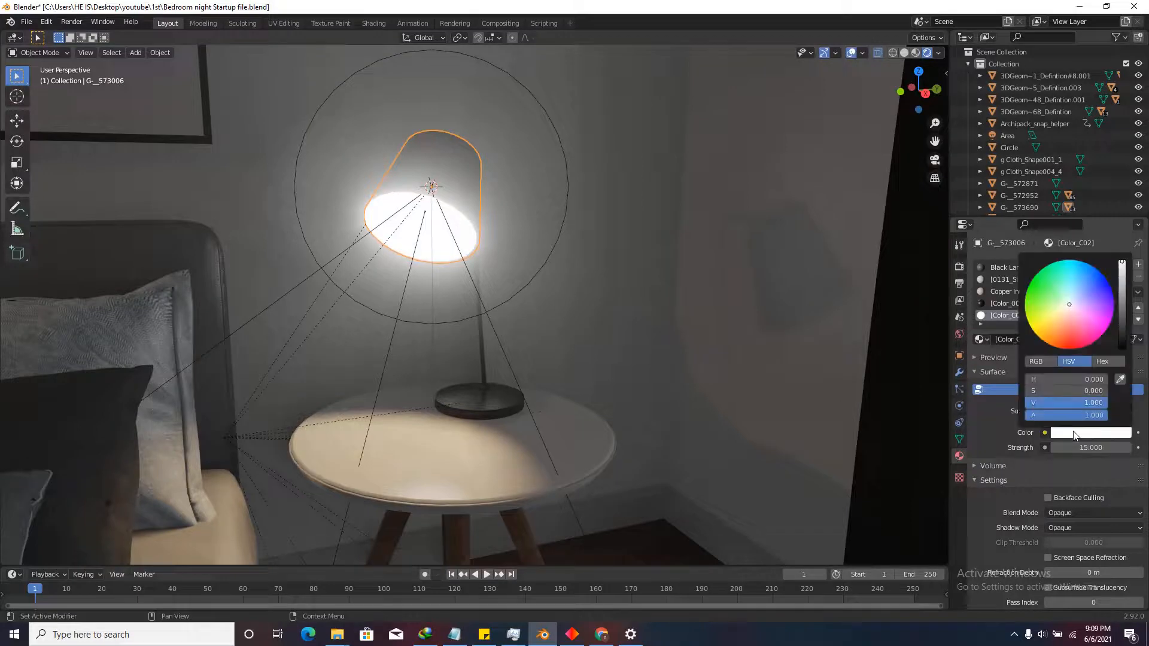
{"action": "left_click", "coordinate": [1062, 377]}
{"action": "key", "text": "Return"}
Set the lamp shade's emission saturation to 0.635429 to match the spot light.
{"action": "left_click", "coordinate": [487, 303]}
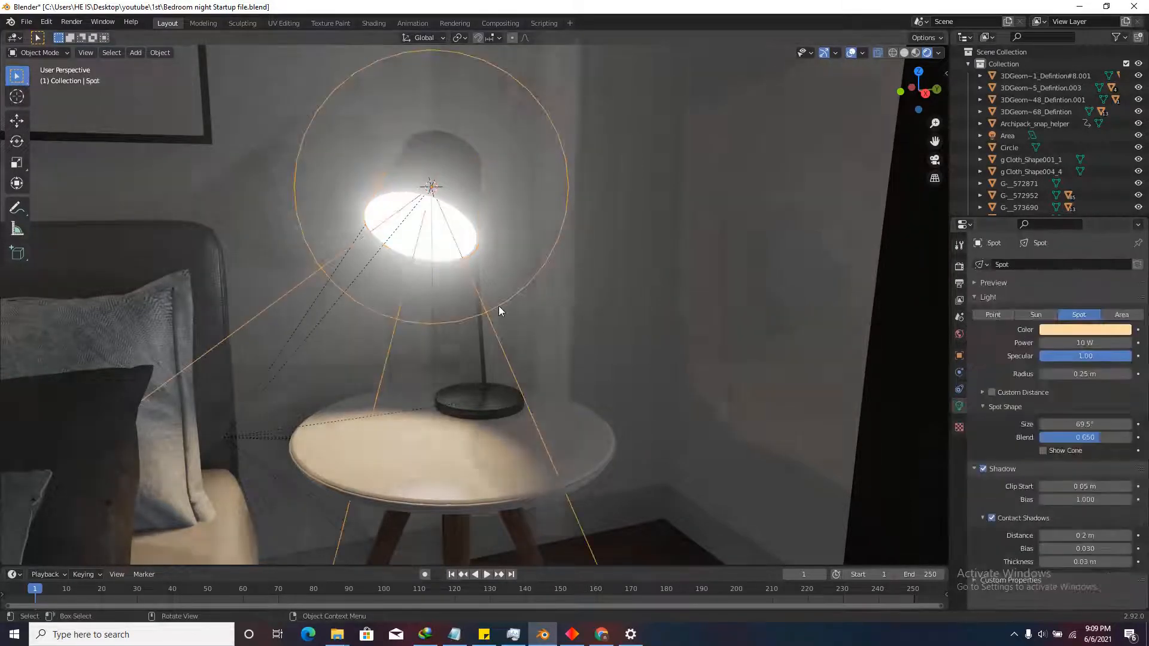
{"action": "left_click", "coordinate": [1087, 329]}
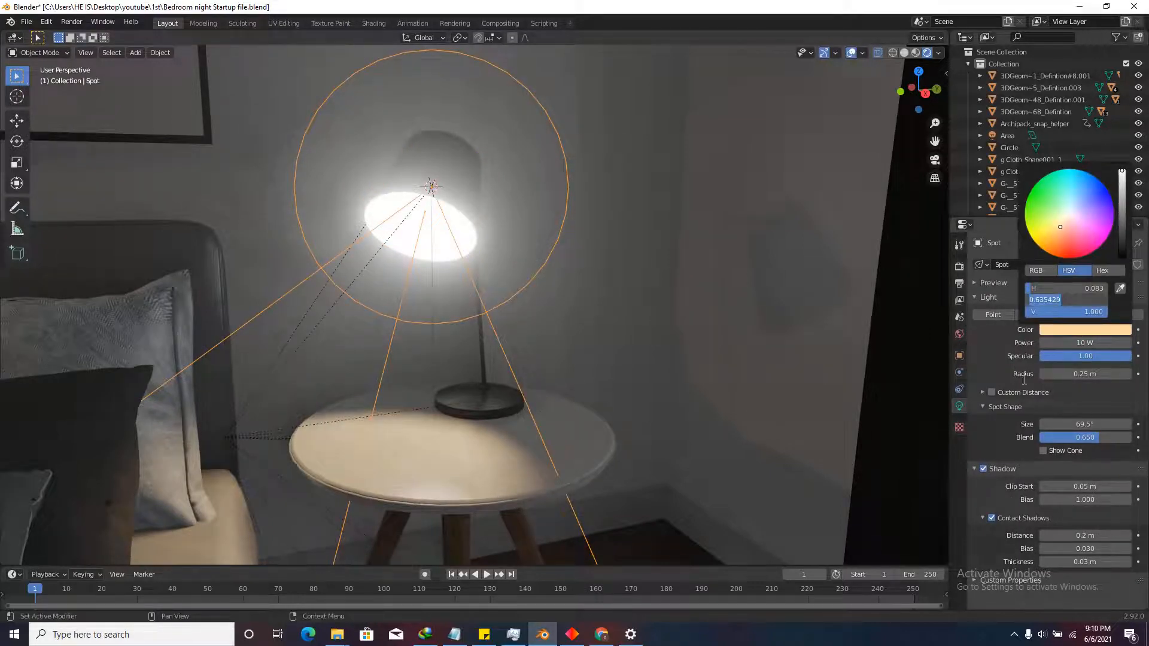
{"action": "left_click", "coordinate": [471, 237]}
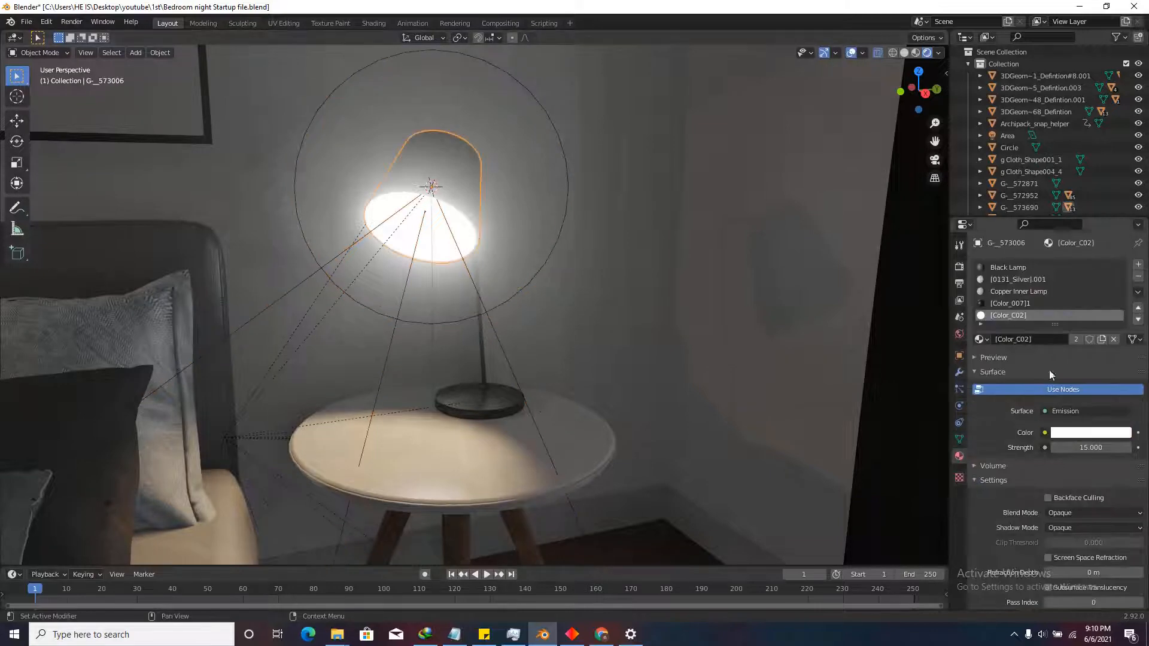
{"action": "left_click", "coordinate": [1076, 433]}
{"action": "left_click", "coordinate": [1061, 386]}
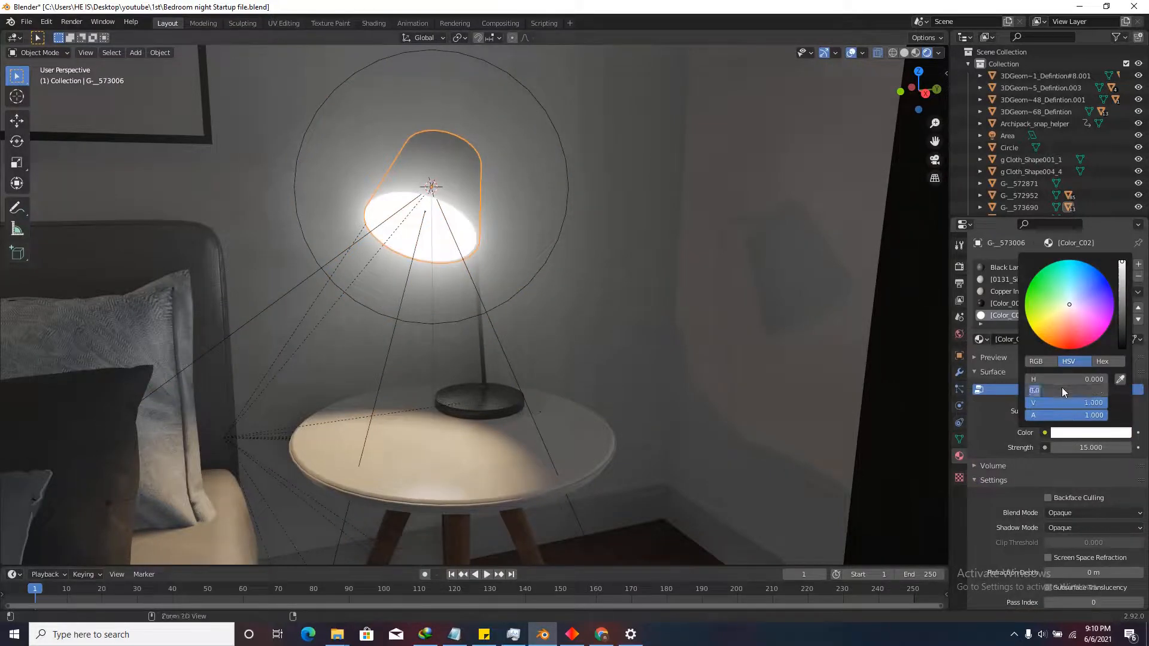
{"action": "key", "text": "Return"}
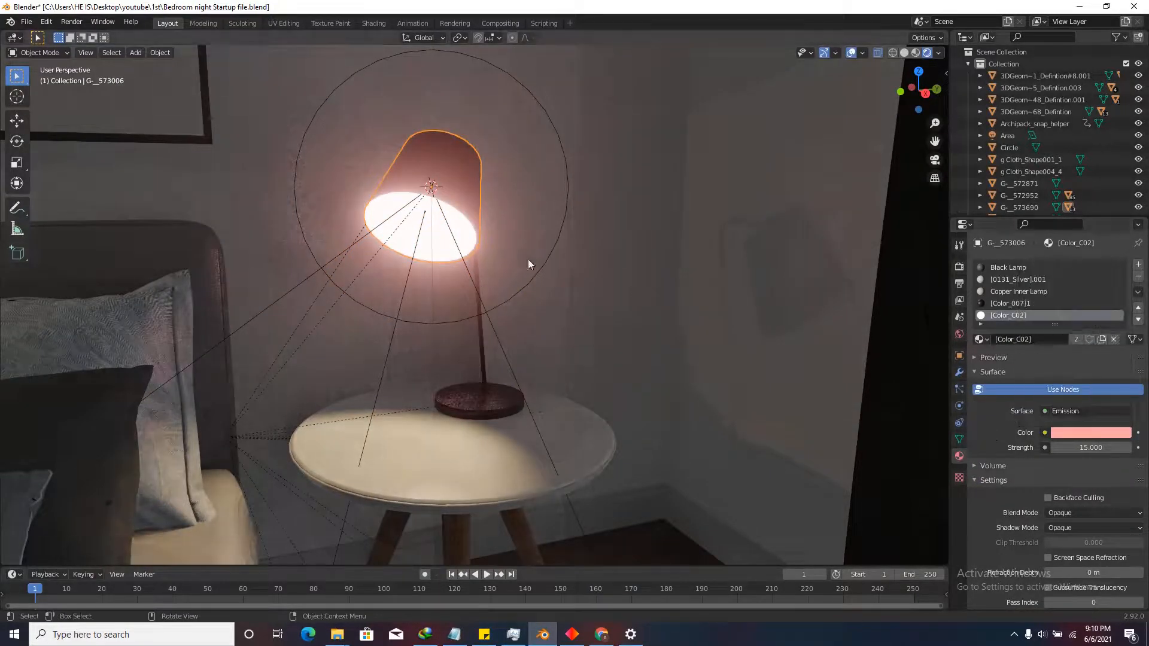
Paste the spot light's hue 0.08339 into the lamp shade's emission colour for a peach glow.
{"action": "left_click", "coordinate": [454, 318]}
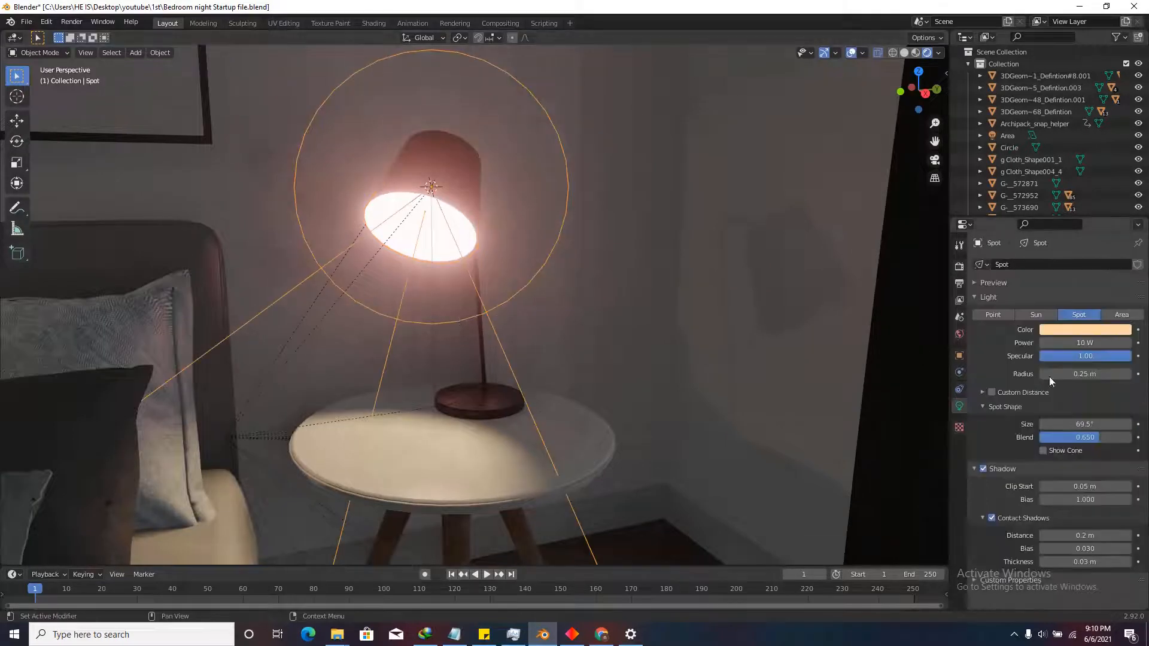
{"action": "left_click", "coordinate": [1069, 330]}
{"action": "left_click", "coordinate": [1070, 286]}
{"action": "key", "text": "ctrl+c"}
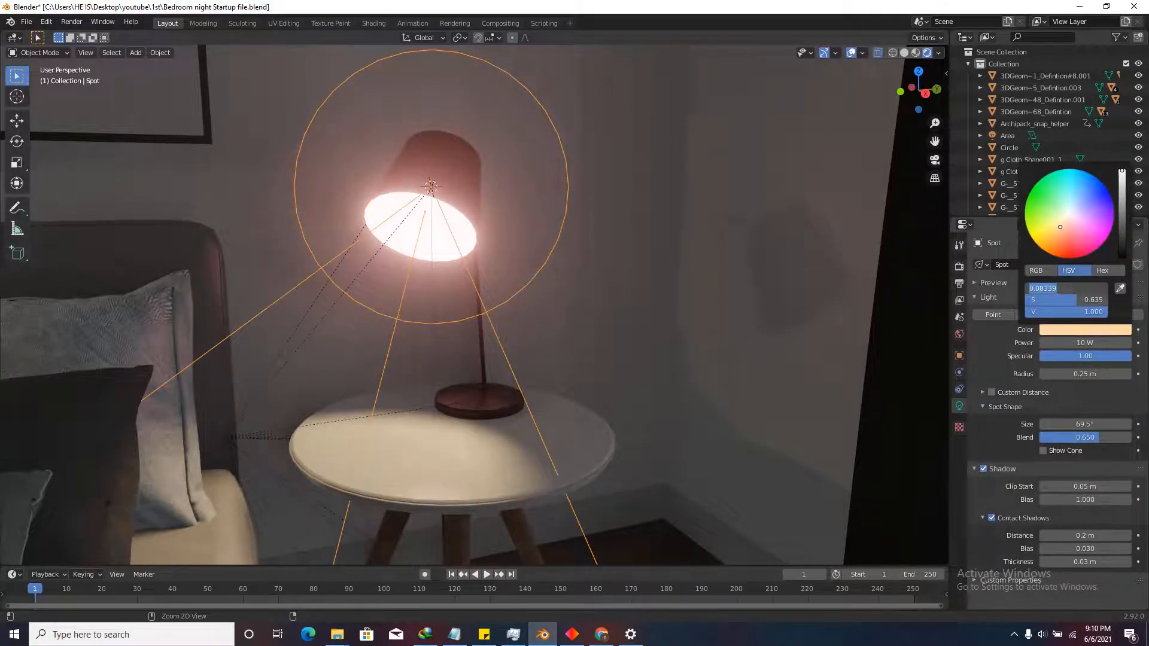
{"action": "key", "text": "Return"}
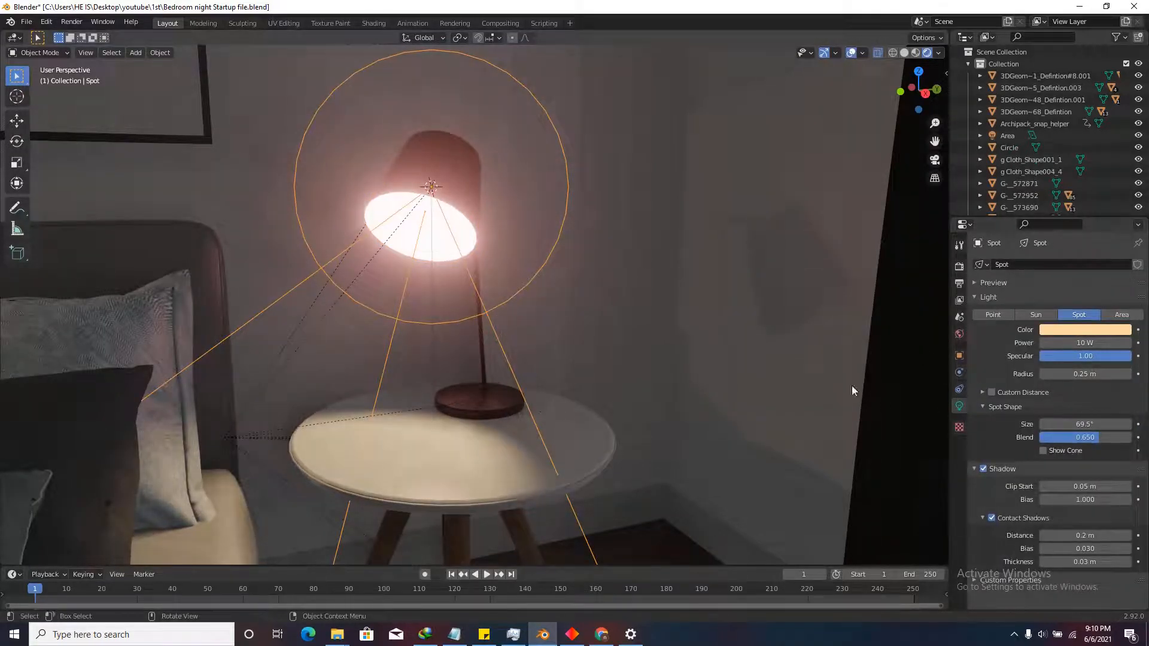
{"action": "left_click", "coordinate": [473, 206]}
{"action": "left_click", "coordinate": [1068, 431]}
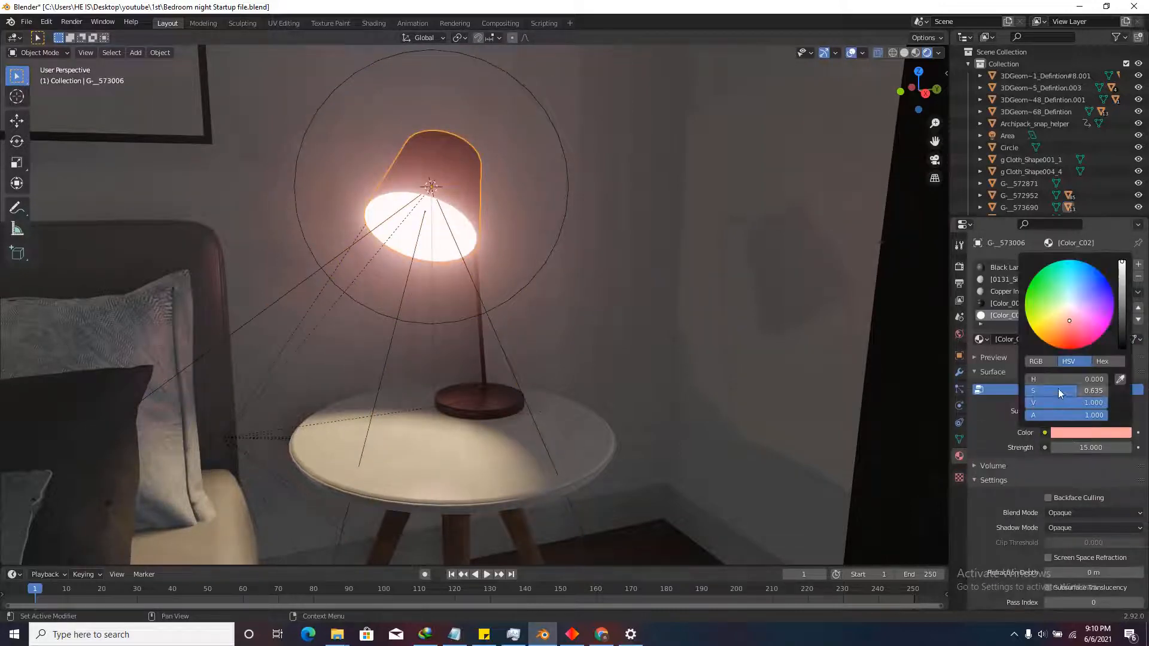
{"action": "left_click", "coordinate": [1064, 381]}
{"action": "key", "text": "ctrl+v"}
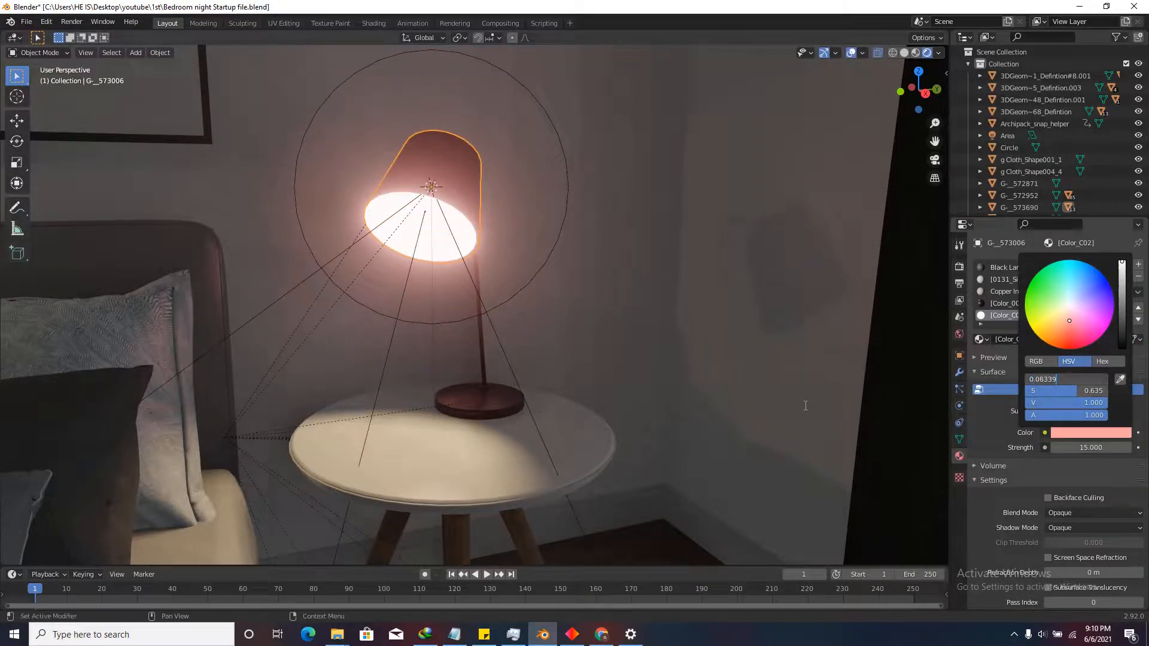
{"action": "key", "text": "Return"}
Hide the overlays and walk around the bedroom to check the shade's new glow.
{"action": "key", "text": "shift+grave"}
{"action": "key", "text": "s"}
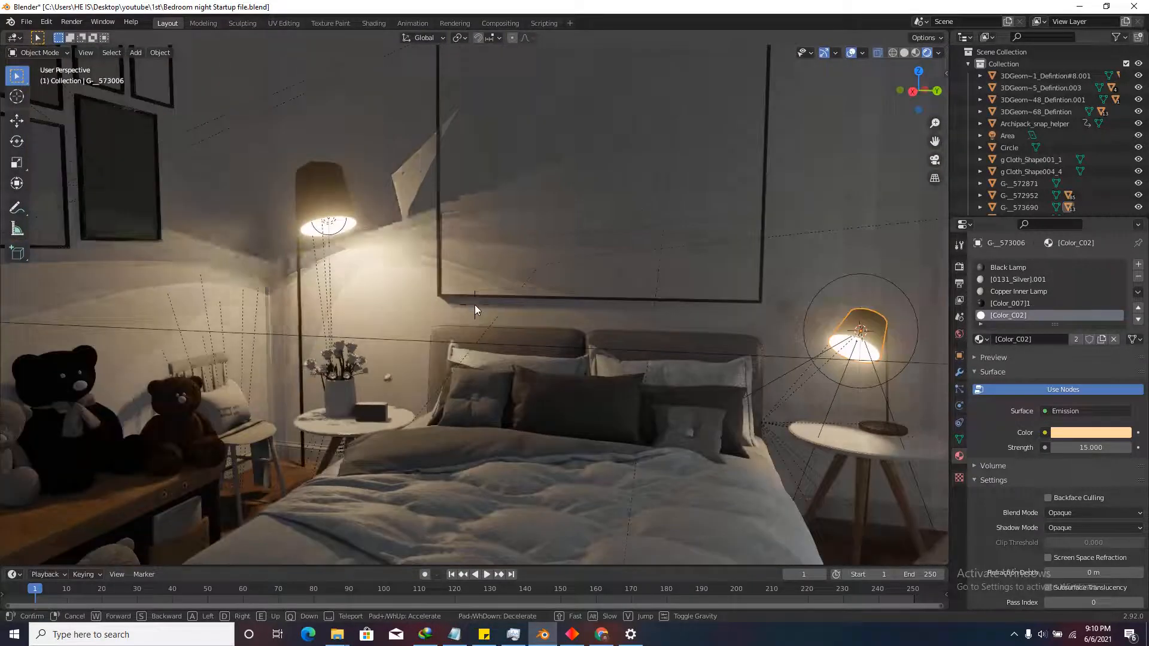
{"action": "left_click", "coordinate": [475, 304]}
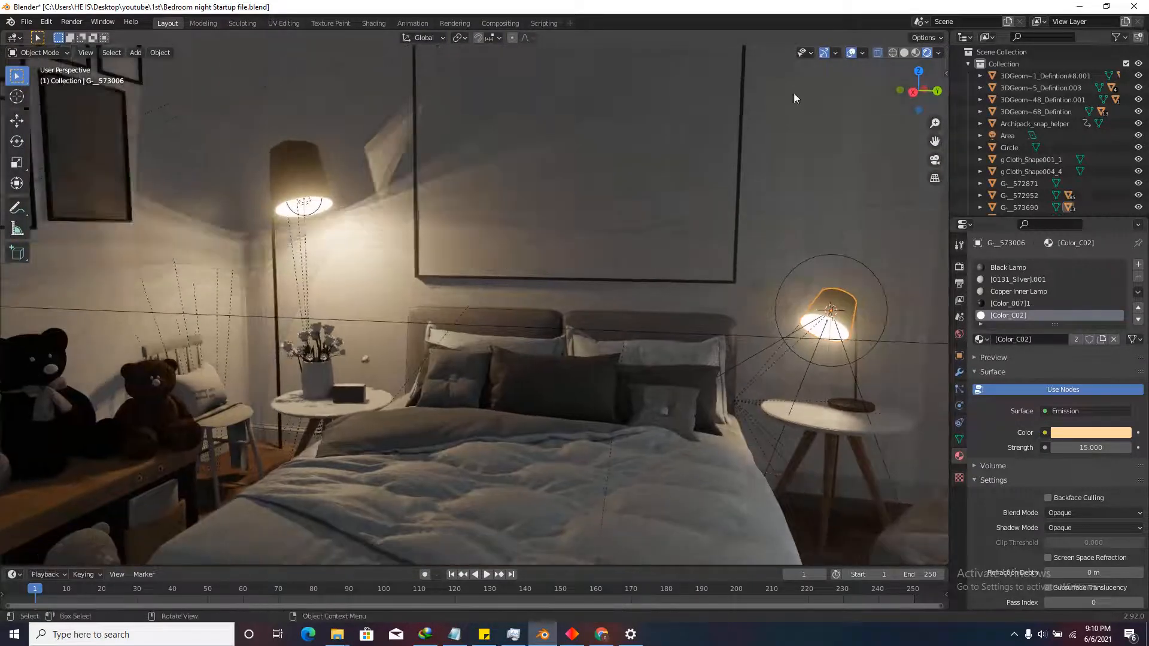
{"action": "left_click", "coordinate": [851, 57]}
{"action": "key", "text": "shift+grave"}
{"action": "key", "text": "s"}
{"action": "key", "text": "w"}
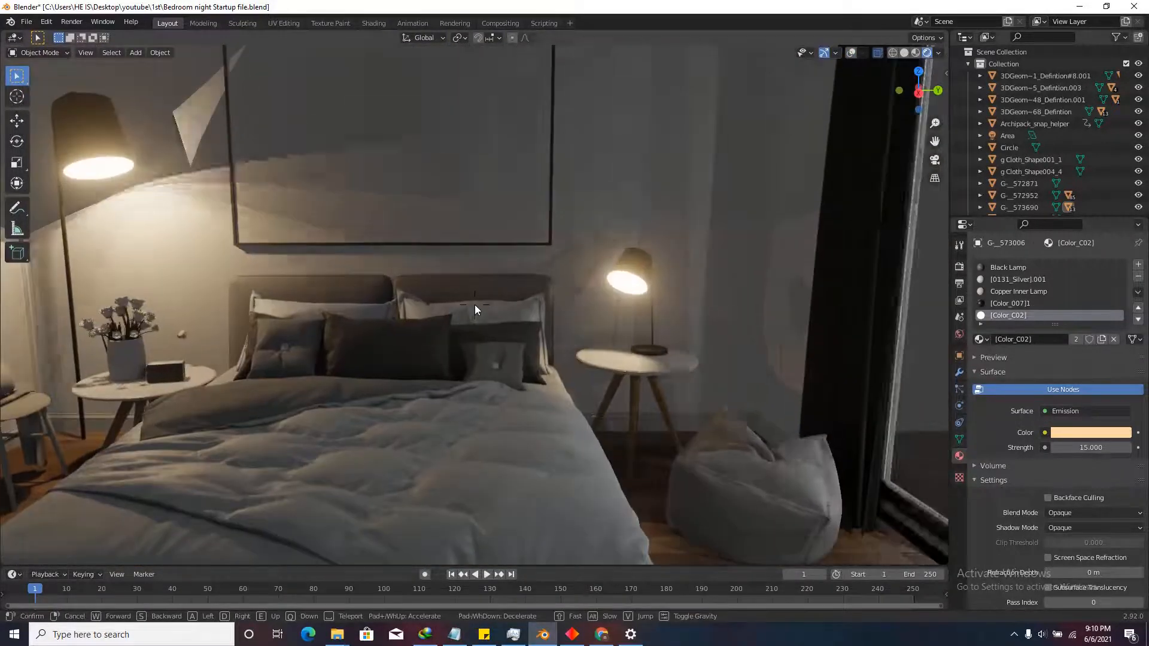
{"action": "left_click", "coordinate": [475, 304]}
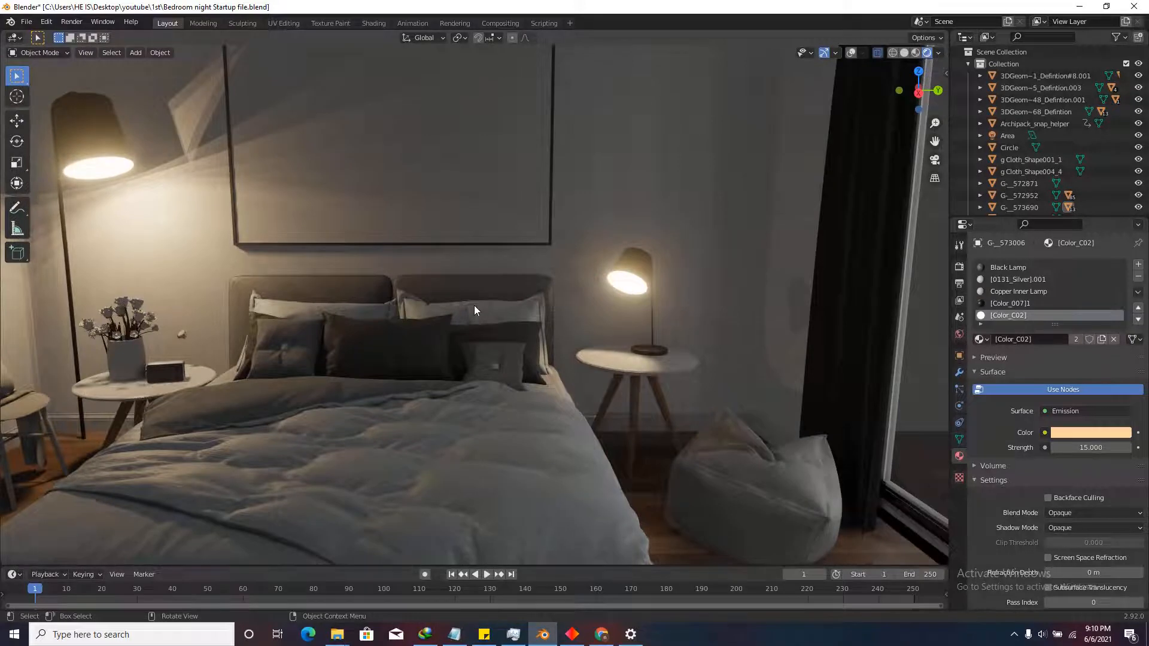
Show the overlays again and set the bedside spot light's power to 20 W.
{"action": "left_click", "coordinate": [850, 53]}
{"action": "left_click", "coordinate": [634, 317]}
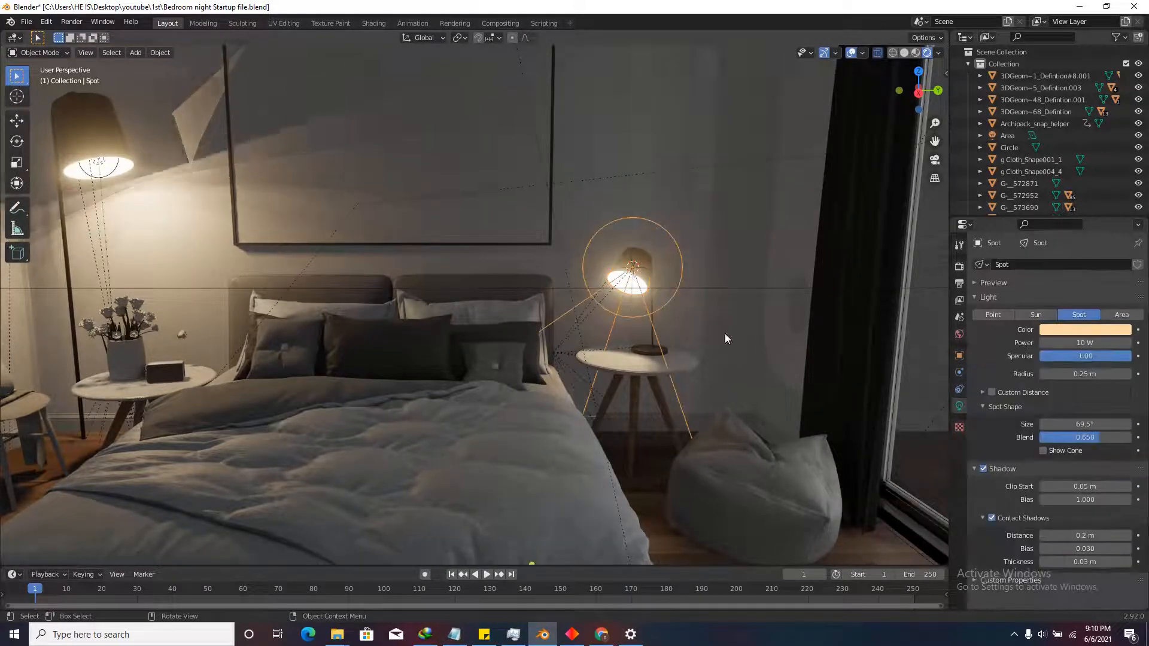
{"action": "left_click", "coordinate": [1075, 342]}
{"action": "type", "text": "1"}
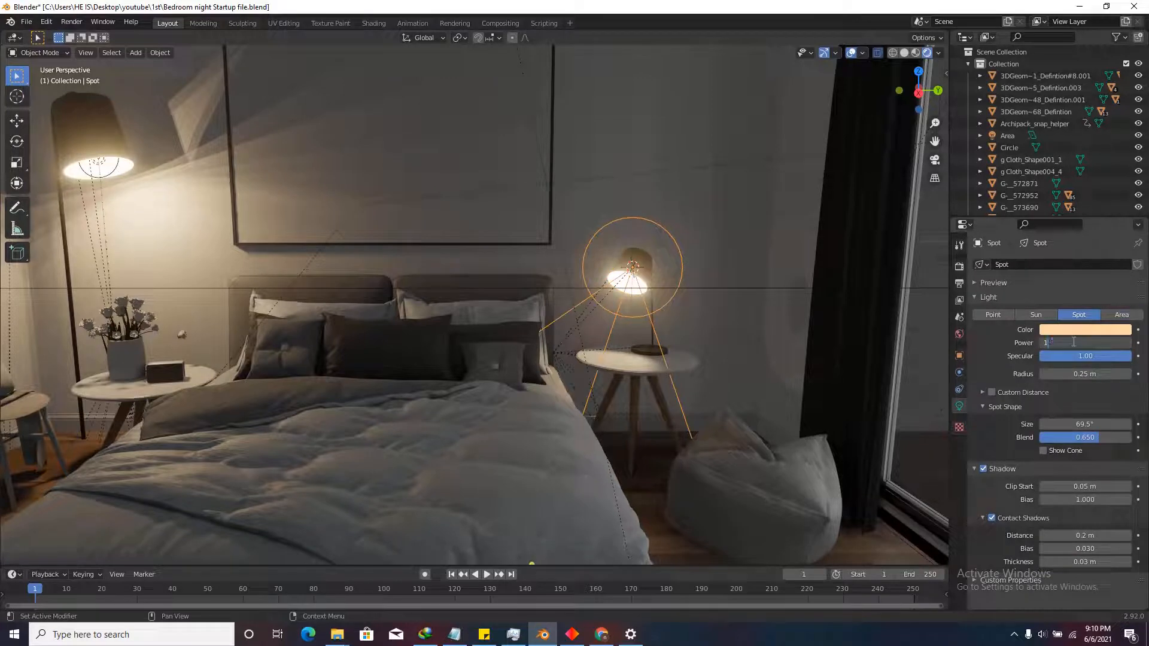
{"action": "key", "text": "Return"}
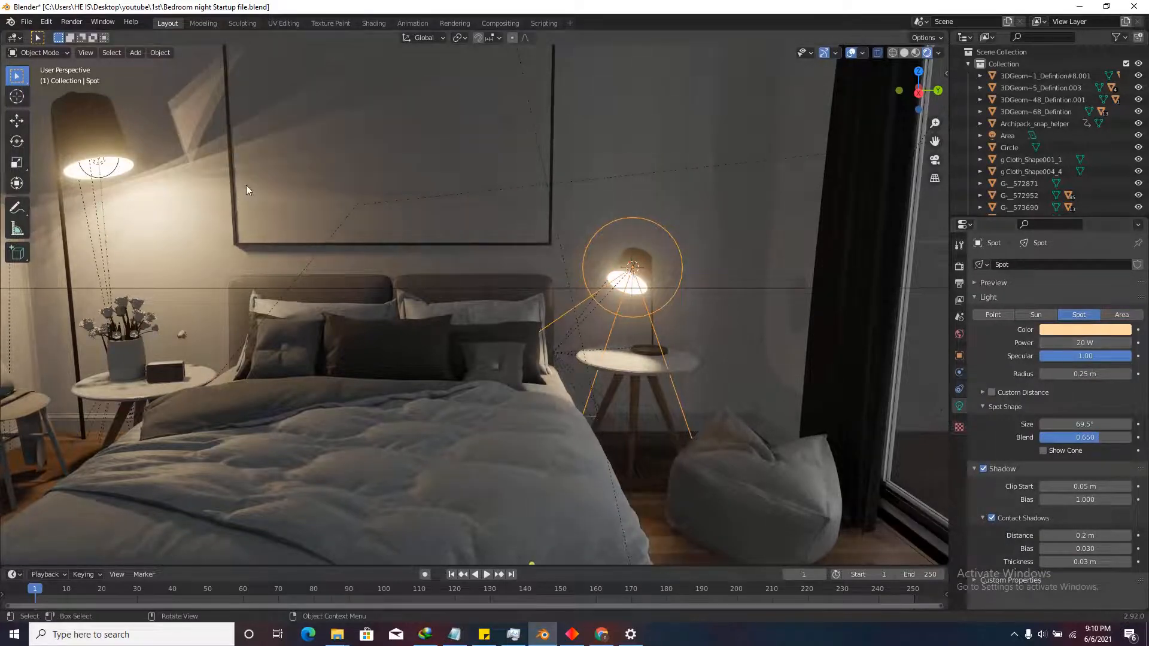
Select the floor lamp's point light and walk through the room, viewing the bed, lamps and curtain rod.
{"action": "left_click", "coordinate": [111, 173]}
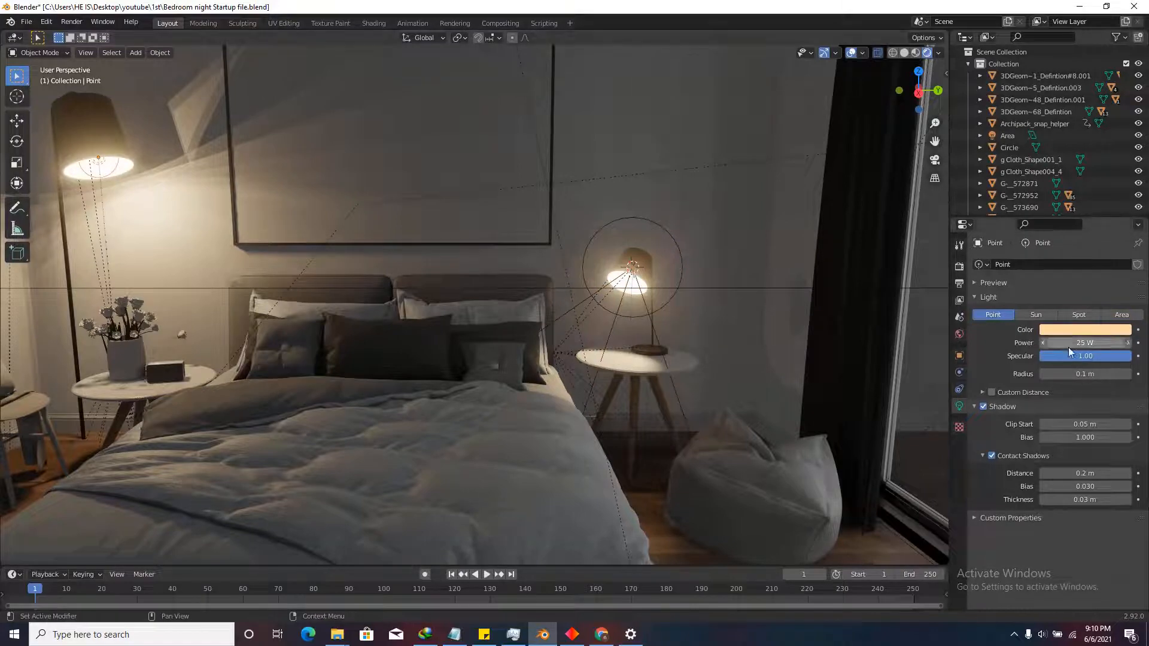
{"action": "key", "text": "shift+grave"}
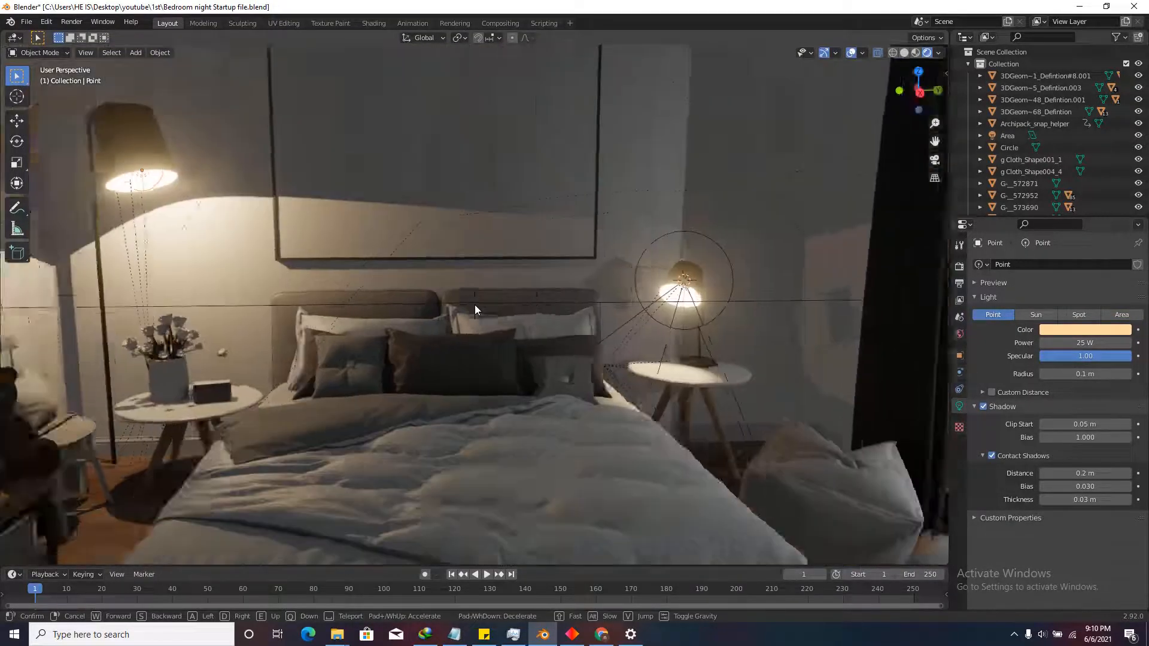
{"action": "key", "text": "s"}
{"action": "key", "text": "w"}
{"action": "key", "text": "w"}
{"action": "key", "text": "s"}
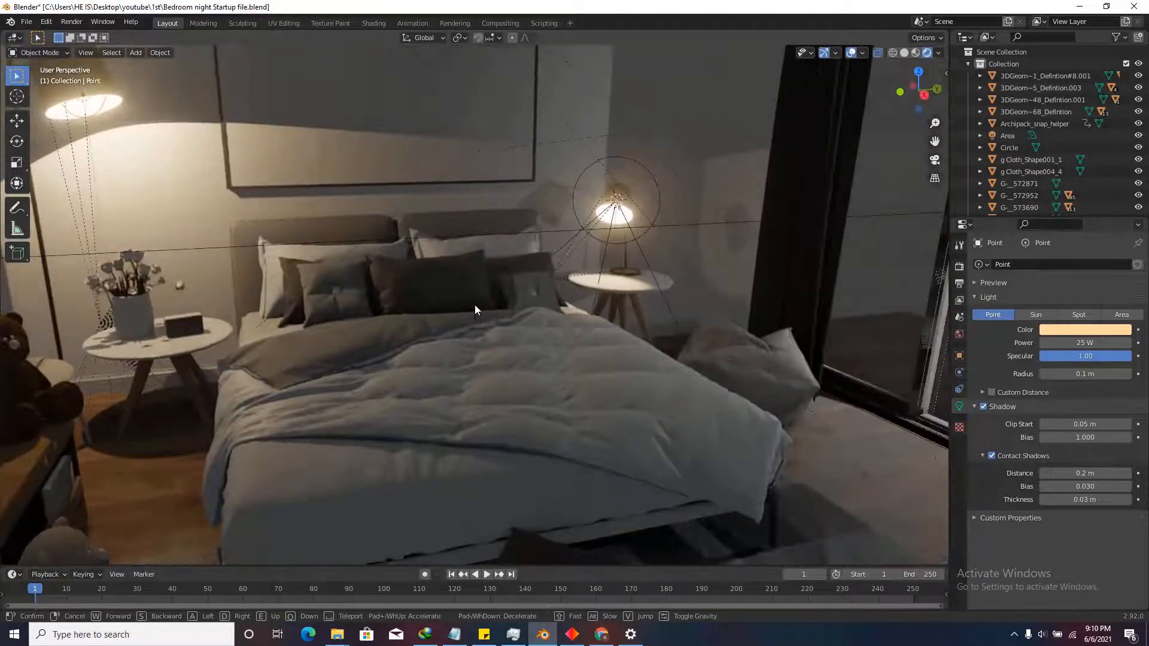
{"action": "left_click", "coordinate": [474, 306]}
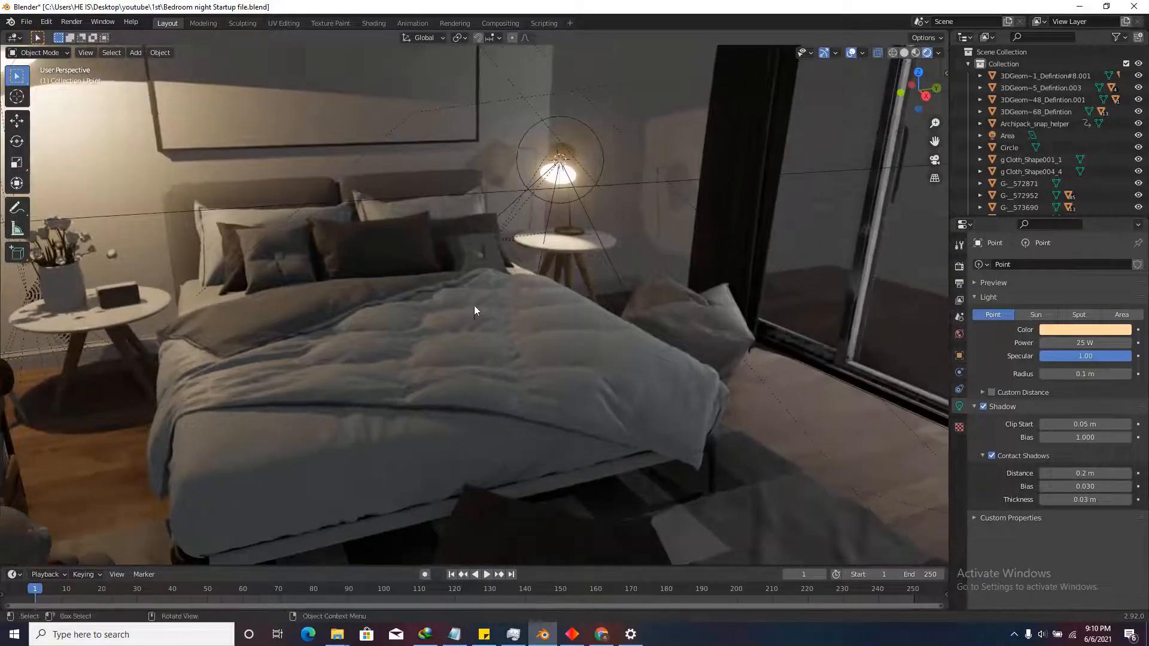
{"action": "key", "text": "shift+grave"}
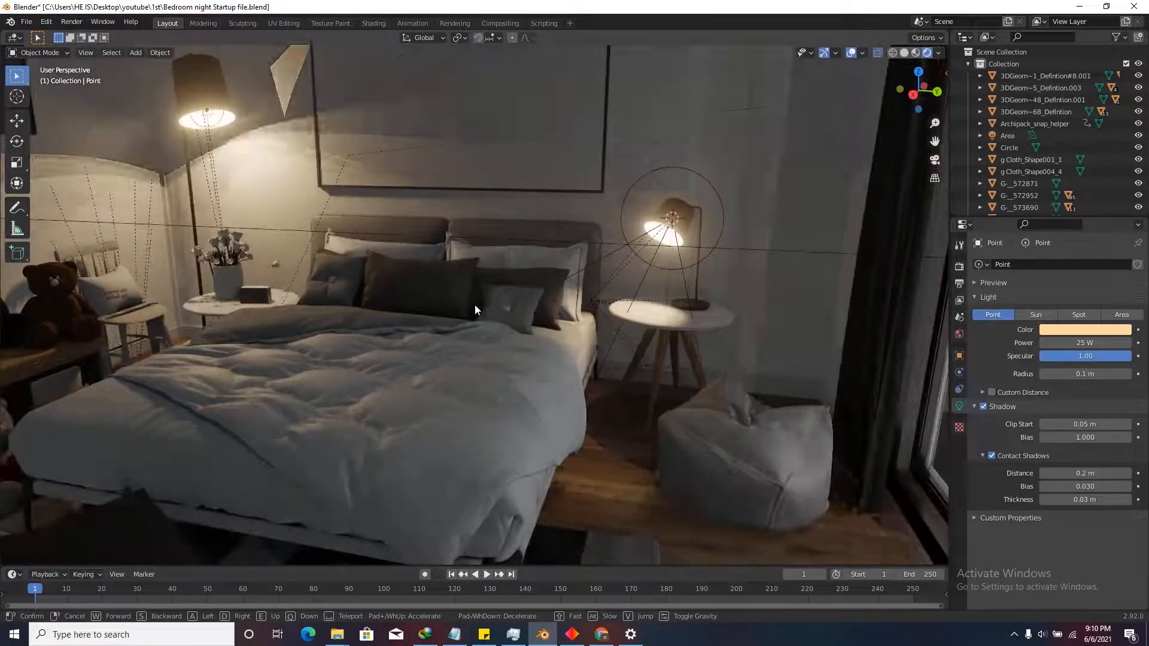
{"action": "left_click", "coordinate": [475, 304]}
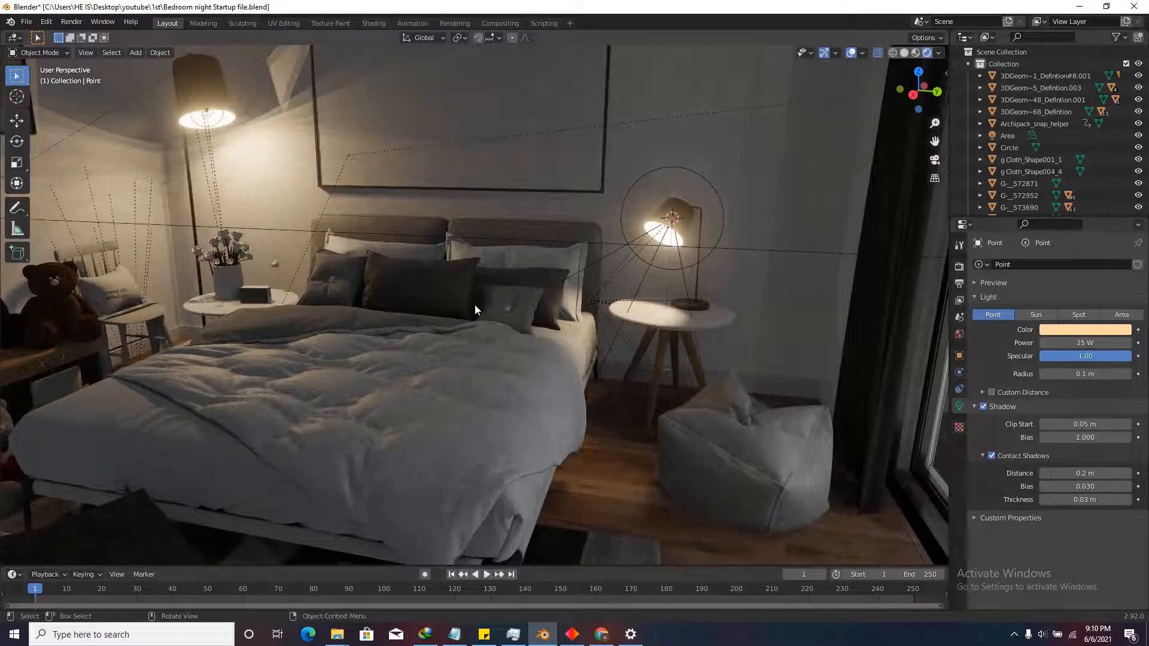
{"action": "key", "text": "shift+grave"}
{"action": "left_click", "coordinate": [476, 304]}
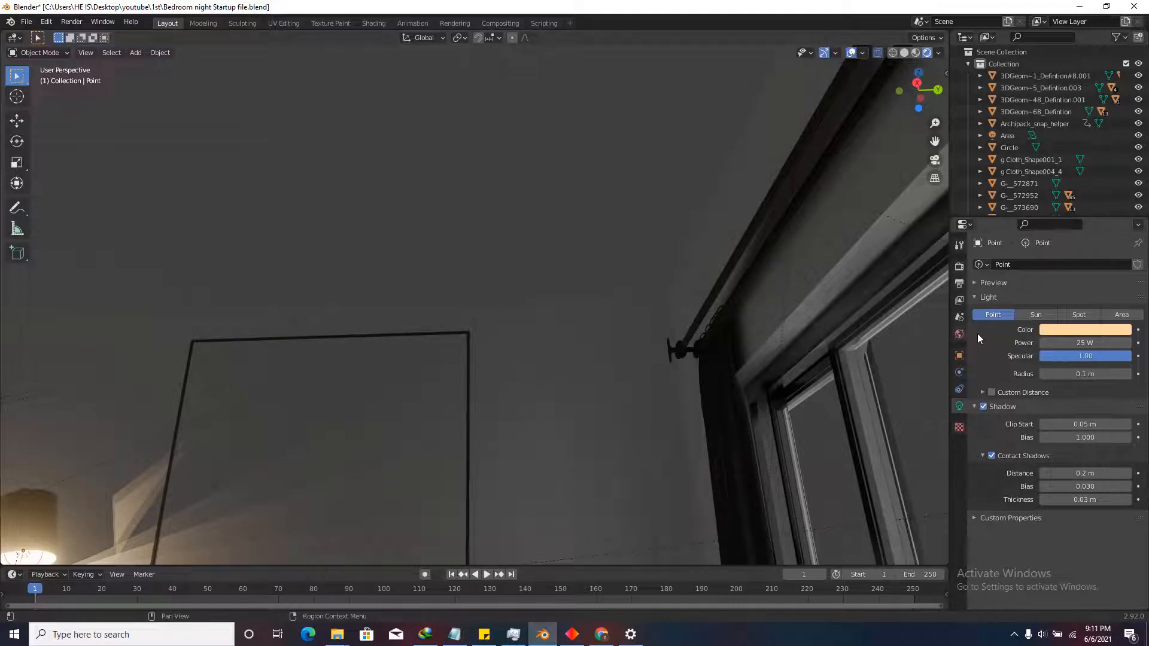
Set the World background strength to 0 and walk through the now-dark bedroom.
{"action": "left_click", "coordinate": [961, 334]}
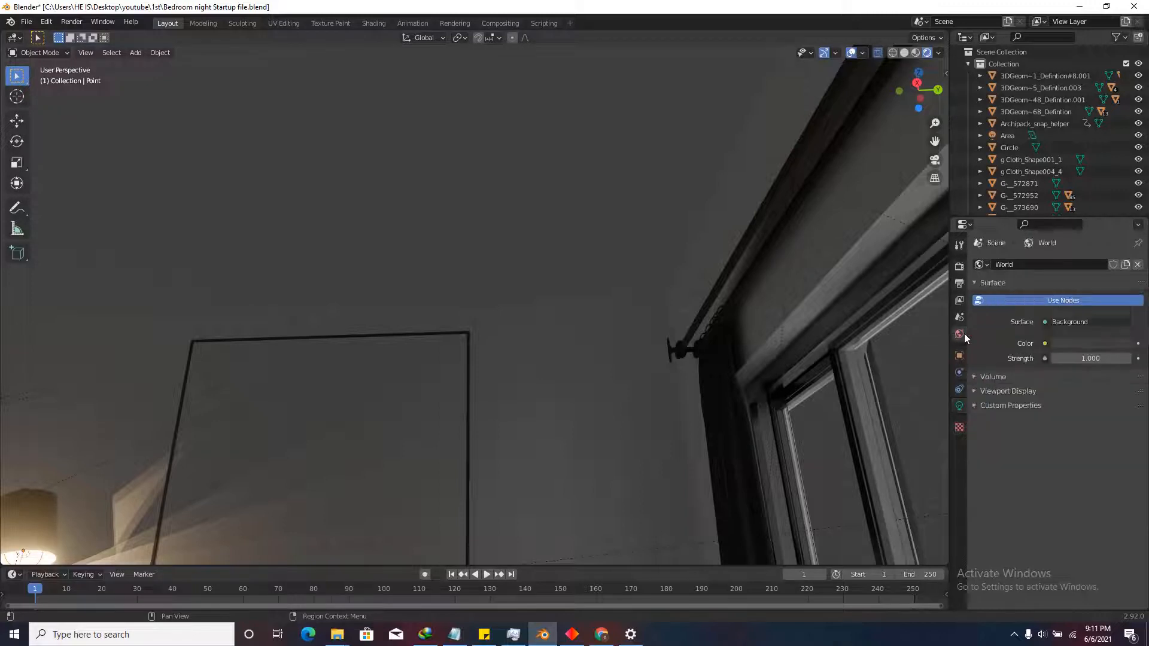
{"action": "left_click", "coordinate": [1094, 344]}
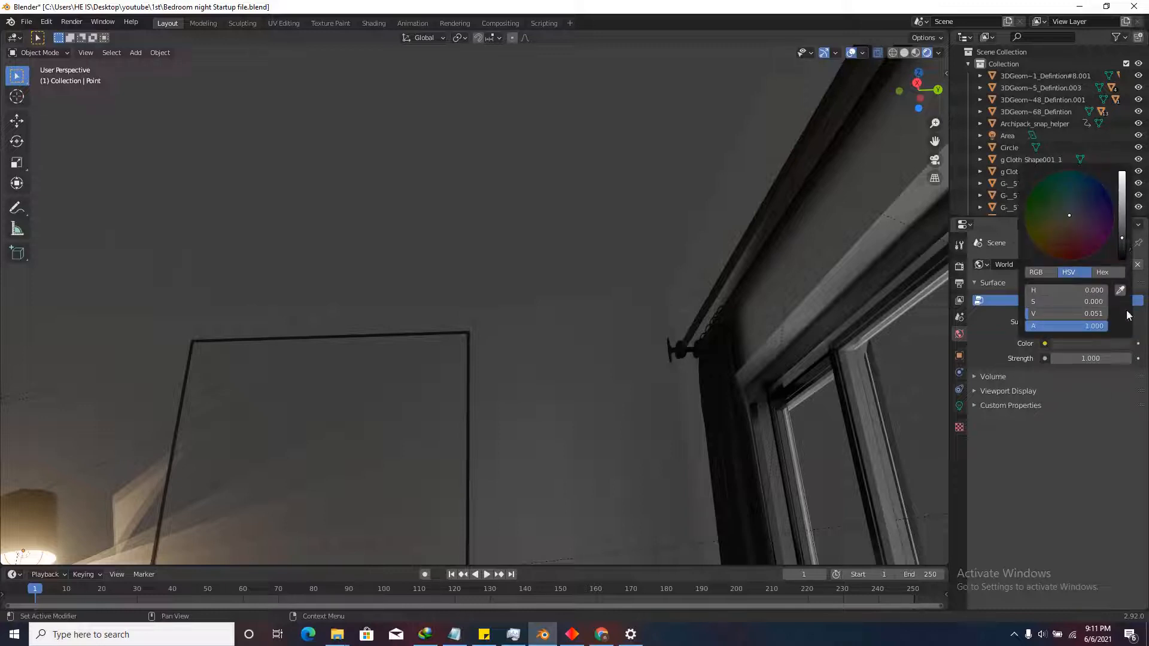
{"action": "left_click", "coordinate": [1094, 358]}
{"action": "type", "text": "0"}
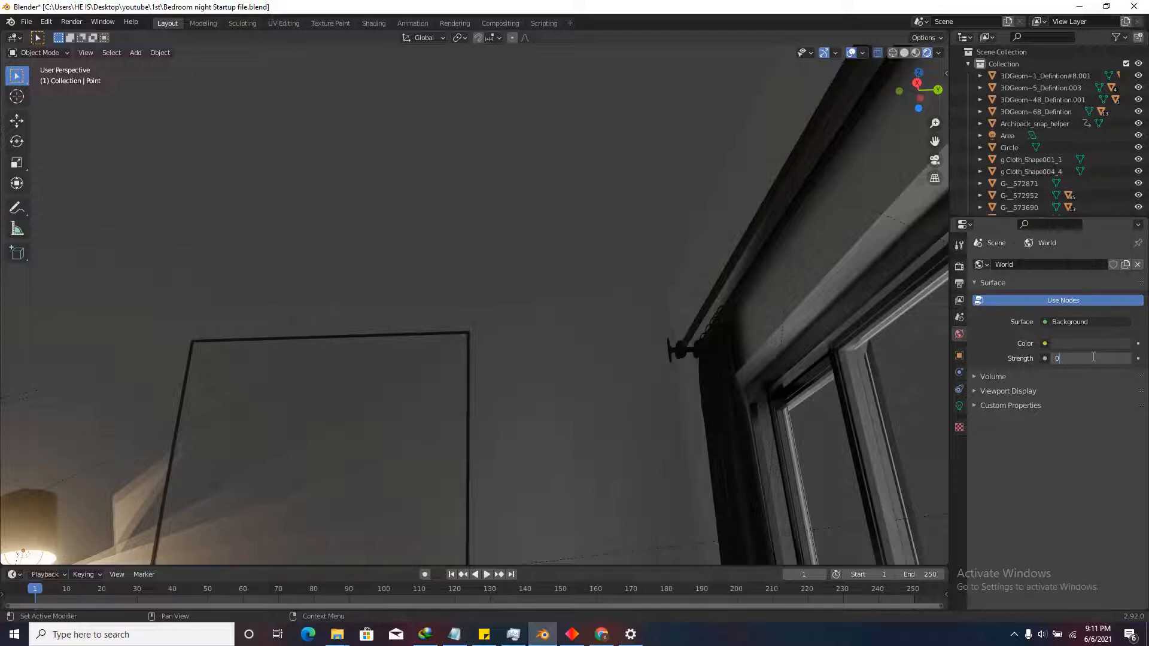
{"action": "key", "text": "Return"}
{"action": "key", "text": "shift+grave"}
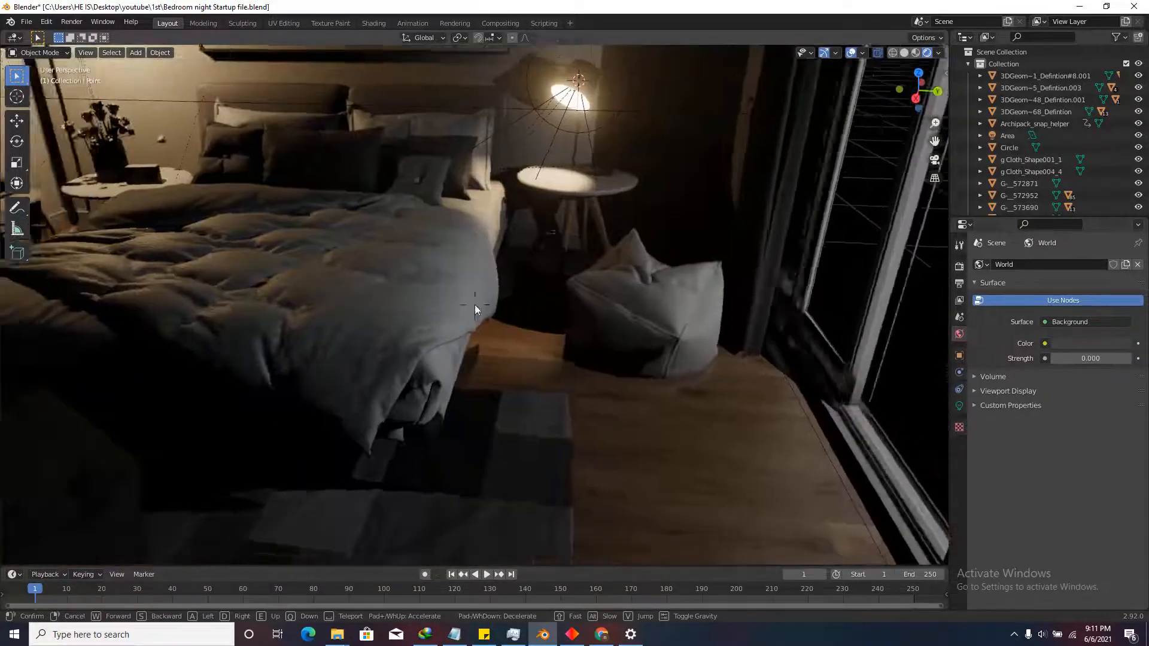
{"action": "key", "text": "s"}
{"action": "key", "text": "w"}
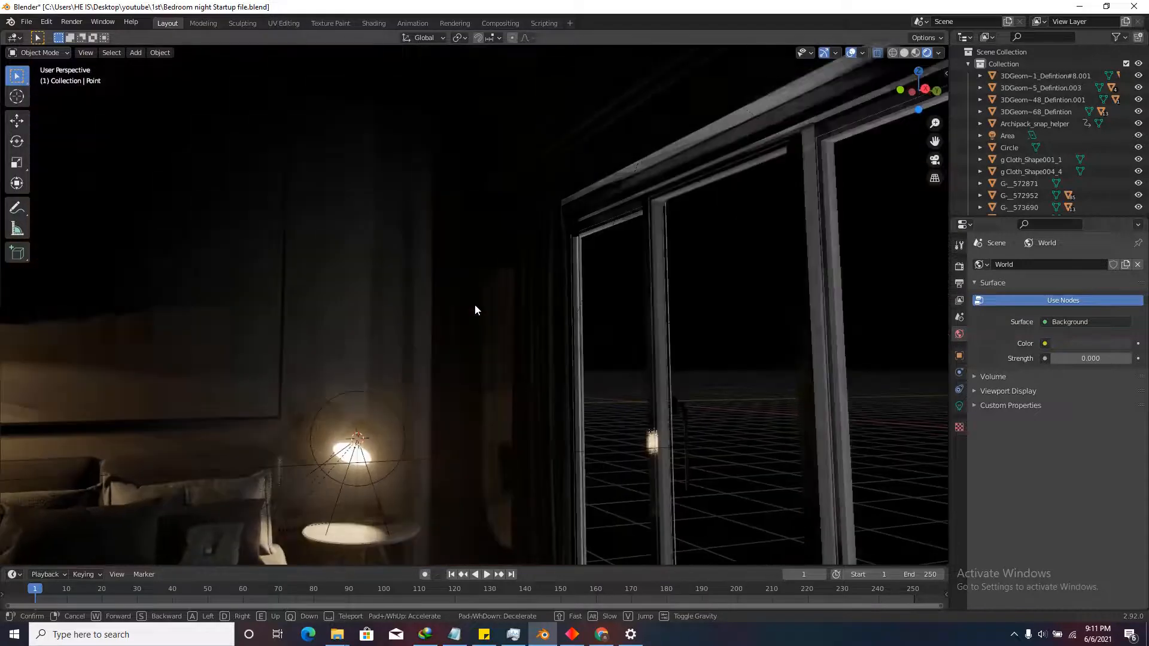
{"action": "left_click", "coordinate": [475, 305]}
{"action": "key", "text": "shift+grave"}
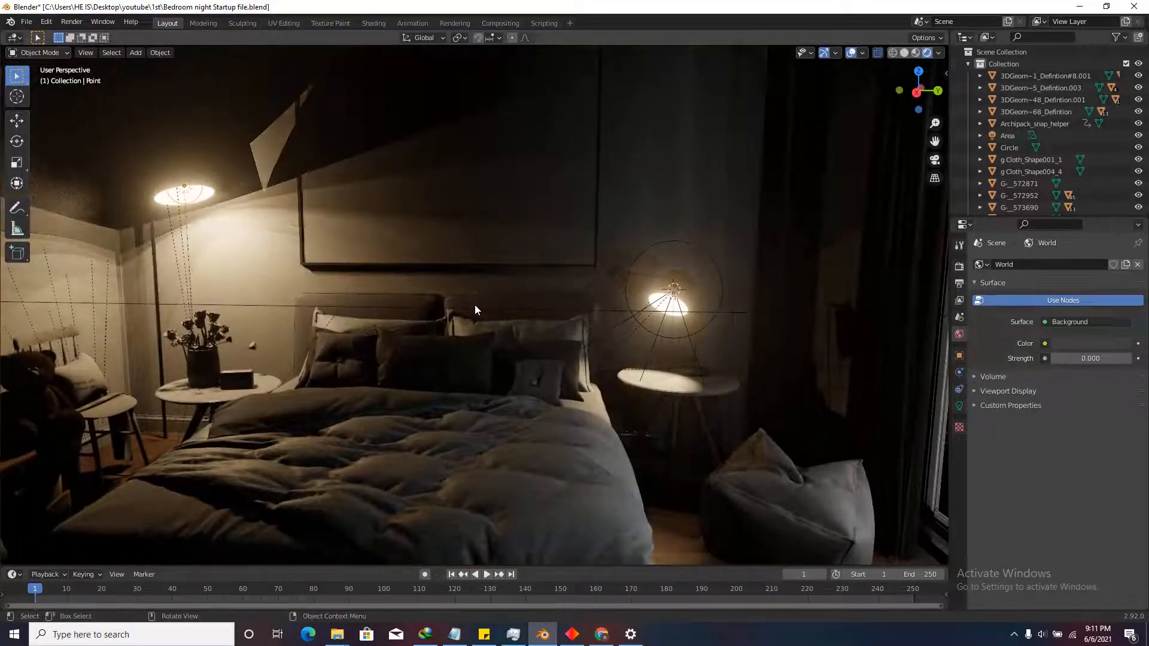
{"action": "left_click", "coordinate": [475, 304]}
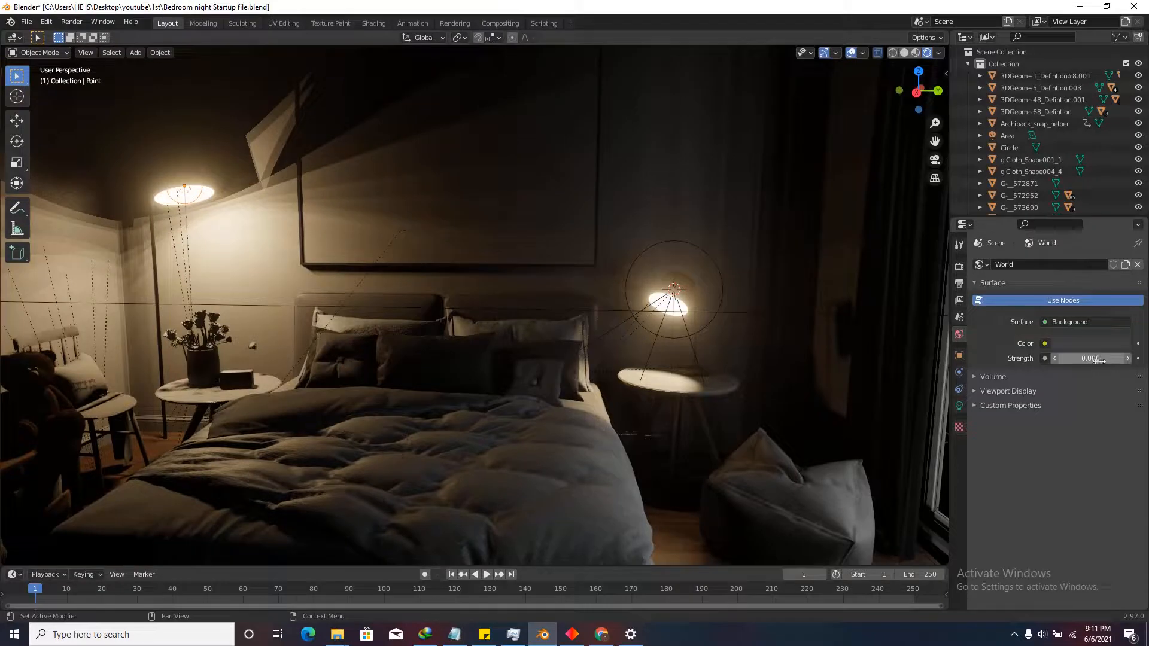
{"action": "key", "text": "shift+grave"}
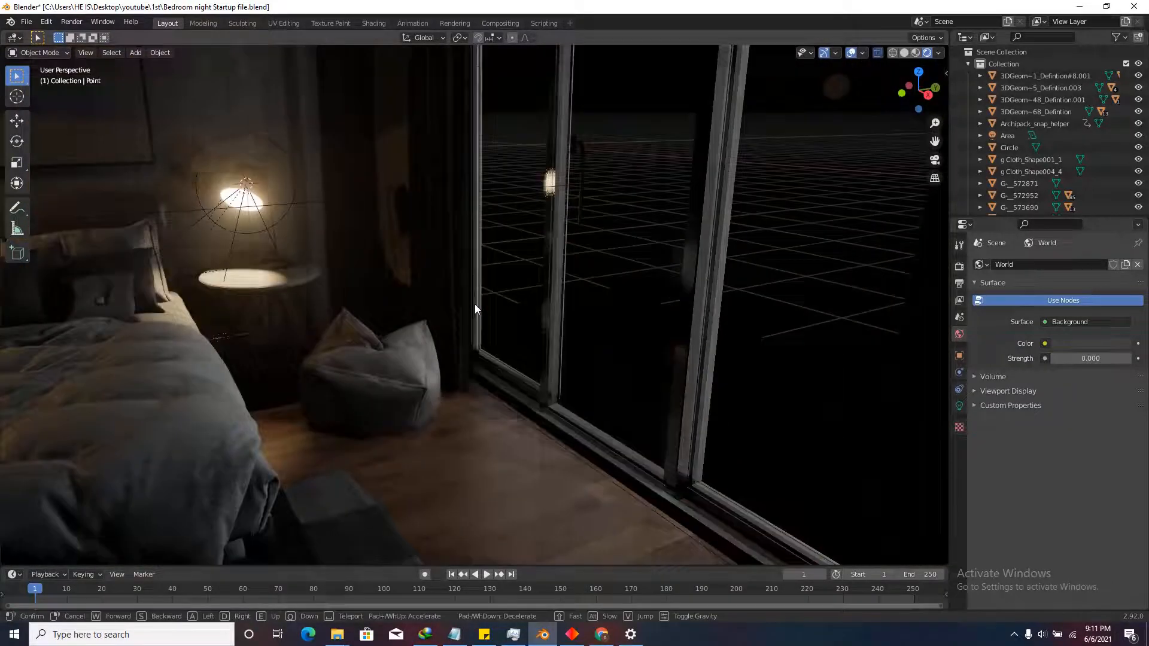
{"action": "left_click", "coordinate": [475, 309]}
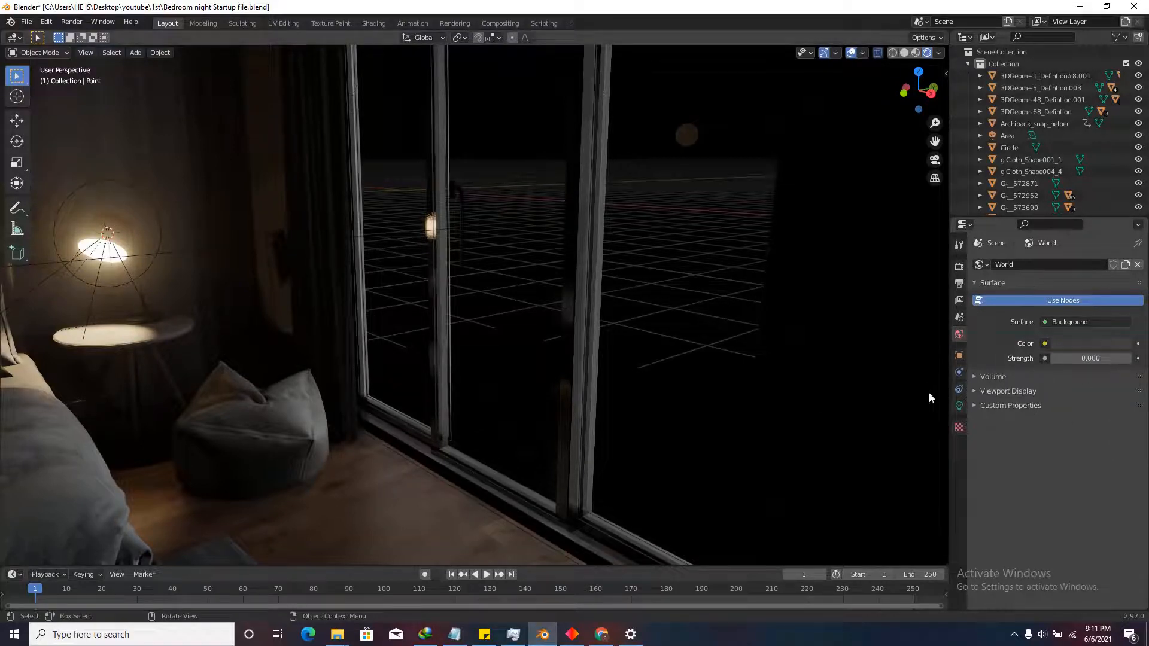
{"action": "key", "text": "shift+grave"}
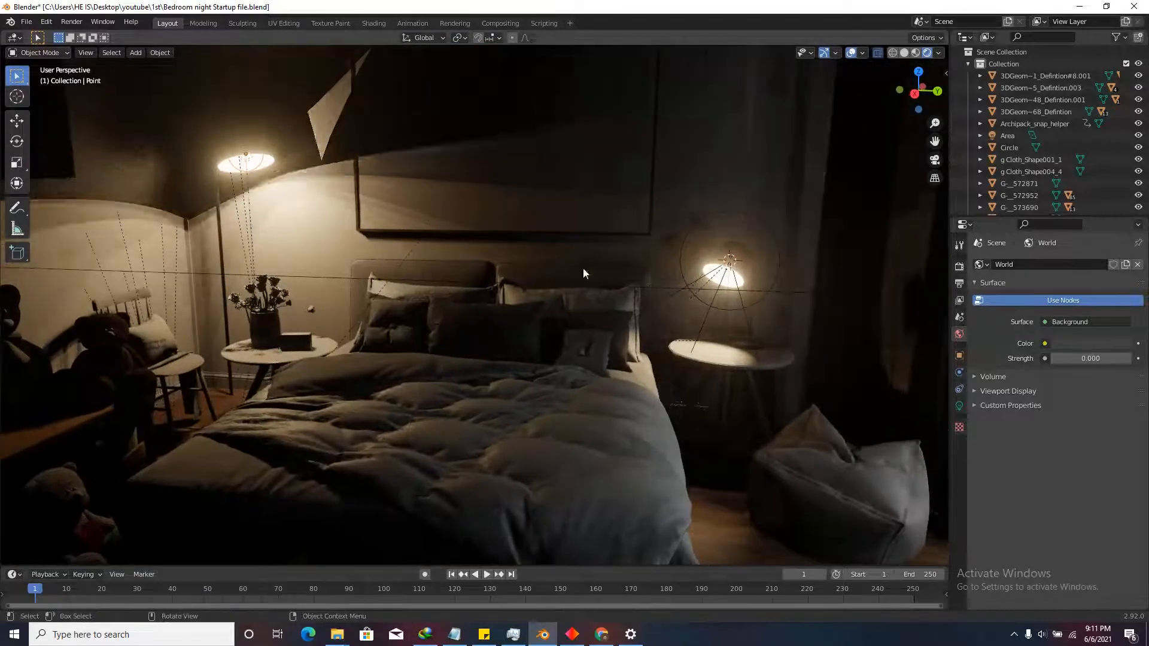
{"action": "left_click", "coordinate": [675, 285]}
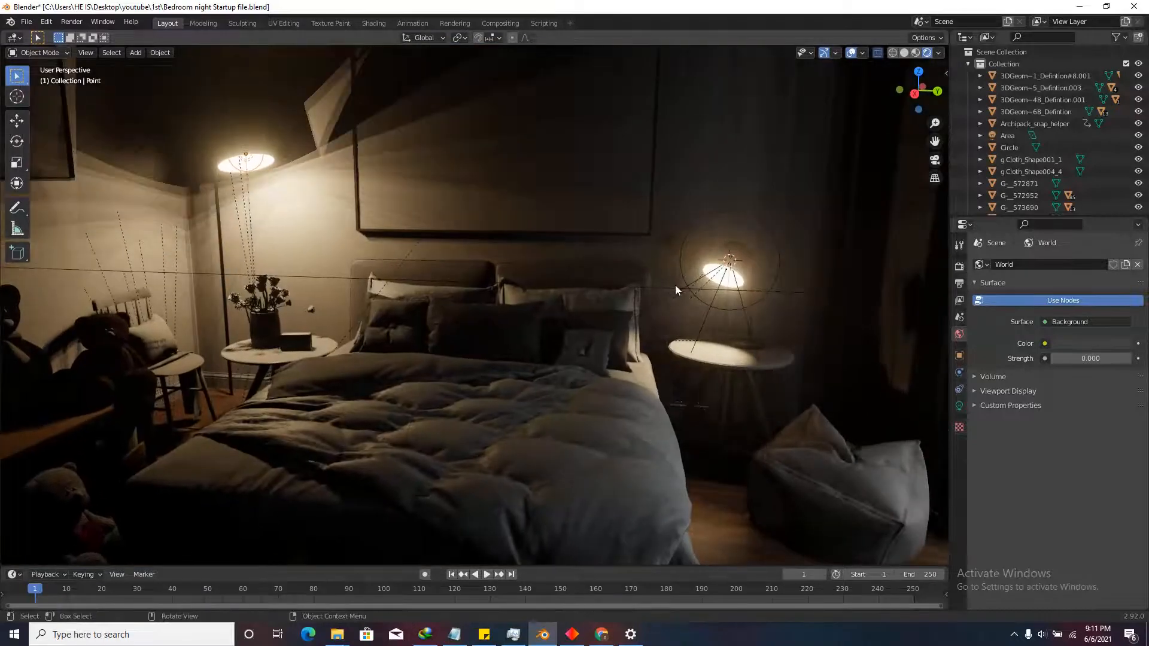
{"action": "left_click", "coordinate": [709, 304]}
Raise the bedside spot light's power to 30 W.
{"action": "left_click", "coordinate": [959, 406]}
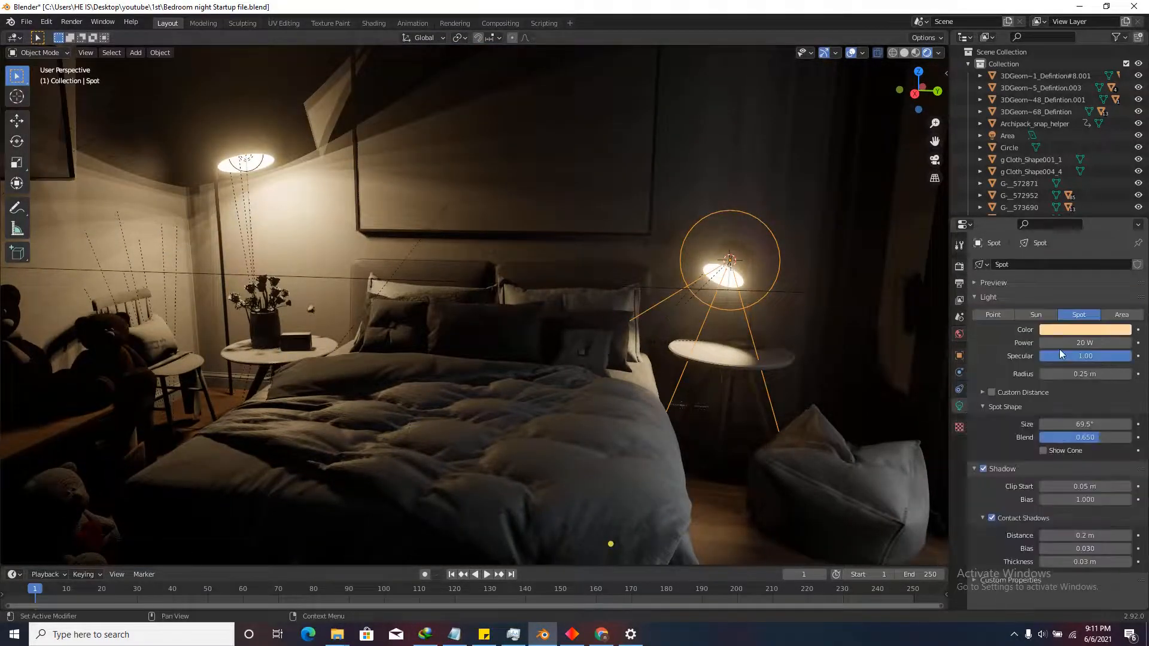
{"action": "left_click", "coordinate": [1082, 343]}
{"action": "type", "text": "30"}
{"action": "key", "text": "Return"}
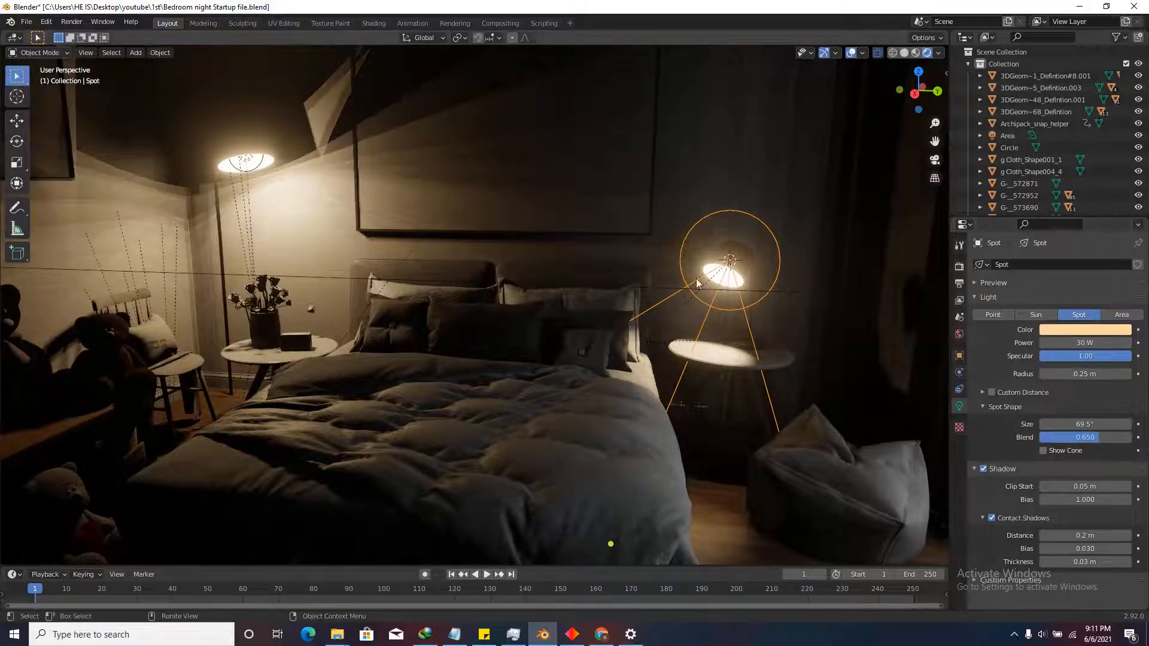
Orbit the view down and switch to Top Orthographic looking straight onto the bedroom.
{"action": "key", "text": "shift+grave"}
{"action": "left_click", "coordinate": [475, 305]}
{"action": "scroll", "coordinate": [579, 390], "scroll_direction": "down", "scroll_amount": 2}
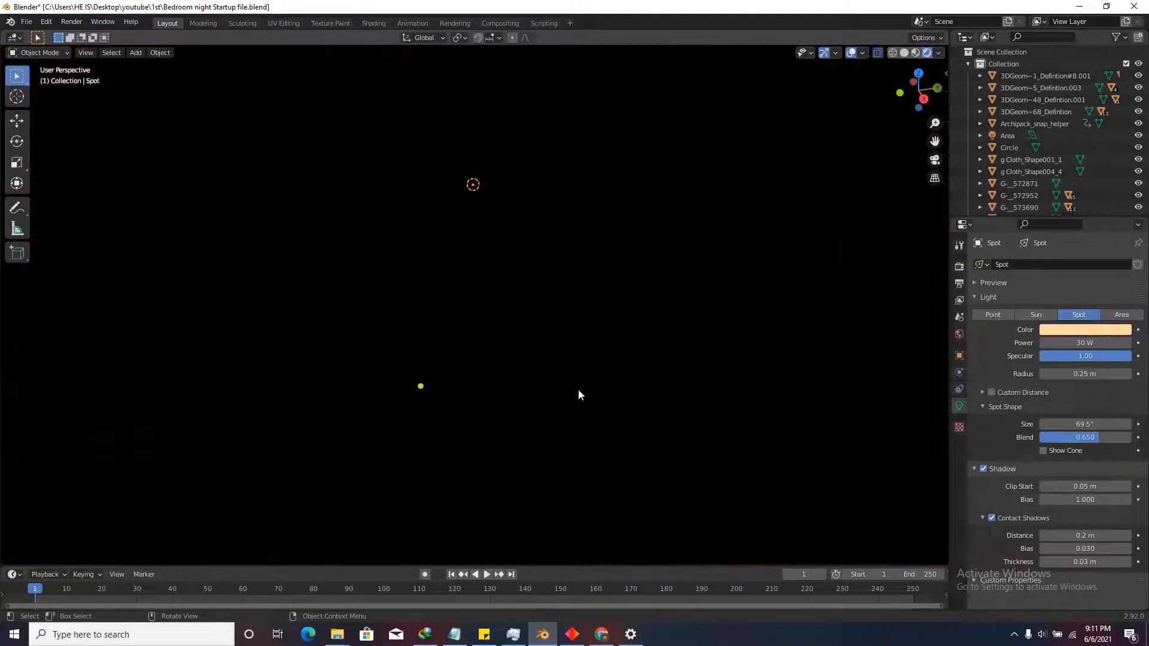
{"action": "scroll", "coordinate": [578, 389], "scroll_direction": "down", "scroll_amount": 3}
{"action": "scroll", "coordinate": [543, 256], "scroll_direction": "down", "scroll_amount": 3}
{"action": "middle_click_drag", "start_coordinate": [542, 299], "coordinate": [538, 340]}
{"action": "scroll", "coordinate": [521, 335], "scroll_direction": "up", "scroll_amount": 3}
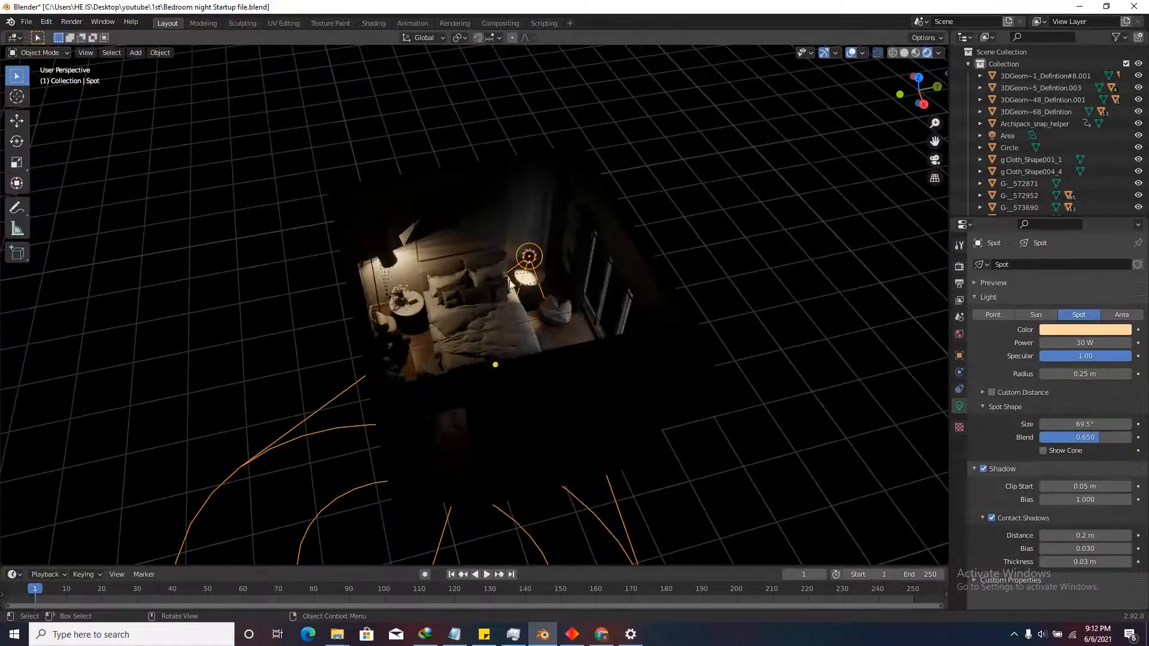
{"action": "left_click", "coordinate": [919, 77]}
{"action": "scroll", "coordinate": [599, 329], "scroll_direction": "up", "scroll_amount": 6}
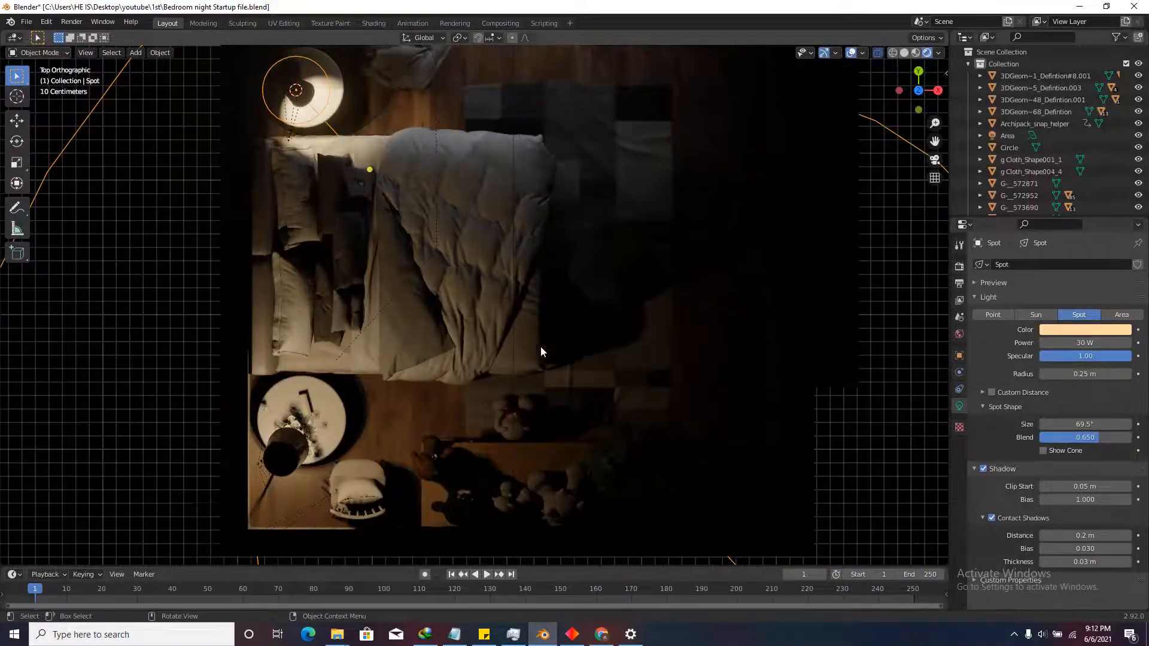
{"action": "scroll", "coordinate": [443, 368], "scroll_direction": "down", "scroll_amount": 5}
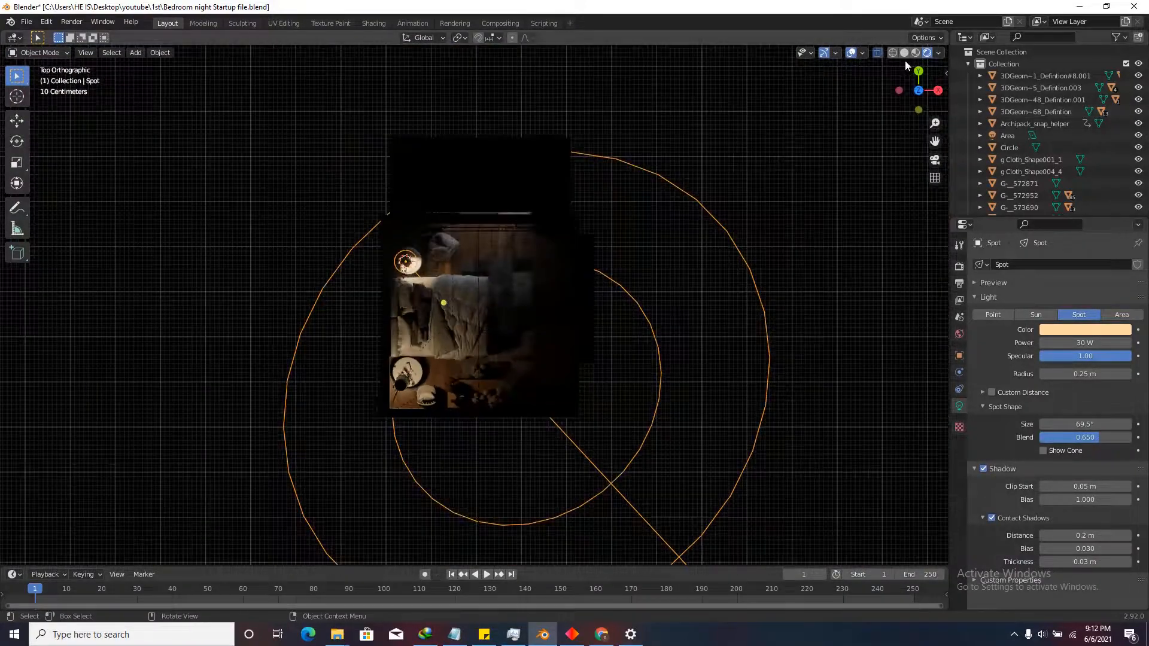
Change viewport shading from Rendered to Solid and turn off X-ray.
{"action": "left_click", "coordinate": [904, 53]}
{"action": "scroll", "coordinate": [483, 316], "scroll_direction": "up", "scroll_amount": 5}
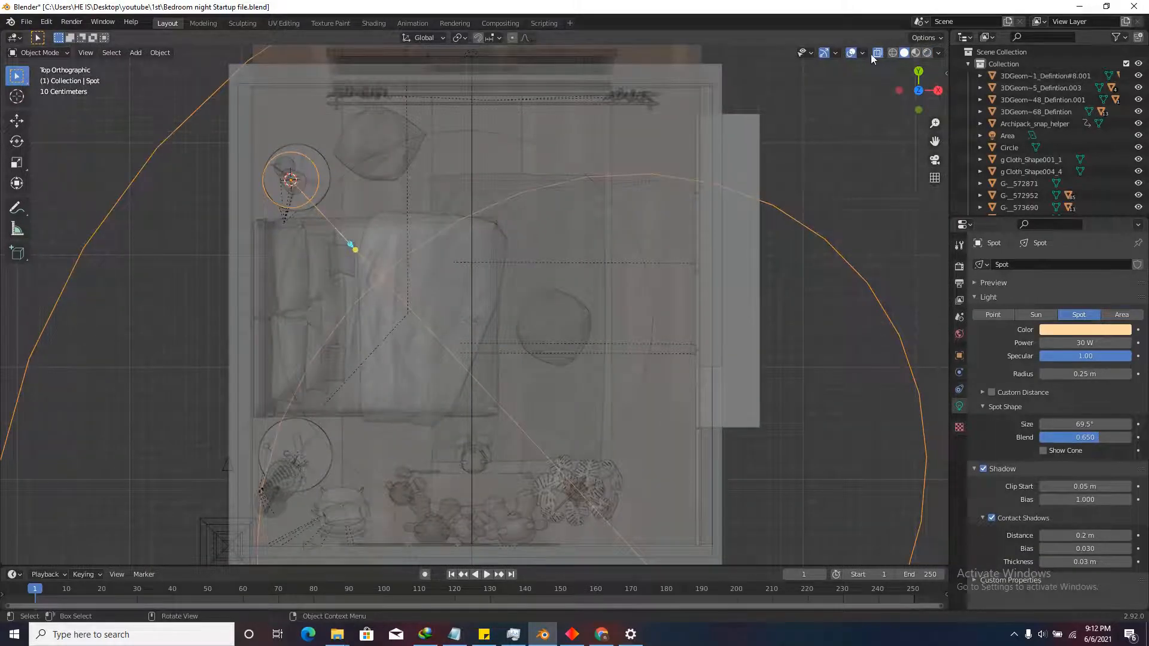
{"action": "left_click", "coordinate": [876, 53]}
{"action": "scroll", "coordinate": [512, 325], "scroll_direction": "down", "scroll_amount": 3}
{"action": "scroll", "coordinate": [495, 323], "scroll_direction": "up", "scroll_amount": 3}
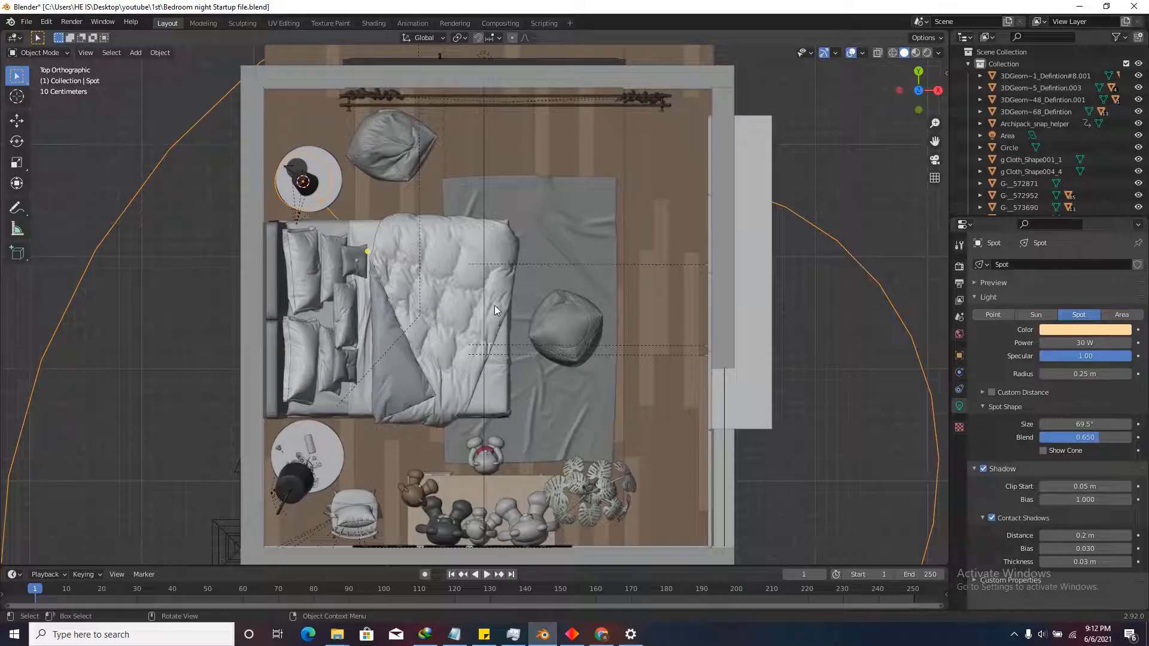
{"action": "scroll", "coordinate": [327, 216], "scroll_direction": "down", "scroll_amount": 3}
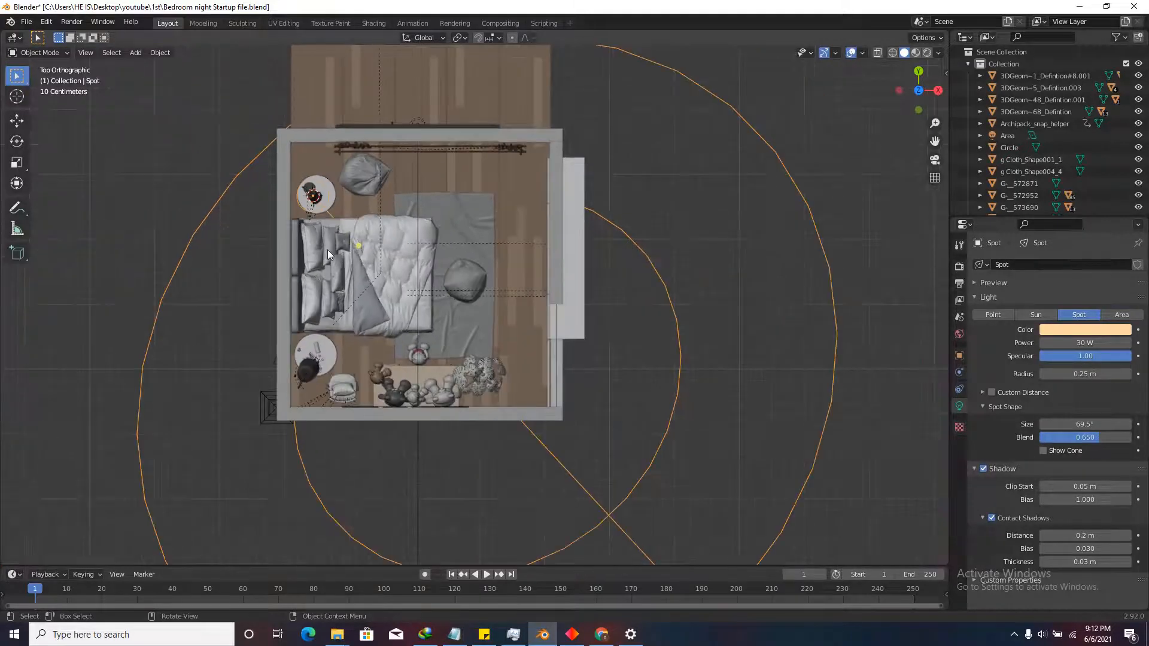
{"action": "scroll", "coordinate": [755, 373], "scroll_direction": "down", "scroll_amount": 3}
{"action": "scroll", "coordinate": [552, 342], "scroll_direction": "up", "scroll_amount": 4}
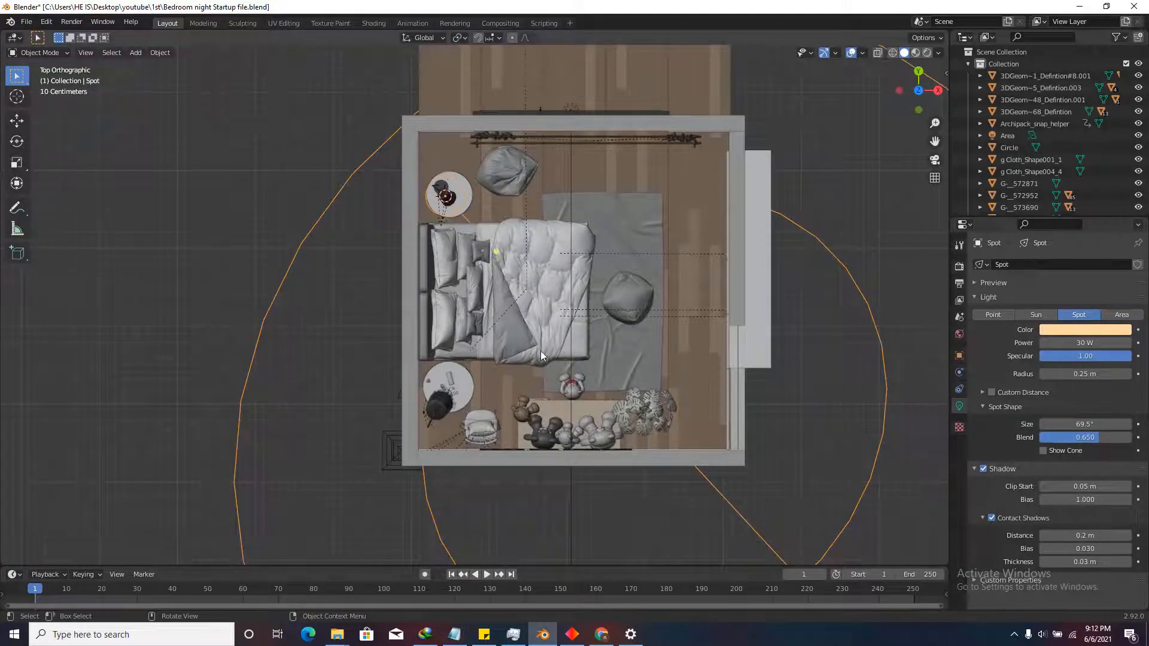
{"action": "scroll", "coordinate": [557, 323], "scroll_direction": "down", "scroll_amount": 1}
{"action": "scroll", "coordinate": [577, 313], "scroll_direction": "up", "scroll_amount": 3}
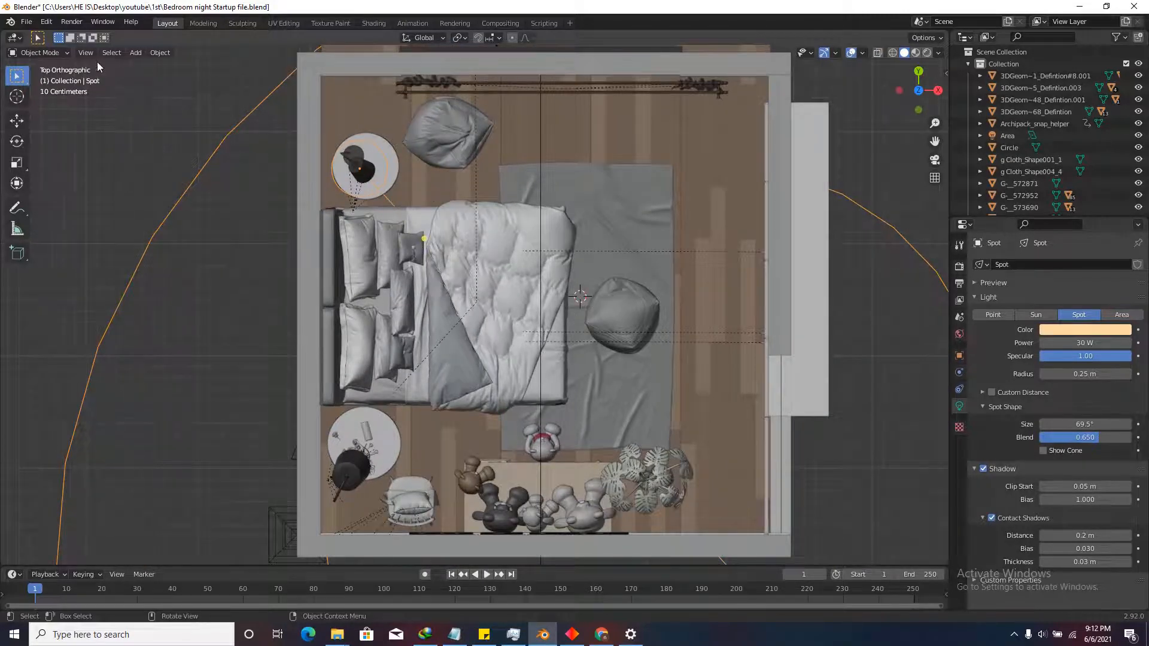
Add an Irradiance Volume light probe and place it over the bed area.
{"action": "left_click", "coordinate": [136, 53]}
{"action": "mouse_move", "coordinate": [173, 215]}
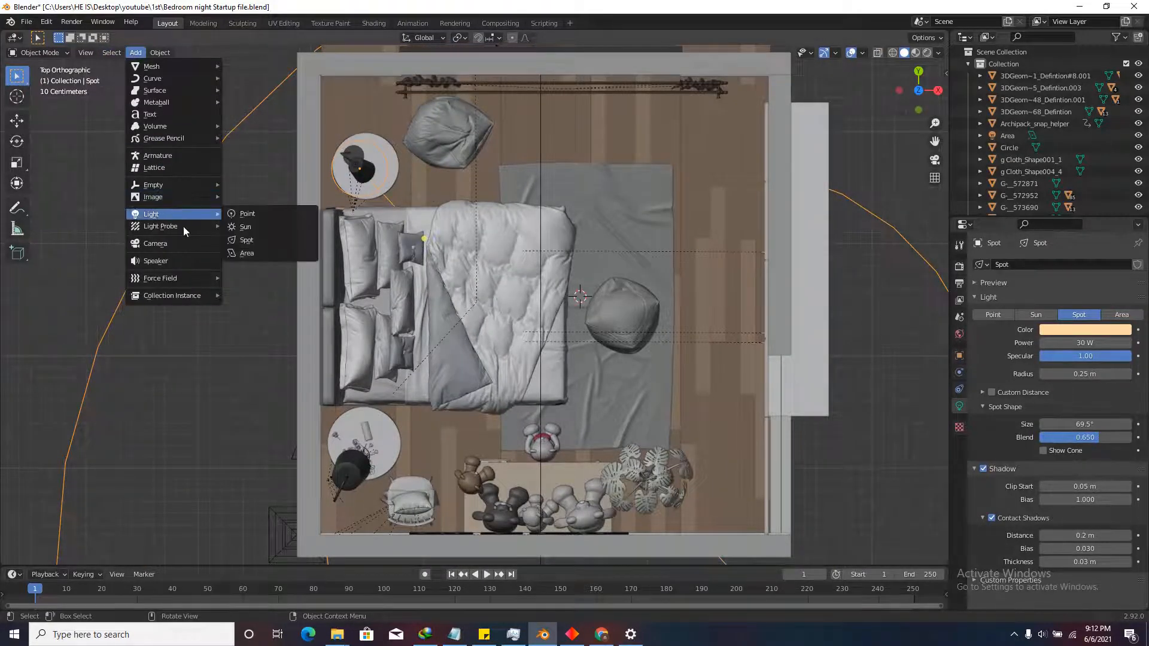
{"action": "left_click", "coordinate": [257, 252]}
{"action": "scroll", "coordinate": [519, 392], "scroll_direction": "down", "scroll_amount": 4}
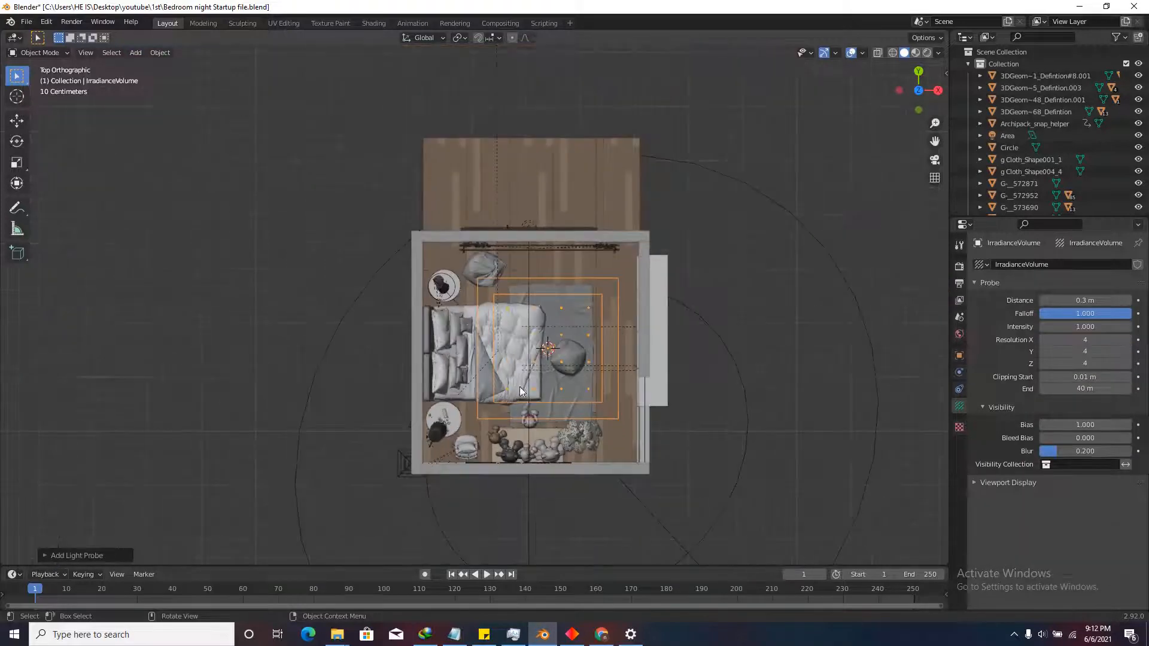
{"action": "key", "text": "g"}
{"action": "left_click", "coordinate": [562, 396]}
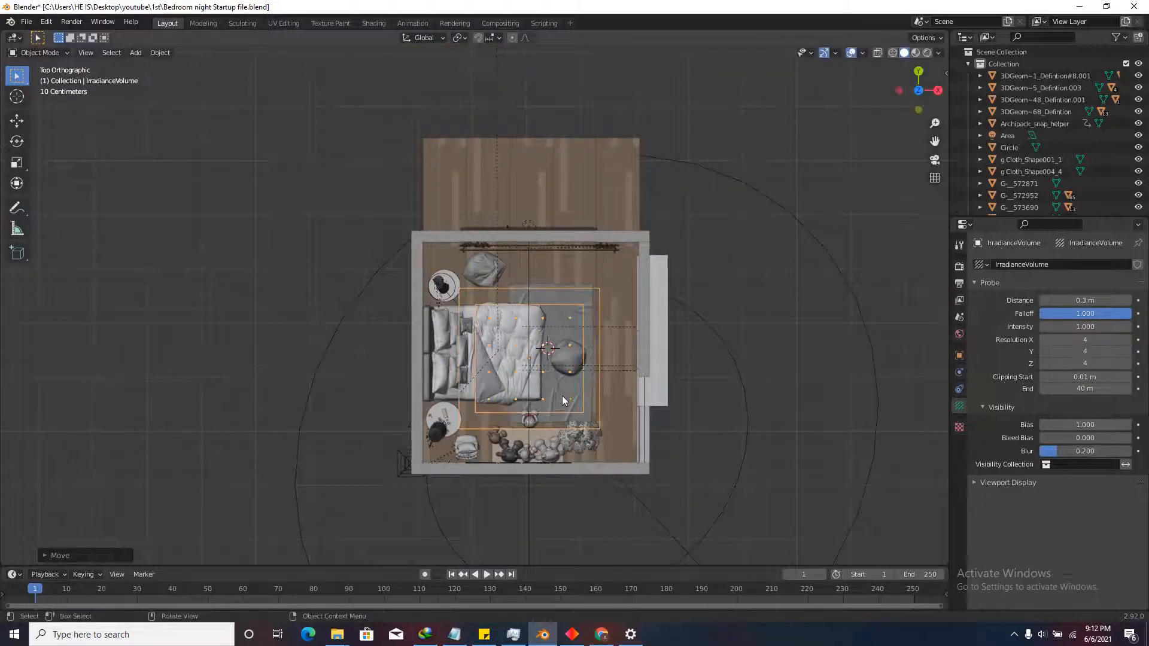
Widen the irradiance volume along X and stretch it along Y across the room.
{"action": "key", "text": "s"}
{"action": "key", "text": "x"}
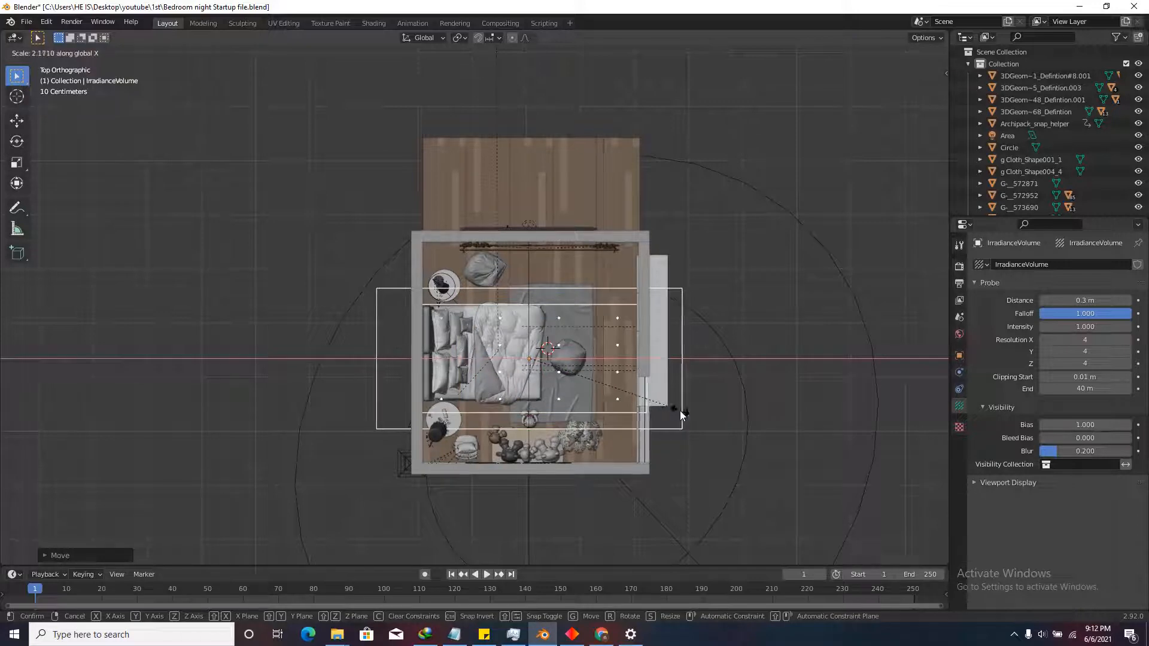
{"action": "left_click", "coordinate": [685, 422]}
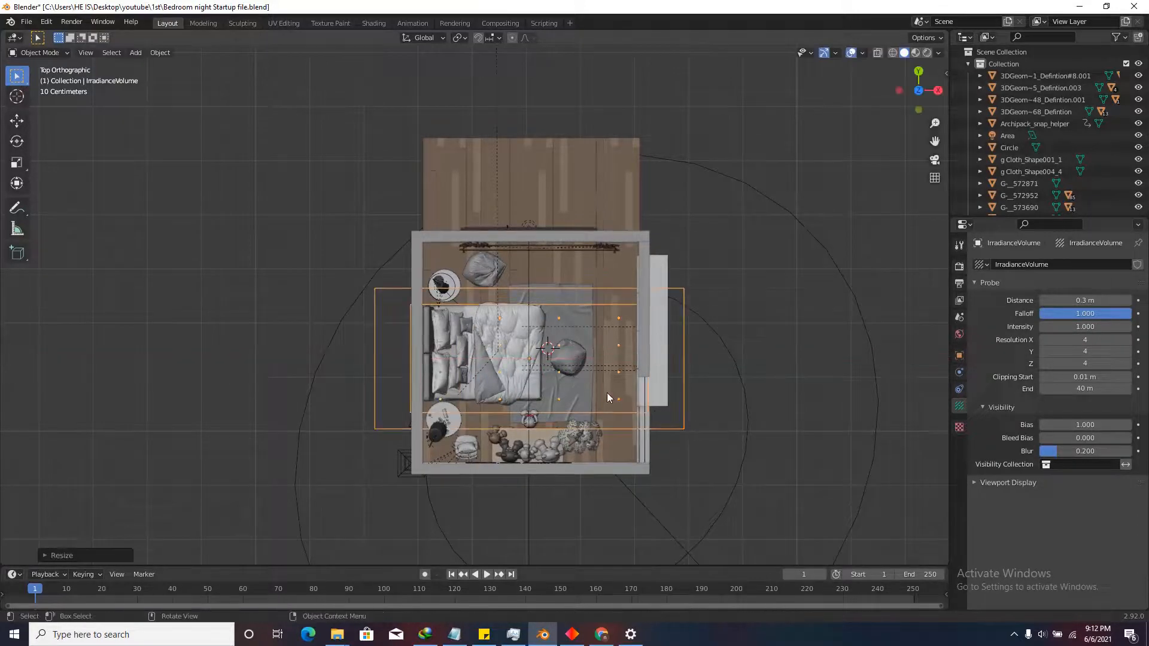
{"action": "key", "text": "s"}
{"action": "key", "text": "y"}
{"action": "left_click", "coordinate": [850, 462]}
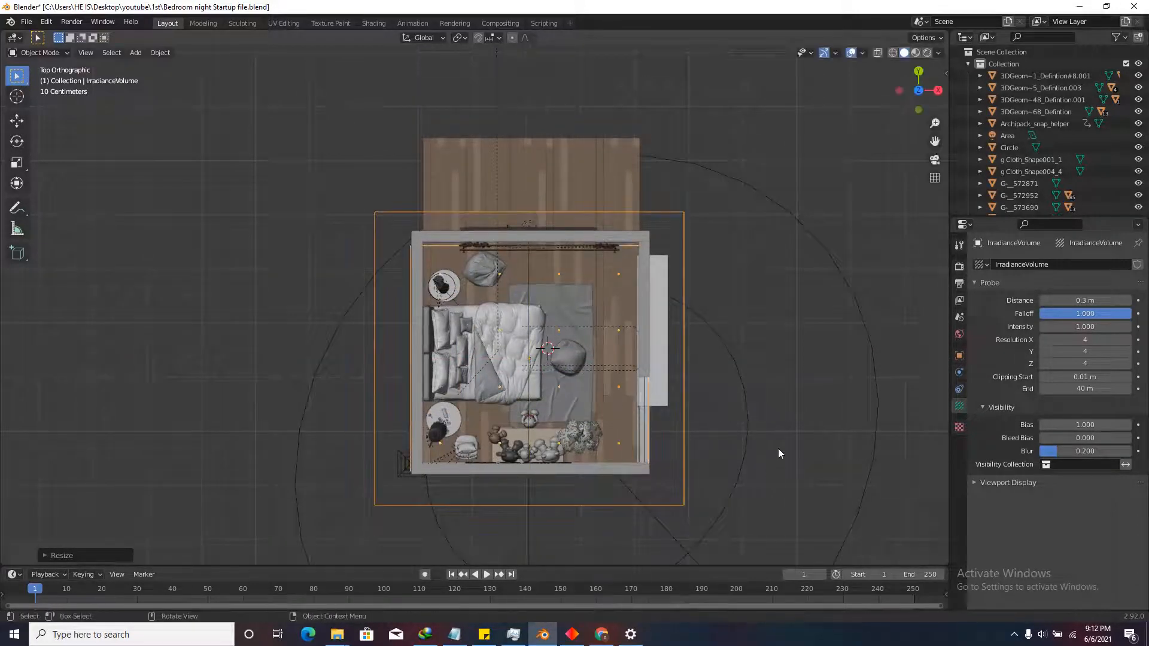
{"action": "key", "text": "s"}
{"action": "key", "text": "y"}
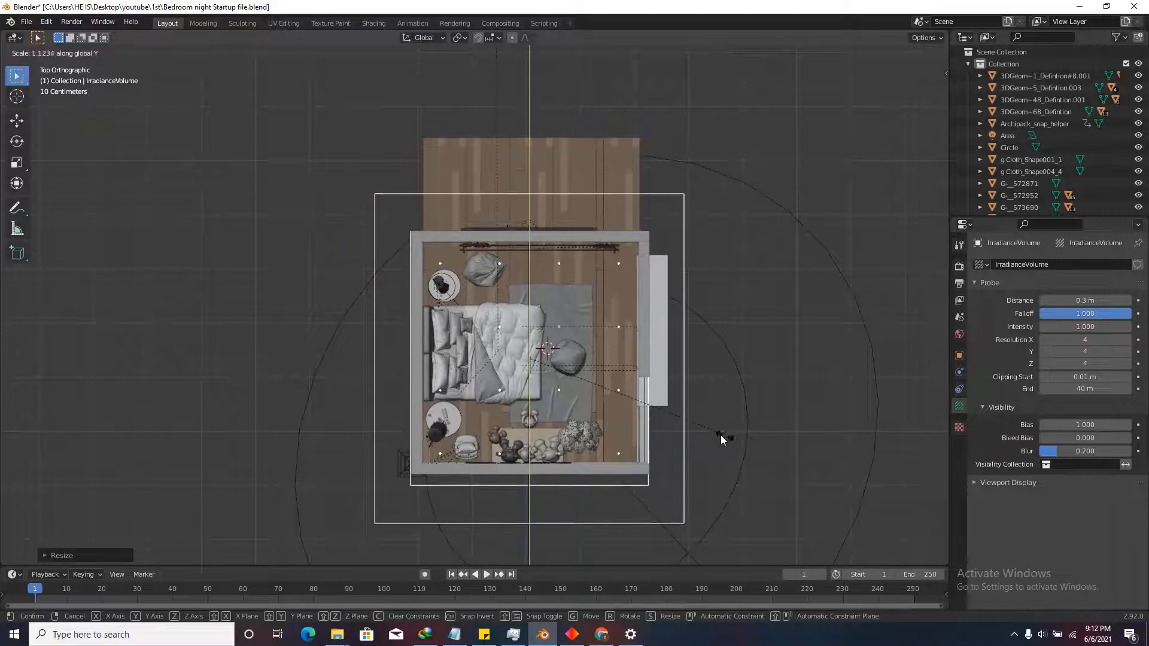
{"action": "left_click", "coordinate": [579, 375]}
Shift the volume along Y and resize its depth to fit the room.
{"action": "key", "text": "g"}
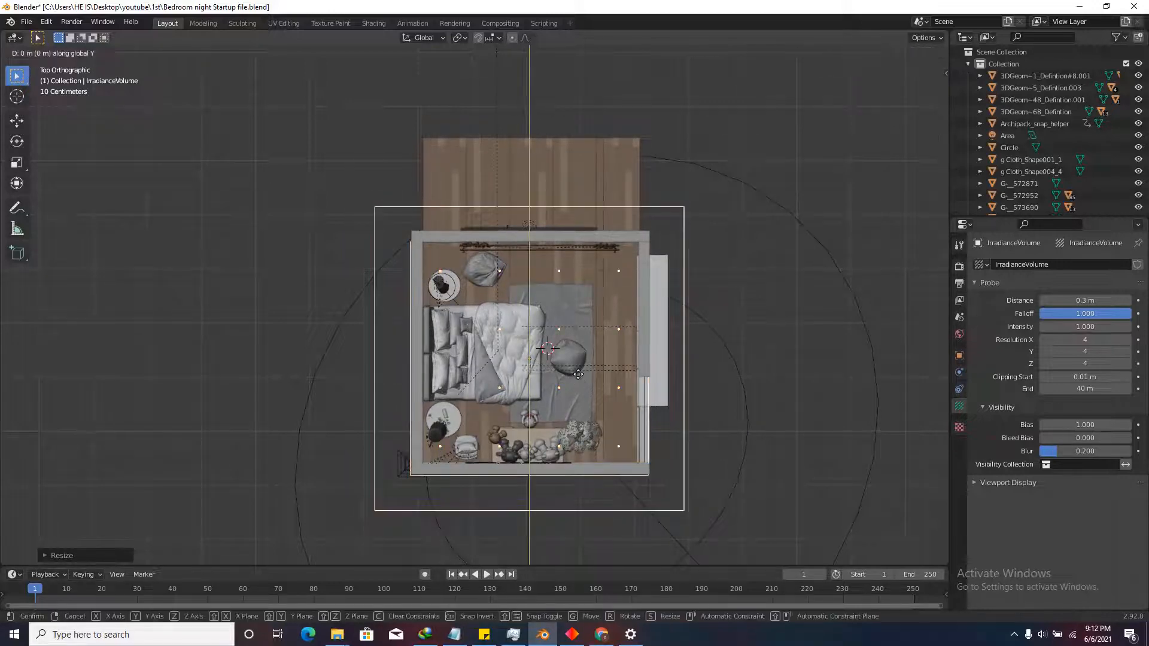
{"action": "key", "text": "y"}
{"action": "left_click", "coordinate": [601, 323]}
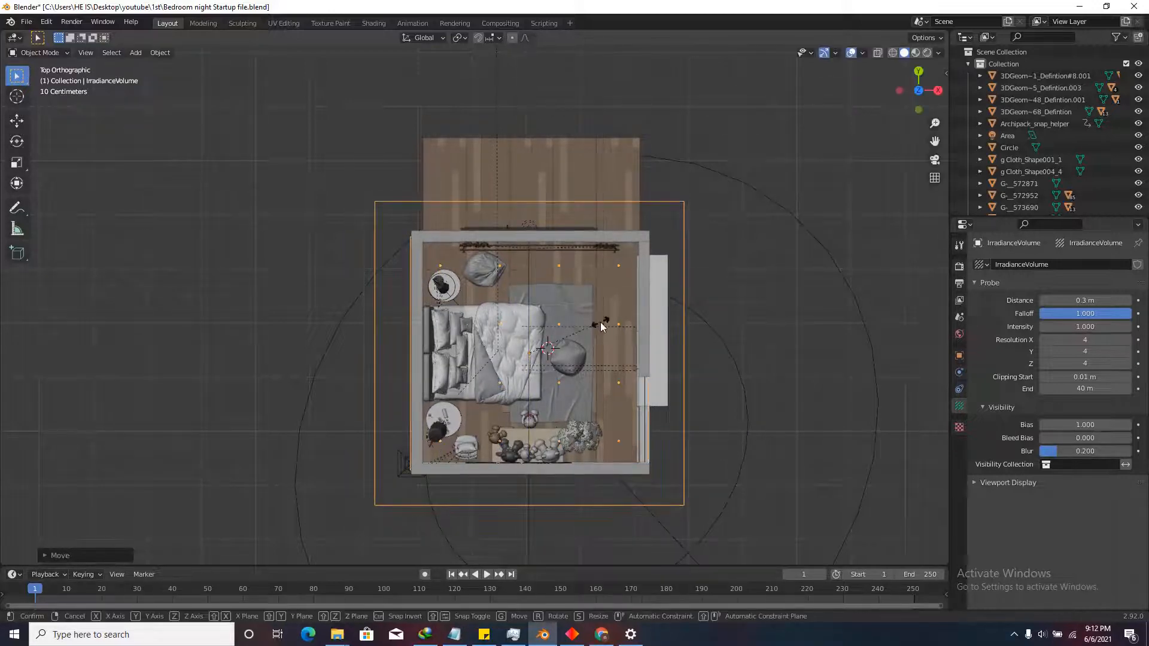
{"action": "key", "text": "s"}
{"action": "key", "text": "y"}
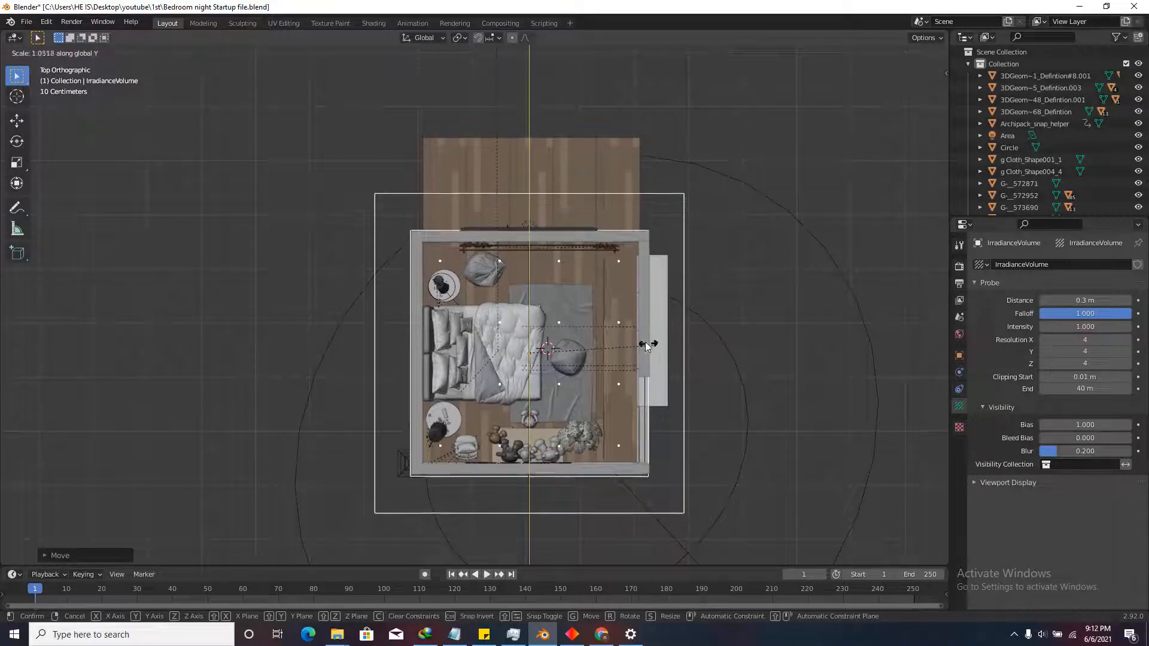
{"action": "left_click", "coordinate": [634, 340]}
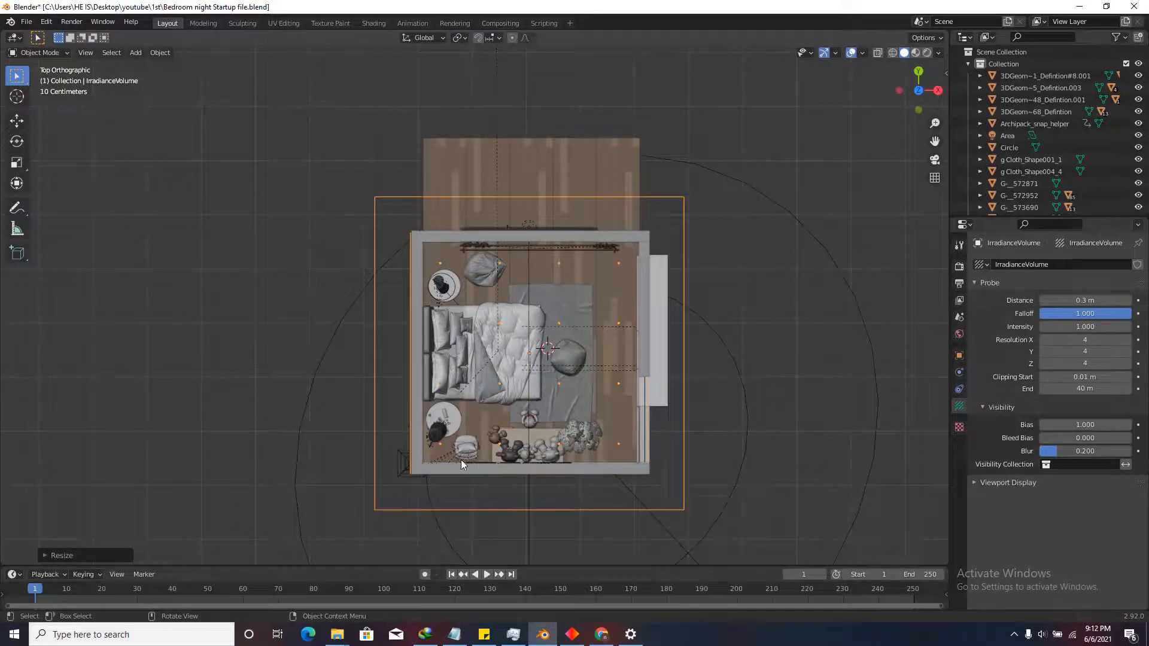
In front view, raise the volume into the room and scale its height to the walls.
{"action": "scroll", "coordinate": [462, 460], "scroll_direction": "up", "scroll_amount": 1}
{"action": "middle_click_drag", "start_coordinate": [464, 460], "coordinate": [491, 284]}
{"action": "left_click", "coordinate": [917, 100]}
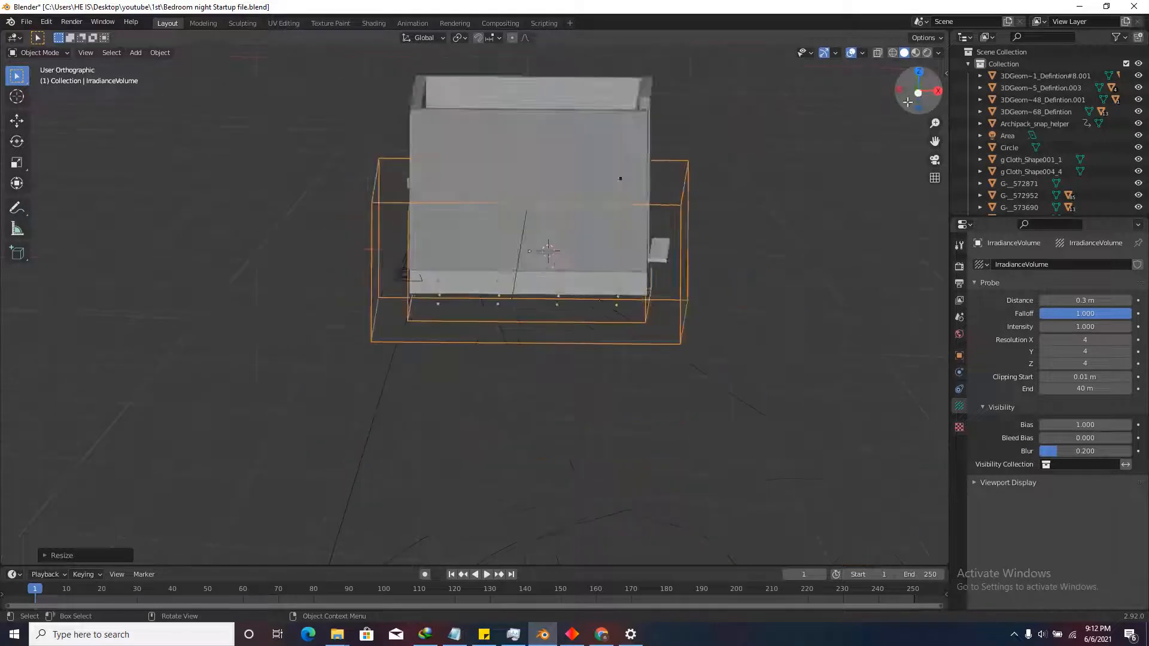
{"action": "scroll", "coordinate": [575, 203], "scroll_direction": "up", "scroll_amount": 1}
{"action": "scroll", "coordinate": [573, 220], "scroll_direction": "down", "scroll_amount": 2}
{"action": "key", "text": "g"}
{"action": "key", "text": "z"}
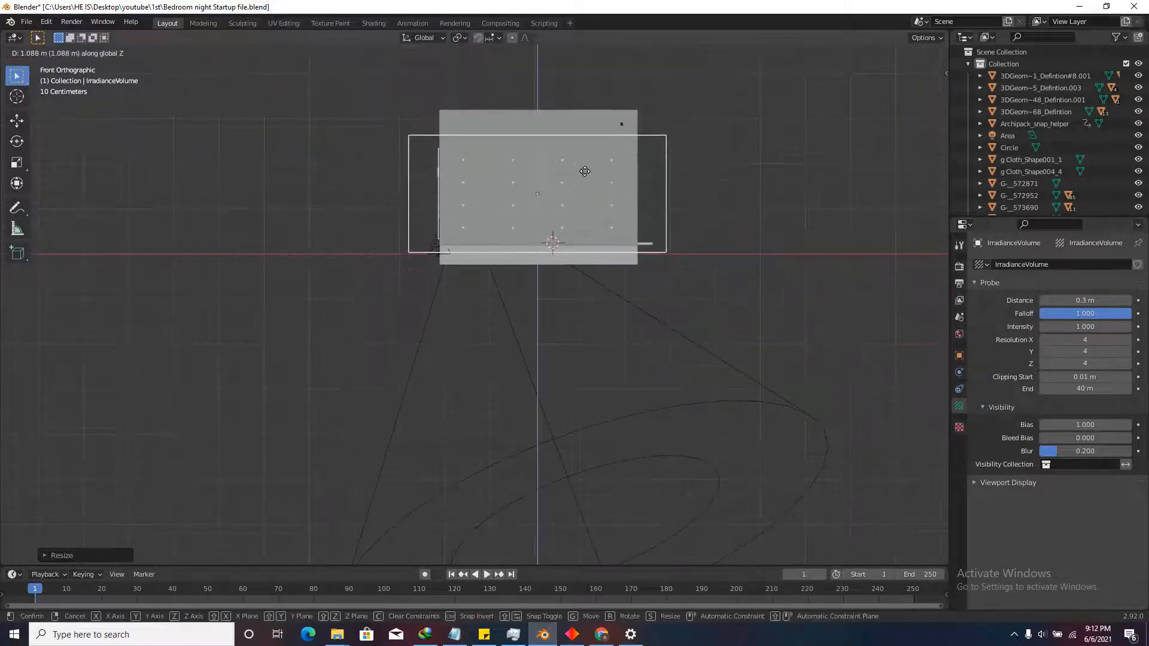
{"action": "left_click", "coordinate": [584, 151]}
{"action": "scroll", "coordinate": [591, 160], "scroll_direction": "up", "scroll_amount": 1}
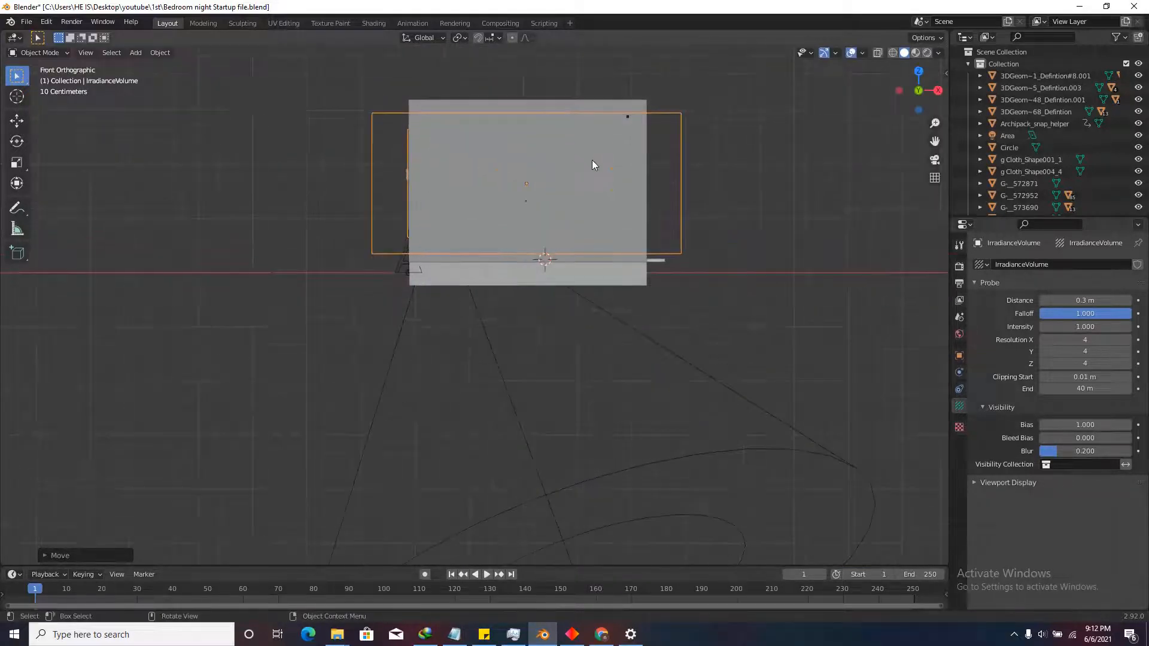
{"action": "scroll", "coordinate": [592, 160], "scroll_direction": "up", "scroll_amount": 2}
{"action": "key", "text": "s"}
{"action": "key", "text": "z"}
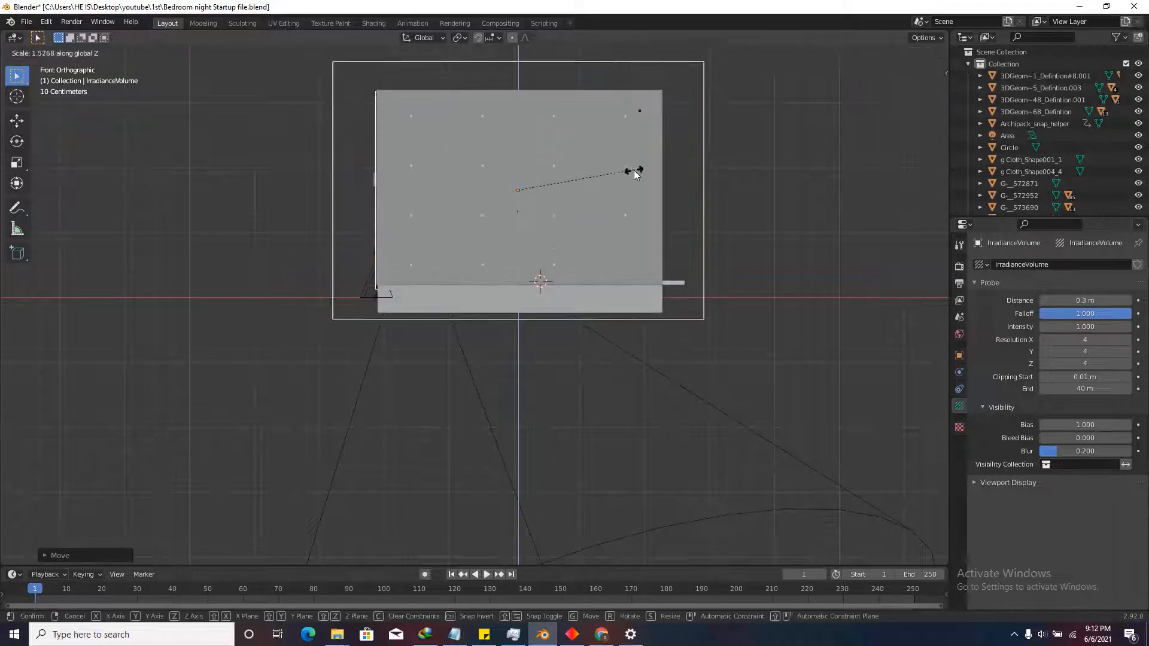
{"action": "left_click", "coordinate": [622, 165]}
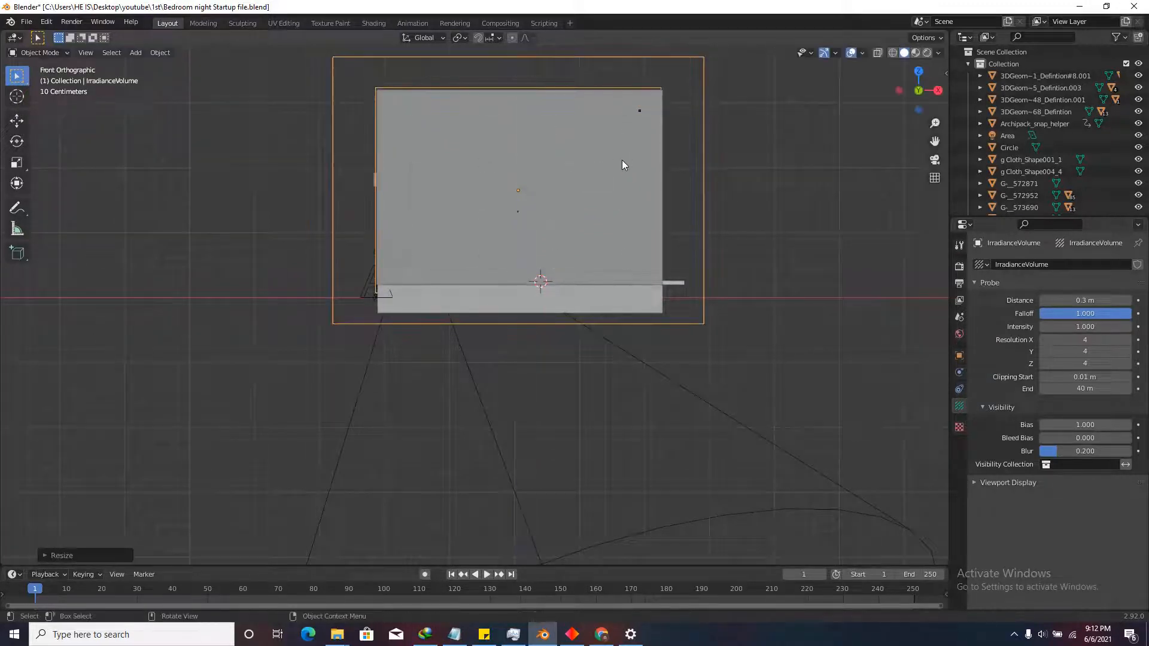
Adjust the volume's vertical and sideways position and set its final height.
{"action": "key", "text": "g"}
{"action": "key", "text": "z"}
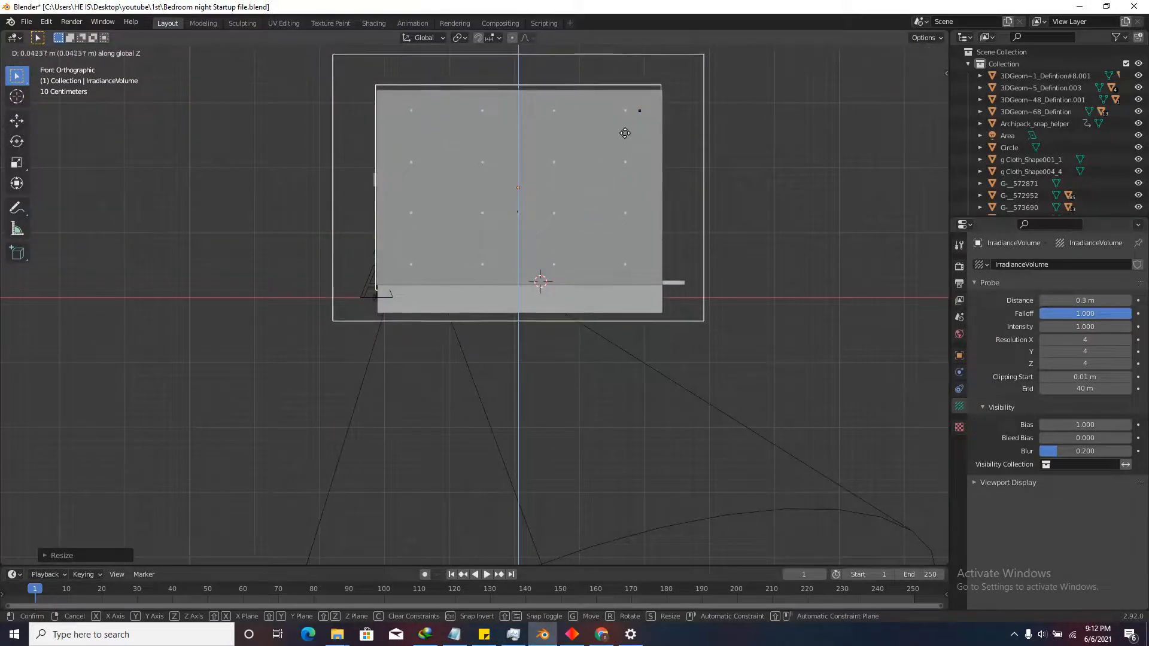
{"action": "left_click", "coordinate": [625, 118]}
{"action": "key", "text": "g"}
{"action": "key", "text": "x"}
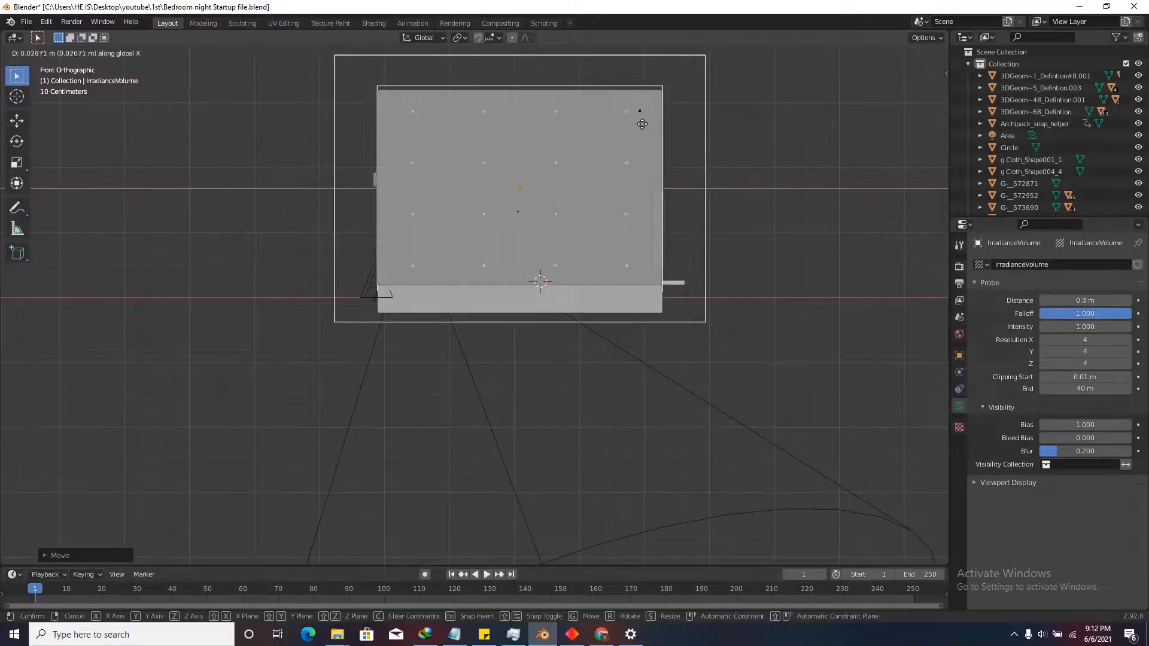
{"action": "left_click", "coordinate": [634, 123]}
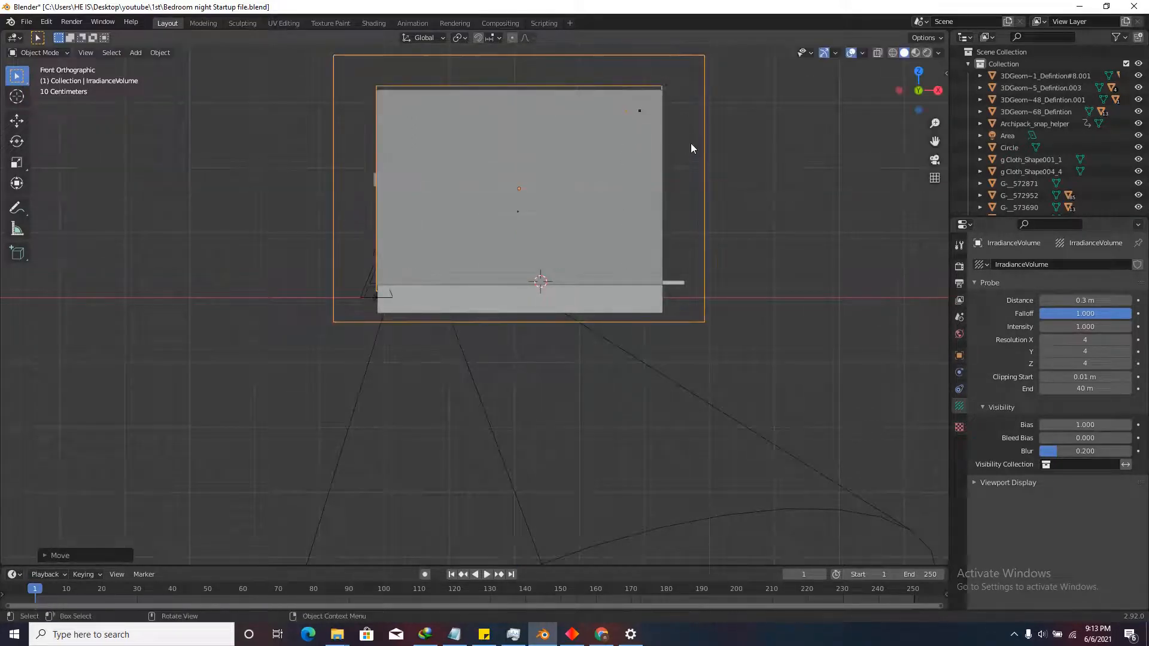
{"action": "key", "text": "s"}
{"action": "key", "text": "z"}
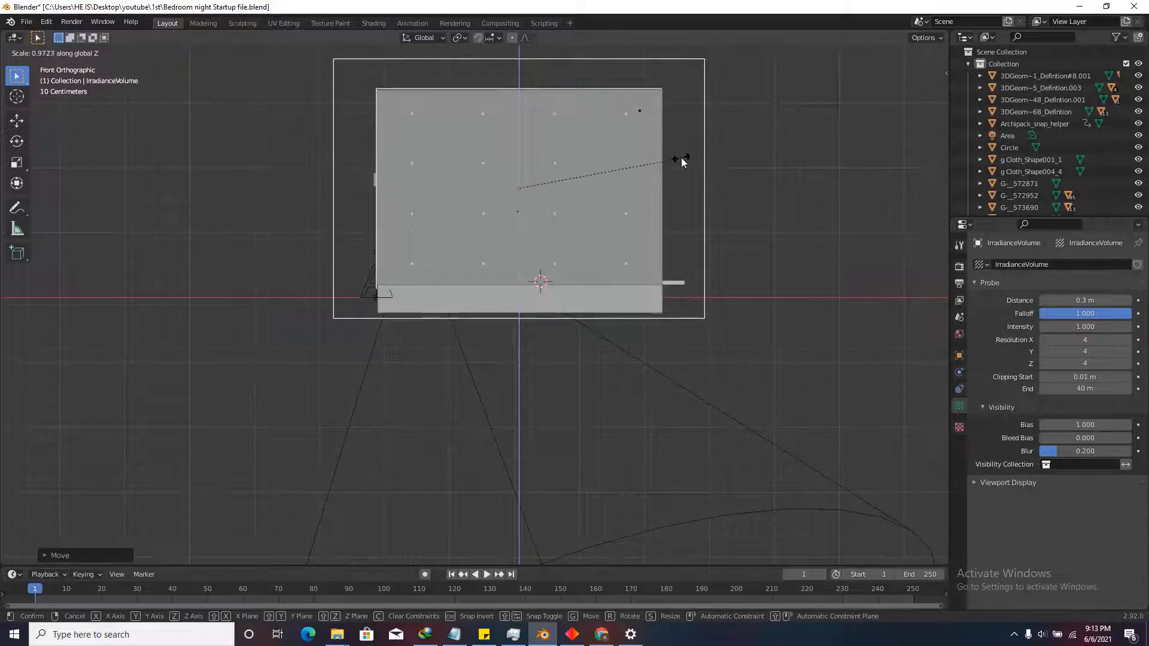
{"action": "left_click", "coordinate": [628, 156]}
With X-ray on in front view, resize the volume's height and lower it.
{"action": "scroll", "coordinate": [734, 160], "scroll_direction": "down", "scroll_amount": 2}
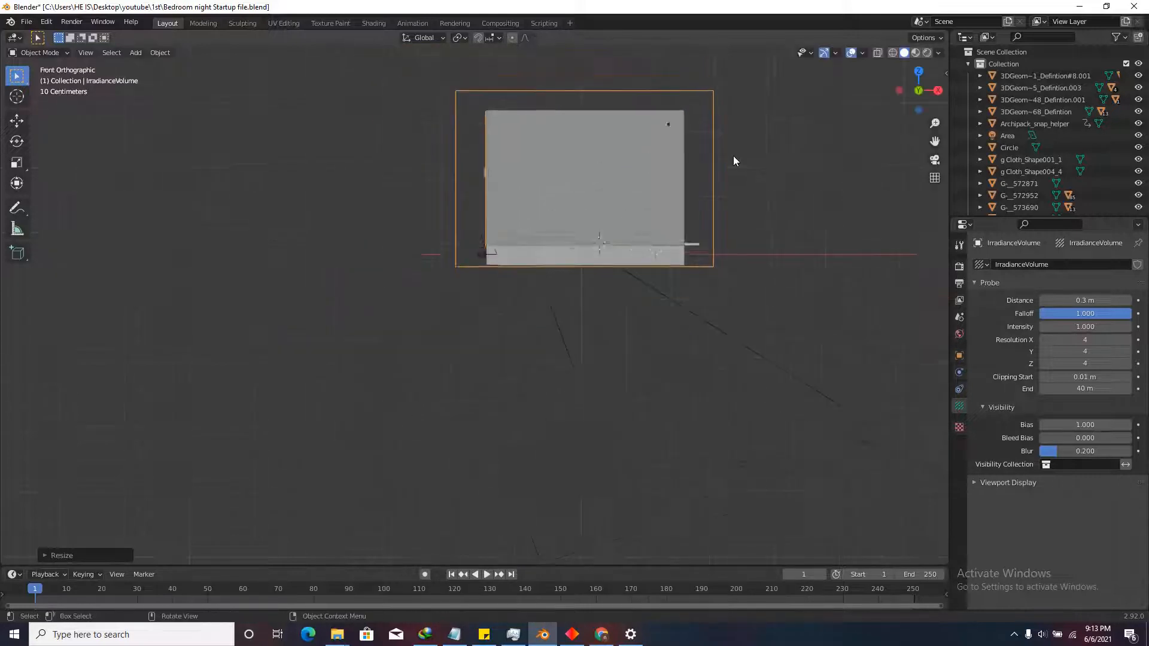
{"action": "middle_click_drag", "start_coordinate": [734, 160], "coordinate": [778, 132]}
{"action": "left_click", "coordinate": [878, 54]}
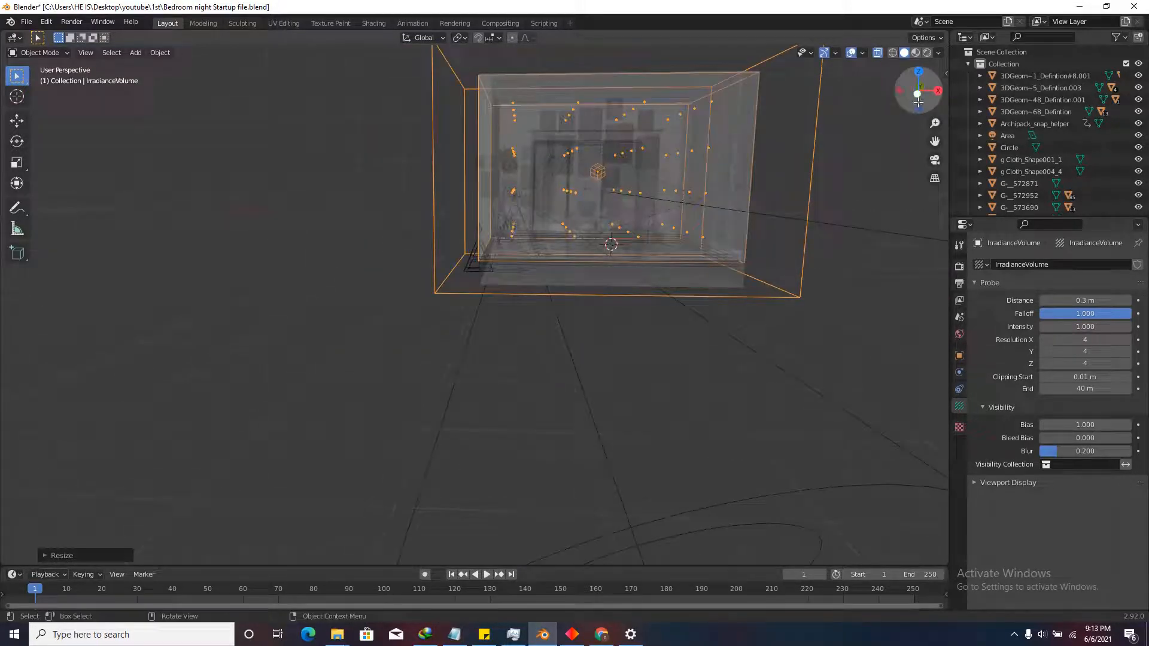
{"action": "left_click", "coordinate": [918, 96]}
{"action": "scroll", "coordinate": [494, 346], "scroll_direction": "up", "scroll_amount": 4}
{"action": "key", "text": "s"}
{"action": "key", "text": "z"}
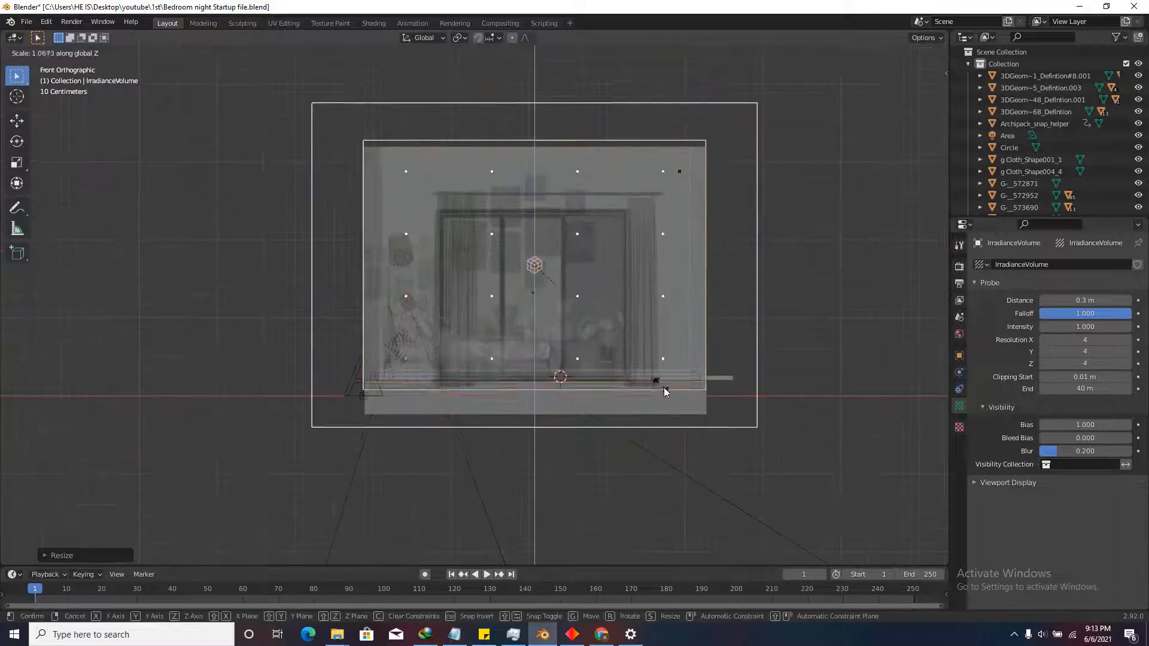
{"action": "left_click", "coordinate": [697, 413]}
{"action": "key", "text": "g"}
{"action": "key", "text": "z"}
{"action": "left_click", "coordinate": [749, 472]}
Fine-tune the volume's height, depth and width to enclose the room snugly.
{"action": "key", "text": "s"}
{"action": "key", "text": "z"}
{"action": "left_click", "coordinate": [874, 515]}
{"action": "key", "text": "s"}
{"action": "key", "text": "y"}
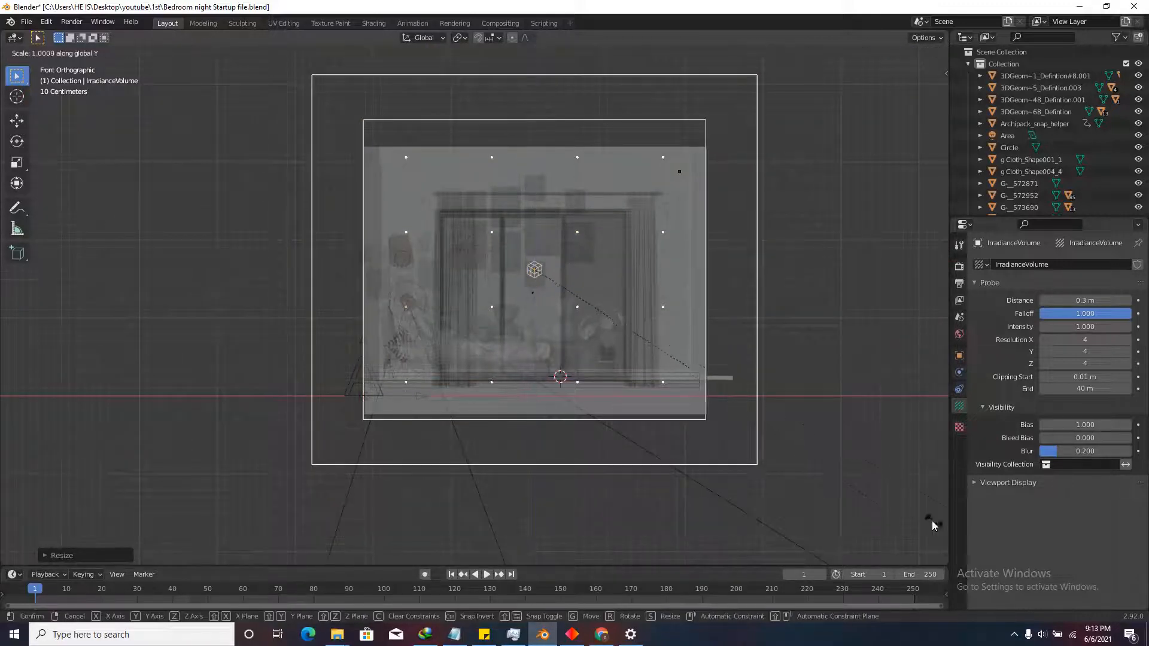
{"action": "left_click", "coordinate": [67, 520]}
{"action": "key", "text": "s"}
{"action": "key", "text": "x"}
{"action": "left_click", "coordinate": [67, 520]}
Set the volume's Resolution X and Y to 6, then turn X-ray off and view from above.
{"action": "middle_click_drag", "start_coordinate": [833, 254], "coordinate": [825, 323]}
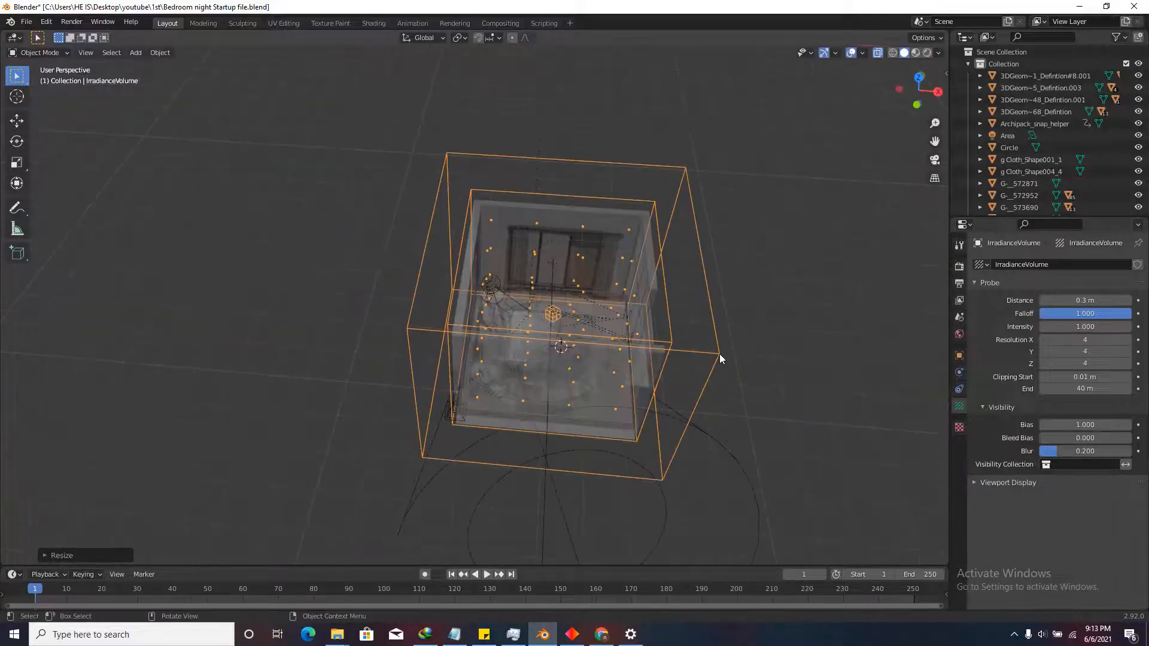
{"action": "left_click", "coordinate": [1088, 342]}
{"action": "type", "text": "6"}
{"action": "key", "text": "Return"}
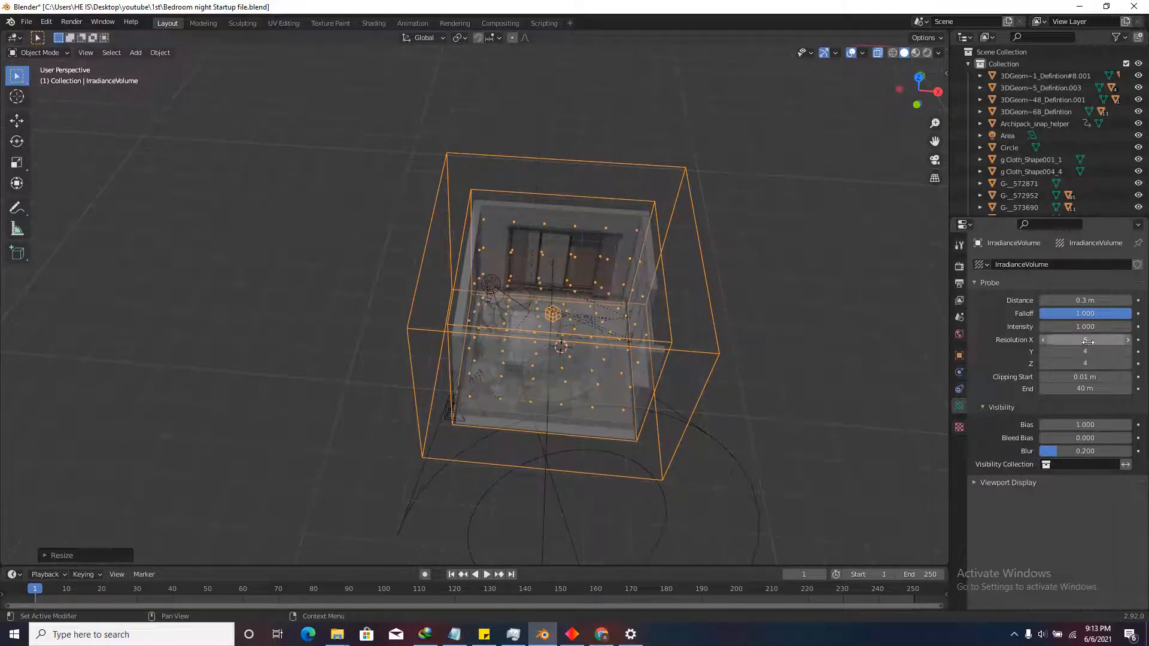
{"action": "left_click", "coordinate": [1086, 353]}
{"action": "key", "text": "Return"}
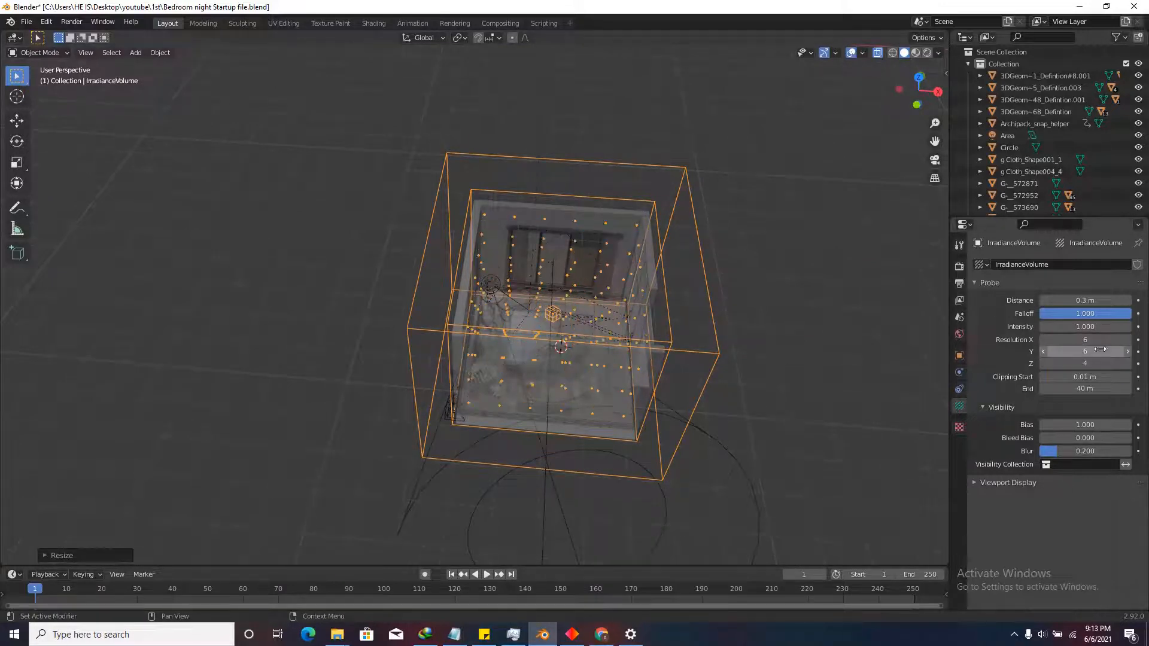
{"action": "left_click", "coordinate": [878, 53]}
{"action": "left_click", "coordinate": [920, 77]}
Add a Reflection Cubemap light probe to the scene.
{"action": "left_click", "coordinate": [764, 293]}
{"action": "scroll", "coordinate": [590, 354], "scroll_direction": "up", "scroll_amount": 3}
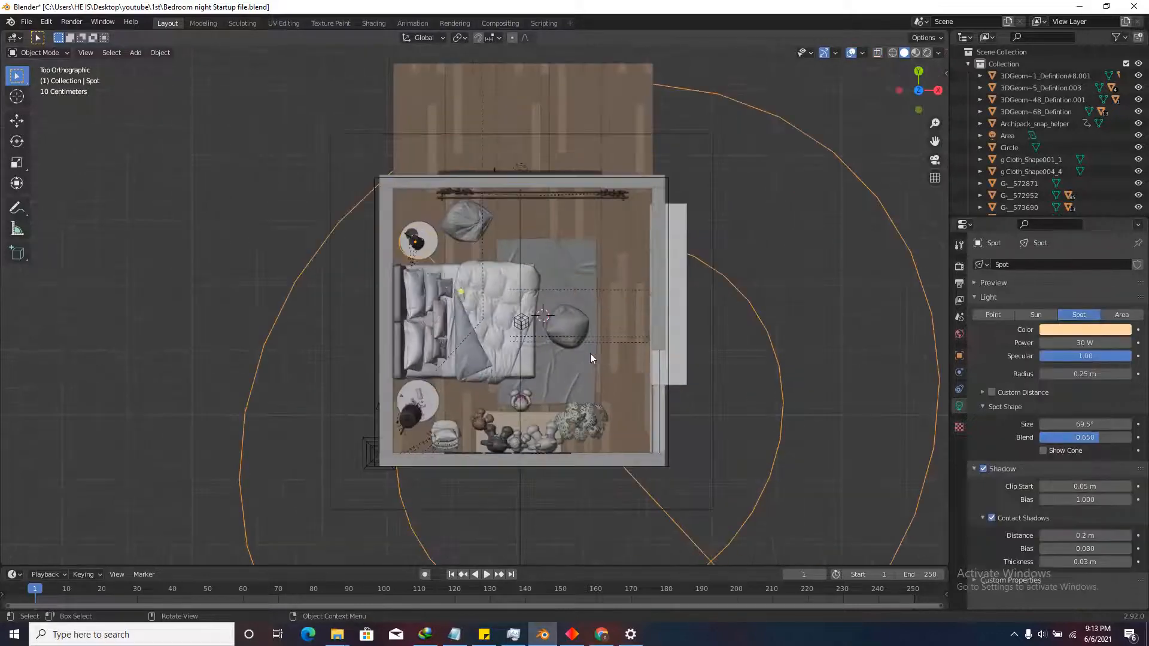
{"action": "scroll", "coordinate": [540, 325], "scroll_direction": "down", "scroll_amount": 4}
{"action": "scroll", "coordinate": [530, 318], "scroll_direction": "up", "scroll_amount": 4}
{"action": "left_click", "coordinate": [135, 51]}
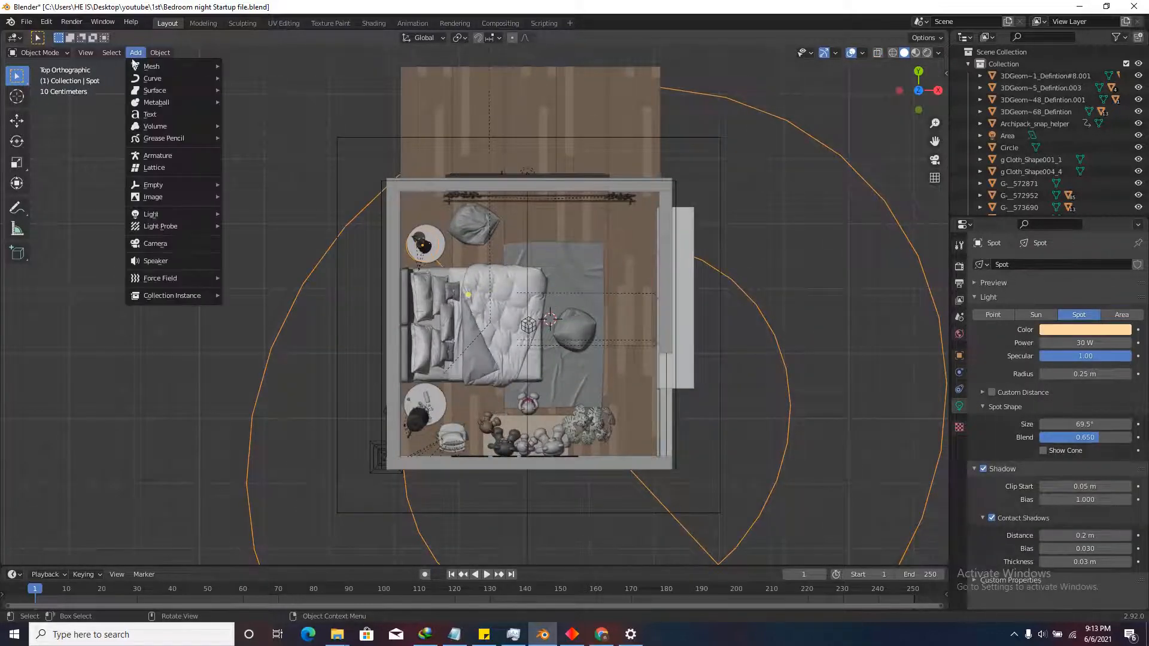
{"action": "mouse_move", "coordinate": [159, 215]}
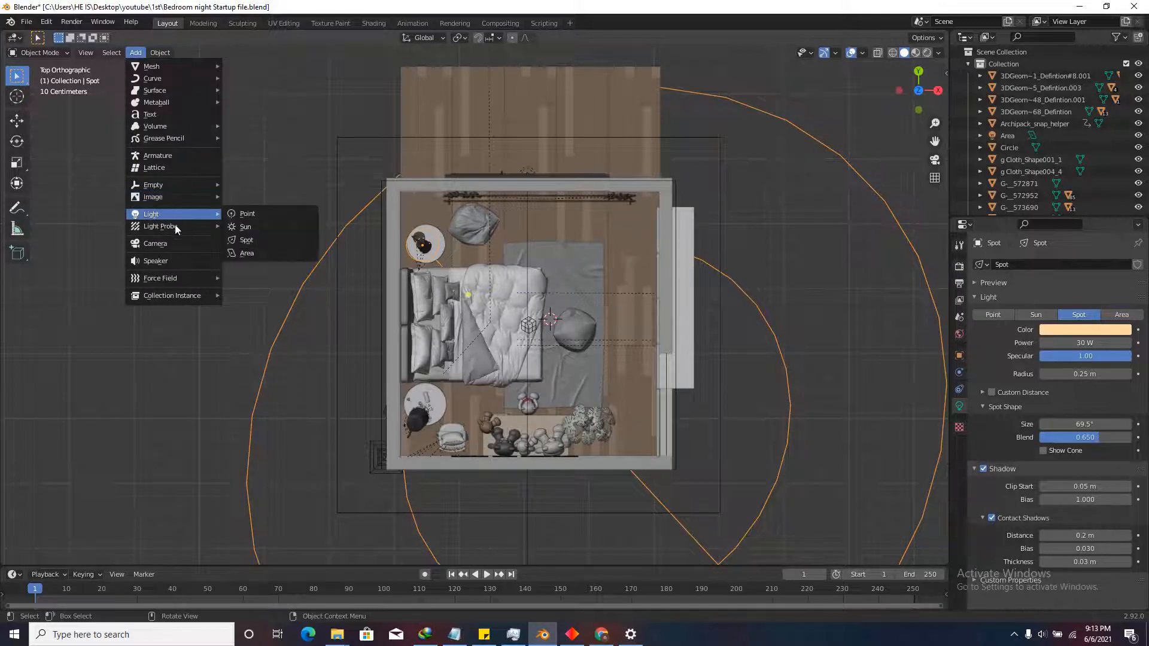
{"action": "left_click", "coordinate": [254, 228]}
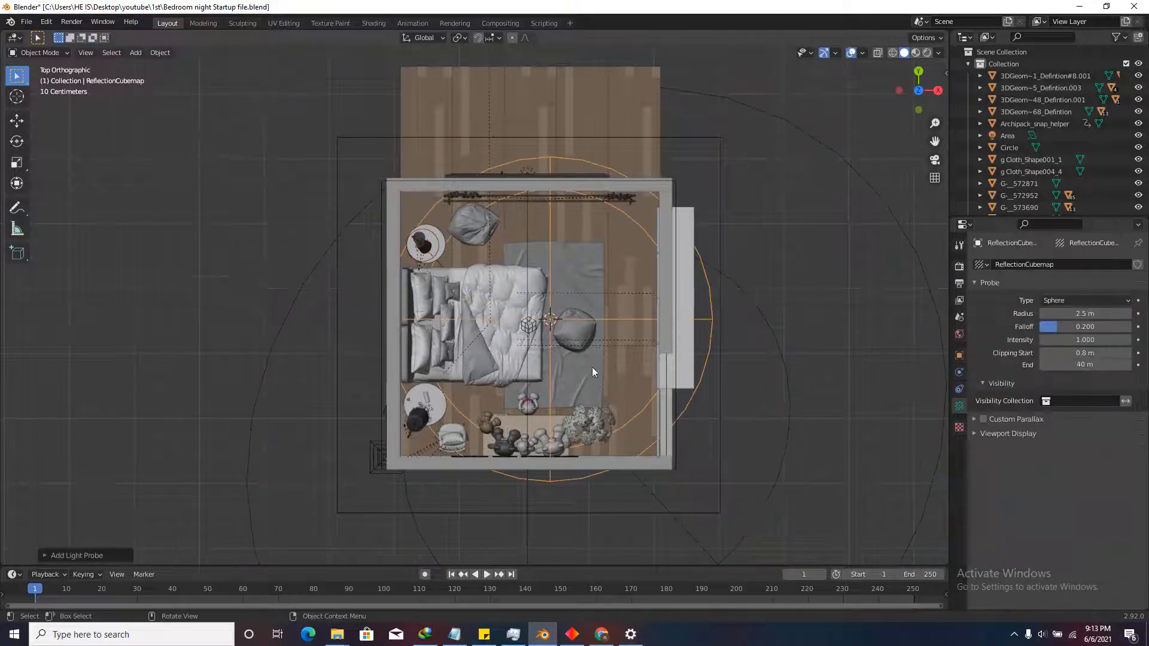
Enlarge and reposition the cubemap probe to enclose the bedroom.
{"action": "key", "text": "s"}
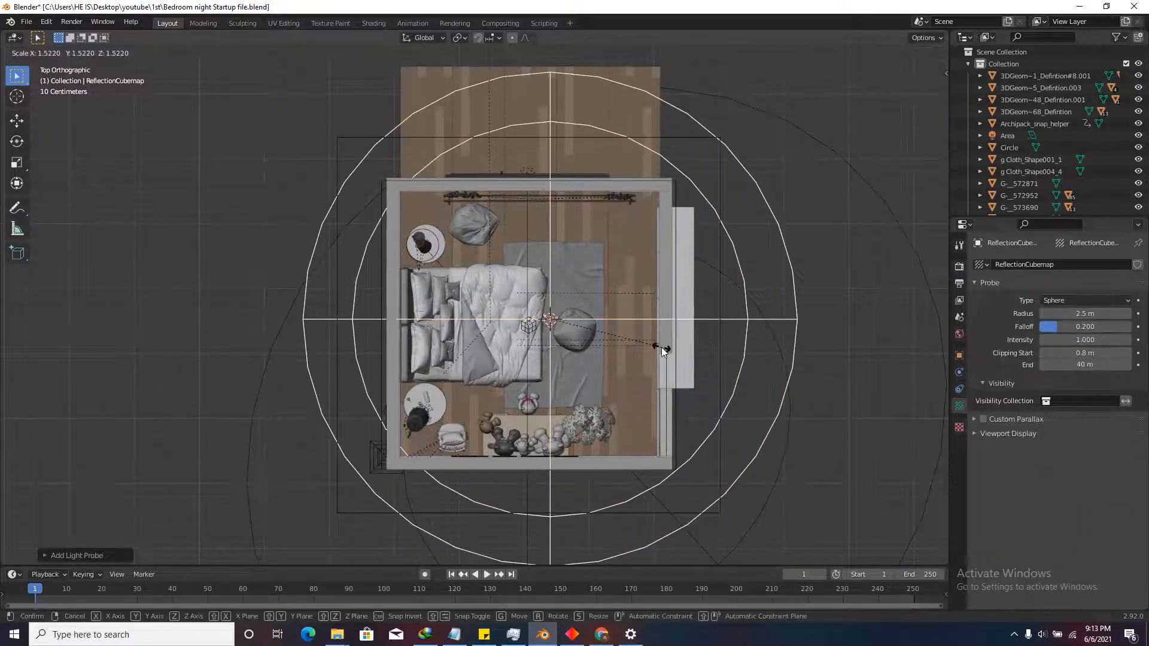
{"action": "left_click", "coordinate": [663, 350]}
{"action": "key", "text": "g"}
{"action": "left_click", "coordinate": [635, 357]}
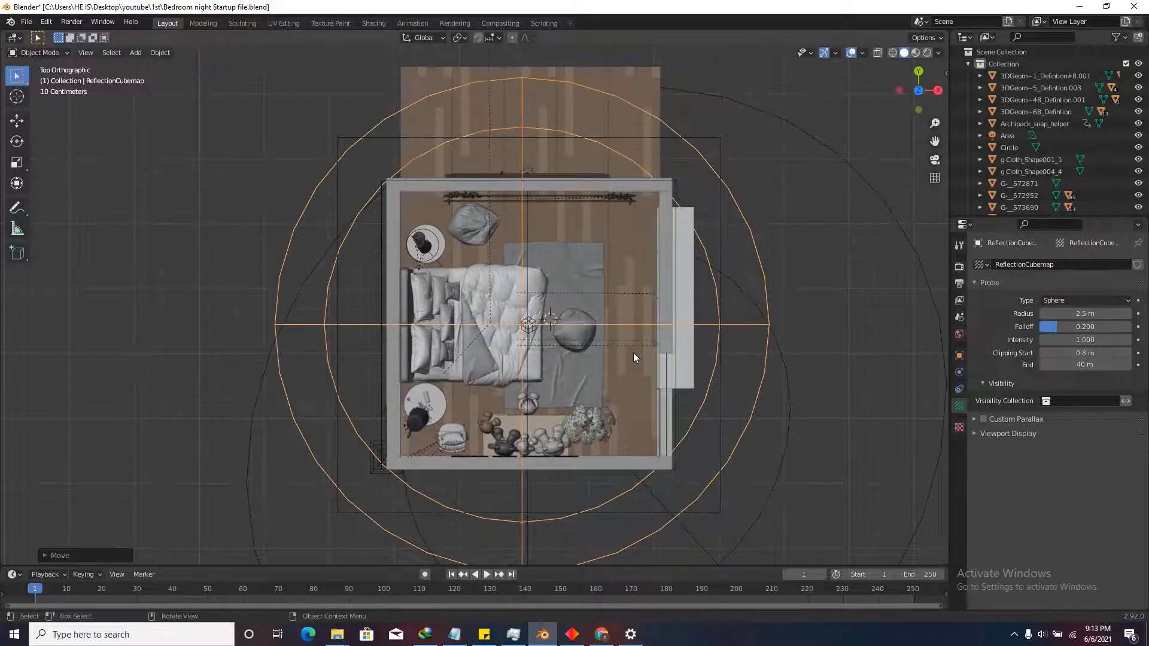
{"action": "key", "text": "s"}
{"action": "left_click", "coordinate": [604, 342]}
In side view, raise the cubemap probe along Z to centre it in the room's height.
{"action": "scroll", "coordinate": [507, 353], "scroll_direction": "down", "scroll_amount": 4}
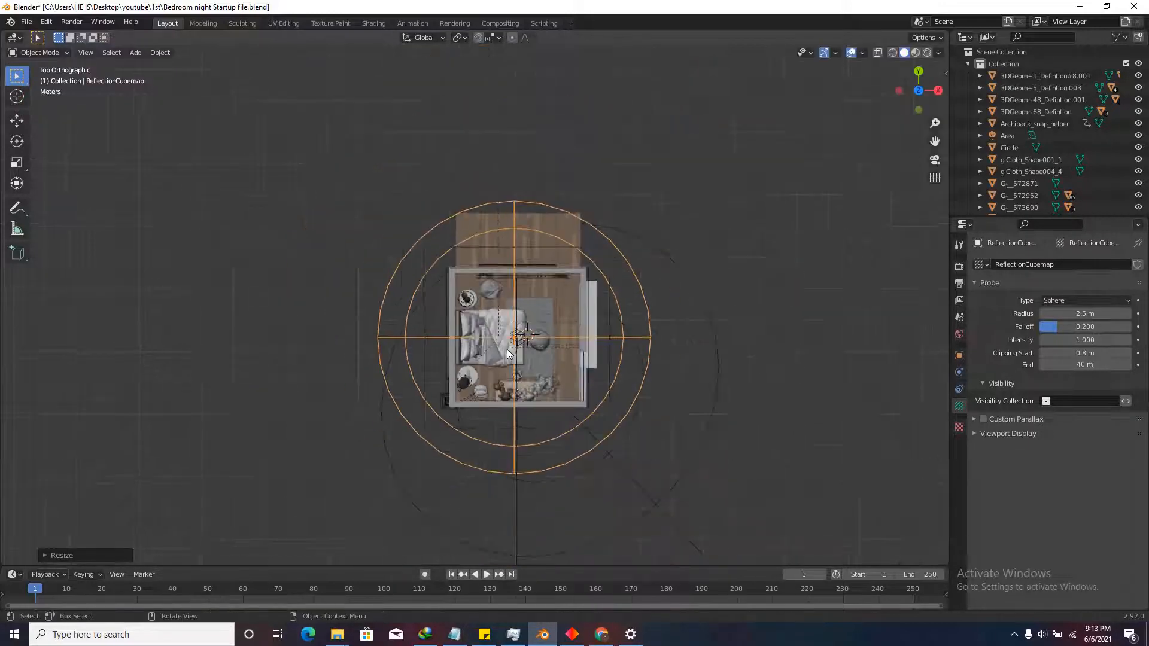
{"action": "middle_click_drag", "start_coordinate": [508, 353], "coordinate": [796, 127]}
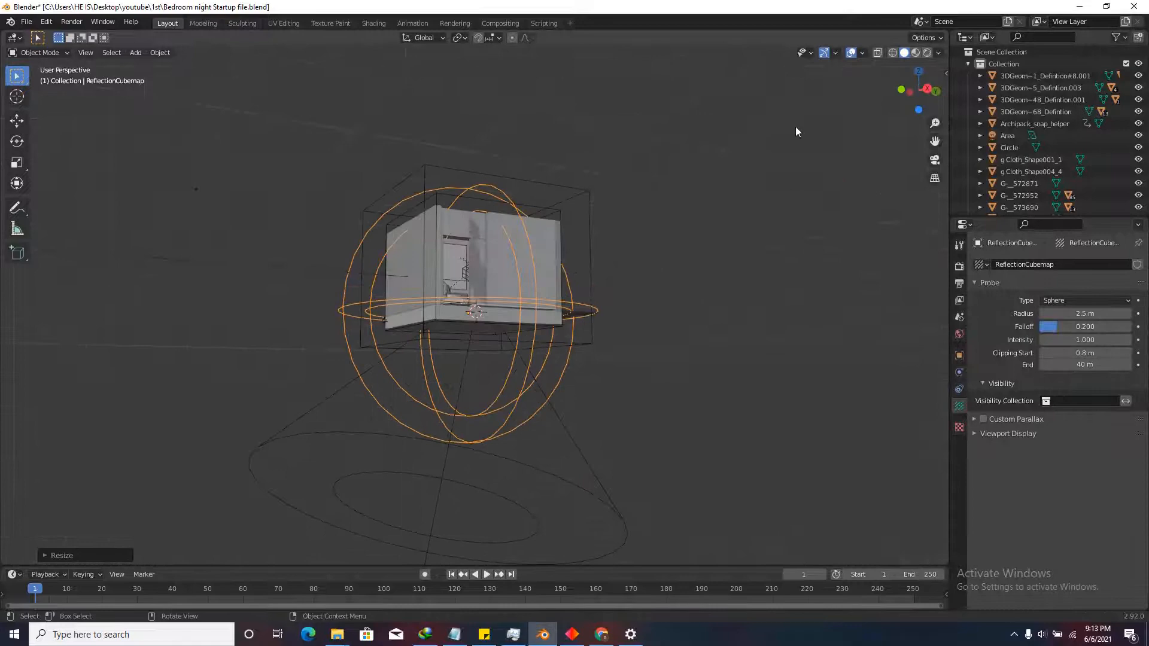
{"action": "left_click", "coordinate": [928, 90]}
{"action": "scroll", "coordinate": [421, 278], "scroll_direction": "up", "scroll_amount": 3}
{"action": "key", "text": "g"}
{"action": "key", "text": "z"}
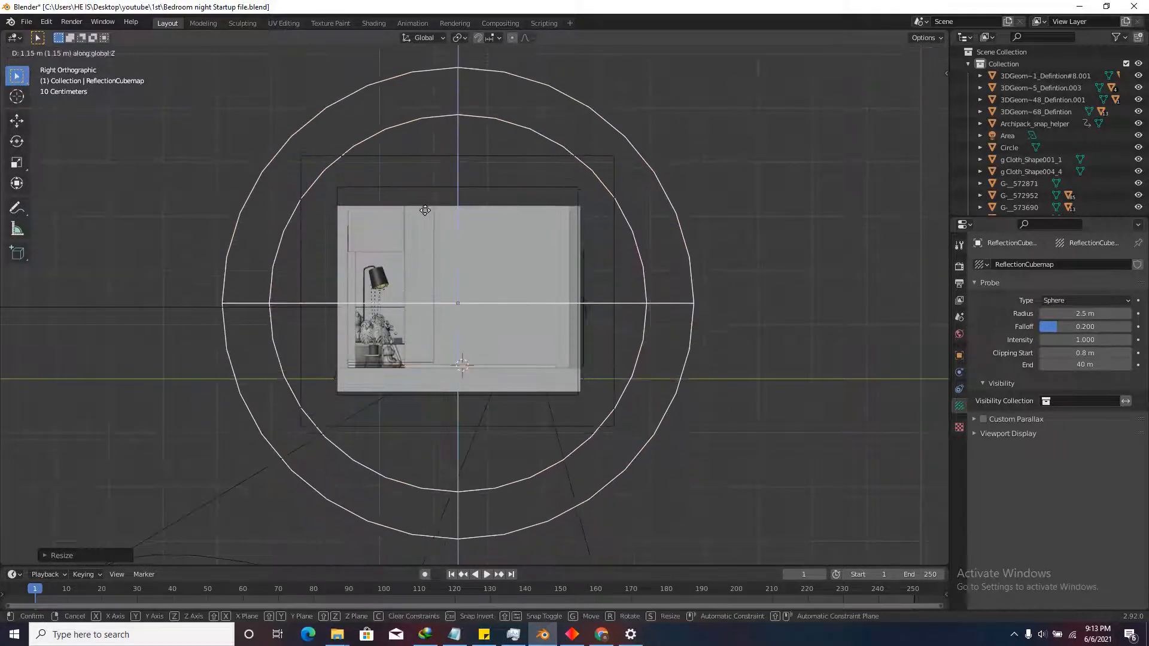
{"action": "left_click", "coordinate": [425, 210]}
Orbit and switch to top view to check the probe's placement in the room.
{"action": "scroll", "coordinate": [479, 171], "scroll_direction": "down", "scroll_amount": 3}
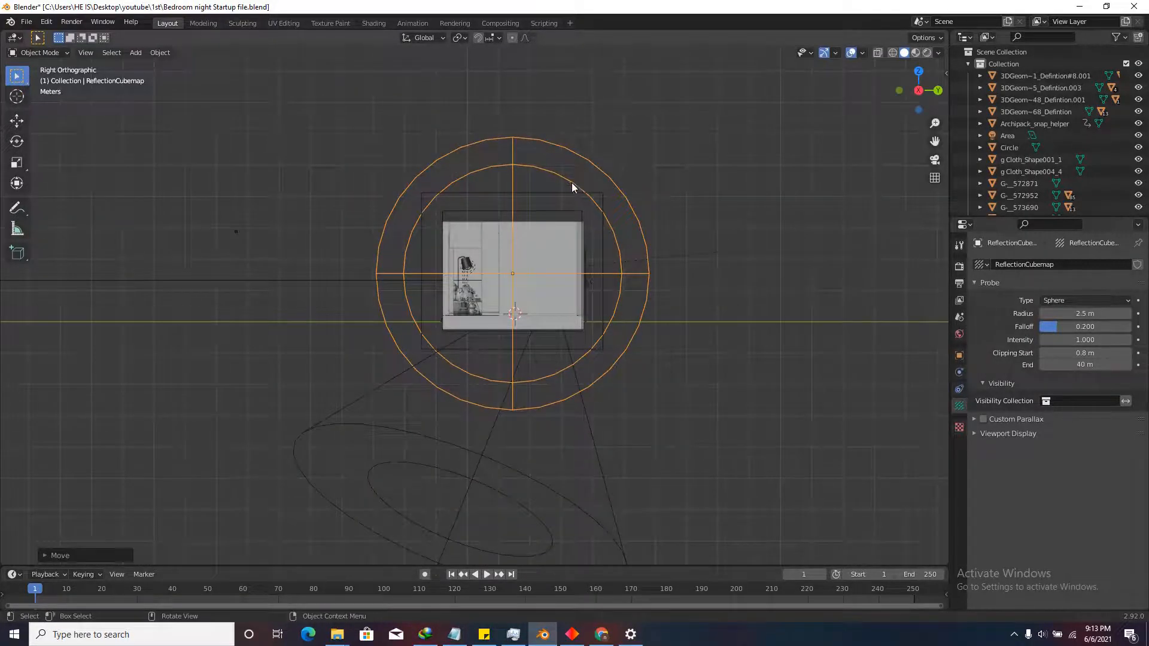
{"action": "scroll", "coordinate": [572, 206], "scroll_direction": "down", "scroll_amount": 5}
{"action": "middle_click_drag", "start_coordinate": [568, 213], "coordinate": [552, 292]}
{"action": "scroll", "coordinate": [552, 292], "scroll_direction": "up", "scroll_amount": 5}
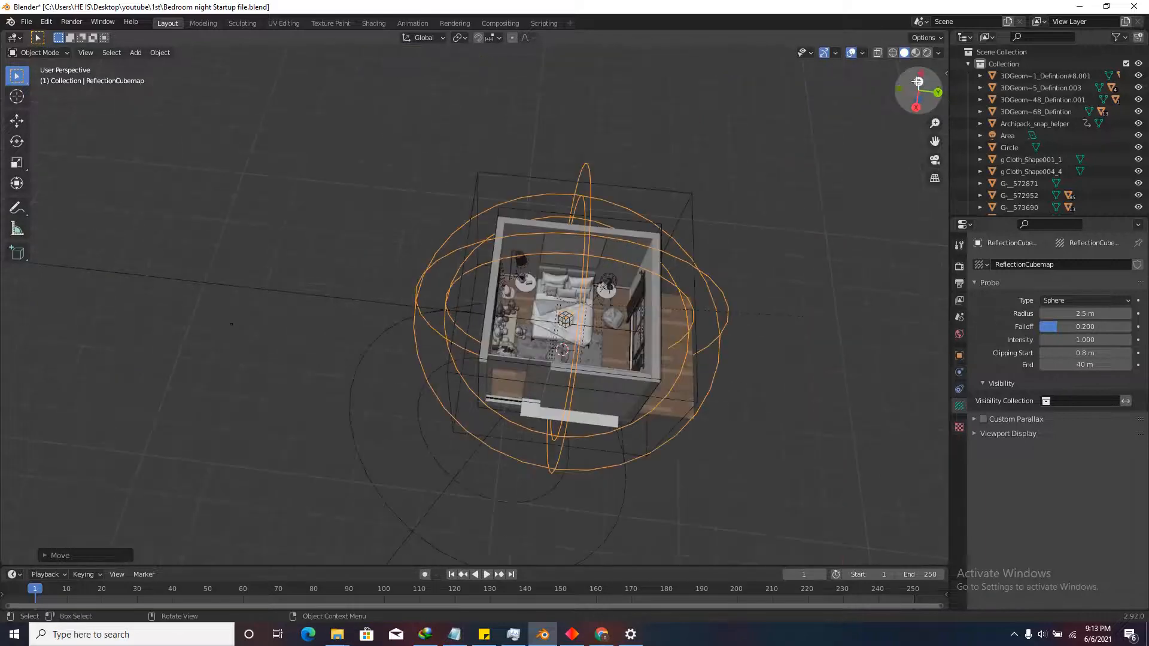
{"action": "left_click", "coordinate": [918, 82]}
{"action": "scroll", "coordinate": [544, 231], "scroll_direction": "up", "scroll_amount": 5}
{"action": "scroll", "coordinate": [513, 270], "scroll_direction": "down", "scroll_amount": 2}
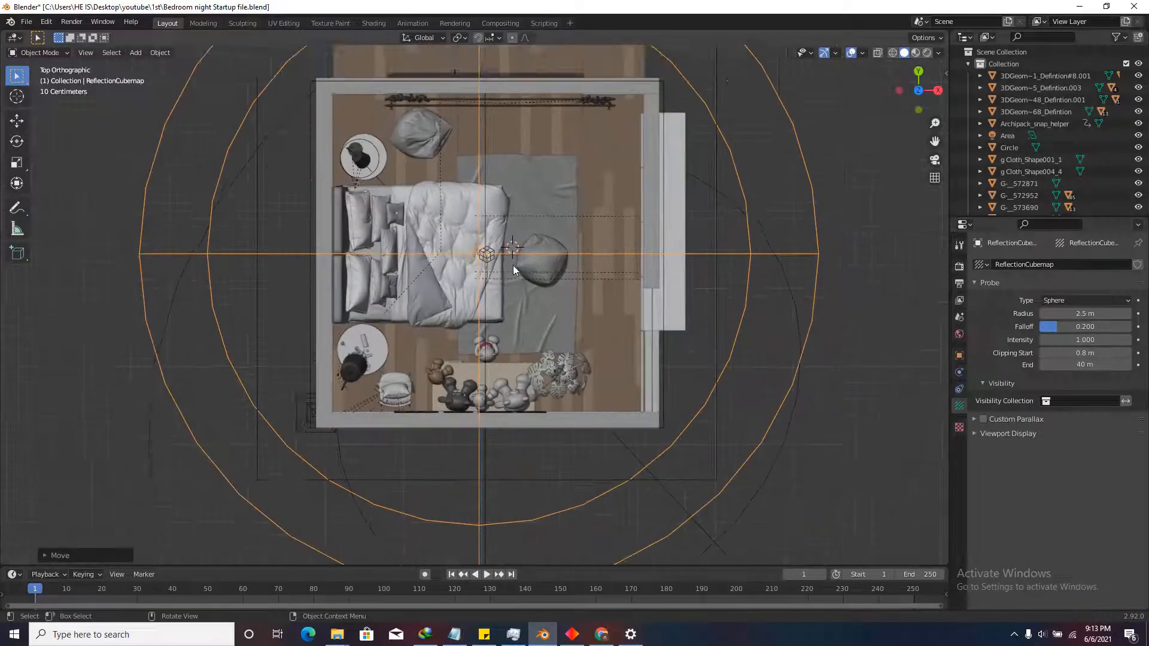
Add a Reflection Plane probe, scale it to the room's size and position it on the floor.
{"action": "left_click", "coordinate": [136, 52]}
{"action": "mouse_move", "coordinate": [174, 216]}
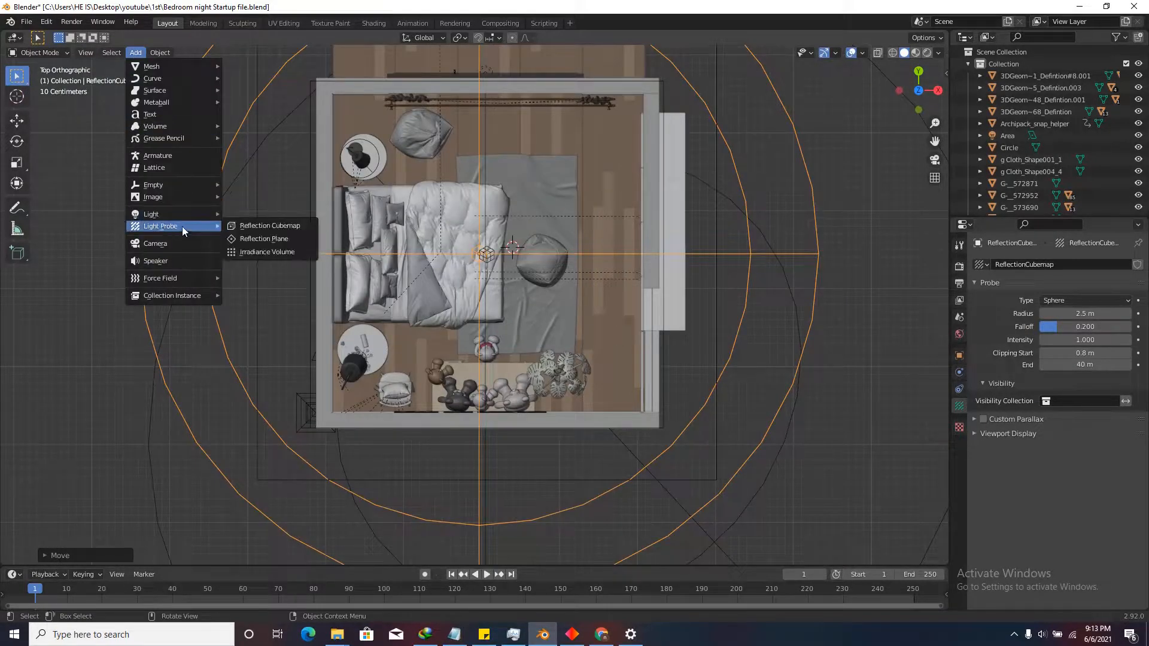
{"action": "left_click", "coordinate": [279, 238]}
{"action": "scroll", "coordinate": [511, 207], "scroll_direction": "up", "scroll_amount": 1}
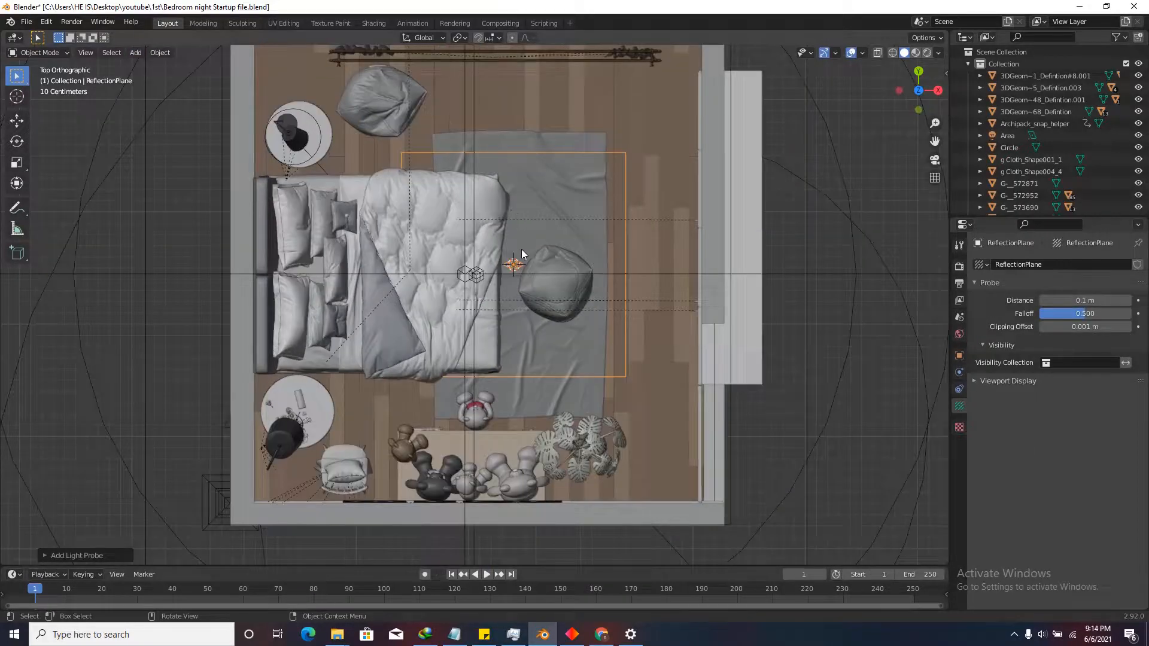
{"action": "scroll", "coordinate": [519, 249], "scroll_direction": "down", "scroll_amount": 2}
{"action": "key", "text": "s"}
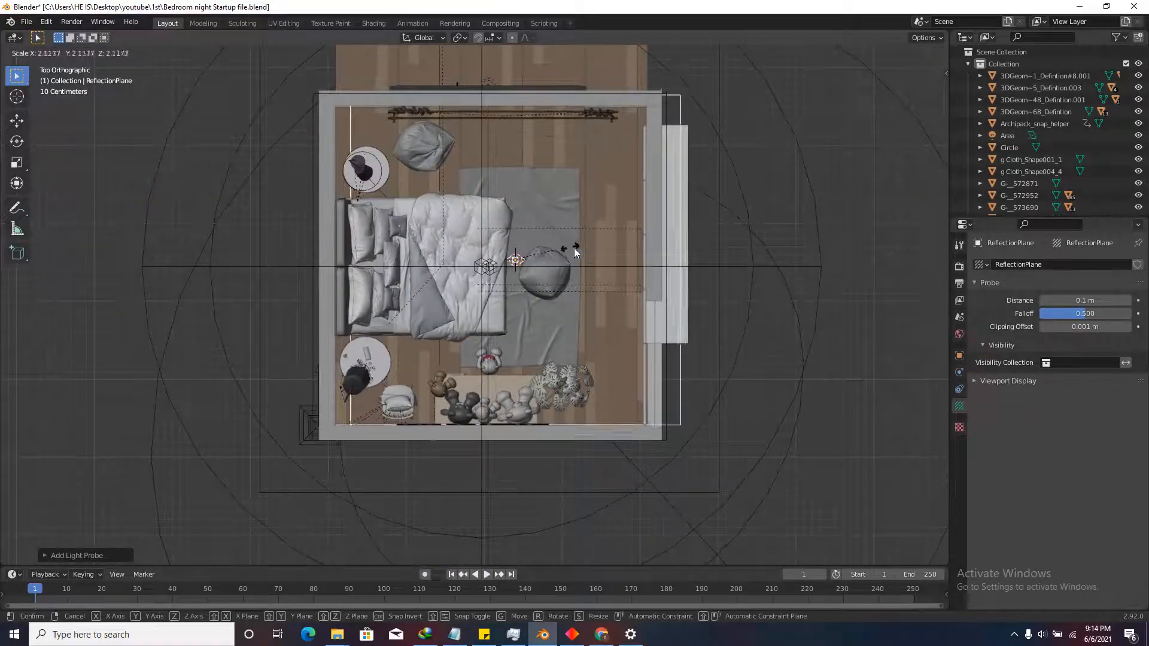
{"action": "left_click", "coordinate": [579, 247]}
{"action": "key", "text": "g"}
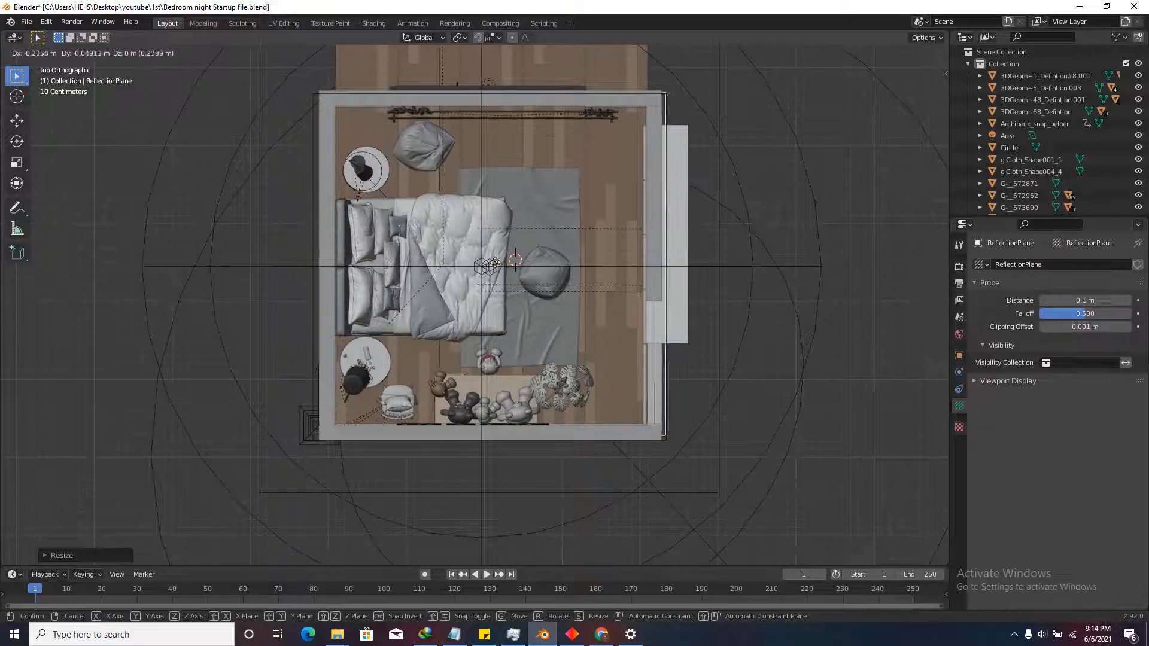
{"action": "left_click", "coordinate": [536, 319]}
Orbit into perspective and walk through the room at floor level to inspect the plane.
{"action": "scroll", "coordinate": [536, 319], "scroll_direction": "down", "scroll_amount": 2}
{"action": "middle_click_drag", "start_coordinate": [536, 314], "coordinate": [437, 230]}
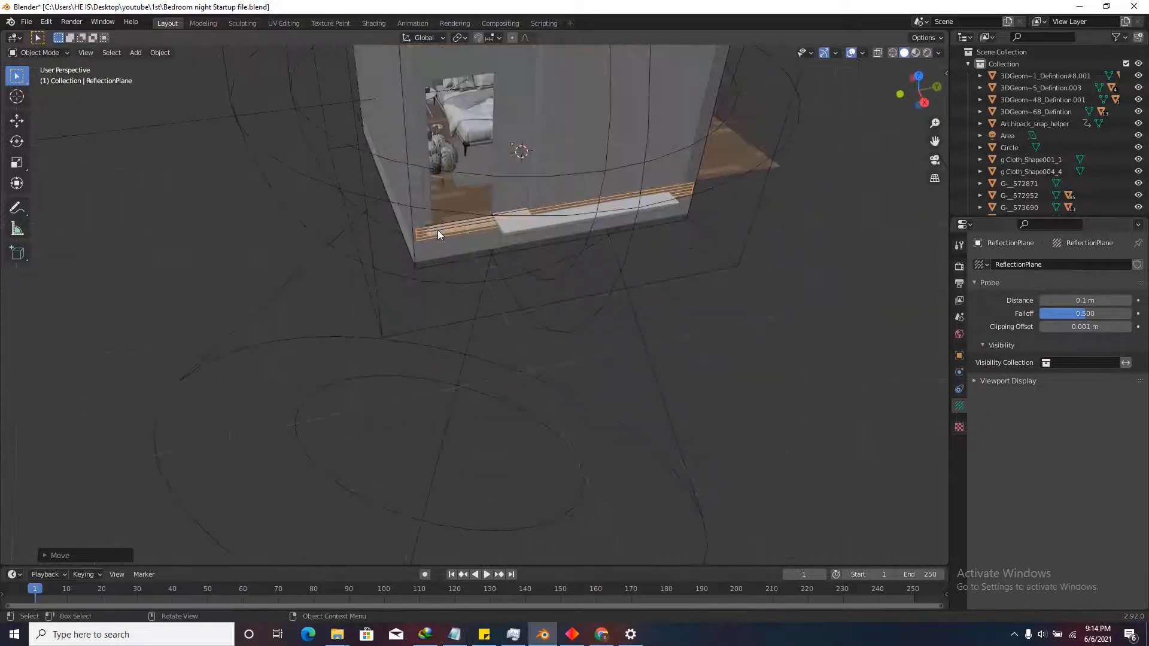
{"action": "scroll", "coordinate": [551, 200], "scroll_direction": "up", "scroll_amount": 7}
{"action": "scroll", "coordinate": [566, 233], "scroll_direction": "up", "scroll_amount": 2}
{"action": "scroll", "coordinate": [568, 248], "scroll_direction": "down", "scroll_amount": 8}
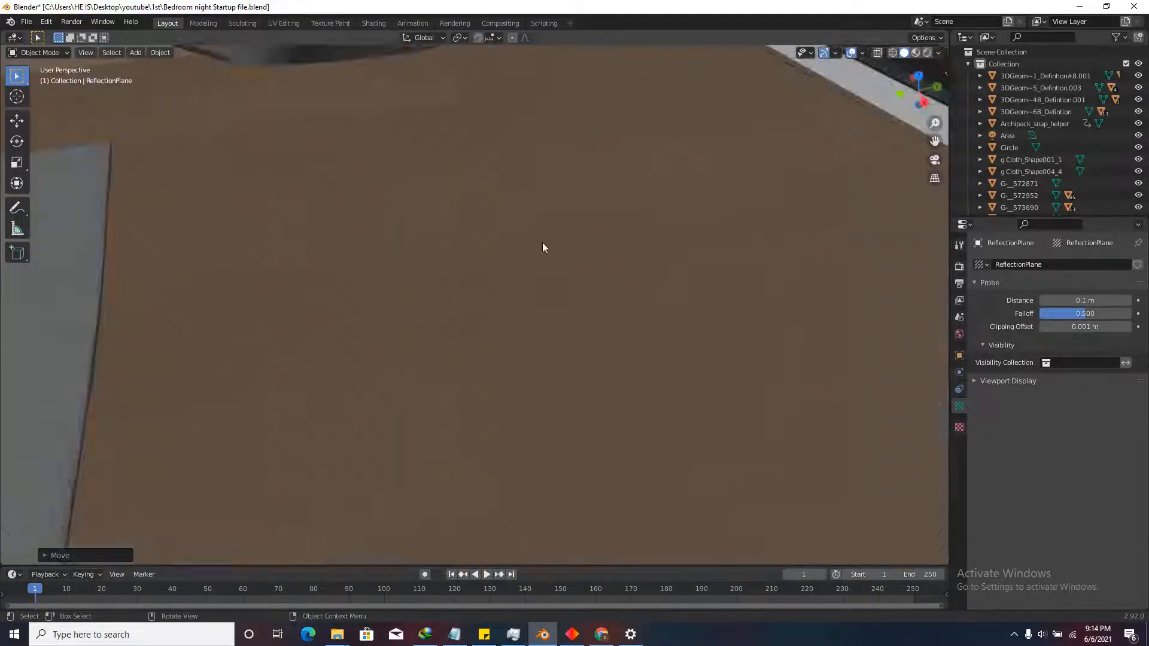
{"action": "scroll", "coordinate": [660, 303], "scroll_direction": "up", "scroll_amount": 8}
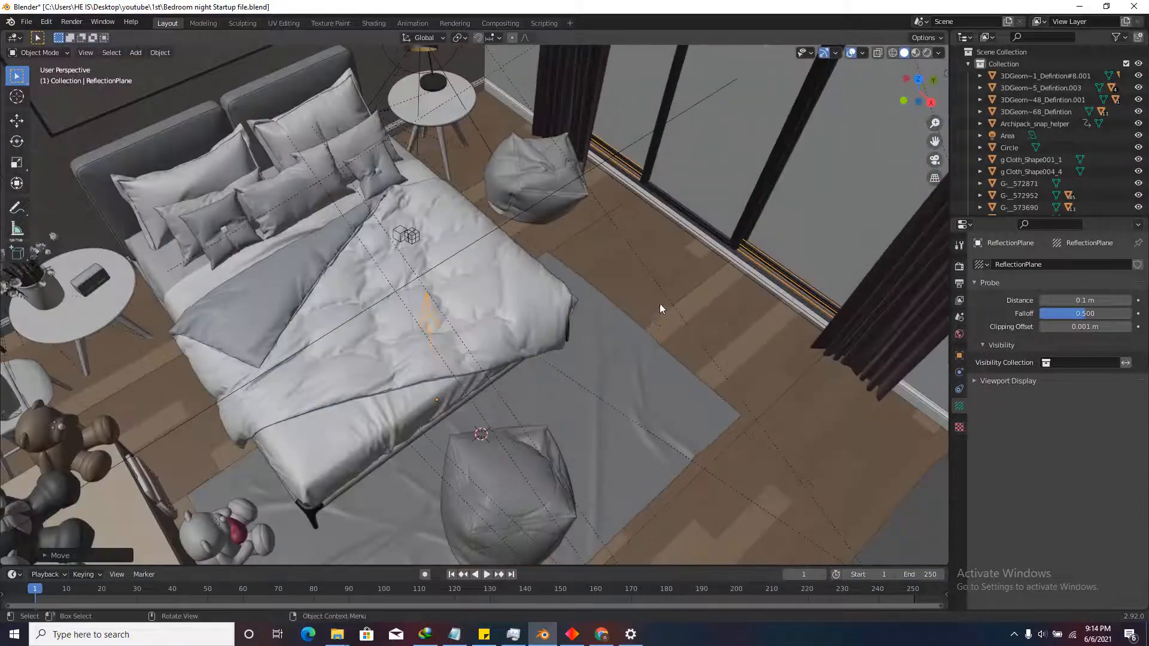
{"action": "key", "text": "shift+grave"}
{"action": "key", "text": "w"}
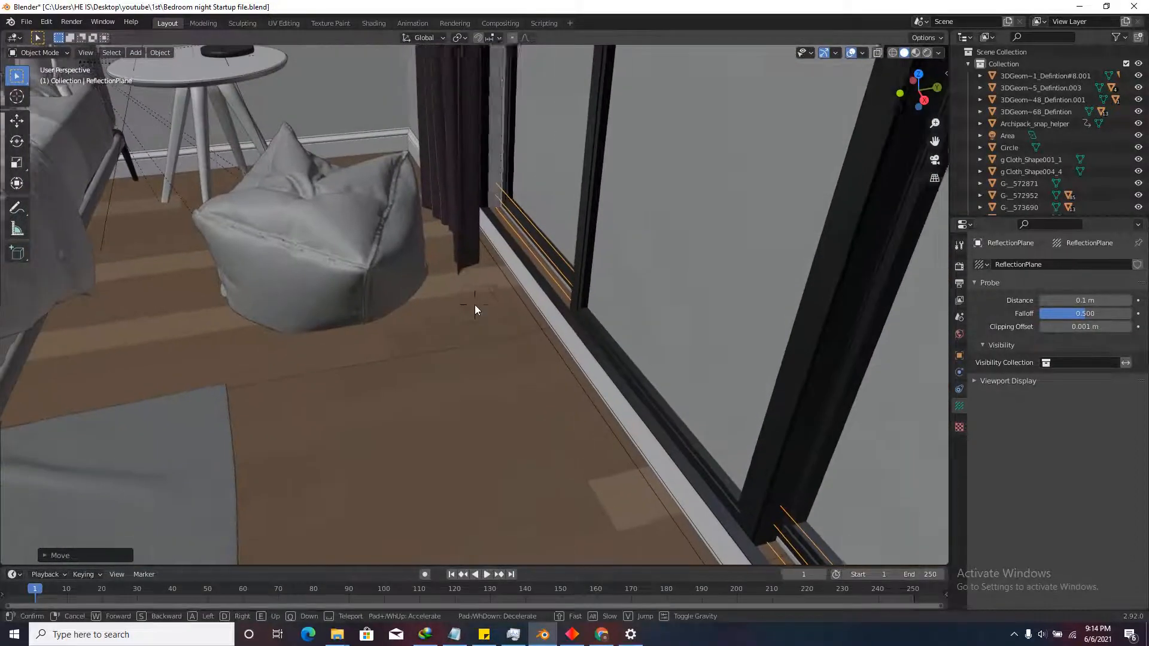
{"action": "left_click", "coordinate": [476, 304]}
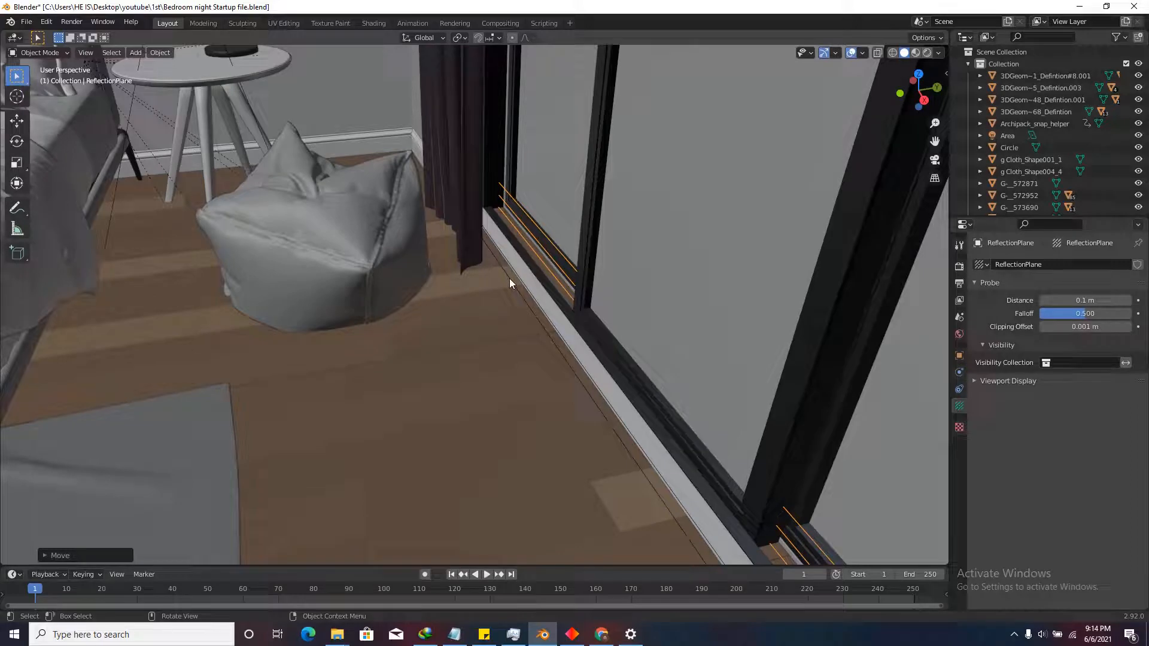
In rendered view, preview the reflection plane and move it along Z to floor level.
{"action": "left_click", "coordinate": [927, 52]}
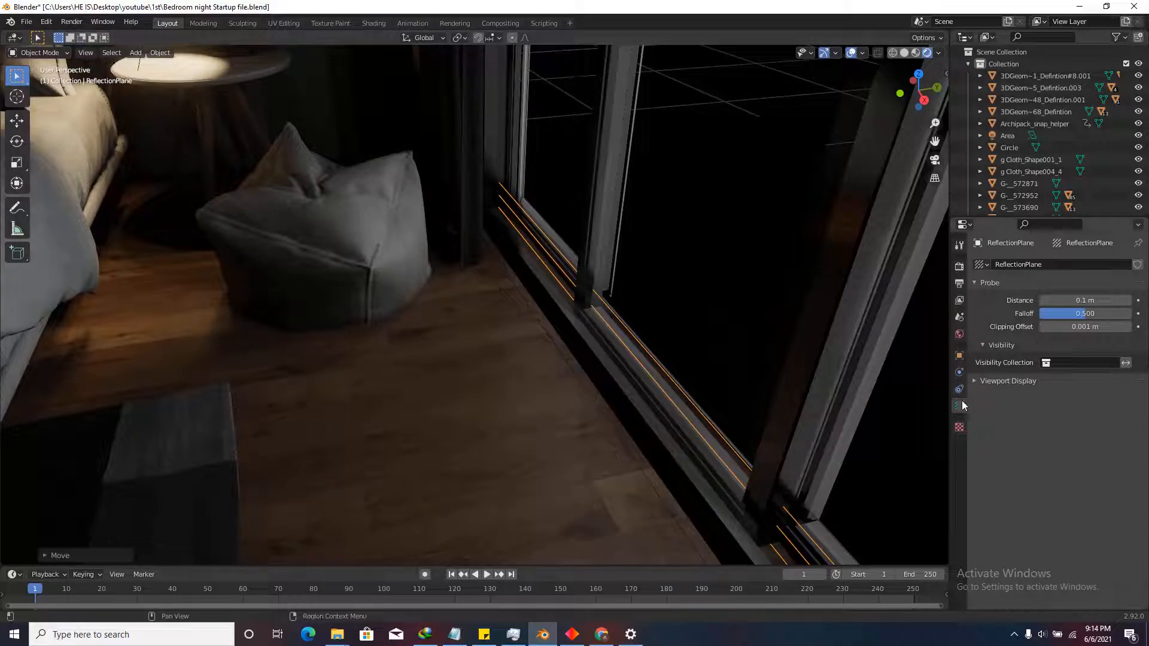
{"action": "left_click", "coordinate": [979, 382]}
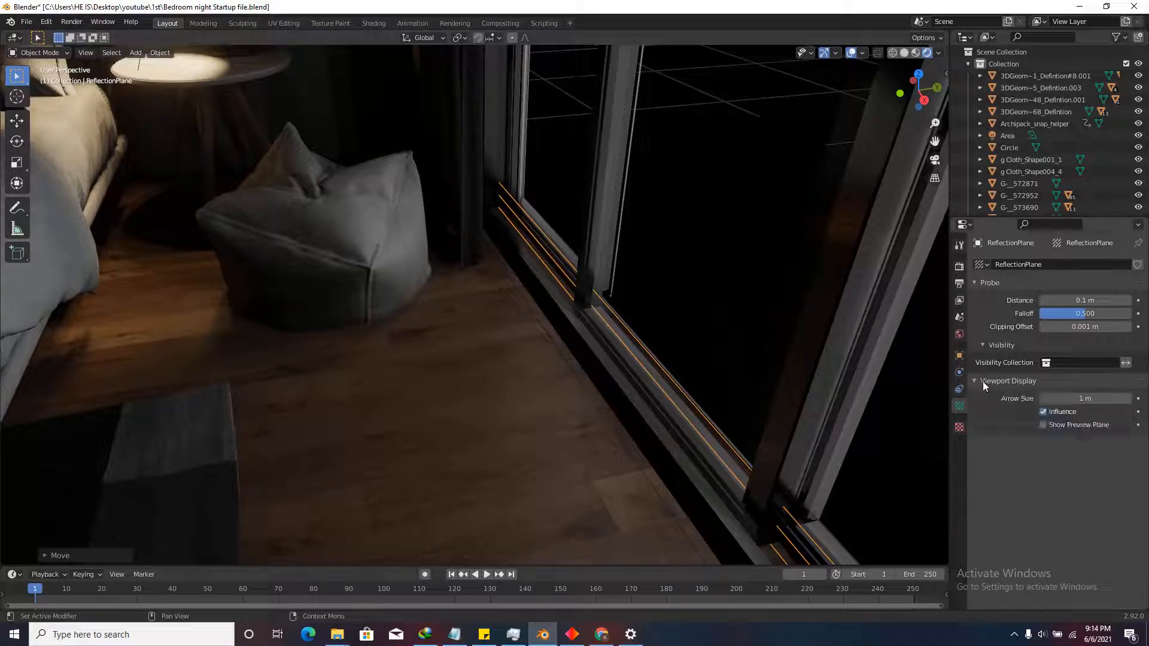
{"action": "left_click", "coordinate": [1045, 425]}
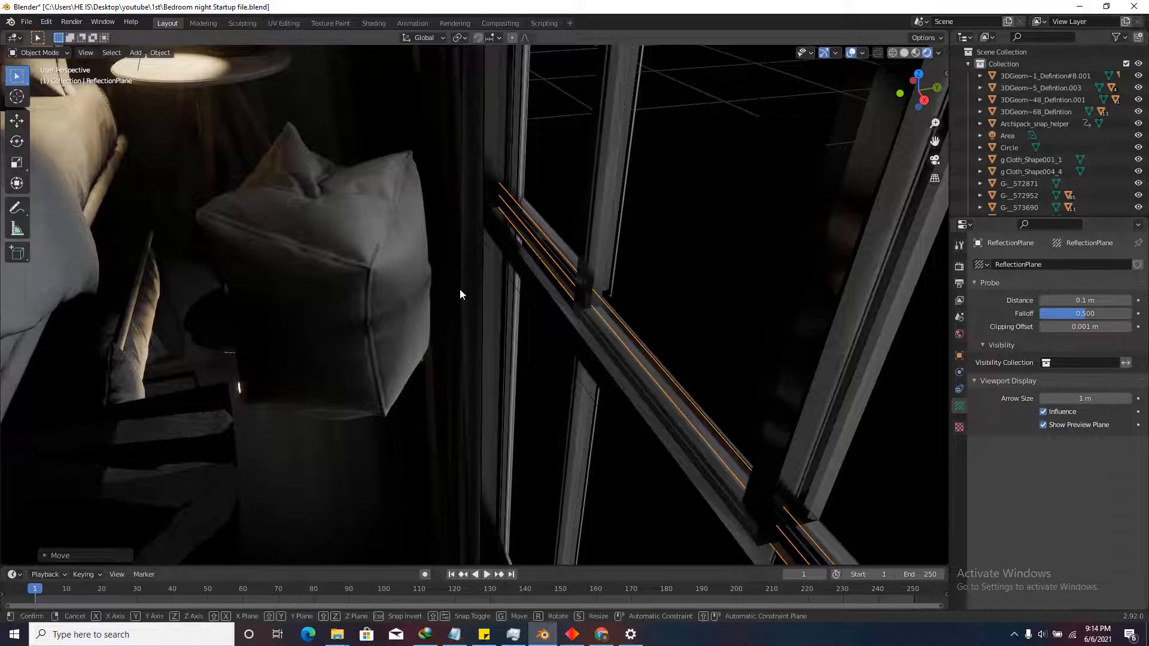
{"action": "key", "text": "g"}
{"action": "key", "text": "z"}
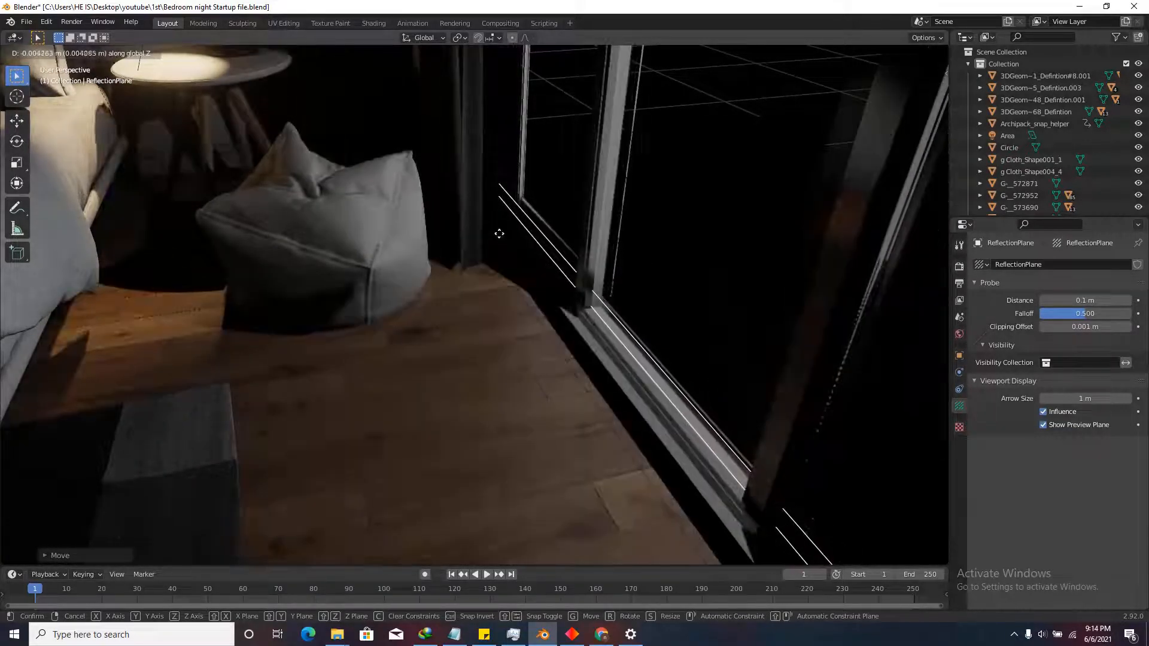
{"action": "left_click", "coordinate": [500, 214]}
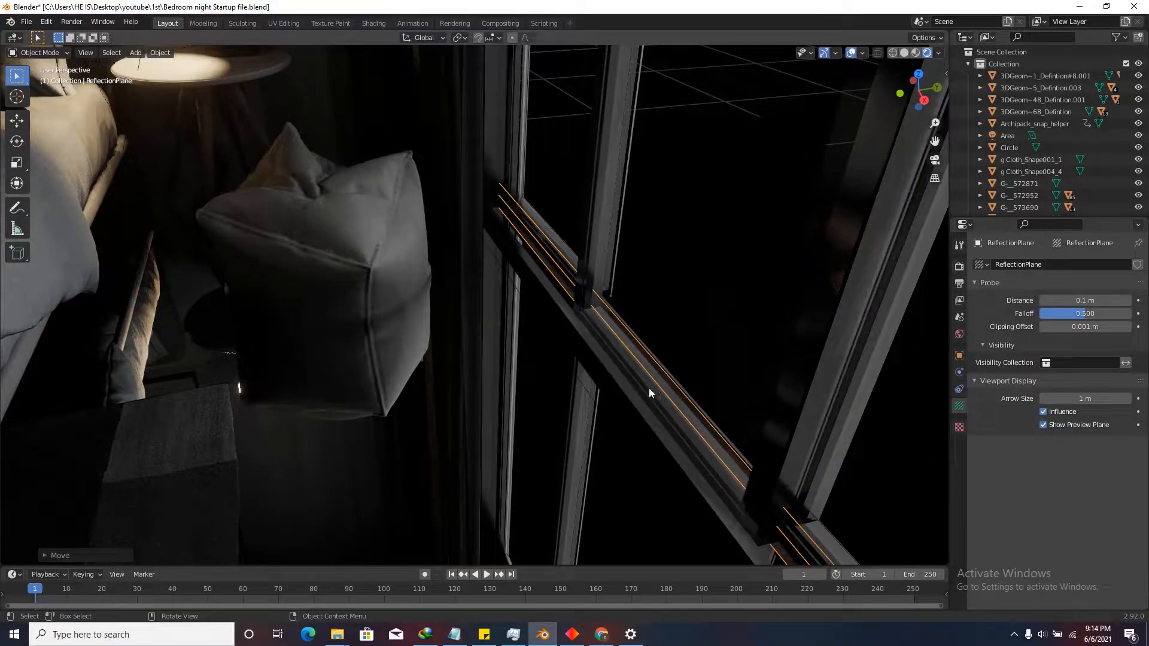
{"action": "left_click", "coordinate": [1044, 425]}
Hide the room's enclosing box to inspect the lit bedroom, then bring up Render properties.
{"action": "scroll", "coordinate": [537, 360], "scroll_direction": "down", "scroll_amount": 12}
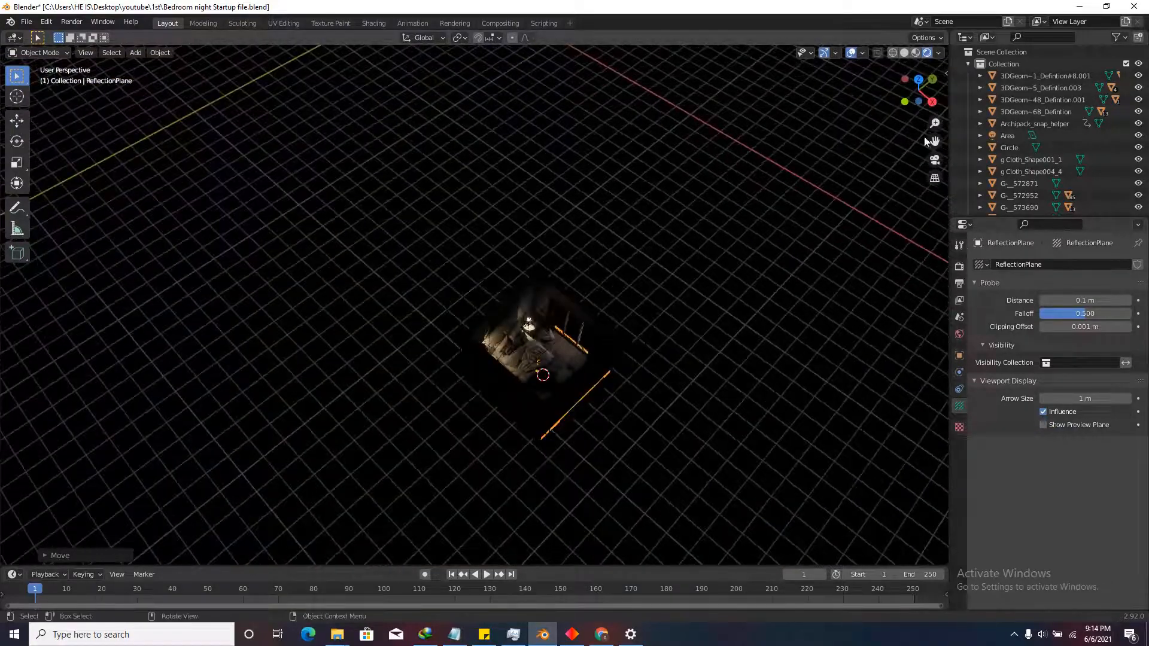
{"action": "left_click", "coordinate": [919, 80]}
{"action": "scroll", "coordinate": [632, 250], "scroll_direction": "up", "scroll_amount": 4}
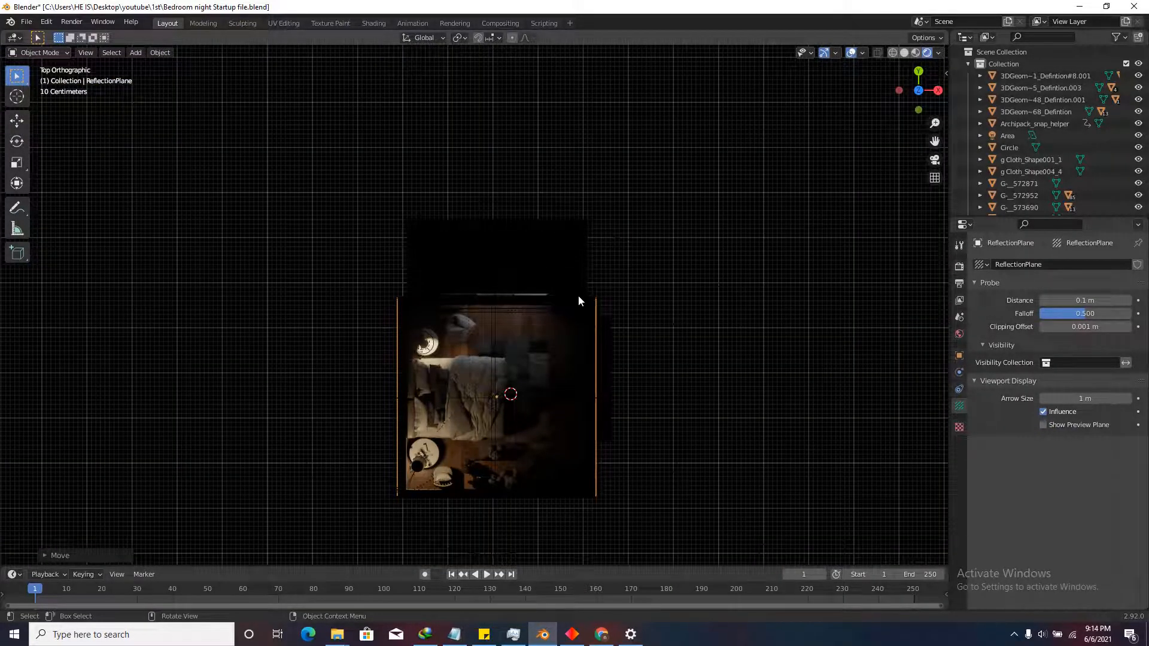
{"action": "scroll", "coordinate": [590, 309], "scroll_direction": "up", "scroll_amount": 4}
{"action": "middle_click_drag", "start_coordinate": [585, 371], "coordinate": [700, 380]}
{"action": "left_click", "coordinate": [462, 218]}
{"action": "key", "text": "h"}
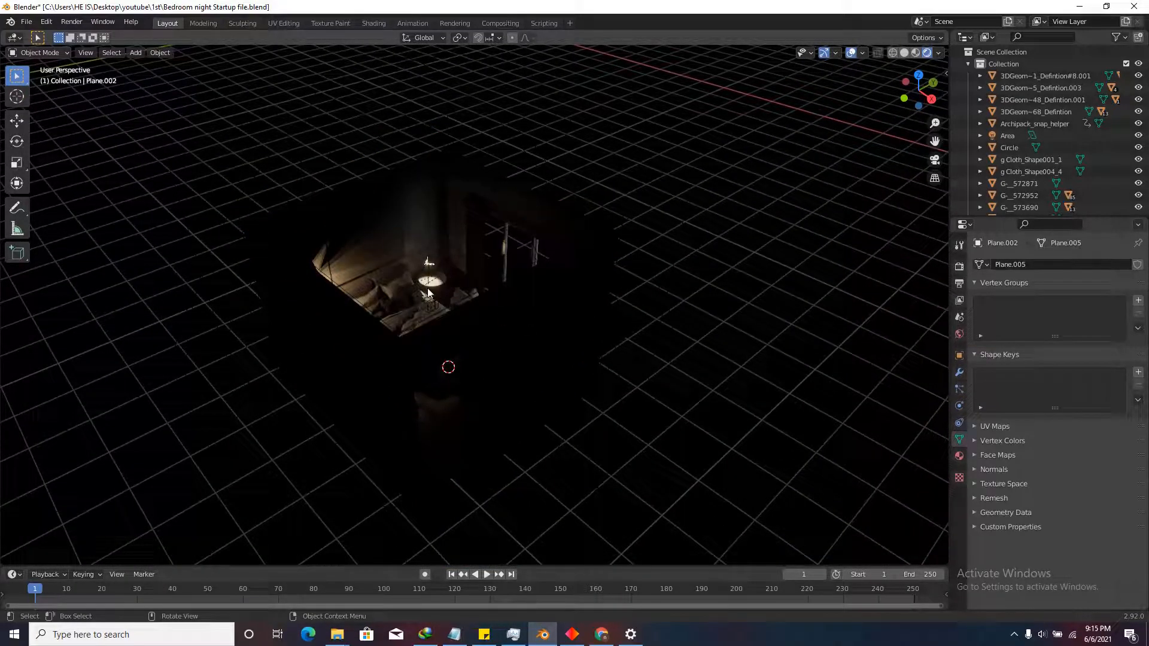
{"action": "scroll", "coordinate": [395, 279], "scroll_direction": "up", "scroll_amount": 5}
{"action": "scroll", "coordinate": [605, 309], "scroll_direction": "down", "scroll_amount": 4}
{"action": "middle_click_drag", "start_coordinate": [605, 309], "coordinate": [595, 310]}
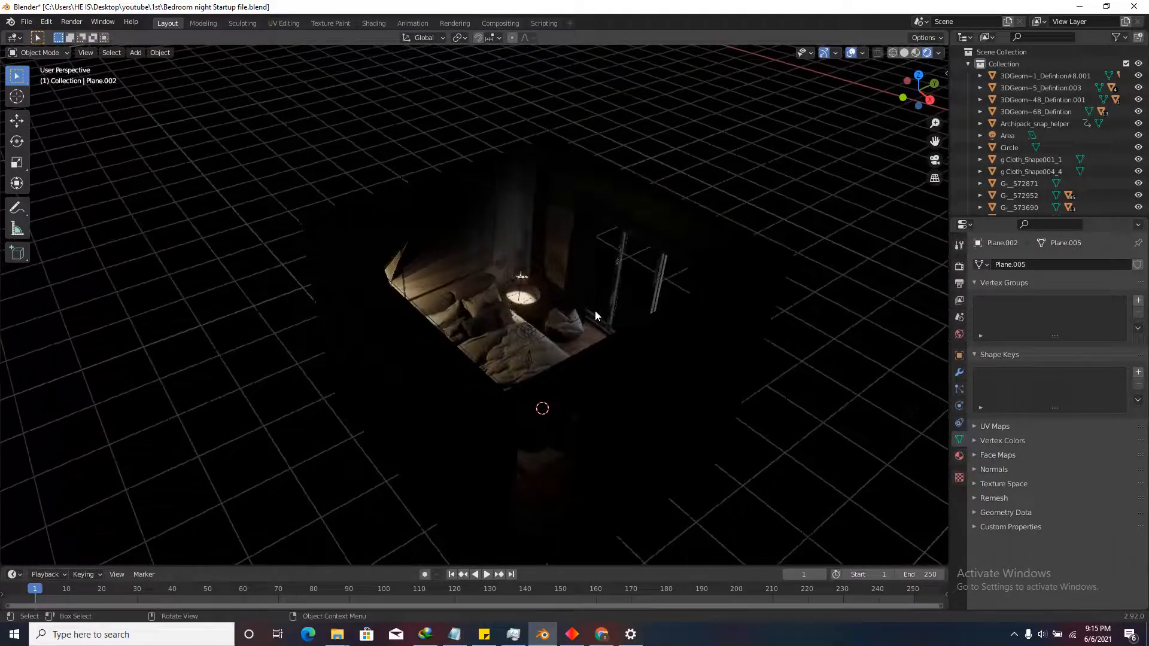
{"action": "key", "text": "alt+h"}
{"action": "scroll", "coordinate": [559, 333], "scroll_direction": "up", "scroll_amount": 6}
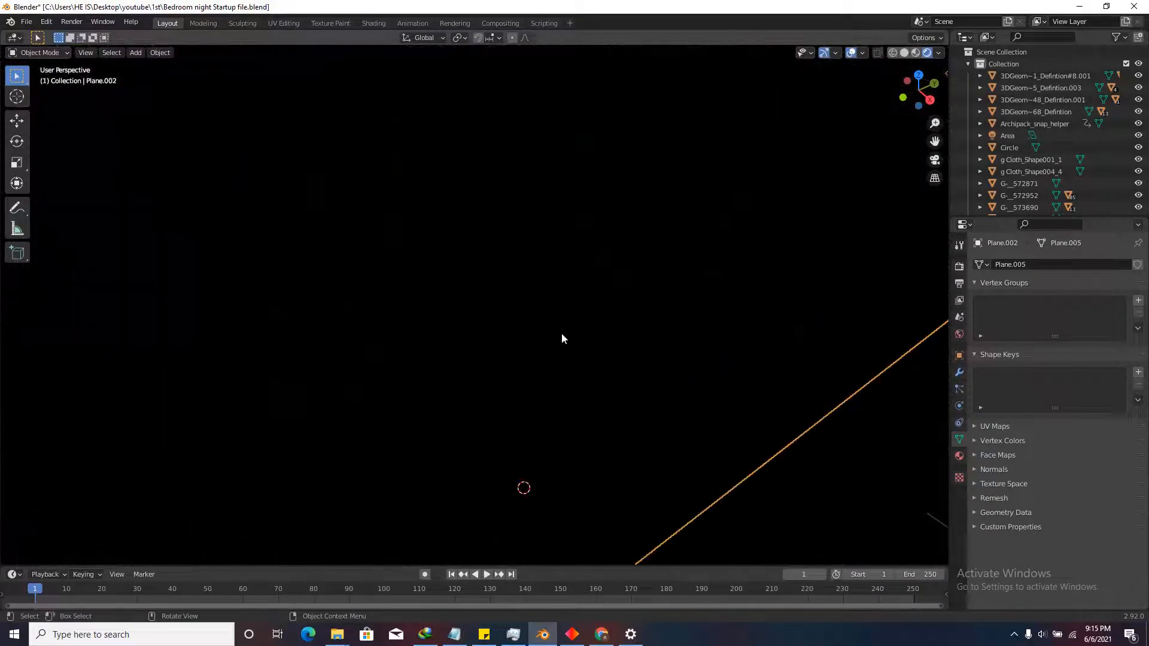
{"action": "key", "text": "h"}
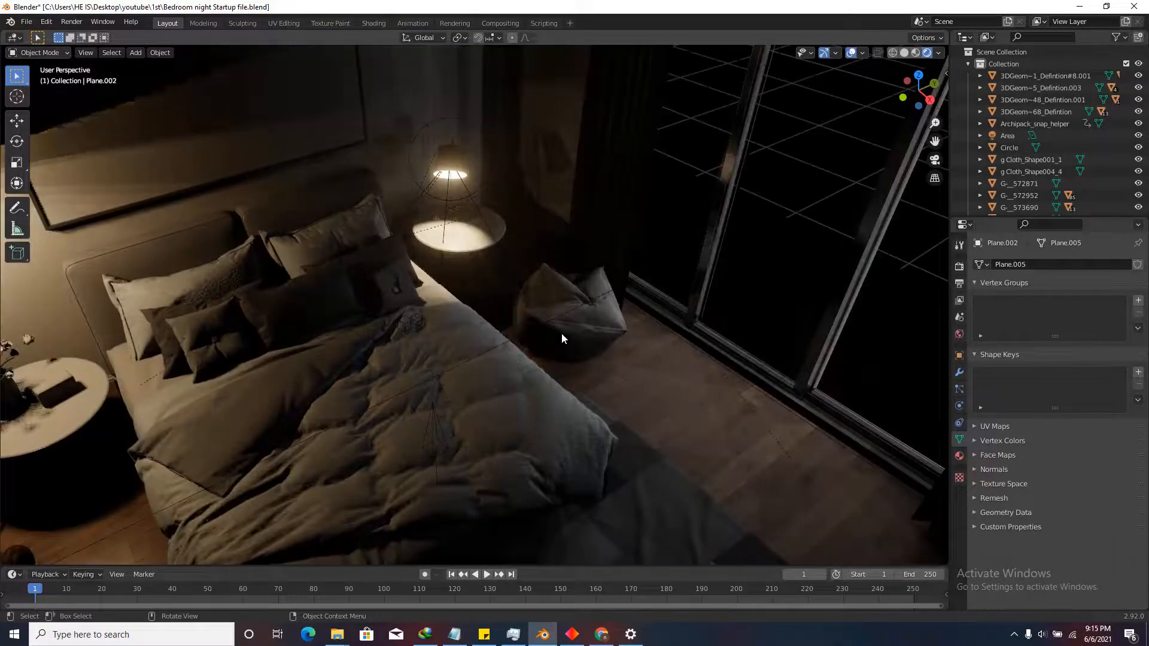
{"action": "left_click", "coordinate": [959, 266]}
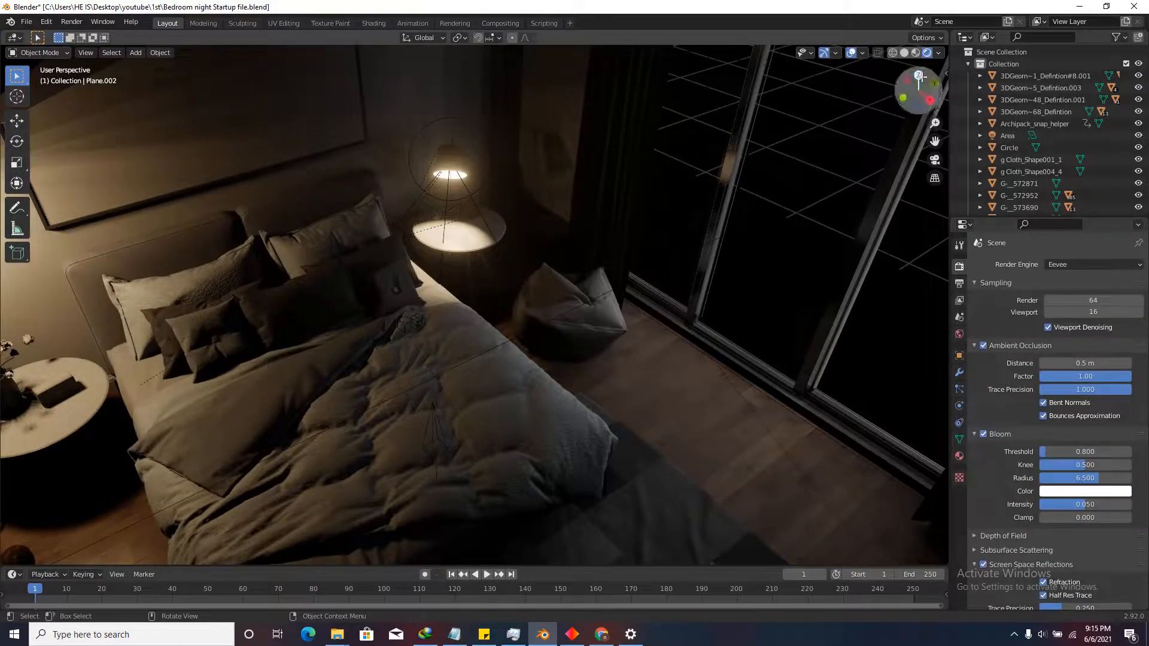
In solid shading, set Indirect Lighting cubemap size 1024 px and diffuse occlusion 64 px, then bake.
{"action": "left_click", "coordinate": [905, 52]}
{"action": "scroll", "coordinate": [1025, 455], "scroll_direction": "down", "scroll_amount": 8}
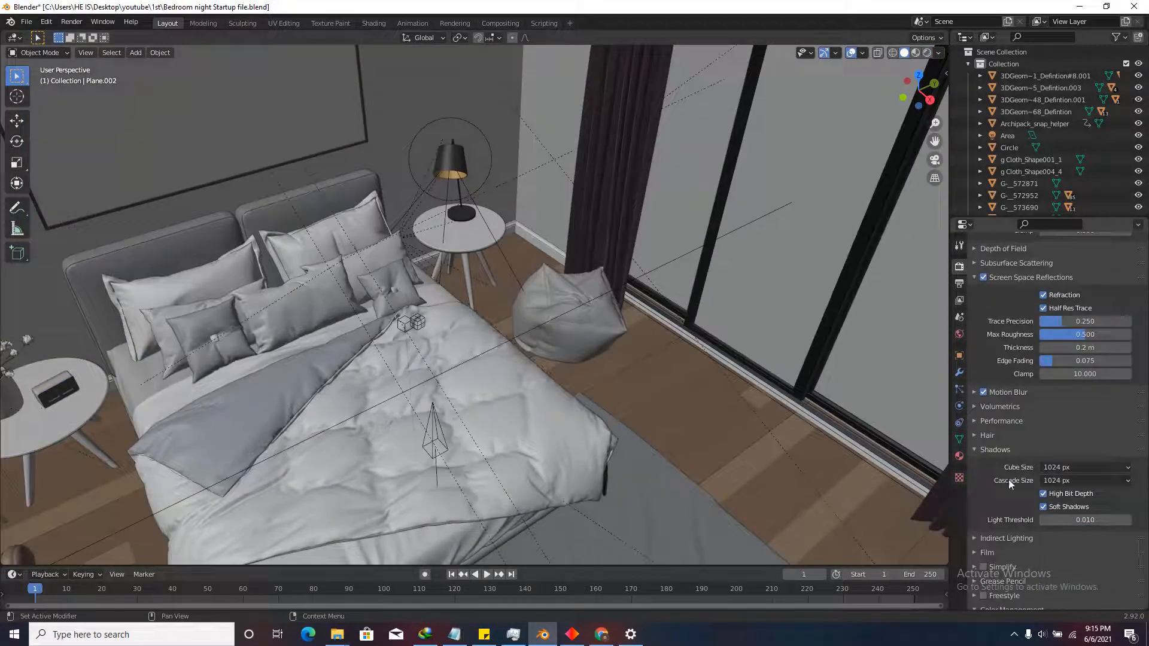
{"action": "scroll", "coordinate": [1005, 488], "scroll_direction": "down", "scroll_amount": 5}
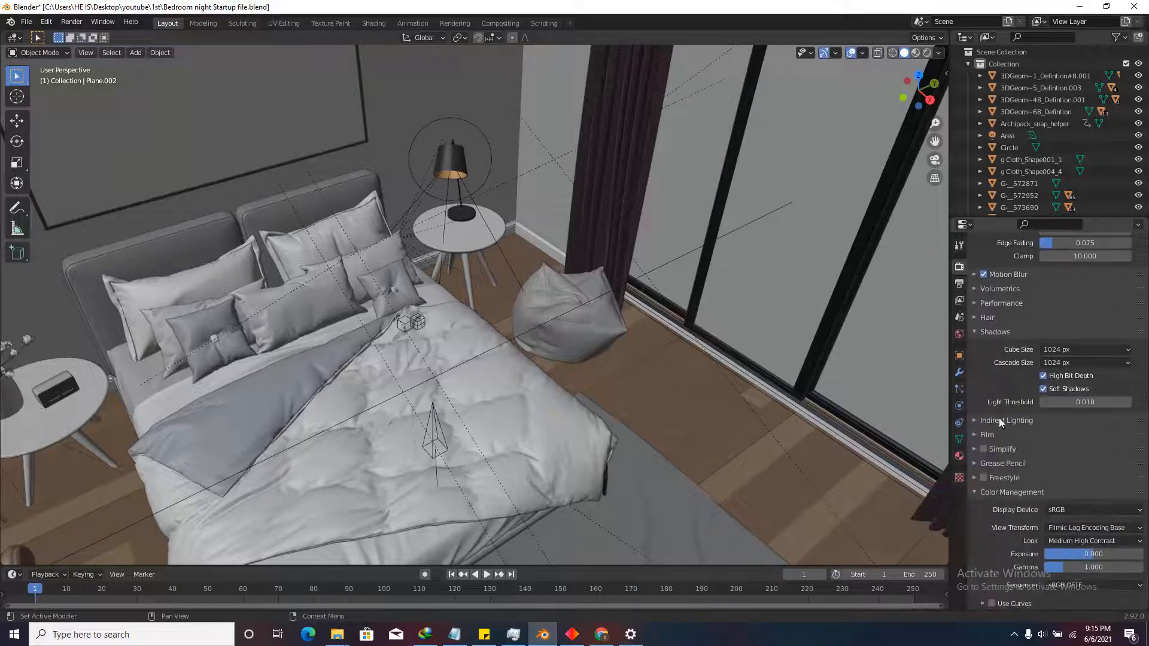
{"action": "left_click", "coordinate": [999, 421]}
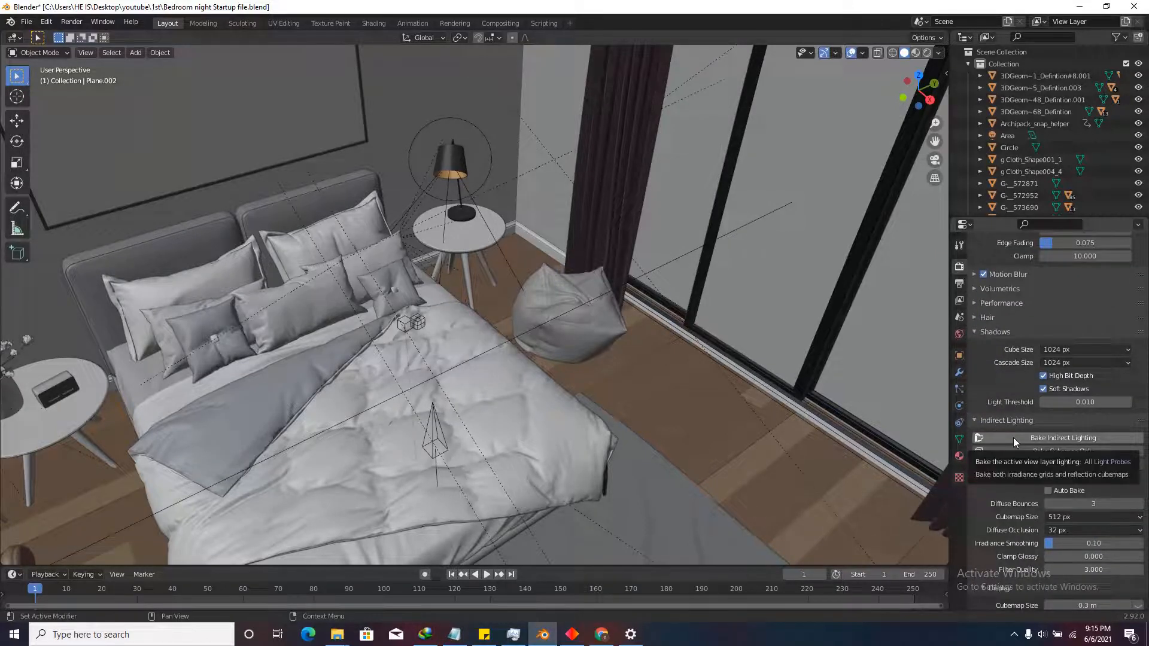
{"action": "left_click", "coordinate": [1065, 516]}
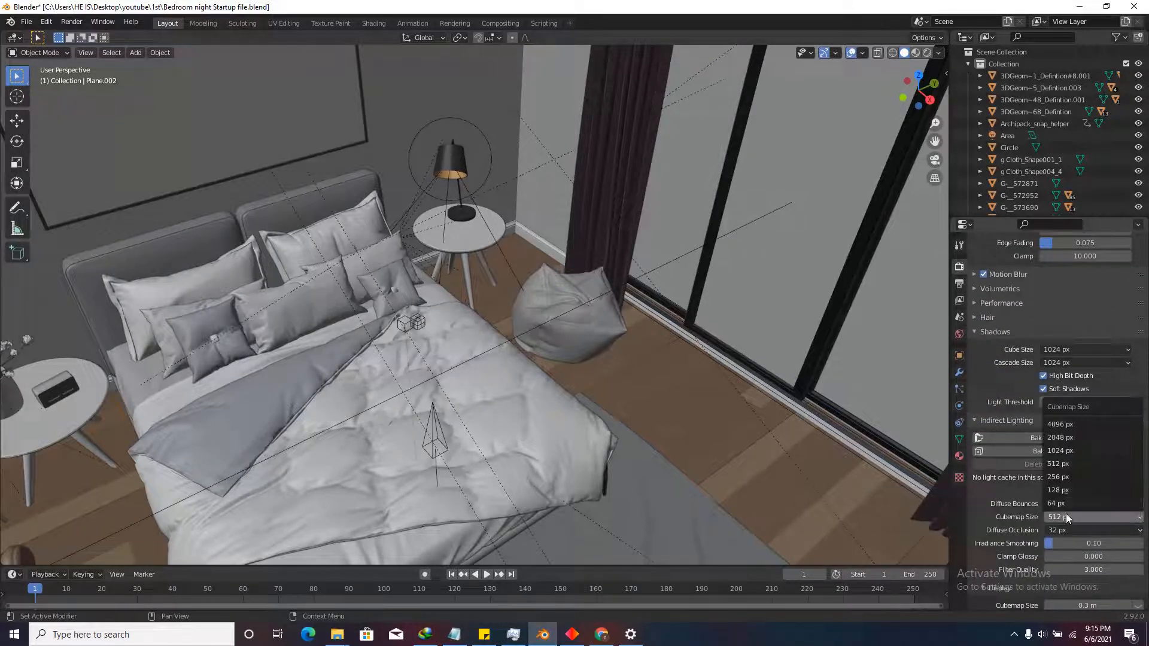
{"action": "left_click", "coordinate": [1072, 450]}
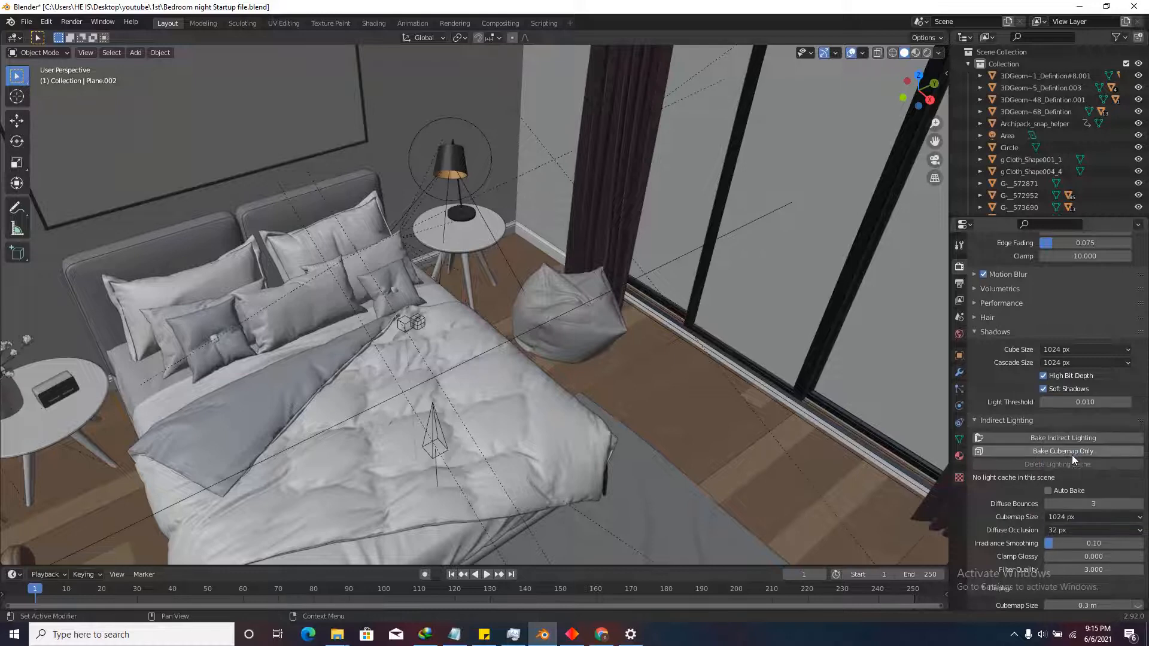
{"action": "left_click", "coordinate": [1058, 530]}
{"action": "left_click", "coordinate": [1066, 587]}
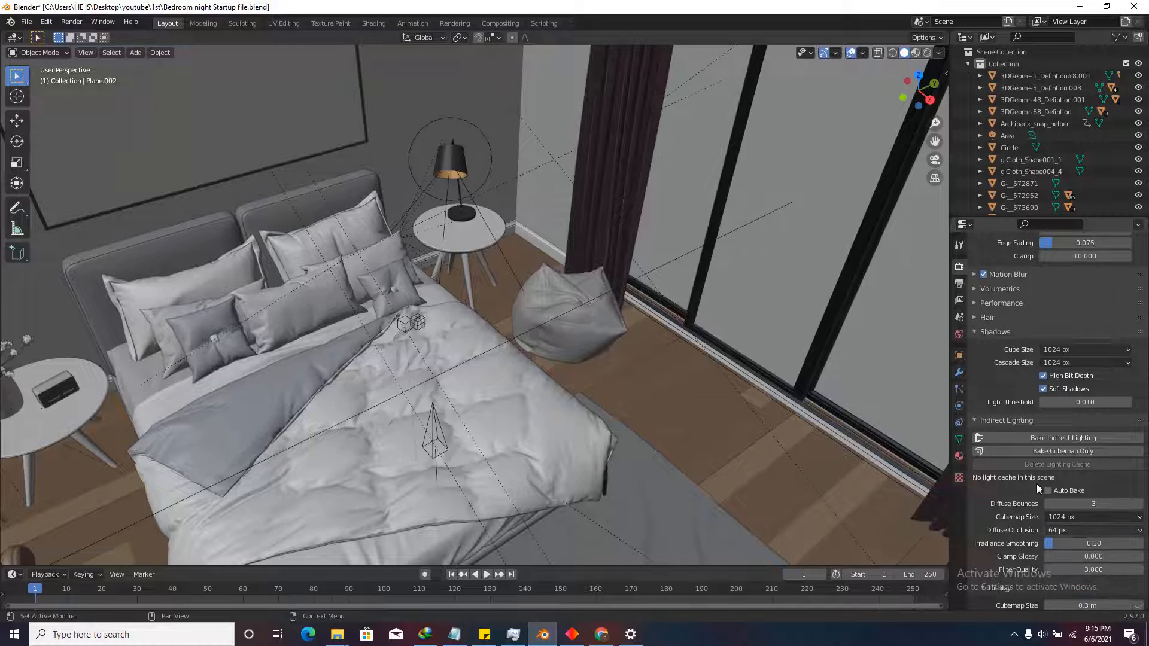
{"action": "left_click", "coordinate": [1070, 440]}
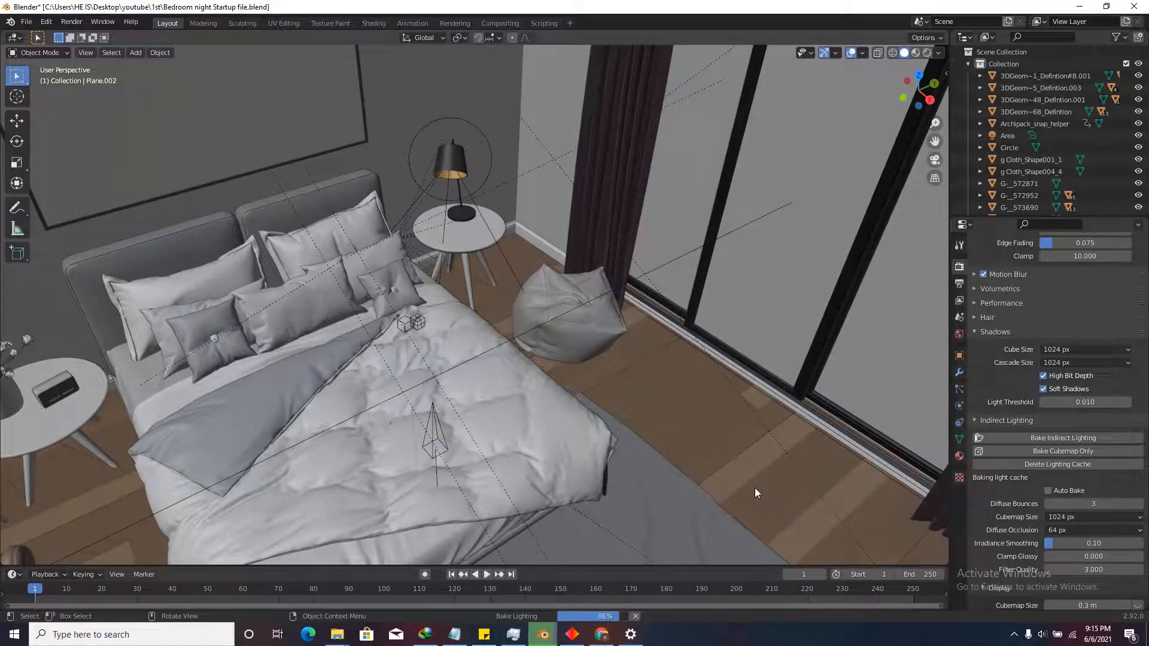
Walk through the bedroom in rendered view to inspect the baked lighting around the bed.
{"action": "left_click", "coordinate": [928, 53]}
{"action": "key", "text": "shift+grave"}
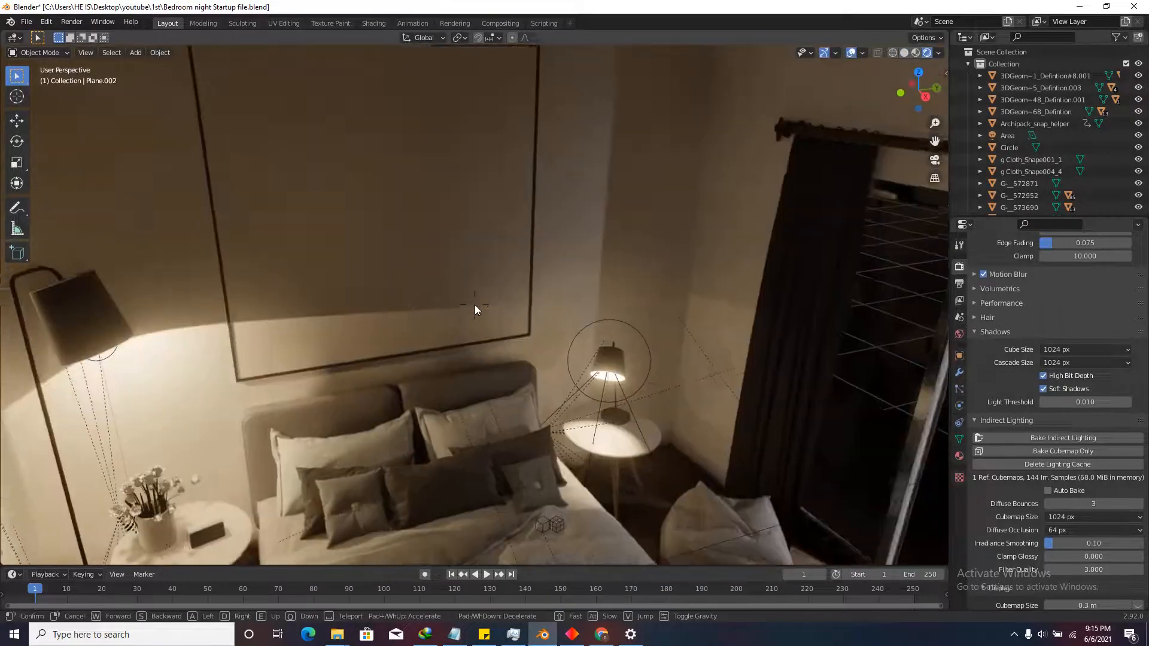
{"action": "key", "text": "s"}
{"action": "key", "text": "w"}
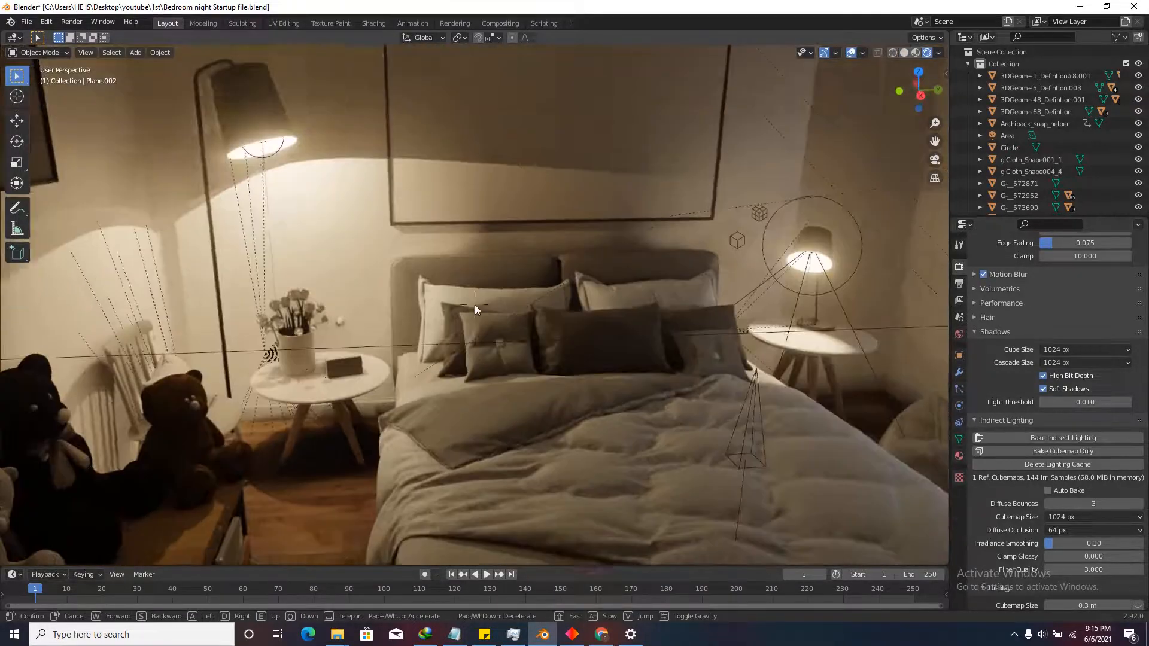
{"action": "key", "text": "d"}
{"action": "key", "text": "w"}
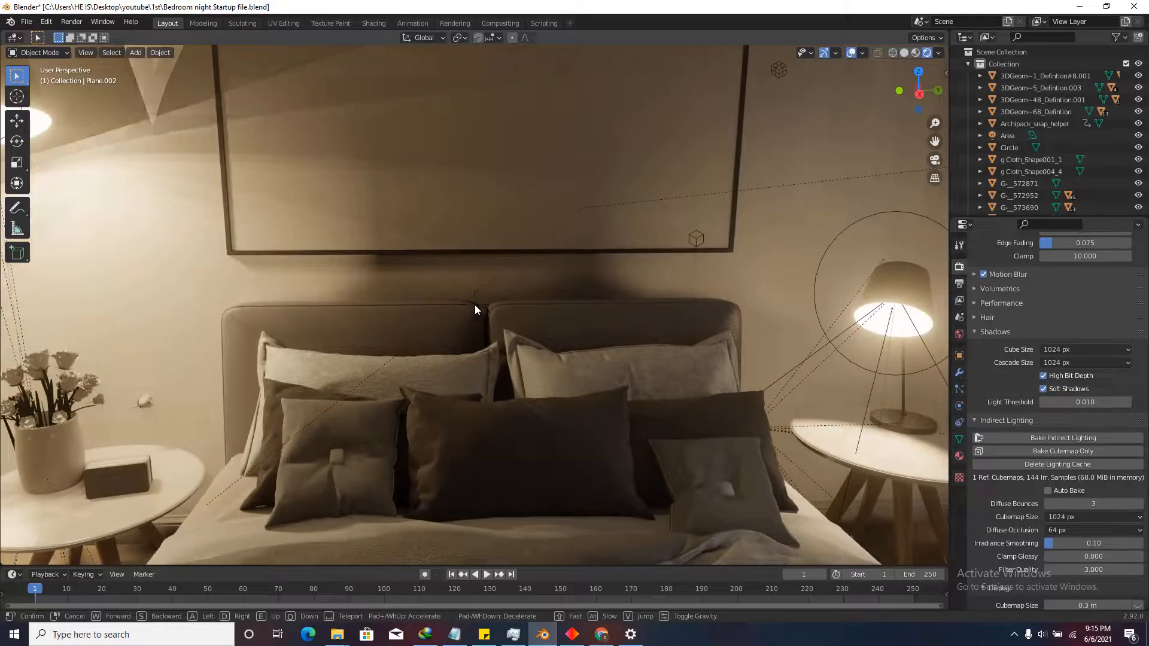
{"action": "left_click", "coordinate": [475, 304]}
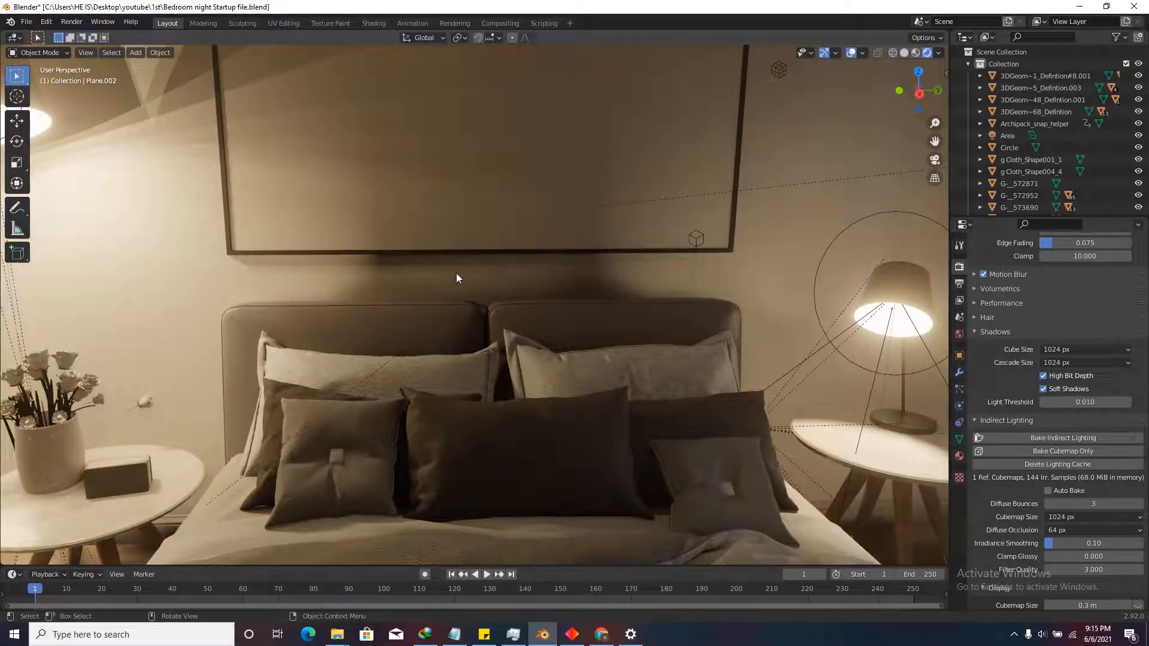
{"action": "key", "text": "shift+grave"}
{"action": "key", "text": "w"}
{"action": "left_click", "coordinate": [475, 304]}
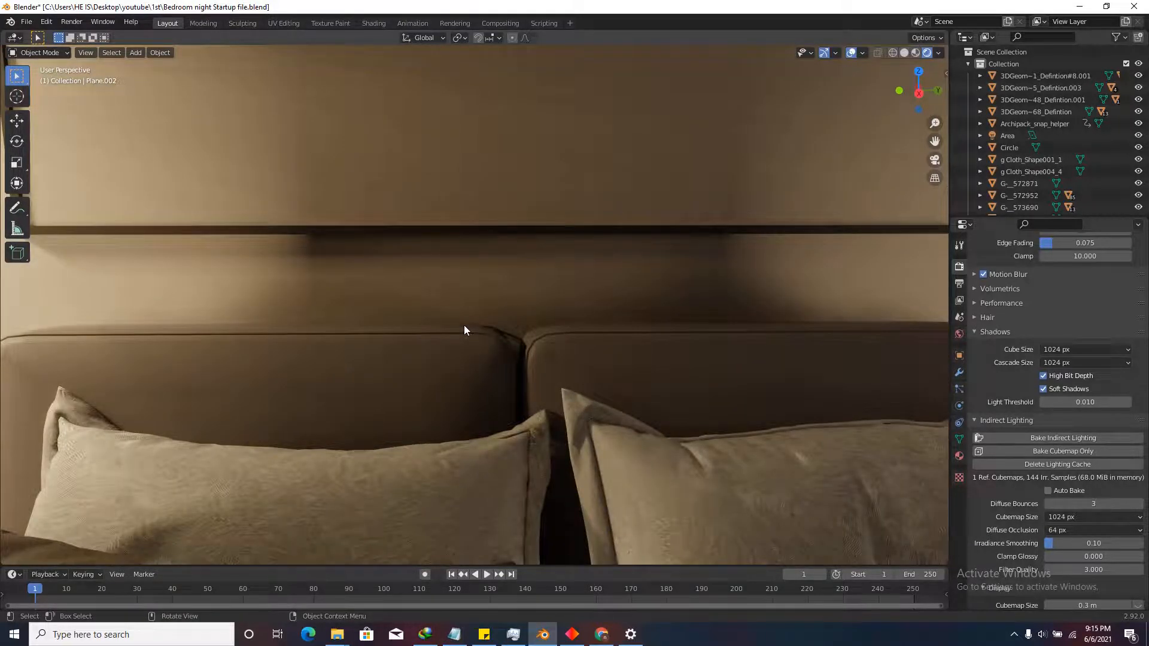
{"action": "key", "text": "shift+grave"}
{"action": "key", "text": "s"}
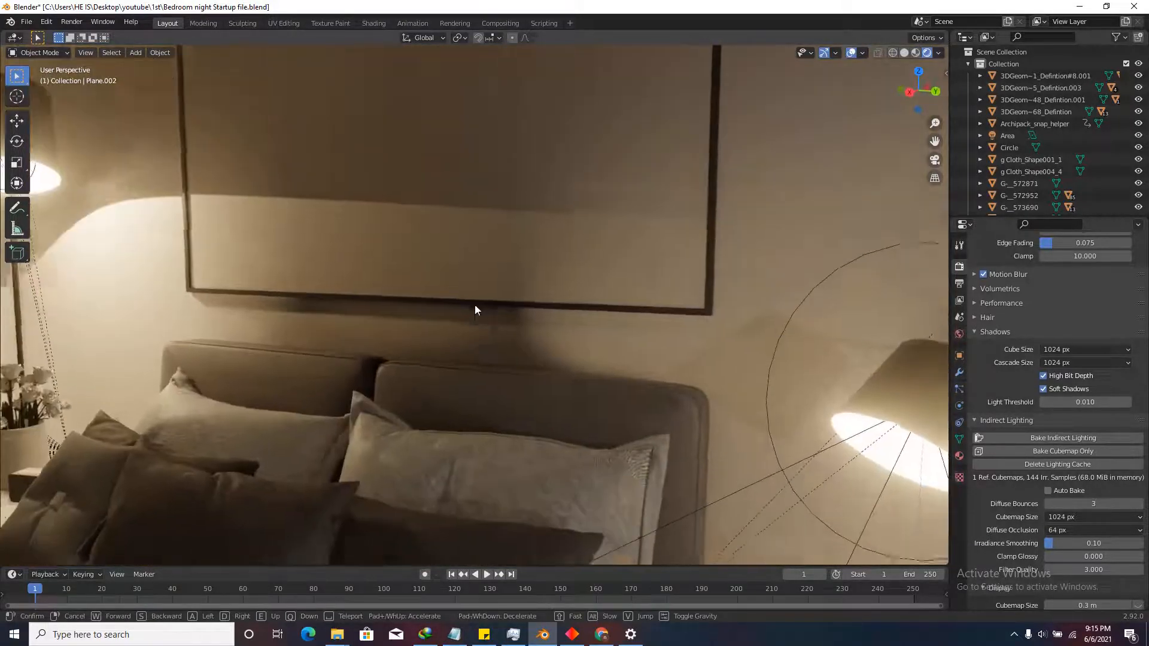
{"action": "key", "text": "s"}
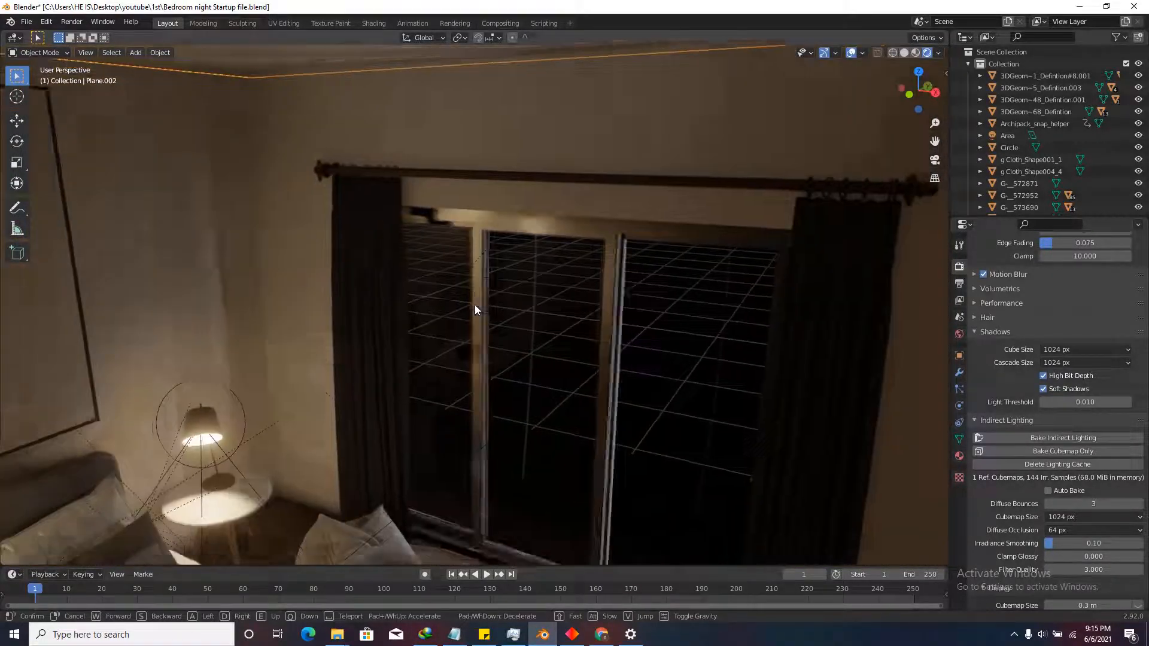
{"action": "left_click", "coordinate": [475, 306]}
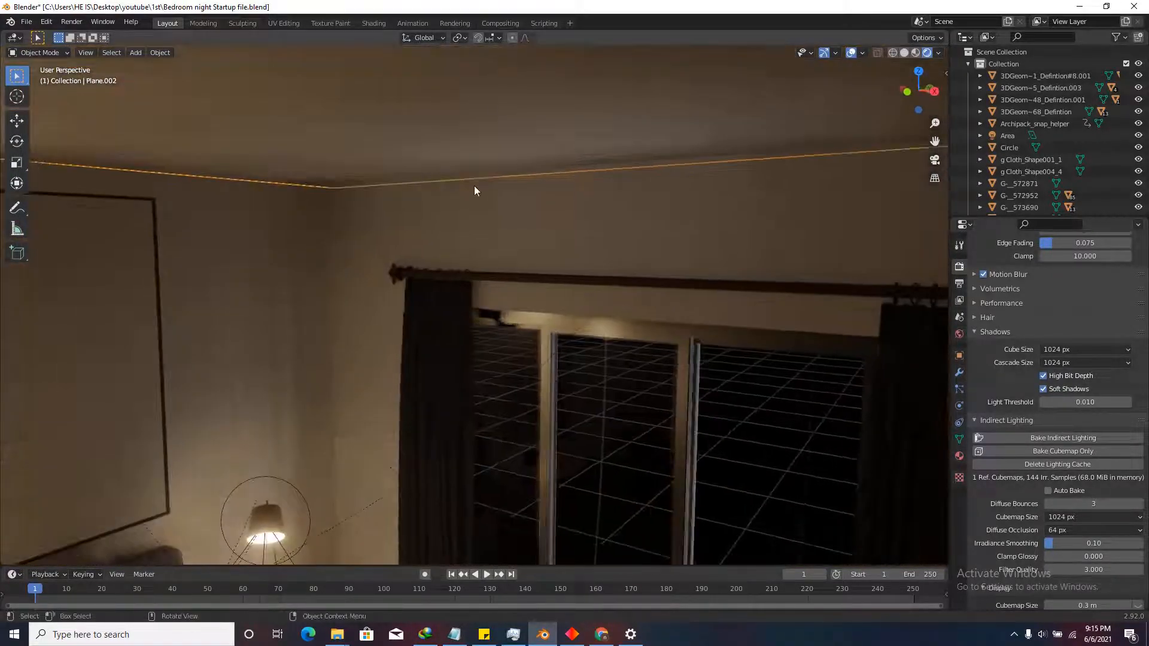
Reveal and re-hide the ceiling, then orbit to a near top-down view of the room.
{"action": "scroll", "coordinate": [488, 102], "scroll_direction": "down", "scroll_amount": 8}
{"action": "middle_click_drag", "start_coordinate": [491, 278], "coordinate": [449, 382]}
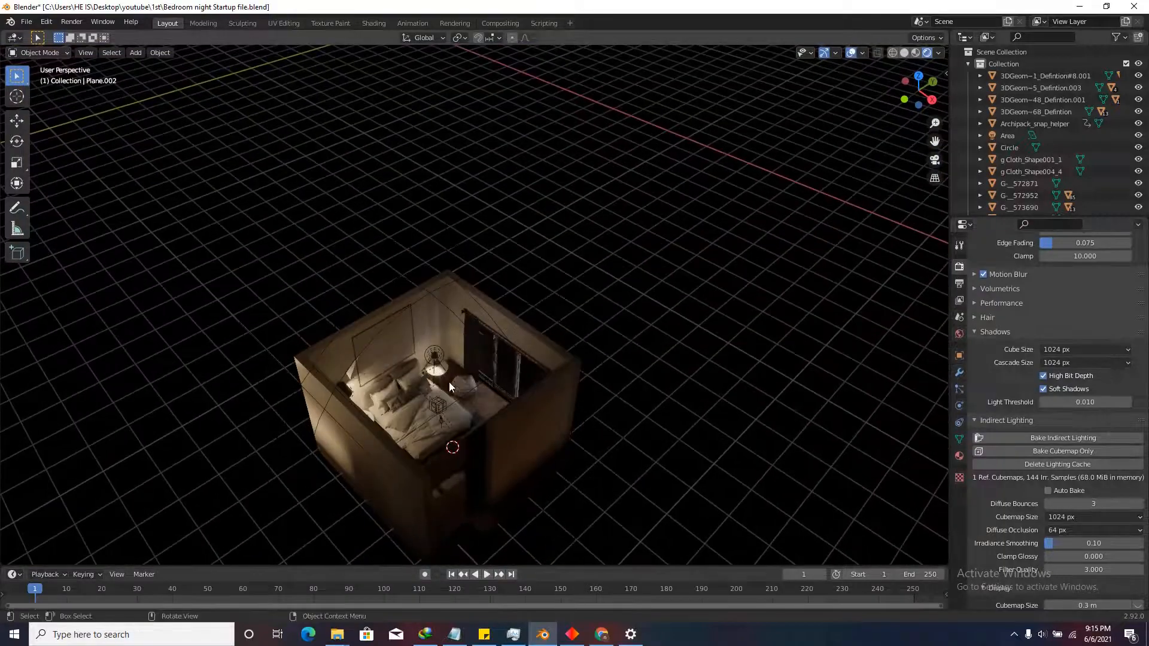
{"action": "scroll", "coordinate": [449, 381], "scroll_direction": "up", "scroll_amount": 3}
{"action": "scroll", "coordinate": [498, 247], "scroll_direction": "down", "scroll_amount": 4}
{"action": "scroll", "coordinate": [464, 318], "scroll_direction": "up", "scroll_amount": 5}
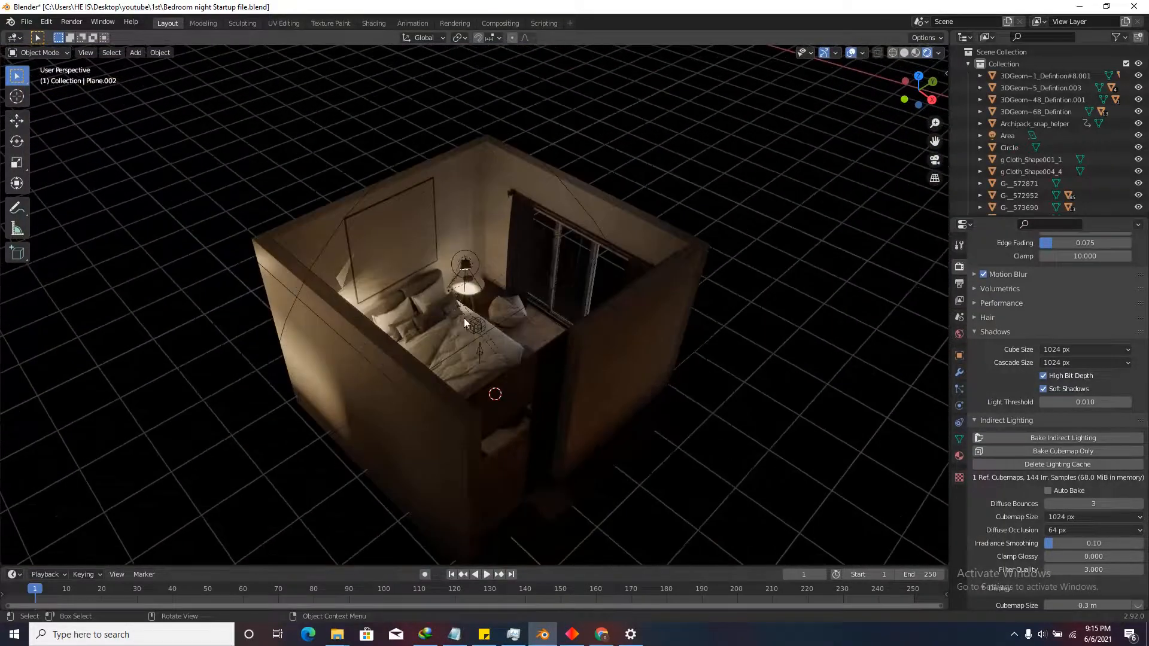
{"action": "scroll", "coordinate": [473, 354], "scroll_direction": "down", "scroll_amount": 5}
{"action": "key", "text": "alt+h"}
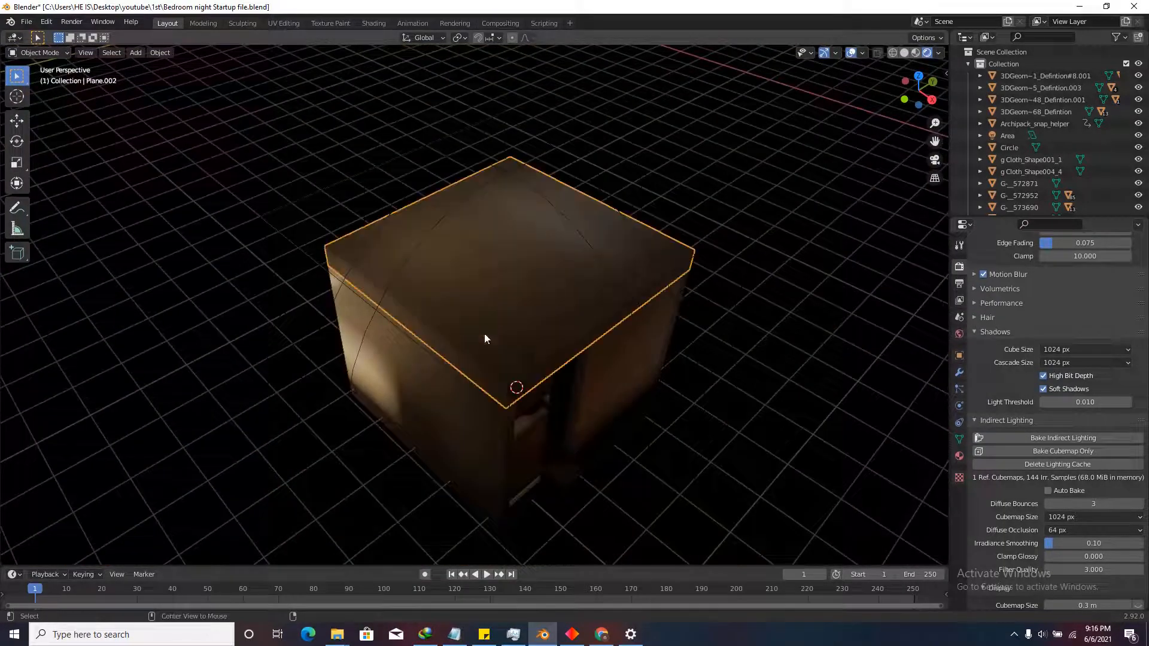
{"action": "key", "text": "h"}
{"action": "middle_click_drag", "start_coordinate": [449, 332], "coordinate": [429, 348]}
{"action": "scroll", "coordinate": [429, 348], "scroll_direction": "up", "scroll_amount": 3}
{"action": "scroll", "coordinate": [512, 378], "scroll_direction": "down", "scroll_amount": 1}
{"action": "scroll", "coordinate": [449, 359], "scroll_direction": "up", "scroll_amount": 2}
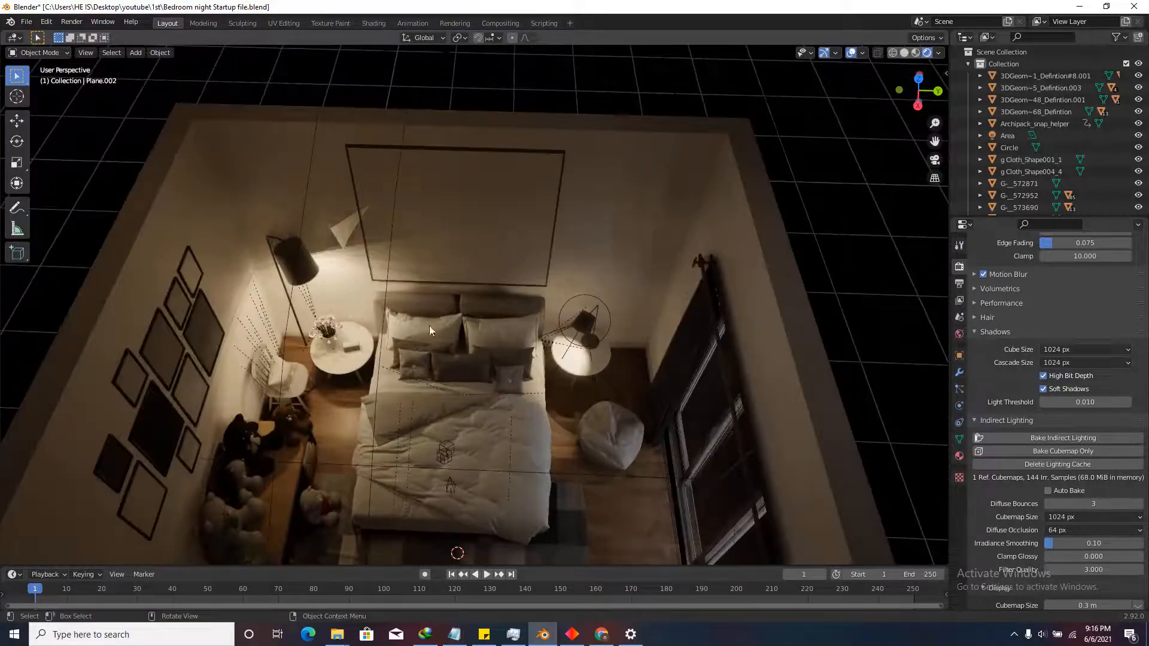
{"action": "scroll", "coordinate": [432, 342], "scroll_direction": "down", "scroll_amount": 3}
Select the irradiance volume and inspect it from top and perspective views.
{"action": "left_click", "coordinate": [446, 391]}
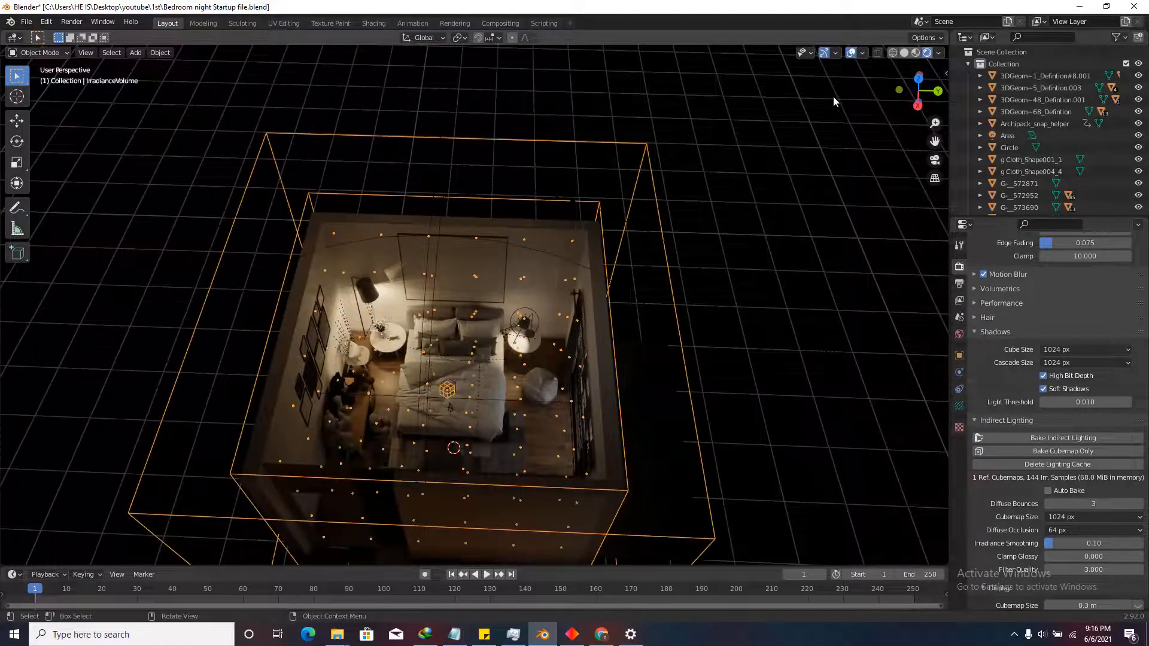
{"action": "left_click", "coordinate": [918, 79]}
{"action": "scroll", "coordinate": [558, 385], "scroll_direction": "up", "scroll_amount": 2}
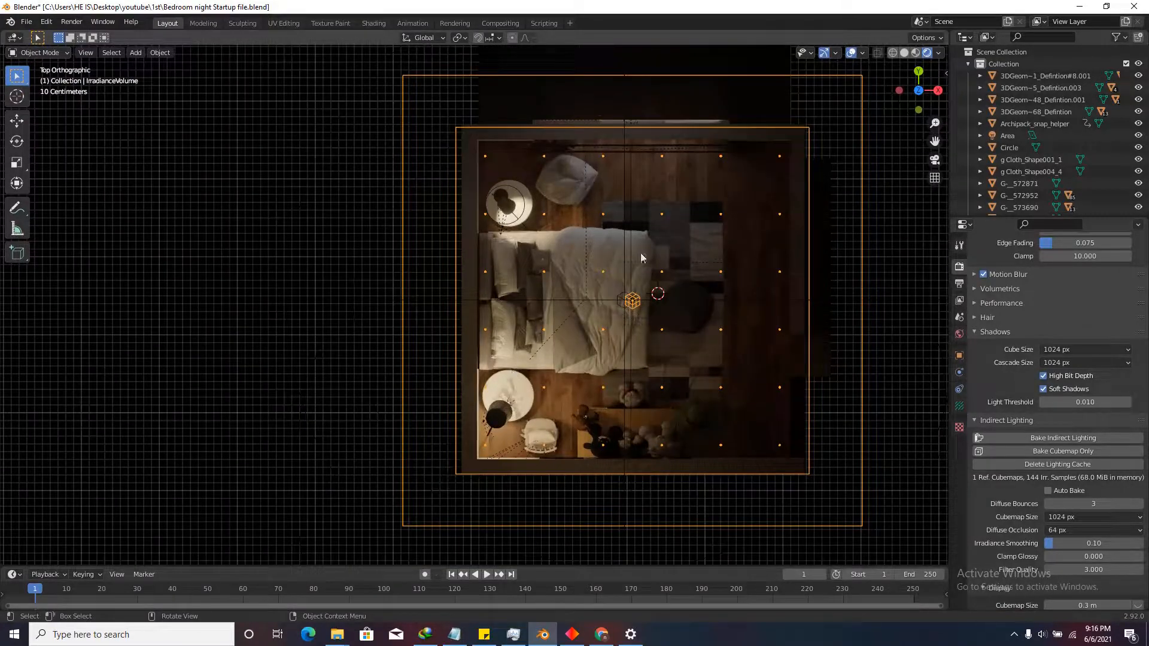
{"action": "scroll", "coordinate": [528, 314], "scroll_direction": "up", "scroll_amount": 2}
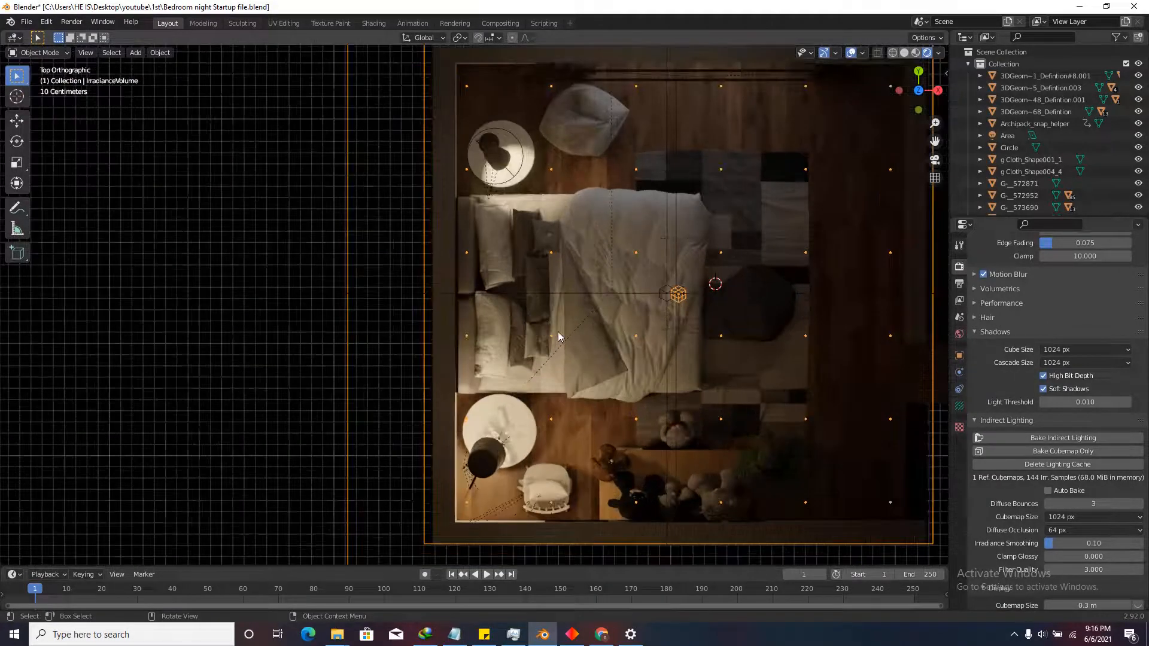
{"action": "scroll", "coordinate": [557, 332], "scroll_direction": "down", "scroll_amount": 2}
{"action": "scroll", "coordinate": [527, 347], "scroll_direction": "up", "scroll_amount": 2}
{"action": "scroll", "coordinate": [486, 297], "scroll_direction": "down", "scroll_amount": 4}
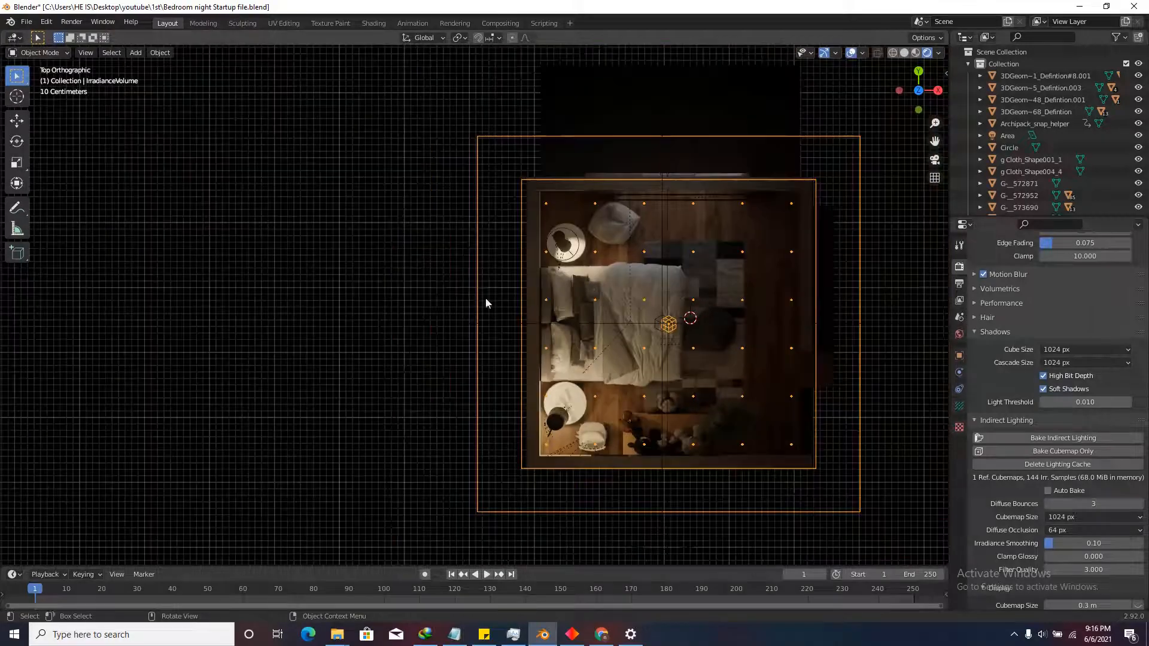
{"action": "scroll", "coordinate": [565, 311], "scroll_direction": "up", "scroll_amount": 1}
{"action": "middle_click_drag", "start_coordinate": [595, 356], "coordinate": [526, 295]}
{"action": "scroll", "coordinate": [483, 340], "scroll_direction": "up", "scroll_amount": 4}
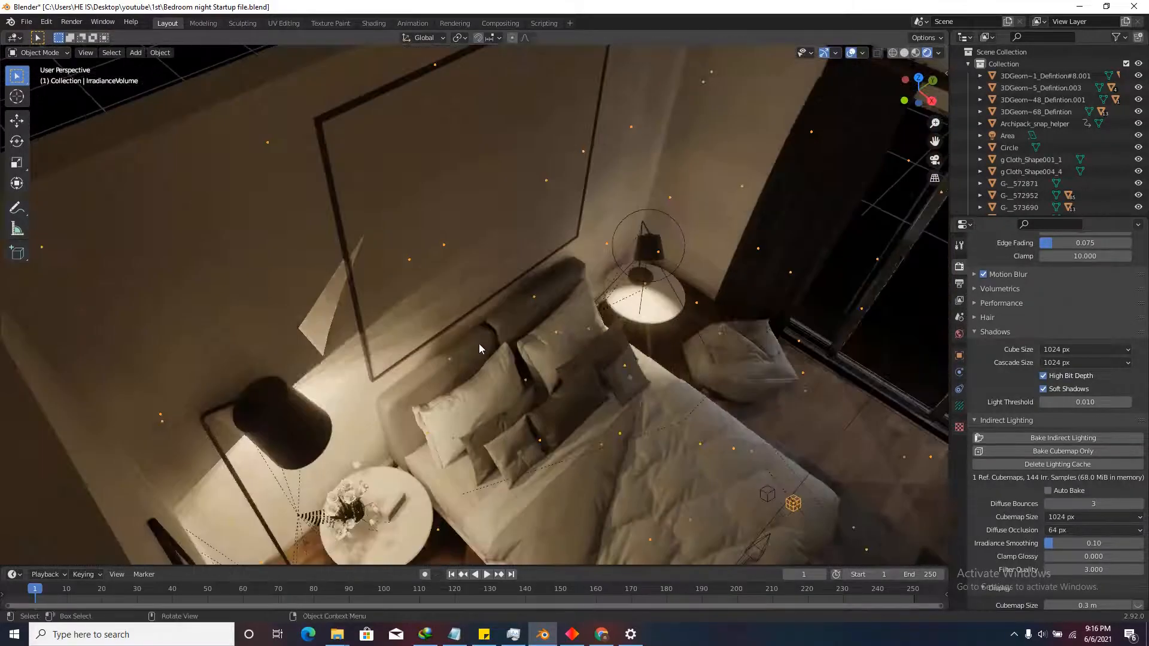
{"action": "scroll", "coordinate": [486, 352], "scroll_direction": "up", "scroll_amount": 3}
{"action": "middle_click_drag", "start_coordinate": [531, 354], "coordinate": [533, 308]}
{"action": "scroll", "coordinate": [530, 302], "scroll_direction": "up", "scroll_amount": 3}
{"action": "scroll", "coordinate": [496, 269], "scroll_direction": "up", "scroll_amount": 2}
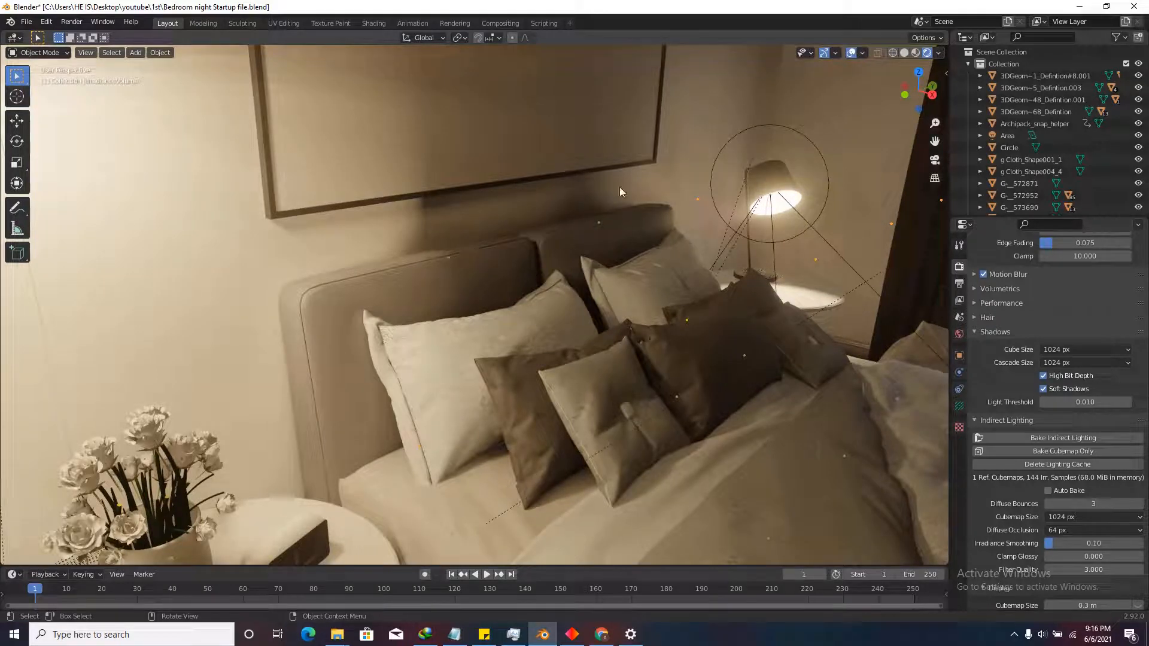
{"action": "scroll", "coordinate": [478, 225], "scroll_direction": "up", "scroll_amount": 1}
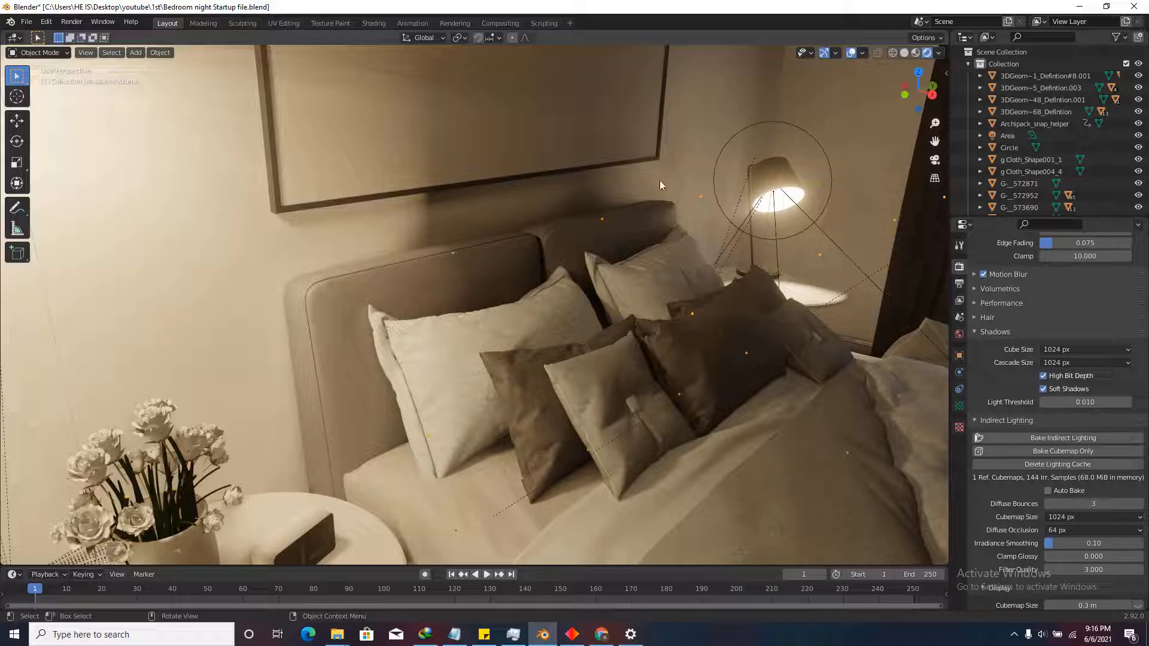
{"action": "left_click", "coordinate": [919, 72]}
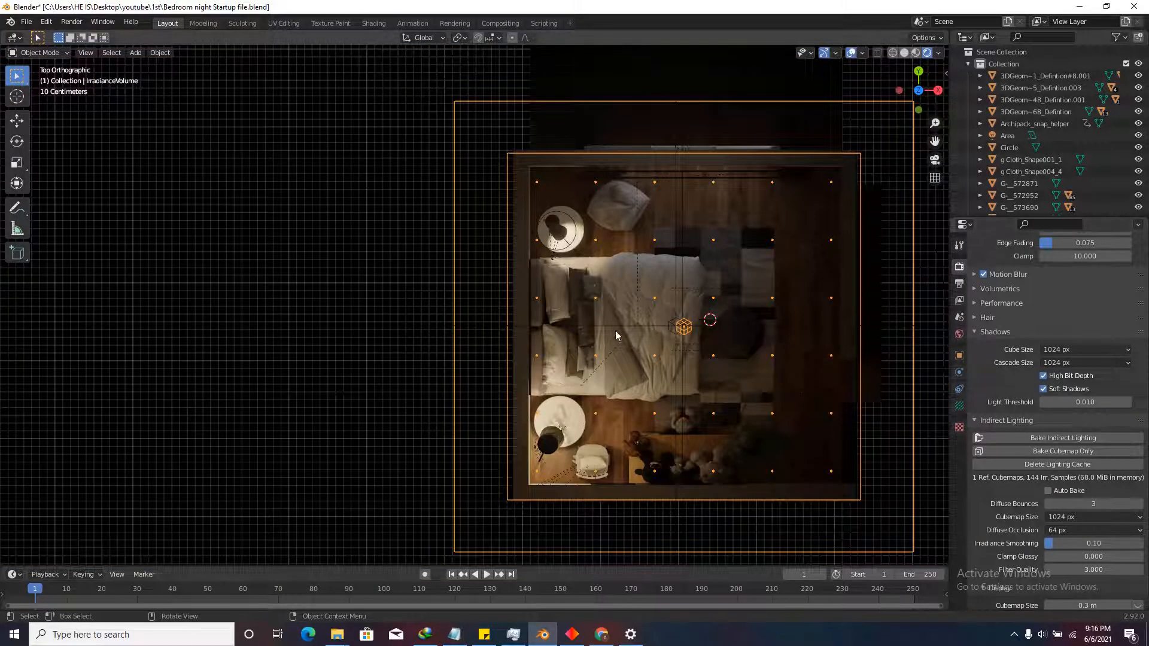
{"action": "scroll", "coordinate": [874, 508], "scroll_direction": "down", "scroll_amount": 1}
In the irradiance volume's probe settings, set Resolution X to 4.
{"action": "left_click", "coordinate": [959, 405]}
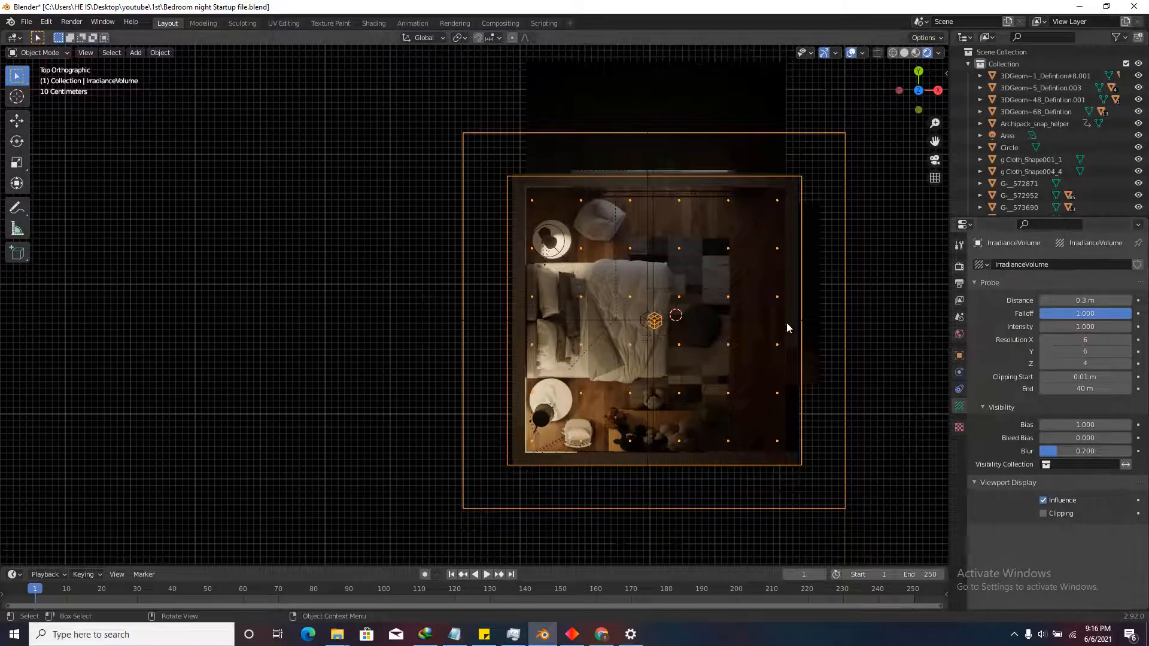
{"action": "scroll", "coordinate": [745, 364], "scroll_direction": "up", "scroll_amount": 1}
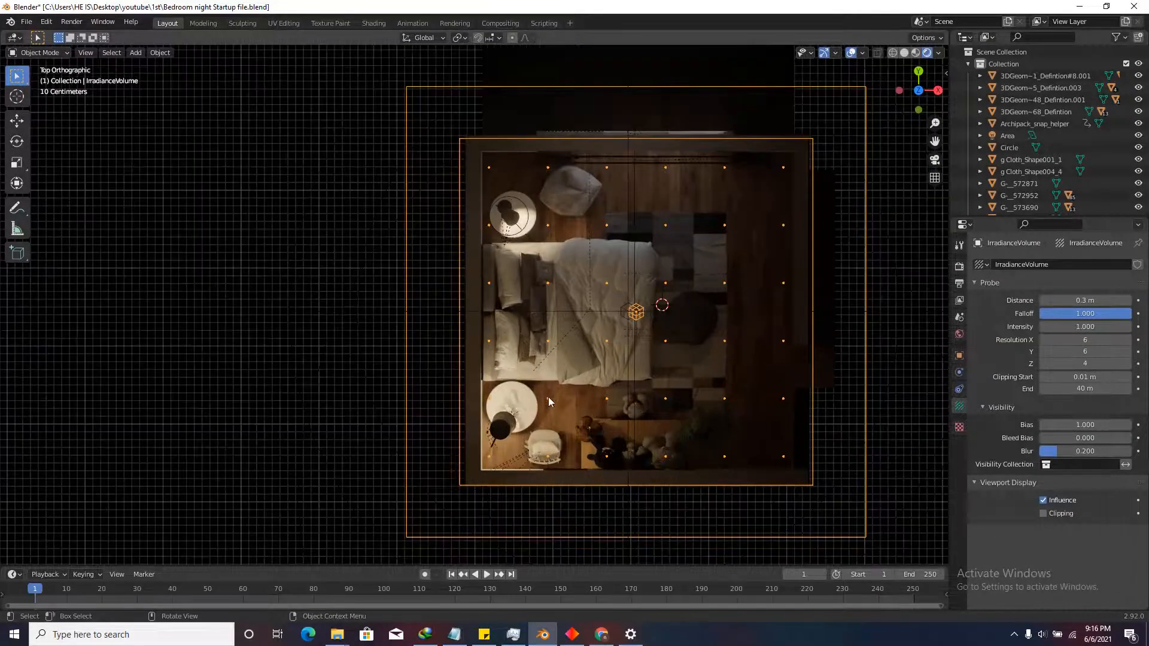
{"action": "left_click", "coordinate": [1089, 344]}
{"action": "type", "text": "5"}
{"action": "key", "text": "Return"}
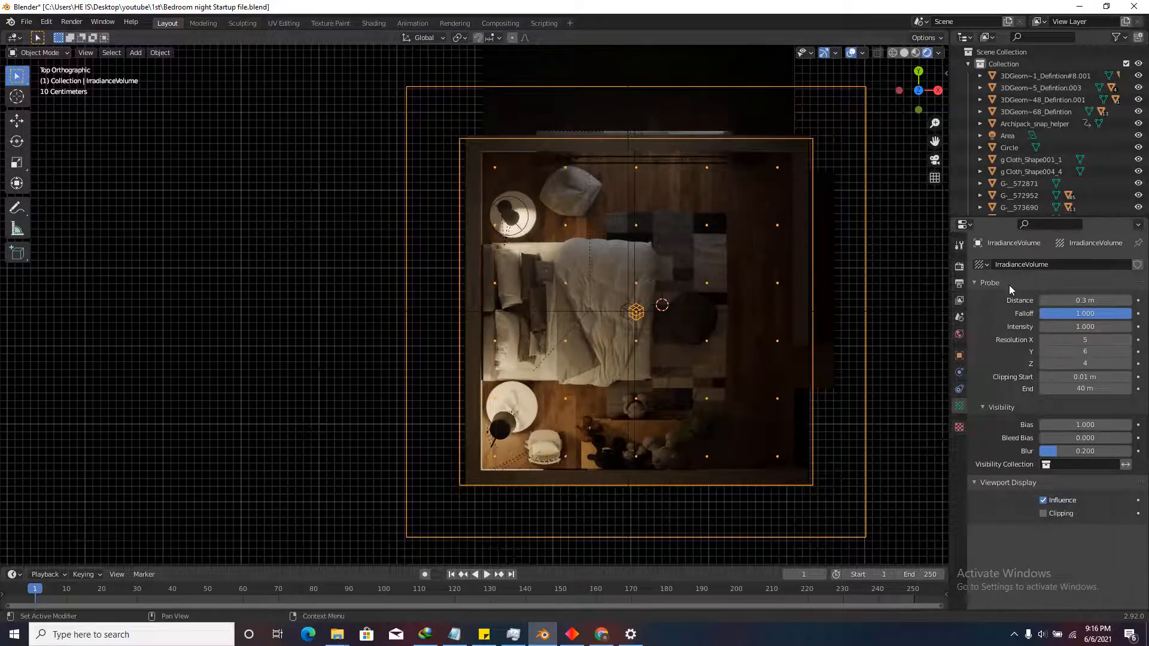
{"action": "left_click", "coordinate": [1090, 343]}
{"action": "type", "text": "4"}
{"action": "key", "text": "Return"}
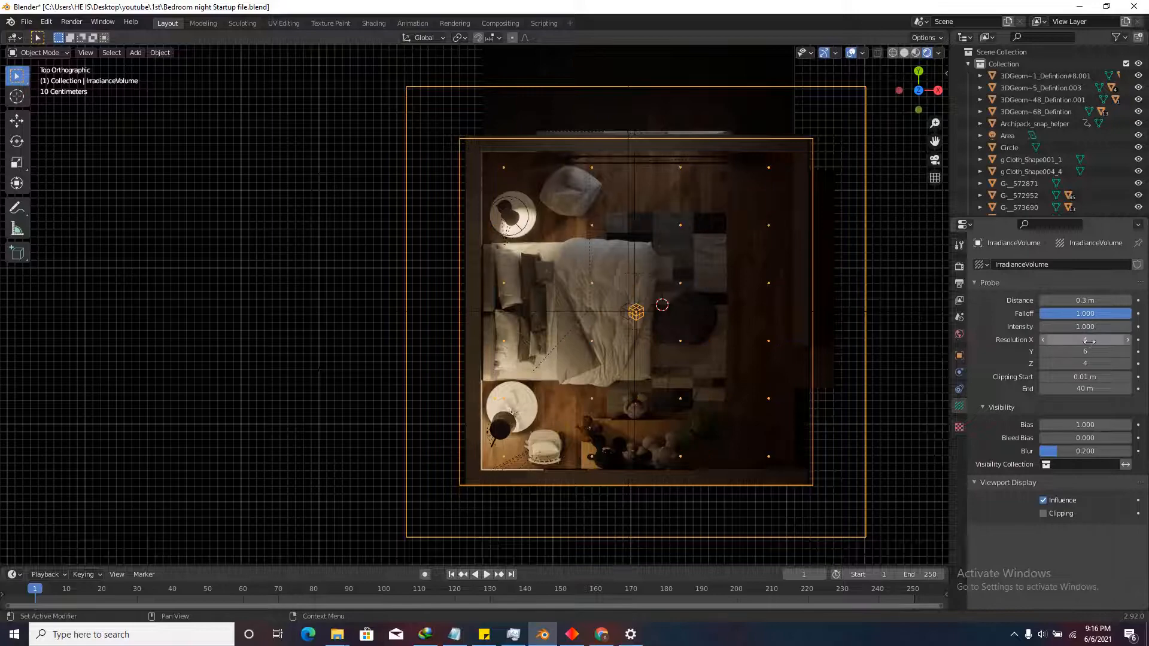
Orbit around to inspect the new probe grid, then switch to solid shading and open render settings.
{"action": "scroll", "coordinate": [764, 325], "scroll_direction": "up", "scroll_amount": 1}
{"action": "scroll", "coordinate": [556, 343], "scroll_direction": "up", "scroll_amount": 1}
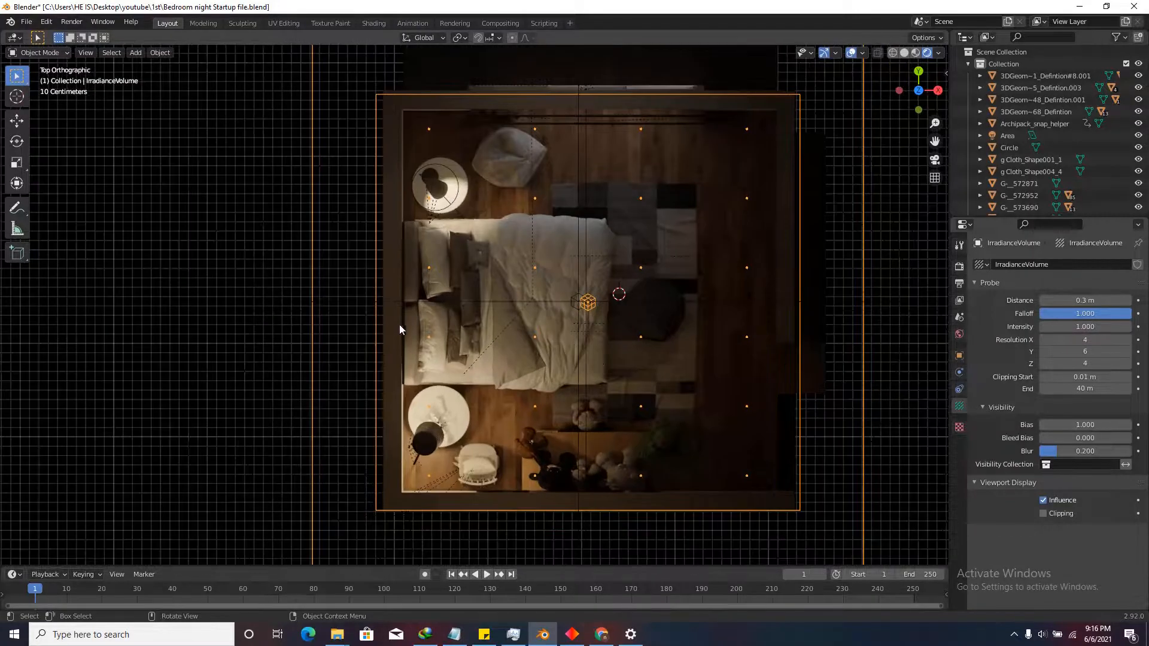
{"action": "scroll", "coordinate": [433, 254], "scroll_direction": "up", "scroll_amount": 1}
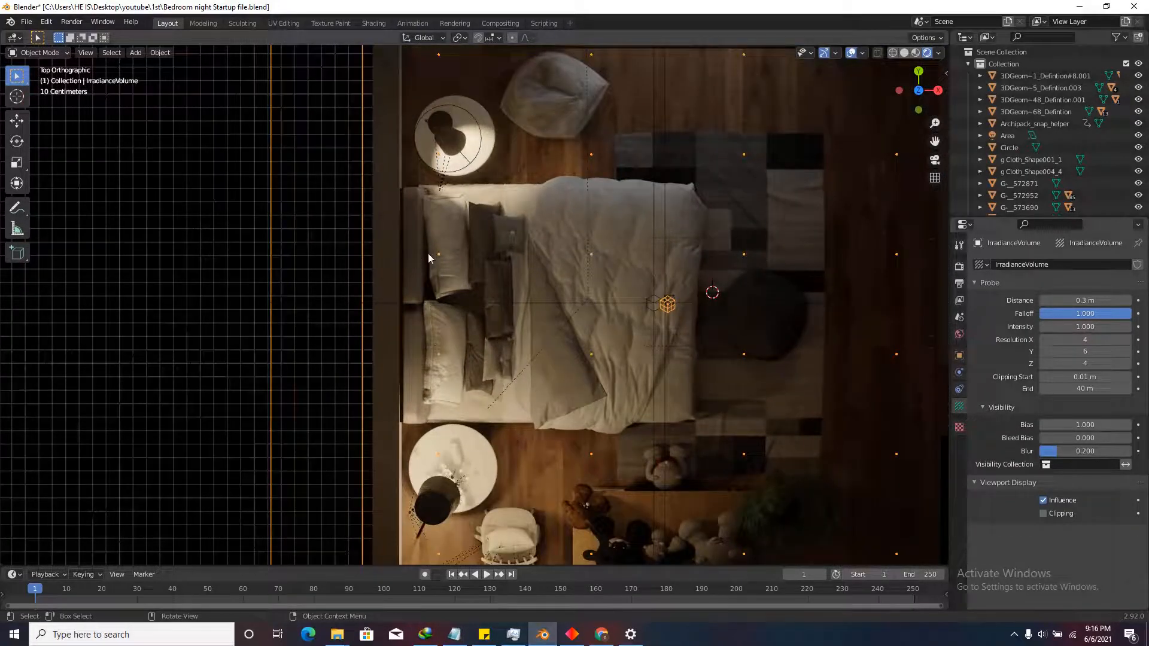
{"action": "scroll", "coordinate": [437, 352], "scroll_direction": "down", "scroll_amount": 5}
{"action": "middle_click_drag", "start_coordinate": [359, 264], "coordinate": [472, 251]}
{"action": "scroll", "coordinate": [472, 252], "scroll_direction": "up", "scroll_amount": 4}
{"action": "scroll", "coordinate": [418, 326], "scroll_direction": "up", "scroll_amount": 3}
{"action": "scroll", "coordinate": [418, 326], "scroll_direction": "down", "scroll_amount": 5}
{"action": "middle_click_drag", "start_coordinate": [418, 325], "coordinate": [476, 348]}
{"action": "scroll", "coordinate": [507, 255], "scroll_direction": "up", "scroll_amount": 3}
{"action": "scroll", "coordinate": [507, 255], "scroll_direction": "down", "scroll_amount": 3}
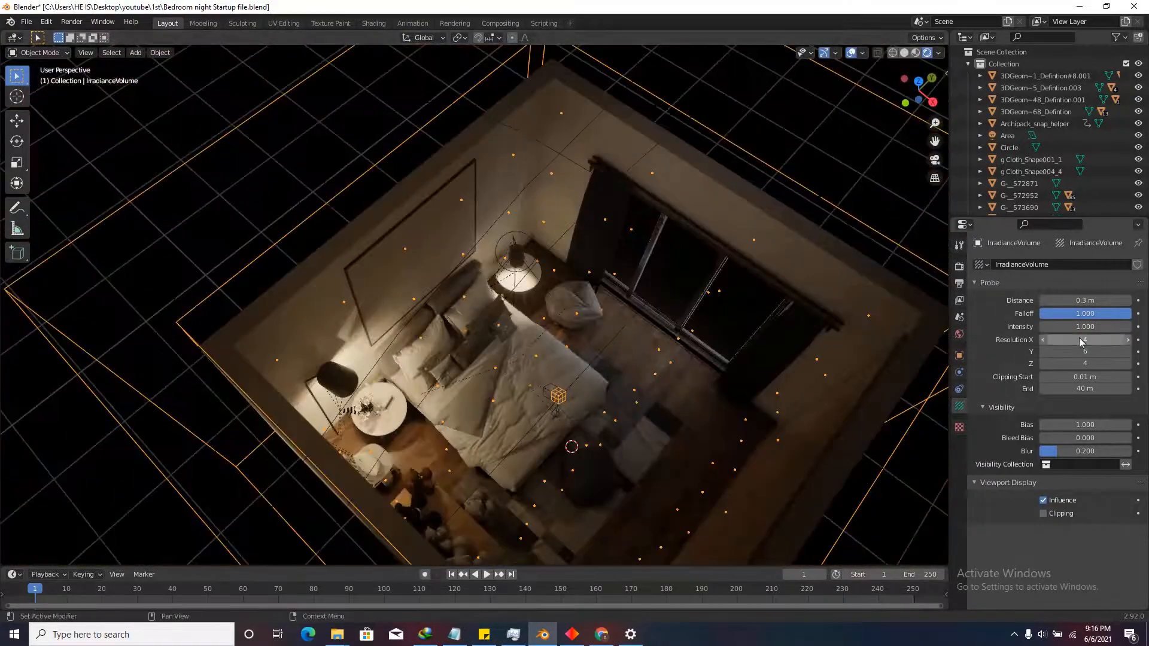
{"action": "left_click", "coordinate": [918, 81]}
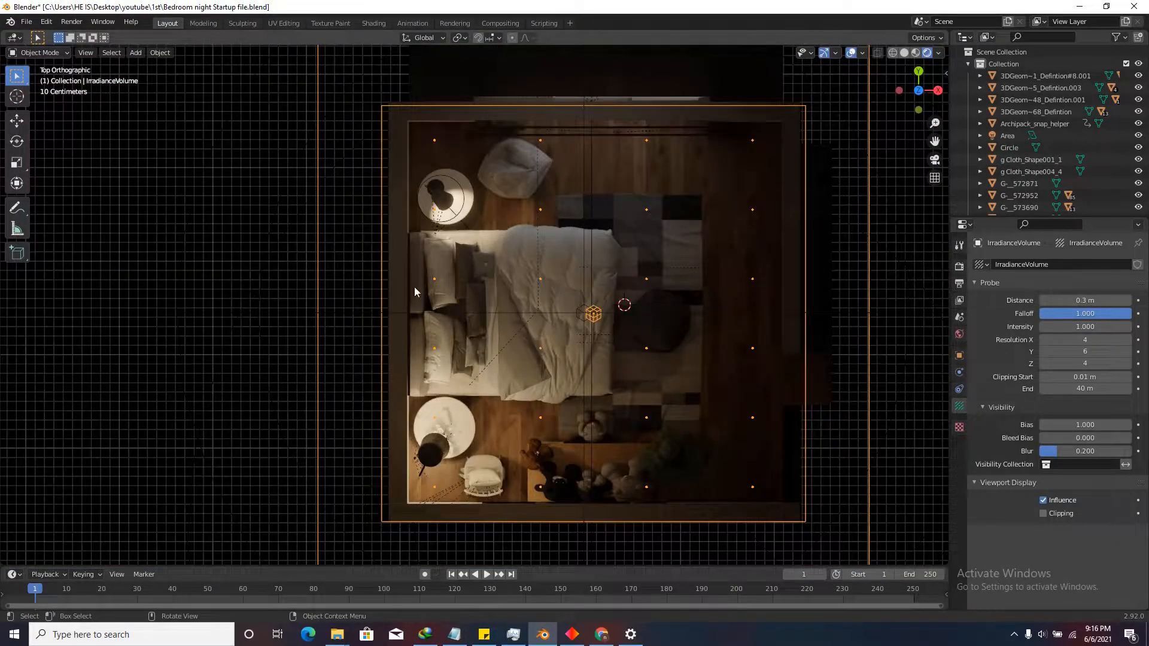
{"action": "scroll", "coordinate": [415, 286], "scroll_direction": "up", "scroll_amount": 3}
{"action": "scroll", "coordinate": [464, 256], "scroll_direction": "down", "scroll_amount": 1}
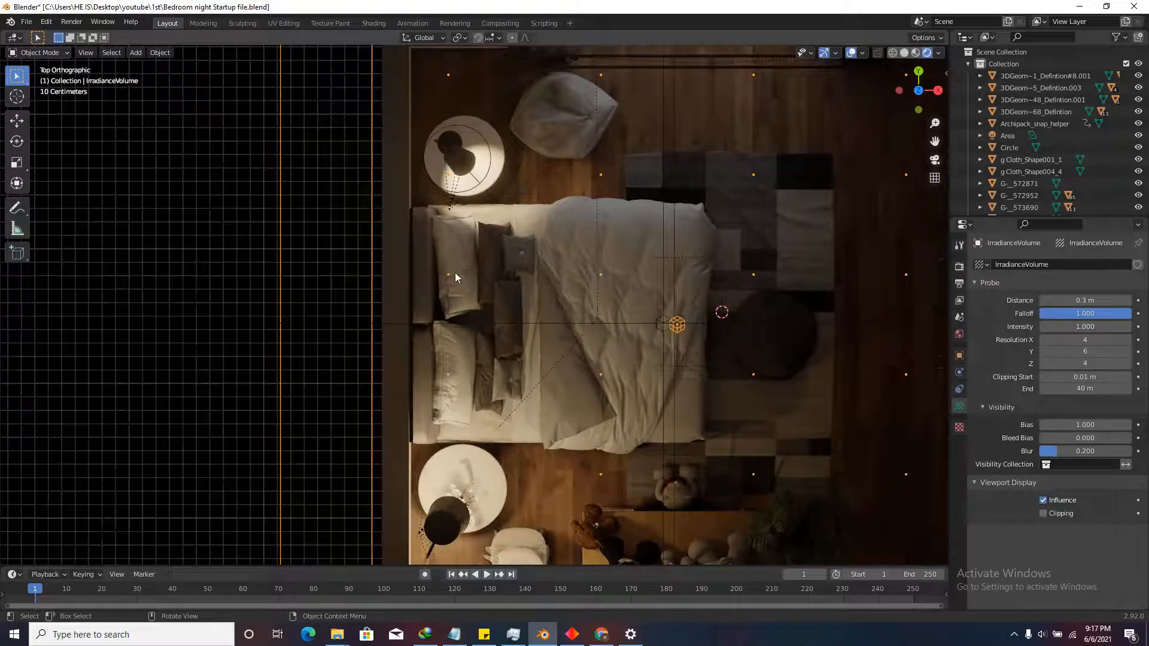
{"action": "scroll", "coordinate": [506, 359], "scroll_direction": "down", "scroll_amount": 4}
{"action": "scroll", "coordinate": [529, 414], "scroll_direction": "up", "scroll_amount": 5}
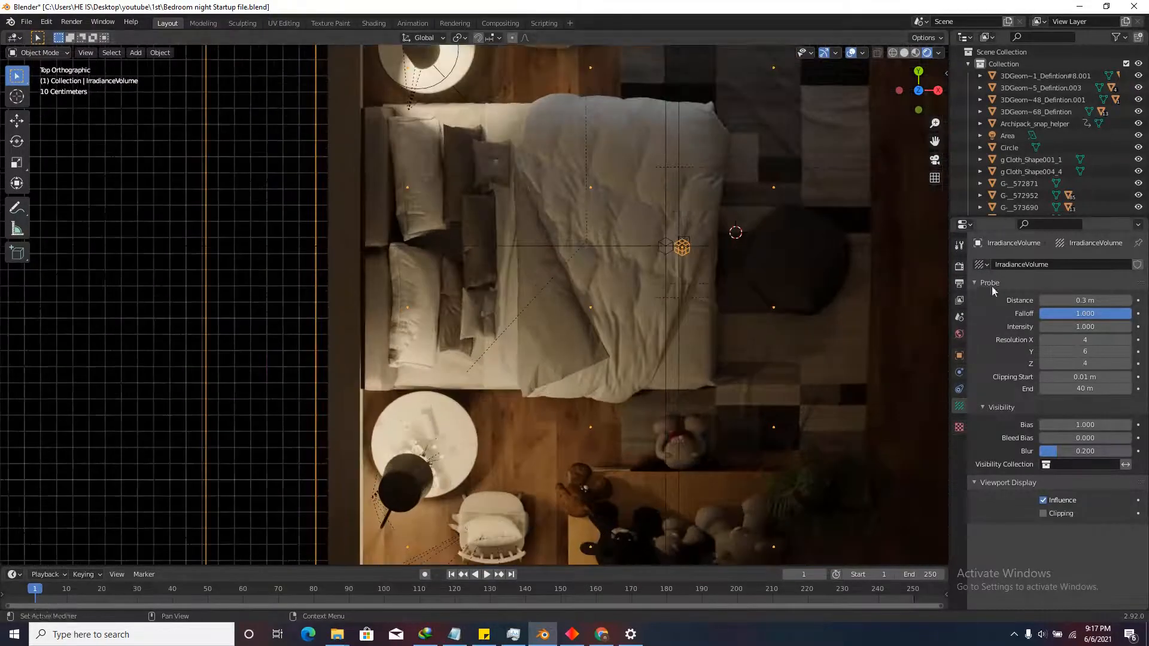
{"action": "left_click", "coordinate": [904, 52]}
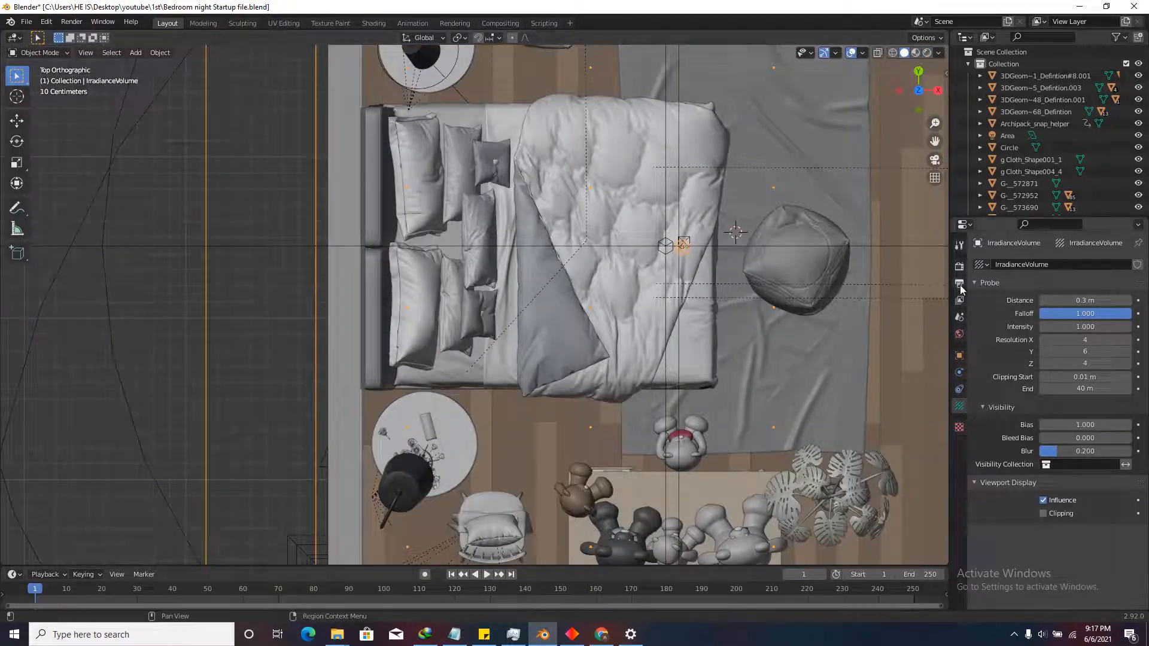
{"action": "left_click", "coordinate": [959, 267]}
{"action": "scroll", "coordinate": [1005, 459], "scroll_direction": "down", "scroll_amount": 10}
Rebake the indirect lighting and briefly walk through the room to view the bed.
{"action": "left_click", "coordinate": [1038, 485]}
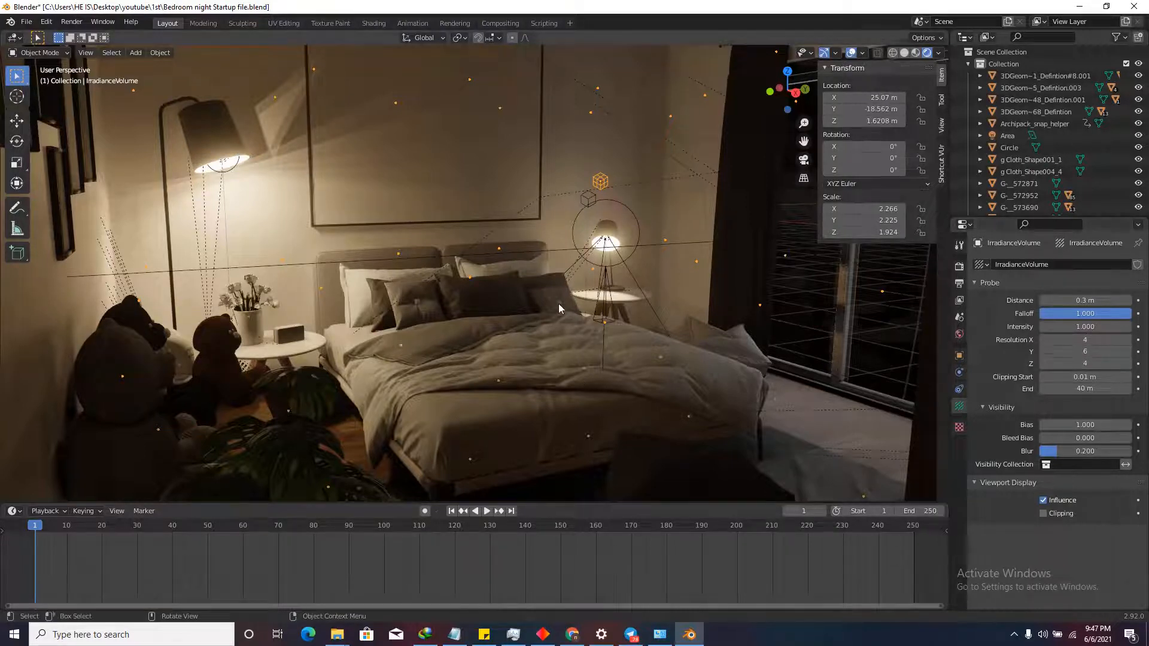
{"action": "key", "text": "shift+grave"}
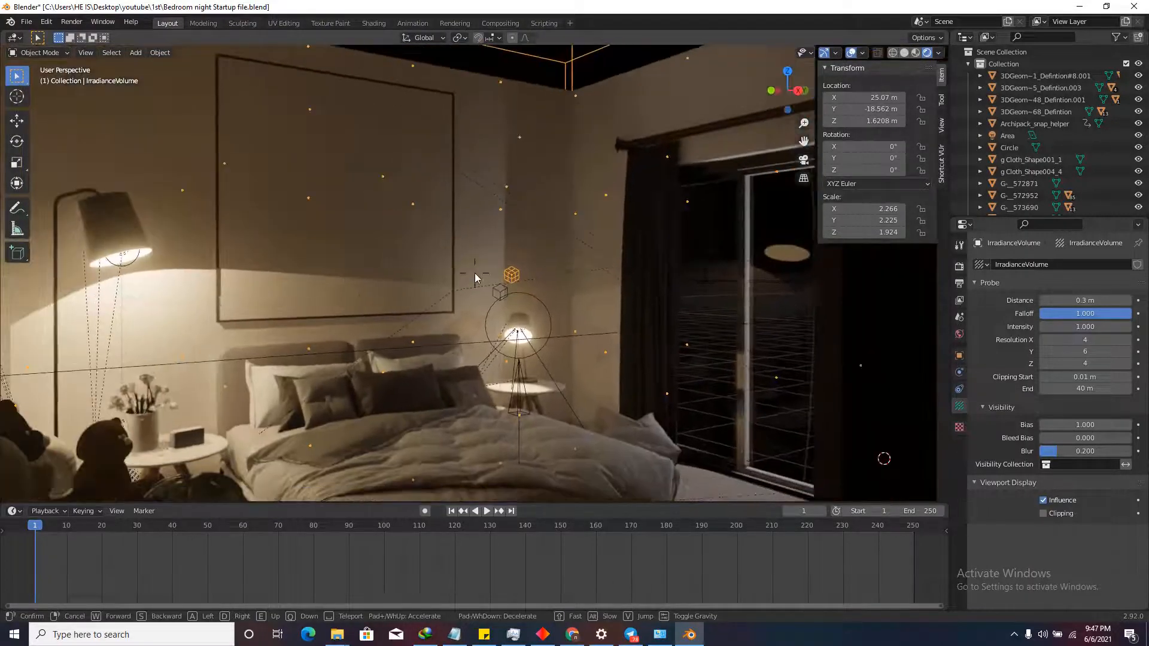
{"action": "left_click", "coordinate": [475, 274]}
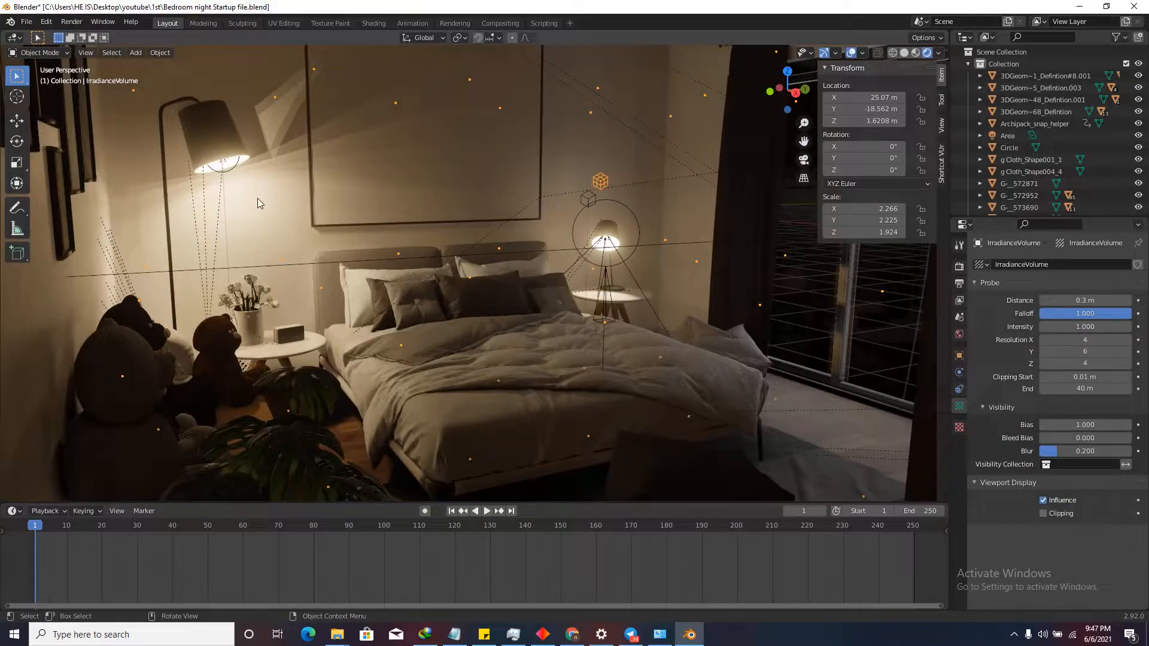
{"action": "key", "text": "shift+grave"}
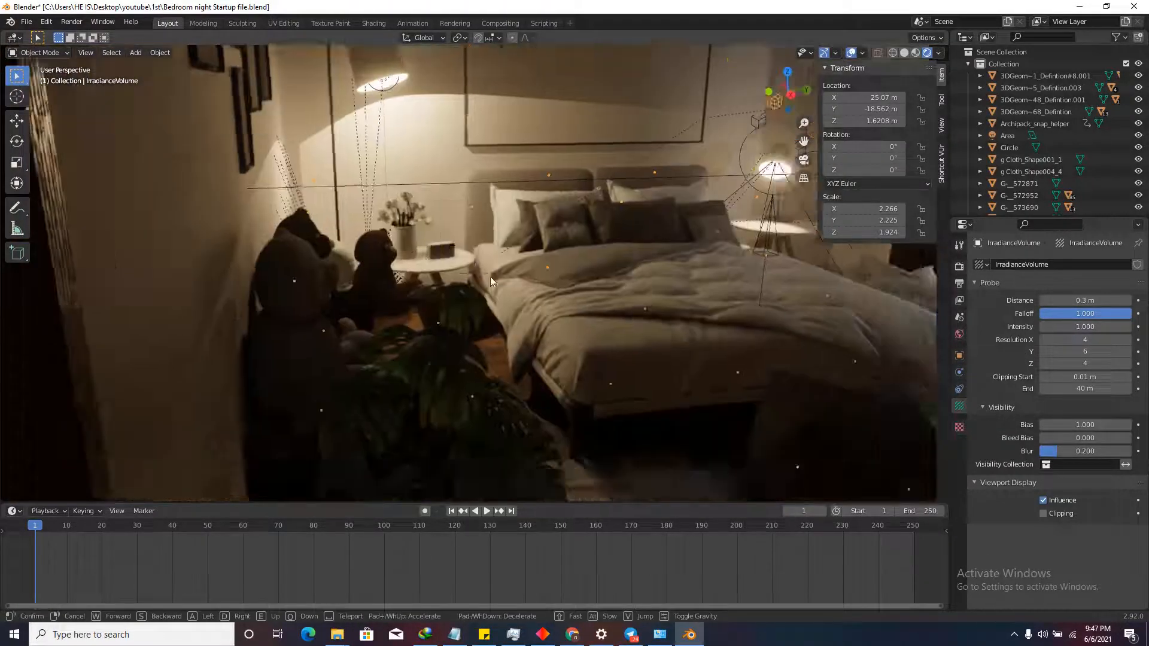
{"action": "left_click", "coordinate": [479, 287]}
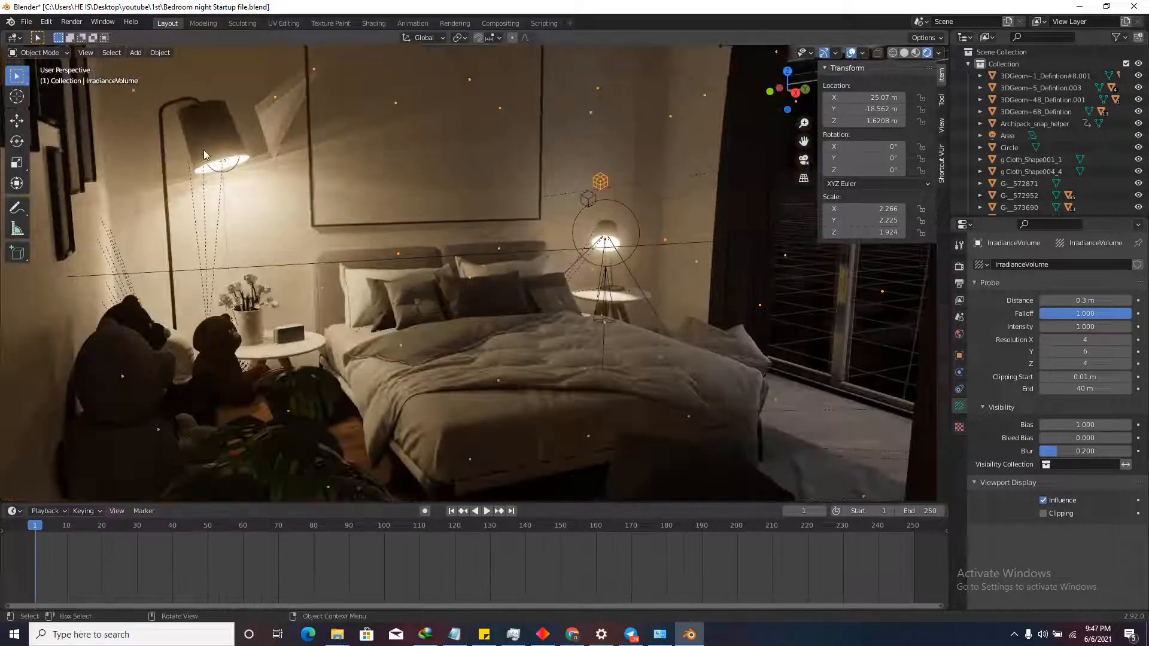
Start Walk Navigation from the View menu and move around with W, S, D, E and Q.
{"action": "left_click", "coordinate": [86, 53]}
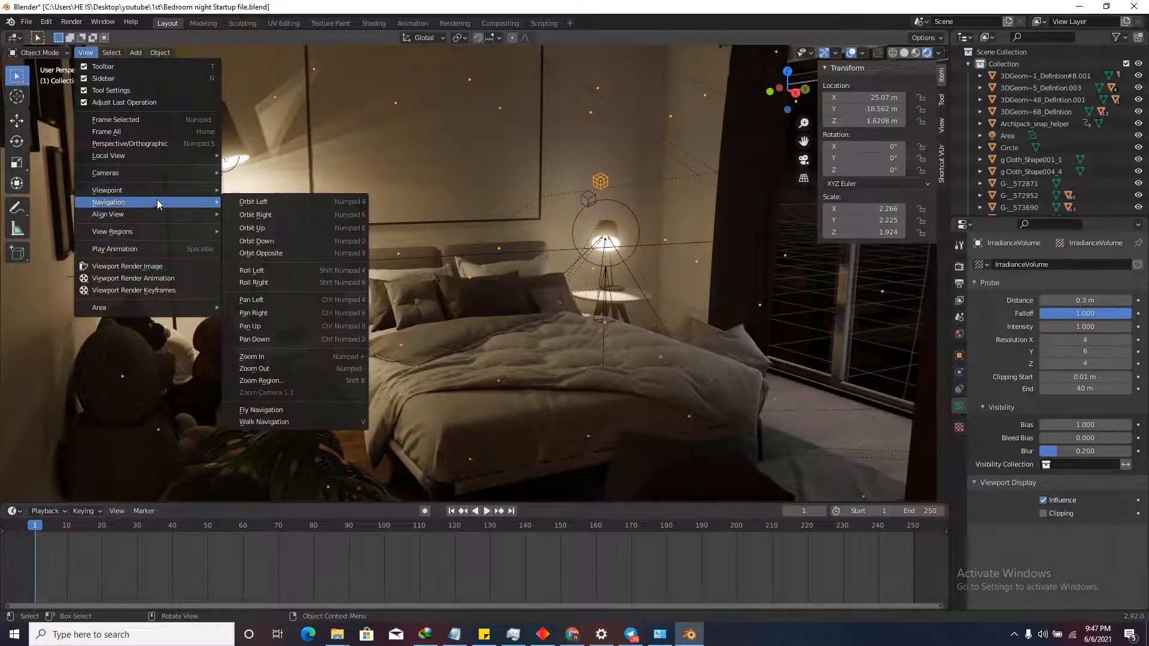
{"action": "left_click", "coordinate": [263, 423]}
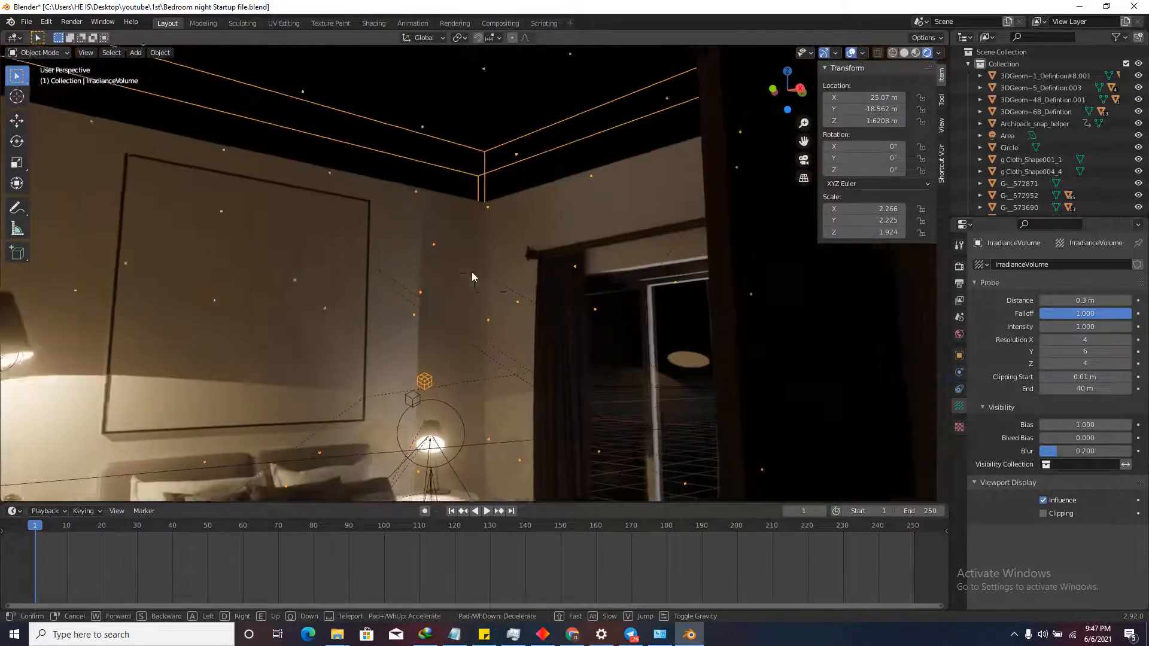
{"action": "key", "text": "w"}
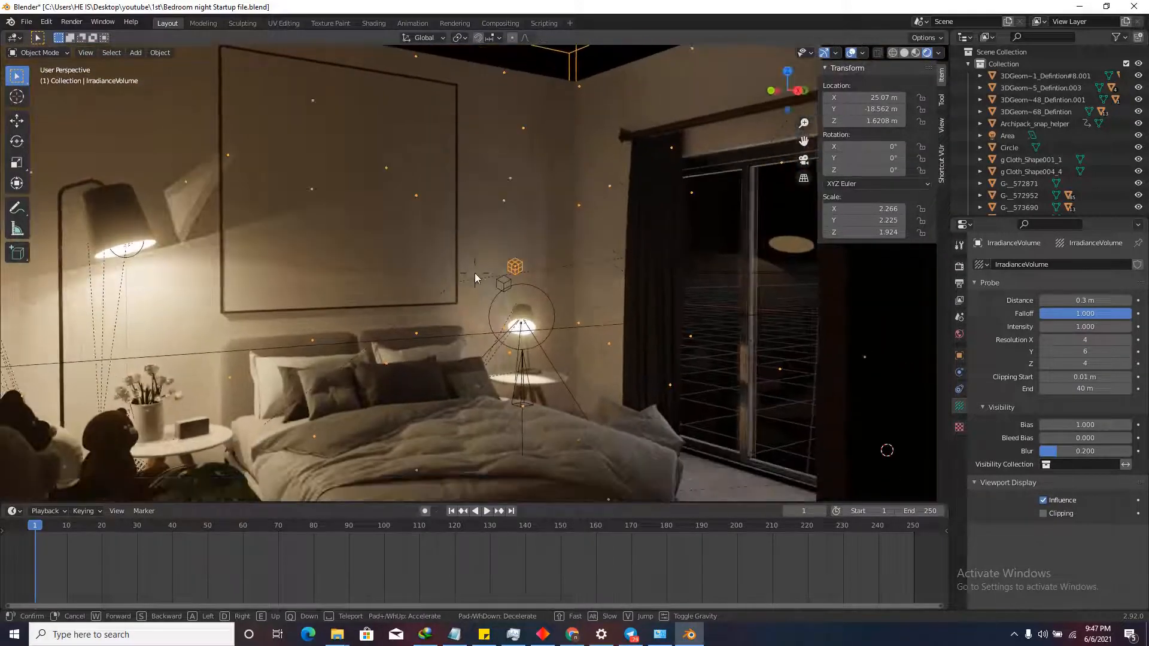
{"action": "key", "text": "s"}
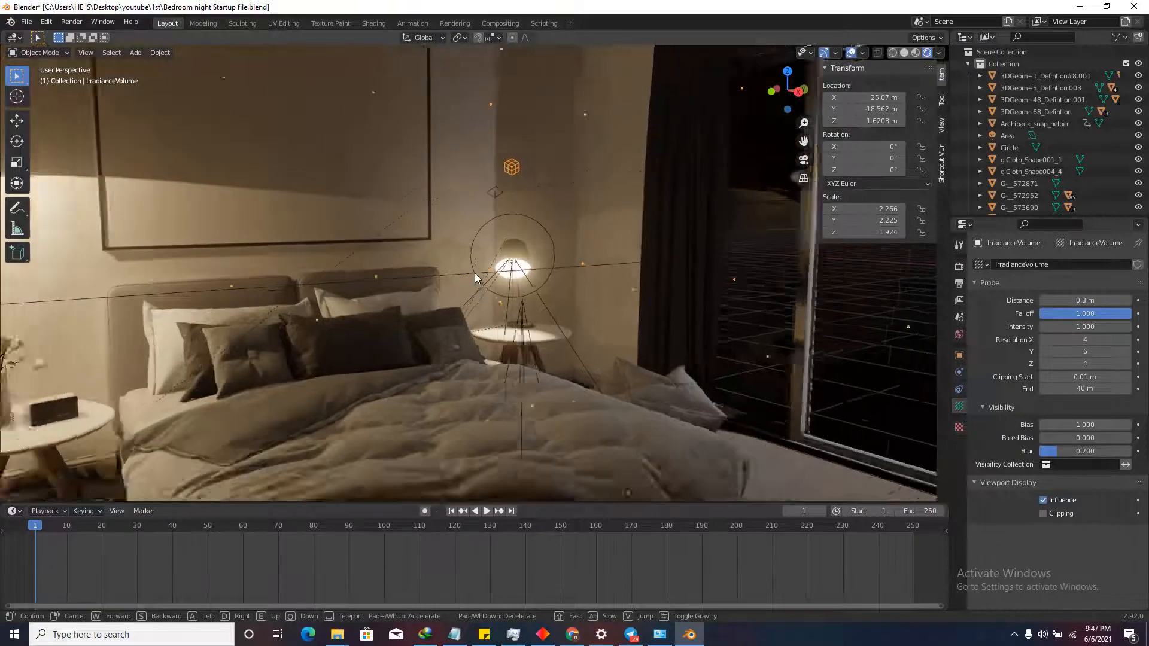
{"action": "key", "text": "s"}
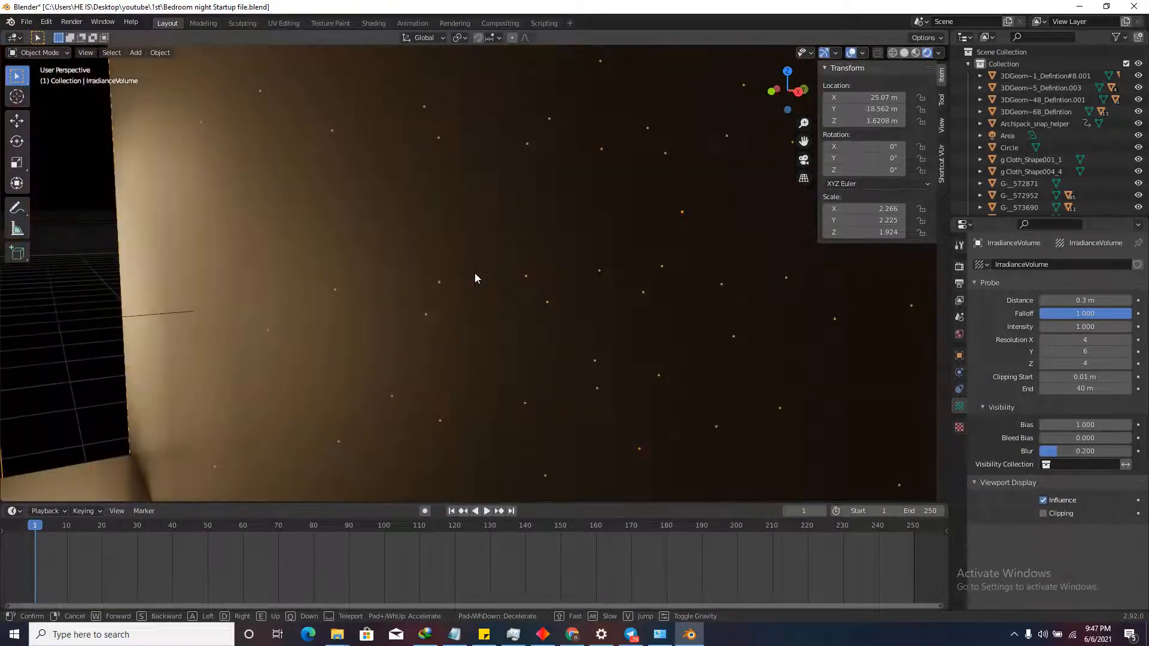
{"action": "key", "text": "d"}
{"action": "key", "text": "e"}
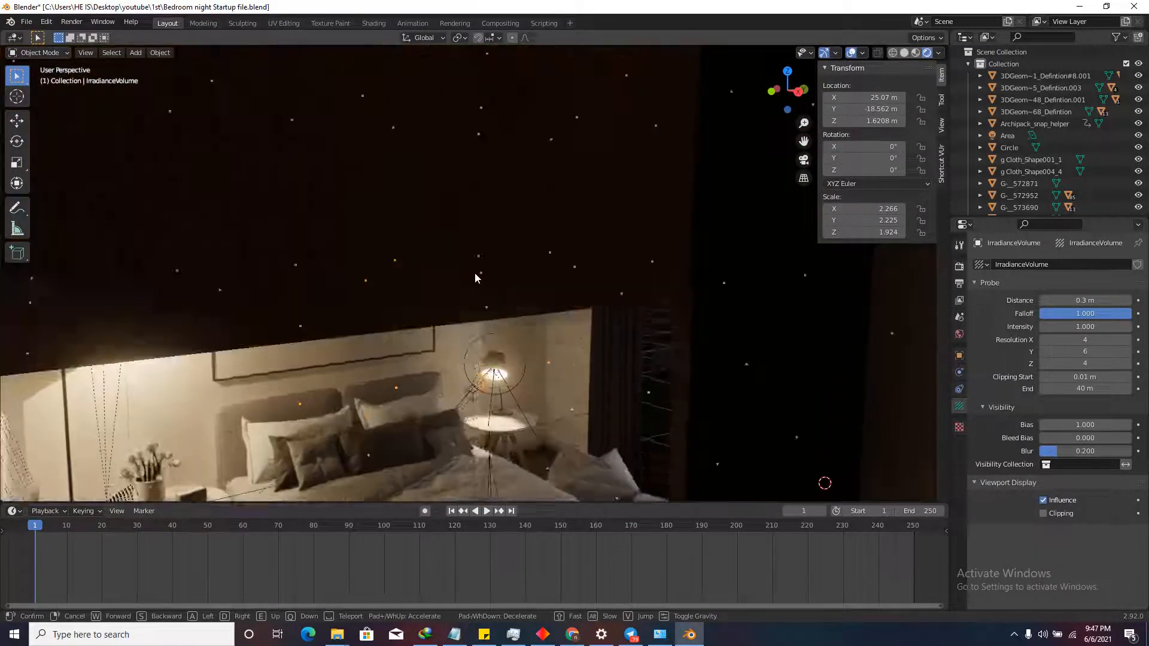
{"action": "key", "text": "q"}
{"action": "key", "text": "w"}
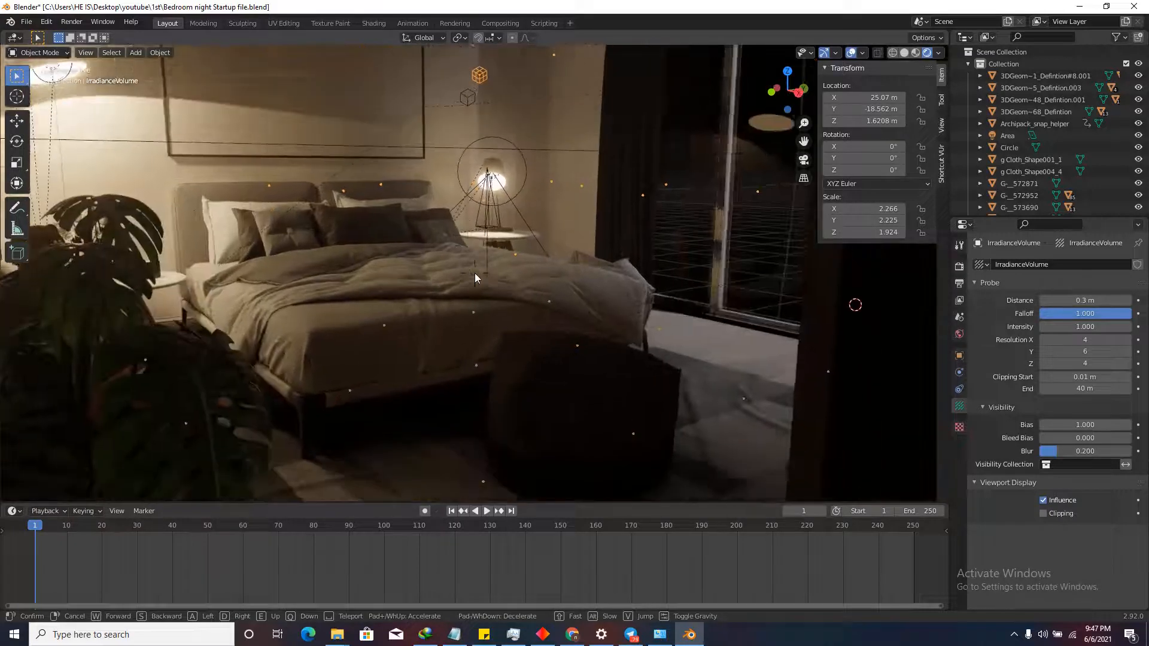
{"action": "key", "text": "e"}
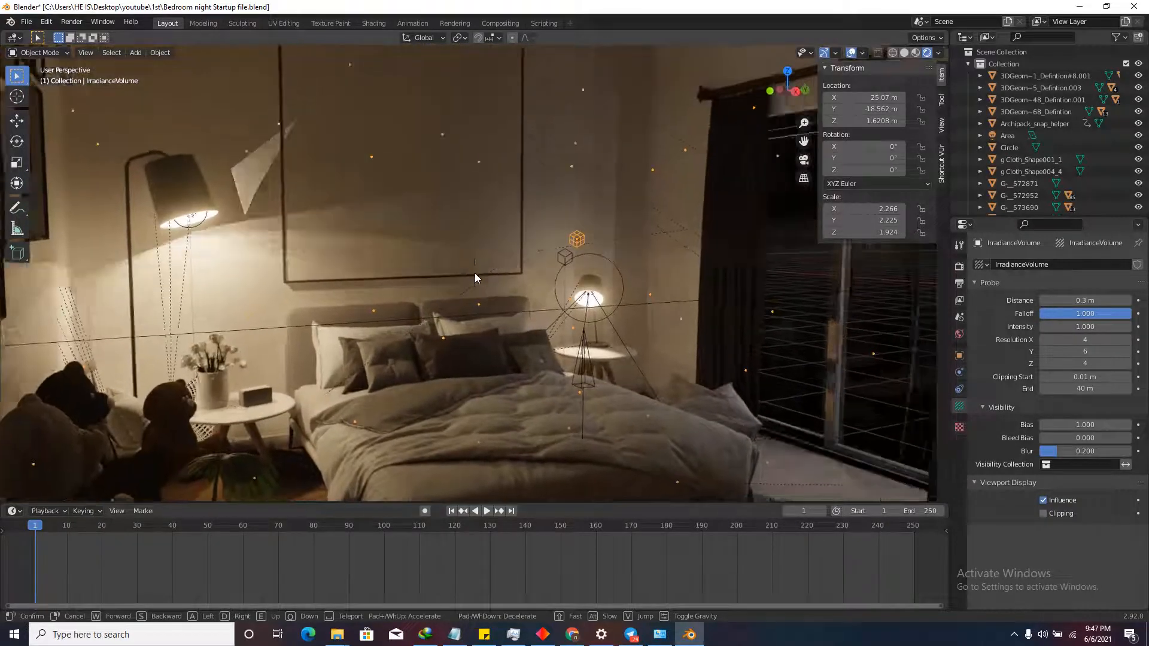
{"action": "left_click", "coordinate": [476, 274]}
Assign a keyboard shortcut to Walk Navigation under View > Navigation, then start walking with it.
{"action": "left_click", "coordinate": [85, 53]}
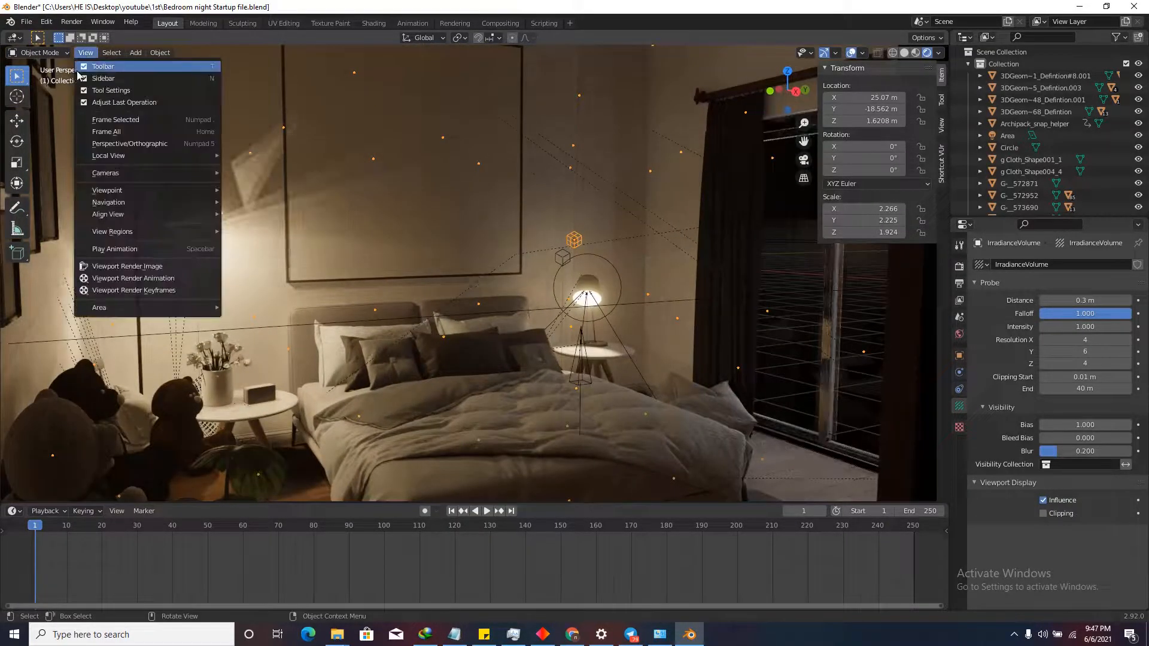
{"action": "mouse_move", "coordinate": [144, 203]}
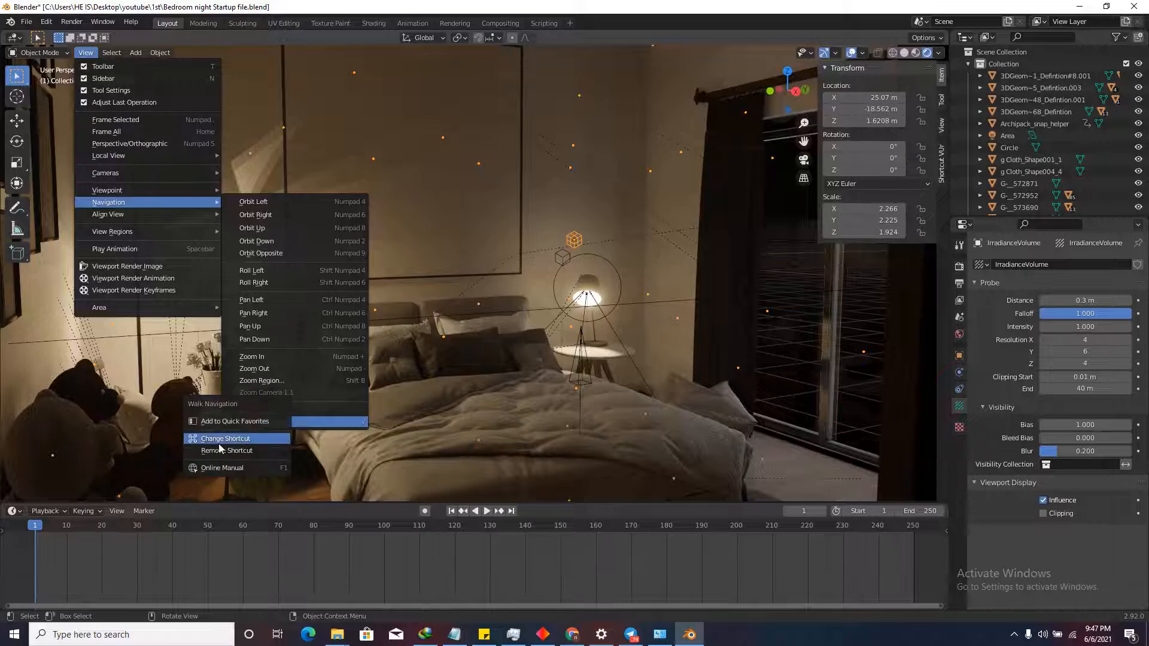
{"action": "left_click", "coordinate": [90, 55]}
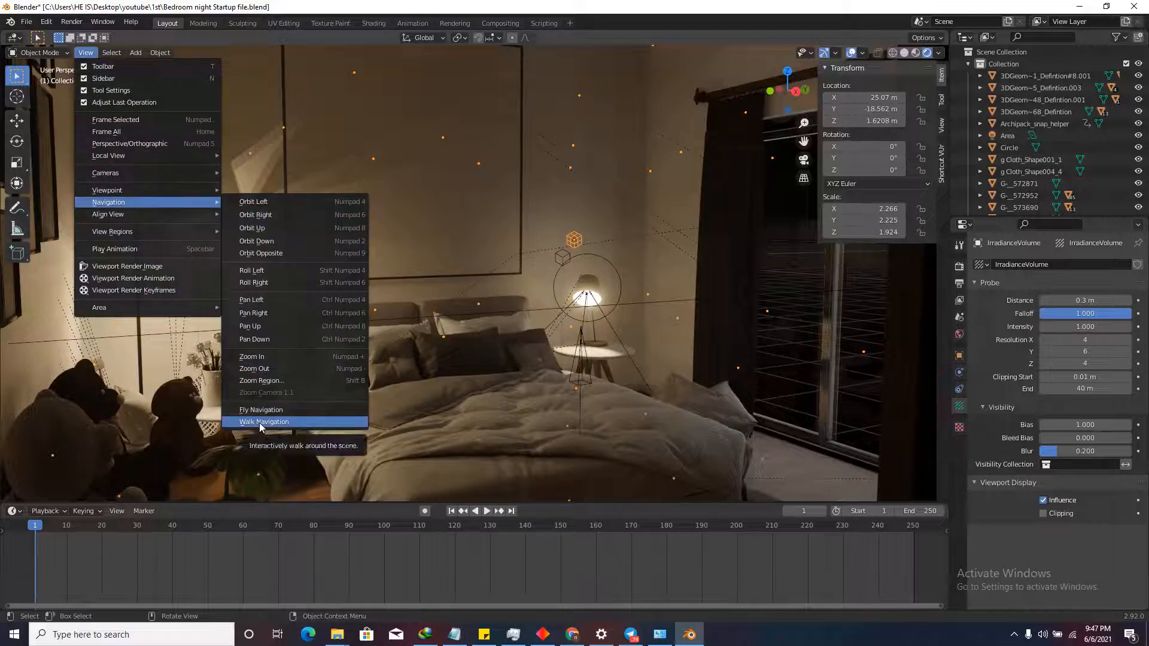
{"action": "right_click", "coordinate": [260, 423]}
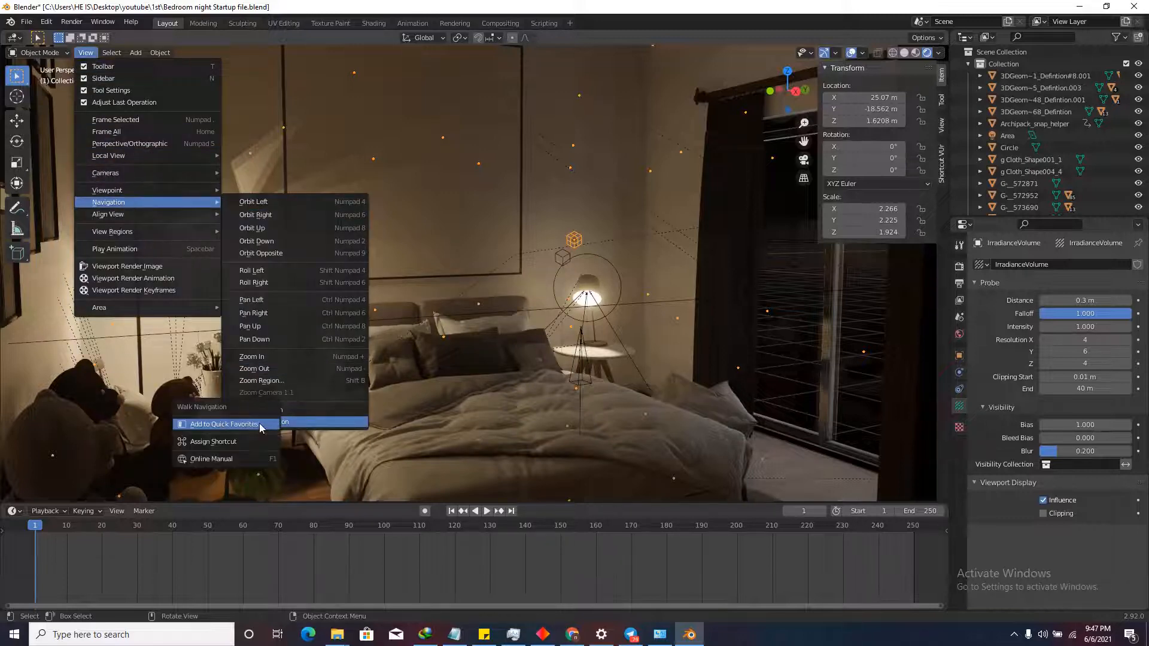
{"action": "left_click", "coordinate": [222, 443]}
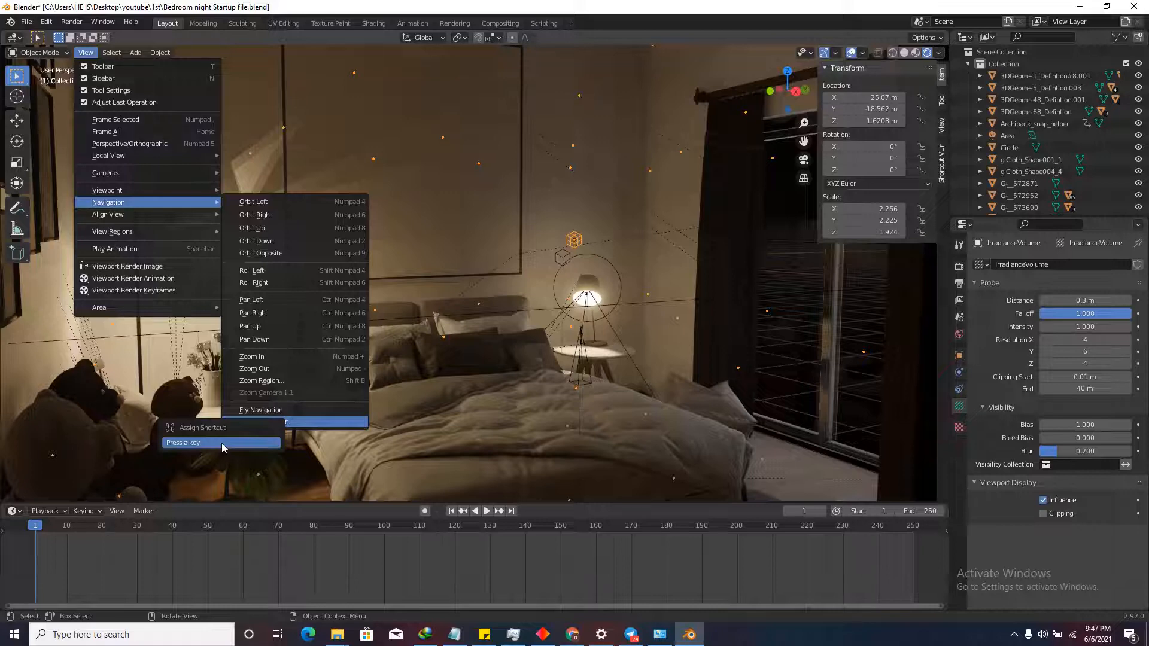
{"action": "key", "text": "Escape"}
{"action": "key", "text": "shift+grave"}
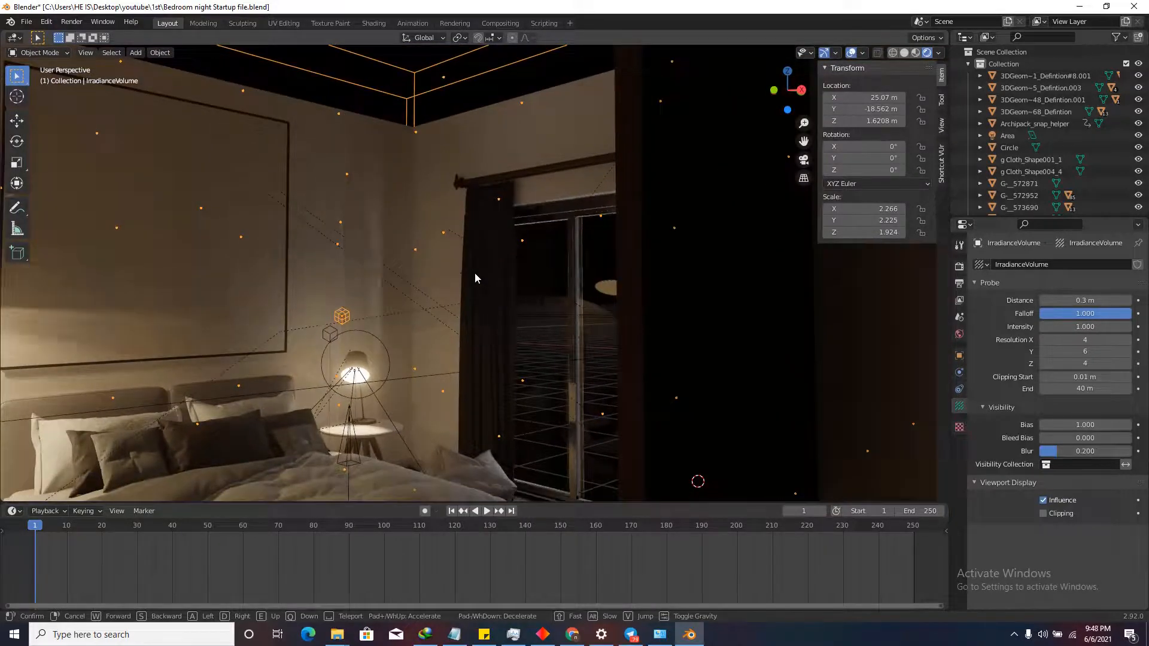
Verify the Walk Navigation shortcut, then walk to view the wall frames and the city-view window.
{"action": "key", "text": "Escape"}
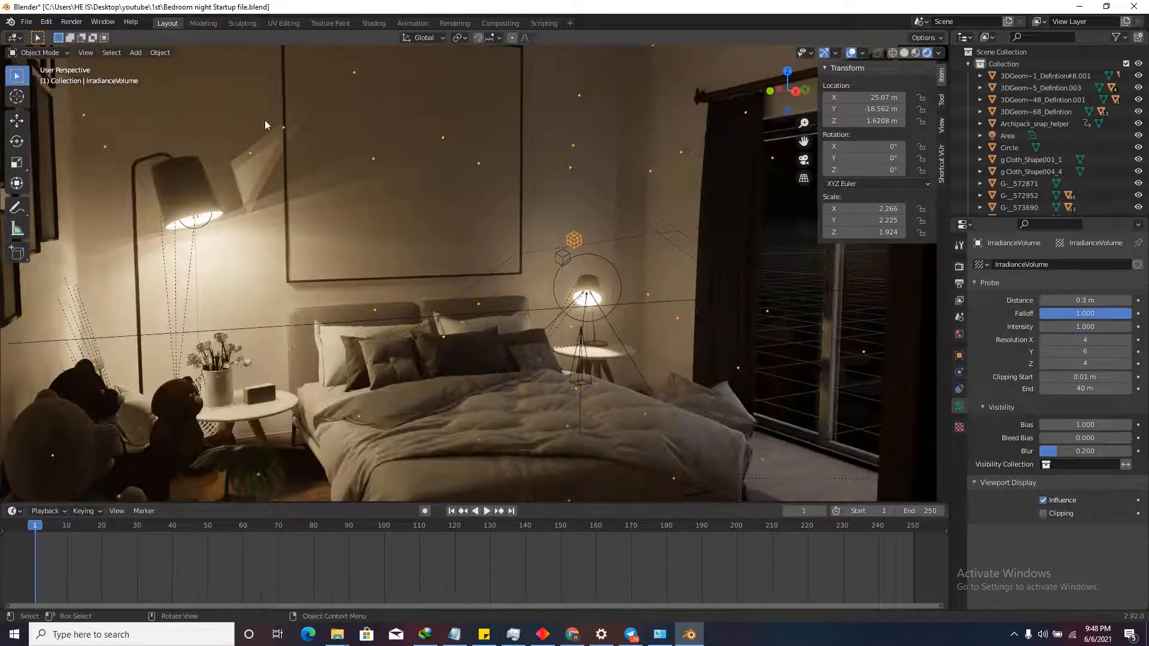
{"action": "left_click", "coordinate": [86, 52]}
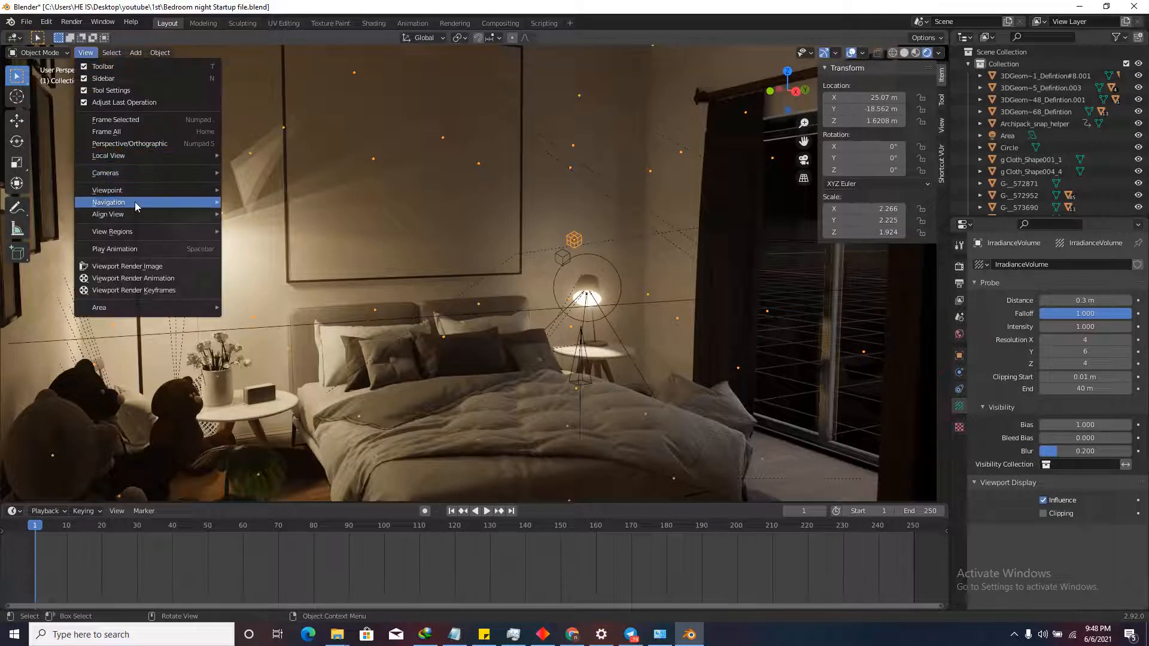
{"action": "mouse_move", "coordinate": [135, 203]}
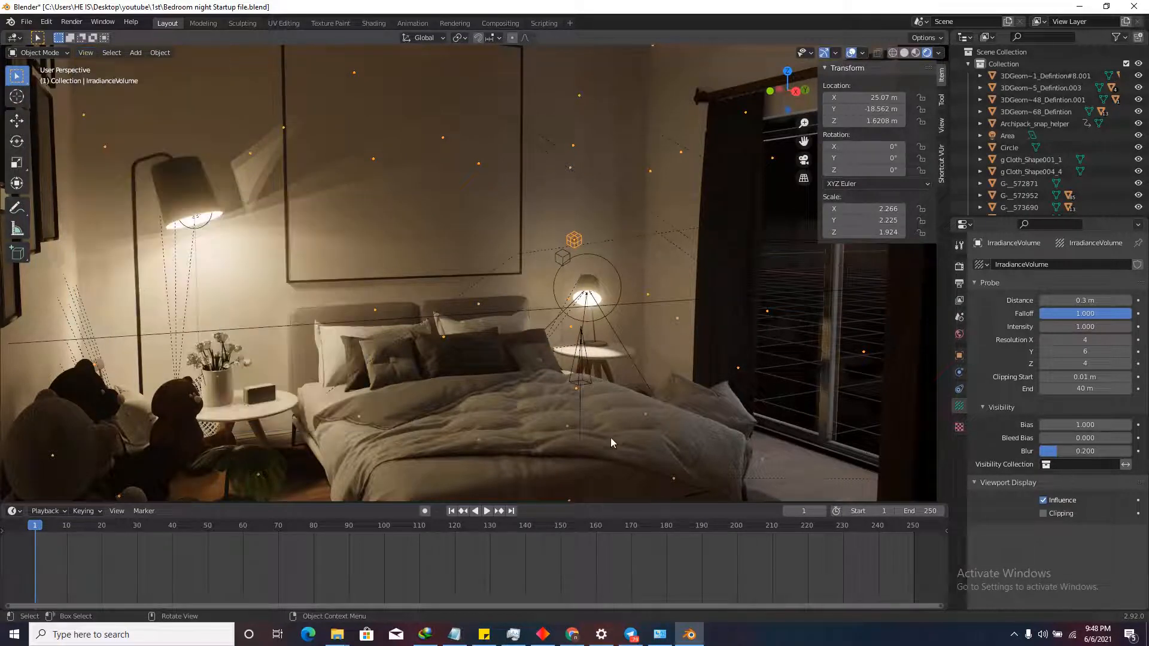
{"action": "key", "text": "shift+grave"}
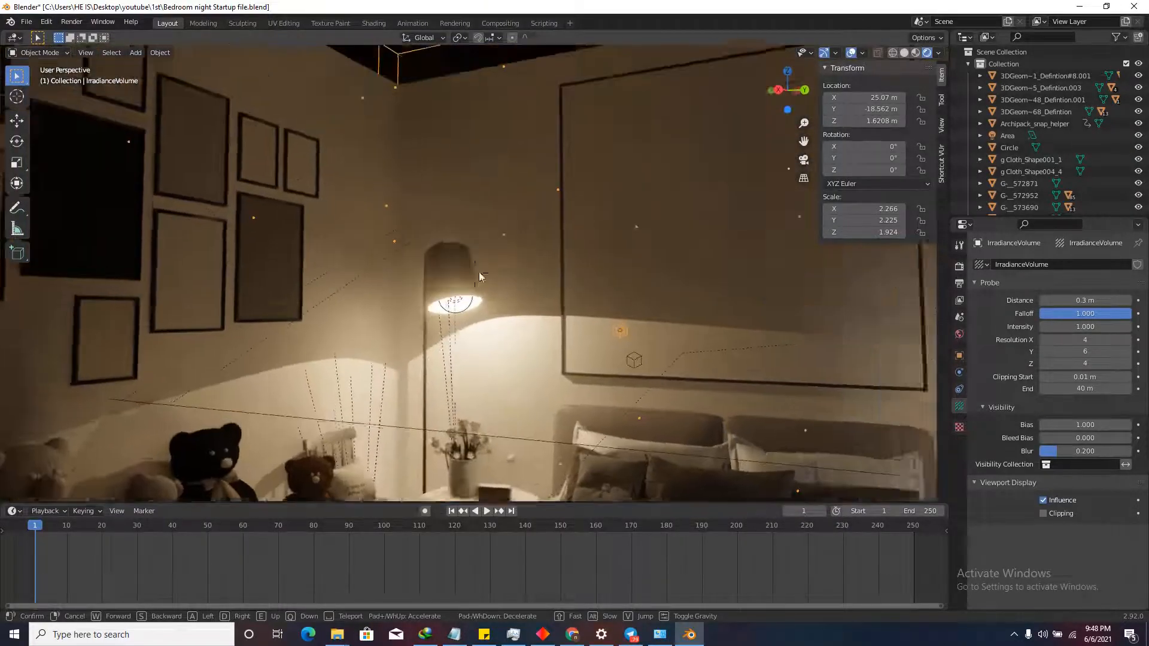
{"action": "left_click", "coordinate": [476, 274]}
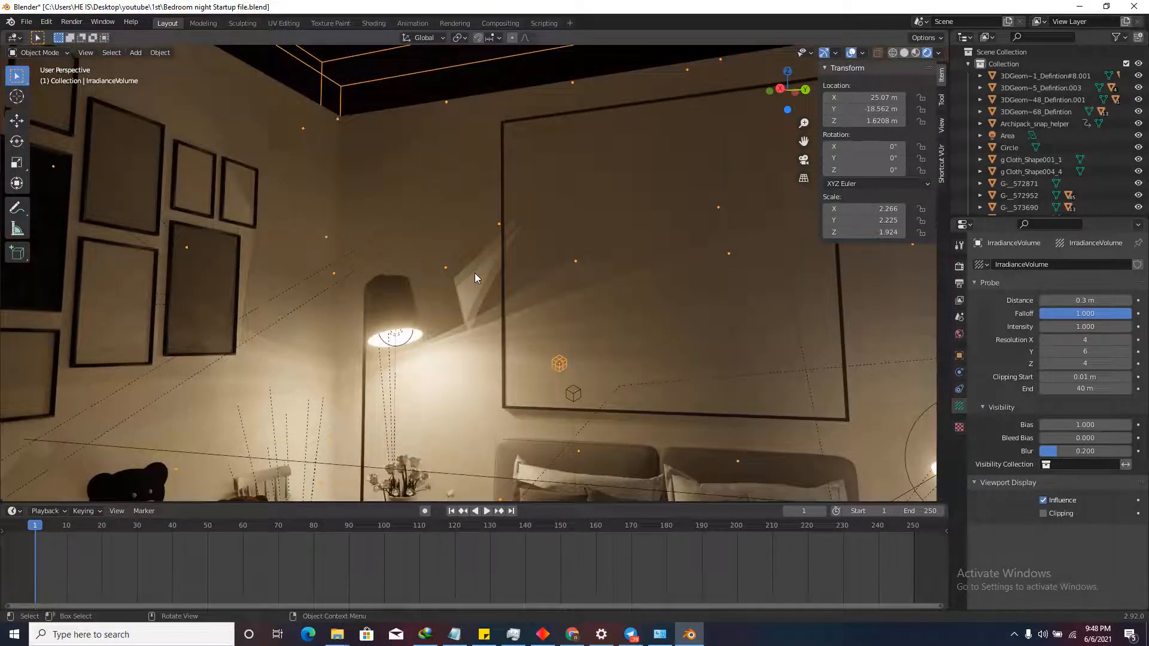
{"action": "key", "text": "shift+grave"}
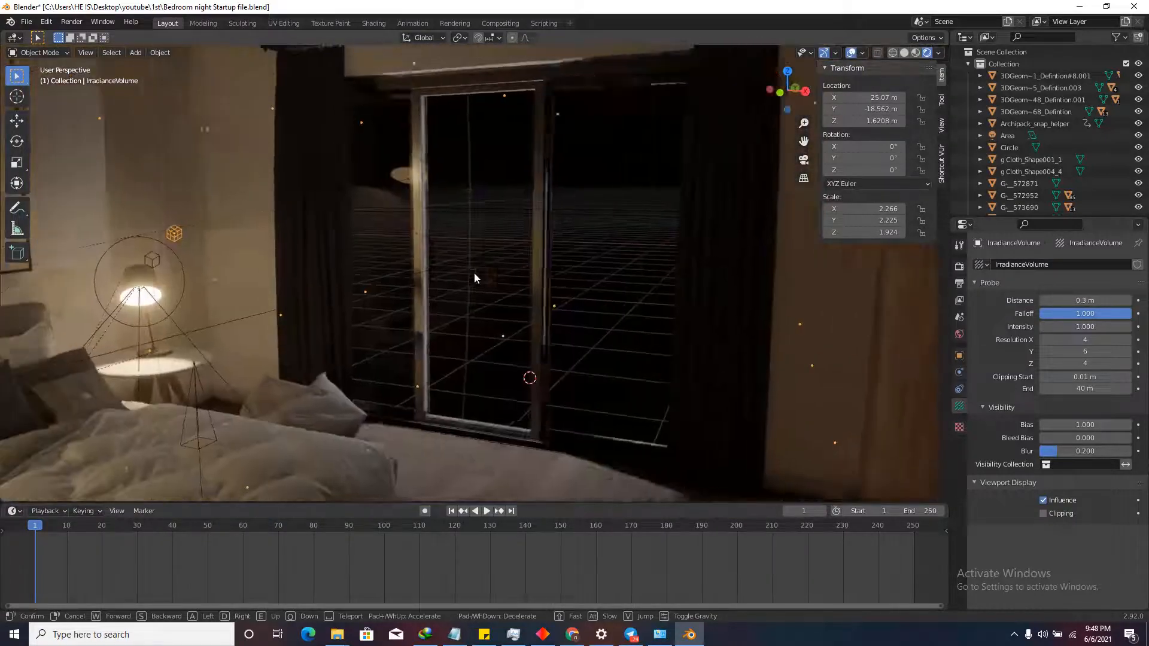
{"action": "left_click", "coordinate": [521, 196]}
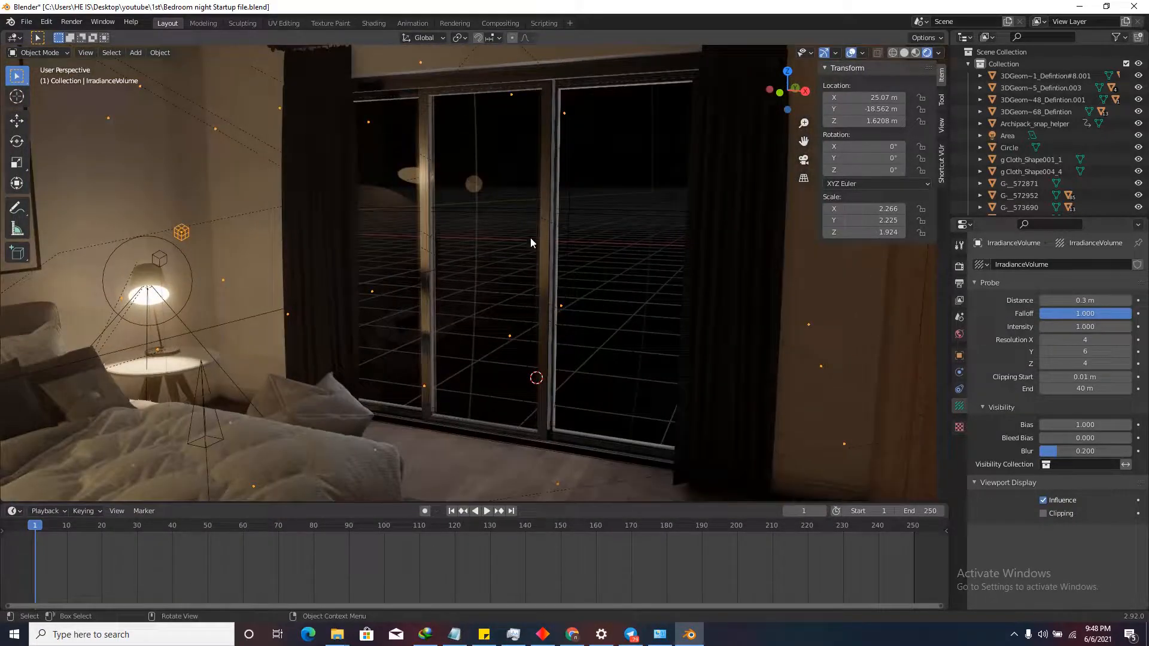
Switch the viewport to solid shading and orbit to look over the room box.
{"action": "left_click", "coordinate": [906, 54]}
{"action": "scroll", "coordinate": [569, 189], "scroll_direction": "down", "scroll_amount": 10}
{"action": "middle_click_drag", "start_coordinate": [569, 189], "coordinate": [513, 196]}
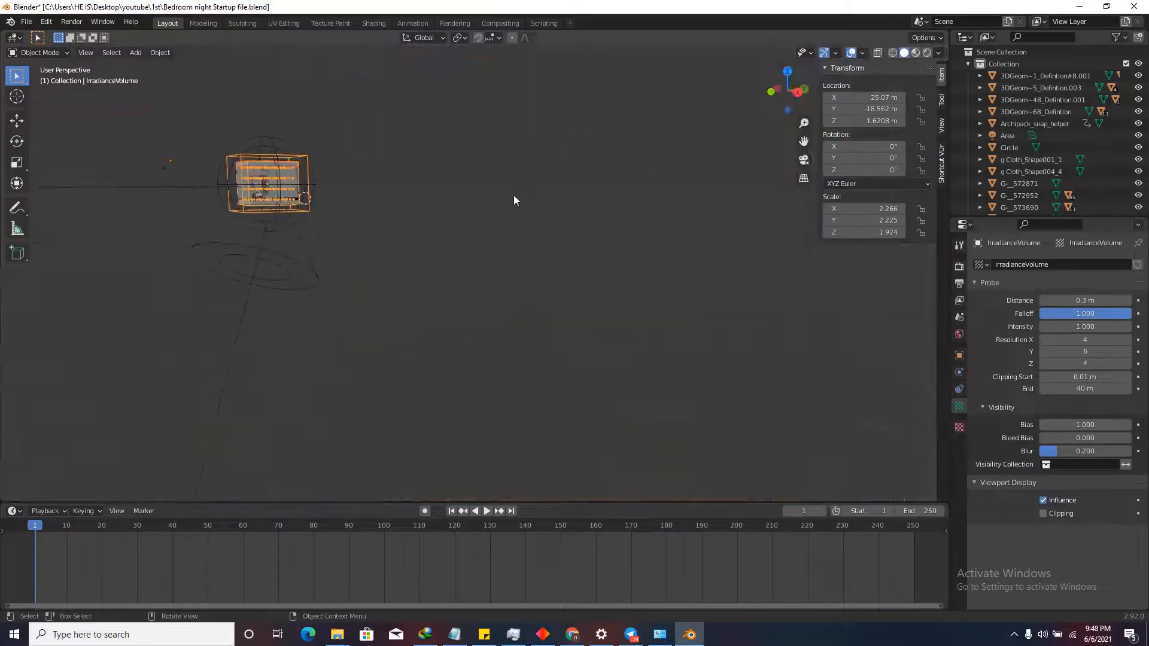
{"action": "scroll", "coordinate": [305, 189], "scroll_direction": "up", "scroll_amount": 4}
{"action": "middle_click_drag", "start_coordinate": [361, 194], "coordinate": [401, 225]}
{"action": "scroll", "coordinate": [401, 225], "scroll_direction": "down", "scroll_amount": 4}
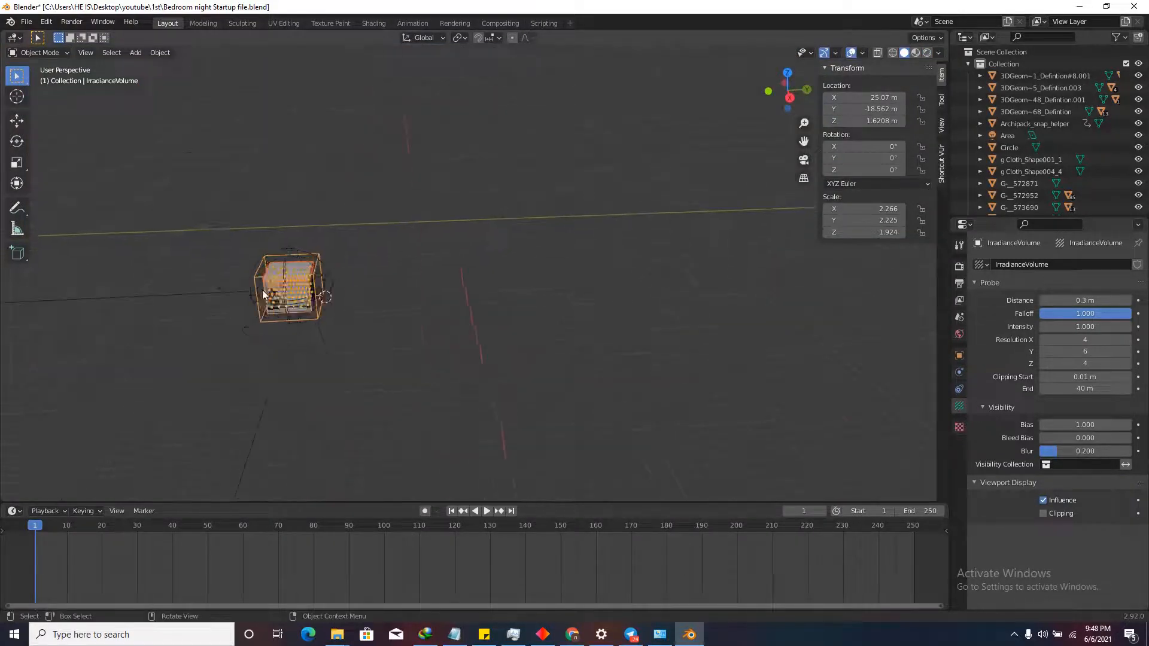
{"action": "scroll", "coordinate": [300, 294], "scroll_direction": "up", "scroll_amount": 6}
{"action": "middle_click_drag", "start_coordinate": [299, 298], "coordinate": [449, 268]}
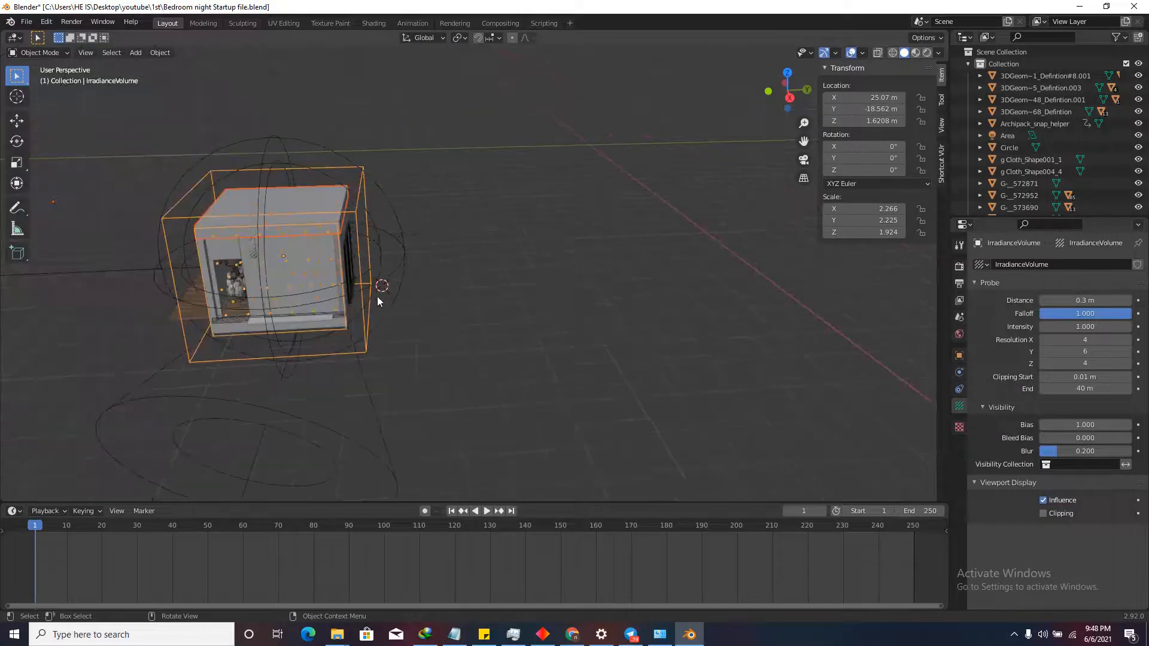
Add a plane and rotate it 90° on X so it stands upright.
{"action": "left_click", "coordinate": [135, 52]}
{"action": "mouse_move", "coordinate": [182, 64]}
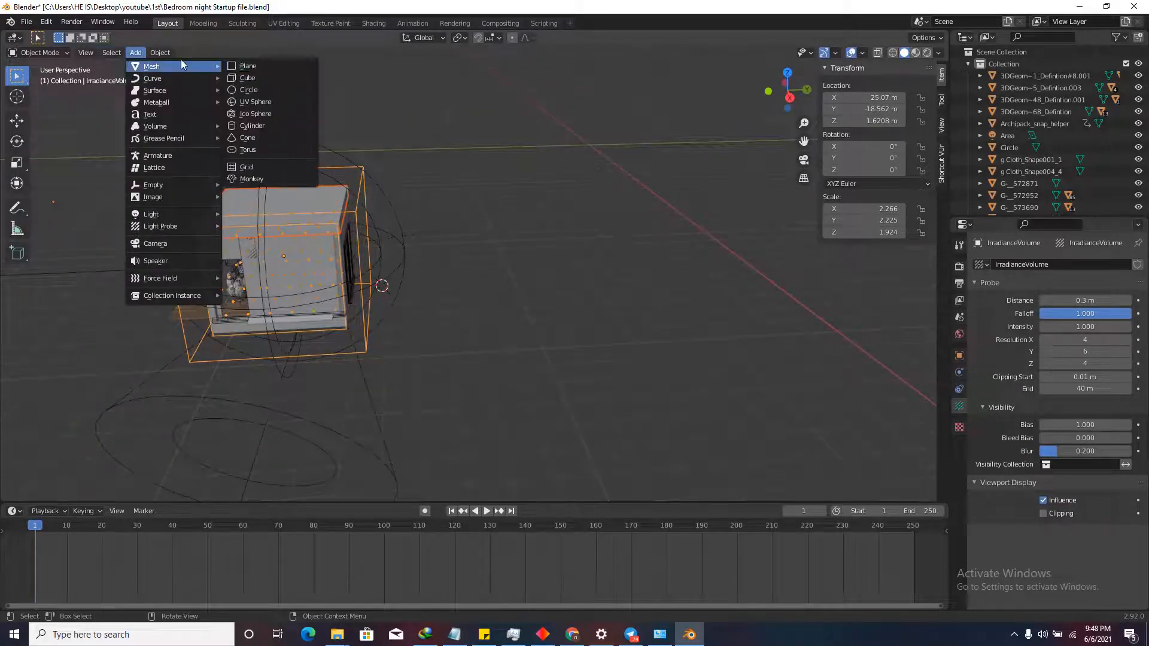
{"action": "left_click", "coordinate": [261, 64]}
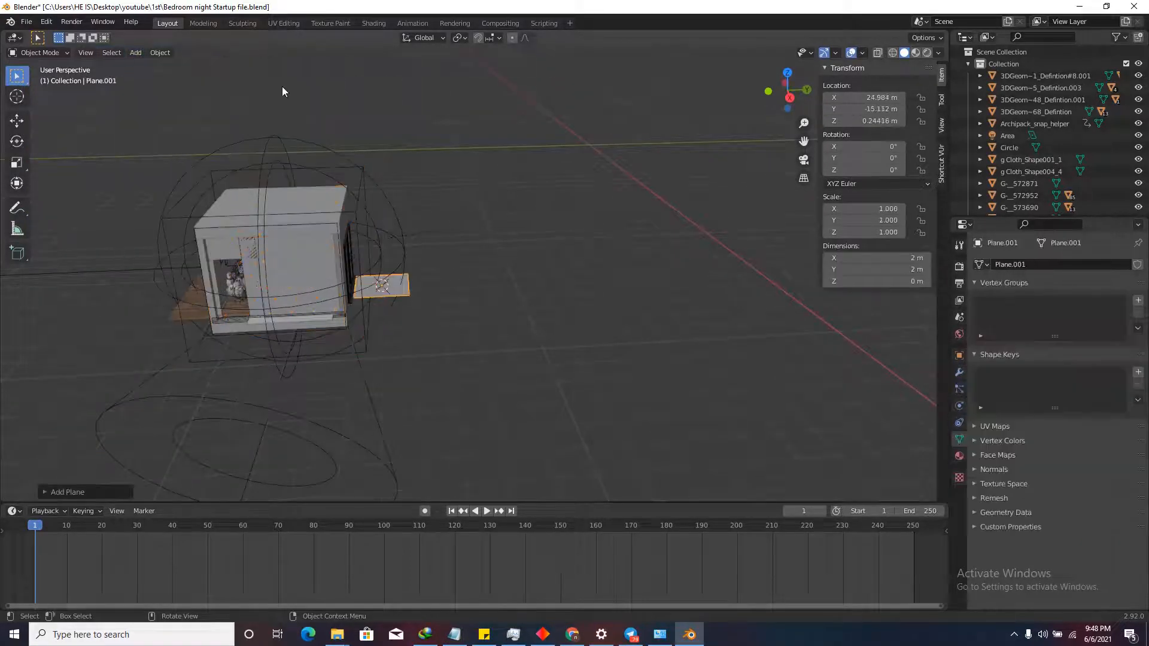
{"action": "scroll", "coordinate": [401, 293], "scroll_direction": "up", "scroll_amount": 8}
{"action": "key", "text": "r"}
{"action": "key", "text": "x"}
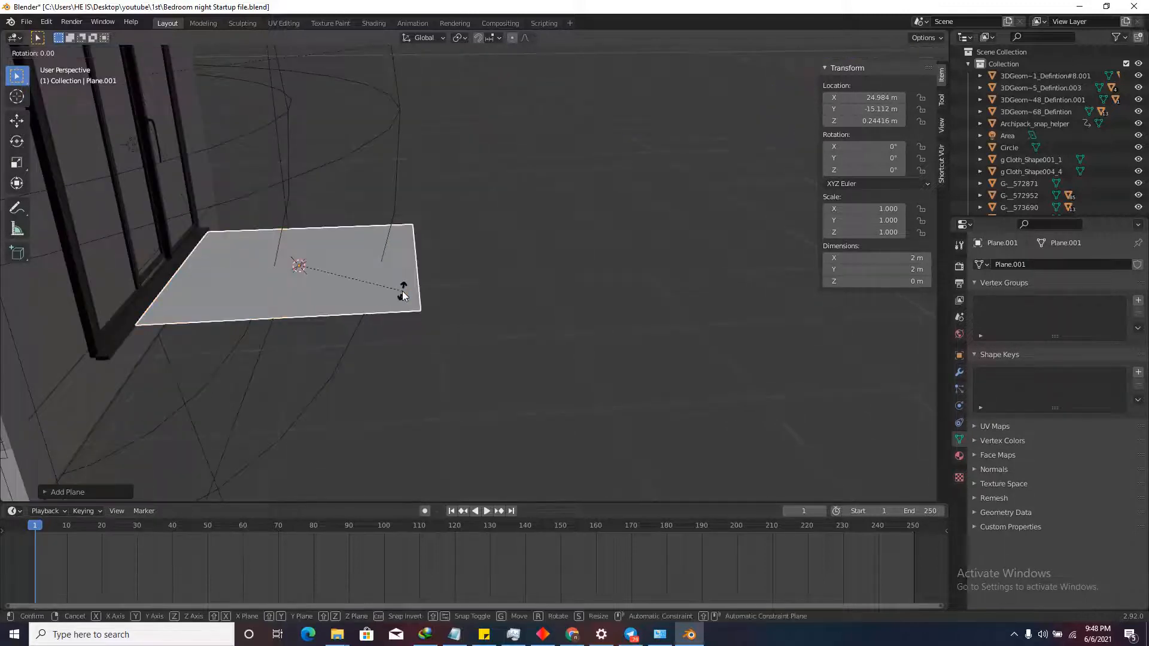
{"action": "type", "text": "90"}
{"action": "key", "text": "Return"}
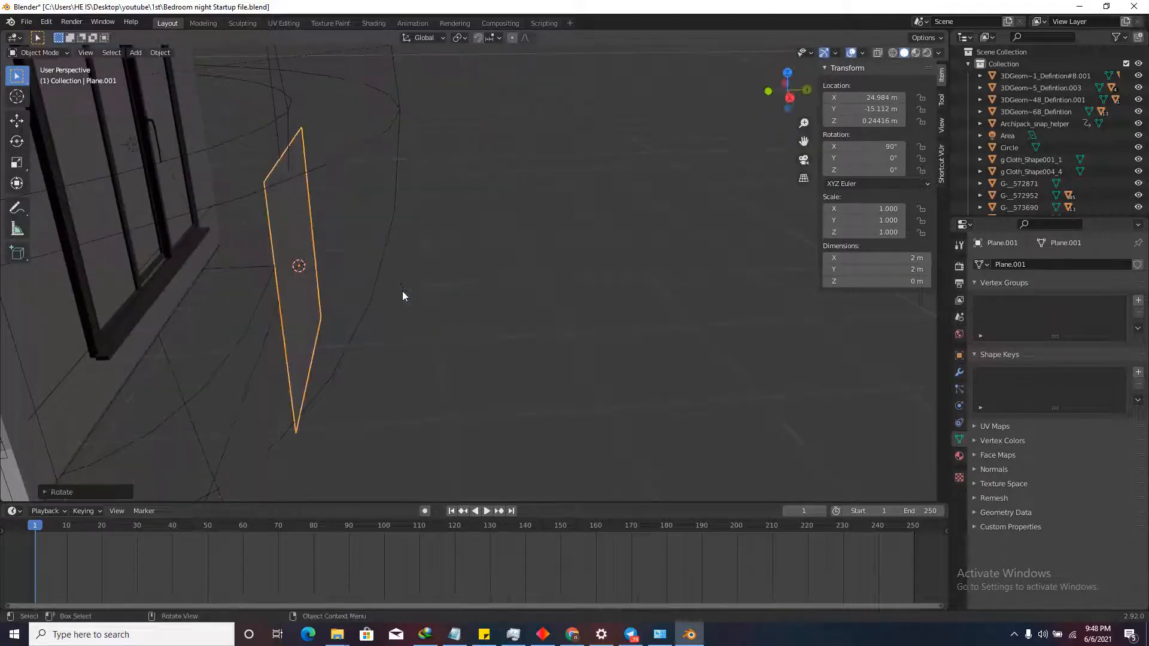
From the back view, scale the plane to 12.8 m, widen it along X, and make it 15.6 m tall.
{"action": "left_click", "coordinate": [808, 89]}
{"action": "scroll", "coordinate": [453, 277], "scroll_direction": "down", "scroll_amount": 5}
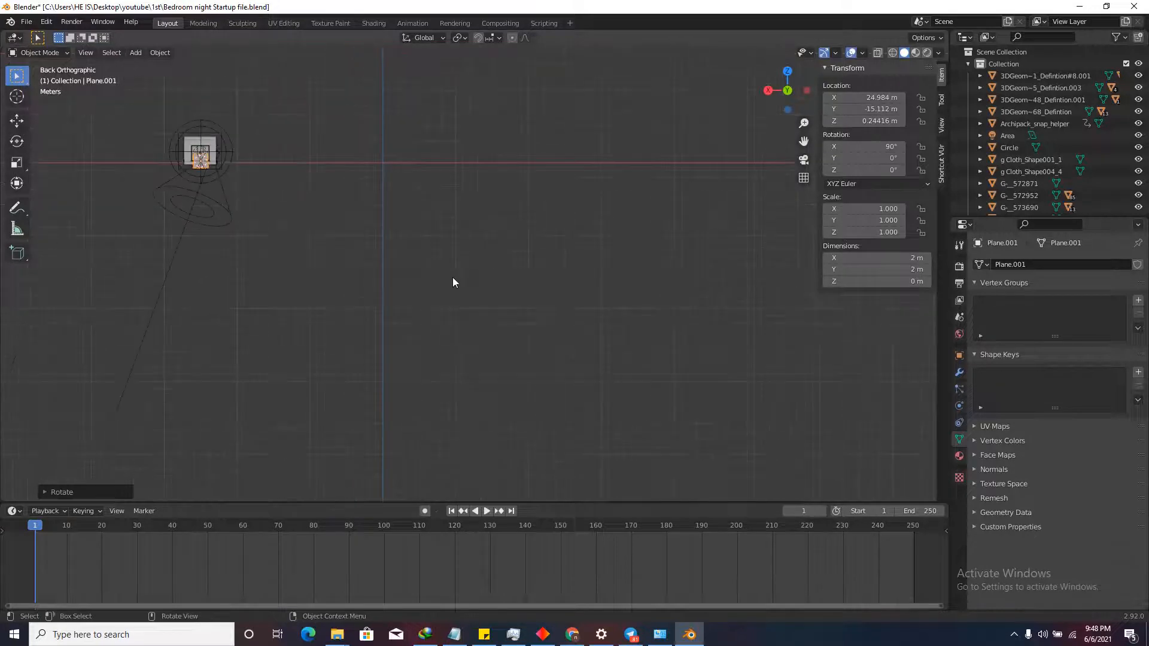
{"action": "scroll", "coordinate": [412, 250], "scroll_direction": "up", "scroll_amount": 5}
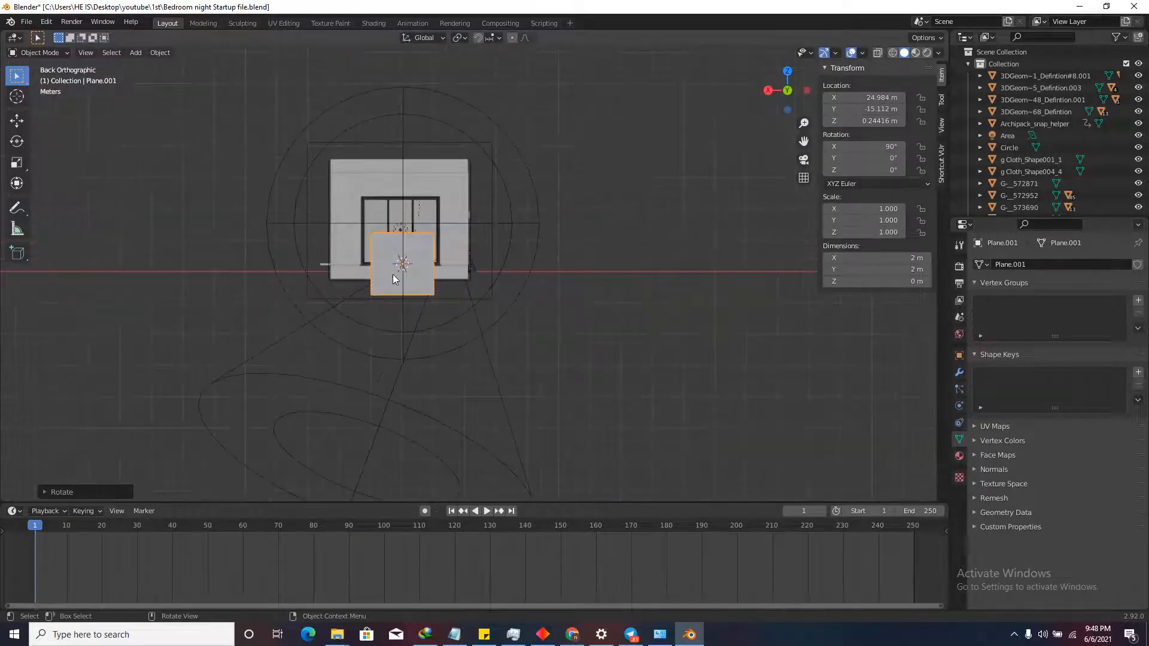
{"action": "key", "text": "s"}
{"action": "left_click", "coordinate": [490, 279]}
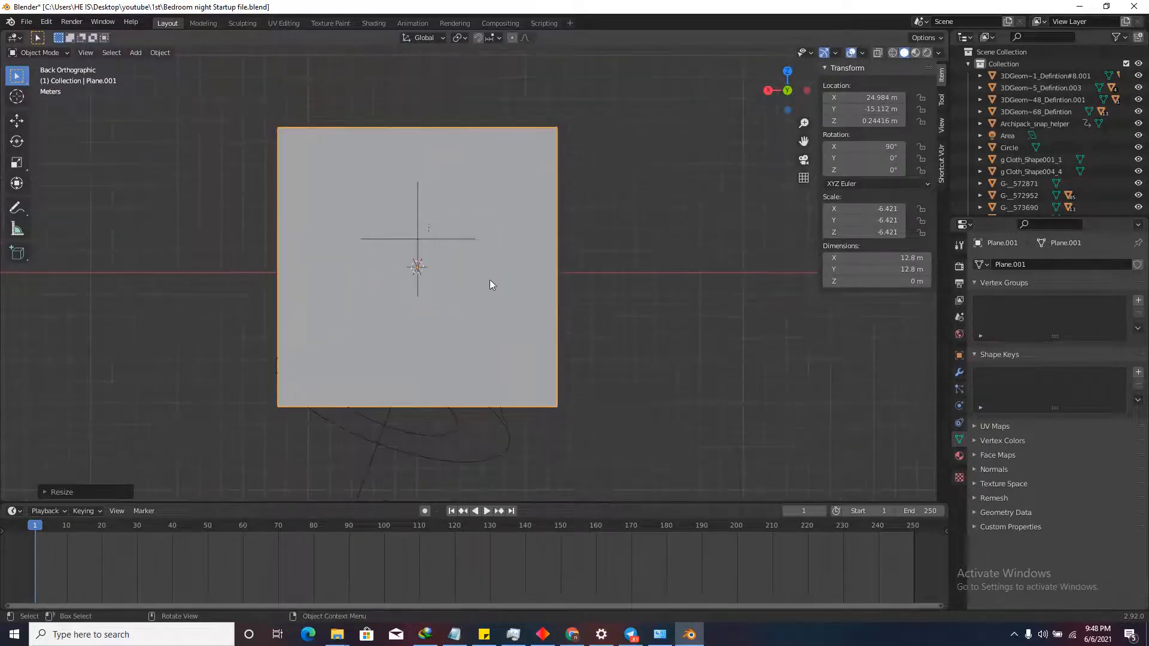
{"action": "key", "text": "s"}
{"action": "key", "text": "x"}
{"action": "left_click", "coordinate": [550, 294]}
{"action": "key", "text": "s"}
{"action": "key", "text": "z"}
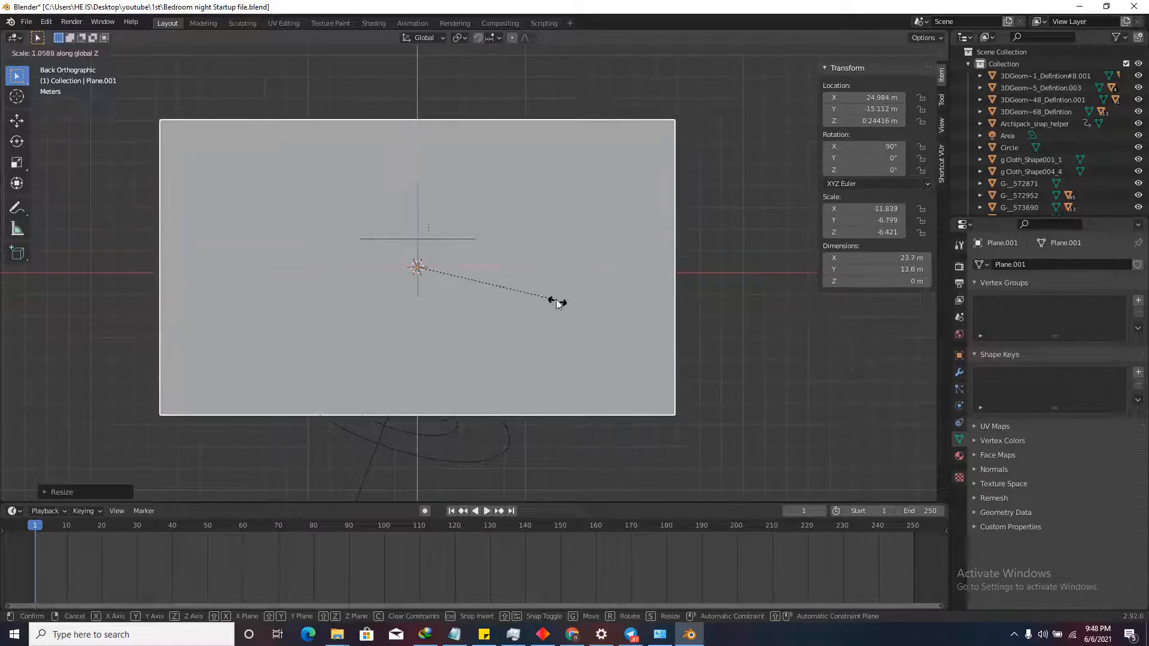
{"action": "left_click", "coordinate": [572, 317]}
{"action": "scroll", "coordinate": [503, 199], "scroll_direction": "down", "scroll_amount": 6}
{"action": "middle_click_drag", "start_coordinate": [503, 199], "coordinate": [713, 265]}
{"action": "scroll", "coordinate": [460, 250], "scroll_direction": "up", "scroll_amount": 5}
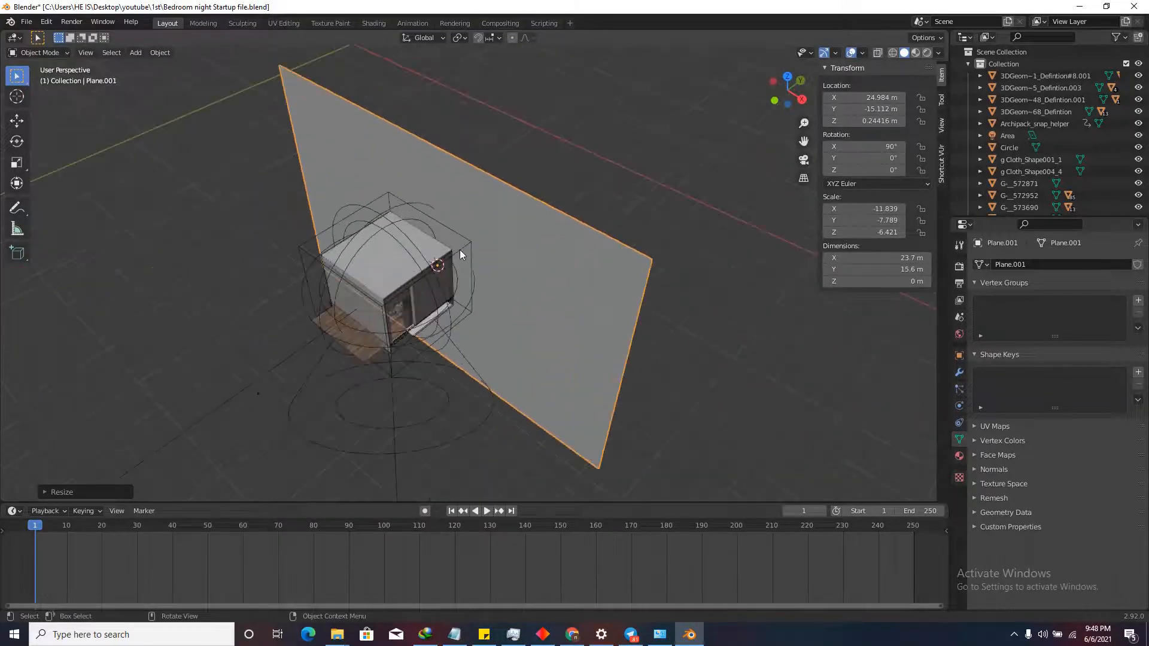
Move the plane along the Y axis toward the back of the room box.
{"action": "key", "text": "g"}
{"action": "key", "text": "y"}
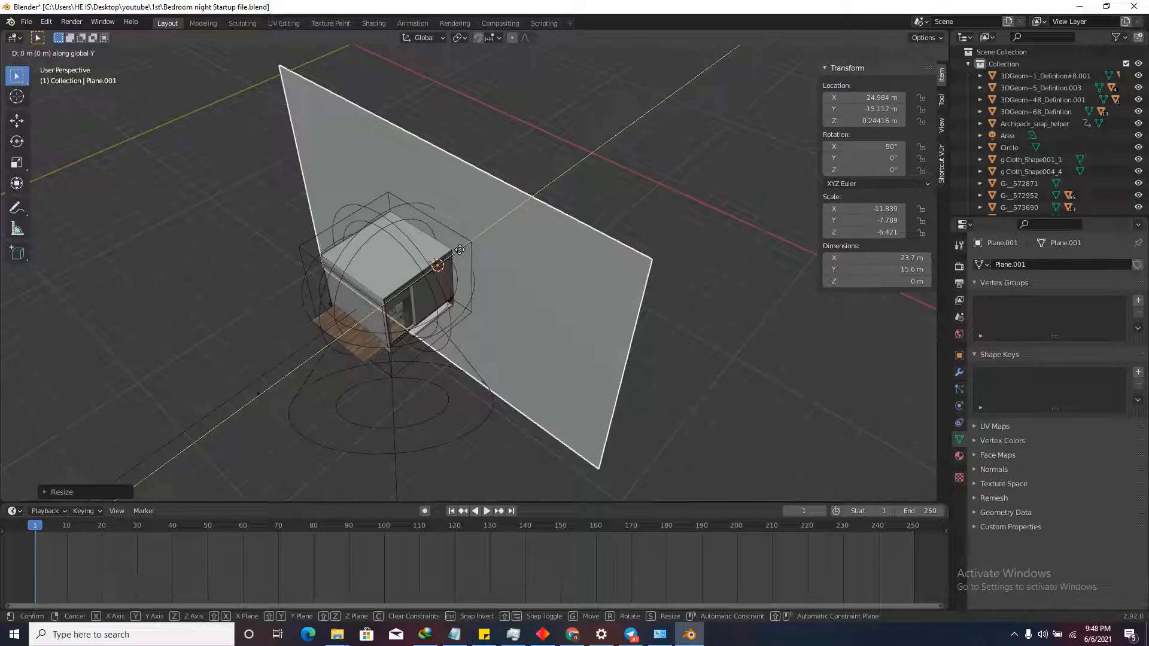
{"action": "key", "text": "y"}
{"action": "key", "text": "y"}
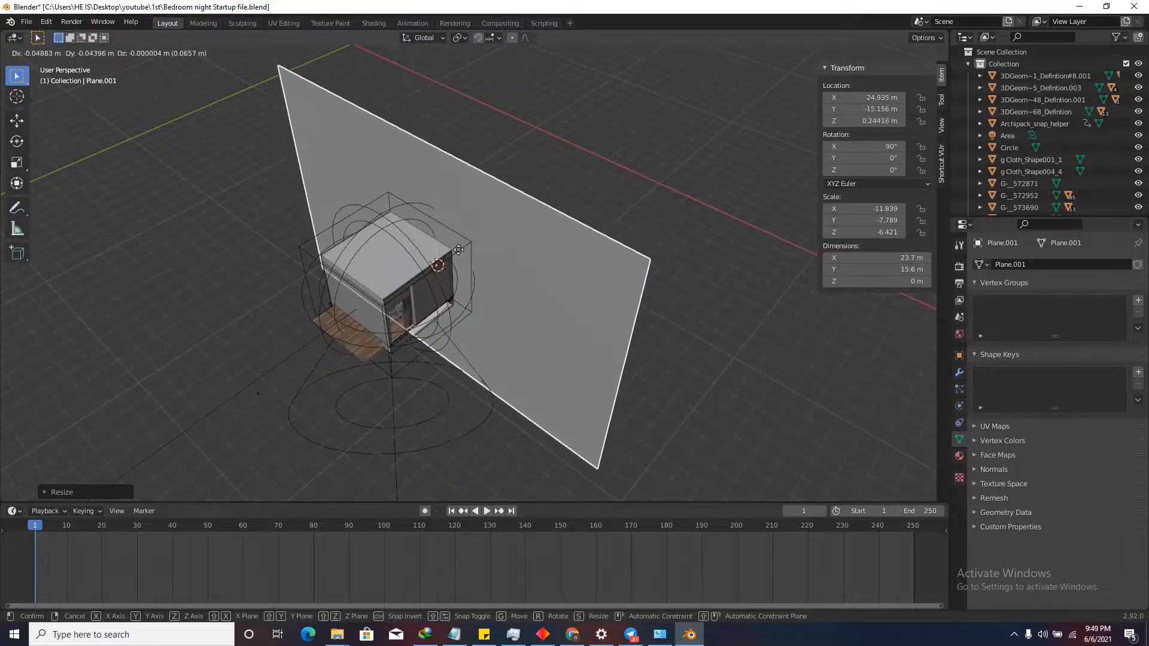
{"action": "right_click", "coordinate": [518, 226]}
{"action": "key", "text": "g"}
Nudge the plane further along Y until it sits at Y -12.321.
{"action": "key", "text": "y"}
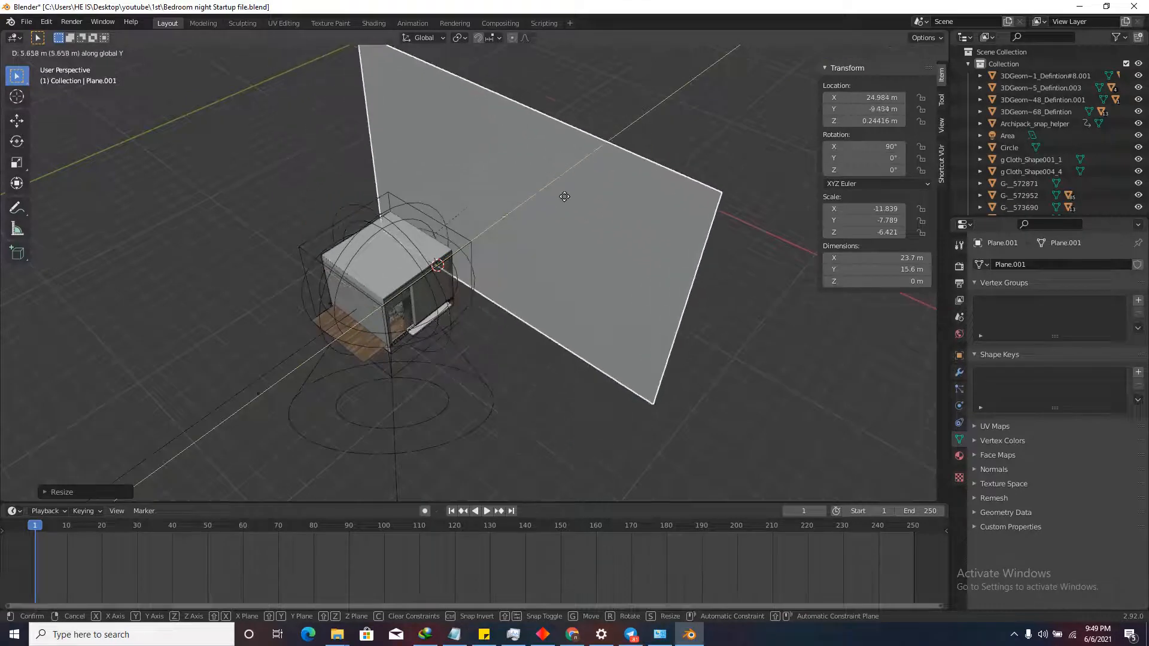
{"action": "left_click", "coordinate": [554, 190]}
{"action": "scroll", "coordinate": [479, 239], "scroll_direction": "down", "scroll_amount": 1}
{"action": "mouse_move", "coordinate": [479, 239]}
{"action": "middle_mouse_down"}
{"action": "mouse_move", "coordinate": [443, 218]}
{"action": "mouse_move", "coordinate": [442, 228]}
{"action": "mouse_move", "coordinate": [480, 231]}
{"action": "mouse_move", "coordinate": [474, 205]}
{"action": "middle_mouse_up"}
{"action": "scroll", "coordinate": [461, 207], "scroll_direction": "up", "scroll_amount": 3}
{"action": "key", "text": "g"}
{"action": "key", "text": "y"}
{"action": "left_click", "coordinate": [444, 212]}
{"action": "scroll", "coordinate": [483, 235], "scroll_direction": "down", "scroll_amount": 3}
{"action": "key", "text": "g"}
{"action": "key", "text": "y"}
{"action": "left_click", "coordinate": [434, 230]}
{"action": "scroll", "coordinate": [487, 178], "scroll_direction": "up", "scroll_amount": 2}
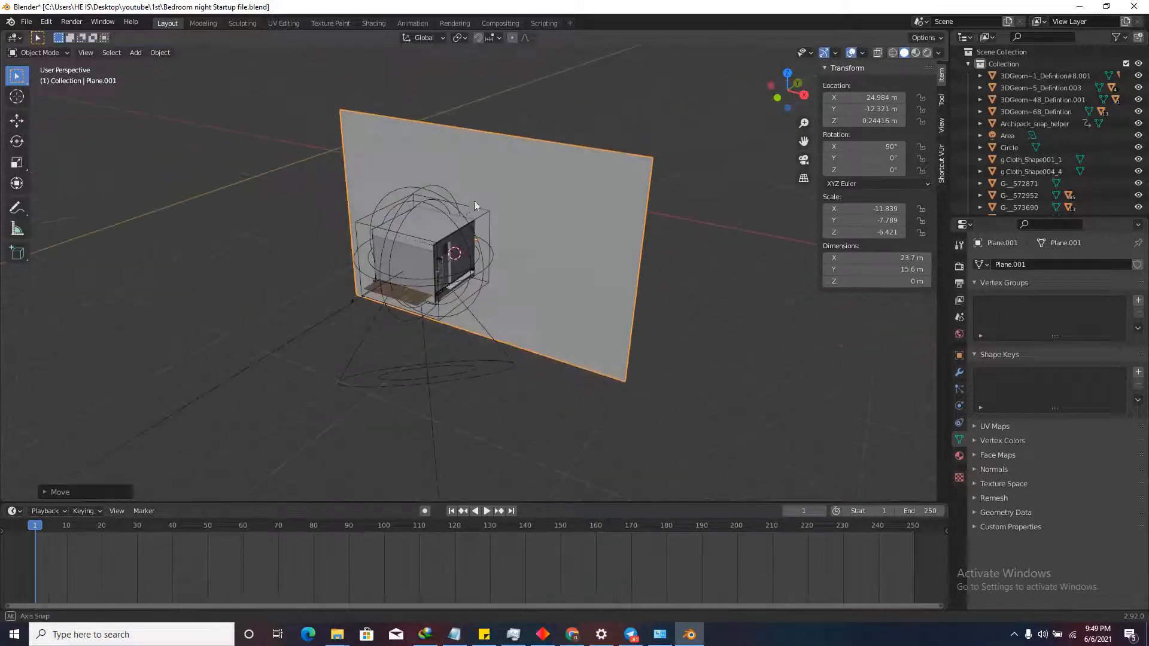
In rendered shading, give the large plane a new material with an Emission surface.
{"action": "left_click", "coordinate": [928, 52]}
{"action": "middle_click_drag", "start_coordinate": [624, 234], "coordinate": [555, 236]}
{"action": "scroll", "coordinate": [479, 177], "scroll_direction": "up", "scroll_amount": 1}
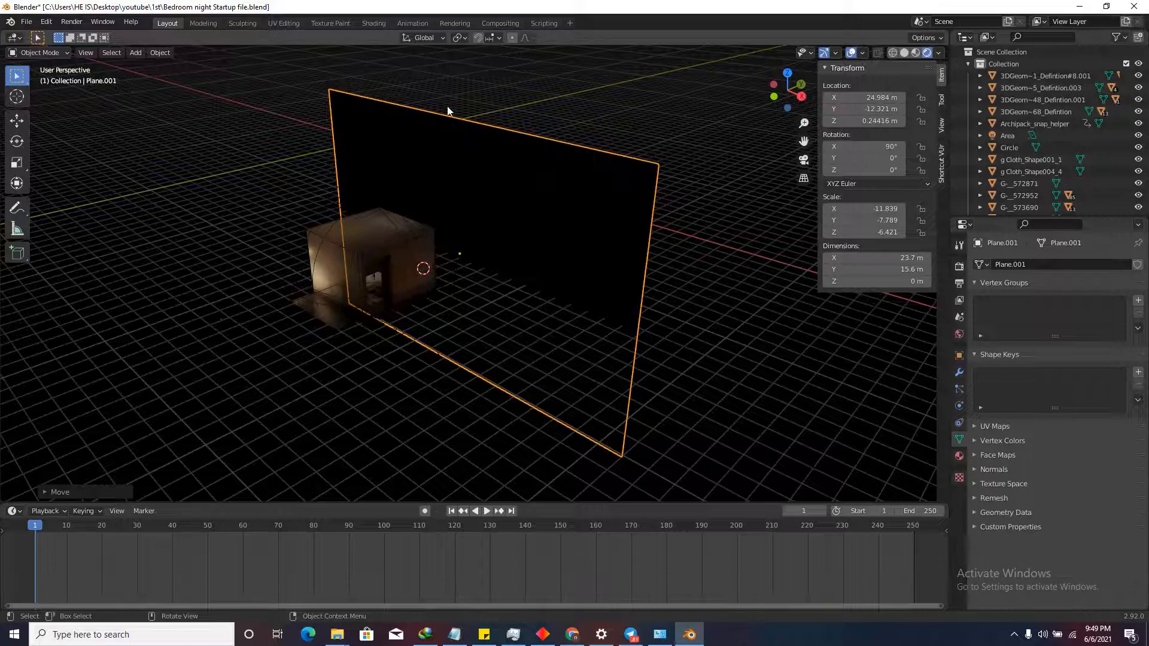
{"action": "middle_click_drag", "start_coordinate": [534, 109], "coordinate": [413, 249], "text": "shift"}
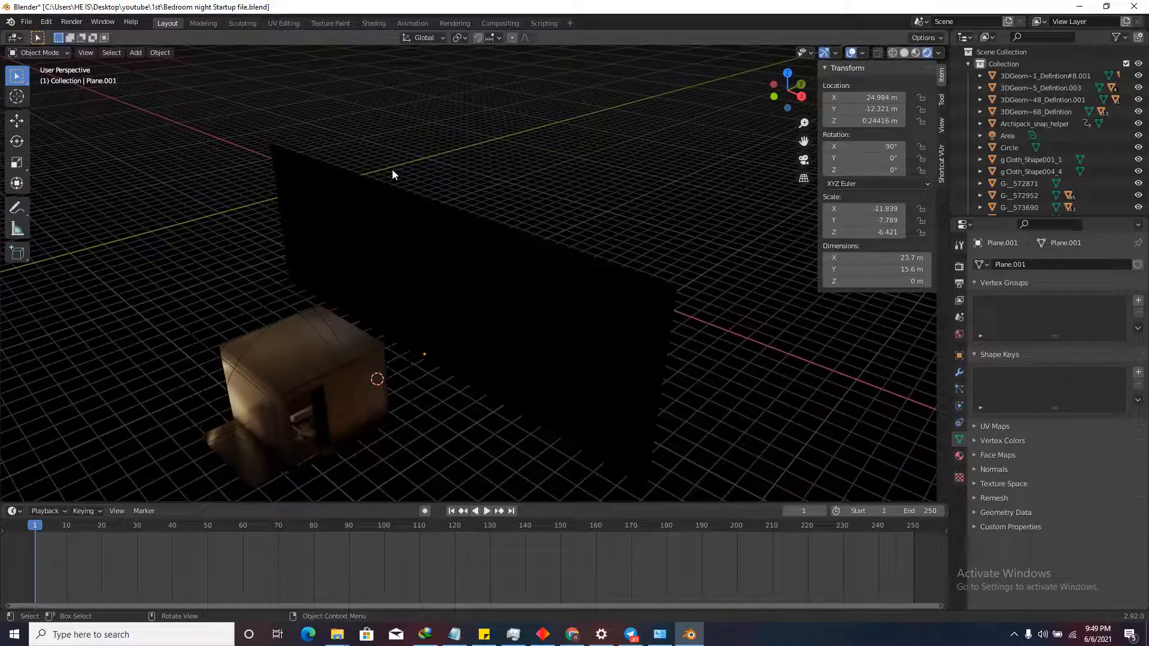
{"action": "left_click", "coordinate": [631, 312]}
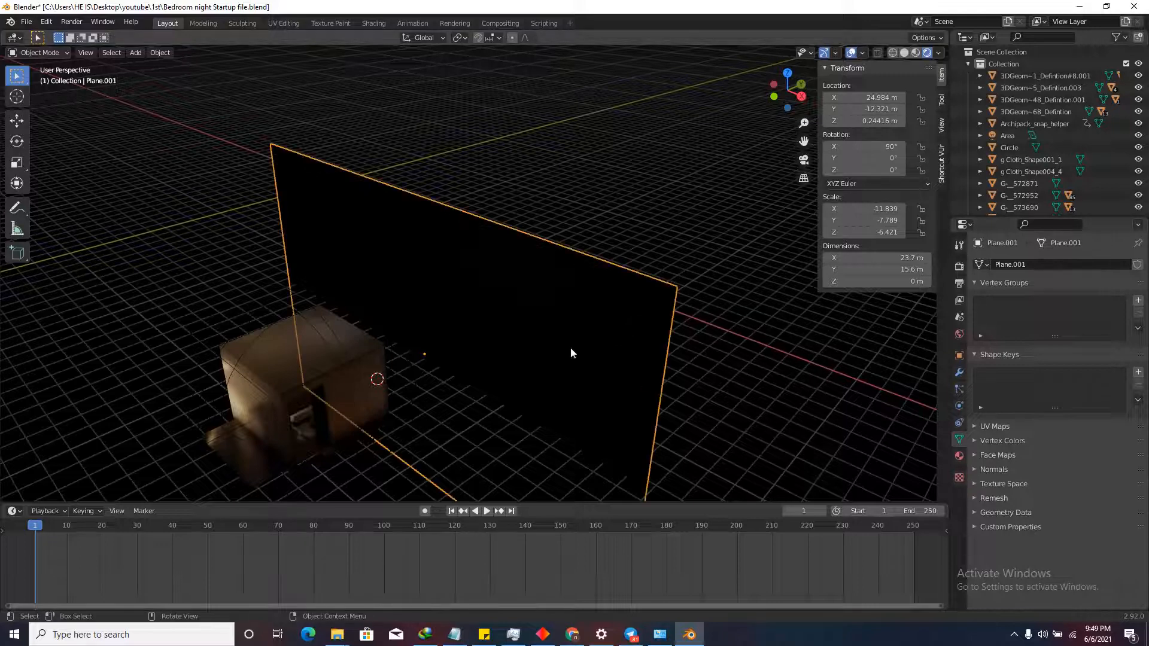
{"action": "left_click", "coordinate": [960, 456]}
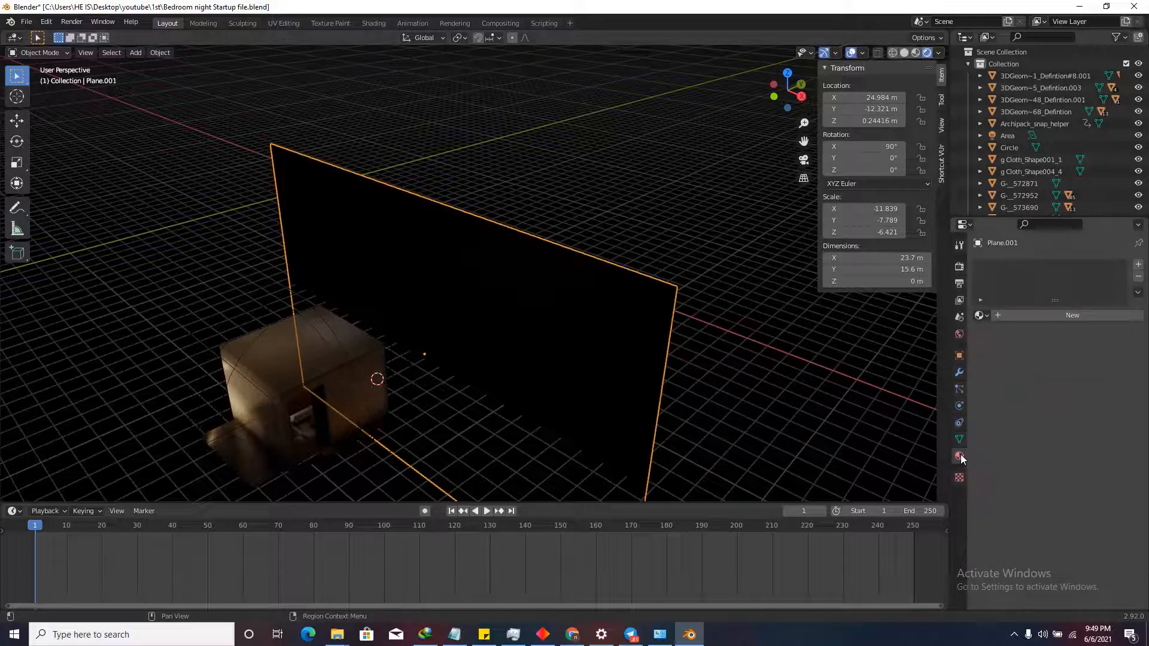
{"action": "left_click", "coordinate": [1025, 317]}
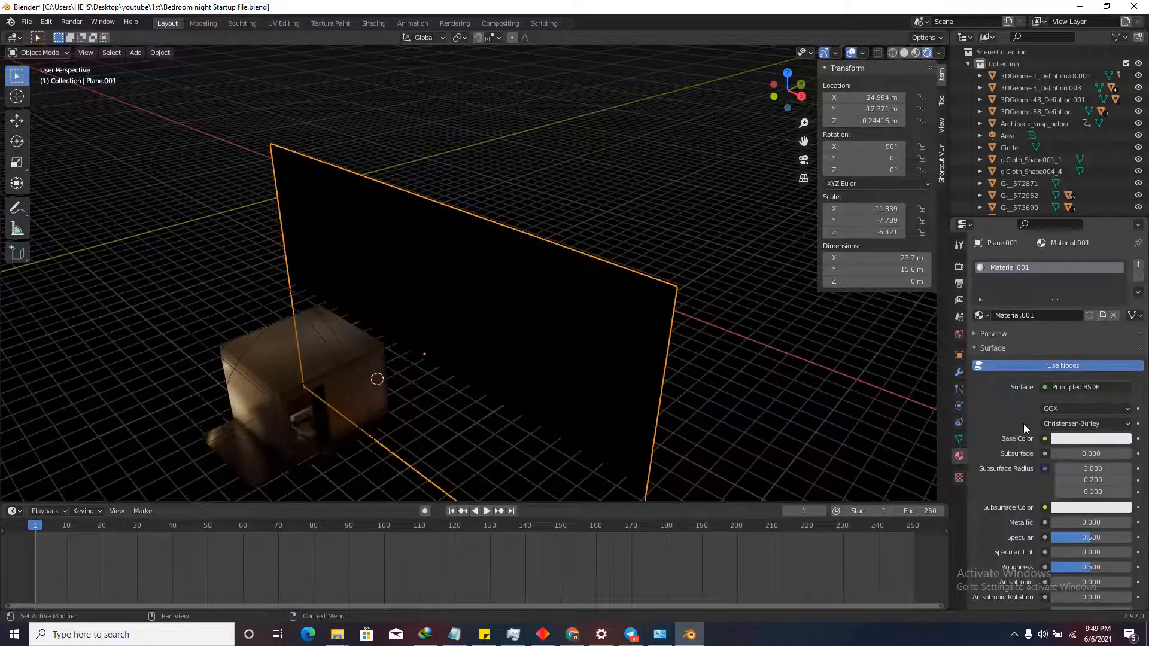
{"action": "left_click", "coordinate": [1078, 386]}
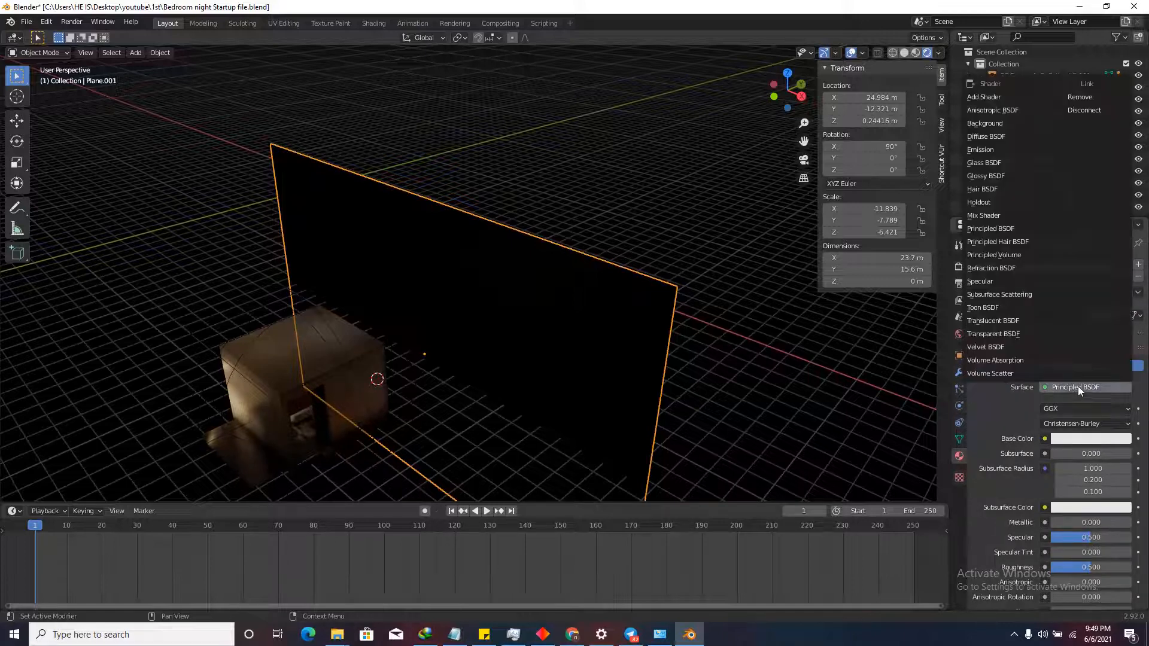
{"action": "left_click", "coordinate": [985, 149]}
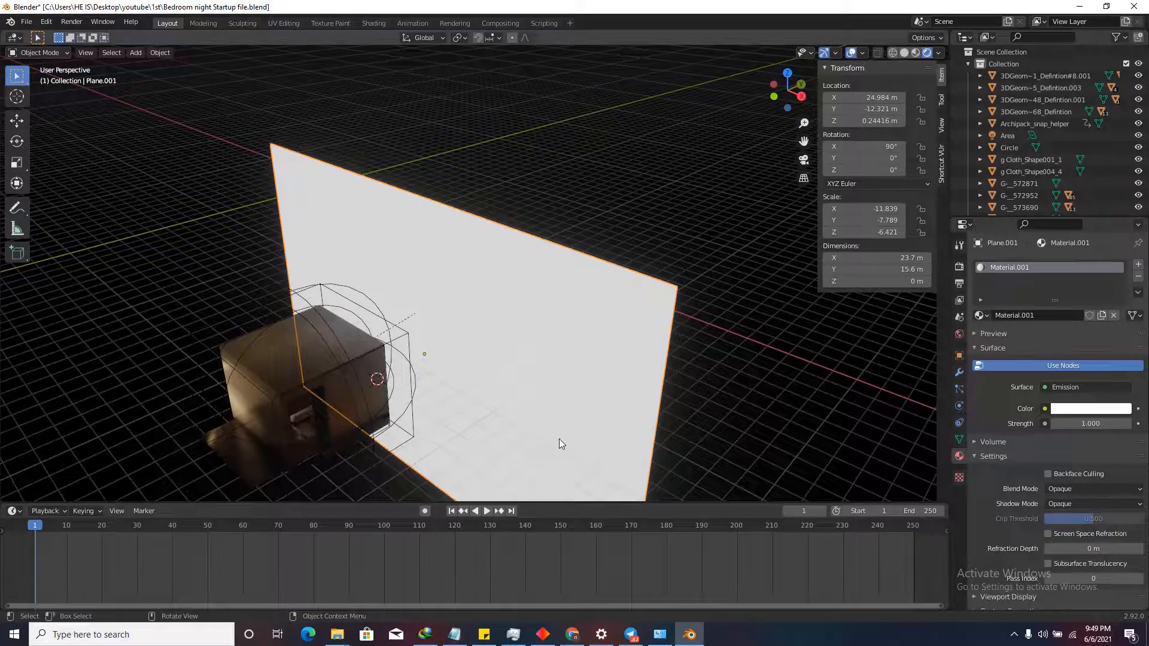
Test emission strength 7.4 and a pink colour, then revert to white at strength 1.000.
{"action": "middle_click_drag", "start_coordinate": [575, 276], "coordinate": [629, 277]}
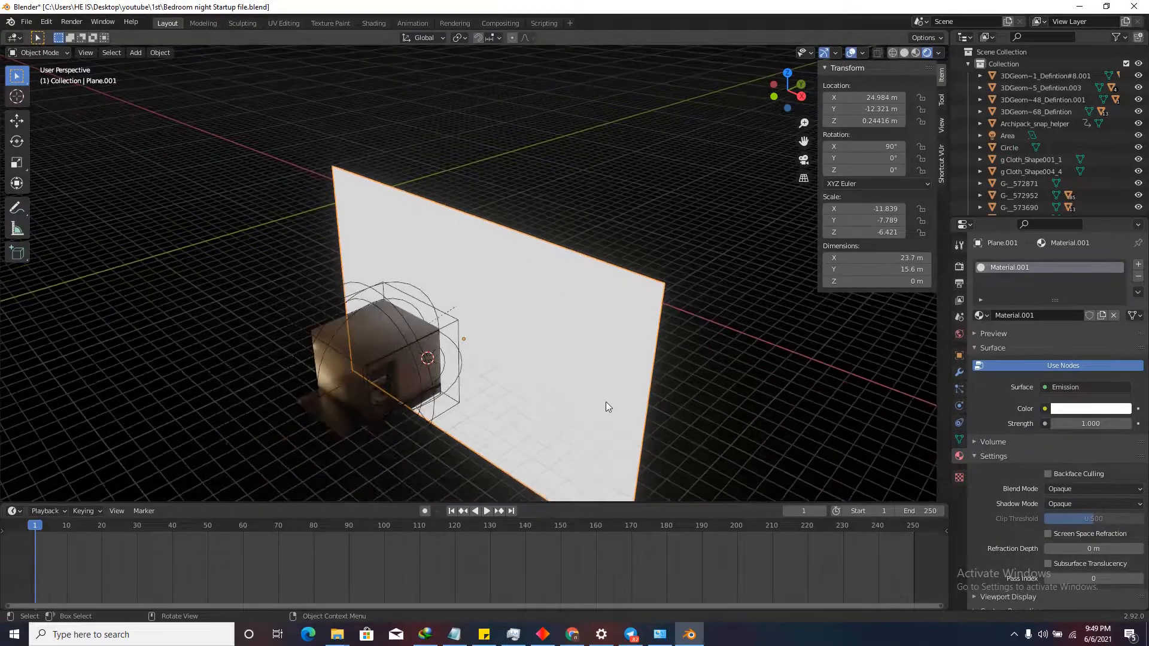
{"action": "left_click_drag", "start_coordinate": [649, 504], "coordinate": [656, 463]}
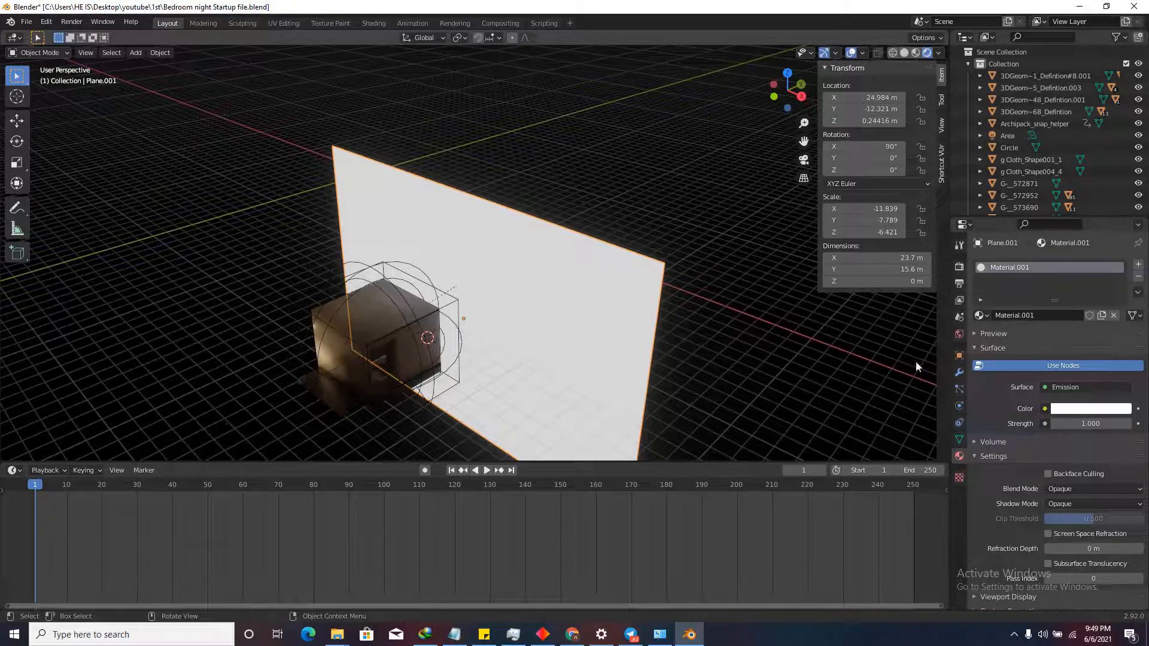
{"action": "left_click_drag", "start_coordinate": [1090, 423], "coordinate": [1120, 417]}
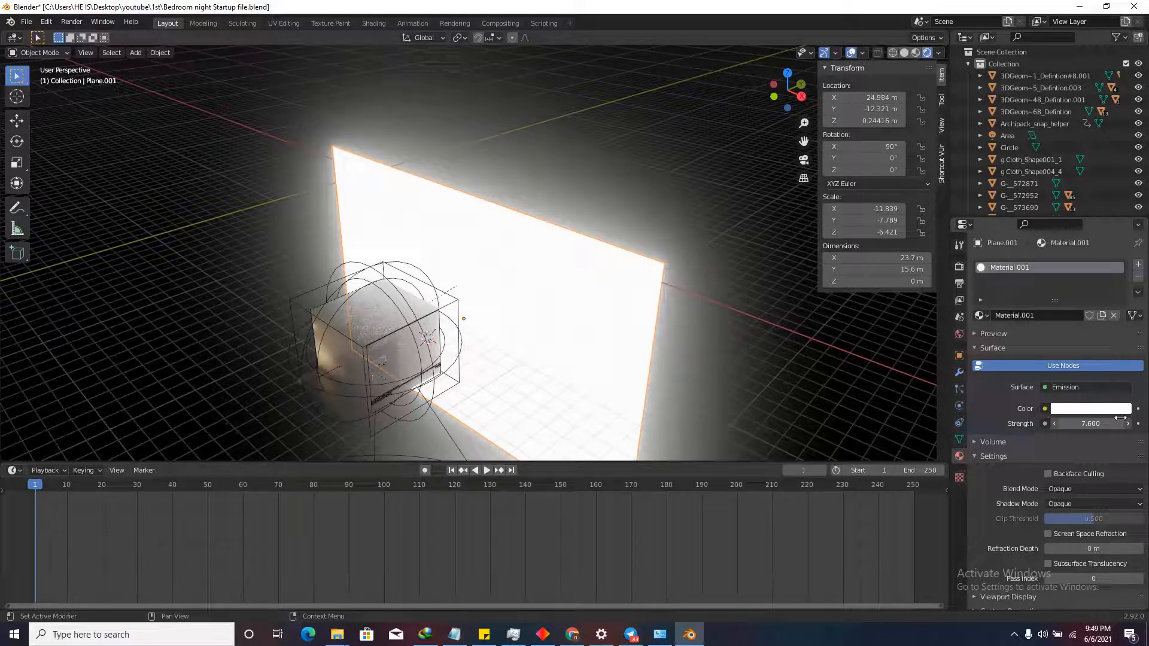
{"action": "key", "text": "BackSpace"}
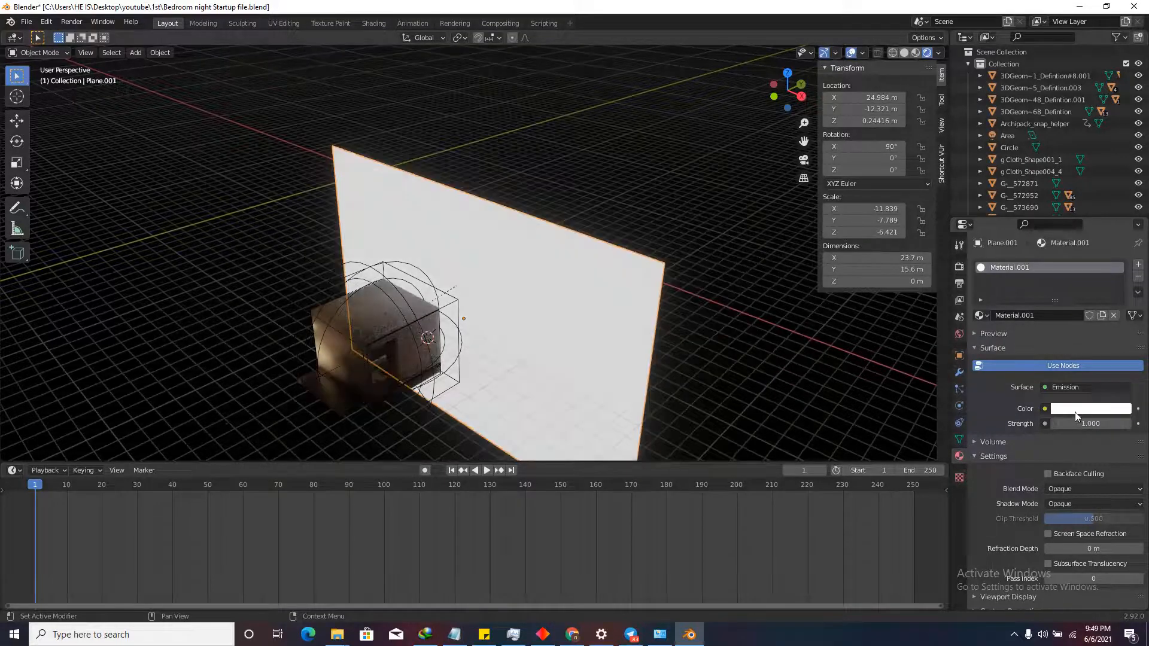
{"action": "left_click", "coordinate": [1075, 410]}
{"action": "mouse_move", "coordinate": [1073, 272]}
{"action": "left_mouse_down"}
{"action": "mouse_move", "coordinate": [1073, 314]}
{"action": "mouse_move", "coordinate": [1070, 296]}
{"action": "left_mouse_up"}
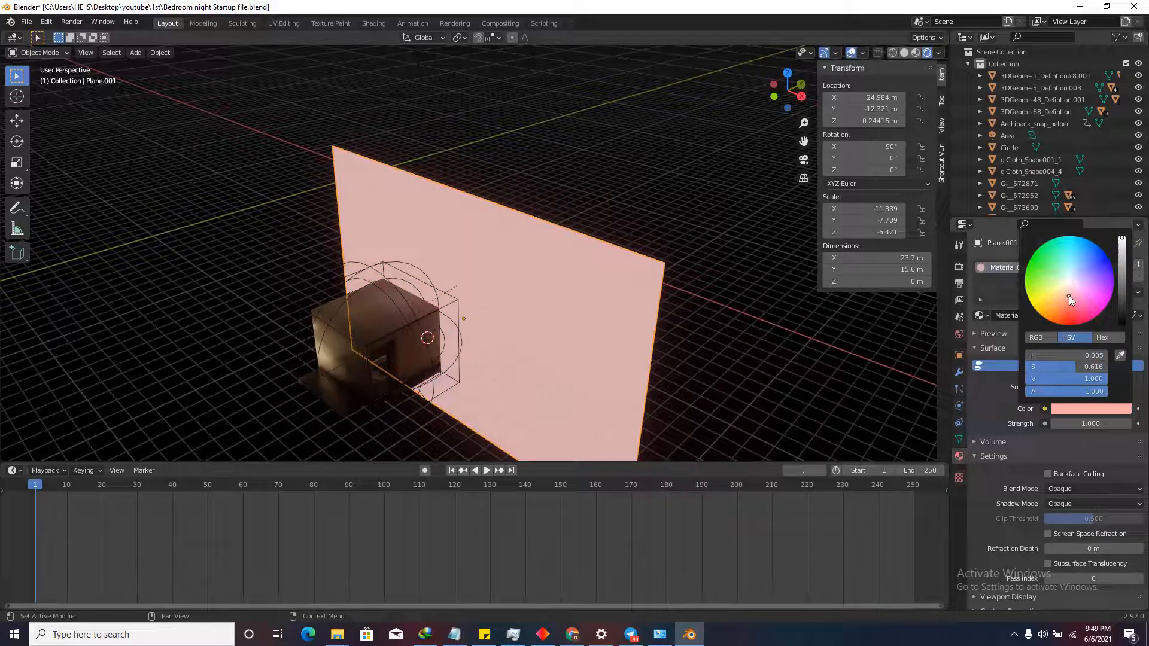
{"action": "key", "text": "BackSpace"}
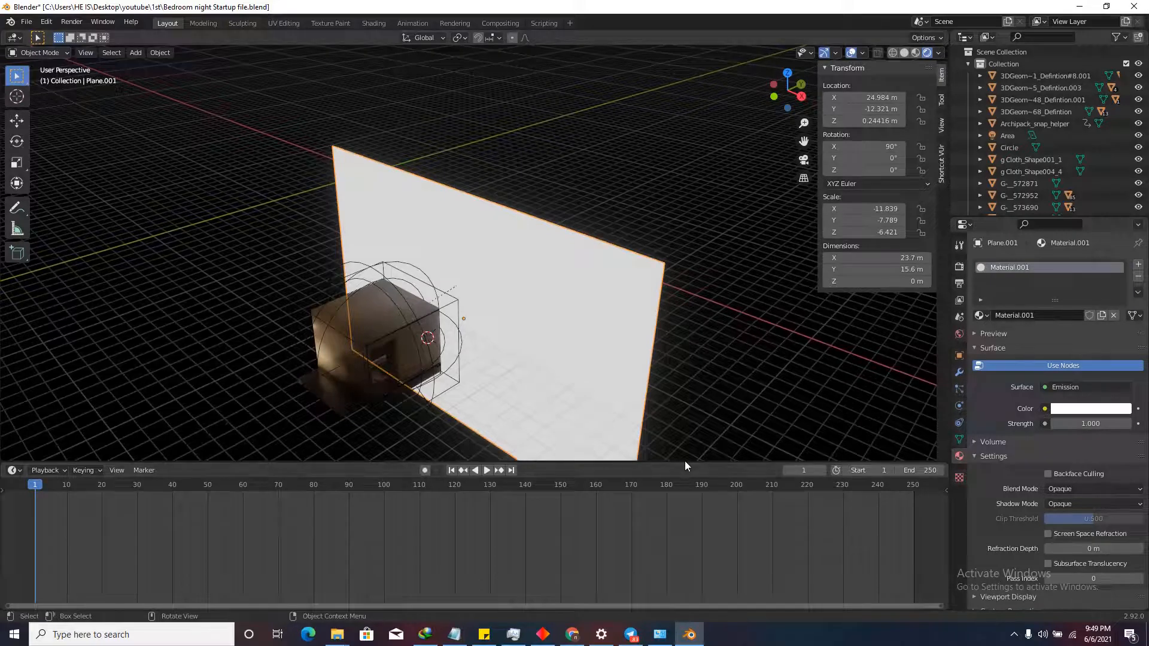
{"action": "middle_click_drag", "start_coordinate": [635, 374], "coordinate": [590, 338]}
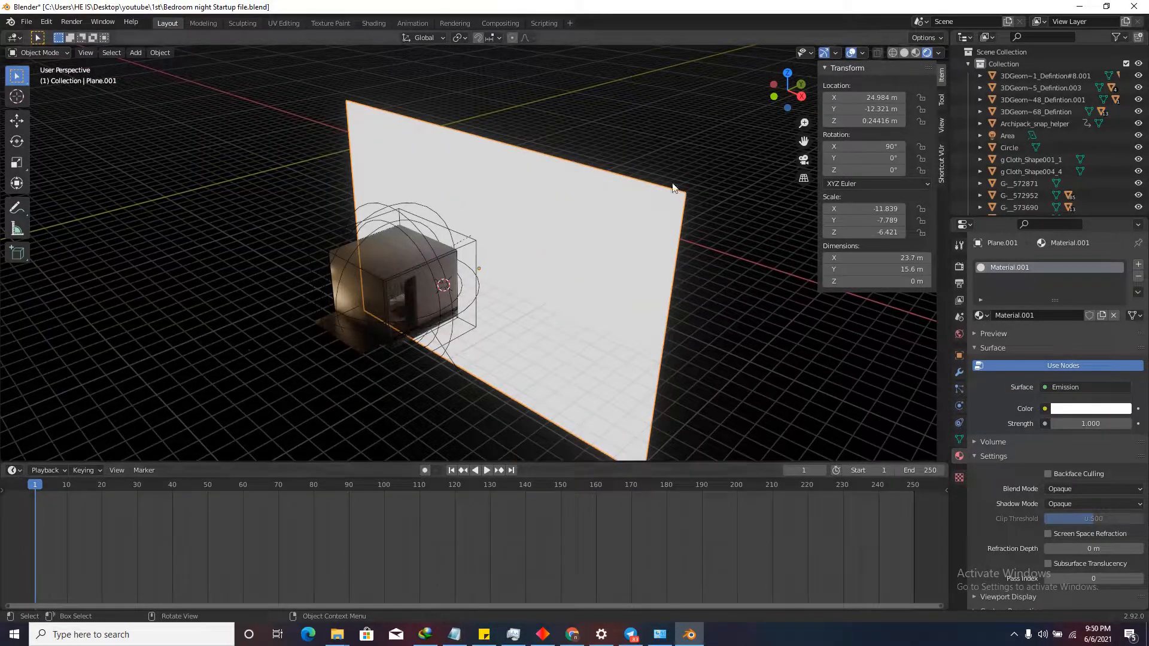
Turn the lower Timeline into a Shader Editor showing Material.001's Emission and Material Output nodes.
{"action": "left_click", "coordinate": [12, 471]}
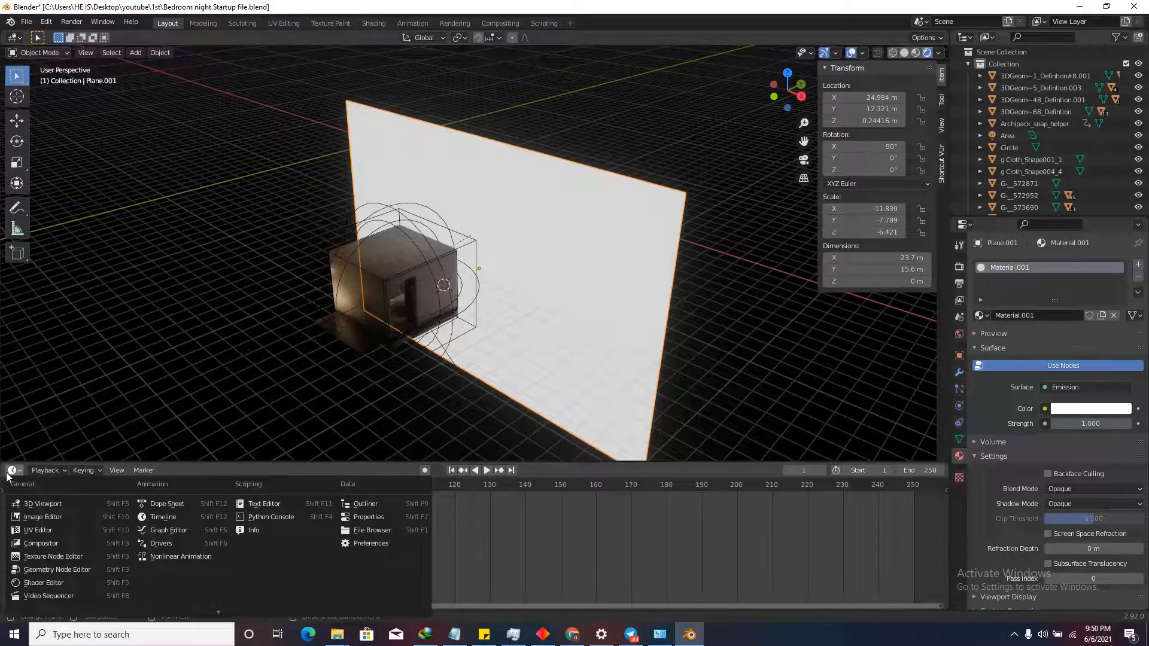
{"action": "left_click", "coordinate": [36, 583]}
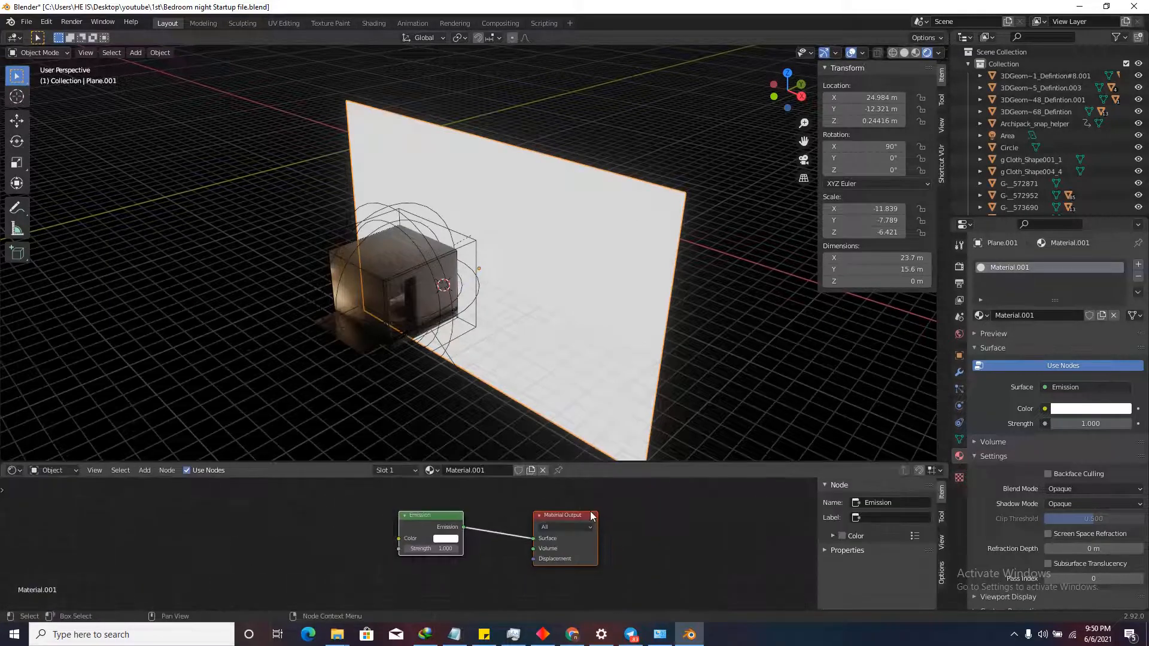
{"action": "scroll", "coordinate": [590, 516], "scroll_direction": "down", "scroll_amount": 3}
{"action": "scroll", "coordinate": [445, 529], "scroll_direction": "up", "scroll_amount": 3}
{"action": "scroll", "coordinate": [533, 543], "scroll_direction": "up", "scroll_amount": 3}
{"action": "scroll", "coordinate": [579, 540], "scroll_direction": "down", "scroll_amount": 3}
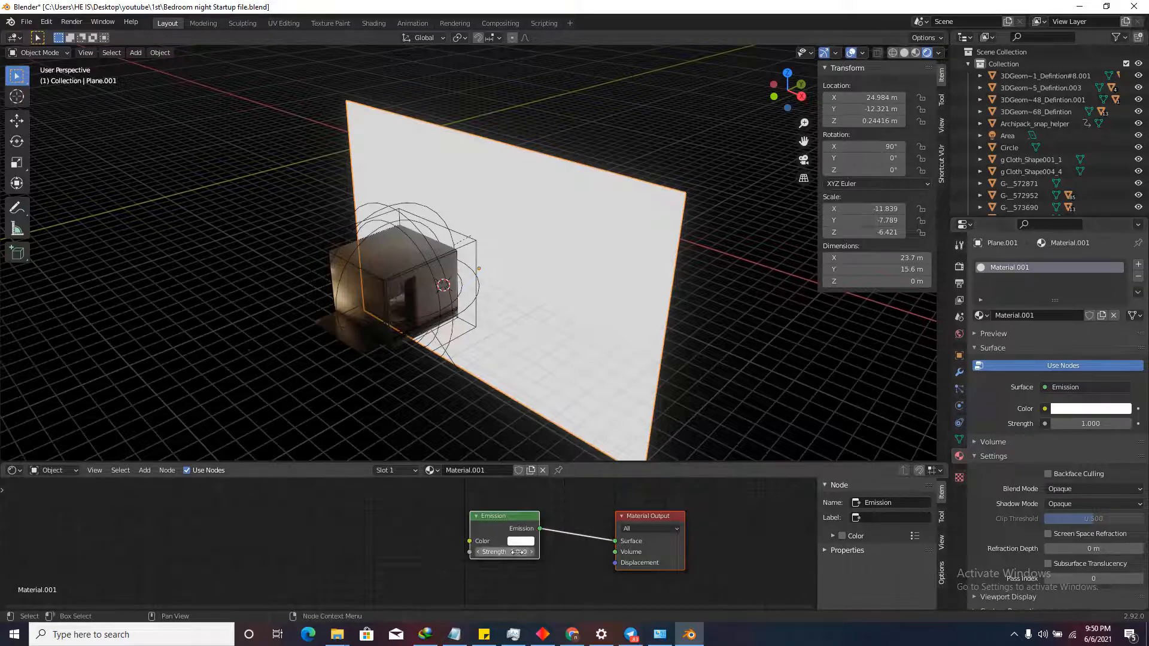
{"action": "scroll", "coordinate": [545, 525], "scroll_direction": "down", "scroll_amount": 2}
{"action": "scroll", "coordinate": [545, 525], "scroll_direction": "up", "scroll_amount": 2}
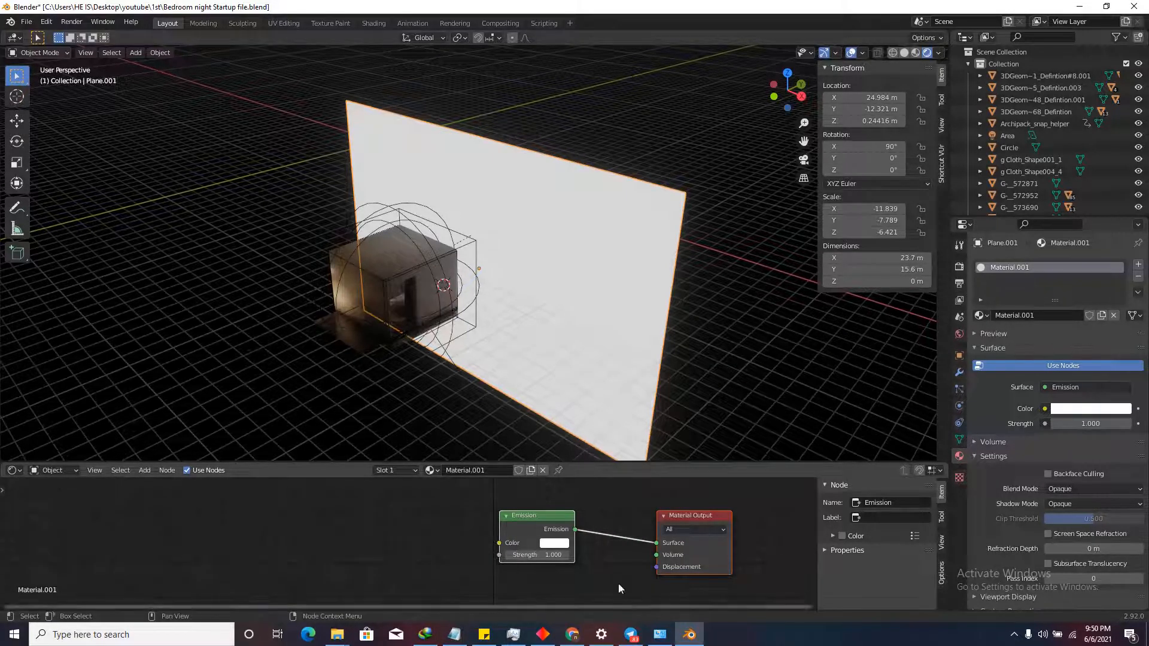
{"action": "left_click", "coordinate": [573, 634]}
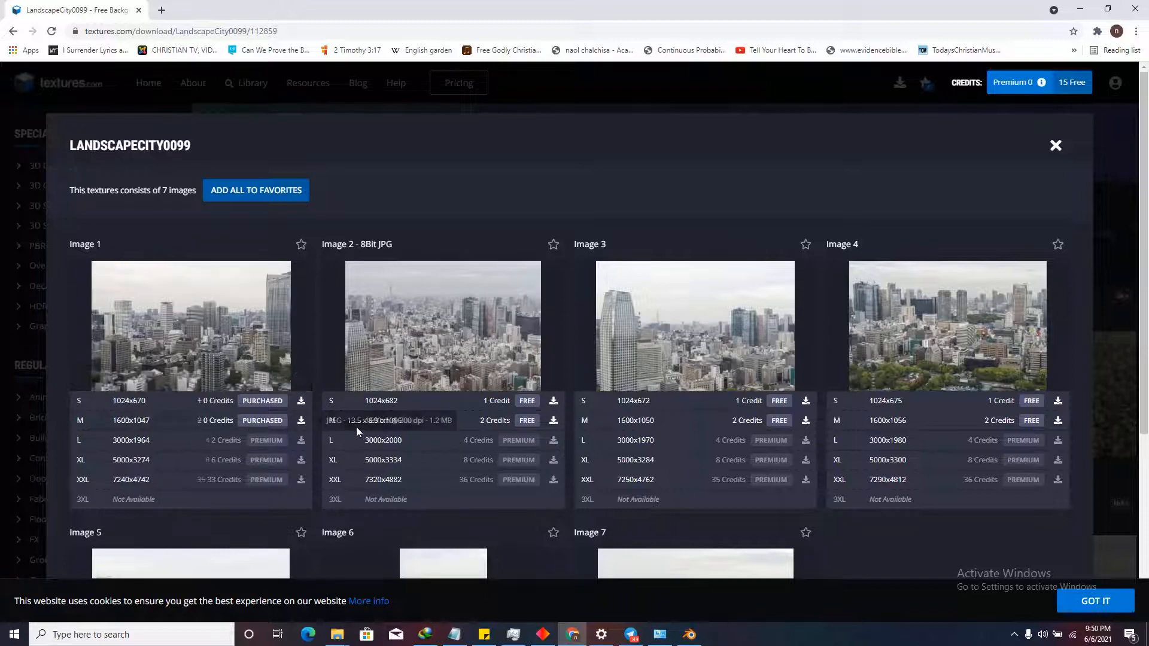
Leave the LandscapeCity0099 download page for the project's 1st folder in File Explorer.
{"action": "mouse_move", "coordinate": [338, 634]}
{"action": "left_click", "coordinate": [374, 595]}
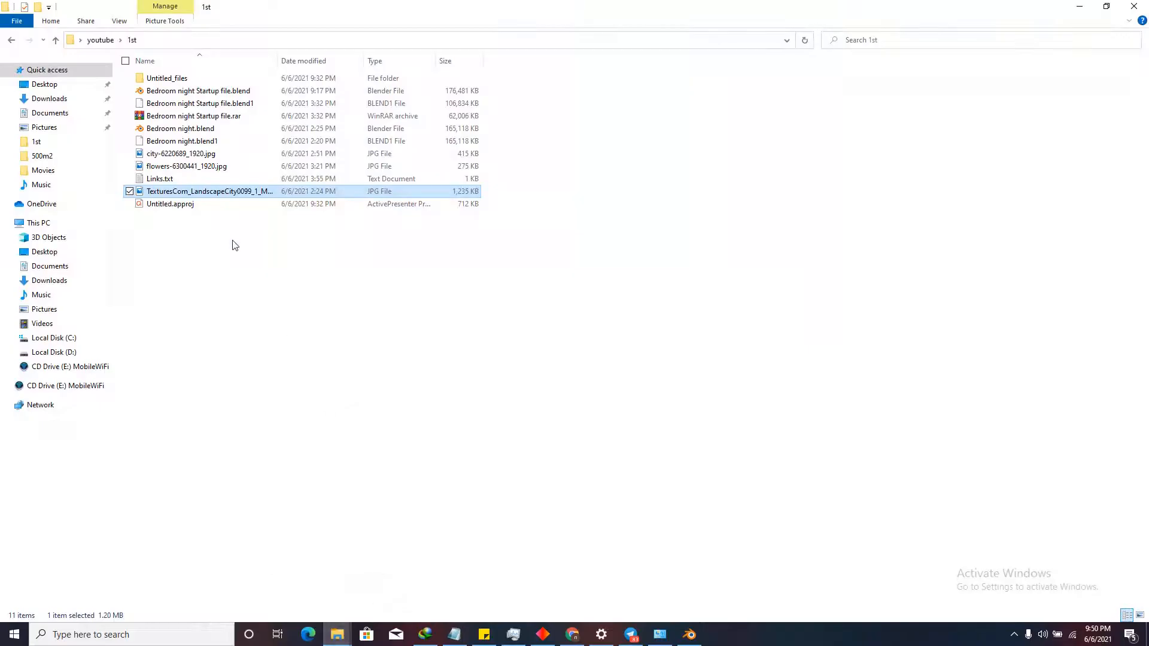
Drop the TexturesCom city JPG into the Shader Editor as an image texture node for the Emission colour.
{"action": "left_click_drag", "start_coordinate": [211, 193], "coordinate": [499, 543]}
{"action": "left_click", "coordinate": [271, 501]}
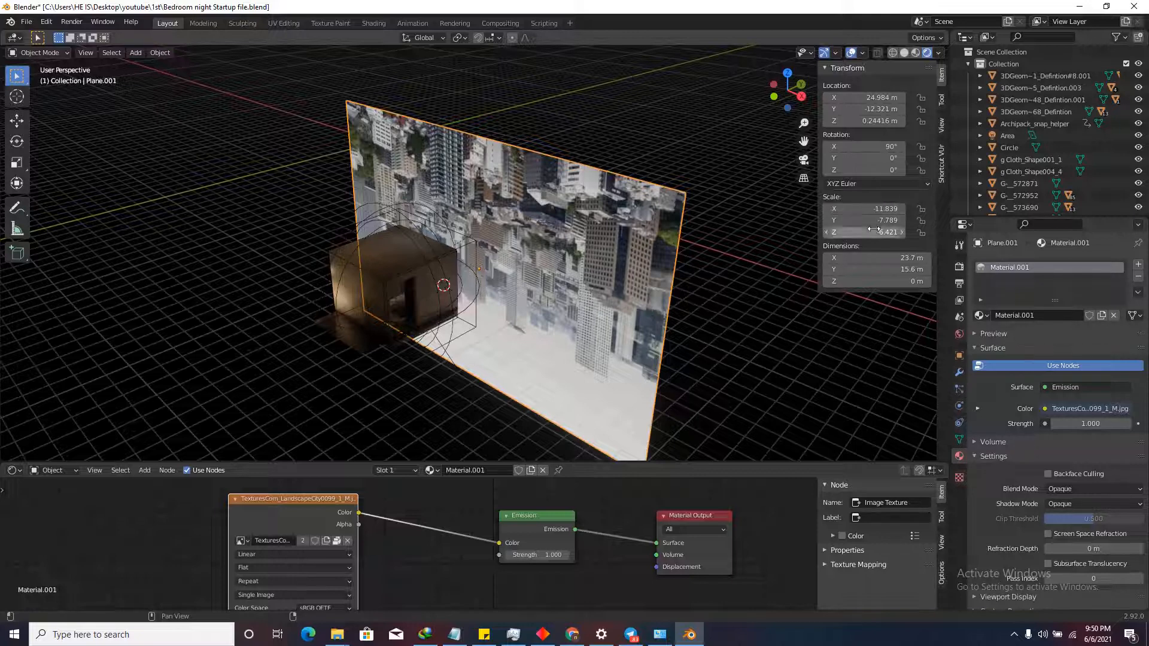
Apply the plane's scale to 1.000, then unwrap its single face in Edit Mode.
{"action": "key", "text": "ctrl+a"}
{"action": "left_click", "coordinate": [528, 215]}
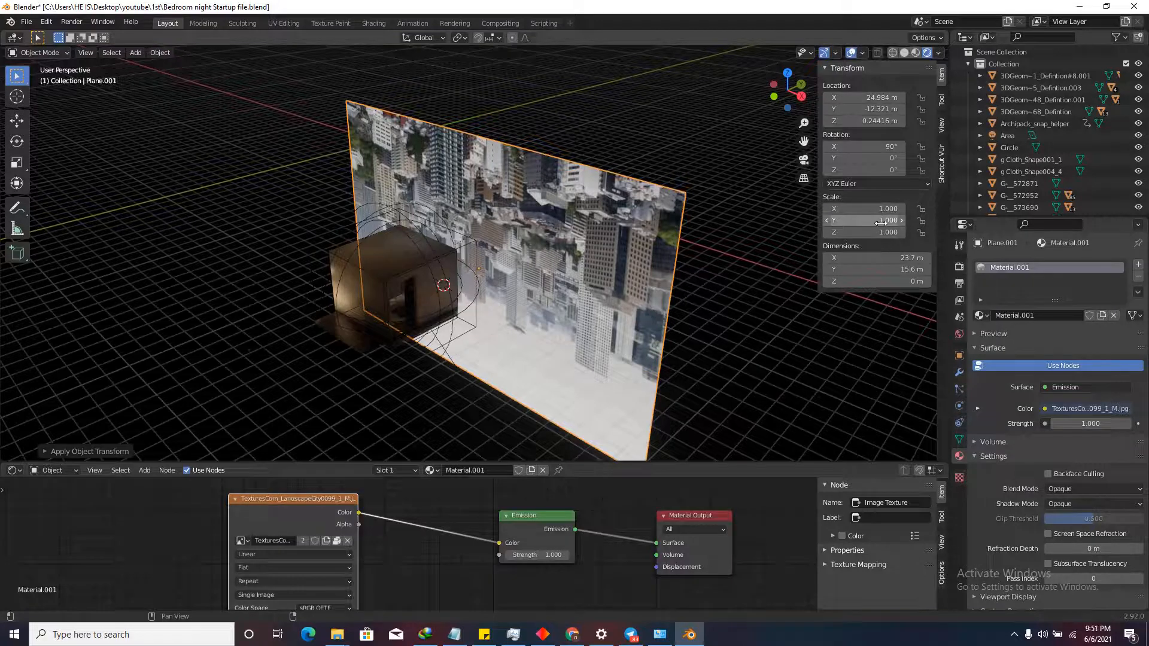
{"action": "key", "text": "Tab"}
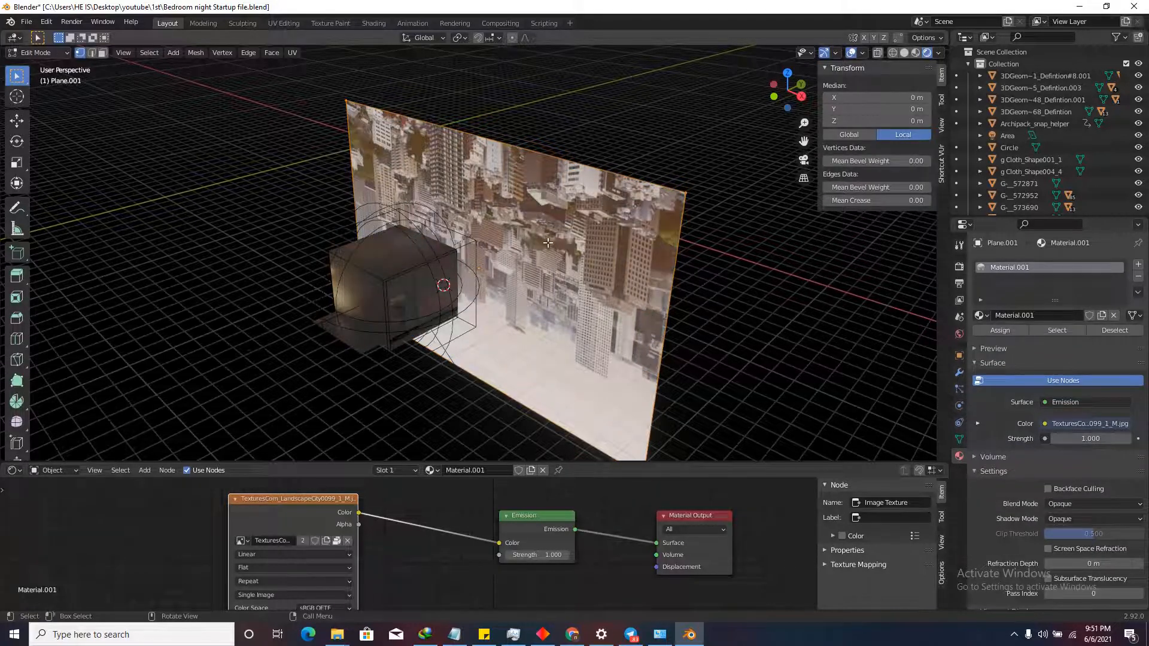
{"action": "left_click", "coordinate": [104, 53]}
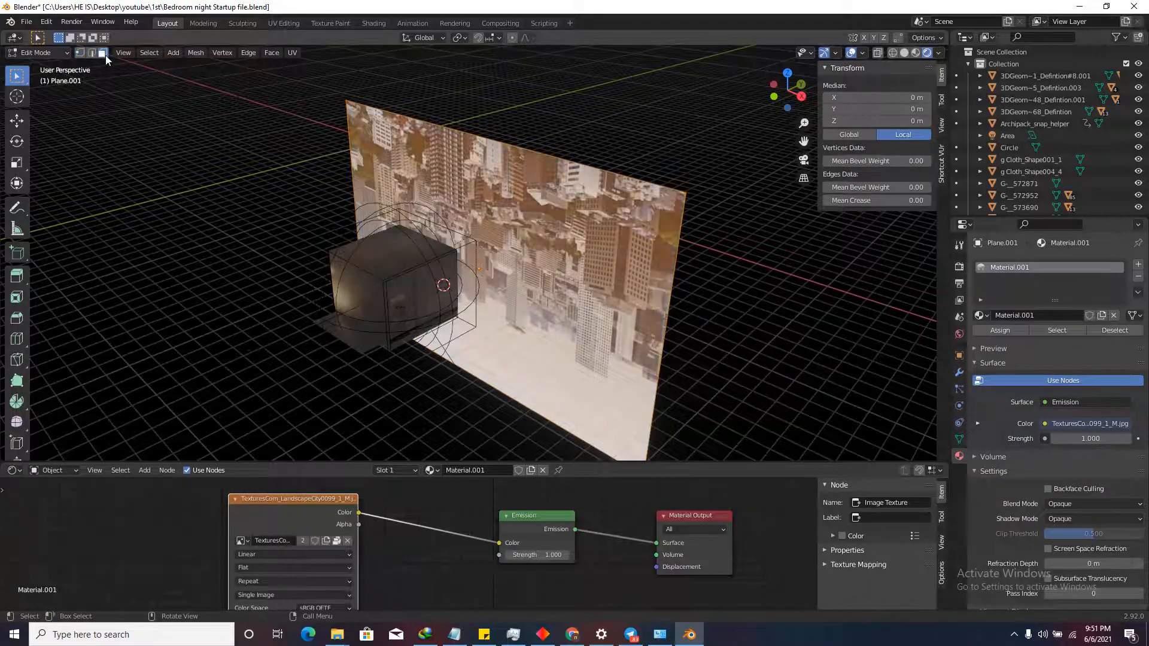
{"action": "left_click", "coordinate": [528, 192]}
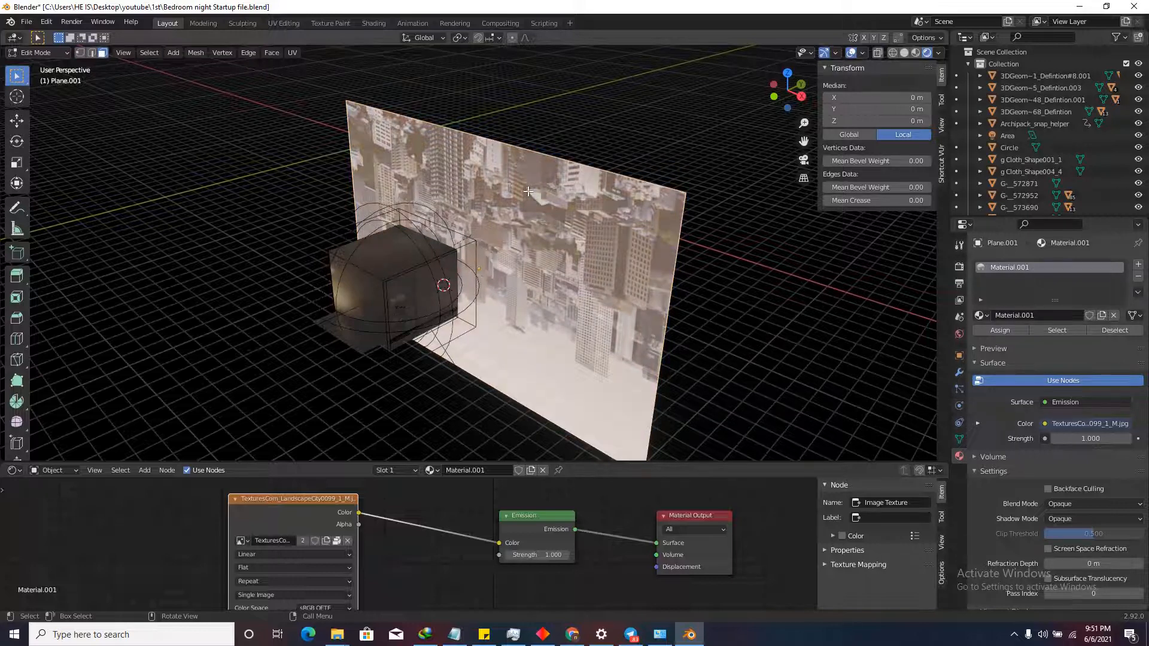
{"action": "key", "text": "u"}
{"action": "left_click", "coordinate": [528, 192]}
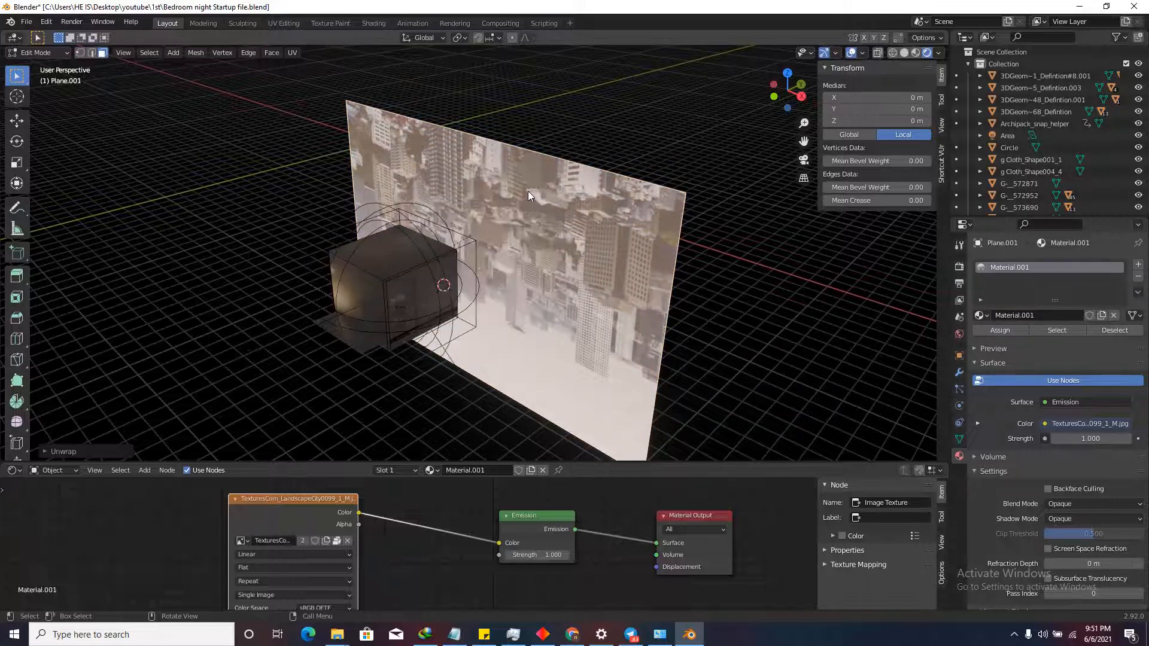
{"action": "key", "text": "Tab"}
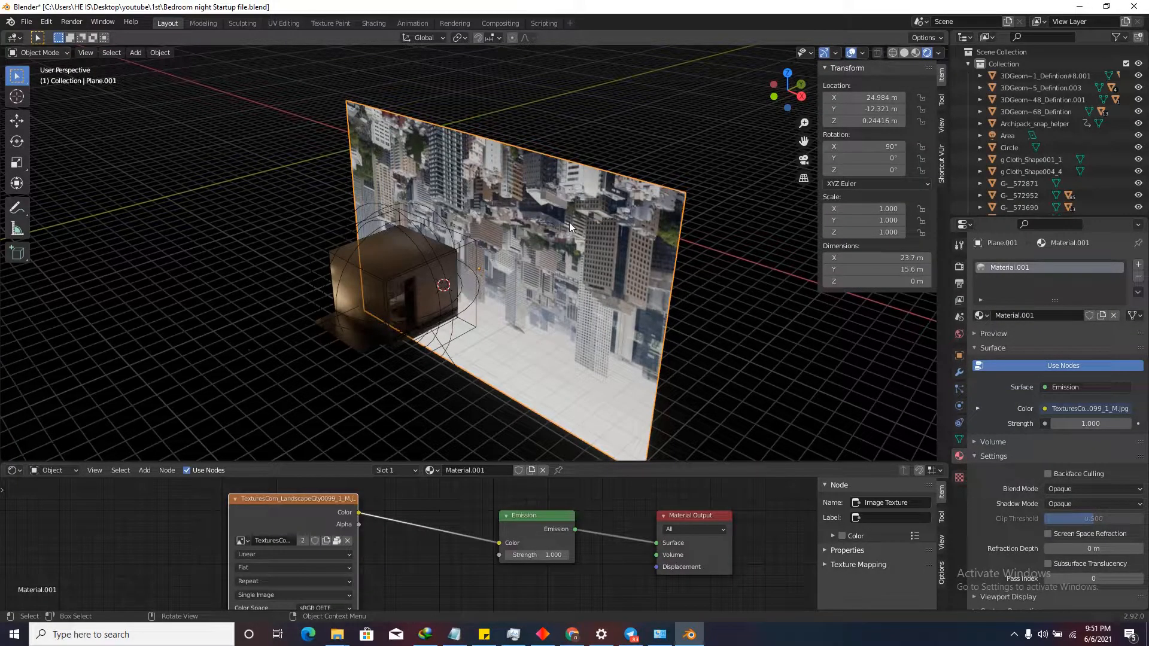
Rotate the city plane 180° on Y and move it vertically to 1.6159 m.
{"action": "type", "text": "ry180"}
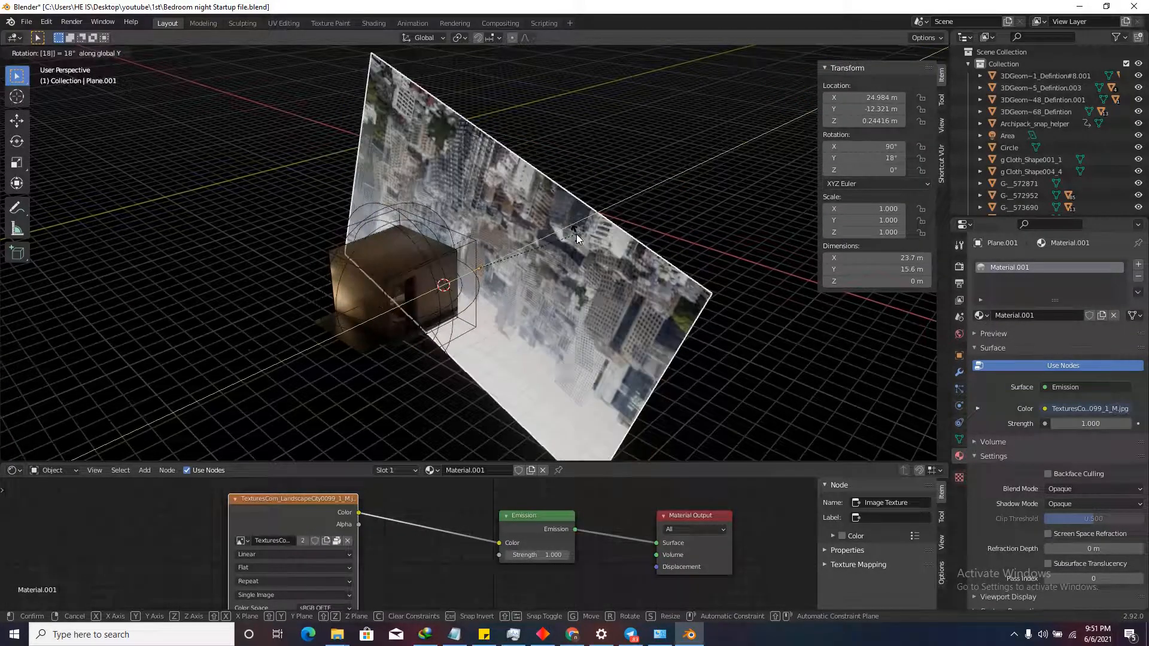
{"action": "key", "text": "Return"}
{"action": "scroll", "coordinate": [457, 185], "scroll_direction": "up", "scroll_amount": 3}
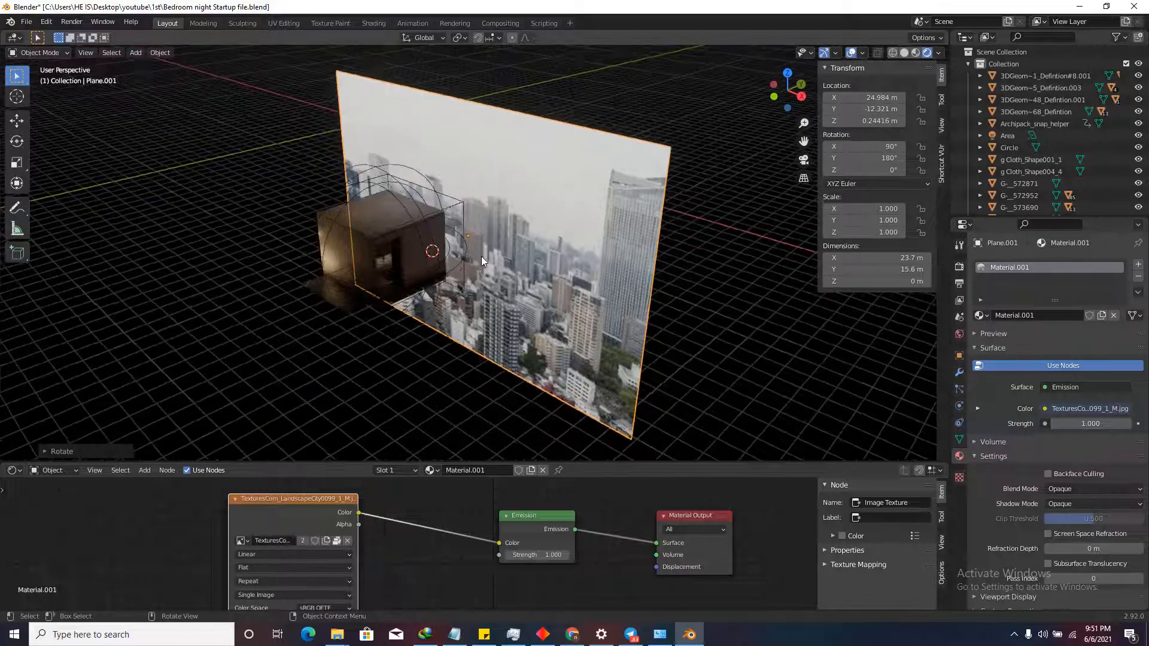
{"action": "key", "text": "g"}
{"action": "key", "text": "z"}
{"action": "left_click", "coordinate": [548, 279]}
{"action": "scroll", "coordinate": [548, 279], "scroll_direction": "down", "scroll_amount": 3}
{"action": "middle_click_drag", "start_coordinate": [548, 279], "coordinate": [538, 250]}
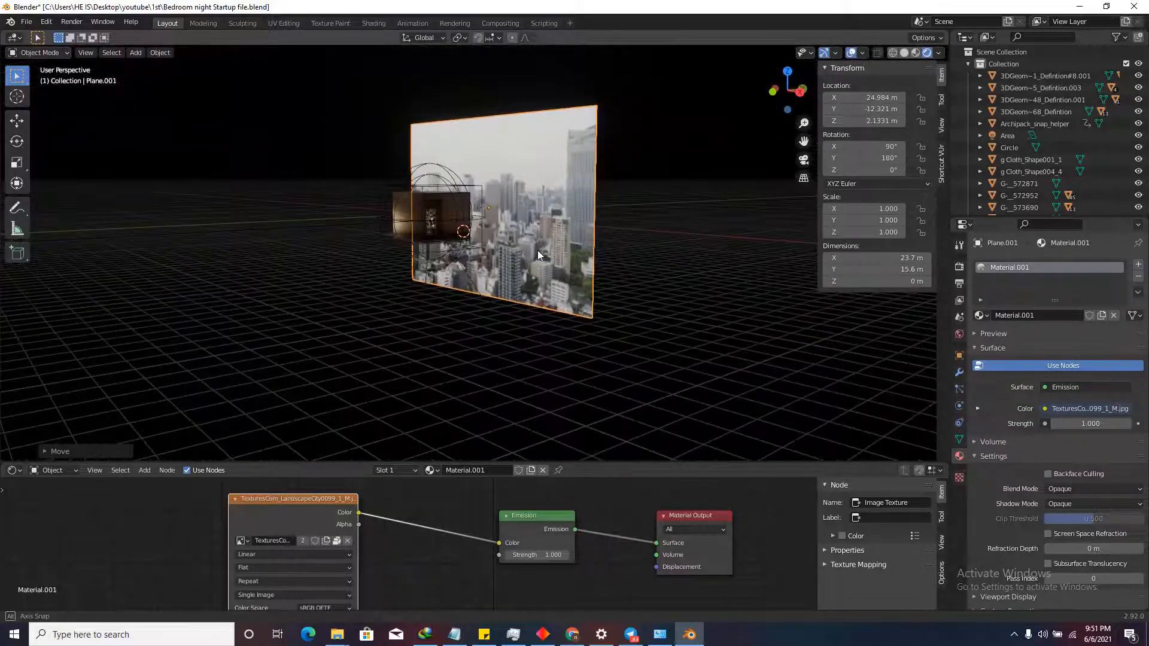
{"action": "scroll", "coordinate": [494, 225], "scroll_direction": "up", "scroll_amount": 3}
{"action": "key", "text": "g"}
{"action": "key", "text": "z"}
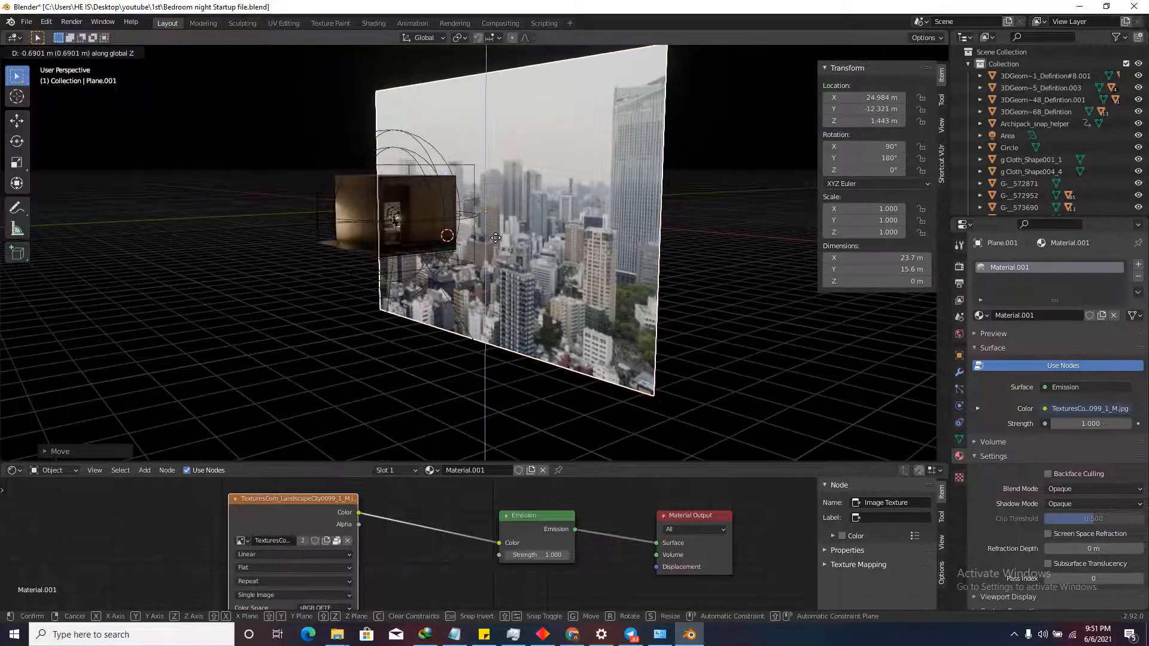
{"action": "left_click", "coordinate": [494, 232]}
Walk into the bedroom to face the window and raise the emission strength to 2.400.
{"action": "middle_click_drag", "start_coordinate": [494, 232], "coordinate": [555, 208]}
{"action": "scroll", "coordinate": [554, 208], "scroll_direction": "up", "scroll_amount": 8}
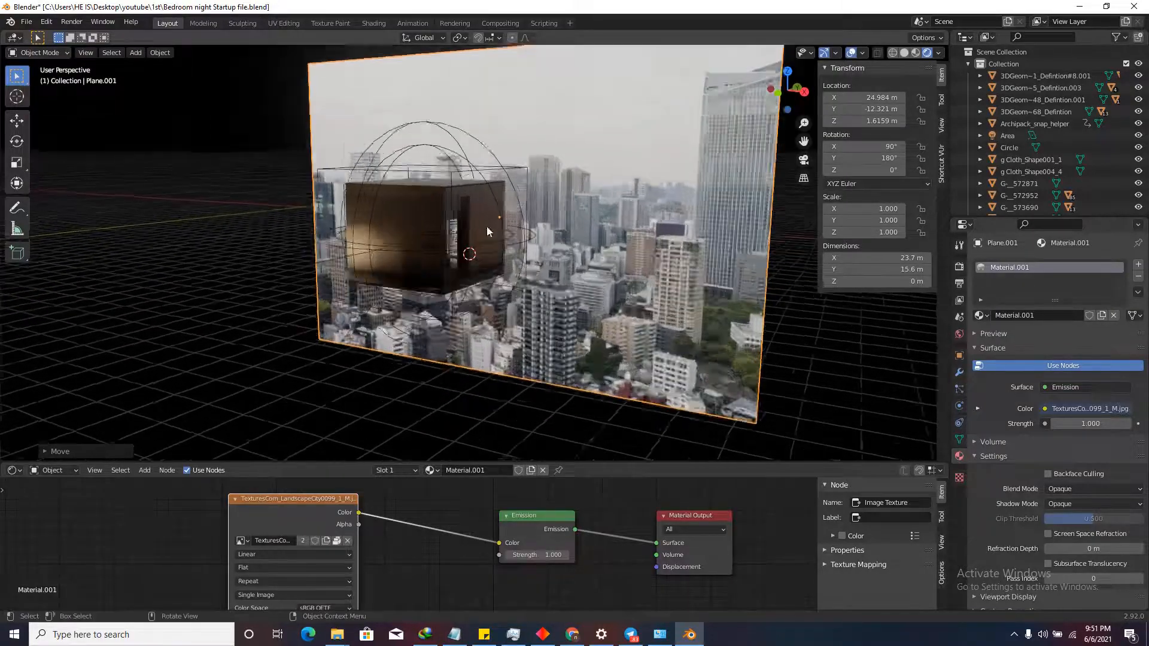
{"action": "scroll", "coordinate": [417, 221], "scroll_direction": "up", "scroll_amount": 3}
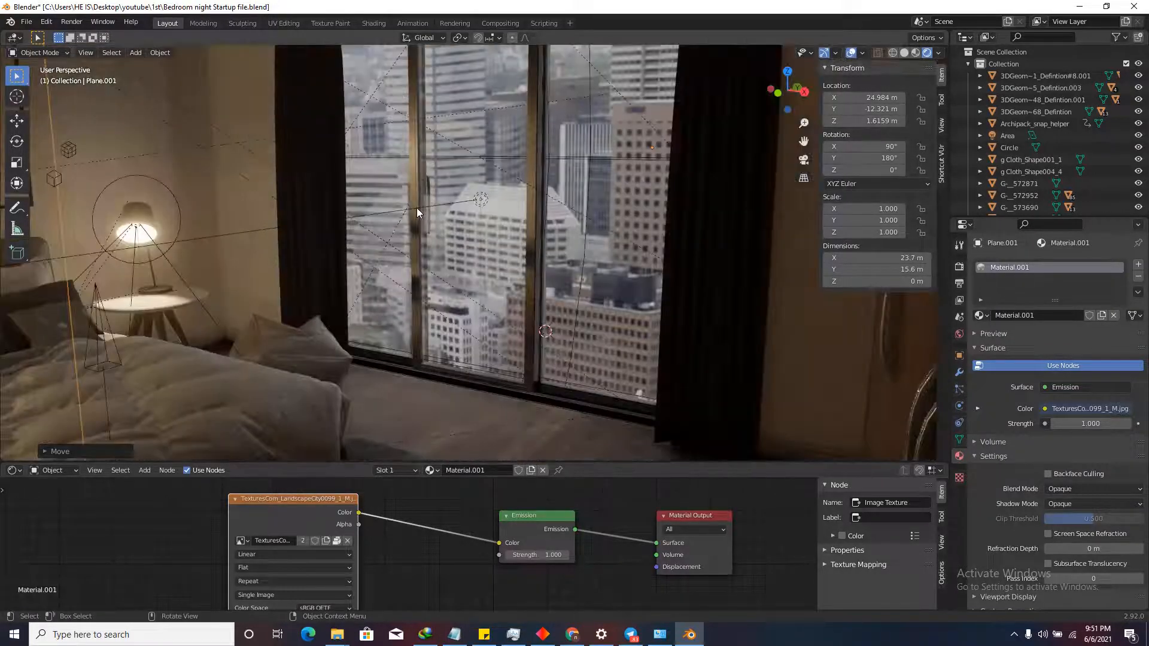
{"action": "key", "text": "shift+grave"}
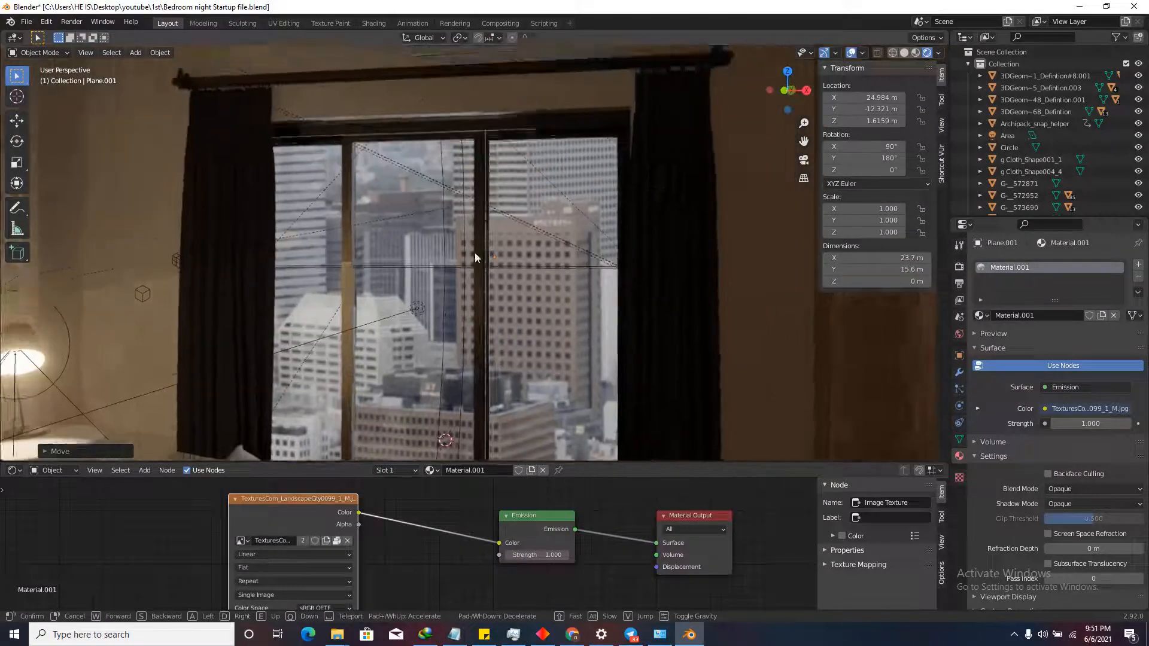
{"action": "key", "text": "d"}
{"action": "key", "text": "a"}
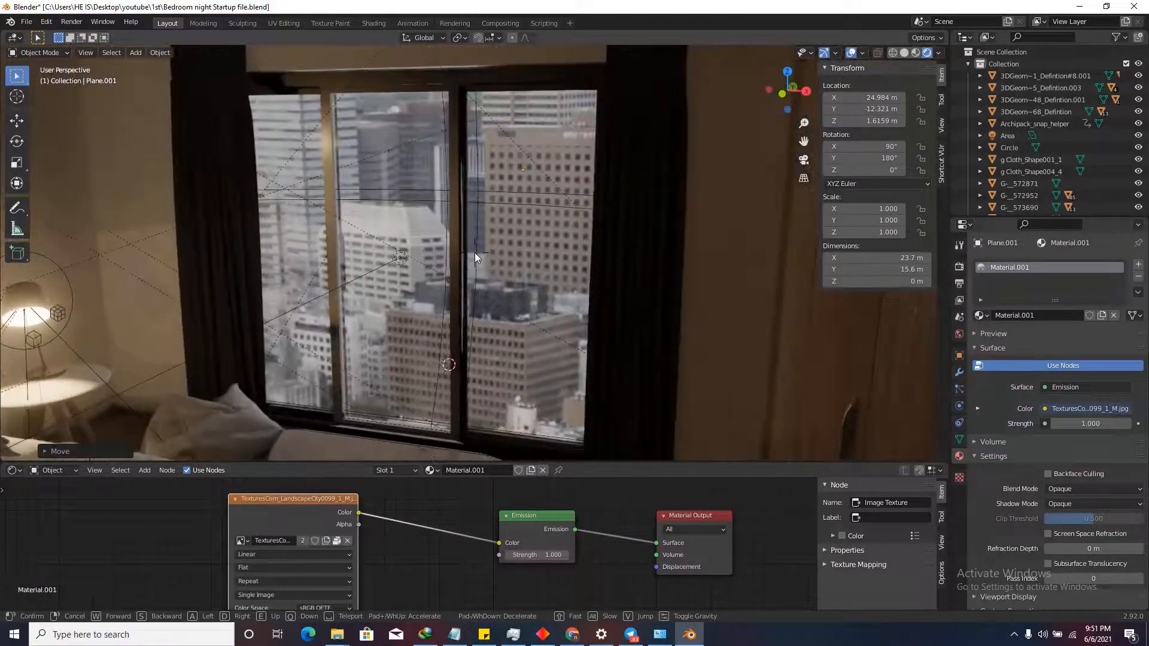
{"action": "key", "text": "d"}
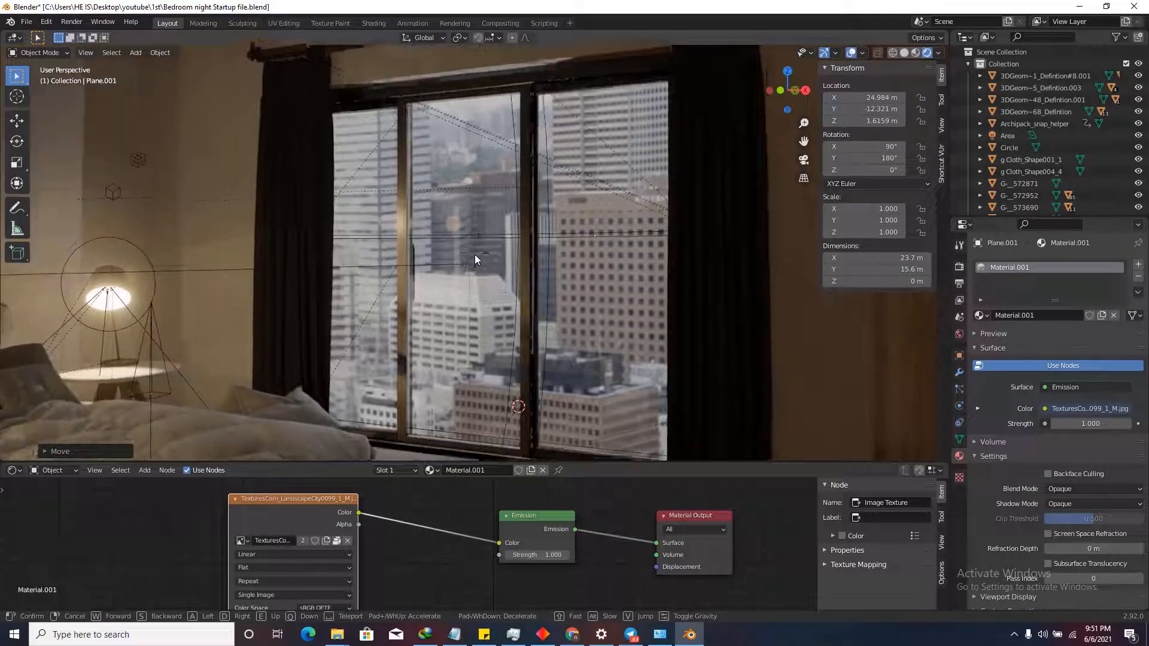
{"action": "left_click", "coordinate": [475, 254]}
{"action": "scroll", "coordinate": [551, 545], "scroll_direction": "up", "scroll_amount": 2}
{"action": "mouse_move", "coordinate": [516, 562]}
{"action": "left_mouse_down"}
{"action": "mouse_move", "coordinate": [532, 567]}
{"action": "mouse_move", "coordinate": [516, 566]}
{"action": "mouse_move", "coordinate": [527, 551]}
{"action": "left_mouse_up"}
Insert a Hue/Saturation node between the city image texture and the Emission node.
{"action": "scroll", "coordinate": [594, 519], "scroll_direction": "down", "scroll_amount": 3}
{"action": "scroll", "coordinate": [594, 518], "scroll_direction": "down", "scroll_amount": 1}
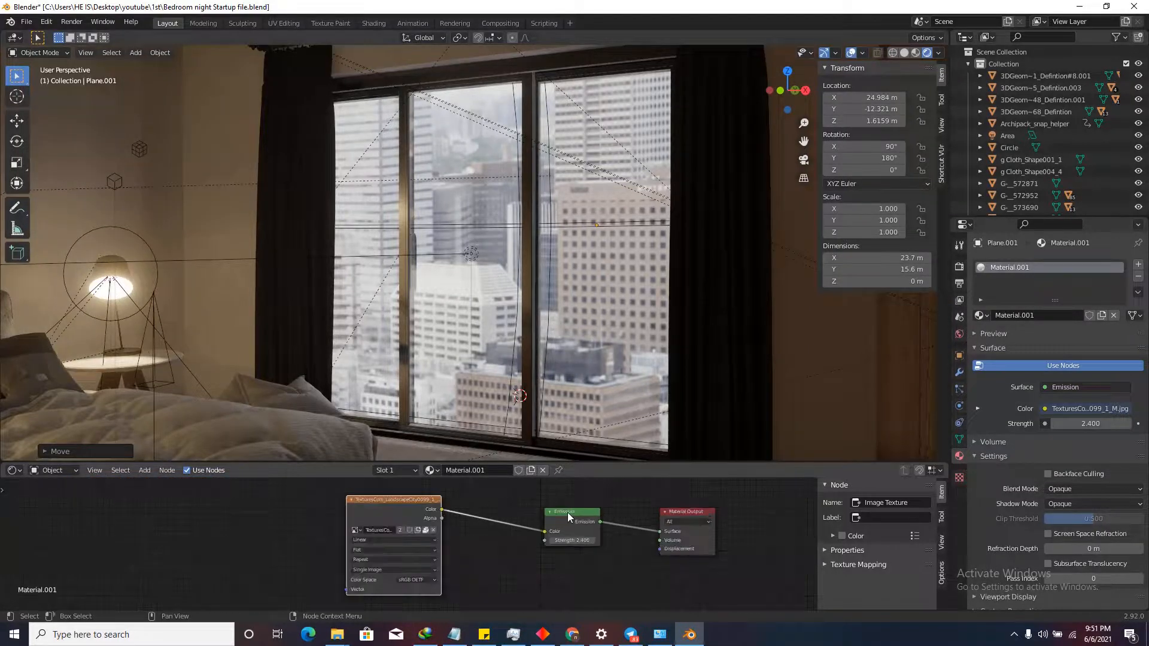
{"action": "left_click", "coordinate": [567, 512]}
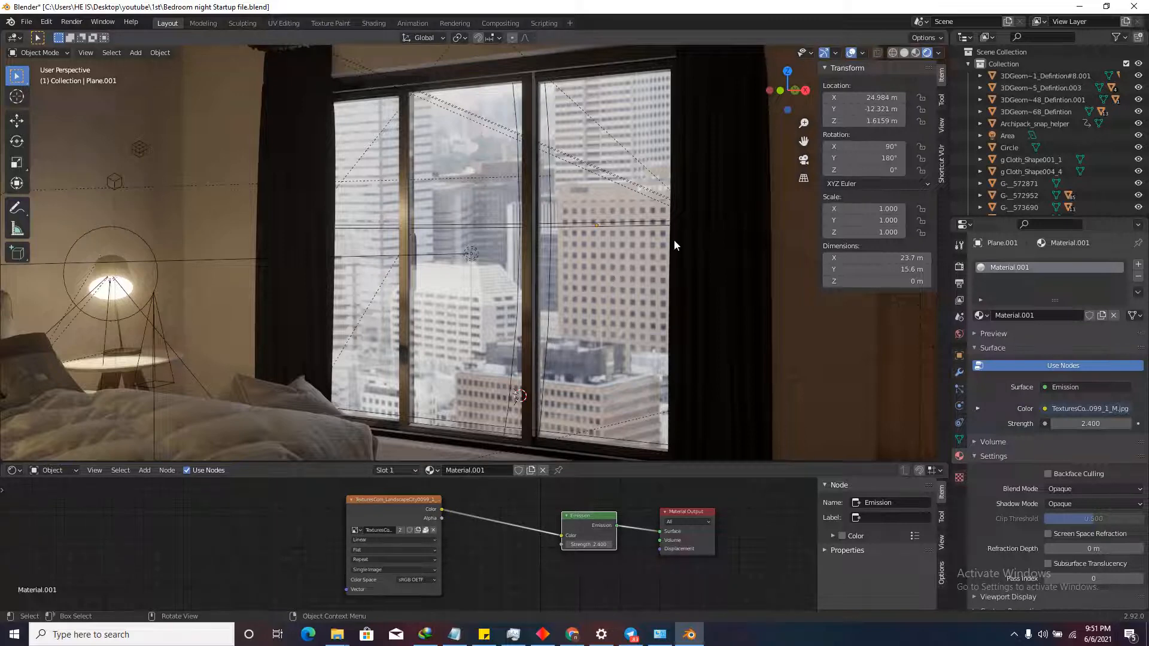
{"action": "left_click", "coordinate": [144, 470]}
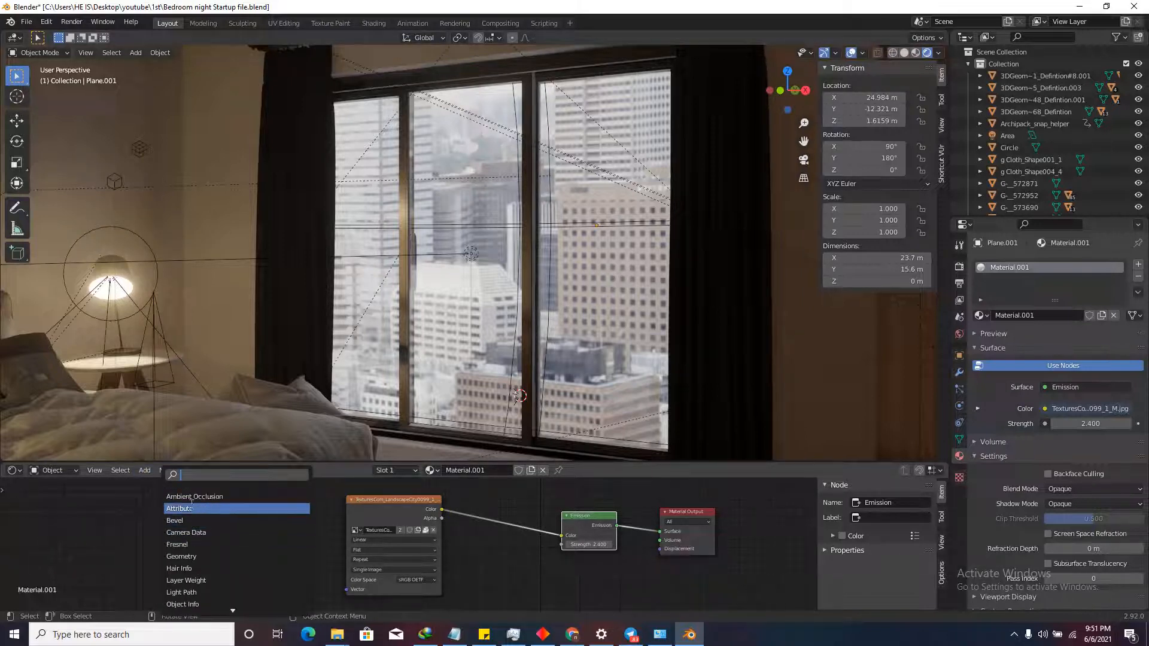
{"action": "type", "text": "he"}
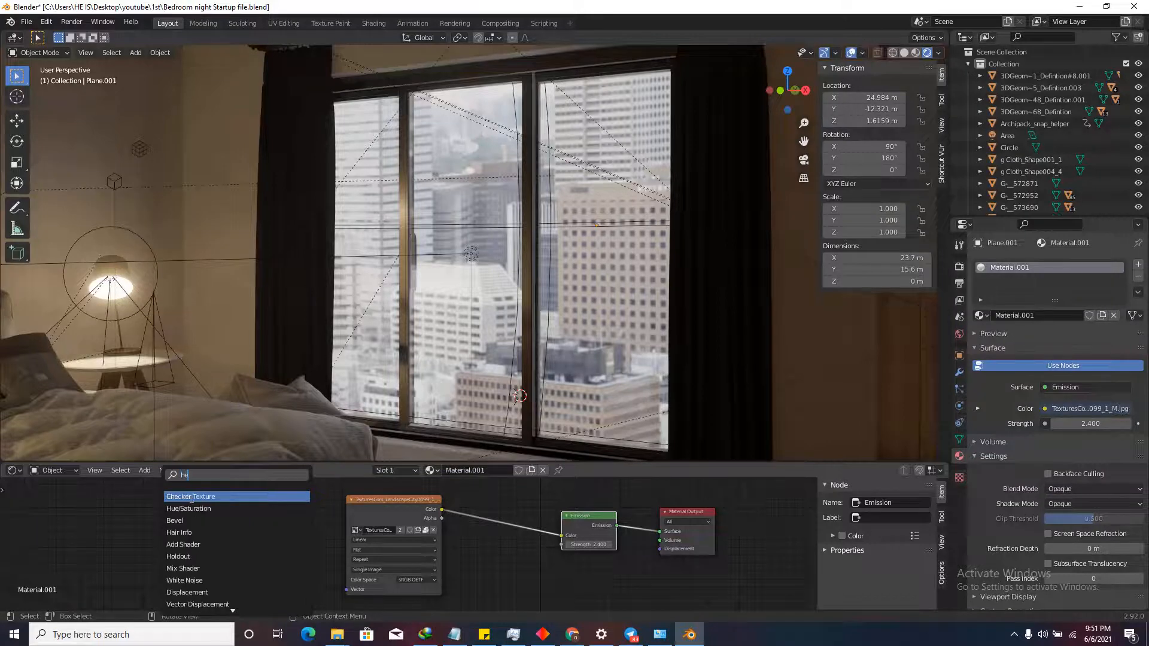
{"action": "left_click", "coordinate": [188, 508]}
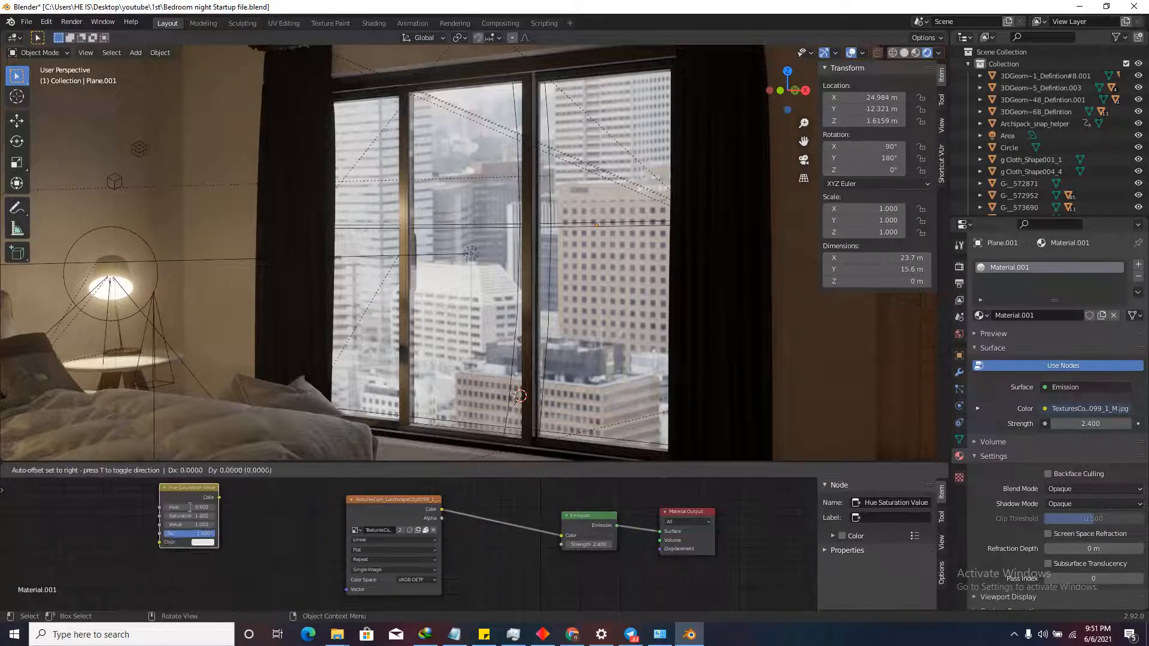
{"action": "left_click", "coordinate": [488, 535]}
{"action": "scroll", "coordinate": [488, 536], "scroll_direction": "up", "scroll_amount": 4}
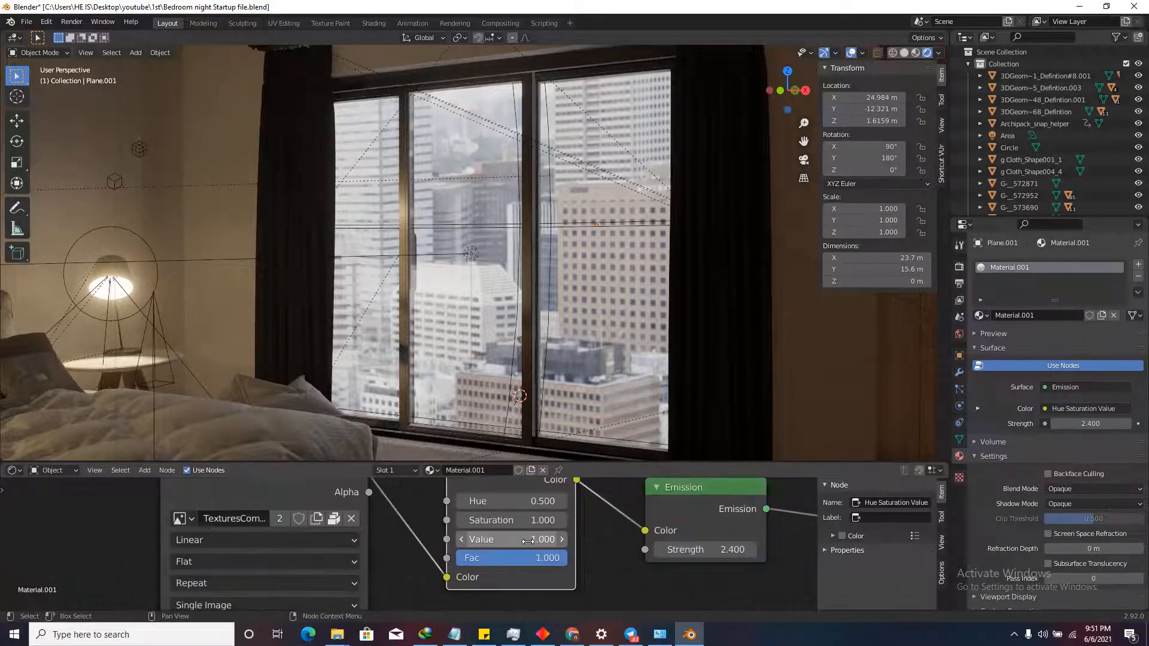
Try Hue/Saturation Values of 0.5 and 0.1 and raise the emission strength.
{"action": "left_click", "coordinate": [510, 540]}
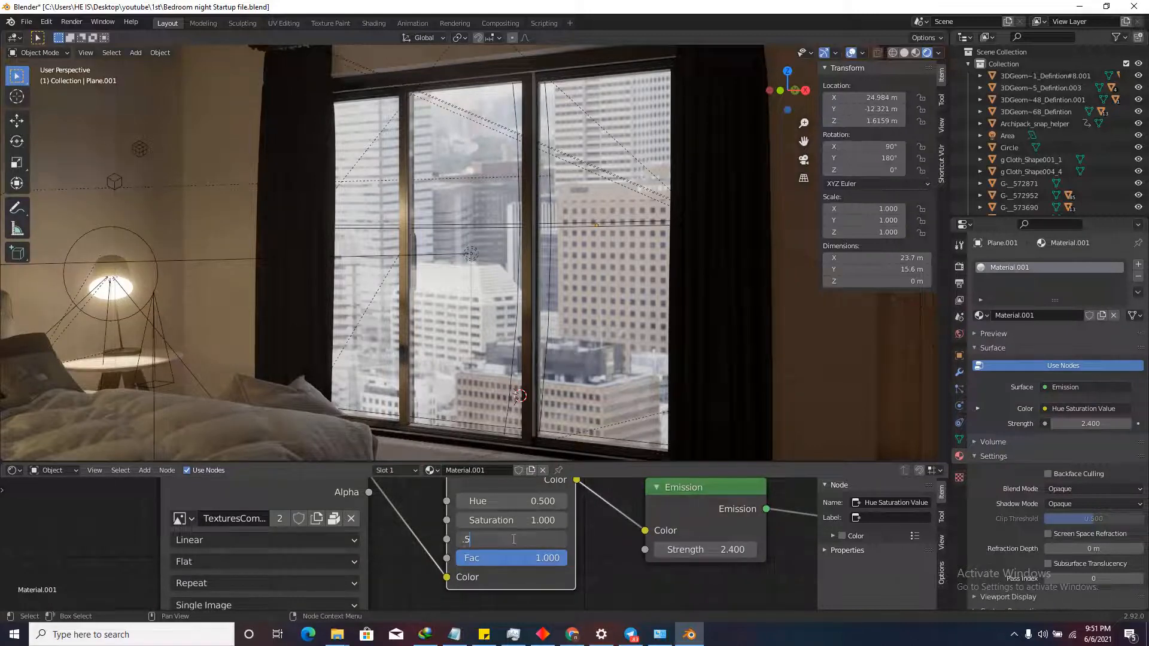
{"action": "type", "text": ".5"}
{"action": "key", "text": "Return"}
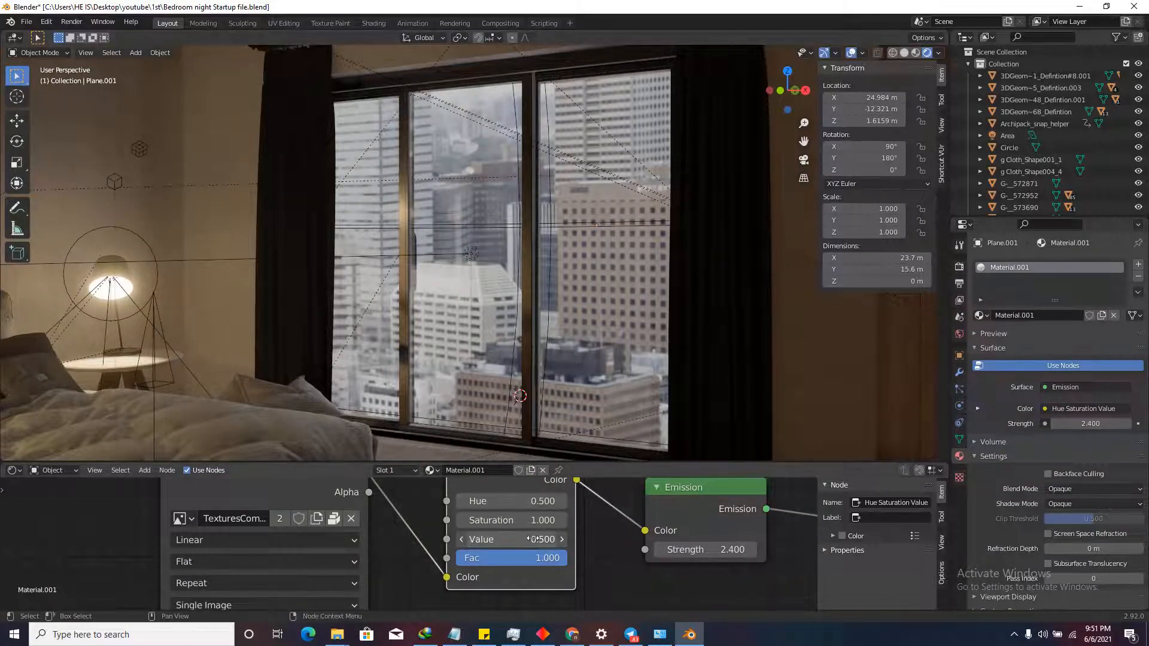
{"action": "left_click_drag", "start_coordinate": [528, 539], "coordinate": [505, 539]}
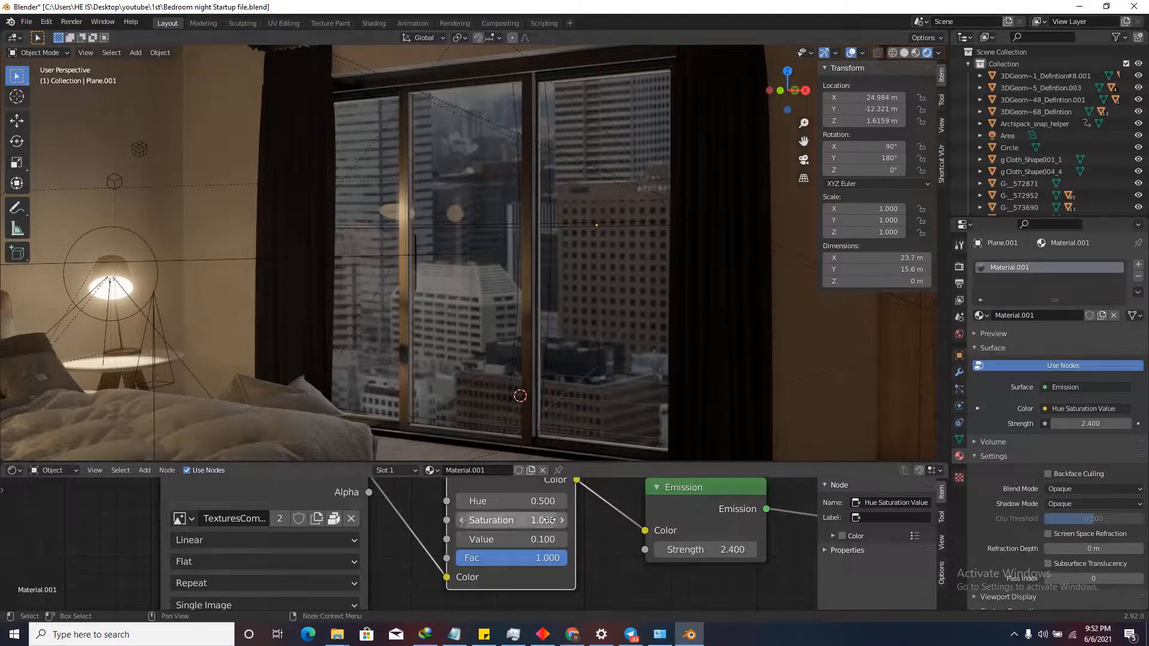
{"action": "scroll", "coordinate": [547, 560], "scroll_direction": "down", "scroll_amount": 5}
{"action": "scroll", "coordinate": [658, 554], "scroll_direction": "up", "scroll_amount": 5}
{"action": "left_click_drag", "start_coordinate": [660, 555], "coordinate": [634, 555]}
Settle the Hue/Saturation Value at 0.3 and set the emission Strength to 5.
{"action": "left_click", "coordinate": [470, 544]}
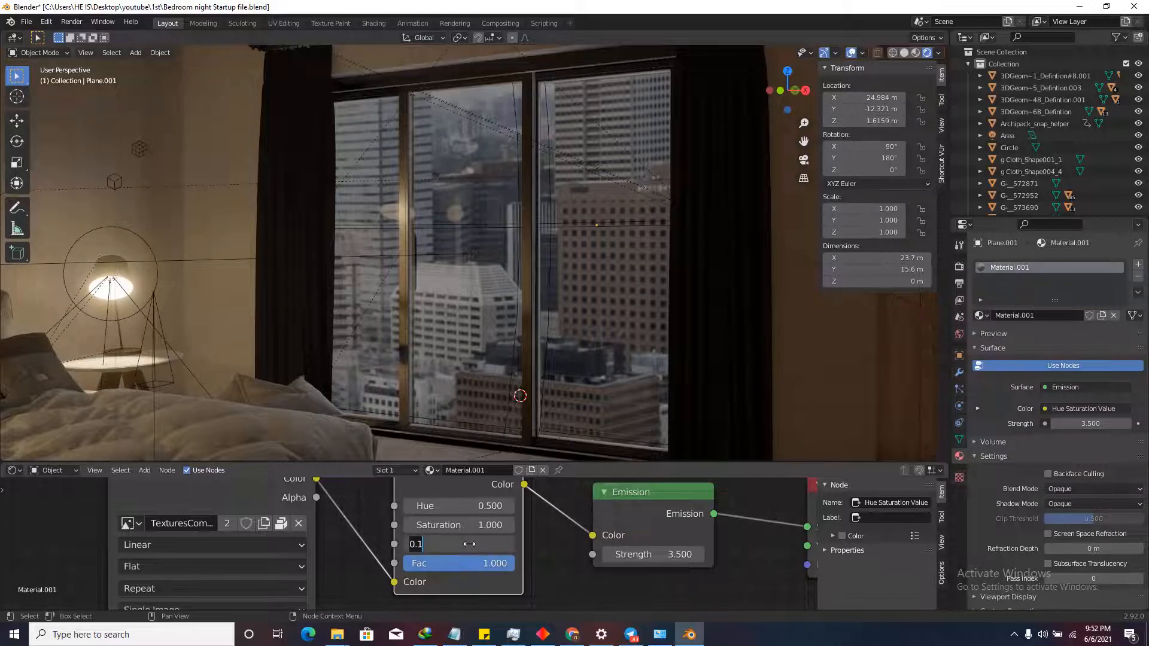
{"action": "type", "text": "0.8"}
{"action": "key", "text": "Return"}
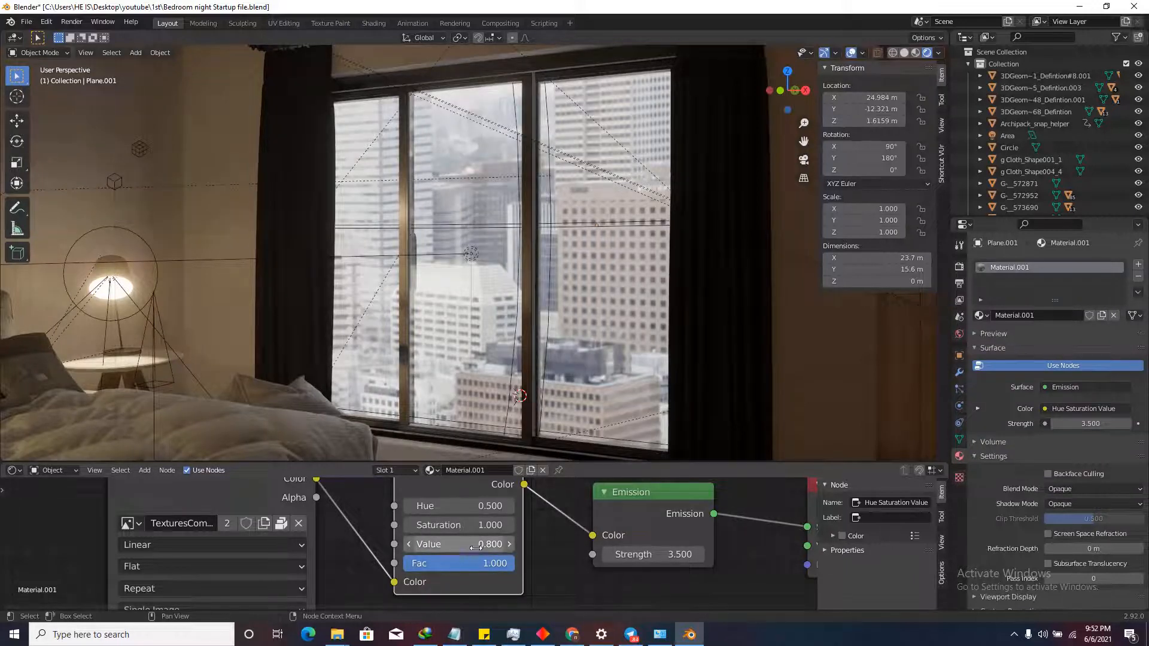
{"action": "left_click_drag", "start_coordinate": [472, 546], "coordinate": [465, 546]}
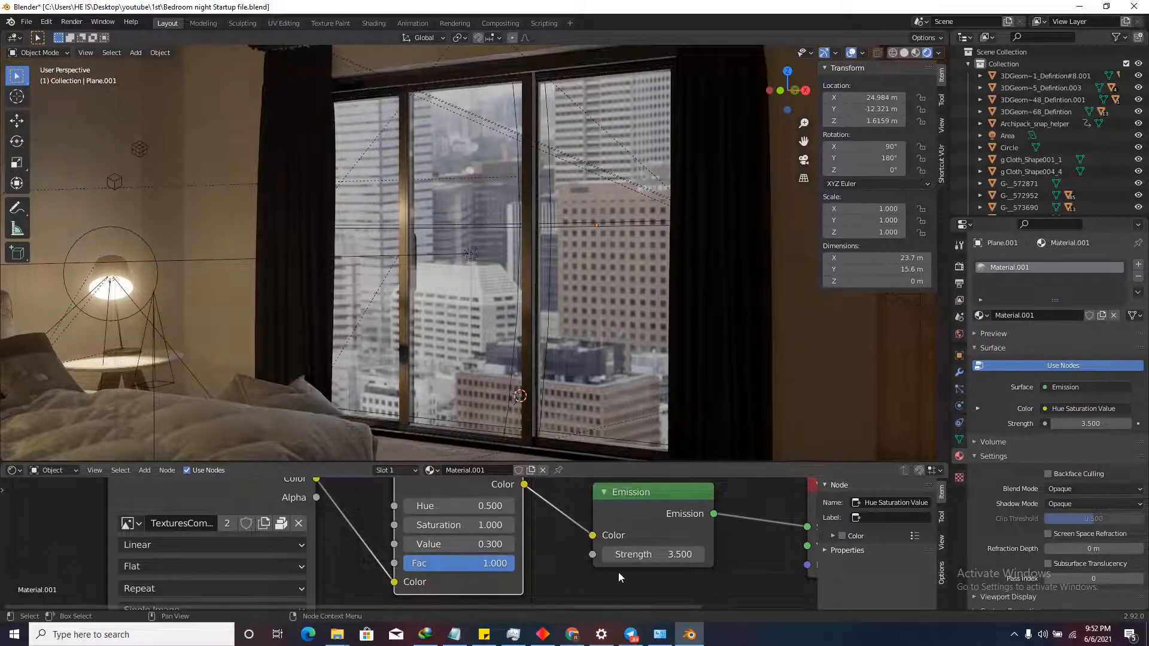
{"action": "left_click", "coordinate": [643, 557]}
{"action": "type", "text": "5"}
{"action": "key", "text": "Return"}
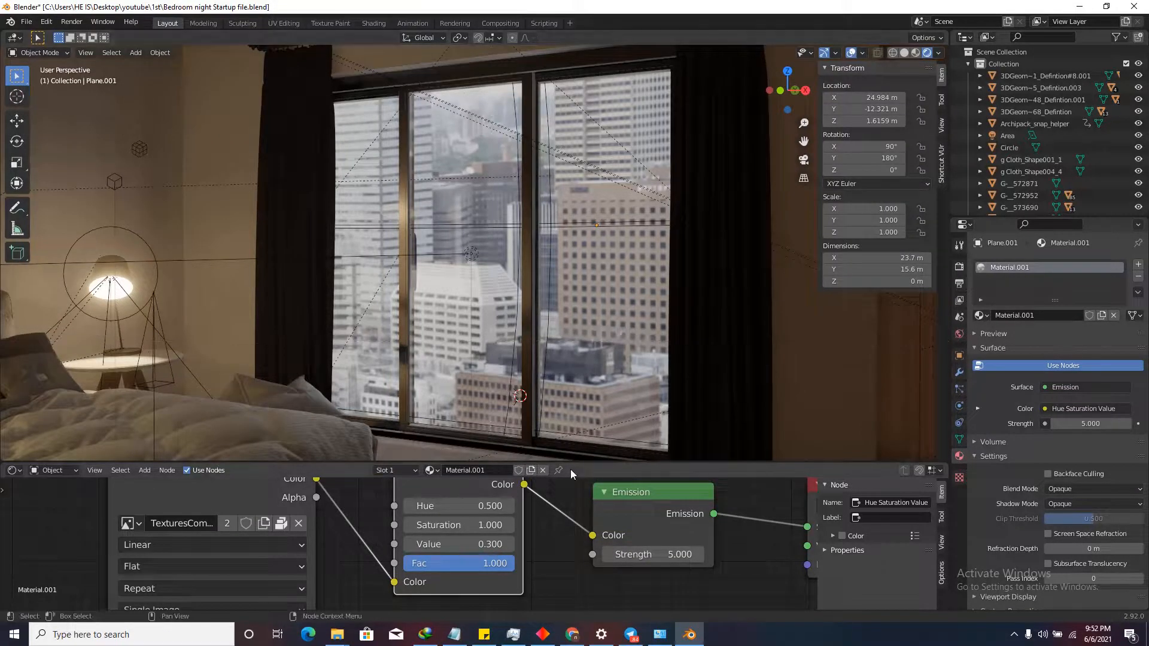
{"action": "left_click_drag", "start_coordinate": [570, 463], "coordinate": [572, 507]}
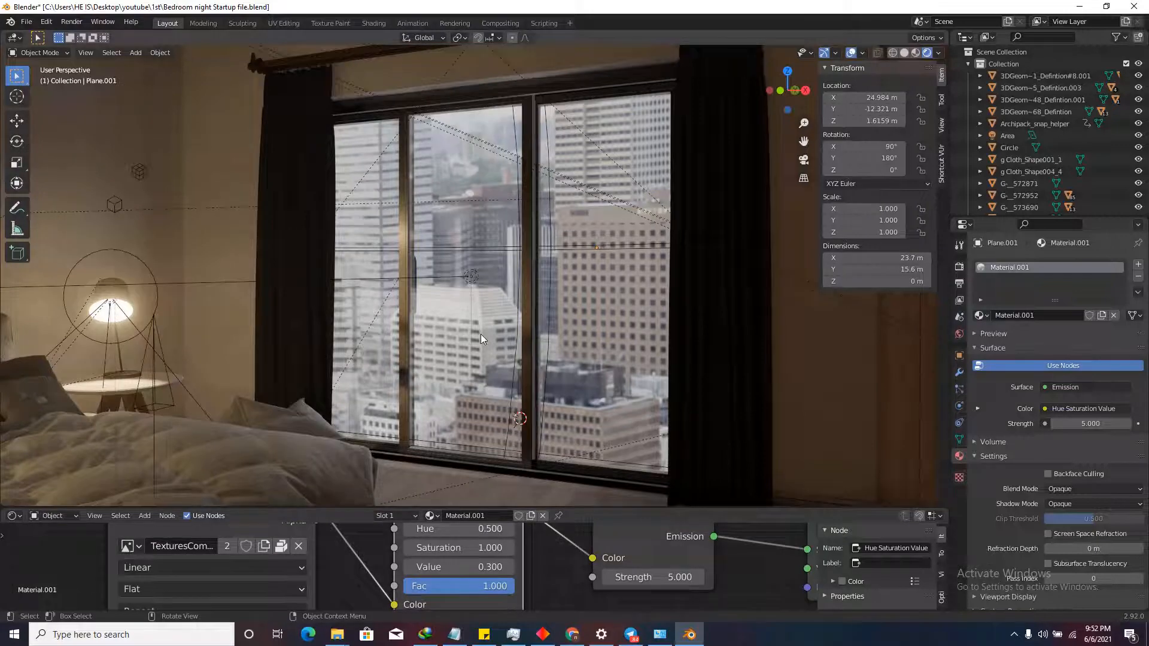
Walk to a new view of the bedroom and set the viewport focal length to 30 mm.
{"action": "key", "text": "shift+grave"}
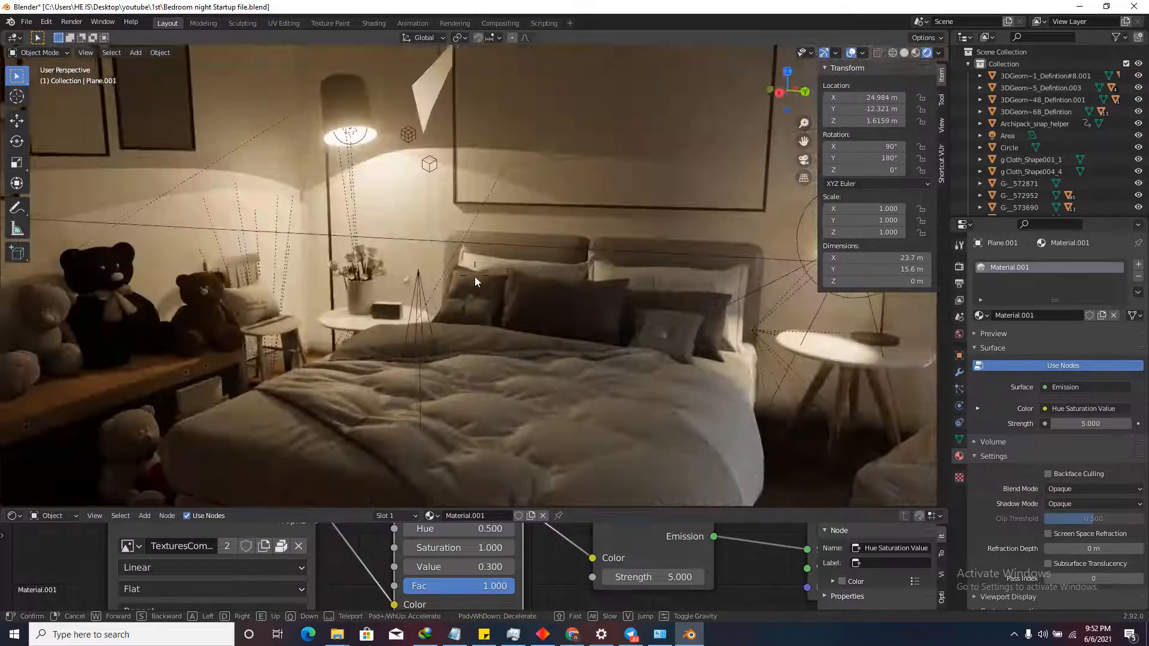
{"action": "left_click", "coordinate": [476, 276]}
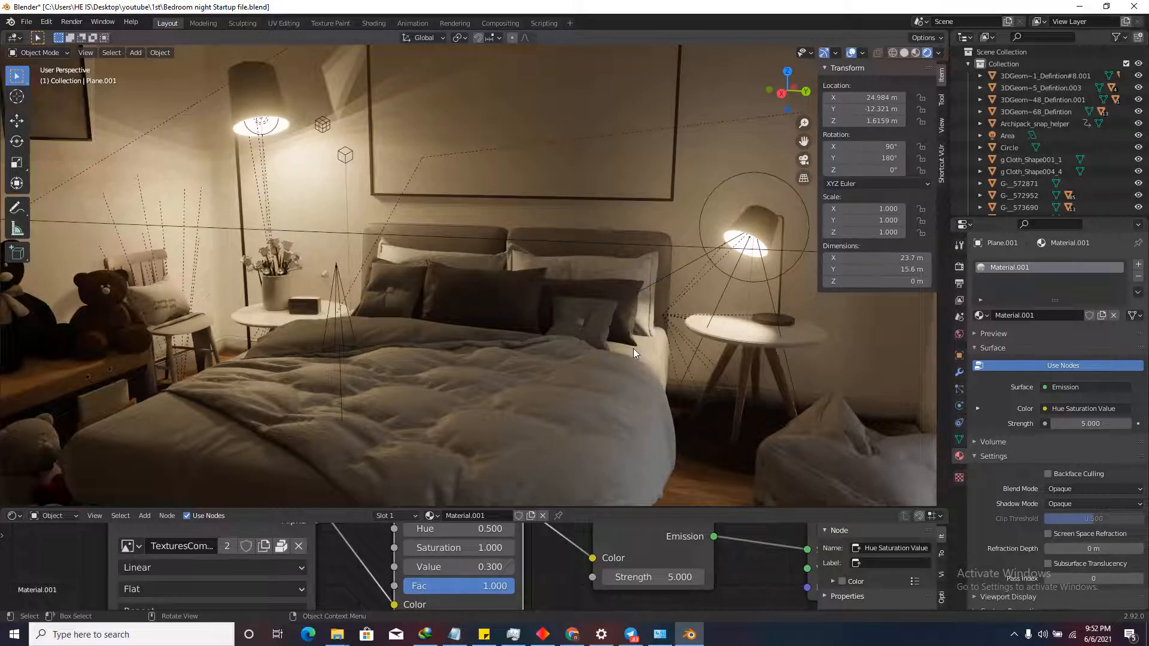
{"action": "left_click", "coordinate": [940, 128]}
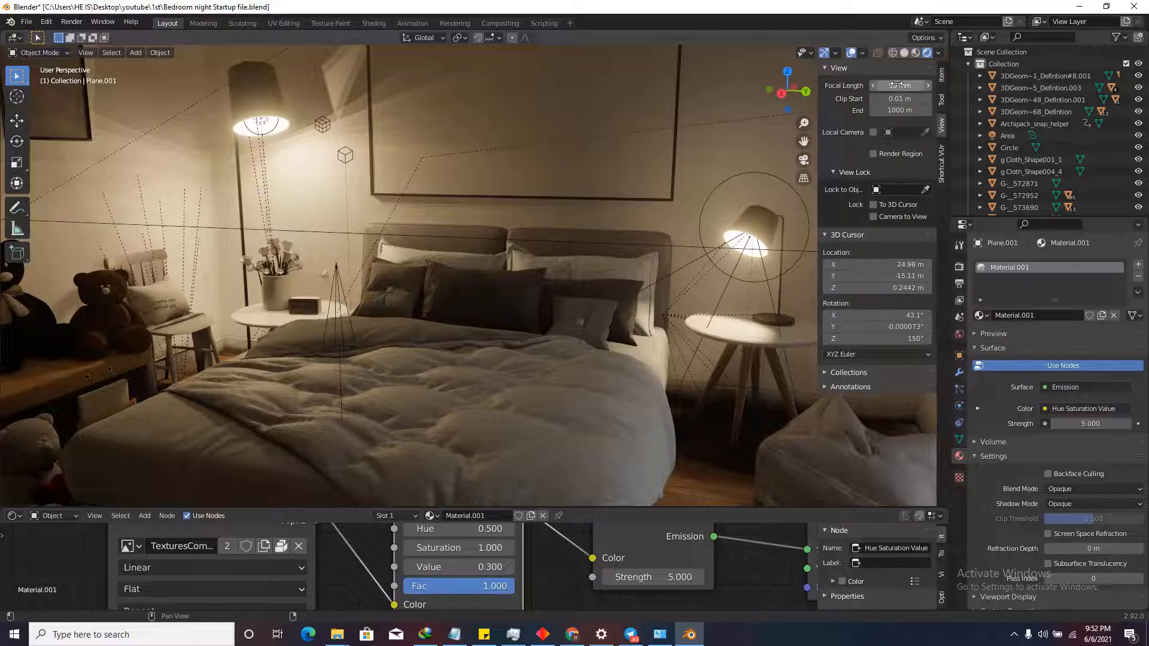
{"action": "left_click", "coordinate": [901, 85]}
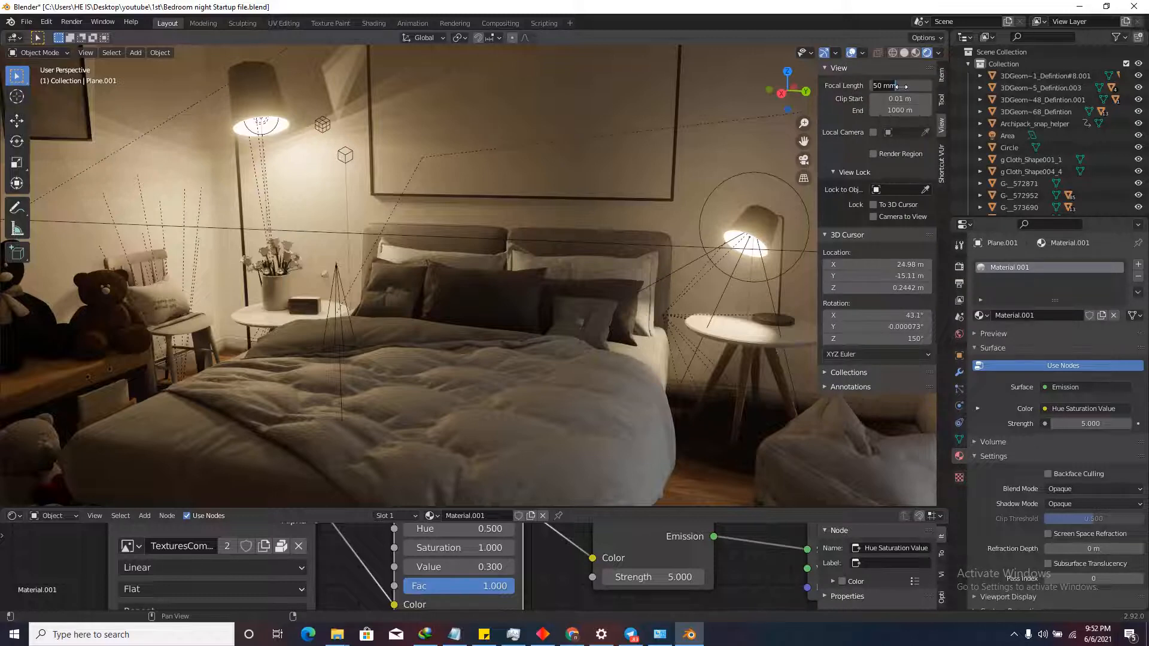
{"action": "type", "text": "30"}
{"action": "key", "text": "Return"}
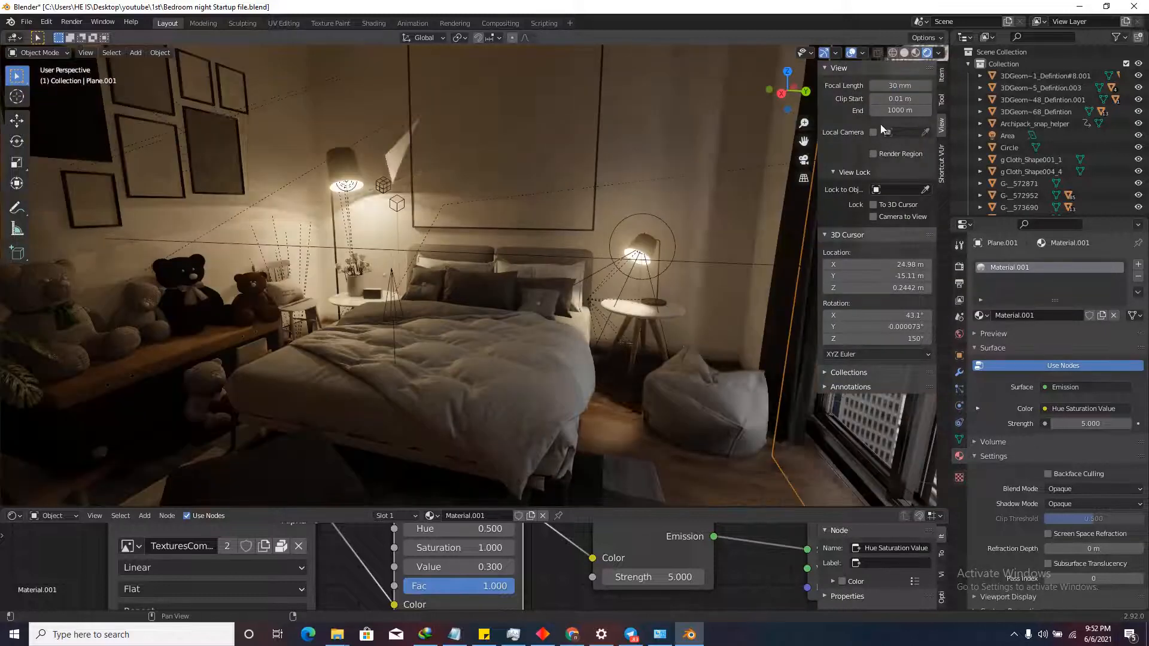
Walk up to the bedside table, back away until the whole bed shows, and select the IrradianceVolume.
{"action": "key", "text": "shift+grave"}
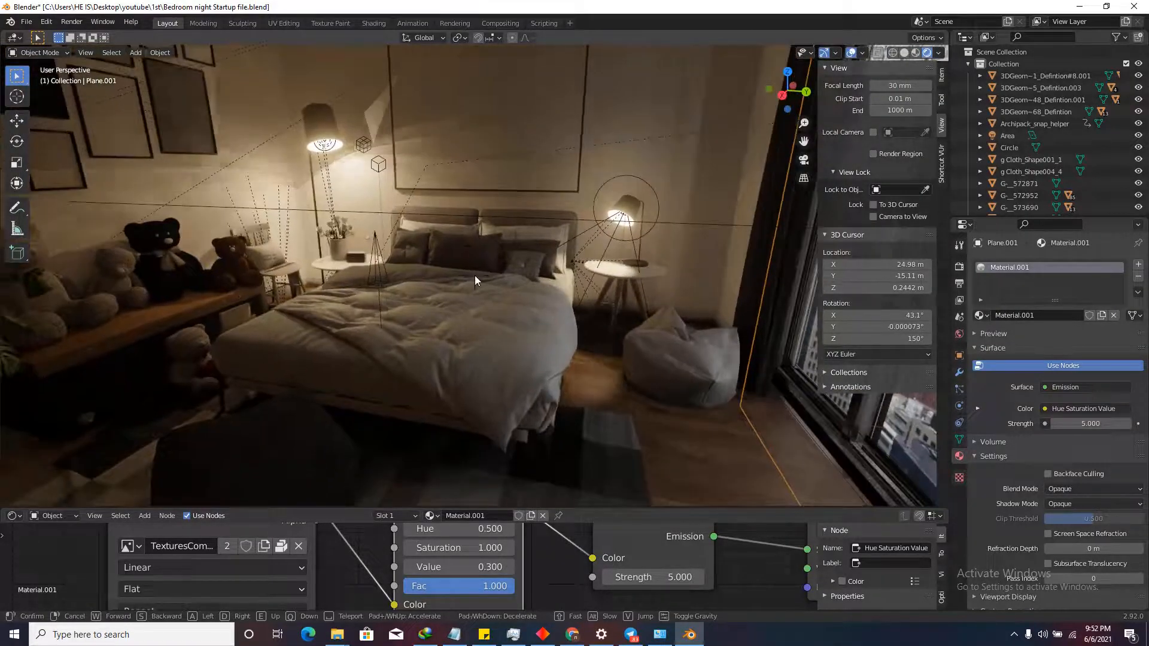
{"action": "key", "text": "s"}
{"action": "key", "text": "w"}
{"action": "key", "text": "w"}
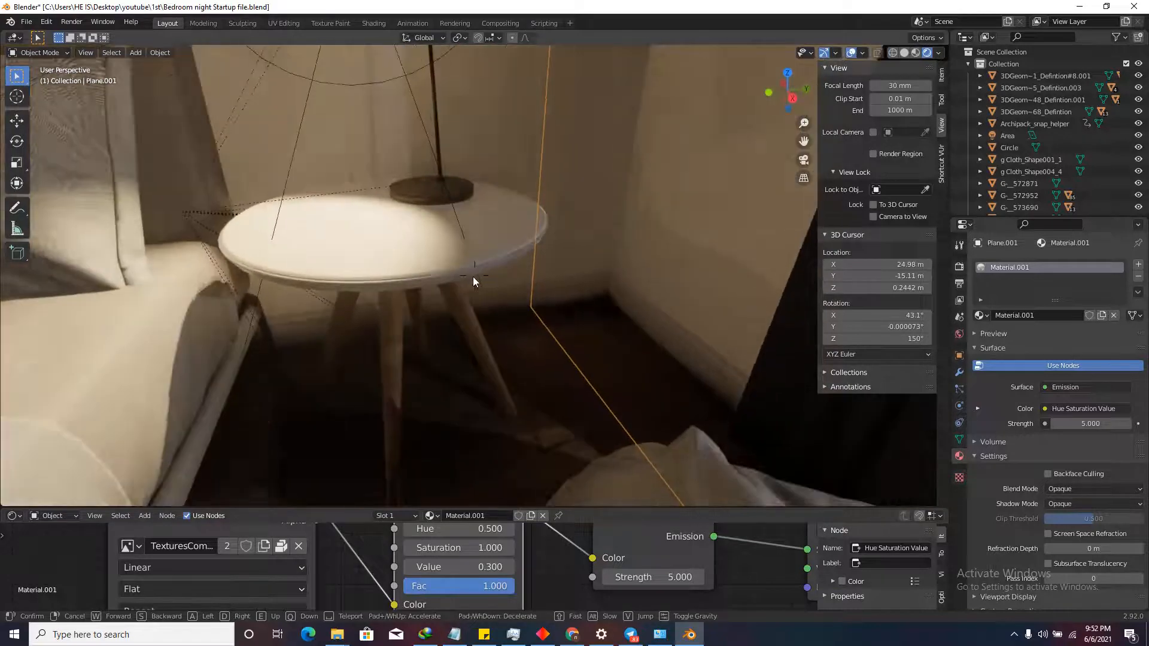
{"action": "left_click", "coordinate": [474, 276]}
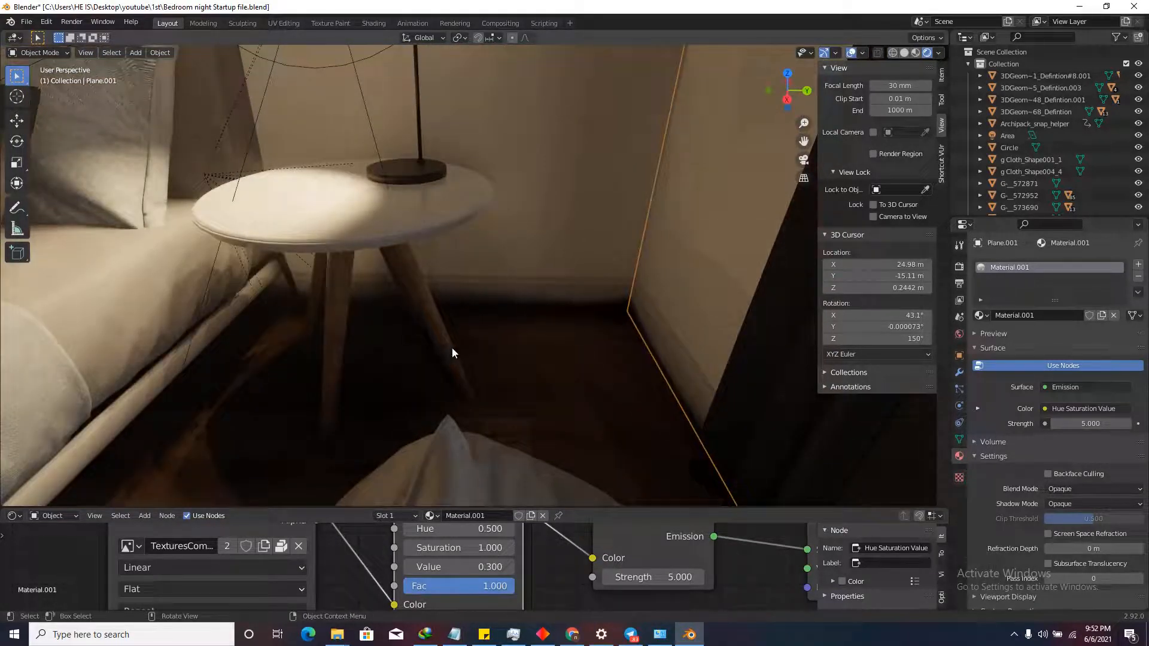
{"action": "key", "text": "c"}
{"action": "key", "text": "Escape"}
{"action": "key", "text": "shift+grave"}
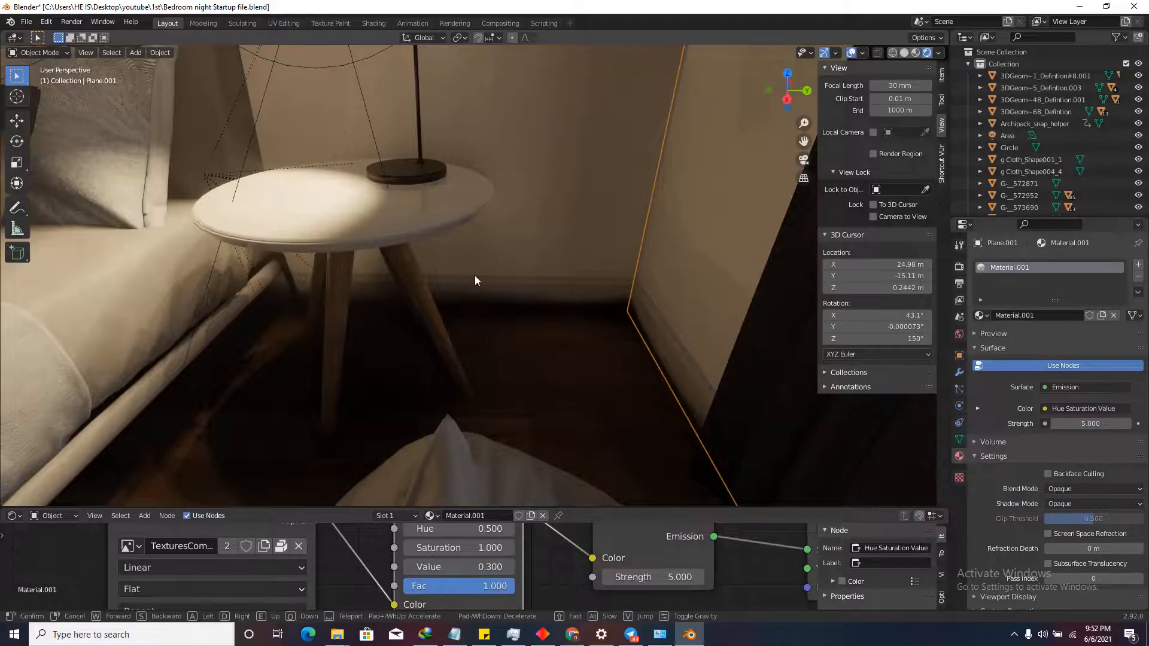
{"action": "key", "text": "s"}
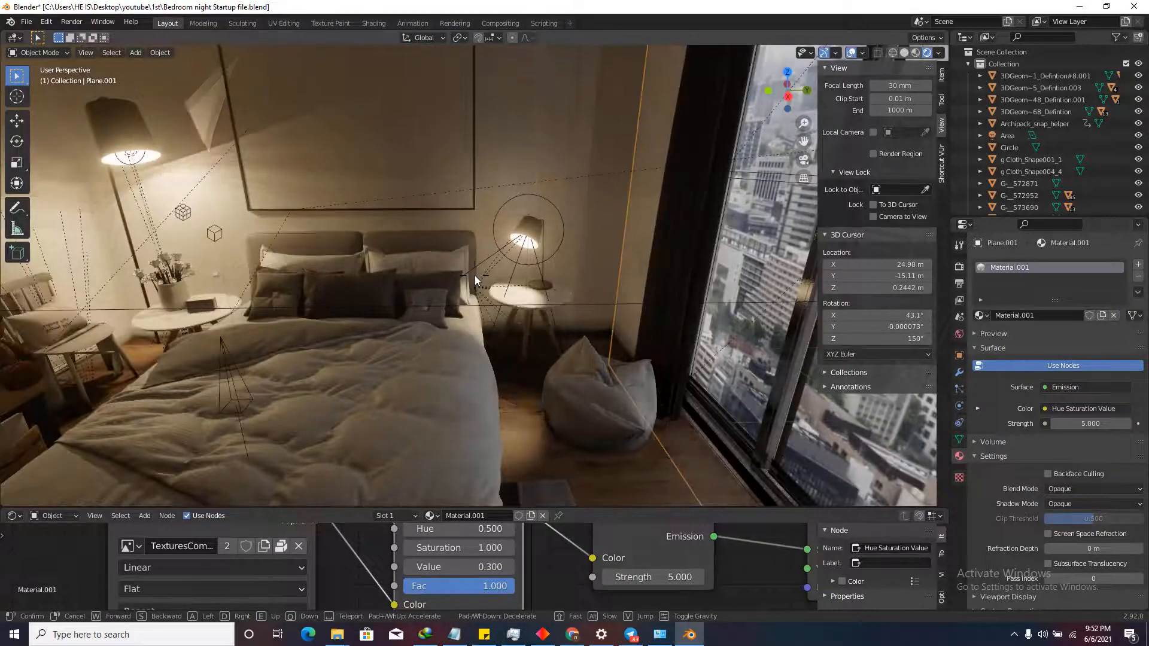
{"action": "left_click", "coordinate": [474, 275]}
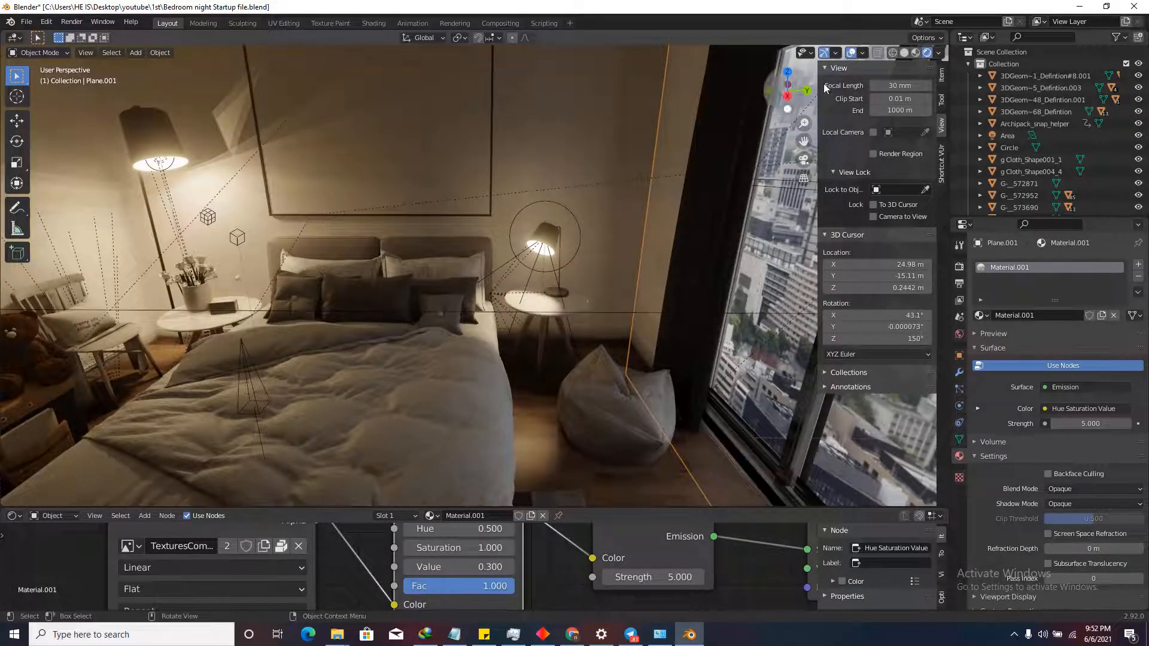
{"action": "left_click", "coordinate": [207, 218]}
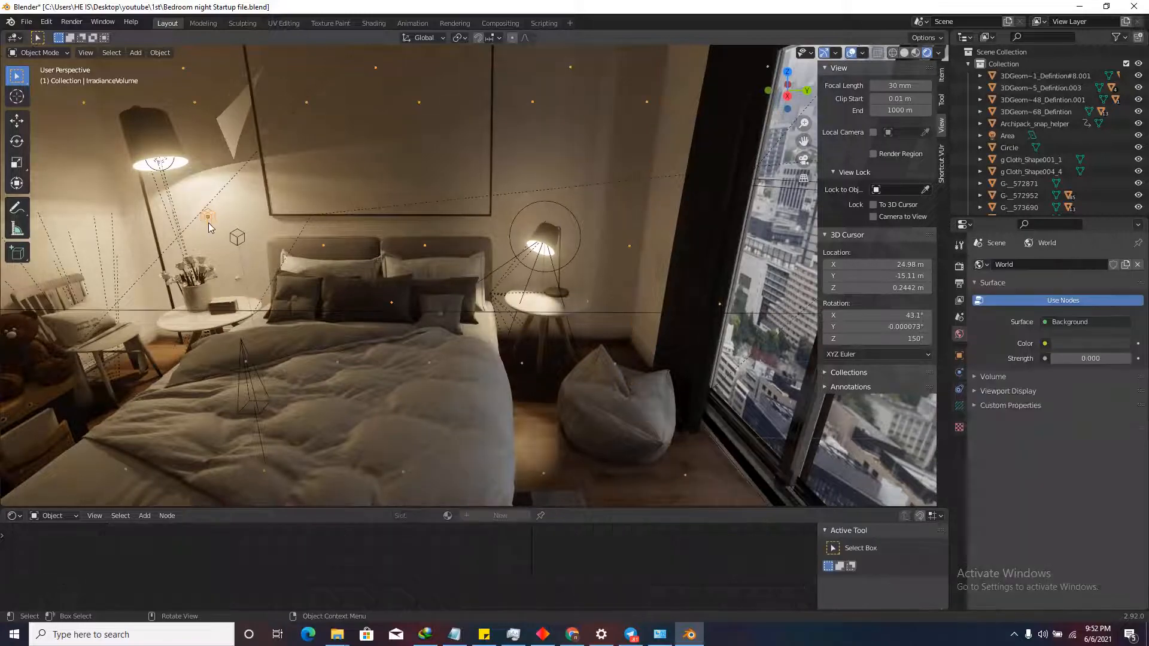
Frame the irradiance volume in Right Ortho view with Solid shading and X-ray enabled.
{"action": "key", "text": "KP_Decimal"}
{"action": "left_click", "coordinate": [788, 95]}
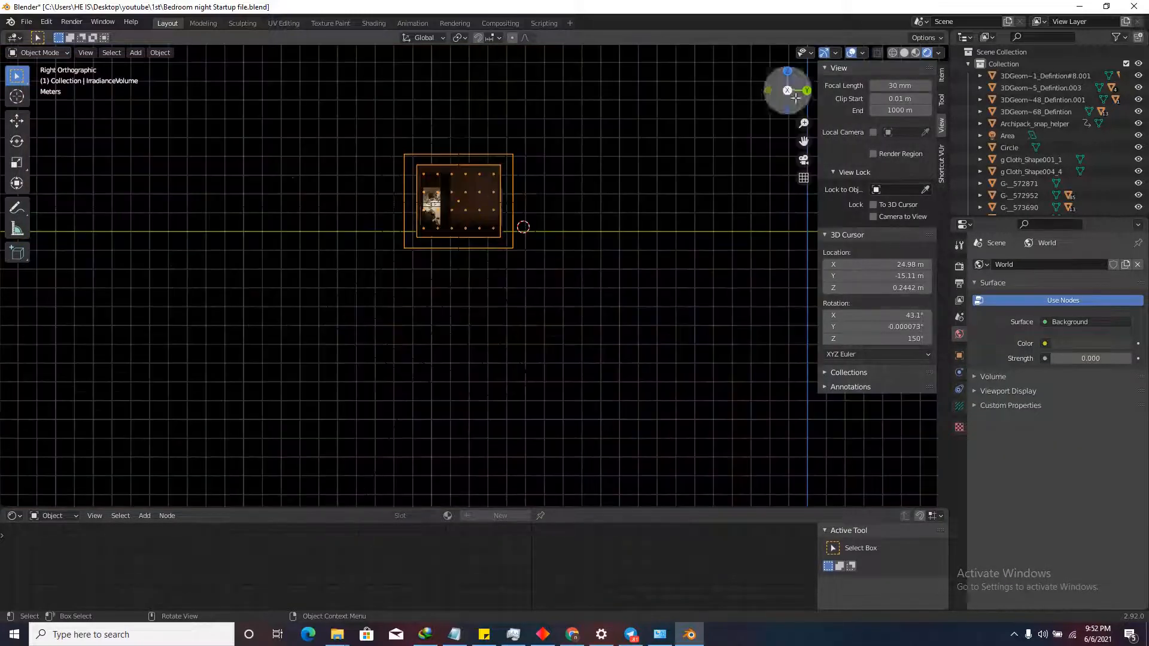
{"action": "scroll", "coordinate": [545, 221], "scroll_direction": "up", "scroll_amount": 8}
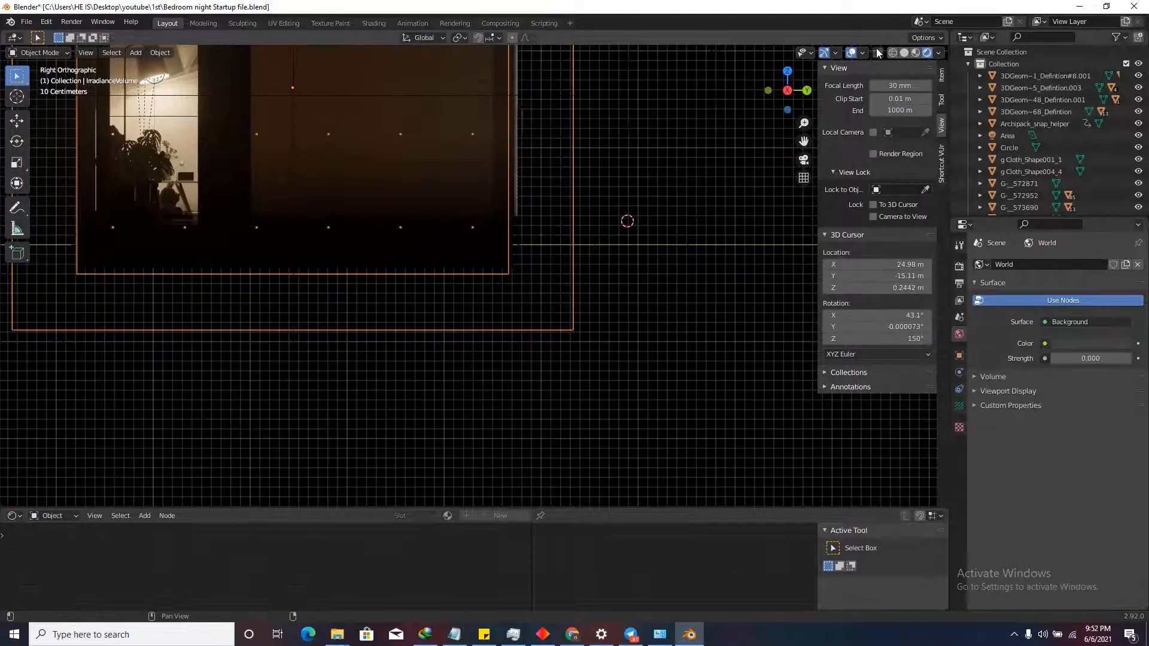
{"action": "left_click", "coordinate": [907, 52]}
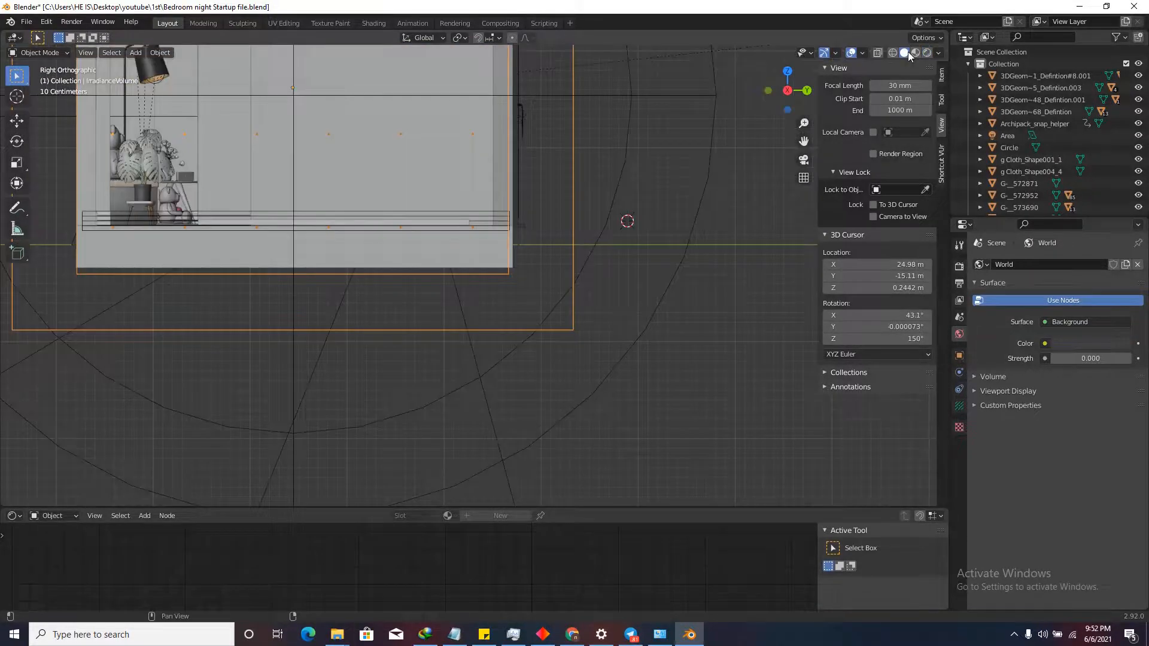
{"action": "left_click", "coordinate": [878, 53]}
{"action": "scroll", "coordinate": [467, 233], "scroll_direction": "up", "scroll_amount": 2}
{"action": "scroll", "coordinate": [539, 269], "scroll_direction": "down", "scroll_amount": 2}
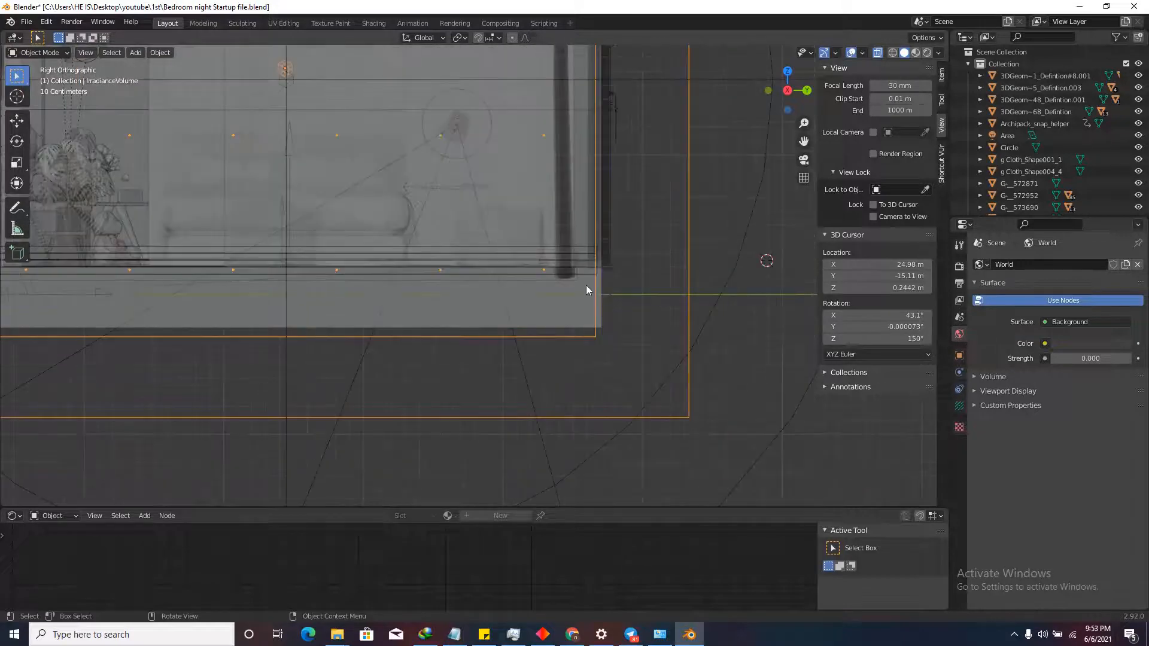
{"action": "scroll", "coordinate": [539, 276], "scroll_direction": "up", "scroll_amount": 4}
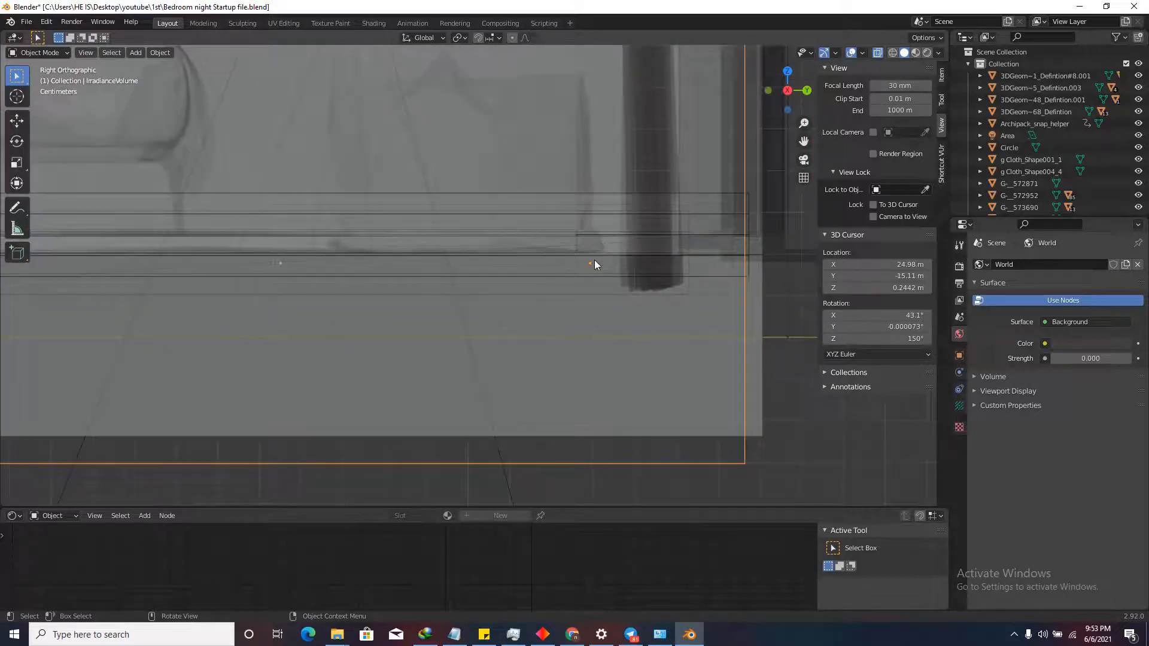
{"action": "scroll", "coordinate": [595, 260], "scroll_direction": "down", "scroll_amount": 3}
{"action": "scroll", "coordinate": [602, 261], "scroll_direction": "up", "scroll_amount": 2}
{"action": "scroll", "coordinate": [597, 261], "scroll_direction": "down", "scroll_amount": 2}
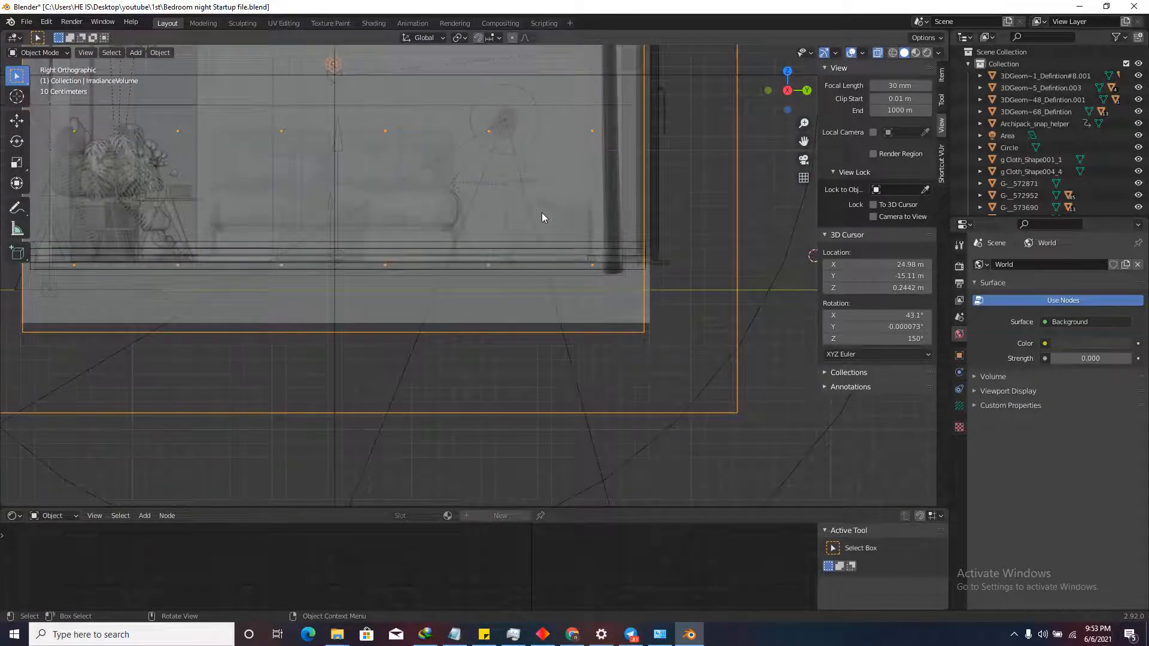
{"action": "middle_click_drag", "start_coordinate": [542, 213], "coordinate": [568, 246]}
{"action": "scroll", "coordinate": [402, 212], "scroll_direction": "down", "scroll_amount": 6}
{"action": "scroll", "coordinate": [403, 210], "scroll_direction": "up", "scroll_amount": 4}
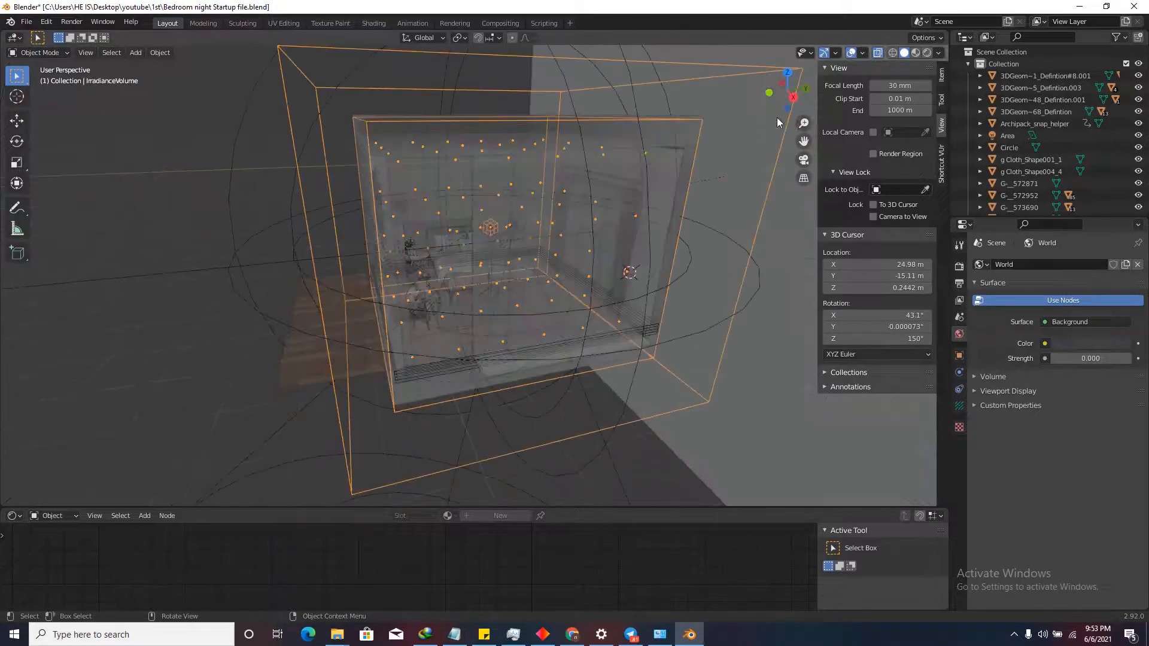
{"action": "left_click", "coordinate": [793, 97]}
{"action": "scroll", "coordinate": [414, 195], "scroll_direction": "up", "scroll_amount": 5}
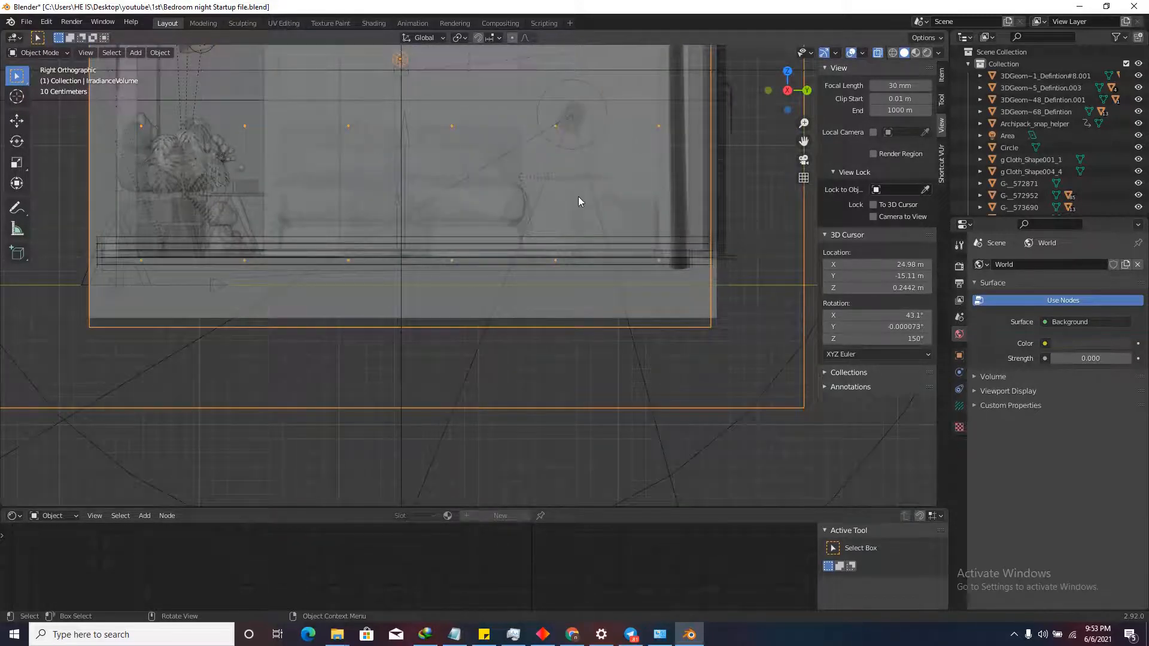
{"action": "scroll", "coordinate": [532, 259], "scroll_direction": "down", "scroll_amount": 4}
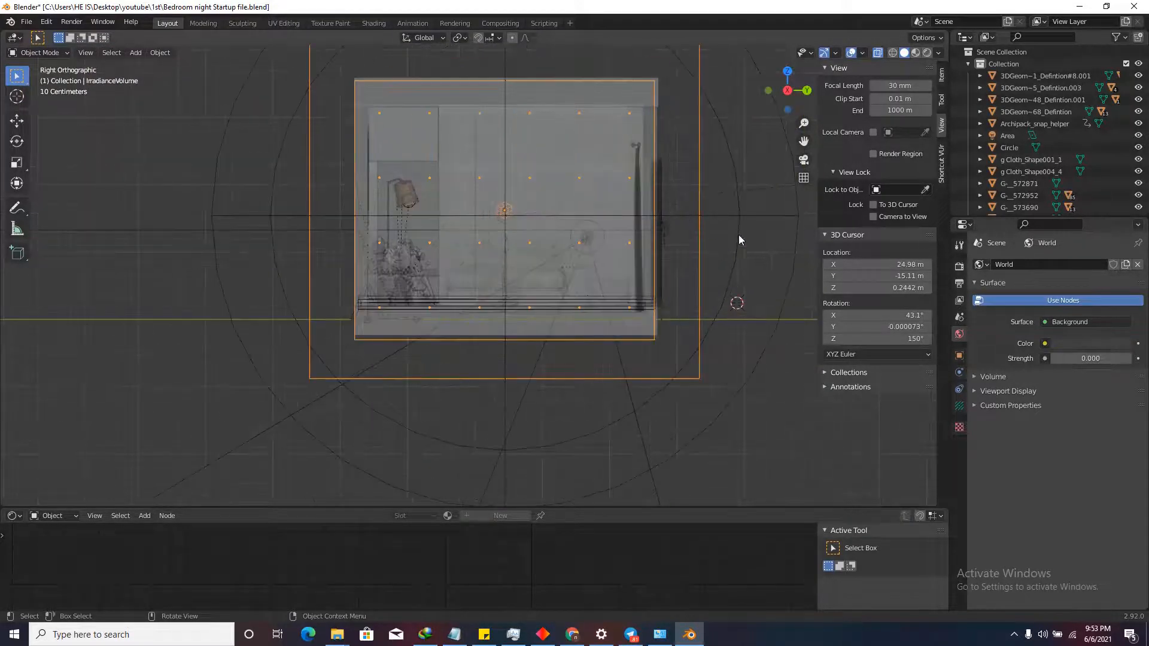
Scale the irradiance volume down along Z to shrink it vertically.
{"action": "key", "text": "s"}
{"action": "key", "text": "z"}
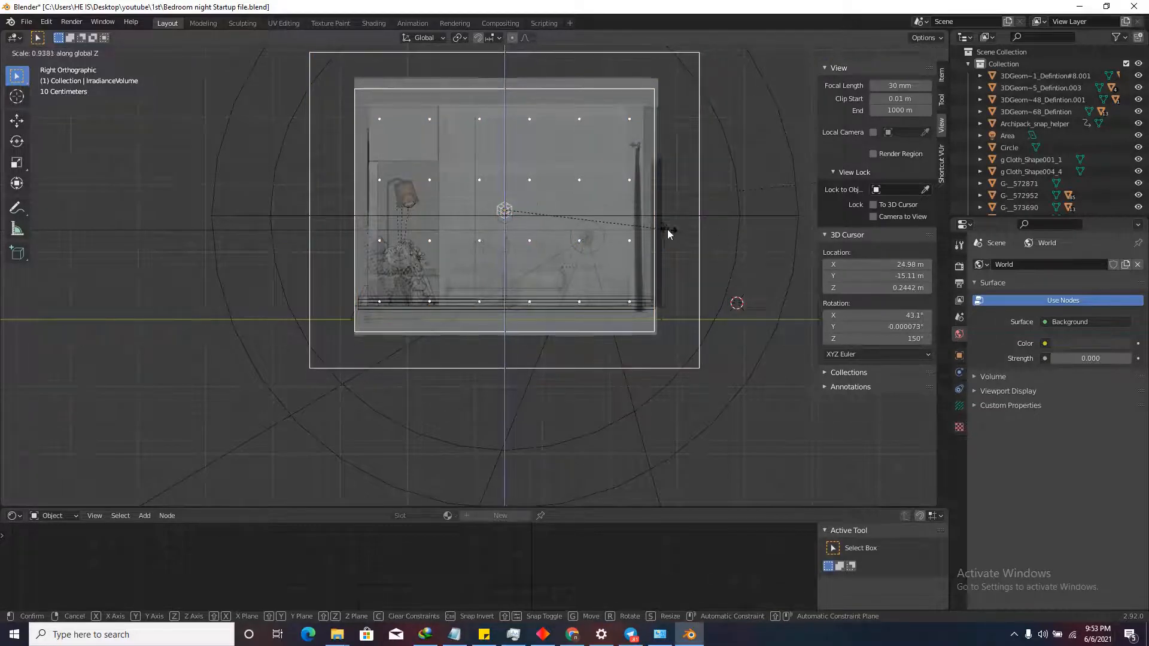
{"action": "left_click", "coordinate": [541, 210]}
{"action": "scroll", "coordinate": [410, 321], "scroll_direction": "up", "scroll_amount": 2}
{"action": "scroll", "coordinate": [414, 339], "scroll_direction": "down", "scroll_amount": 2}
Move the irradiance volume along Z so its probe grid sits inside the room.
{"action": "key", "text": "g"}
{"action": "key", "text": "z"}
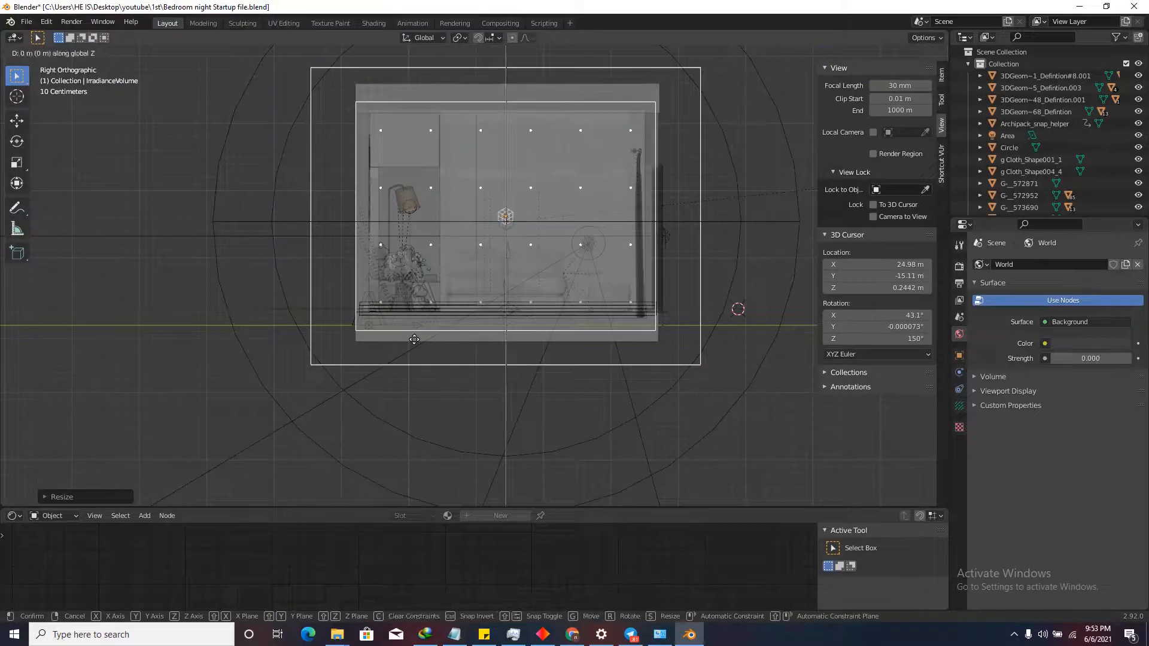
{"action": "left_click", "coordinate": [414, 338]}
{"action": "scroll", "coordinate": [604, 279], "scroll_direction": "up", "scroll_amount": 2}
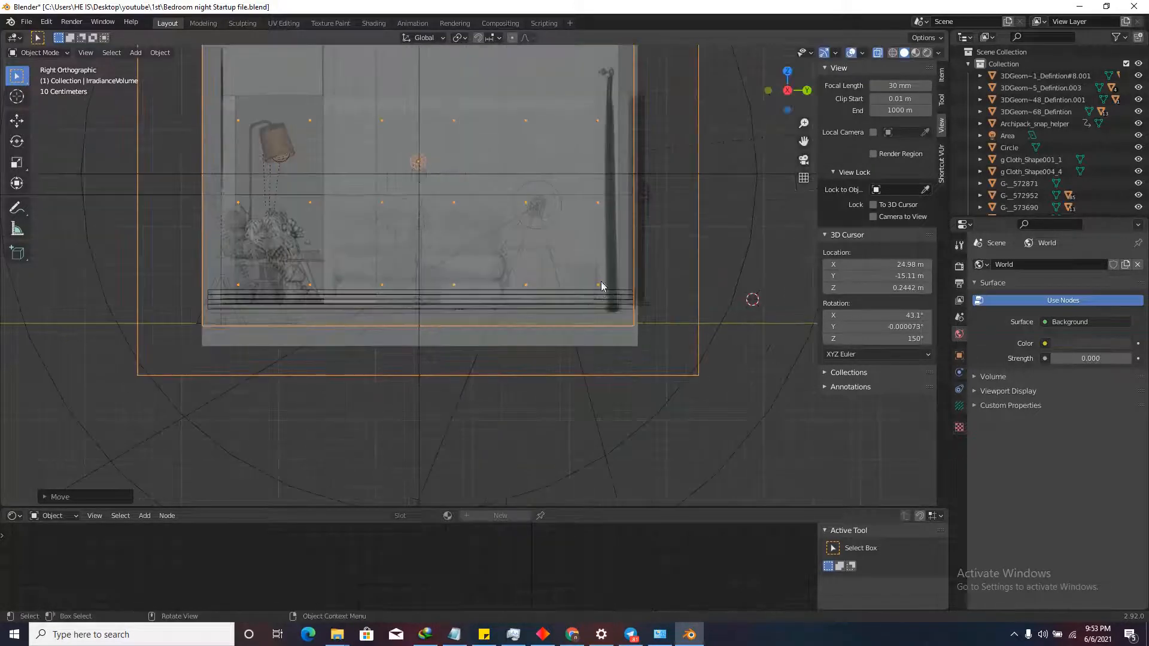
{"action": "scroll", "coordinate": [601, 282], "scroll_direction": "up", "scroll_amount": 3}
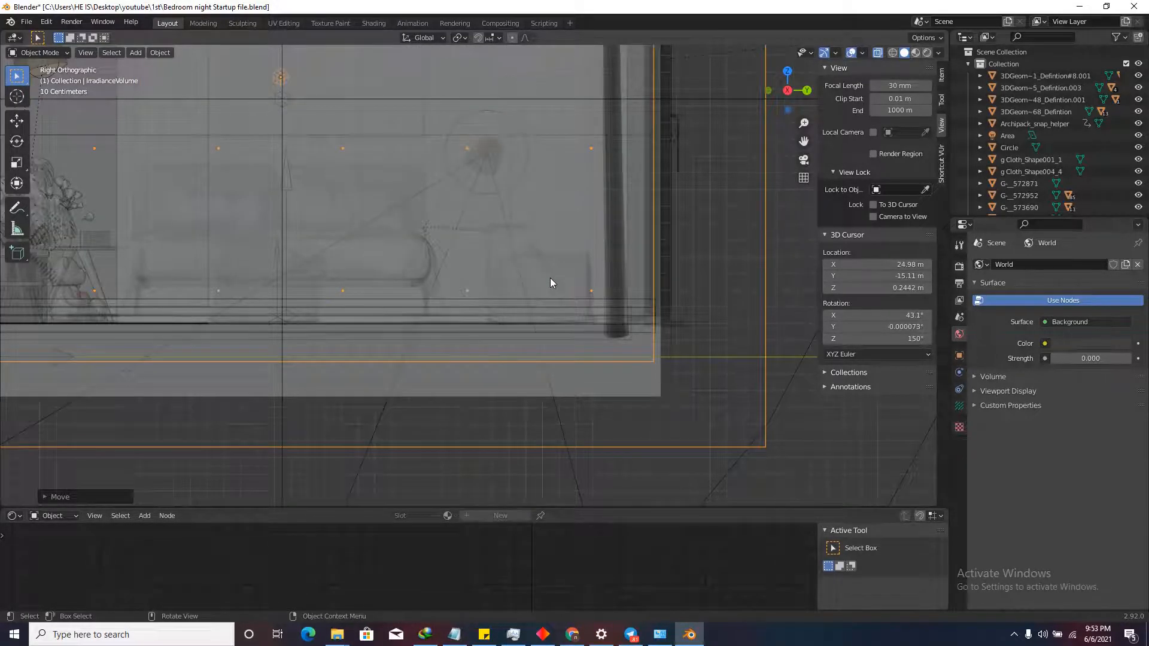
{"action": "scroll", "coordinate": [604, 340], "scroll_direction": "up", "scroll_amount": 1}
Bake Indirect Lighting from the Render Properties to store the light cache.
{"action": "scroll", "coordinate": [592, 334], "scroll_direction": "up", "scroll_amount": 2}
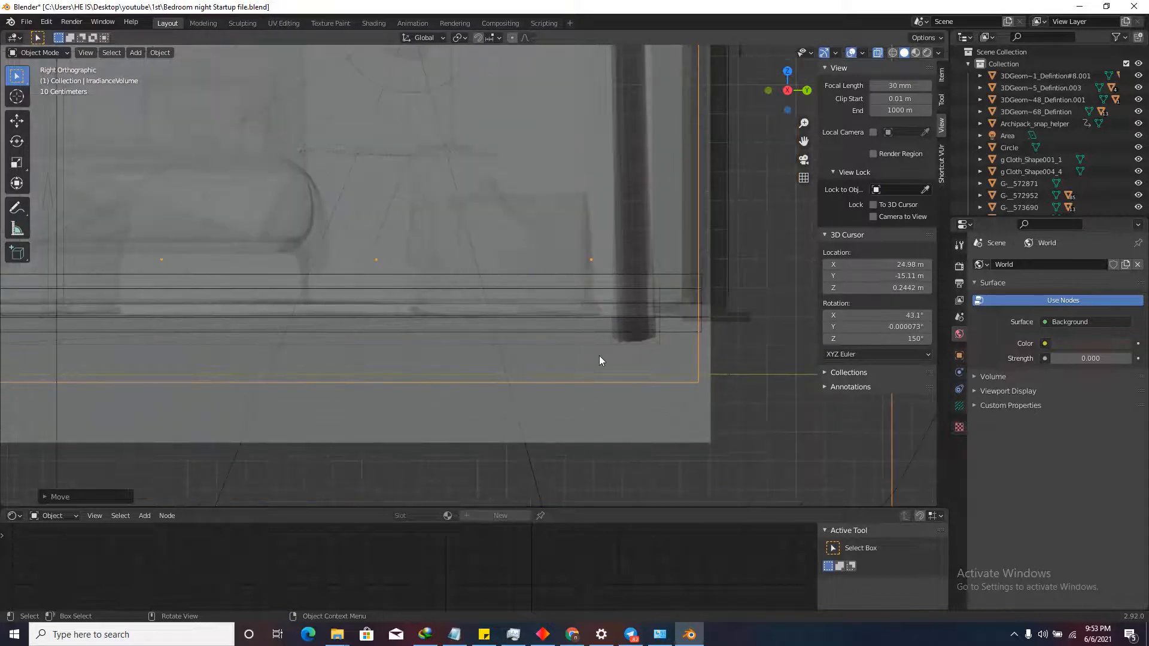
{"action": "scroll", "coordinate": [601, 360], "scroll_direction": "down", "scroll_amount": 3}
{"action": "left_click", "coordinate": [958, 267]}
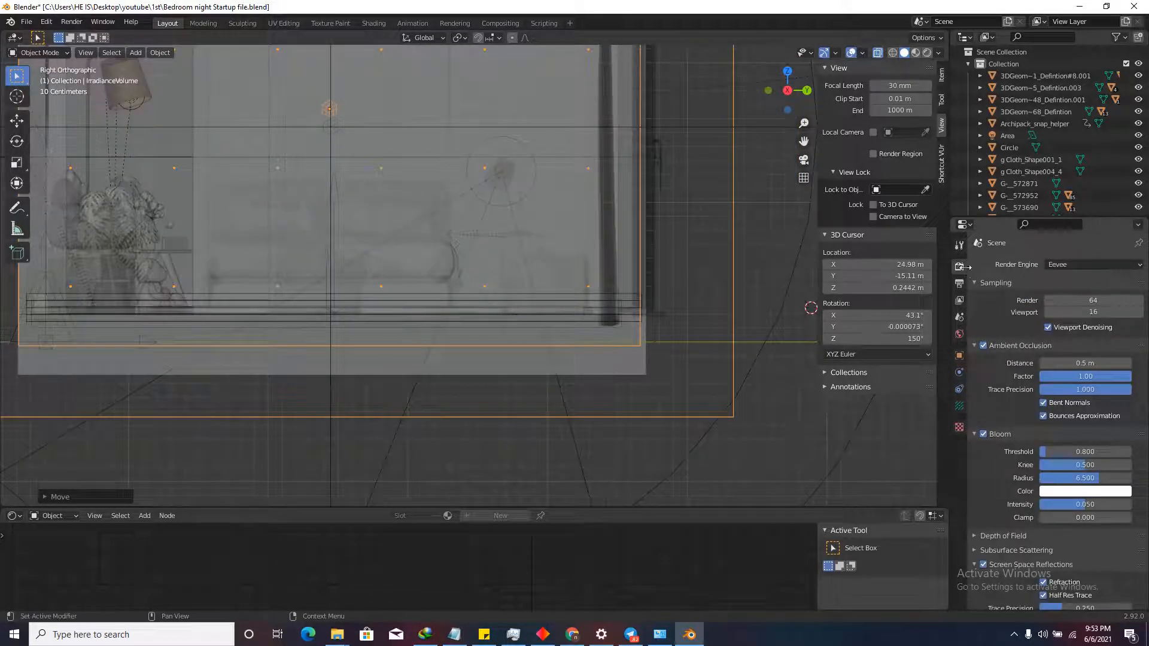
{"action": "scroll", "coordinate": [1018, 419], "scroll_direction": "down", "scroll_amount": 12}
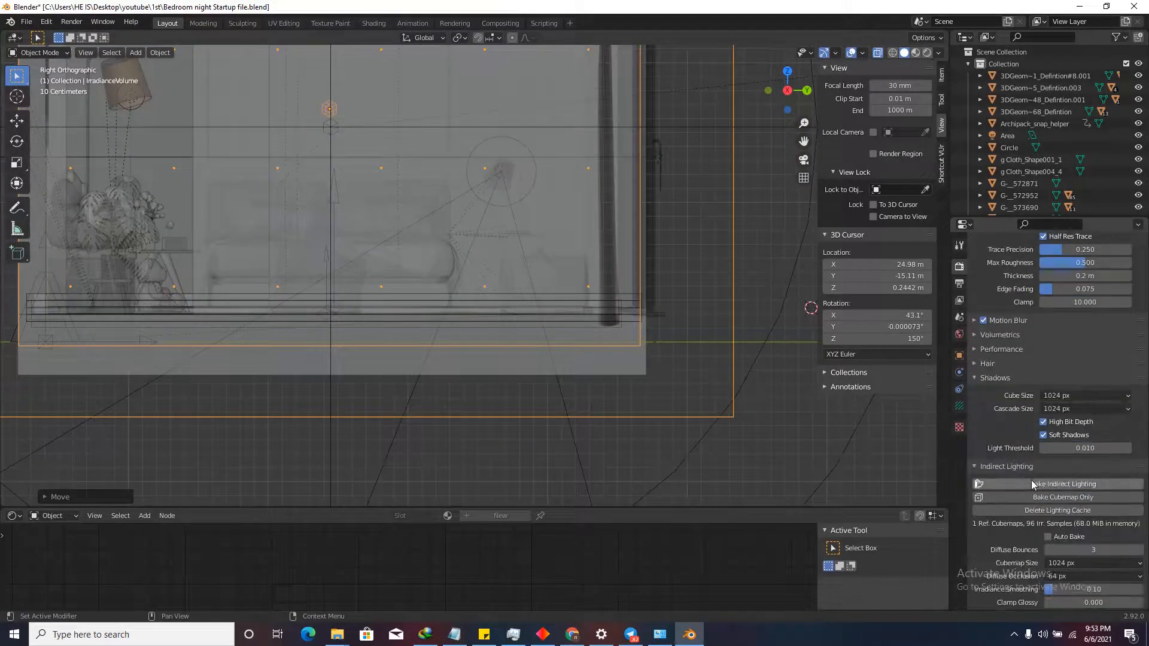
{"action": "left_click", "coordinate": [1034, 485]}
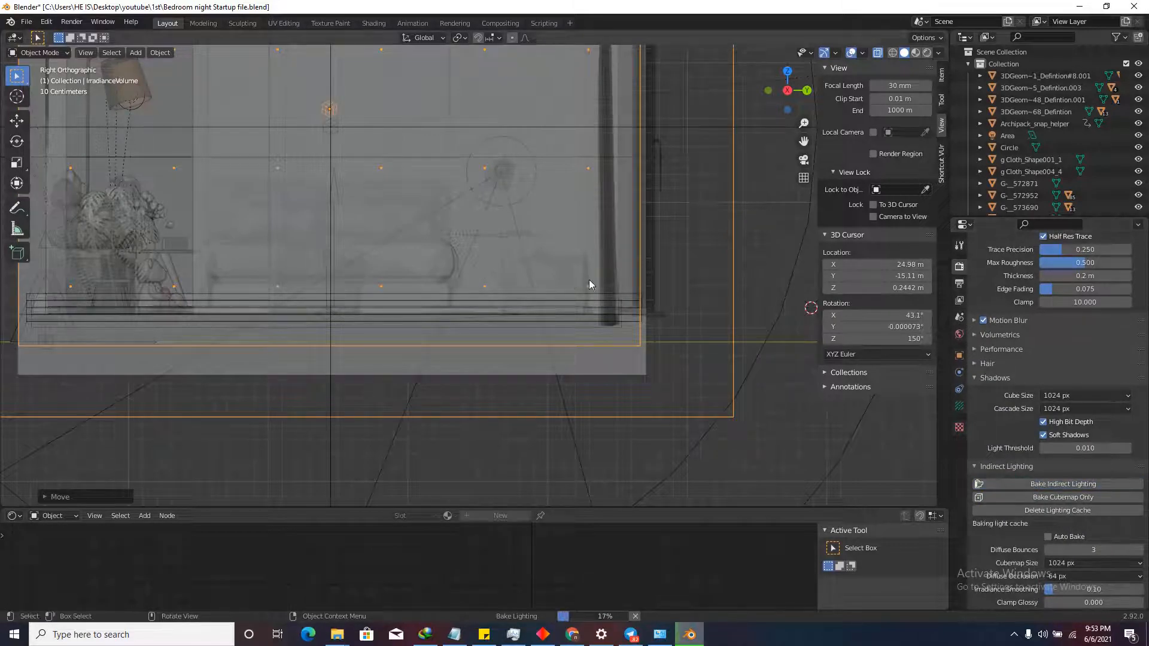
{"action": "scroll", "coordinate": [507, 272], "scroll_direction": "up", "scroll_amount": 2}
Turn off X-ray and bring the whole bedroom back into view.
{"action": "mouse_move", "coordinate": [504, 272]}
{"action": "middle_mouse_down"}
{"action": "mouse_move", "coordinate": [511, 278]}
{"action": "mouse_move", "coordinate": [488, 272]}
{"action": "middle_mouse_up"}
{"action": "scroll", "coordinate": [605, 321], "scroll_direction": "down", "scroll_amount": 4}
{"action": "scroll", "coordinate": [421, 298], "scroll_direction": "down", "scroll_amount": 4}
{"action": "scroll", "coordinate": [659, 343], "scroll_direction": "up", "scroll_amount": 4}
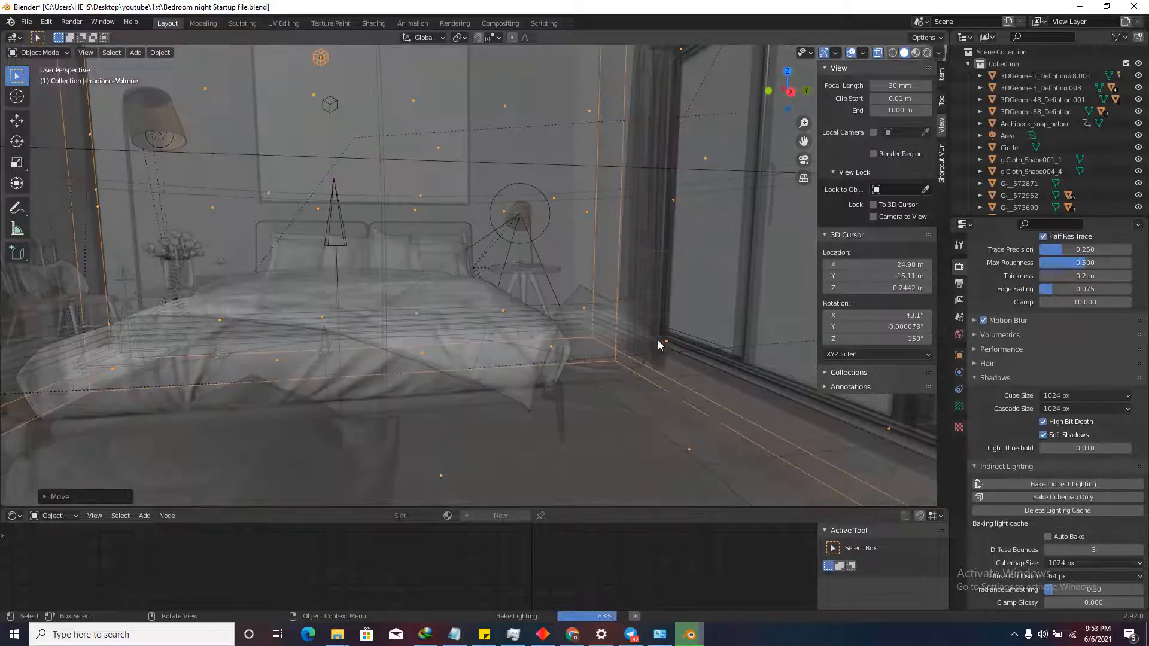
{"action": "middle_click_drag", "start_coordinate": [659, 343], "coordinate": [548, 276], "text": "shift"}
{"action": "scroll", "coordinate": [548, 276], "scroll_direction": "up", "scroll_amount": 3}
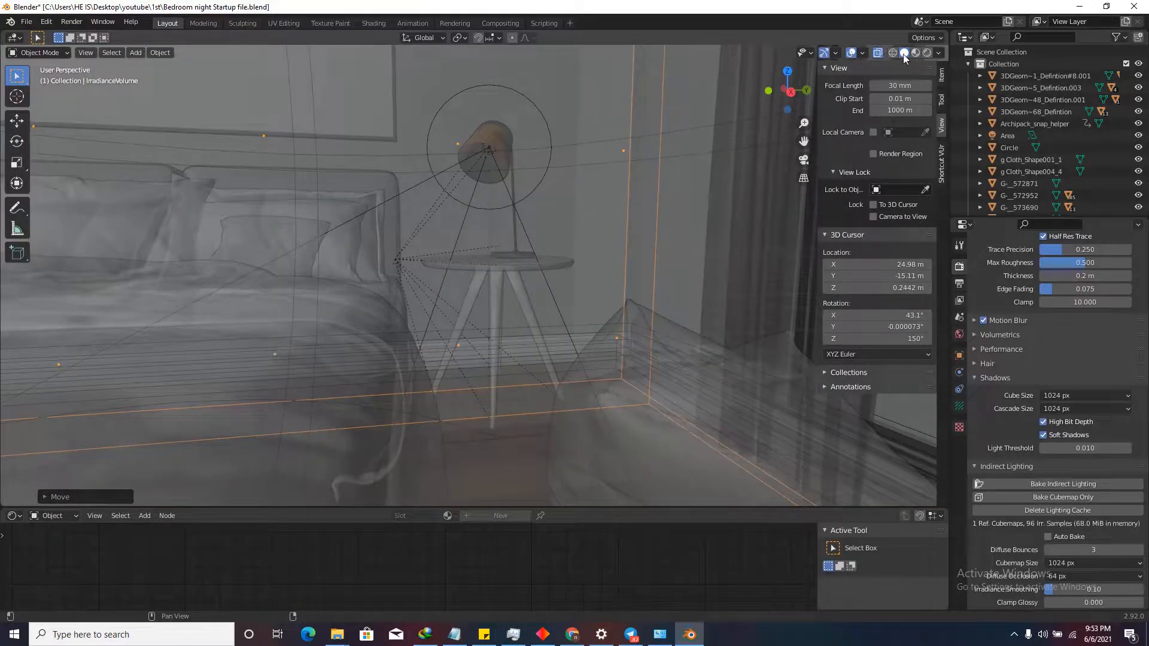
{"action": "left_click", "coordinate": [879, 52]}
{"action": "scroll", "coordinate": [554, 295], "scroll_direction": "down", "scroll_amount": 4}
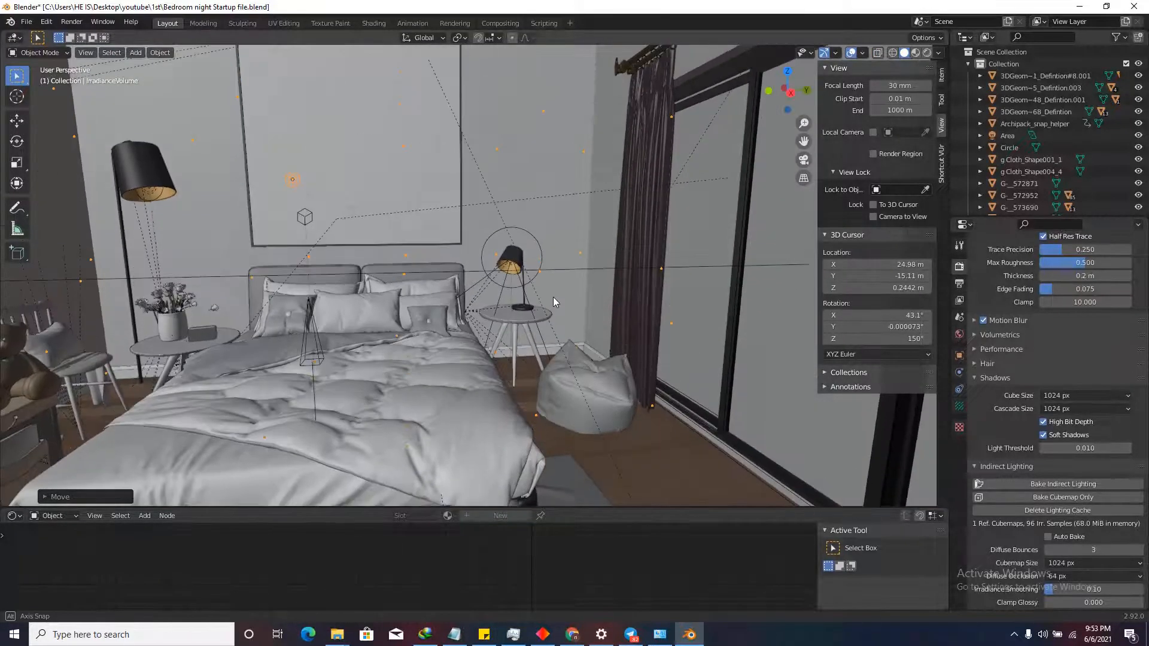
{"action": "middle_click_drag", "start_coordinate": [550, 339], "coordinate": [565, 402]}
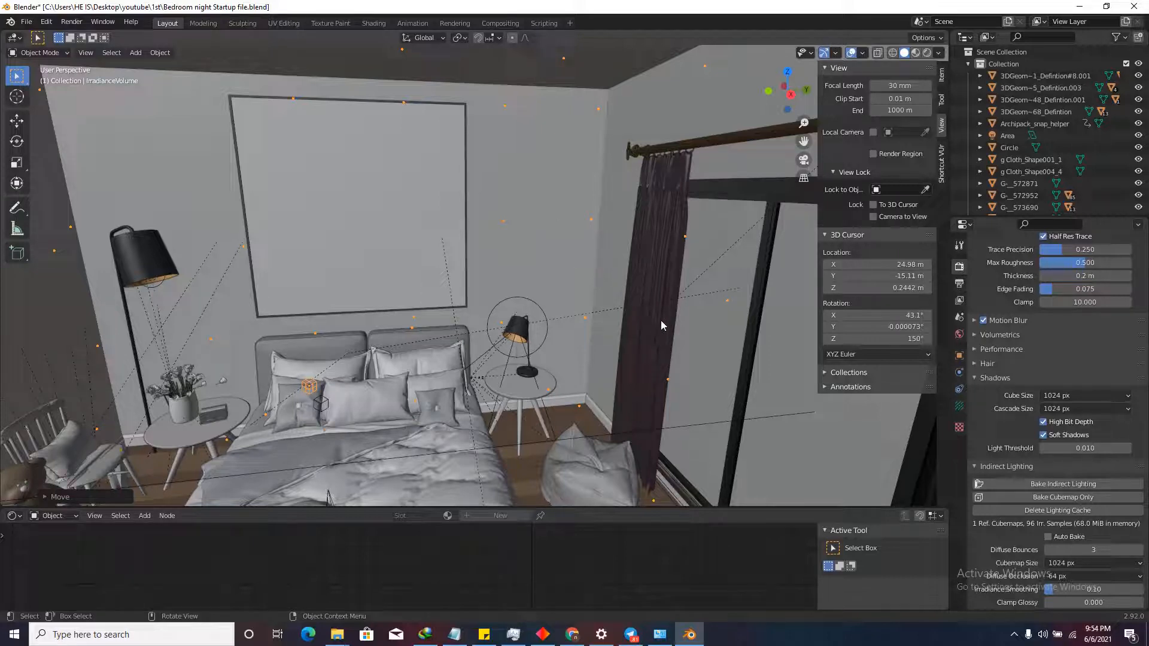
Switch to Rendered shading and walk up to the nightstand to check the lamp lighting.
{"action": "left_click", "coordinate": [928, 52]}
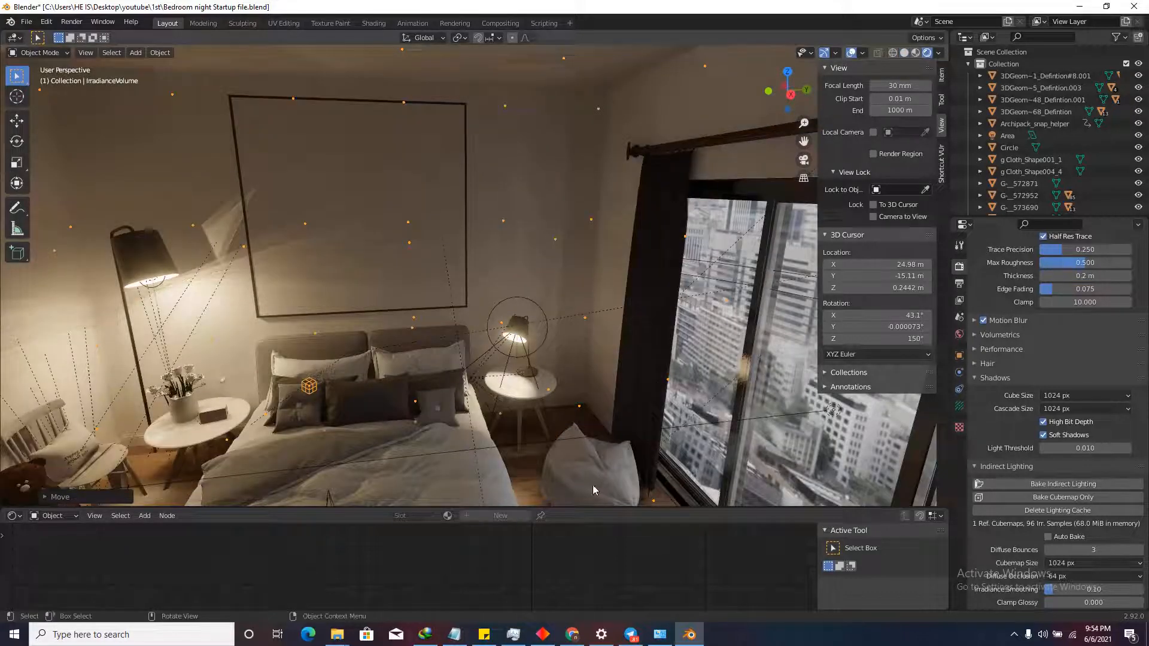
{"action": "scroll", "coordinate": [592, 485], "scroll_direction": "up", "scroll_amount": 5}
{"action": "scroll", "coordinate": [617, 455], "scroll_direction": "down", "scroll_amount": 6}
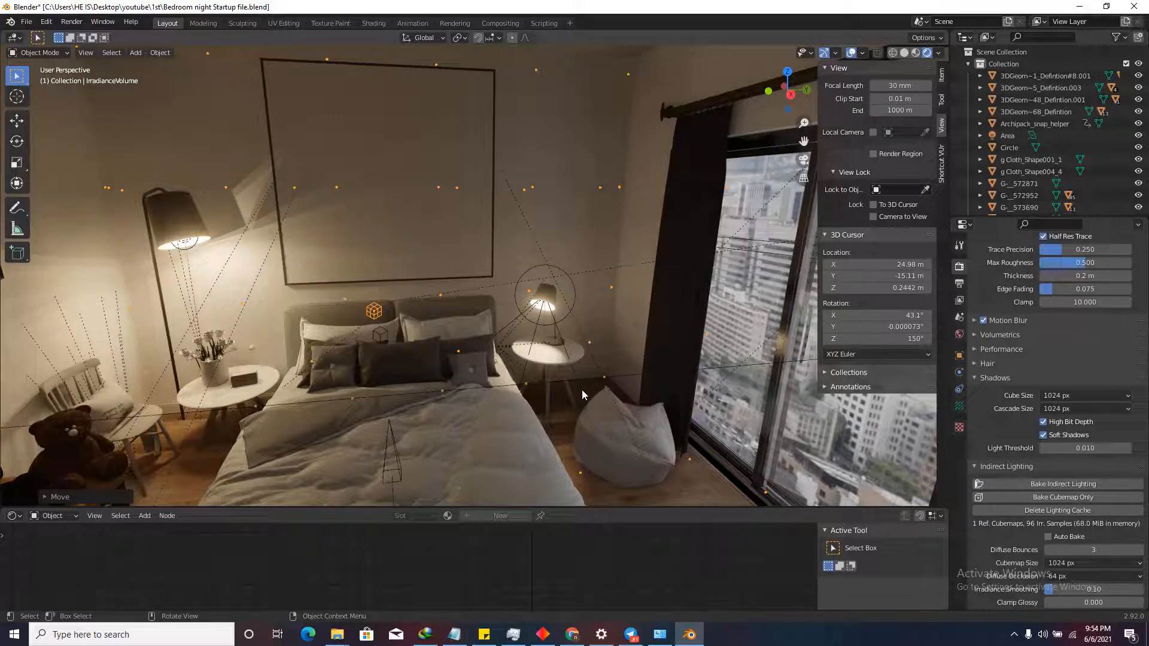
{"action": "key", "text": "shift+grave"}
{"action": "key", "text": "w"}
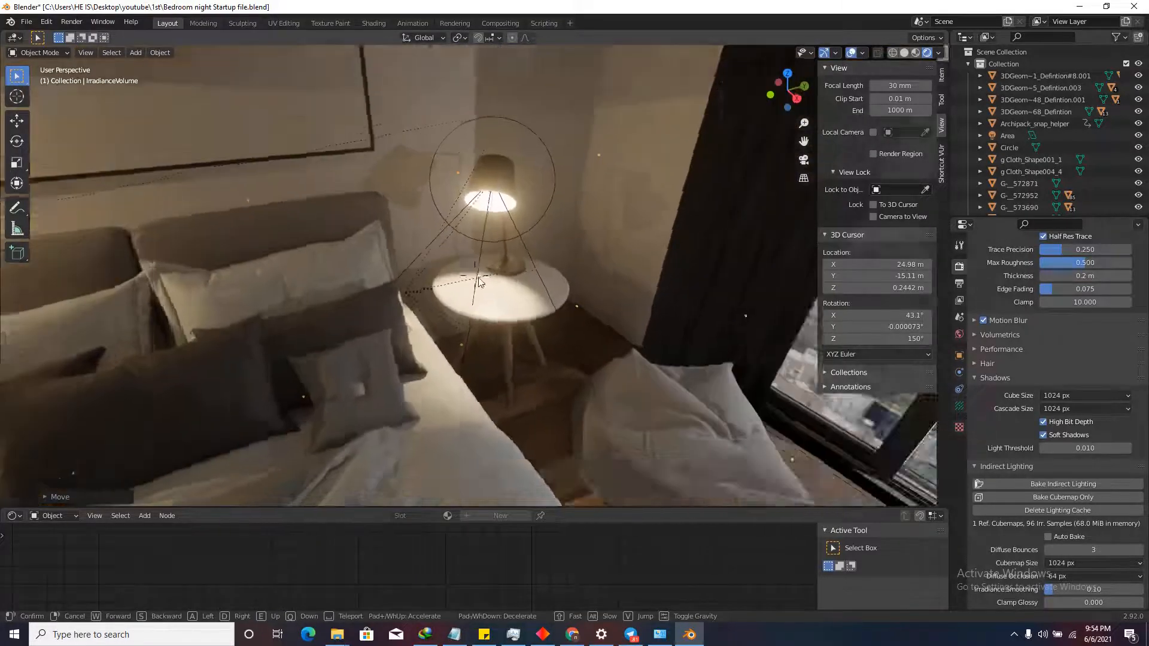
{"action": "key", "text": "s"}
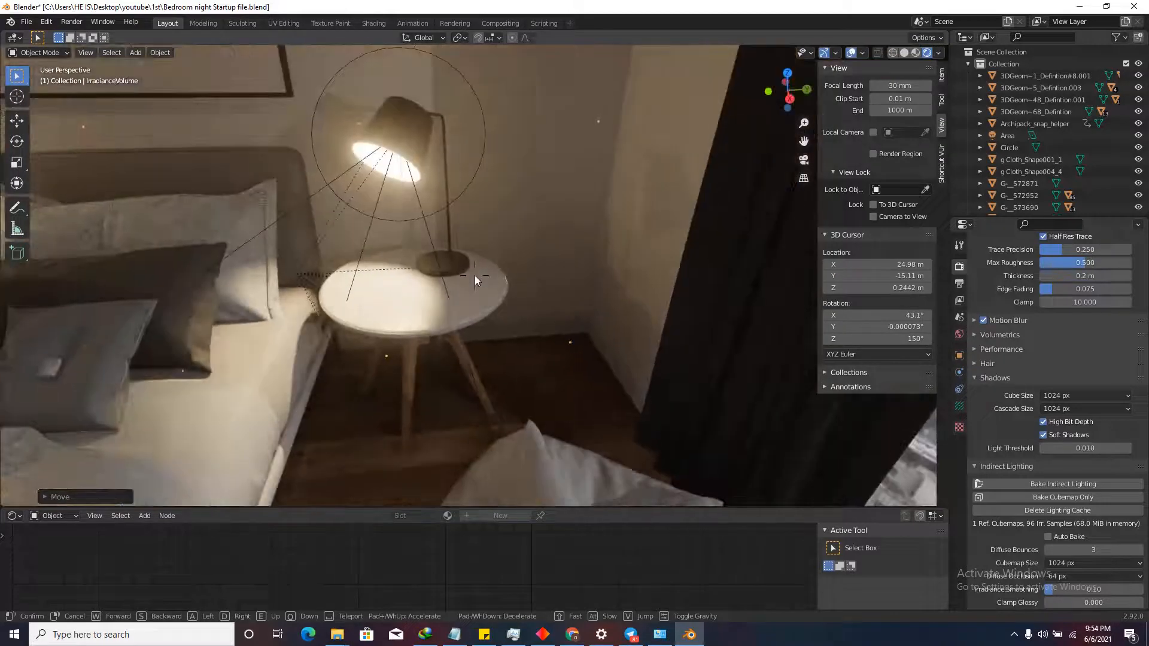
{"action": "left_click", "coordinate": [476, 275]}
Step back and move toward the wall above the bed with the window in view.
{"action": "key", "text": "shift+grave"}
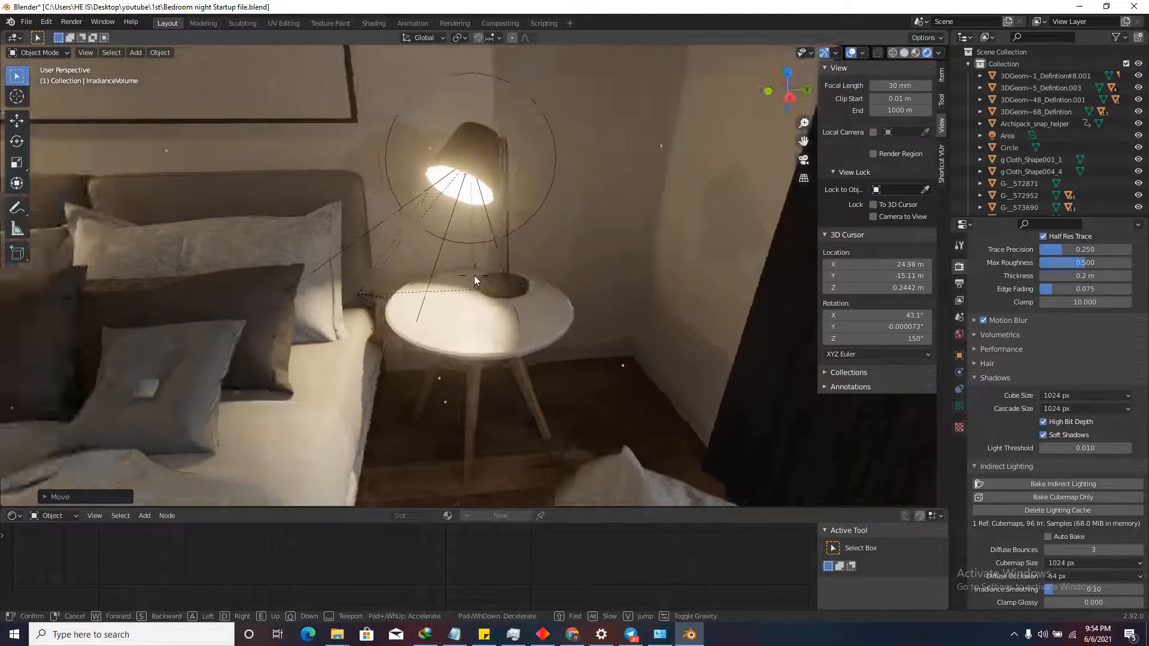
{"action": "key", "text": "s"}
{"action": "key", "text": "w"}
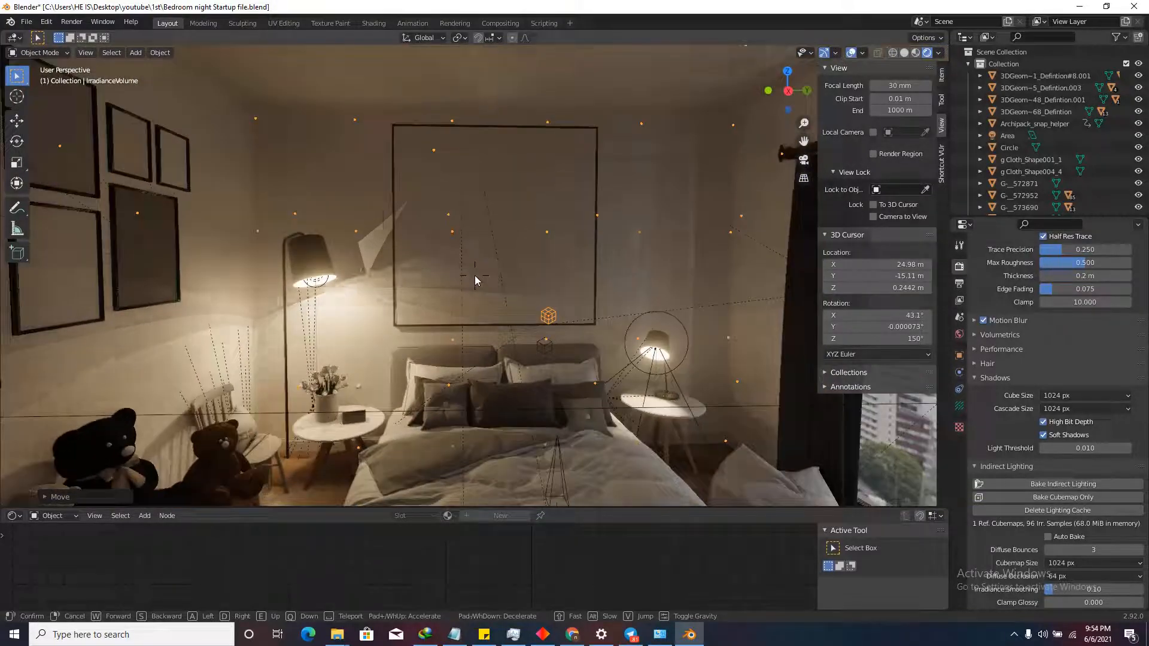
{"action": "left_click", "coordinate": [476, 276]}
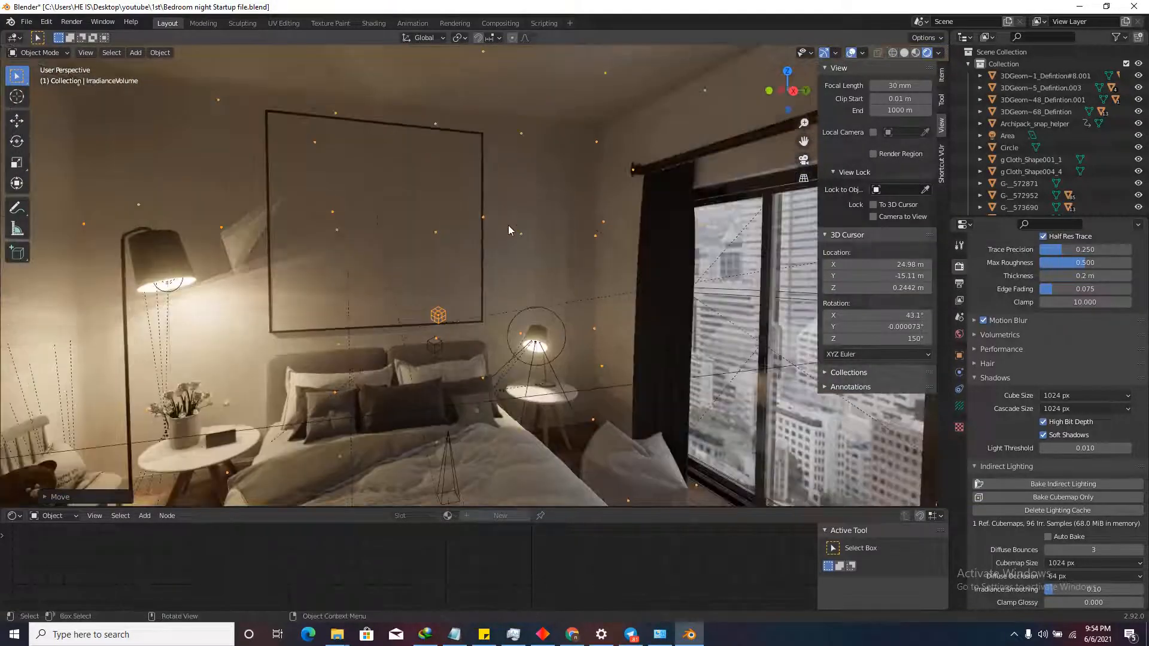
{"action": "scroll", "coordinate": [1026, 484], "scroll_direction": "down", "scroll_amount": 5}
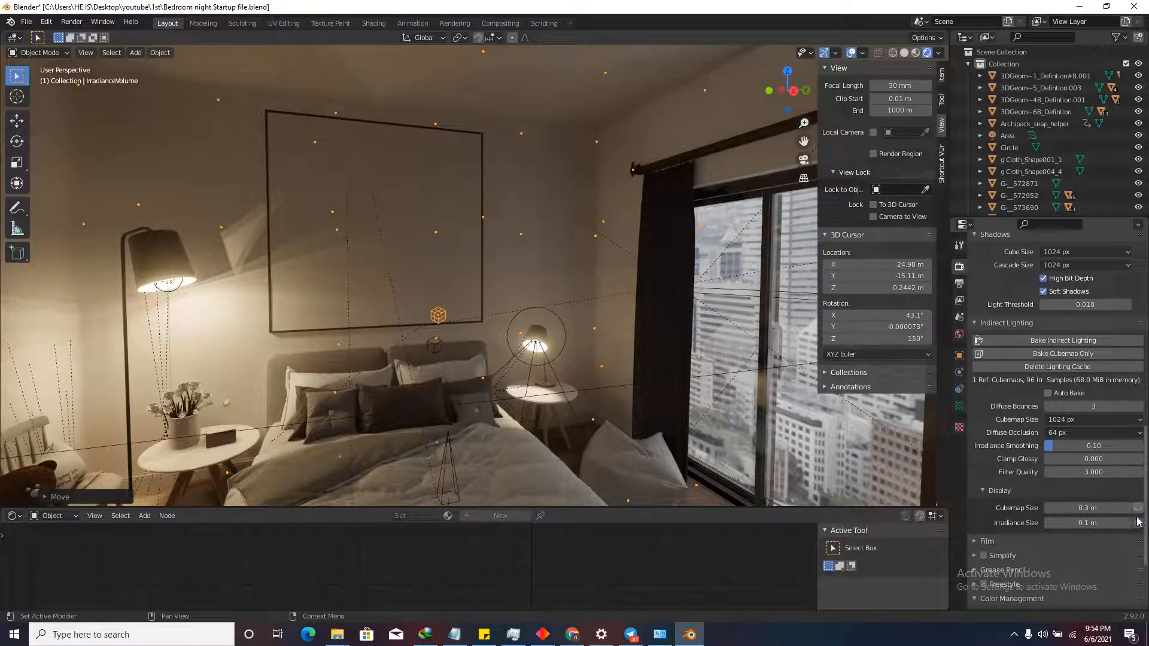
Show the cubemap and irradiance probe previews and walk toward the bed corner.
{"action": "left_click_drag", "start_coordinate": [1139, 523], "coordinate": [1138, 509]}
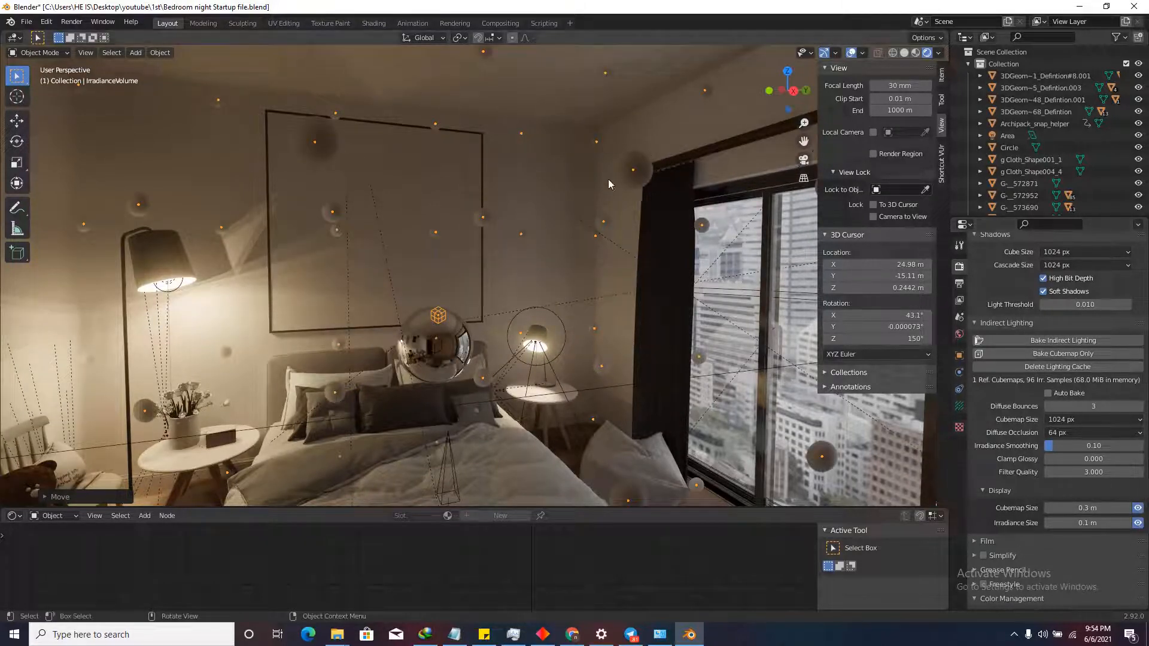
{"action": "key", "text": "shift+grave"}
{"action": "key", "text": "w"}
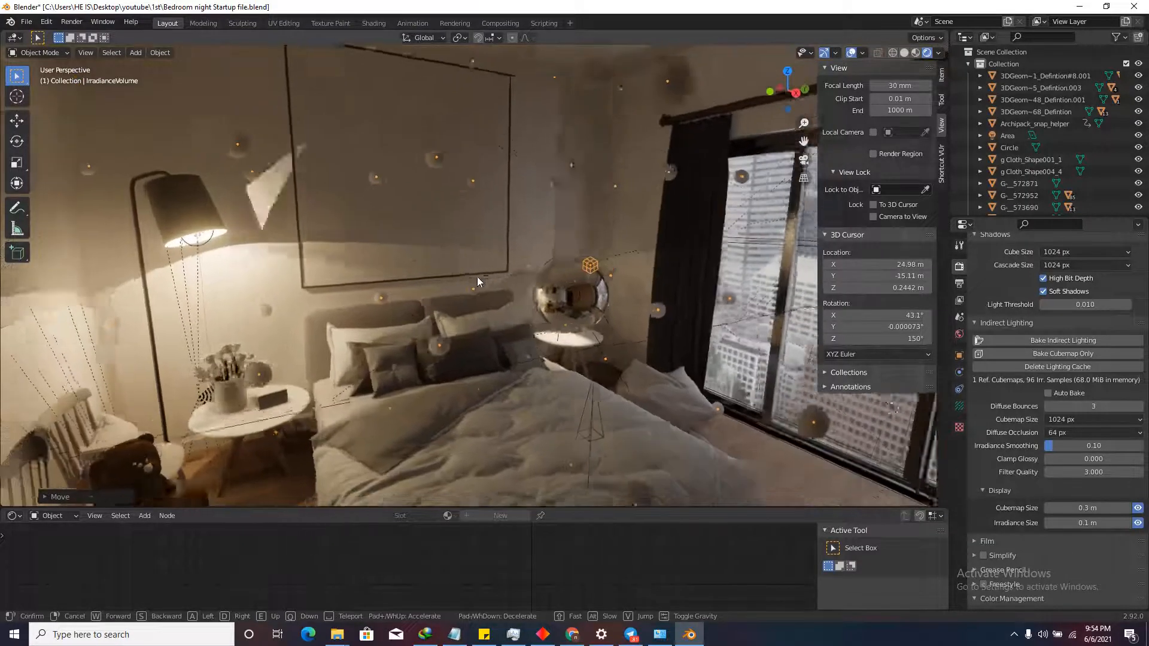
{"action": "key", "text": "s"}
{"action": "key", "text": "w"}
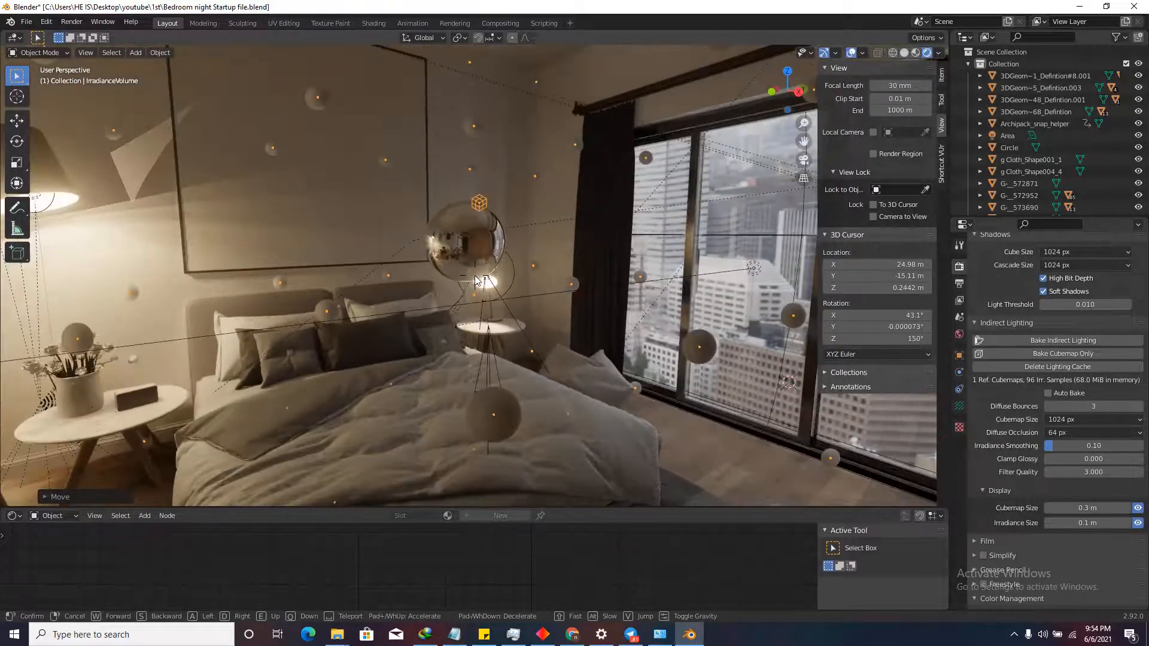
{"action": "key", "text": "a"}
{"action": "key", "text": "w"}
{"action": "key", "text": "w"}
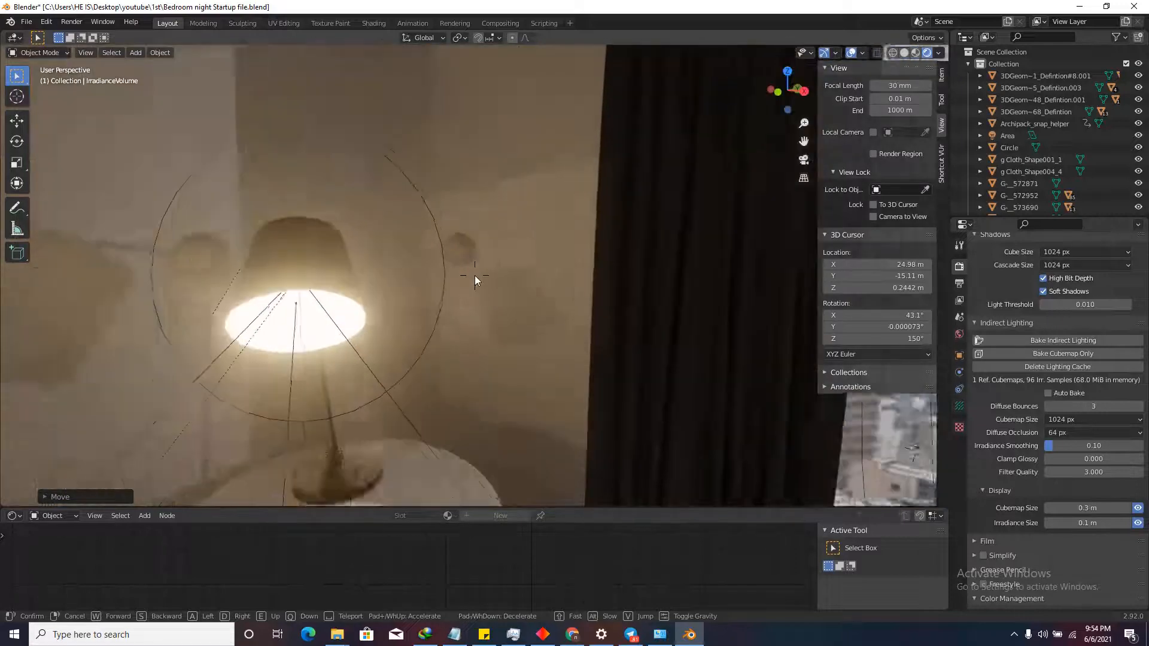
Back away to see more of the room, then turn toward the city-view window and back.
{"action": "key", "text": "s"}
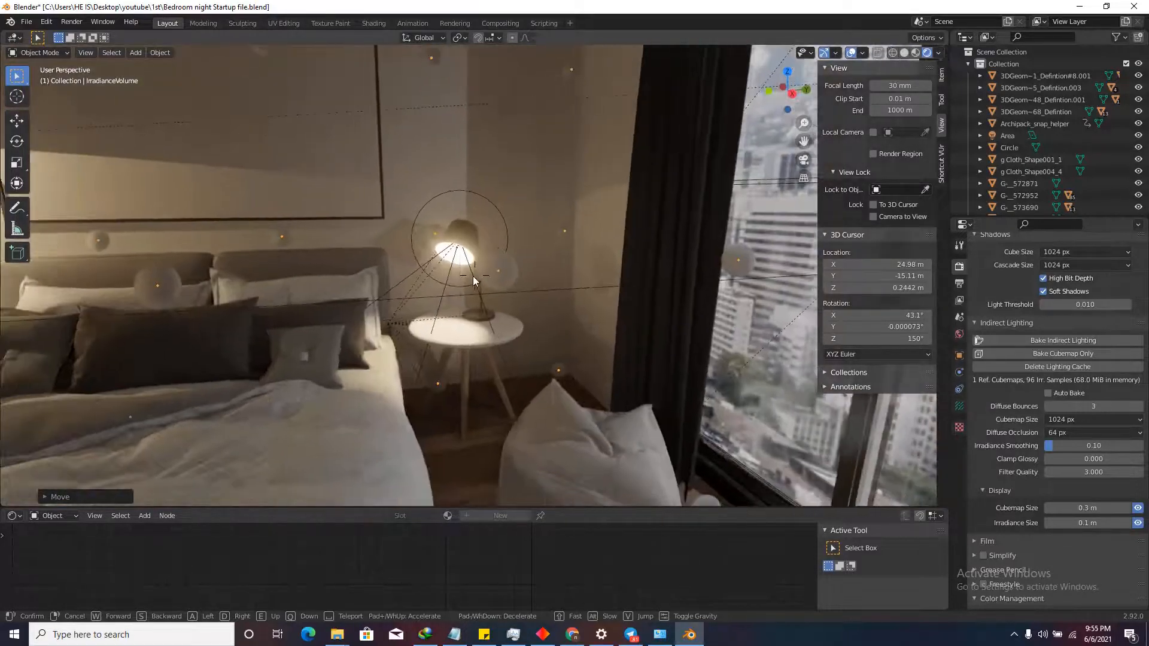
{"action": "key", "text": "s"}
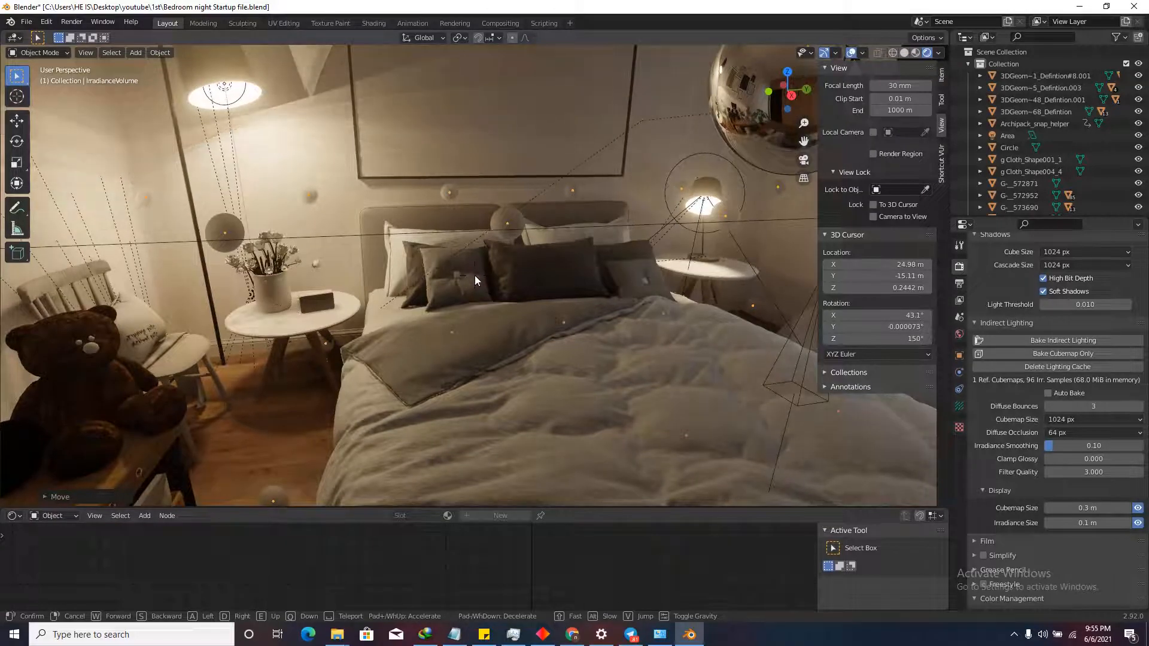
{"action": "key", "text": "w"}
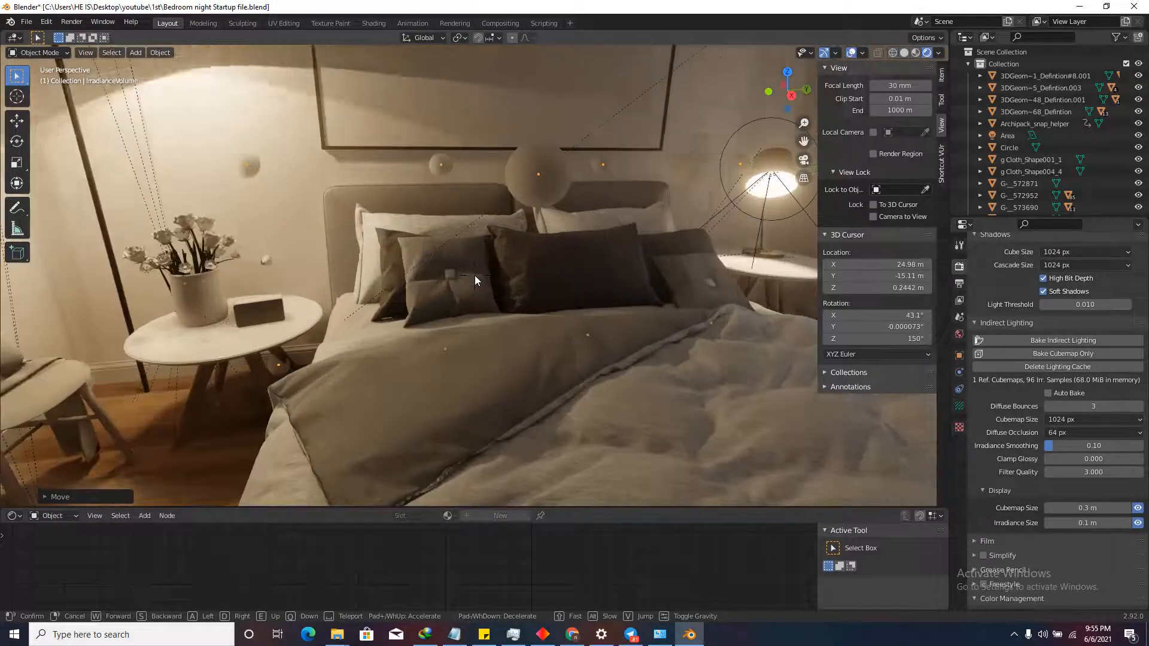
{"action": "key", "text": "s"}
{"action": "key", "text": "d"}
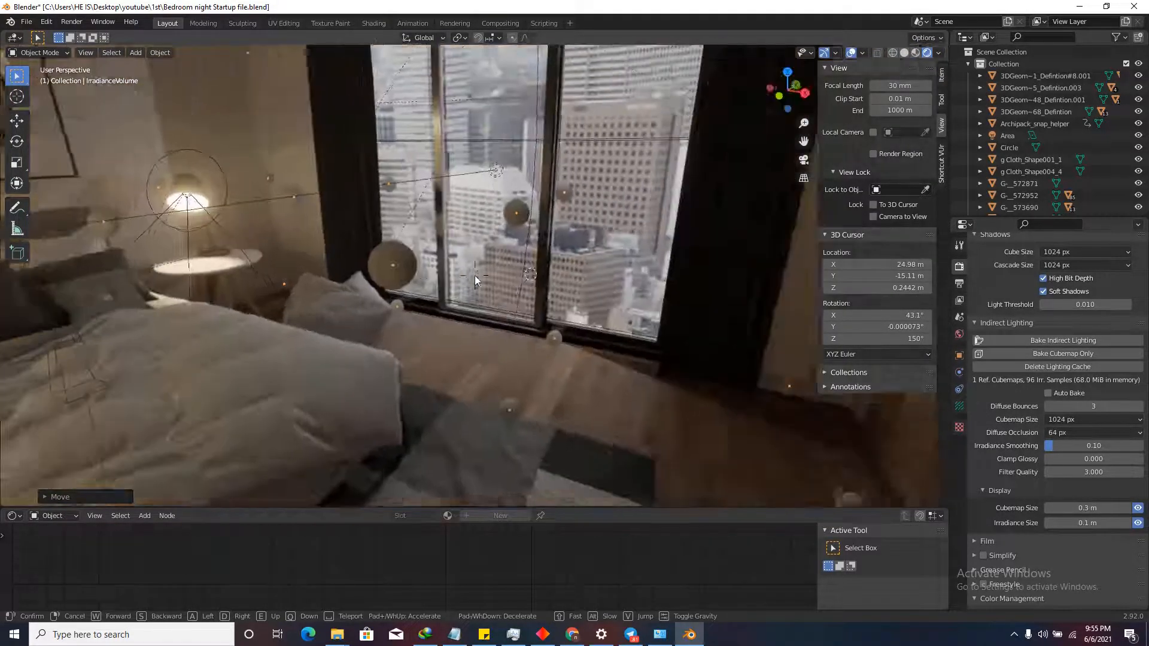
{"action": "key", "text": "d"}
{"action": "key", "text": "d"}
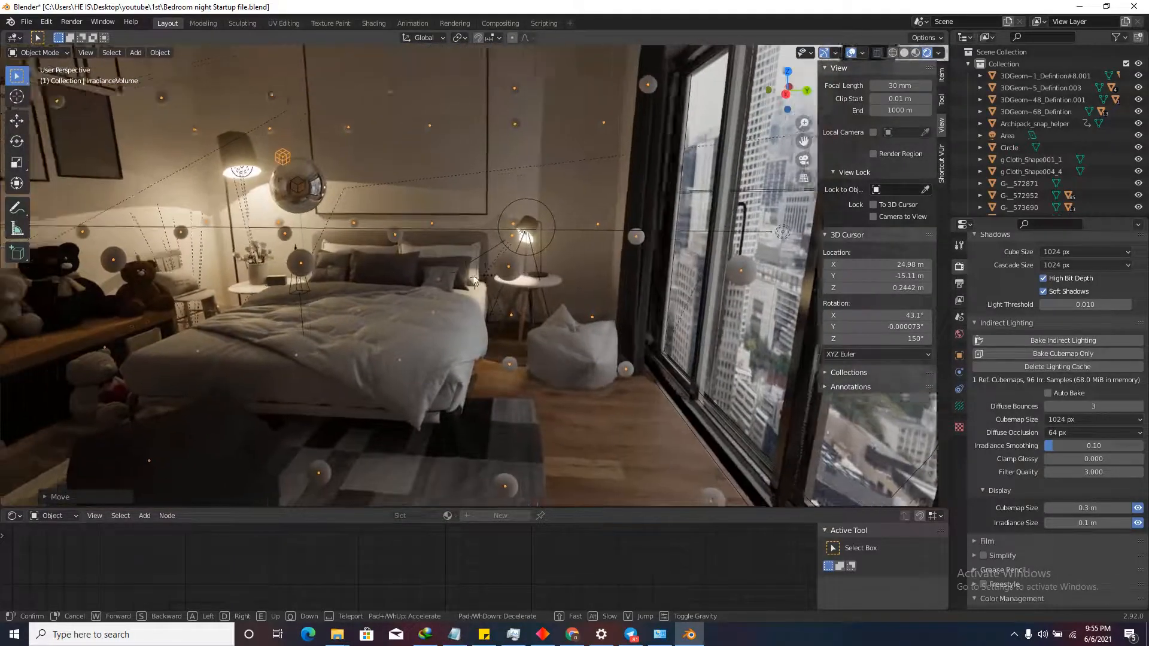
{"action": "key", "text": "d"}
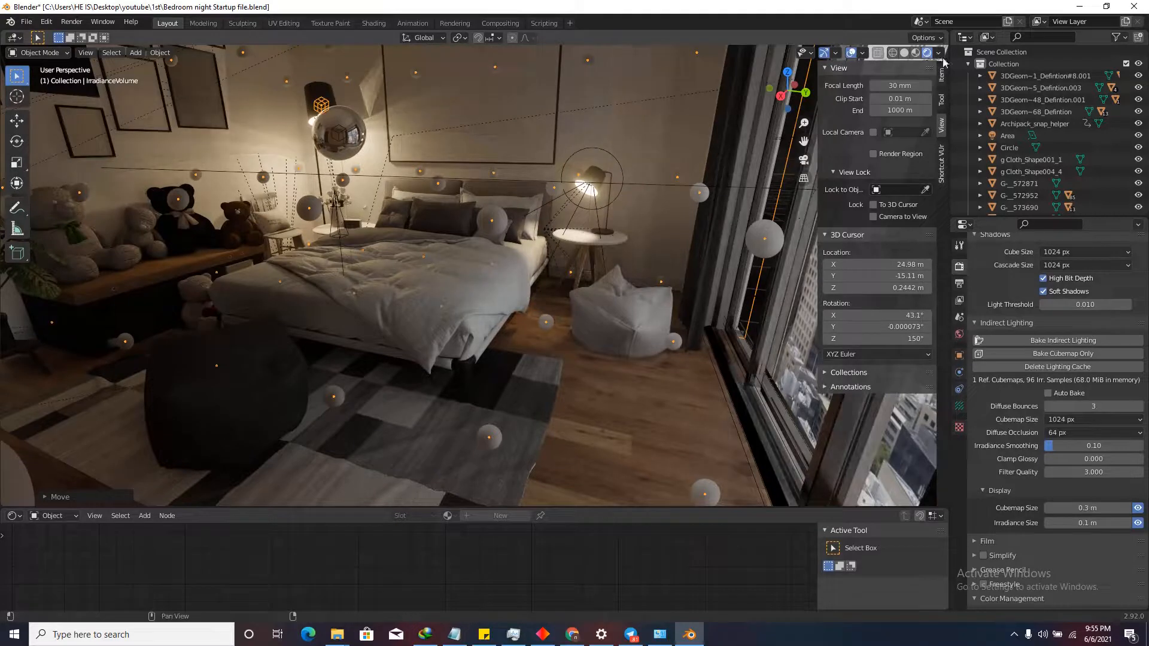
{"action": "left_click", "coordinate": [475, 276]}
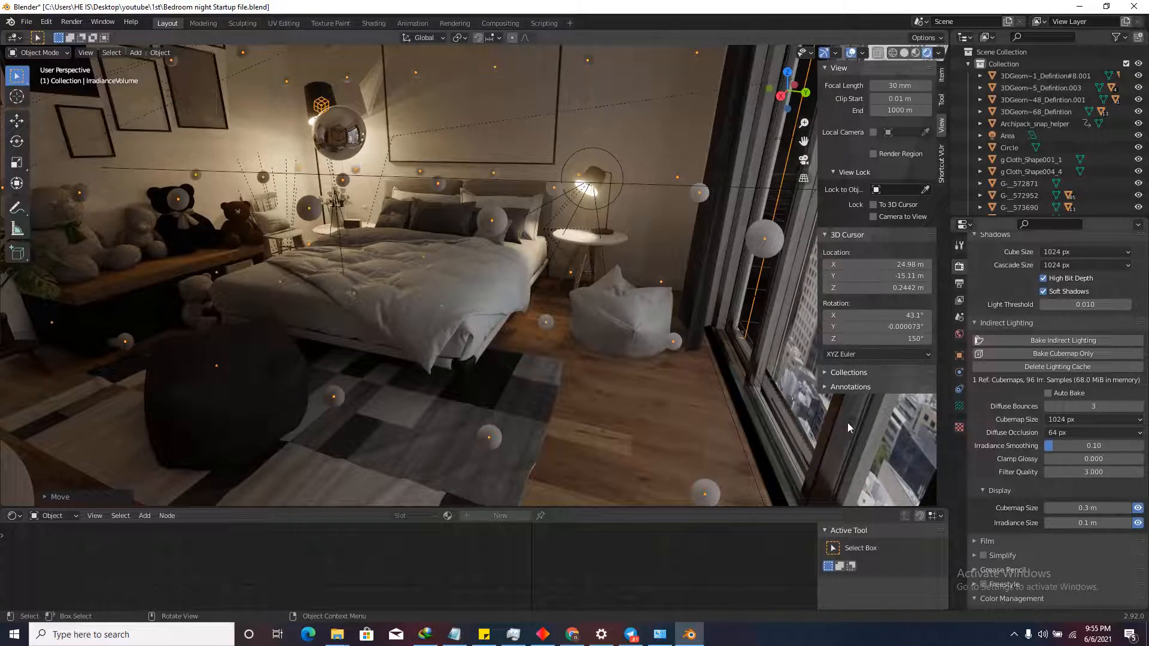
Hide the cubemap and irradiance previews and viewport overlays for a clean walk-through.
{"action": "left_click", "coordinate": [1138, 508]}
{"action": "left_click", "coordinate": [1138, 523]}
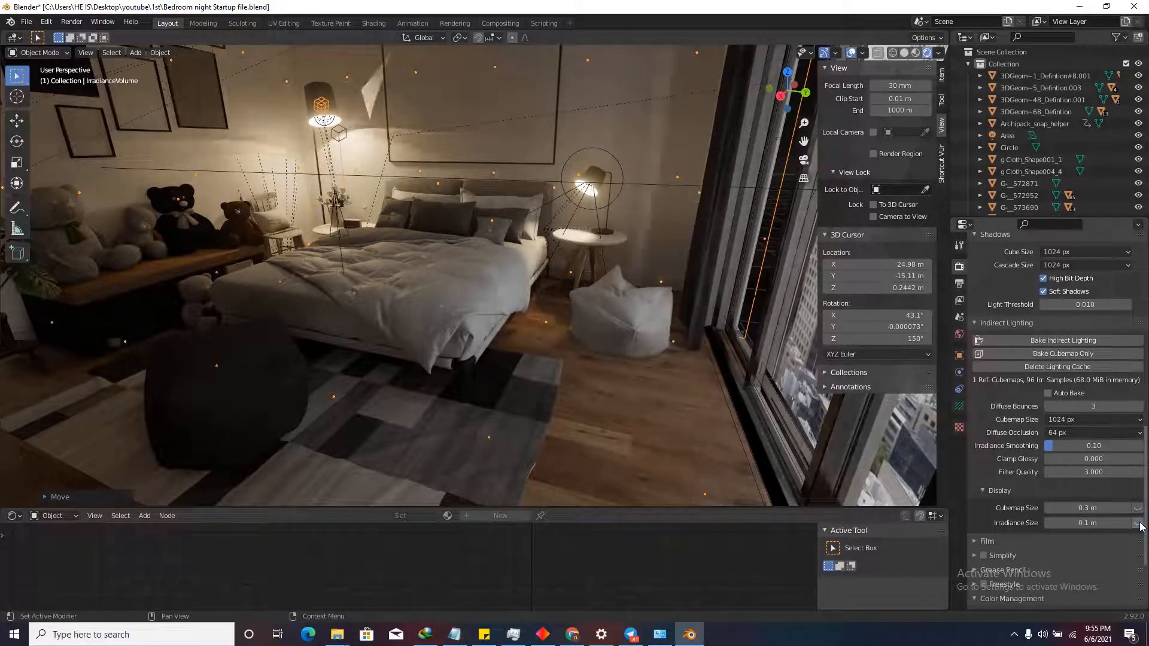
{"action": "left_click", "coordinate": [851, 52]}
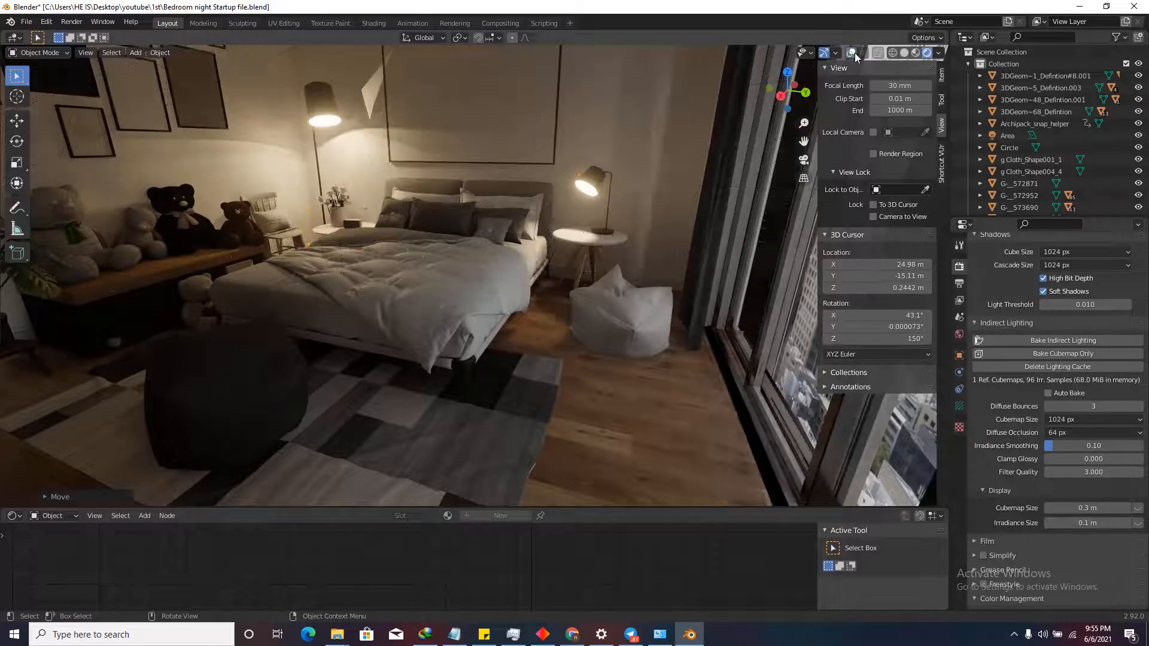
{"action": "key", "text": "shift+grave"}
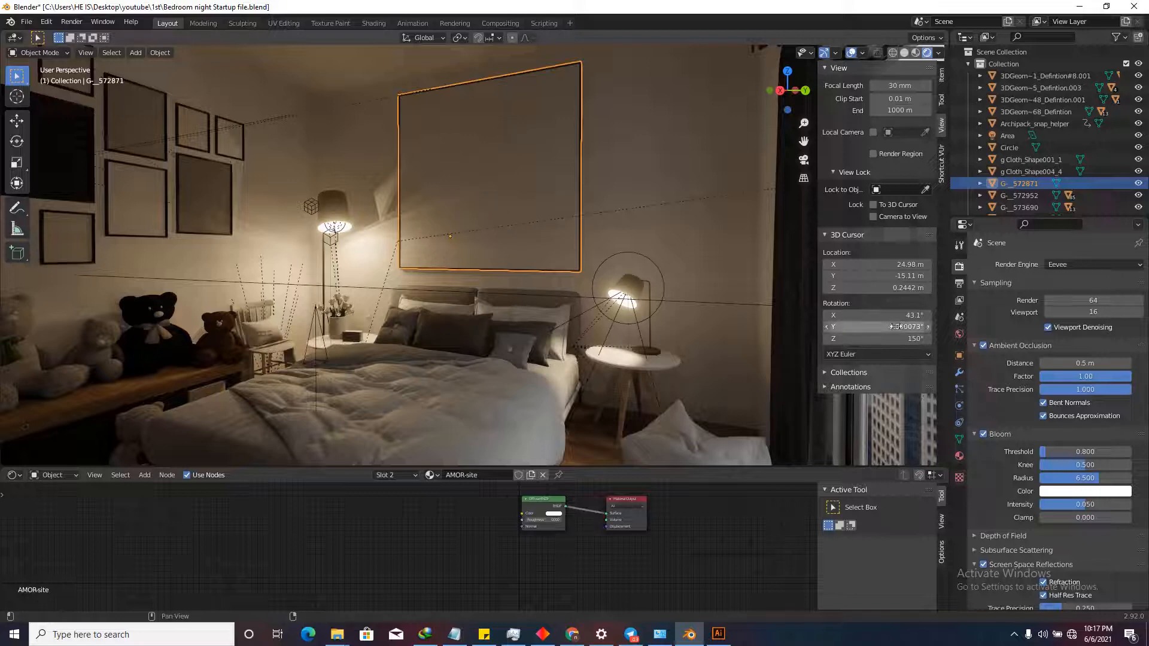
Show the large frame's materials, compare its two slots, and hide viewport overlays.
{"action": "left_click", "coordinate": [960, 456]}
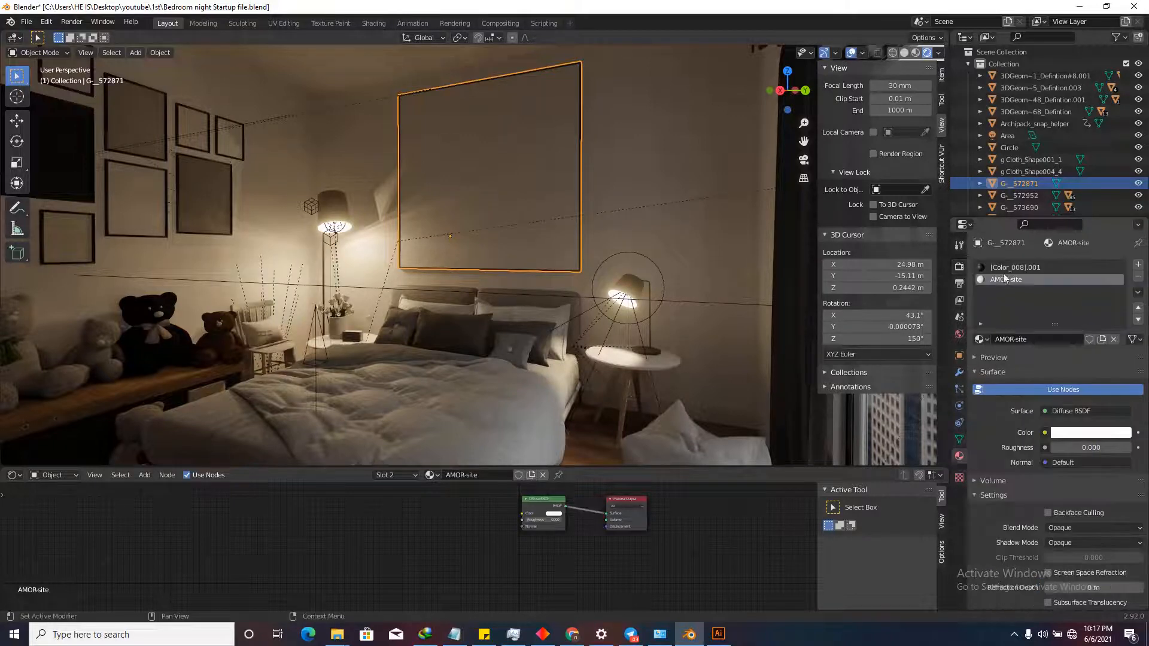
{"action": "left_click", "coordinate": [1005, 268]}
{"action": "left_click", "coordinate": [1008, 280]}
{"action": "left_click", "coordinate": [1011, 269]}
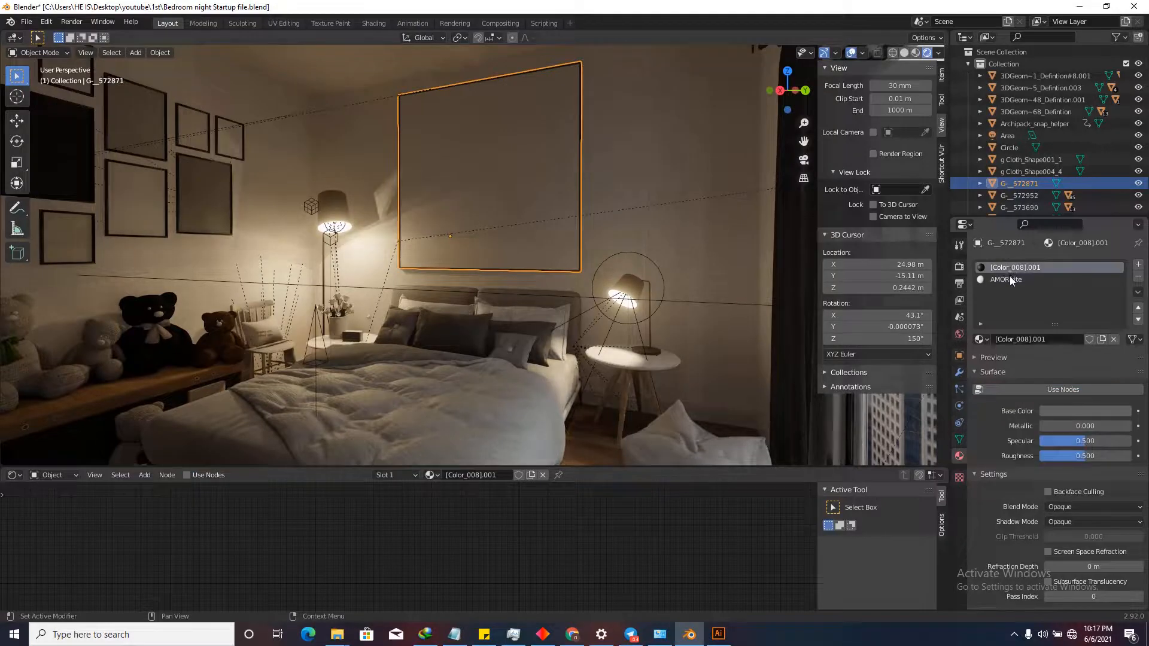
{"action": "left_click", "coordinate": [1010, 278]}
{"action": "left_click", "coordinate": [1010, 269]}
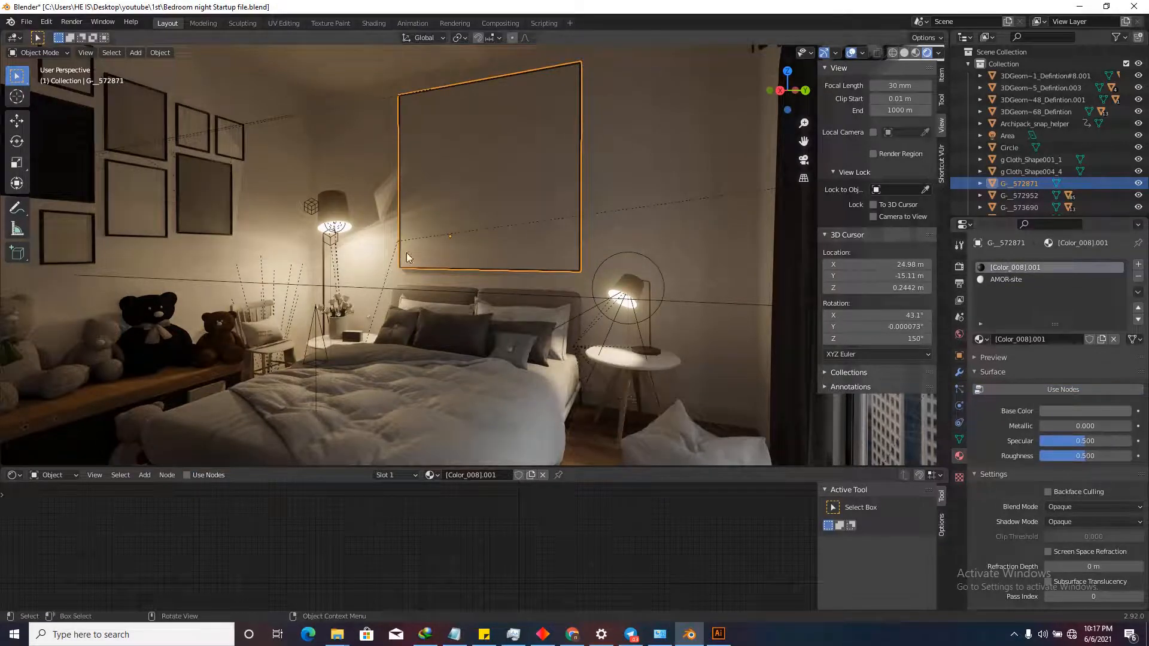
{"action": "left_click", "coordinate": [850, 53]}
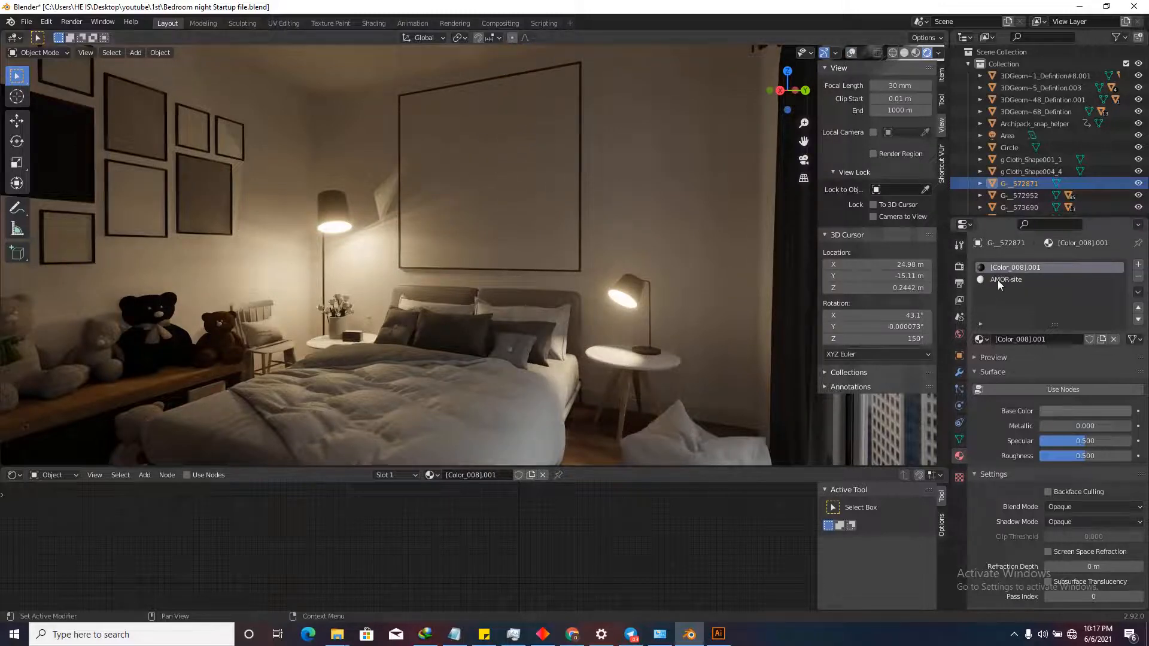
Make AMOR-site the edited material and drag quote 1.jpg from the image folder toward the nodes.
{"action": "left_click", "coordinate": [1019, 281]}
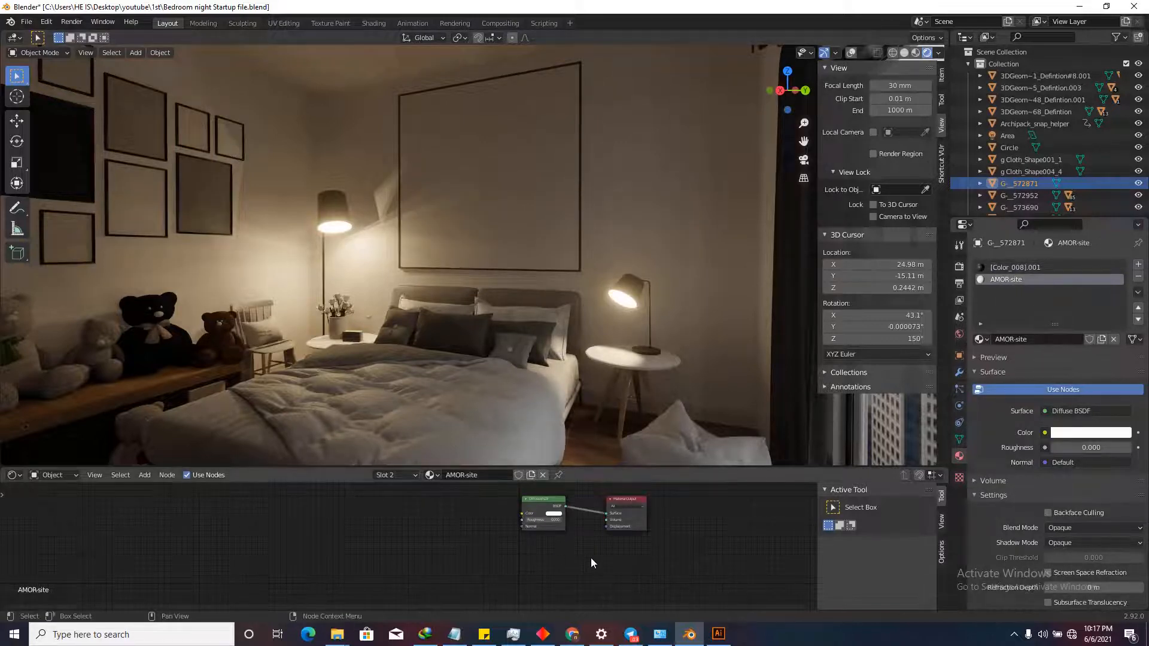
{"action": "scroll", "coordinate": [591, 559], "scroll_direction": "down", "scroll_amount": 5}
{"action": "scroll", "coordinate": [597, 525], "scroll_direction": "up", "scroll_amount": 5}
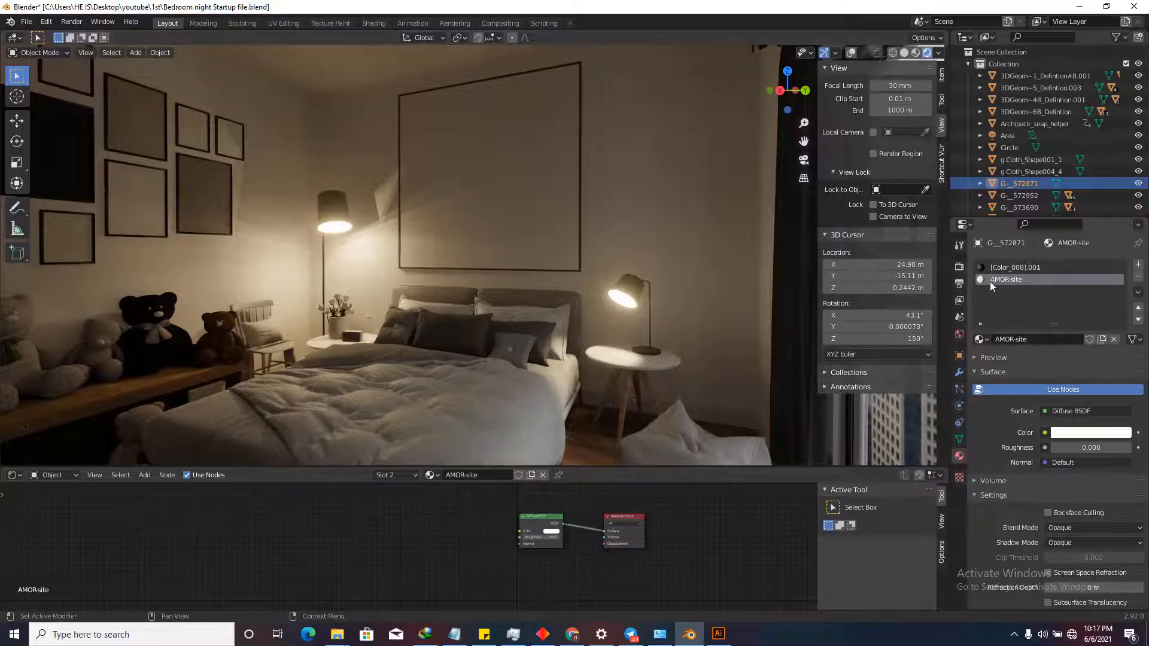
{"action": "mouse_move", "coordinate": [337, 633]}
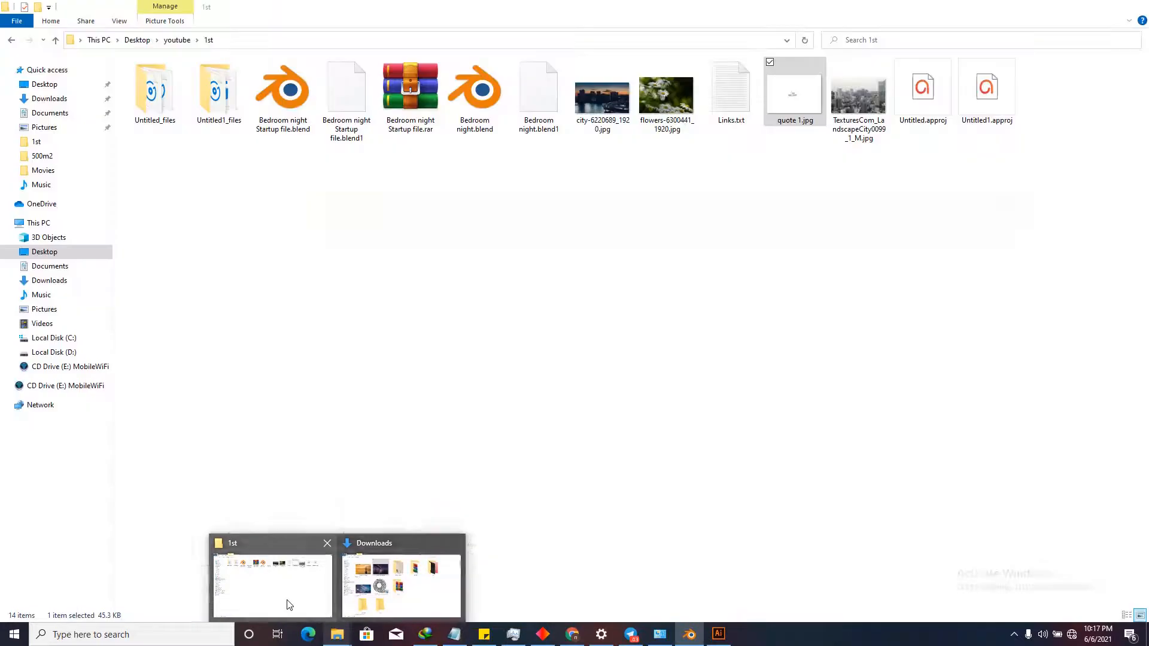
{"action": "left_click", "coordinate": [286, 602]}
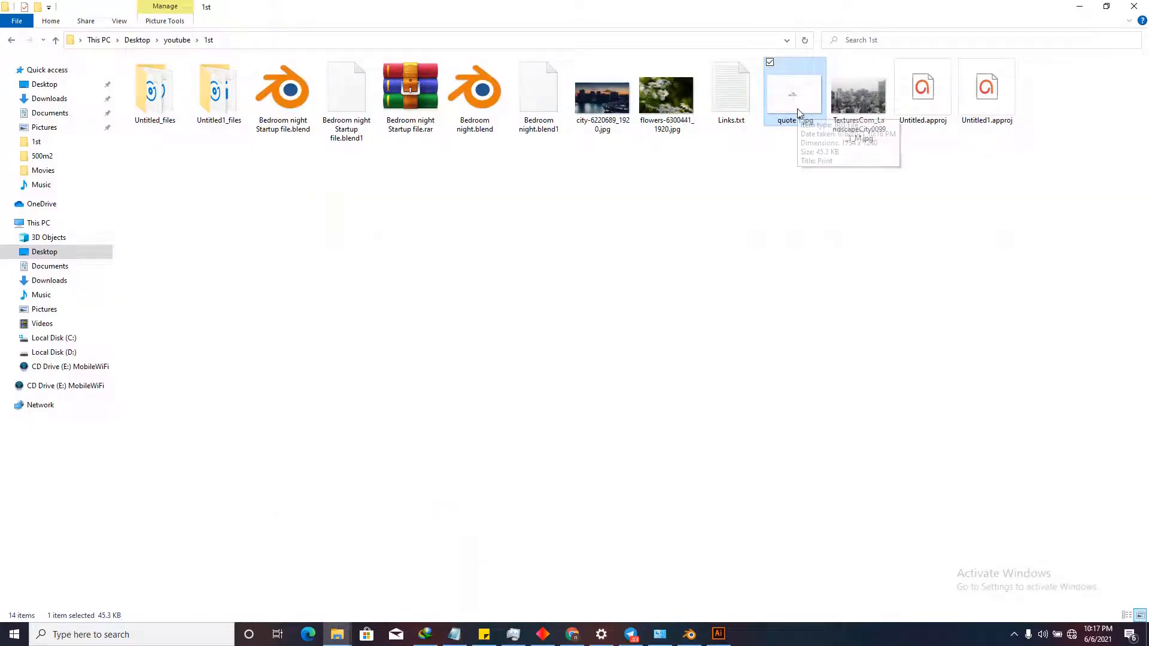
{"action": "left_click_drag", "start_coordinate": [798, 109], "coordinate": [520, 567]}
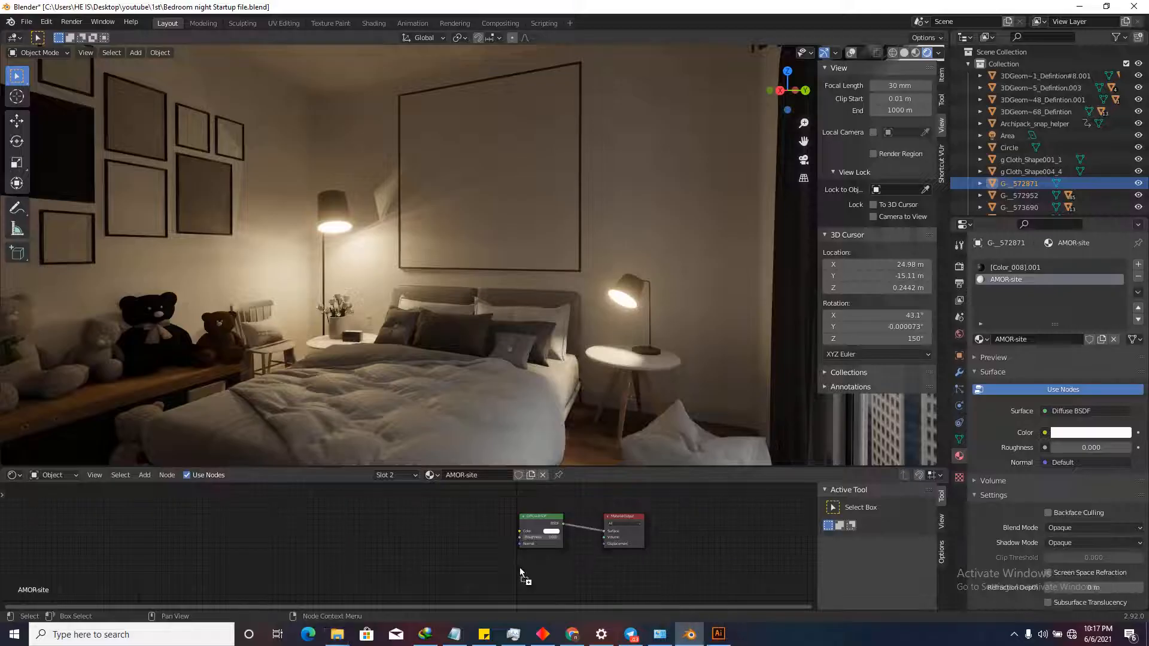
Drop quote 1.jpg as an Image Texture node feeding Diffuse BSDF Color, then restore overlays.
{"action": "left_click_drag", "start_coordinate": [422, 541], "coordinate": [572, 525]}
{"action": "scroll", "coordinate": [454, 527], "scroll_direction": "up", "scroll_amount": 3}
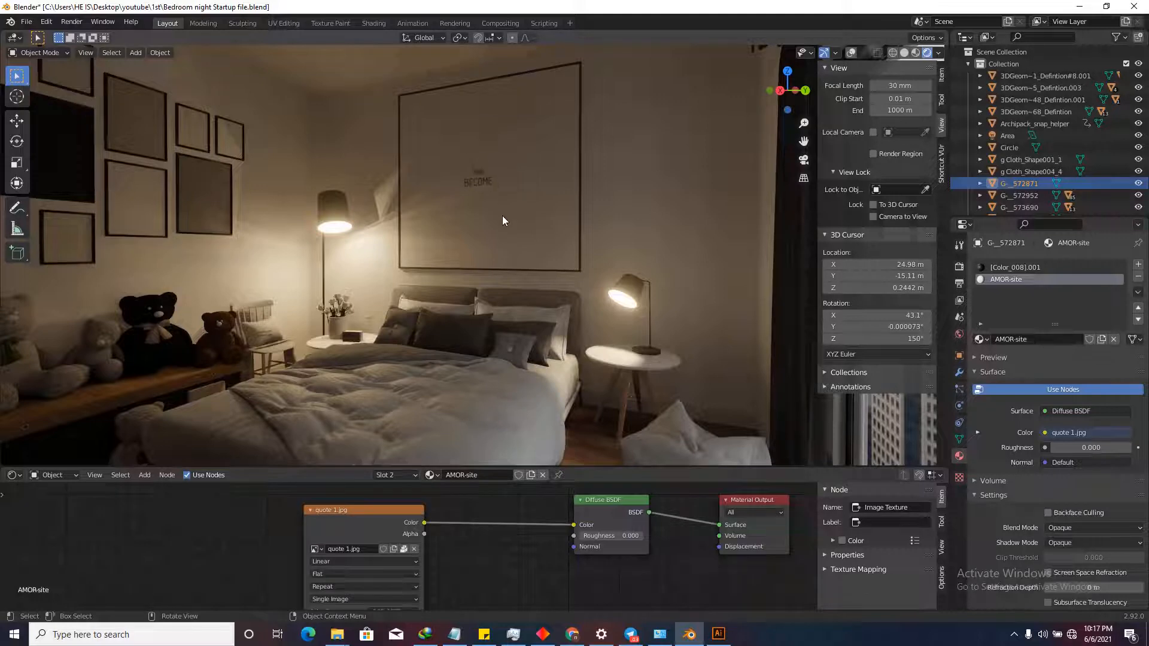
{"action": "scroll", "coordinate": [505, 541], "scroll_direction": "down", "scroll_amount": 2}
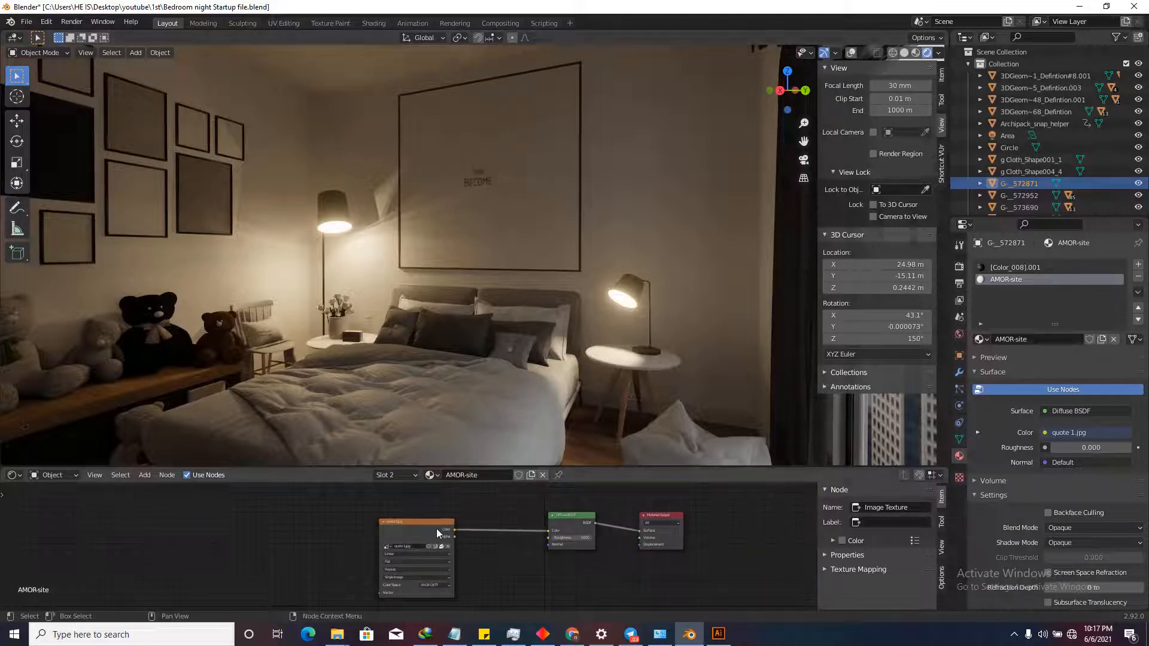
{"action": "left_click", "coordinate": [851, 52]}
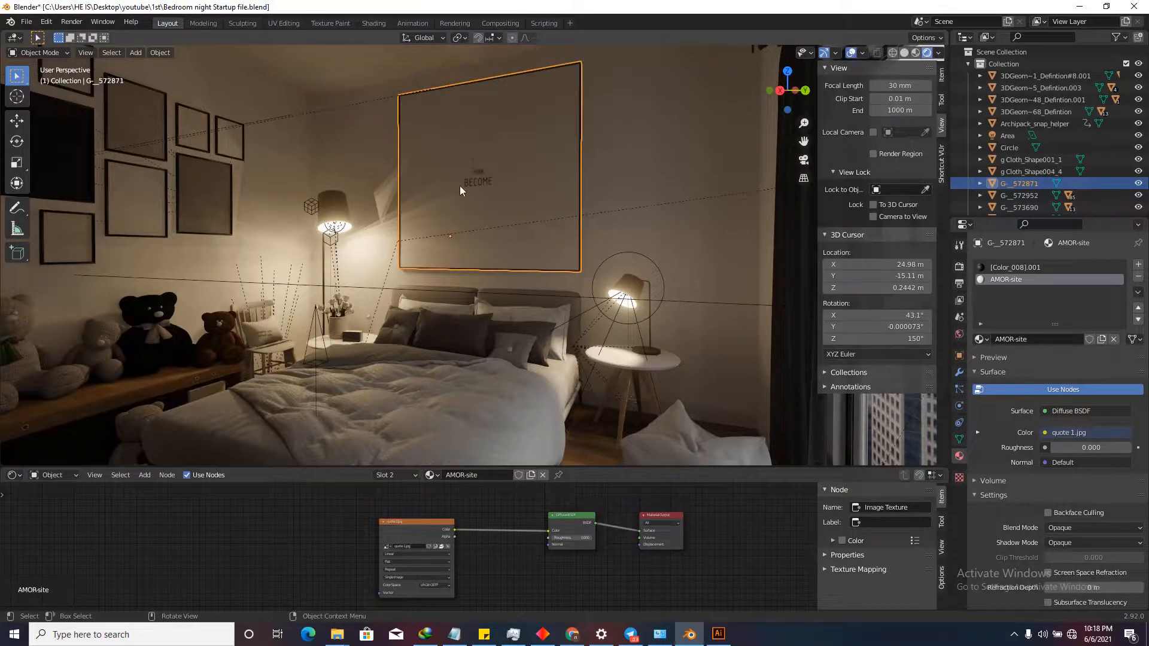
Unwrap the frame's two selected faces in Edit Mode, hide overlays, and split the node area in two.
{"action": "key", "text": "Tab"}
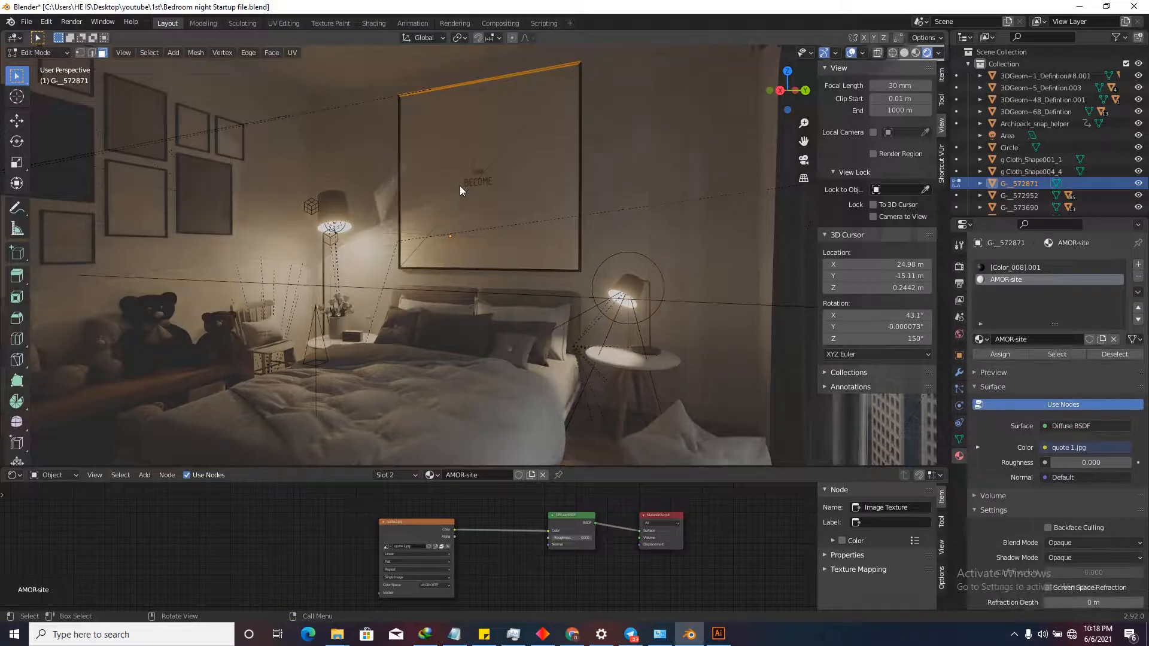
{"action": "left_click", "coordinate": [502, 167]}
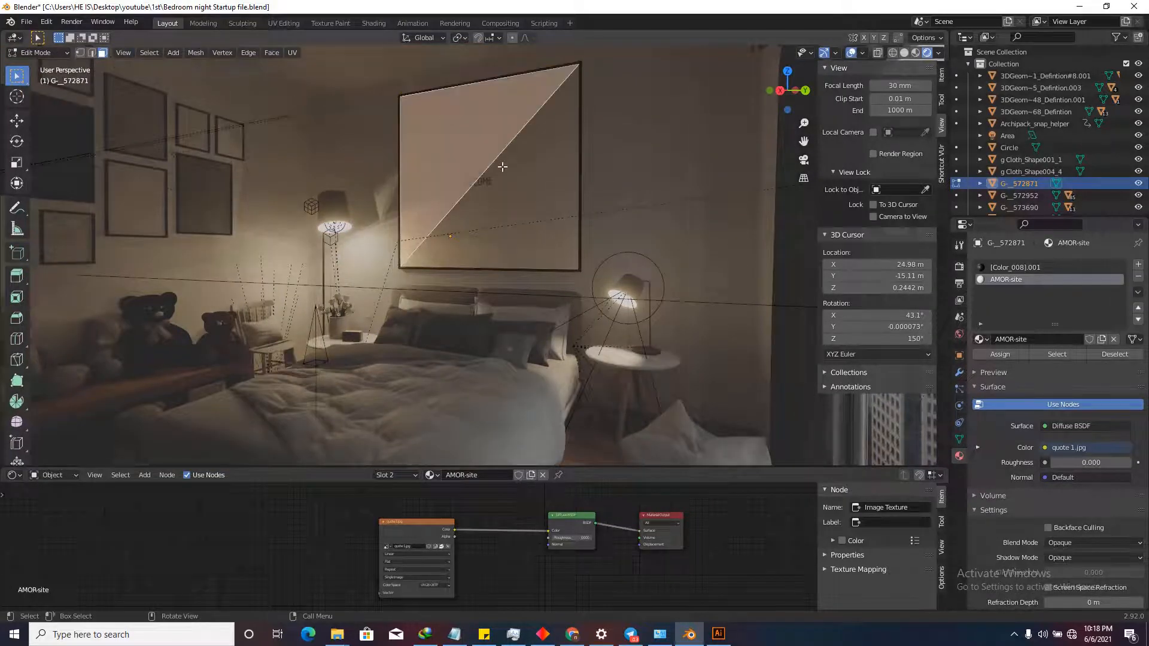
{"action": "left_click", "coordinate": [420, 143]}
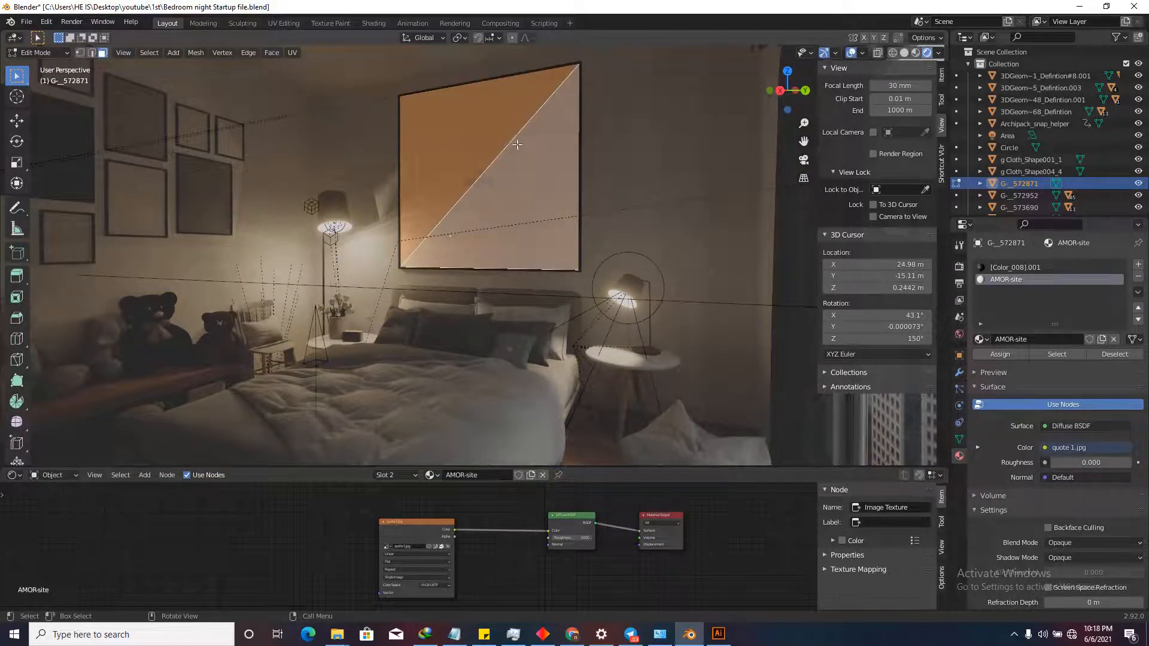
{"action": "key", "text": "u"}
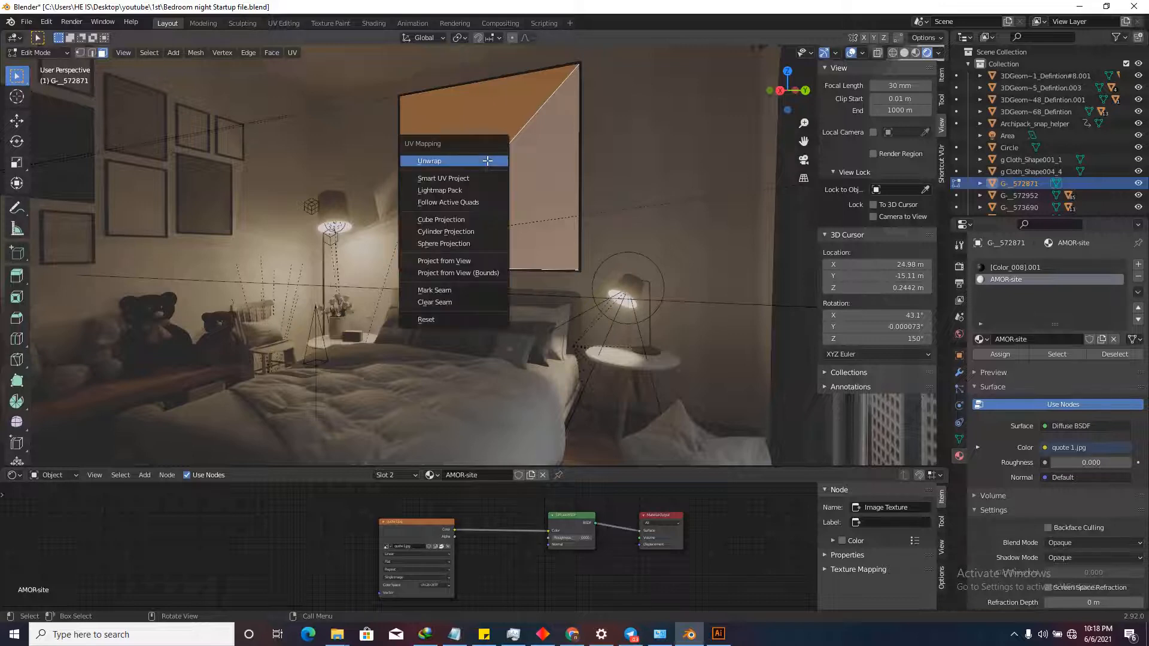
{"action": "left_click", "coordinate": [455, 159]}
{"action": "left_click", "coordinate": [849, 54]}
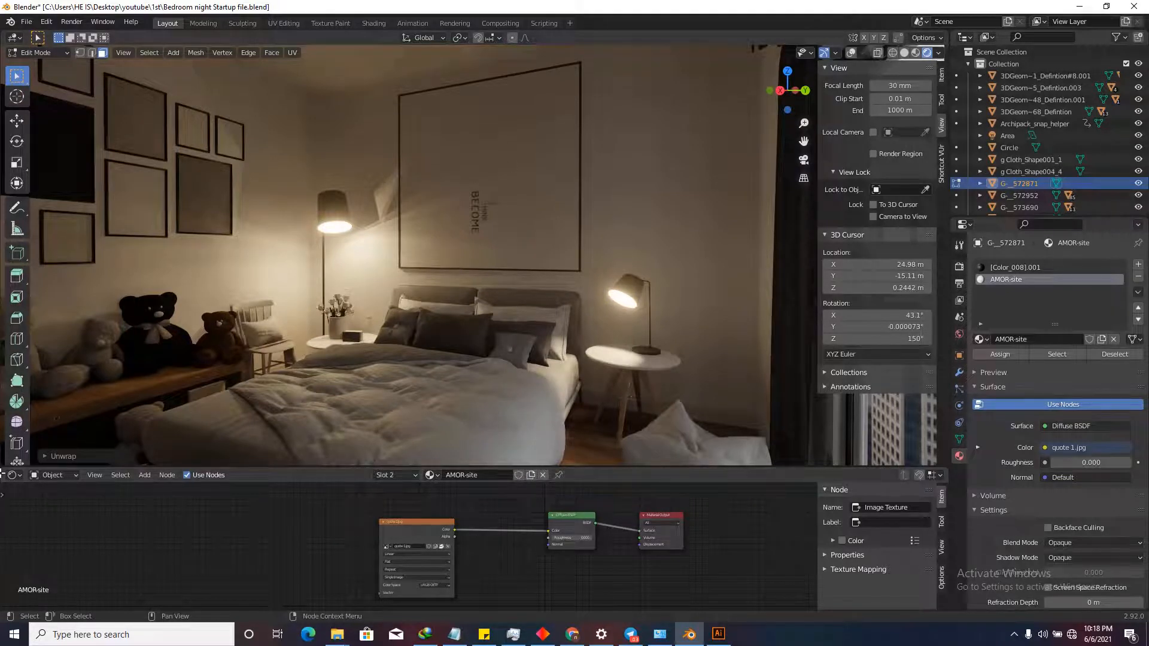
{"action": "left_click_drag", "start_coordinate": [2, 475], "coordinate": [411, 516]}
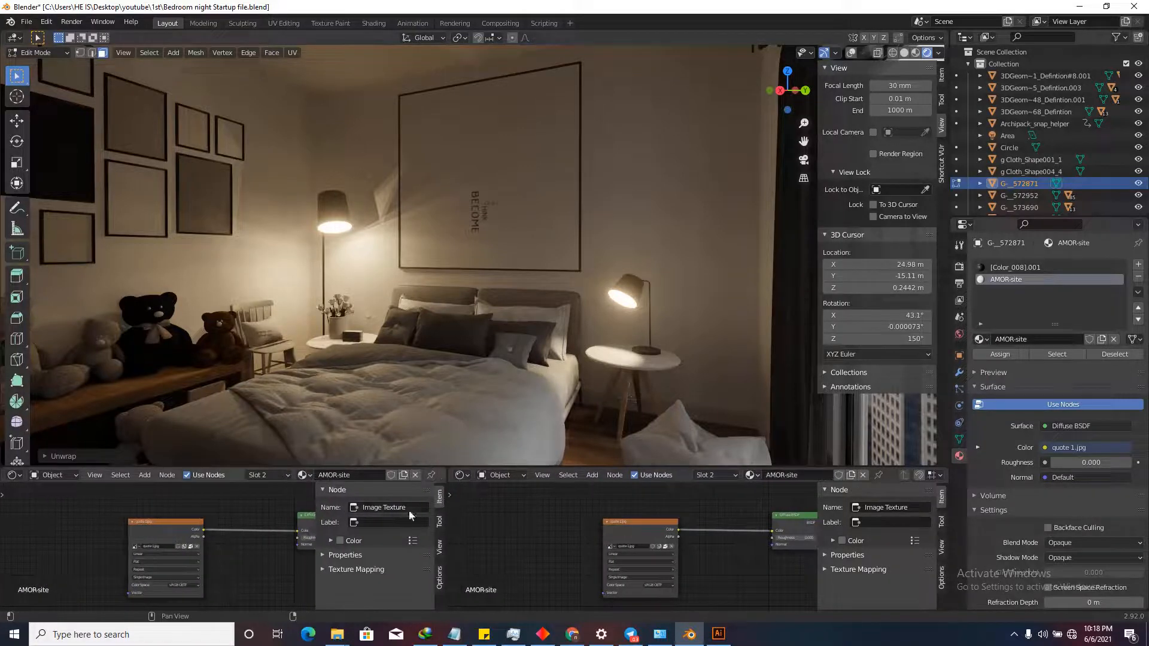
Turn the left half of the split area into a UV Editor.
{"action": "left_click", "coordinate": [14, 476]}
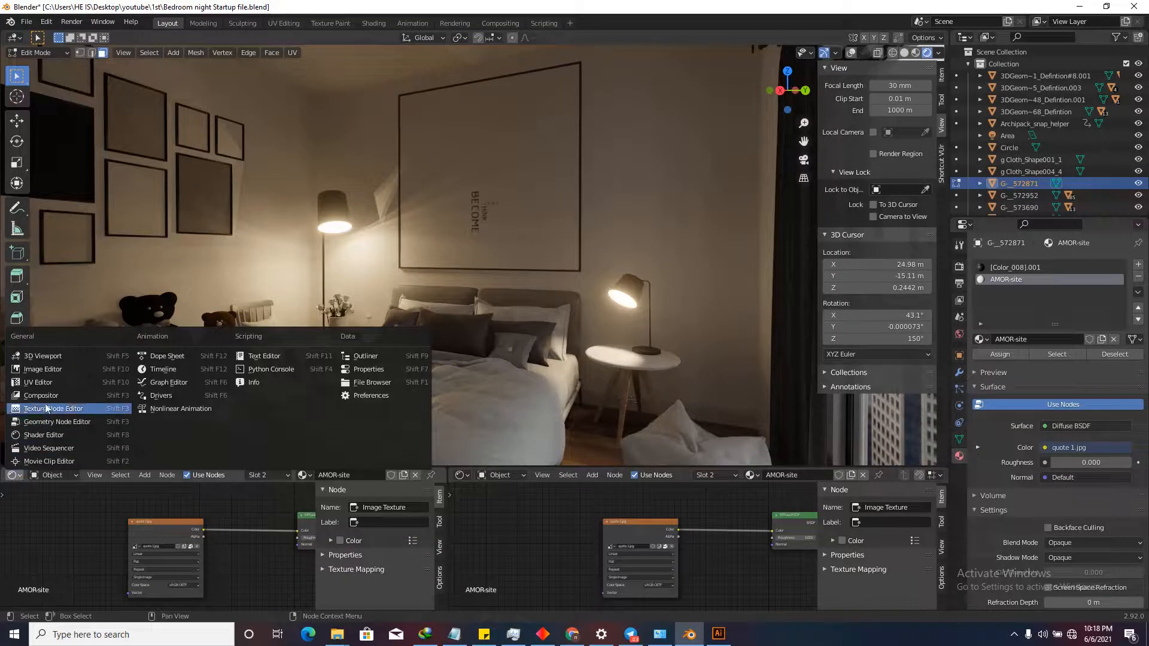
{"action": "left_click", "coordinate": [37, 382]}
{"action": "scroll", "coordinate": [228, 527], "scroll_direction": "down", "scroll_amount": 6}
{"action": "scroll", "coordinate": [231, 528], "scroll_direction": "up", "scroll_amount": 3}
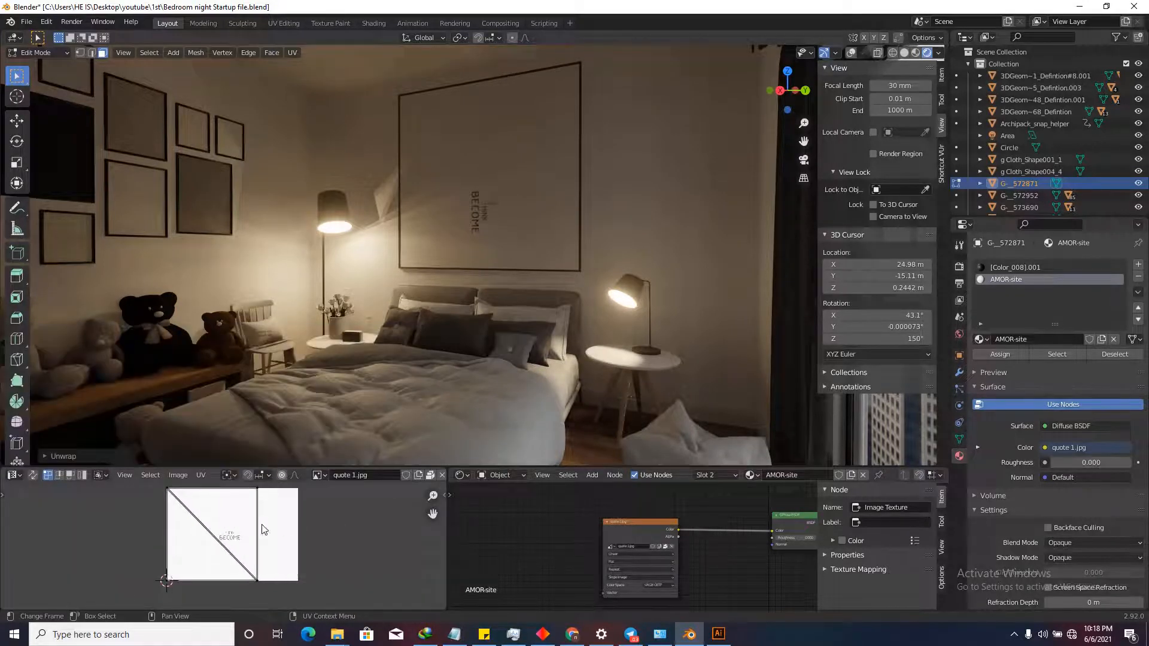
Select all the frame's UVs and rotate them 90°.
{"action": "key", "text": "a"}
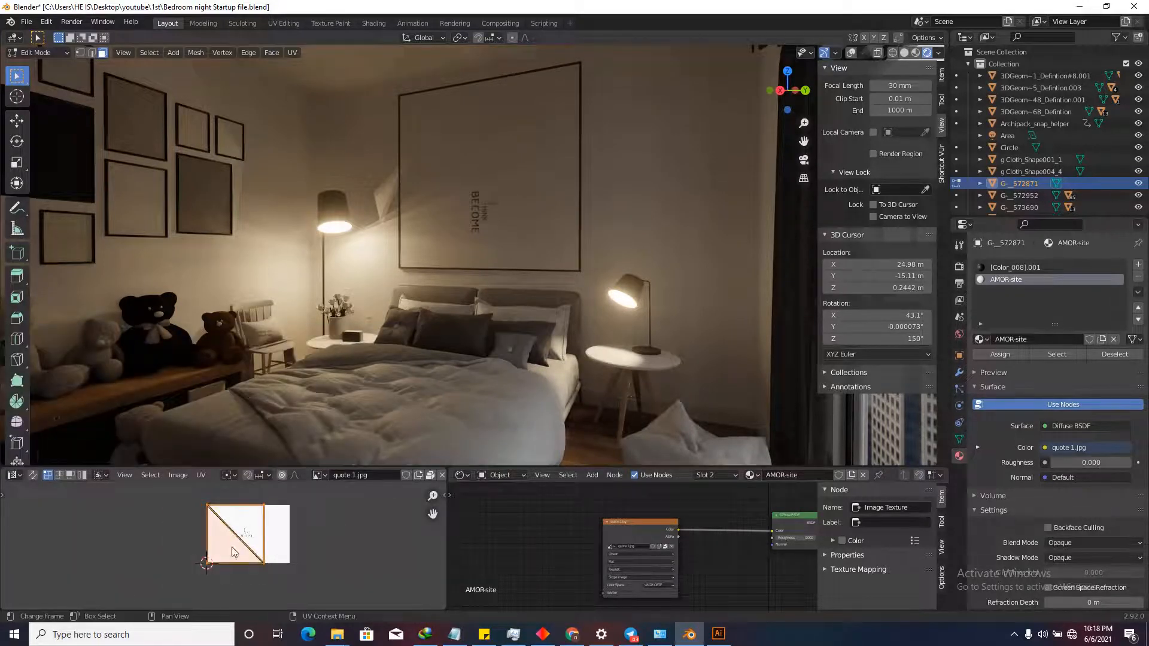
{"action": "scroll", "coordinate": [285, 539], "scroll_direction": "up", "scroll_amount": 2}
{"action": "scroll", "coordinate": [285, 540], "scroll_direction": "up", "scroll_amount": 1}
{"action": "key", "text": "r"}
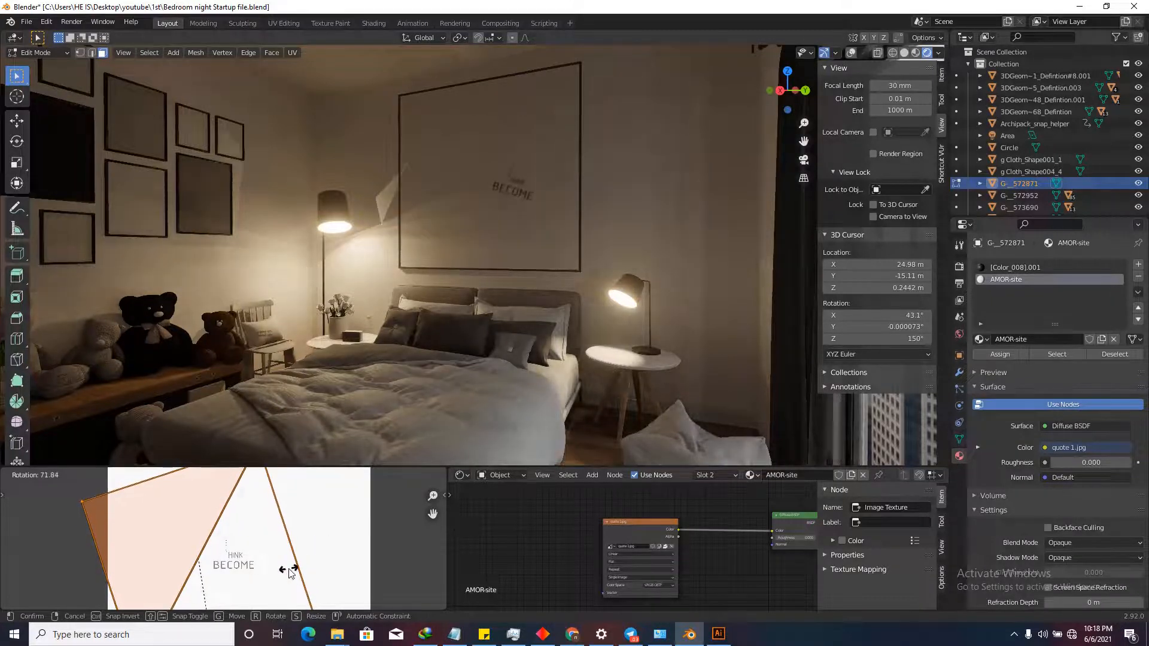
{"action": "type", "text": "90"}
{"action": "key", "text": "Return"}
{"action": "scroll", "coordinate": [310, 554], "scroll_direction": "down", "scroll_amount": 5}
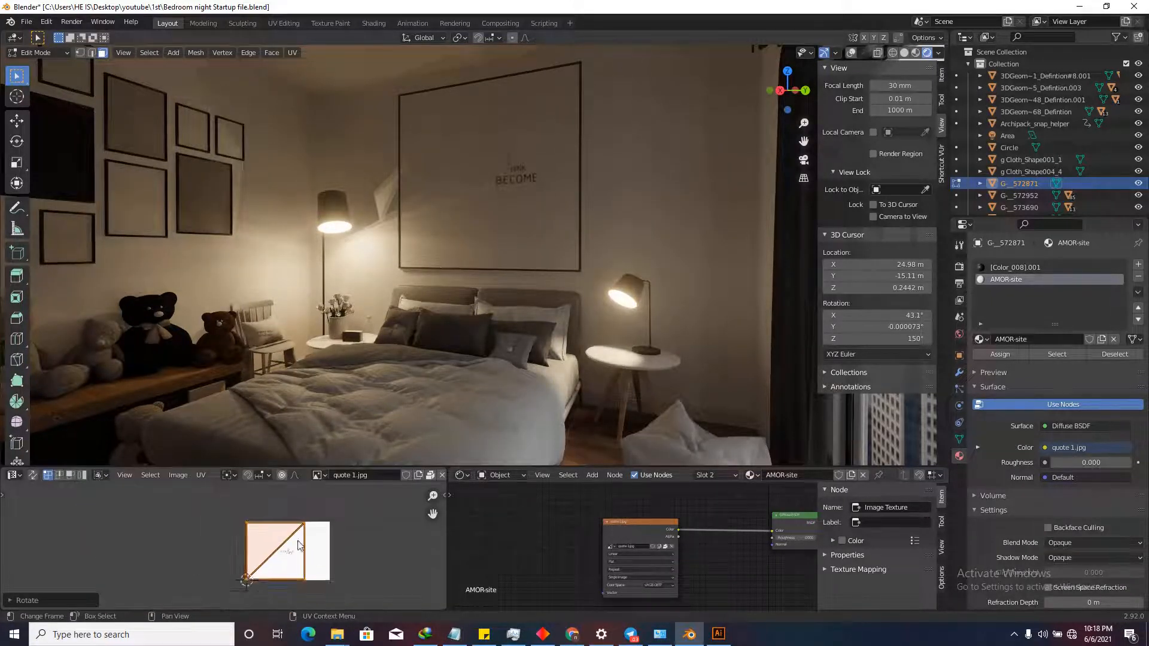
{"action": "scroll", "coordinate": [297, 550], "scroll_direction": "up", "scroll_amount": 4}
{"action": "scroll", "coordinate": [297, 554], "scroll_direction": "down", "scroll_amount": 2}
Move and enlarge the frame's UV square, shifting it upward over the BECOME quote.
{"action": "key", "text": "g"}
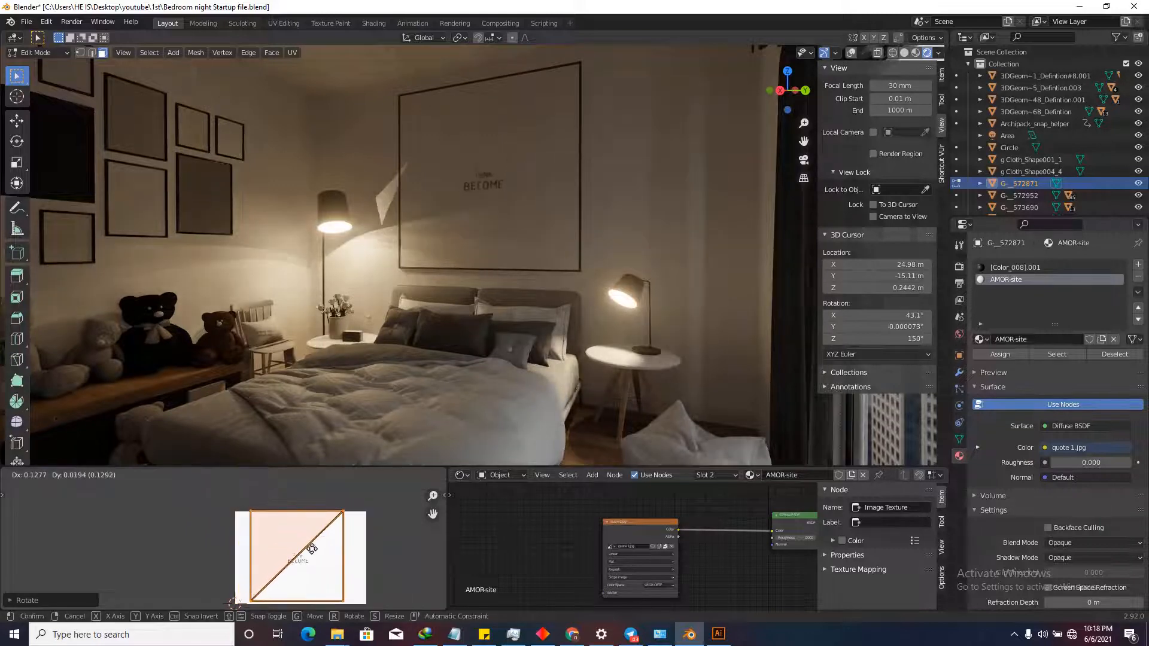
{"action": "left_click", "coordinate": [312, 553]}
{"action": "key", "text": "s"}
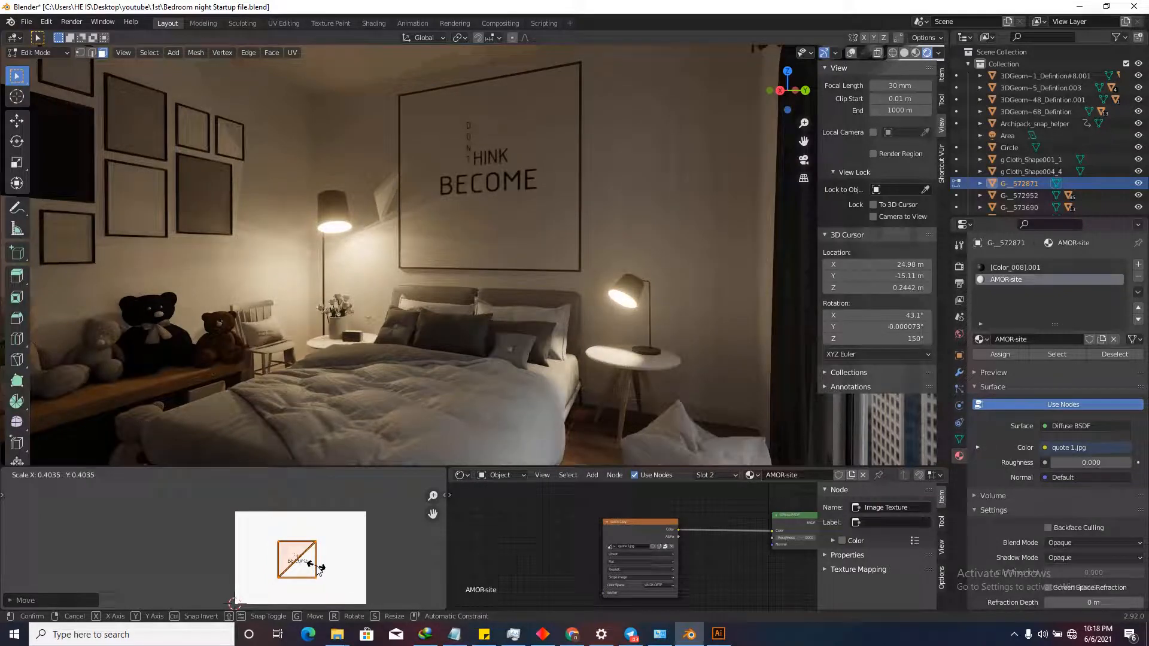
{"action": "left_click", "coordinate": [321, 567]}
{"action": "scroll", "coordinate": [322, 570], "scroll_direction": "up", "scroll_amount": 2}
{"action": "key", "text": "s"}
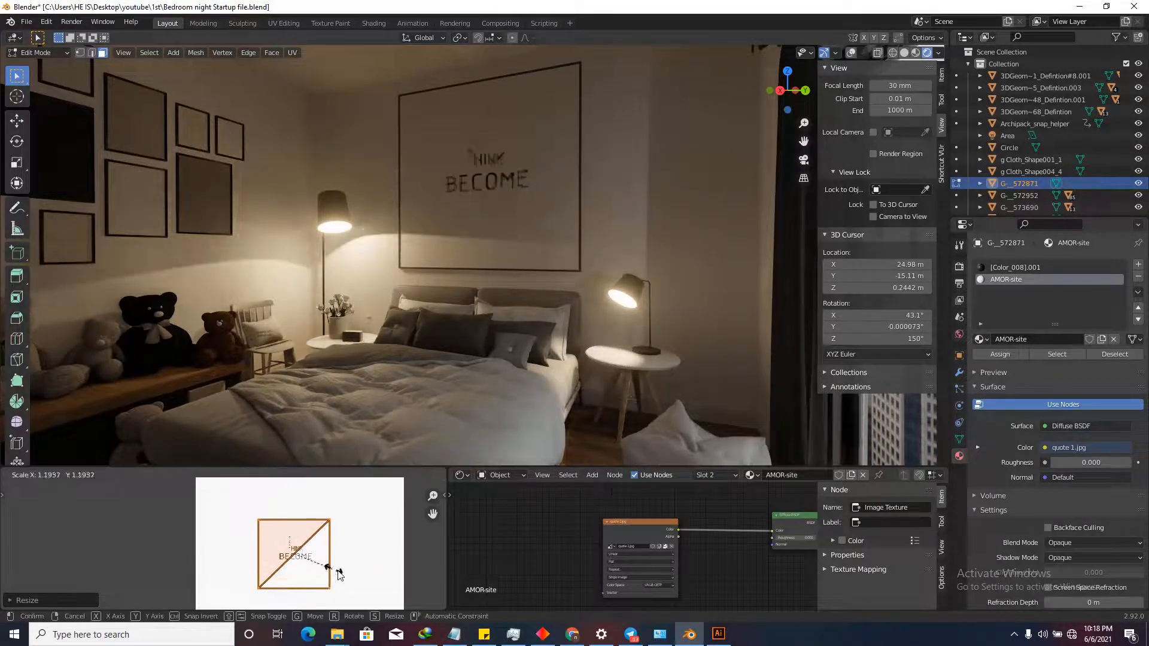
{"action": "scroll", "coordinate": [341, 557], "scroll_direction": "down", "scroll_amount": 3}
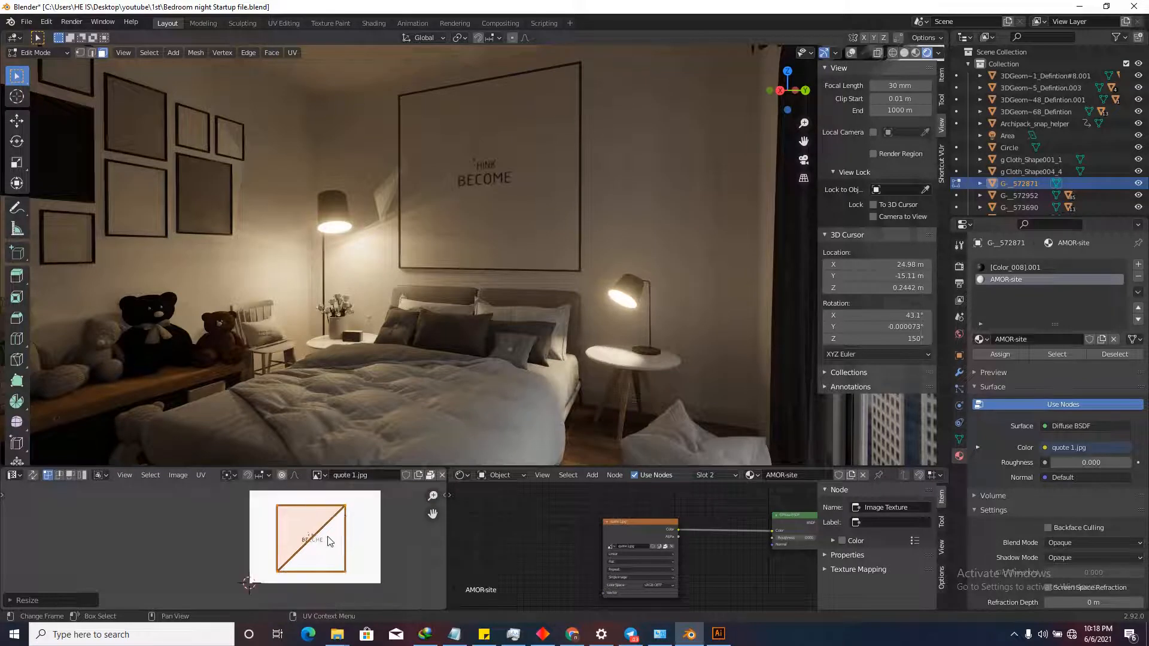
{"action": "scroll", "coordinate": [326, 542], "scroll_direction": "up", "scroll_amount": 3}
{"action": "key", "text": "g"}
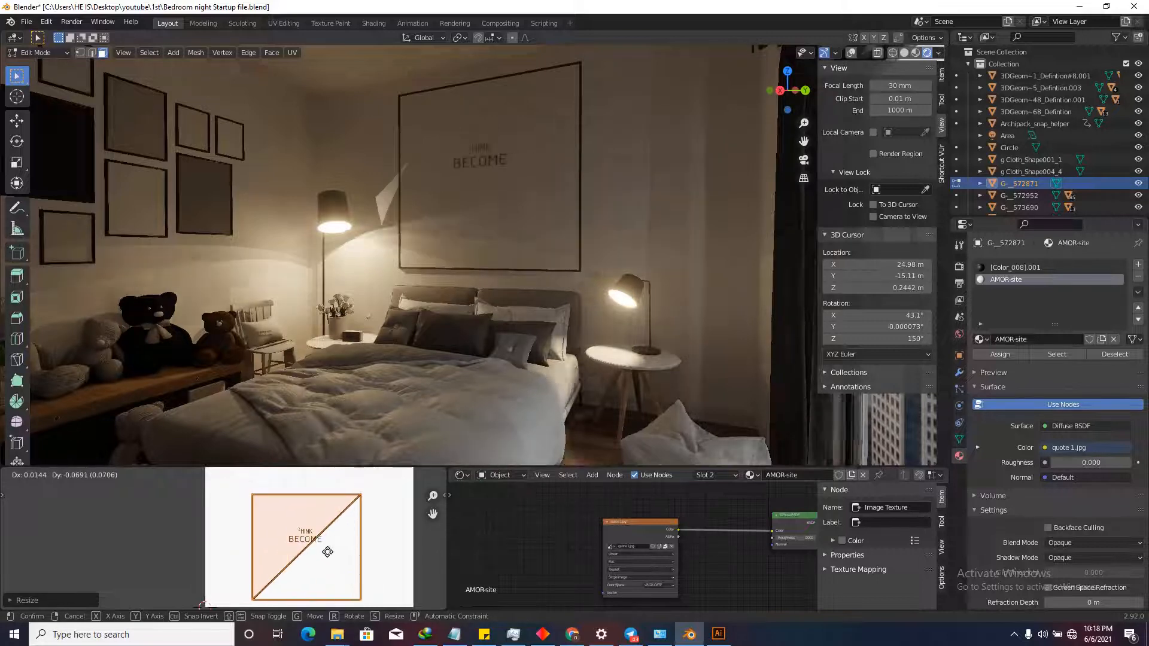
{"action": "left_click", "coordinate": [311, 529]}
{"action": "scroll", "coordinate": [310, 519], "scroll_direction": "down", "scroll_amount": 3}
{"action": "scroll", "coordinate": [310, 518], "scroll_direction": "up", "scroll_amount": 3}
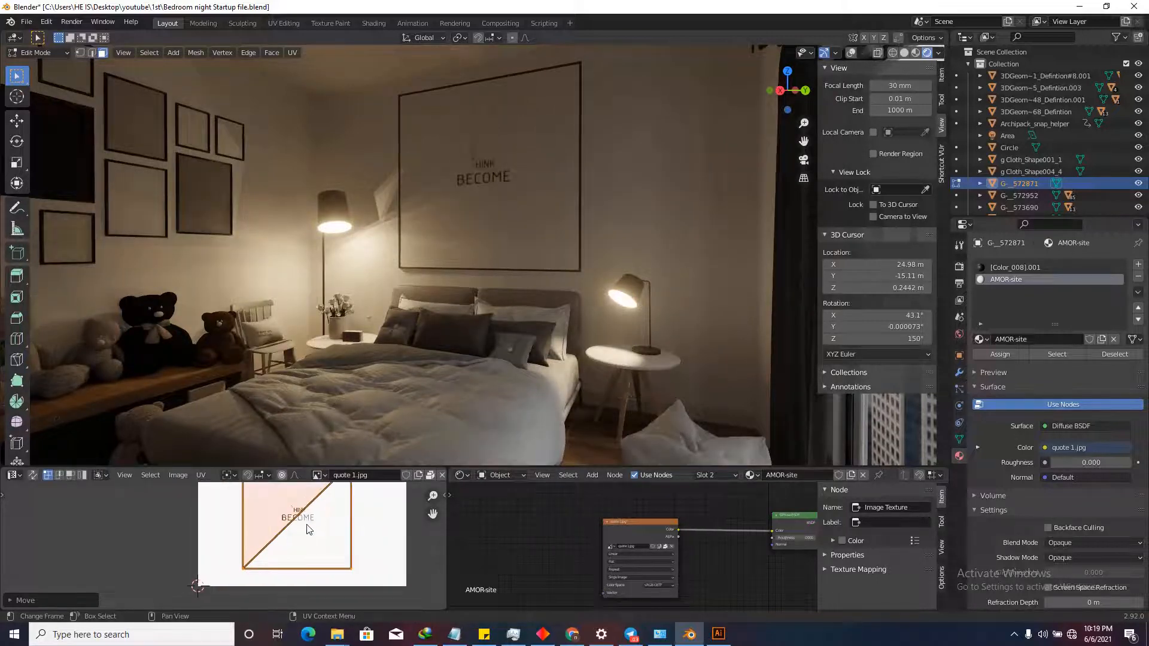
{"action": "scroll", "coordinate": [310, 516], "scroll_direction": "down", "scroll_amount": 2}
{"action": "scroll", "coordinate": [308, 514], "scroll_direction": "up", "scroll_amount": 2}
Refine the UV size and position so the quote fills the frame, then show overlays and exit Edit Mode.
{"action": "key", "text": "g"}
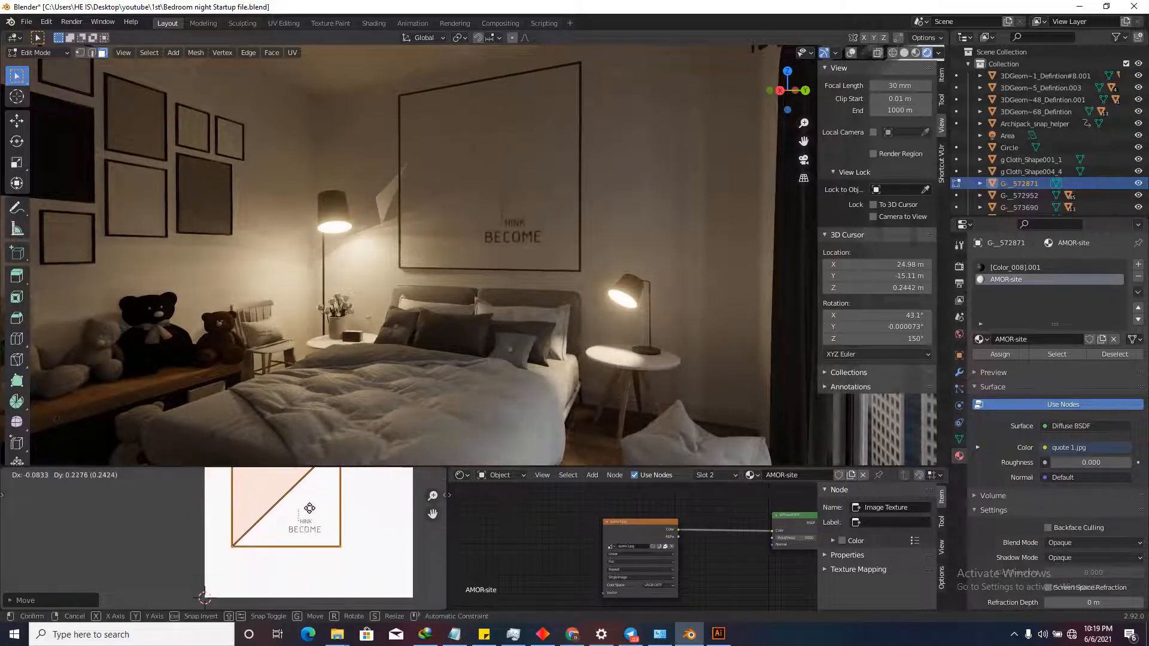
{"action": "left_click", "coordinate": [309, 508]}
{"action": "scroll", "coordinate": [323, 526], "scroll_direction": "down", "scroll_amount": 3}
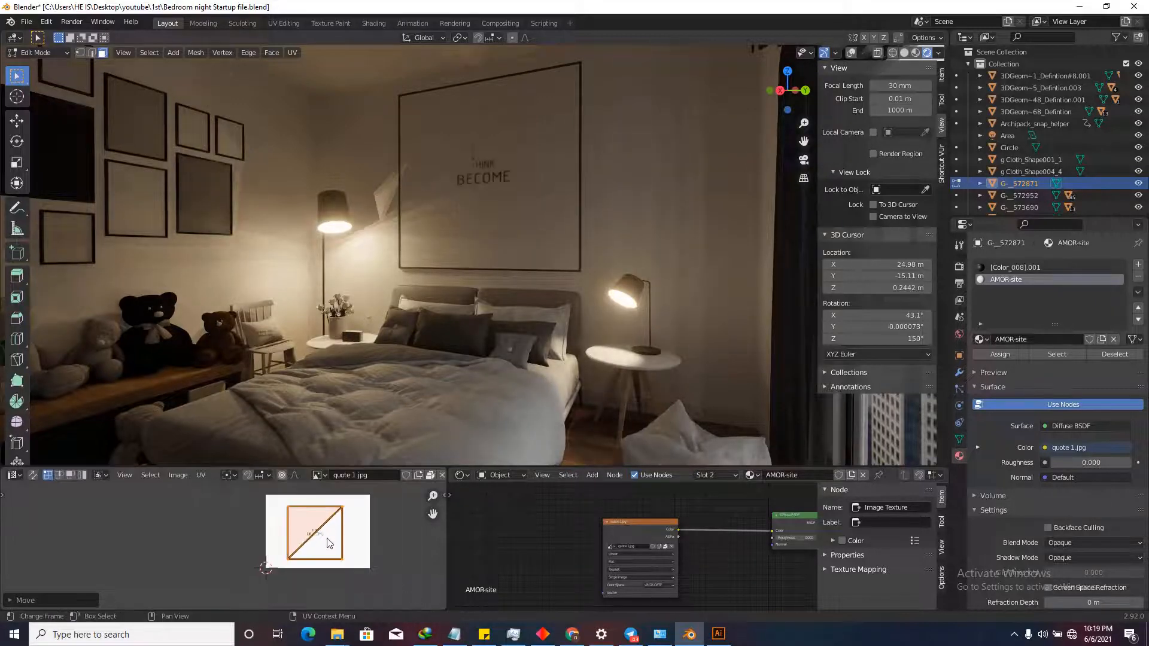
{"action": "key", "text": "s"}
{"action": "left_click", "coordinate": [370, 549]}
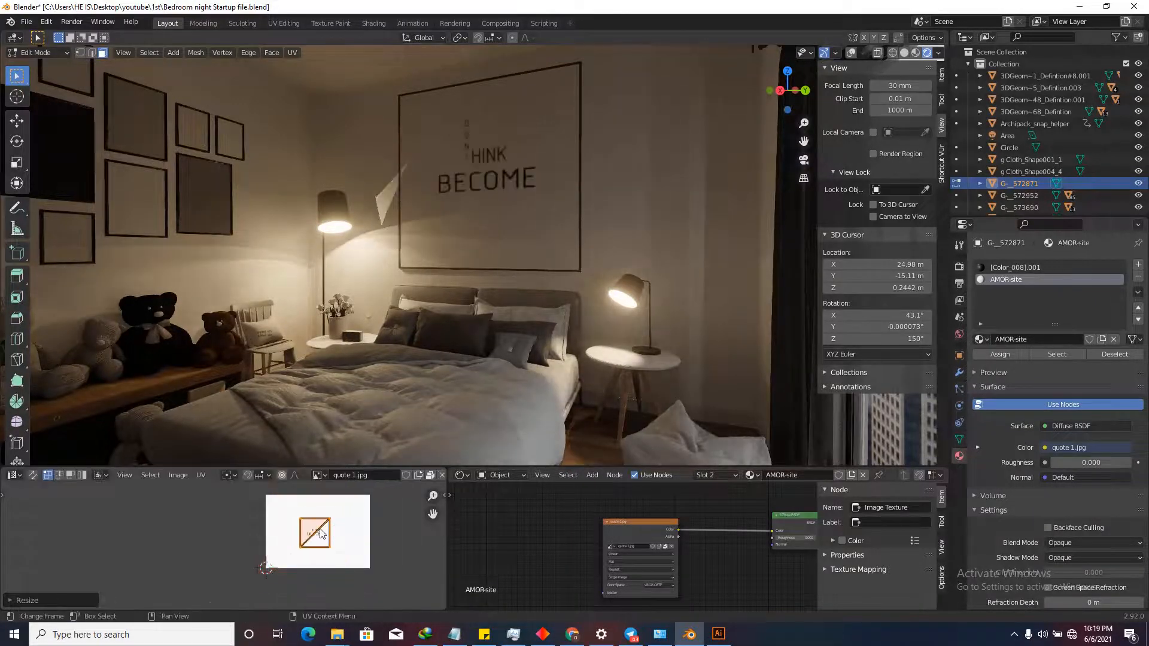
{"action": "scroll", "coordinate": [370, 549], "scroll_direction": "up", "scroll_amount": 2}
{"action": "key", "text": "s"}
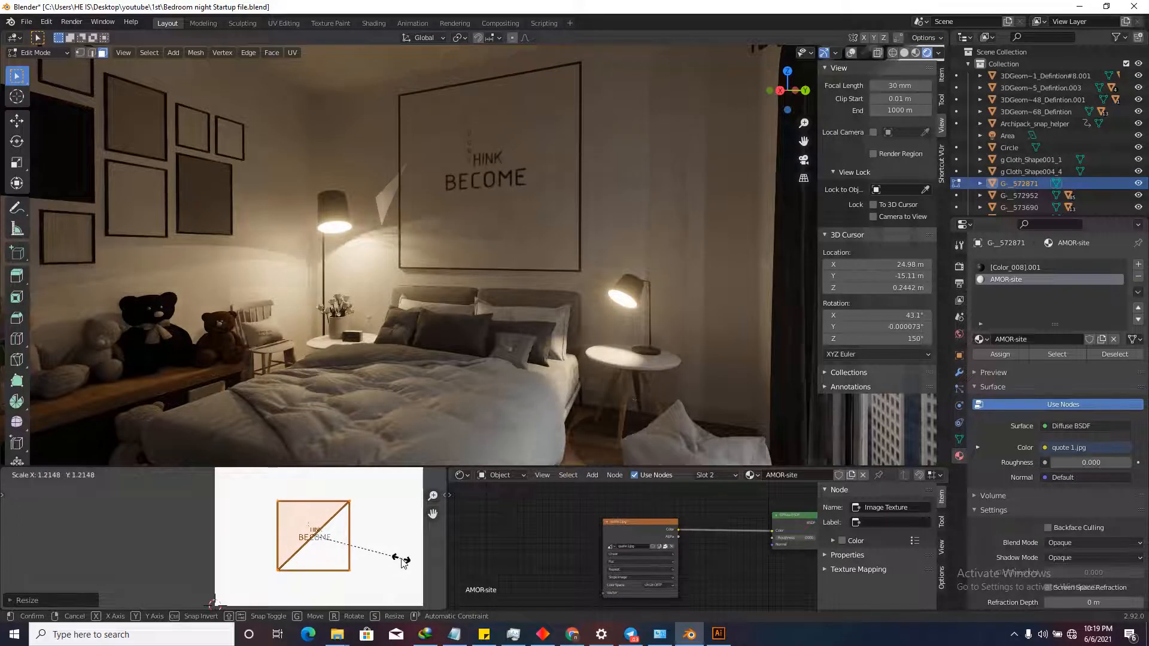
{"action": "left_click", "coordinate": [407, 553]}
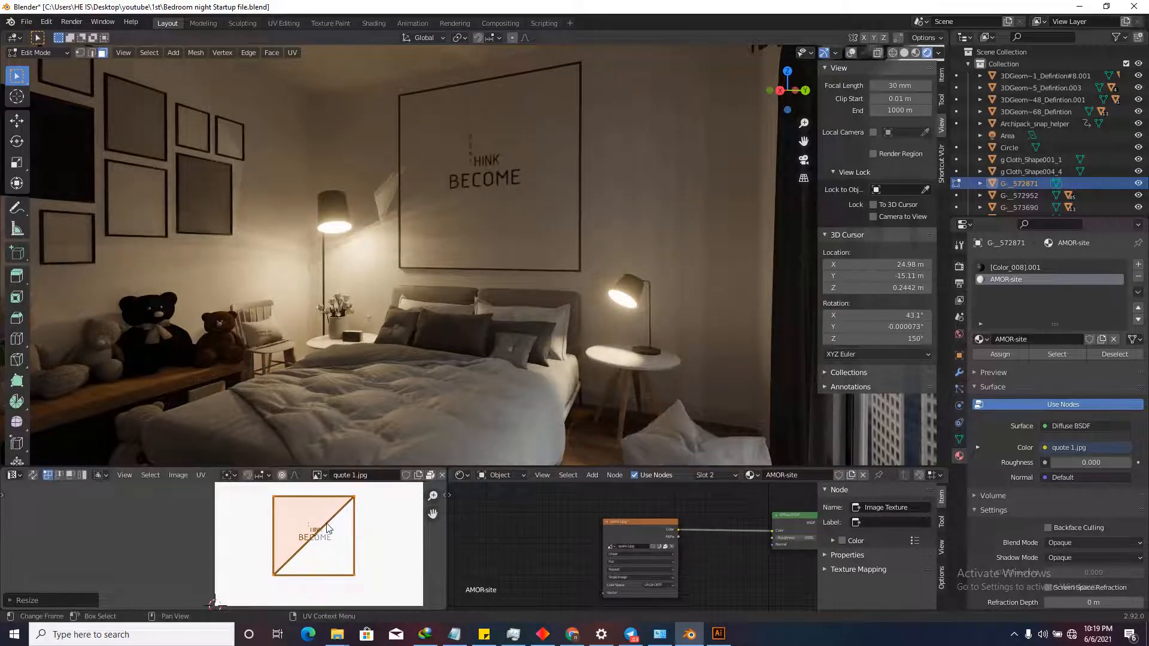
{"action": "key", "text": "g"}
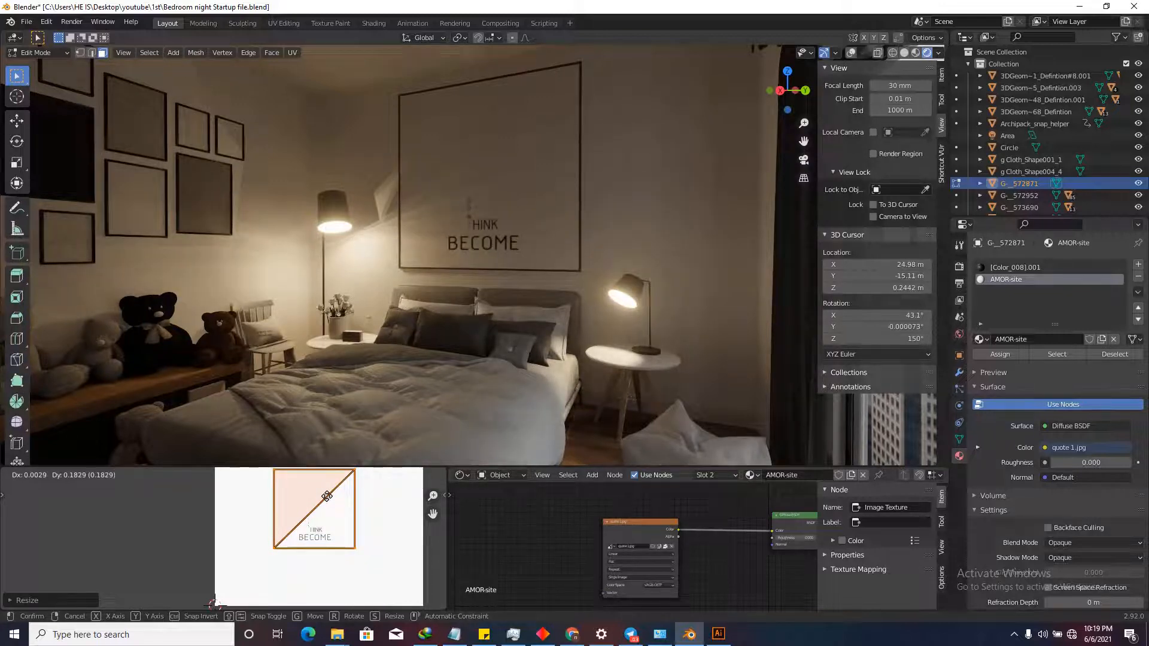
{"action": "left_click", "coordinate": [326, 496]}
{"action": "scroll", "coordinate": [347, 538], "scroll_direction": "down", "scroll_amount": 4}
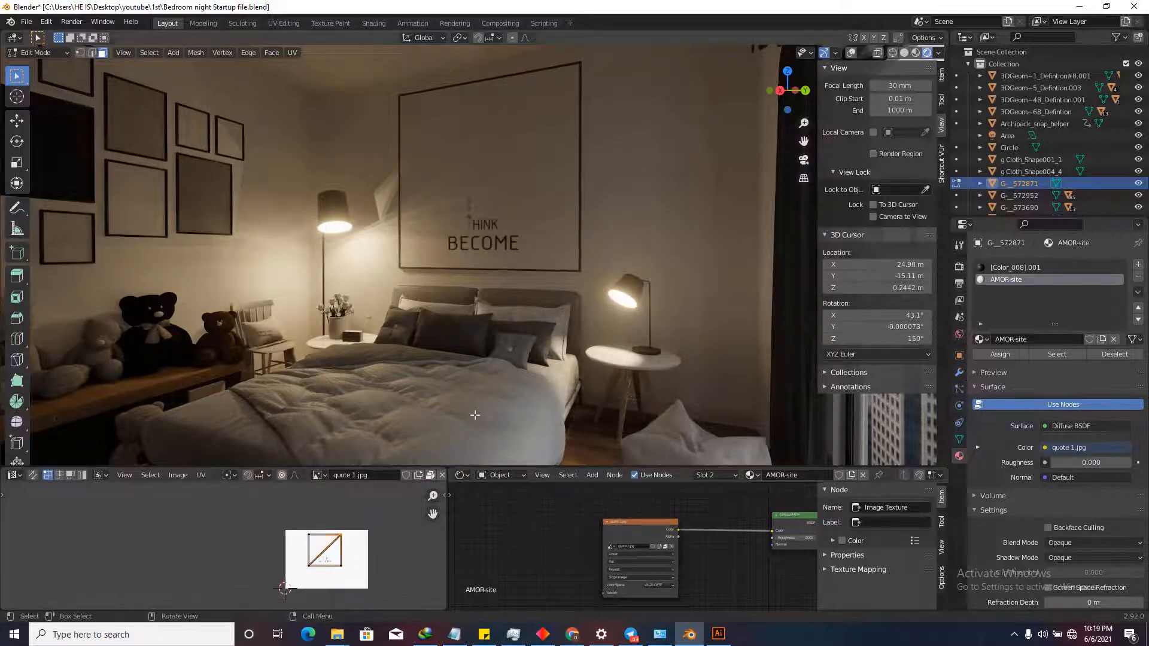
{"action": "left_click", "coordinate": [851, 52]}
{"action": "key", "text": "Tab"}
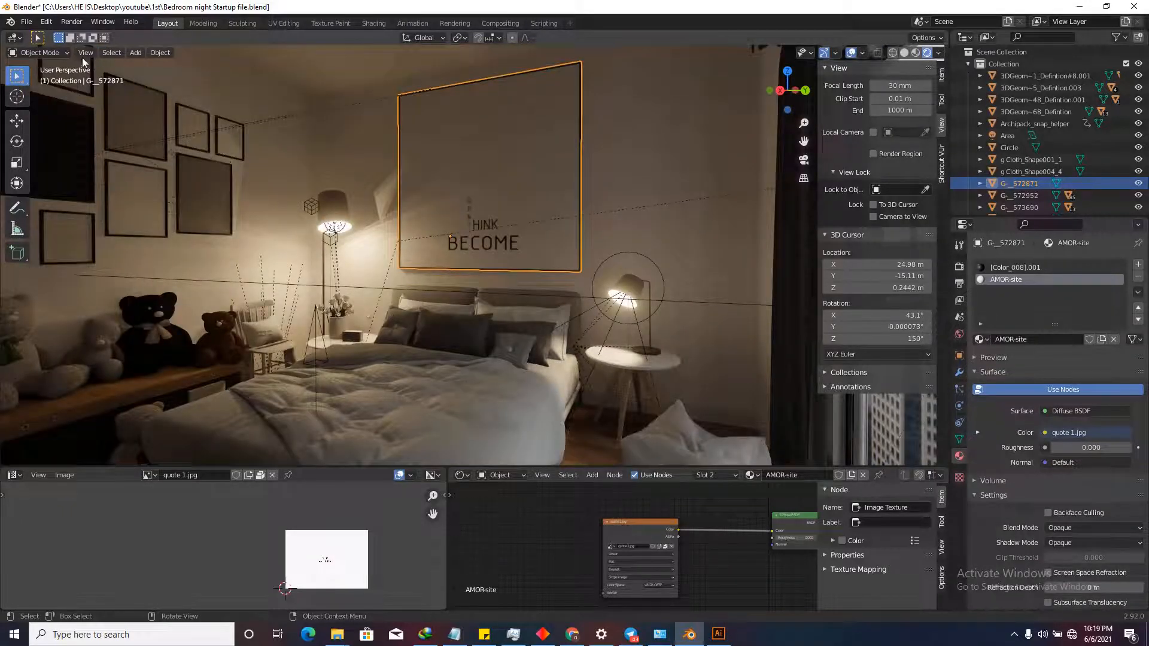
Switch the frame to Edit Mode and back to Object Mode via the mode menu.
{"action": "left_click", "coordinate": [42, 53]}
{"action": "left_click", "coordinate": [38, 79]}
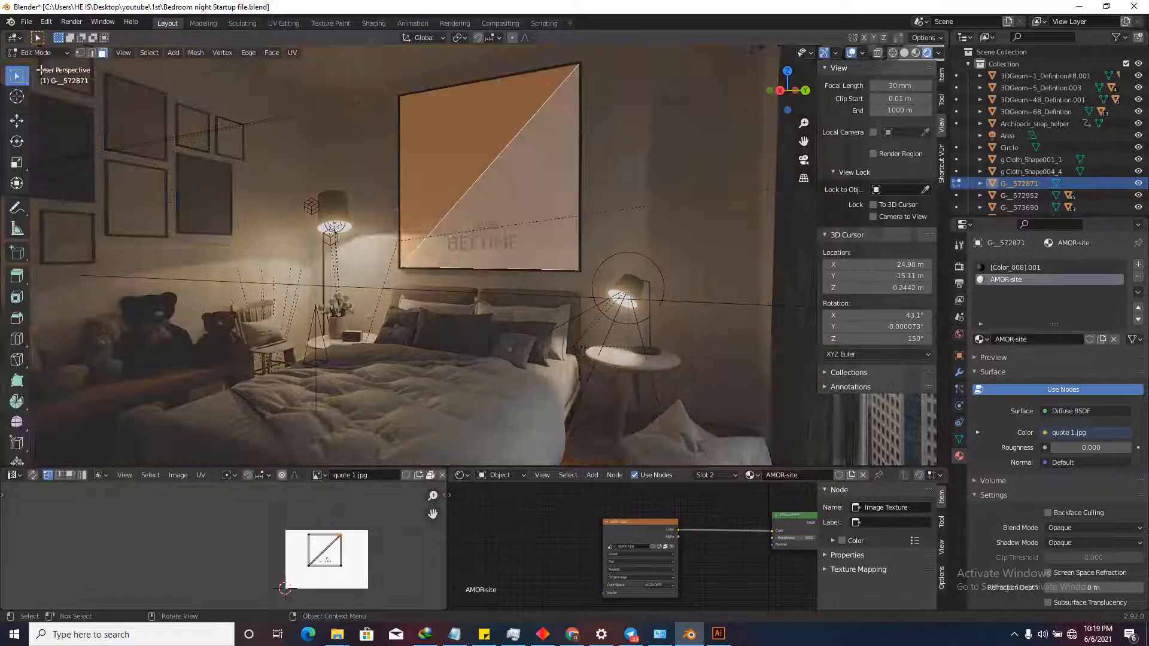
{"action": "left_click", "coordinate": [39, 52]}
{"action": "left_click", "coordinate": [42, 67]}
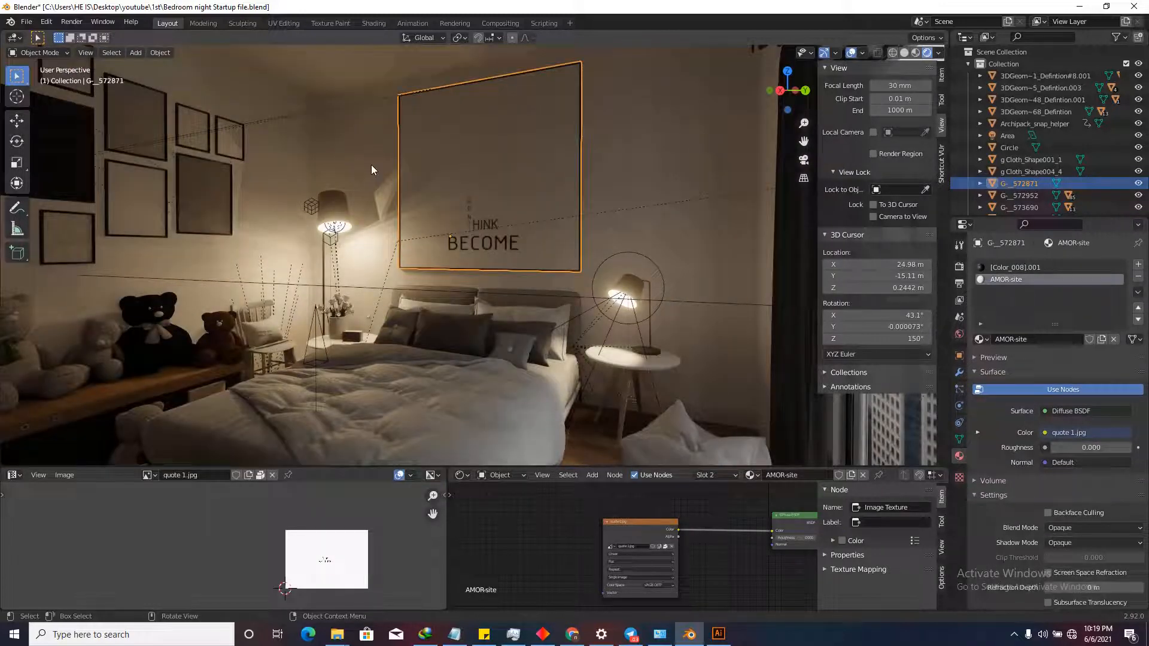
Save the bedroom file, hide overlays, and enlarge the 3D viewport.
{"action": "key", "text": "ctrl+s"}
{"action": "left_click", "coordinate": [850, 52]}
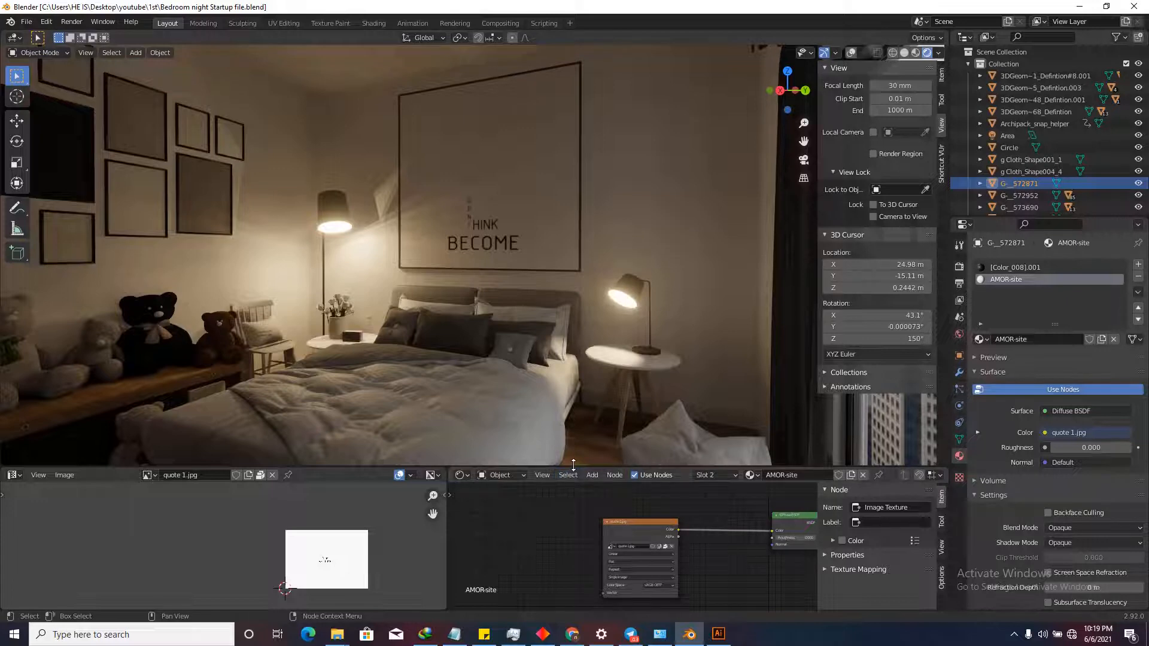
{"action": "left_click_drag", "start_coordinate": [573, 465], "coordinate": [573, 532]}
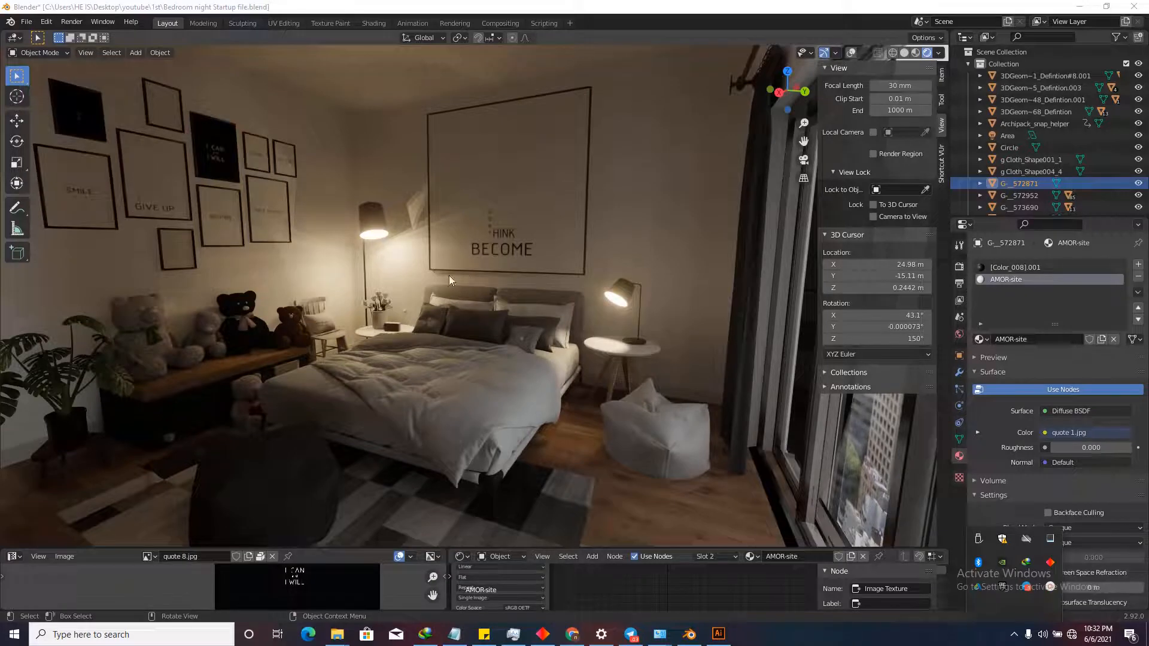
Narrow the quote frame along Y and shift it sideways along Y.
{"action": "left_click", "coordinate": [484, 219]}
{"action": "left_click", "coordinate": [851, 53]}
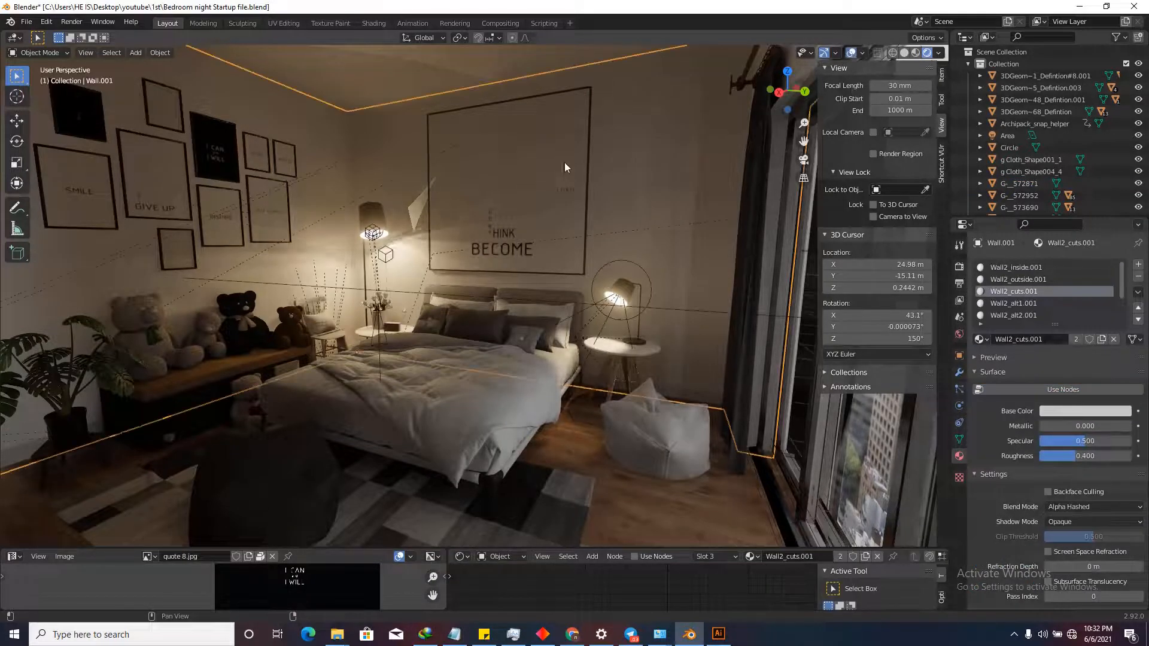
{"action": "left_click", "coordinate": [482, 212]}
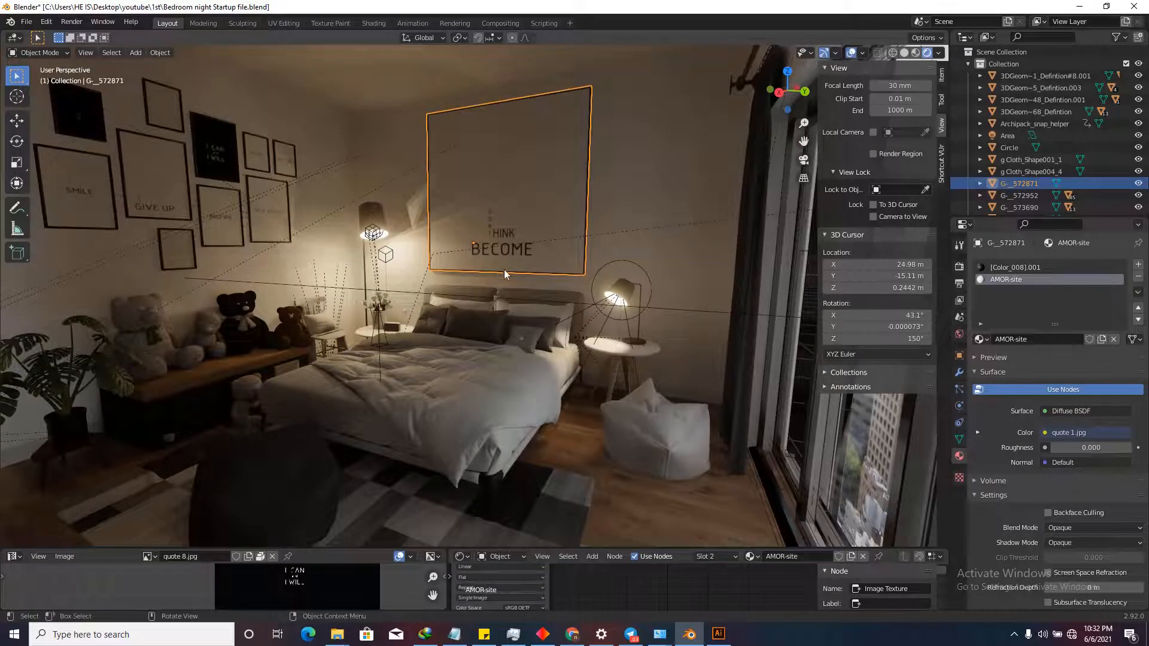
{"action": "key", "text": "s"}
{"action": "key", "text": "y"}
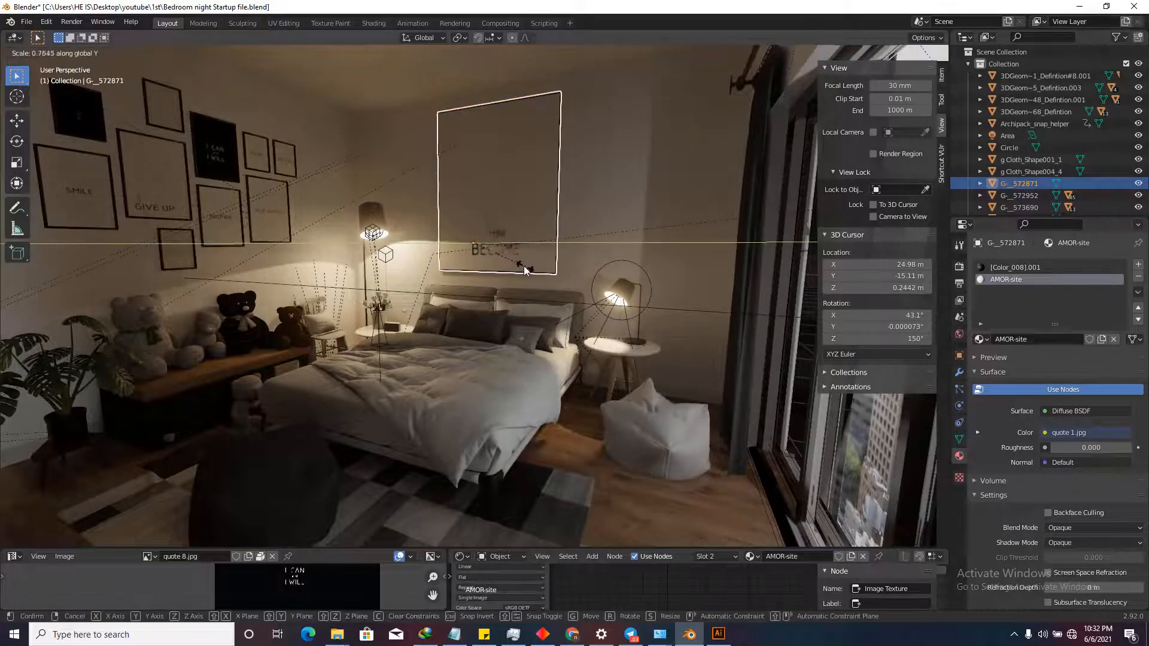
{"action": "left_click", "coordinate": [469, 250]}
{"action": "key", "text": "g"}
{"action": "key", "text": "y"}
{"action": "left_click", "coordinate": [449, 245]}
{"action": "key", "text": "s"}
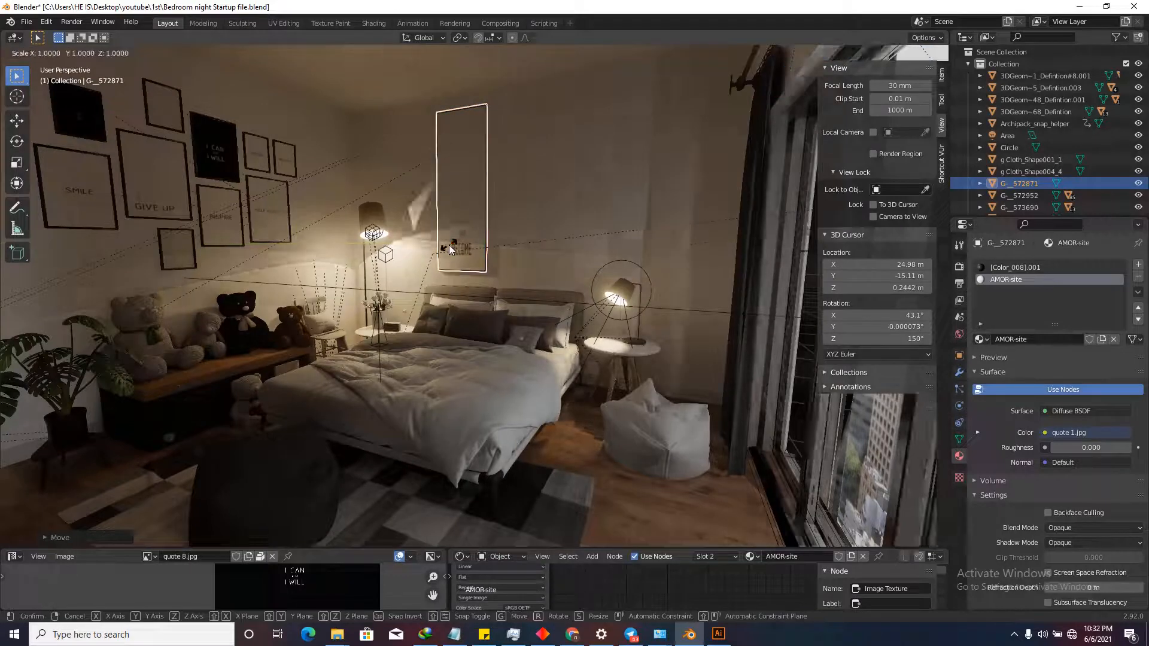
{"action": "key", "text": "y"}
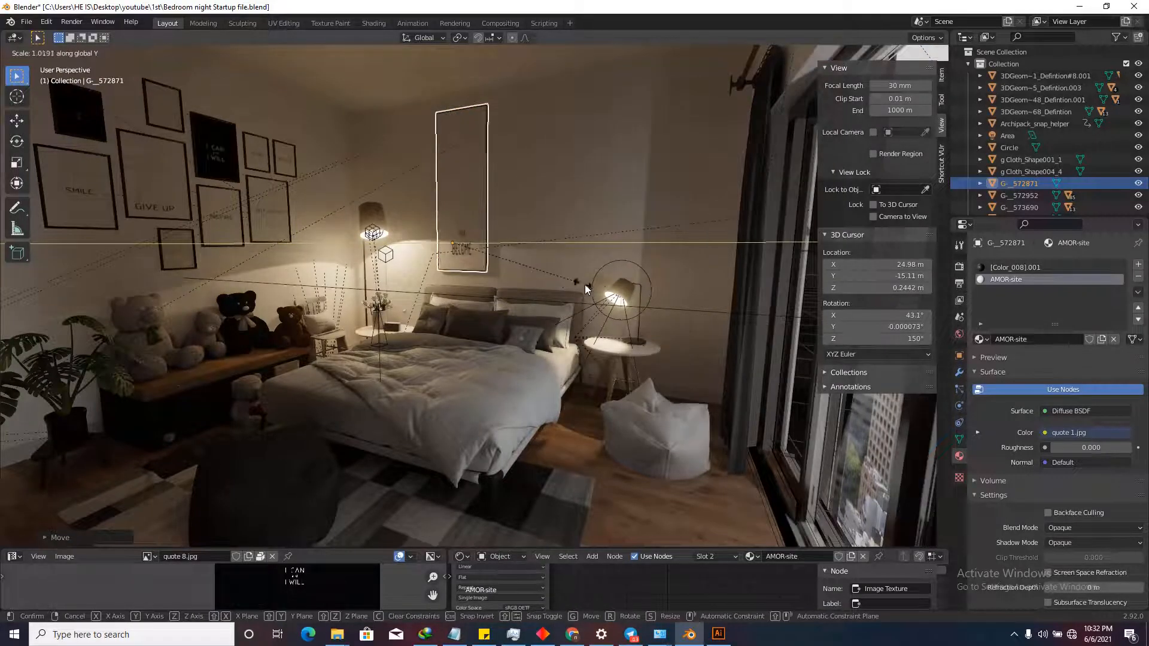
{"action": "left_click", "coordinate": [777, 363]}
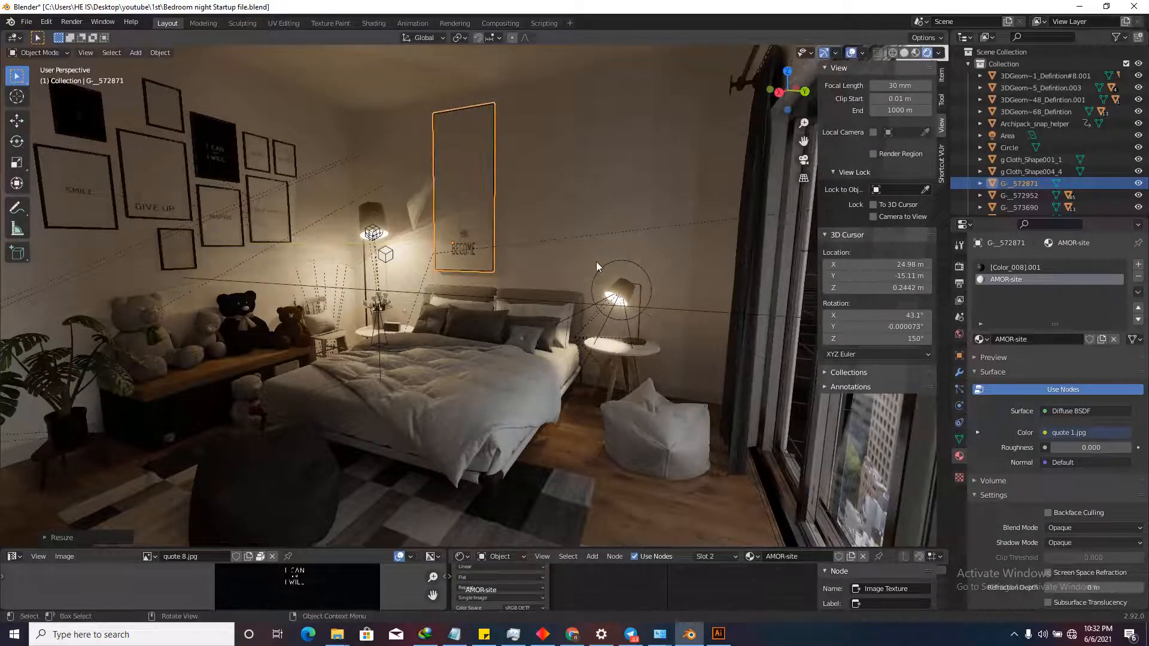
Make linked copies of the frame, slide one beside the original along Y, and select both.
{"action": "key", "text": "alt+d"}
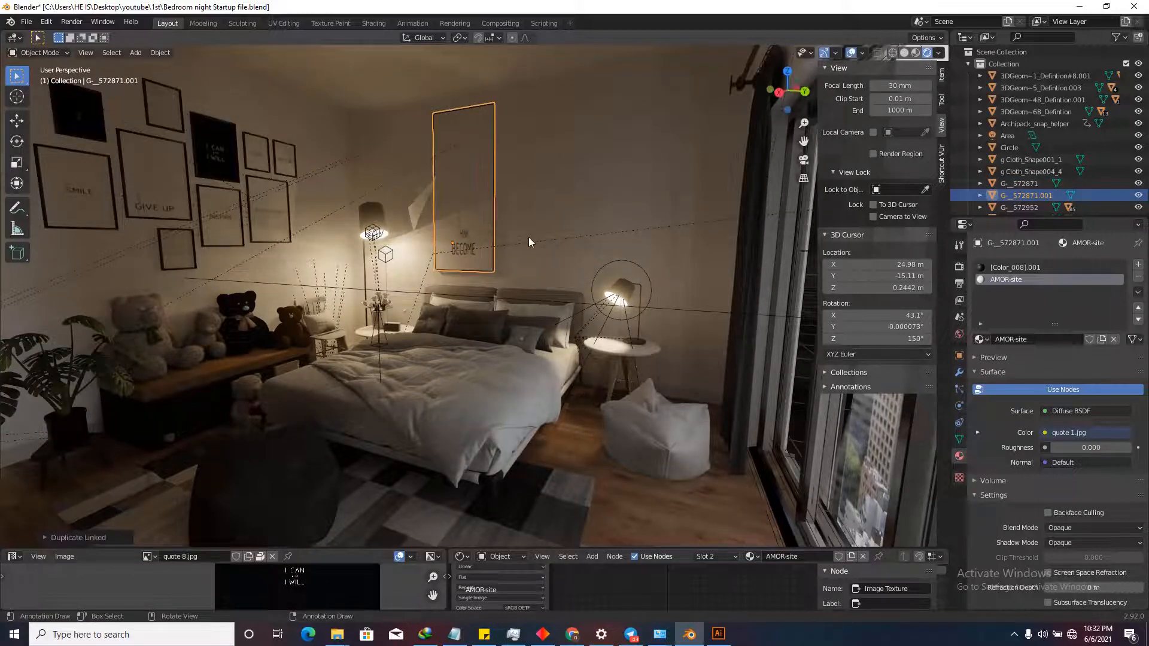
{"action": "key", "text": "alt+d"}
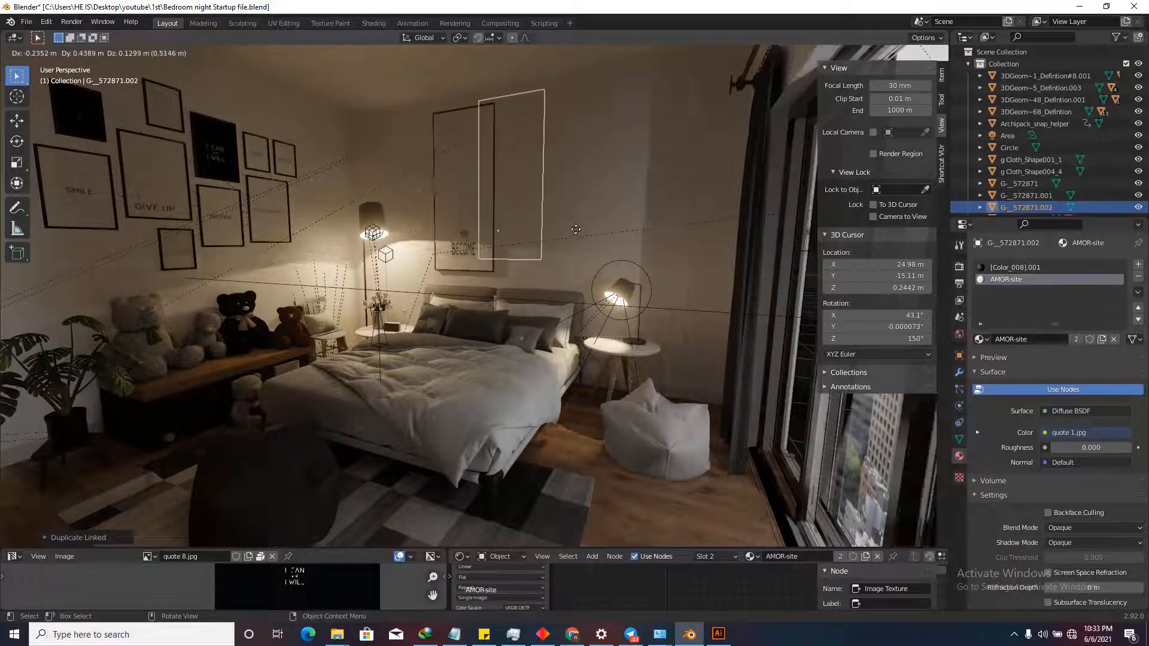
{"action": "key", "text": "y"}
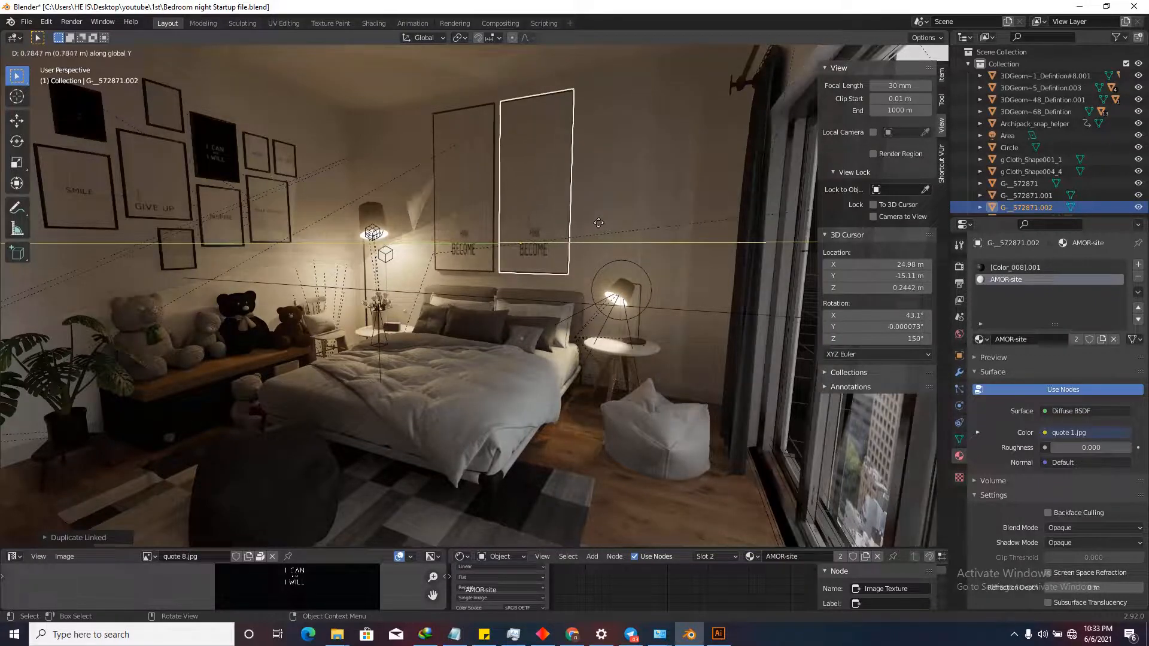
{"action": "left_click", "coordinate": [598, 223]}
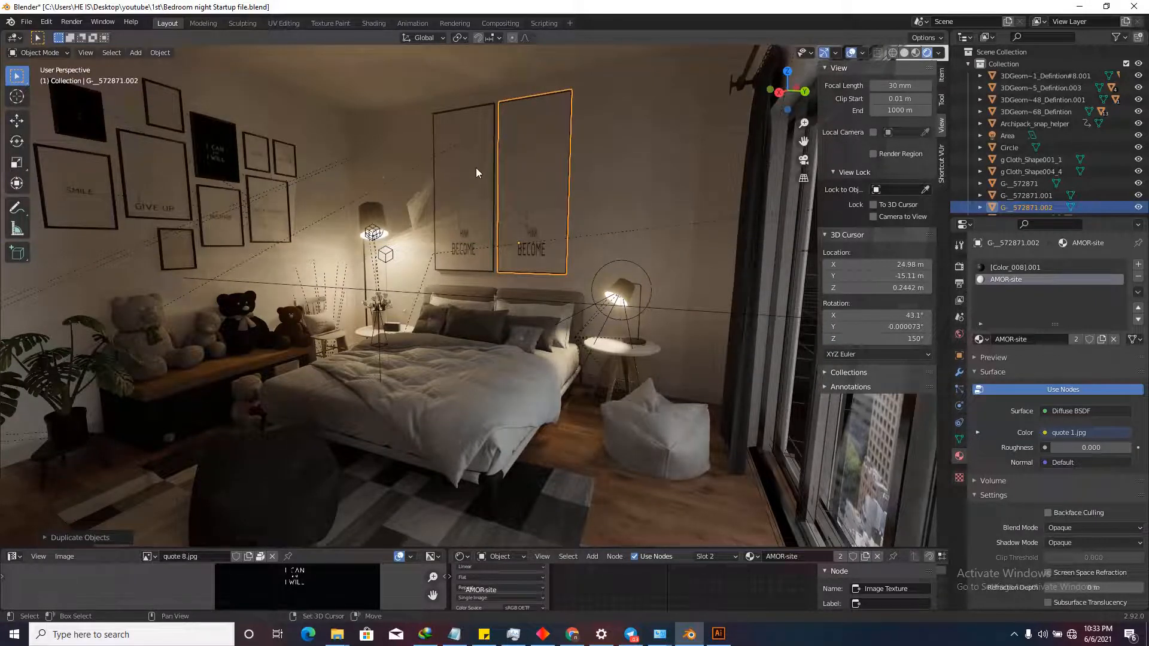
{"action": "left_click", "coordinate": [476, 167], "text": "shift"}
{"action": "left_click", "coordinate": [459, 143]}
{"action": "left_click", "coordinate": [525, 128], "text": "shift"}
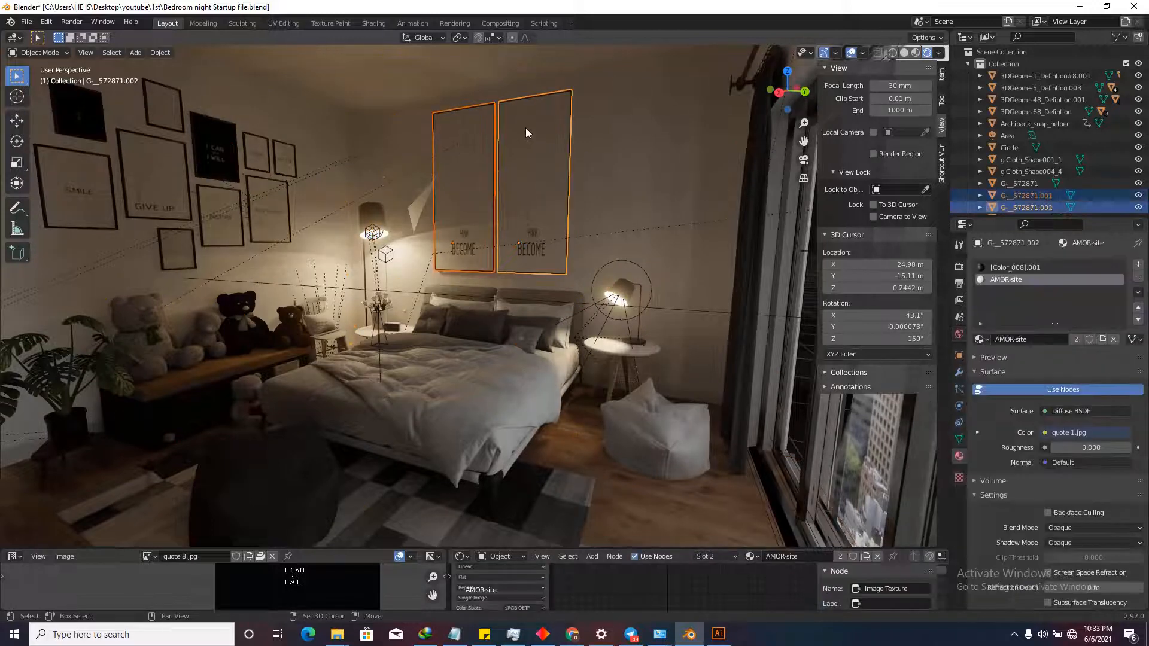
Move both frames along Y and delete the extra leftover left frame.
{"action": "key", "text": "g"}
{"action": "key", "text": "y"}
{"action": "right_click", "coordinate": [480, 185]}
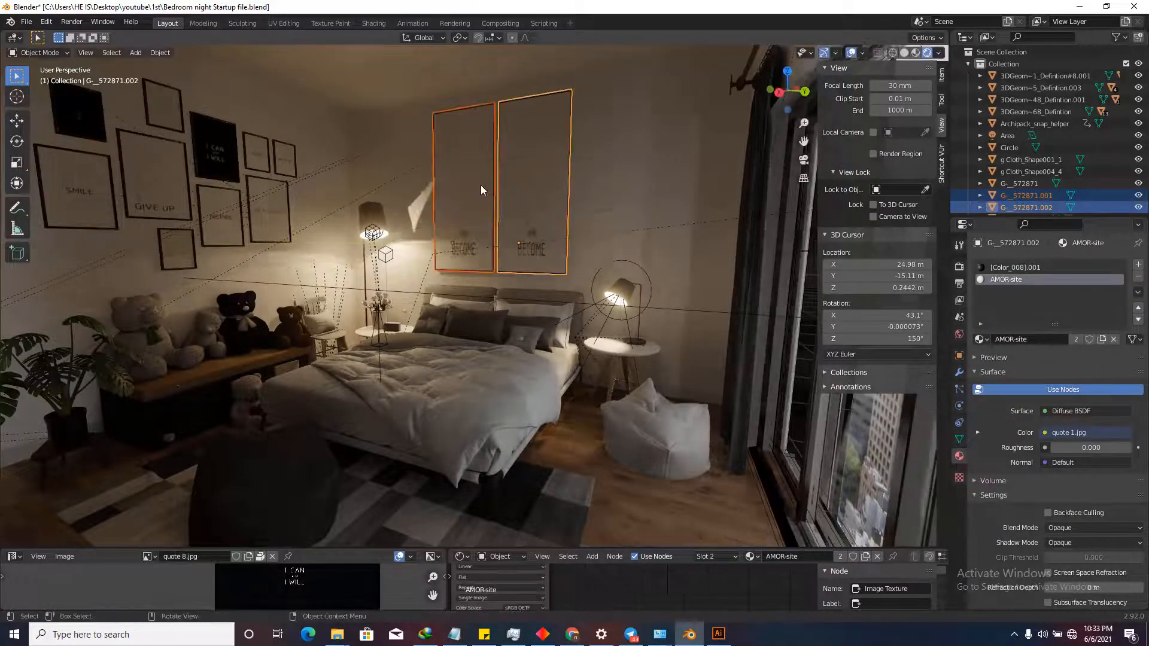
{"action": "scroll", "coordinate": [496, 99], "scroll_direction": "up", "scroll_amount": 10}
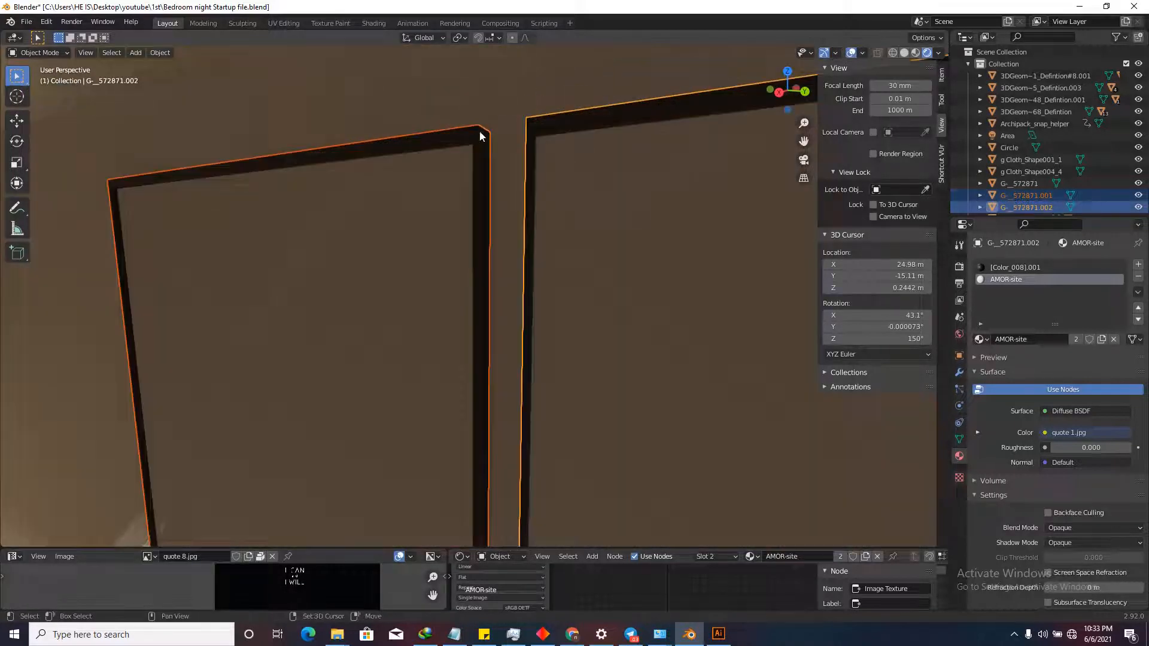
{"action": "scroll", "coordinate": [537, 129], "scroll_direction": "down", "scroll_amount": 10}
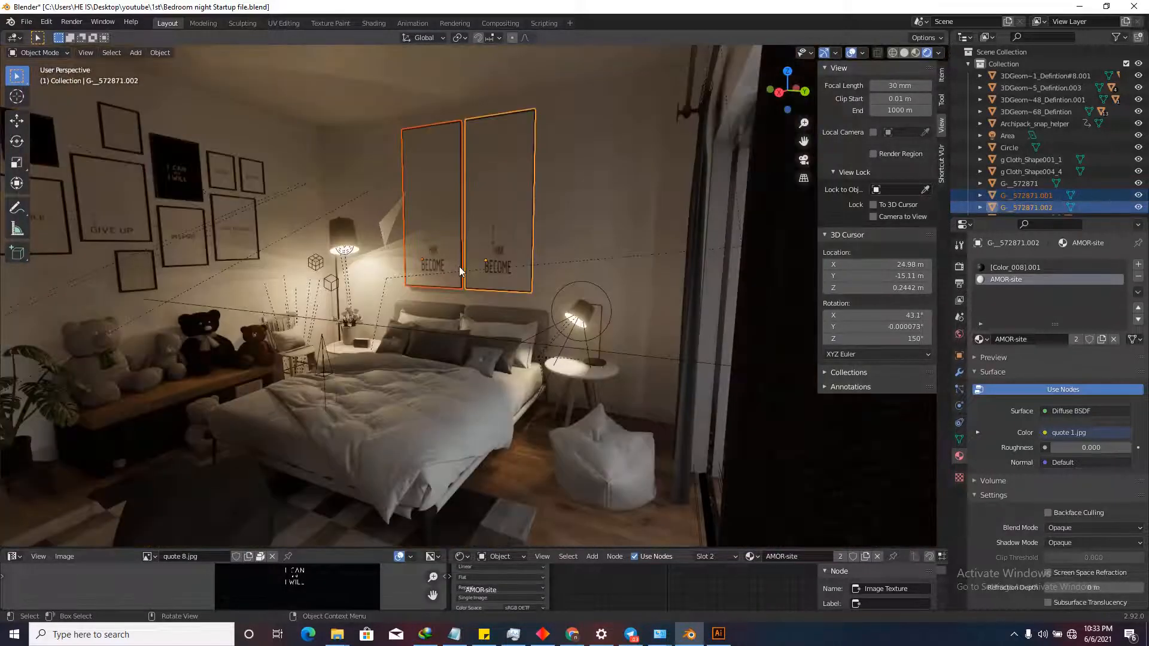
{"action": "key", "text": "g"}
{"action": "key", "text": "y"}
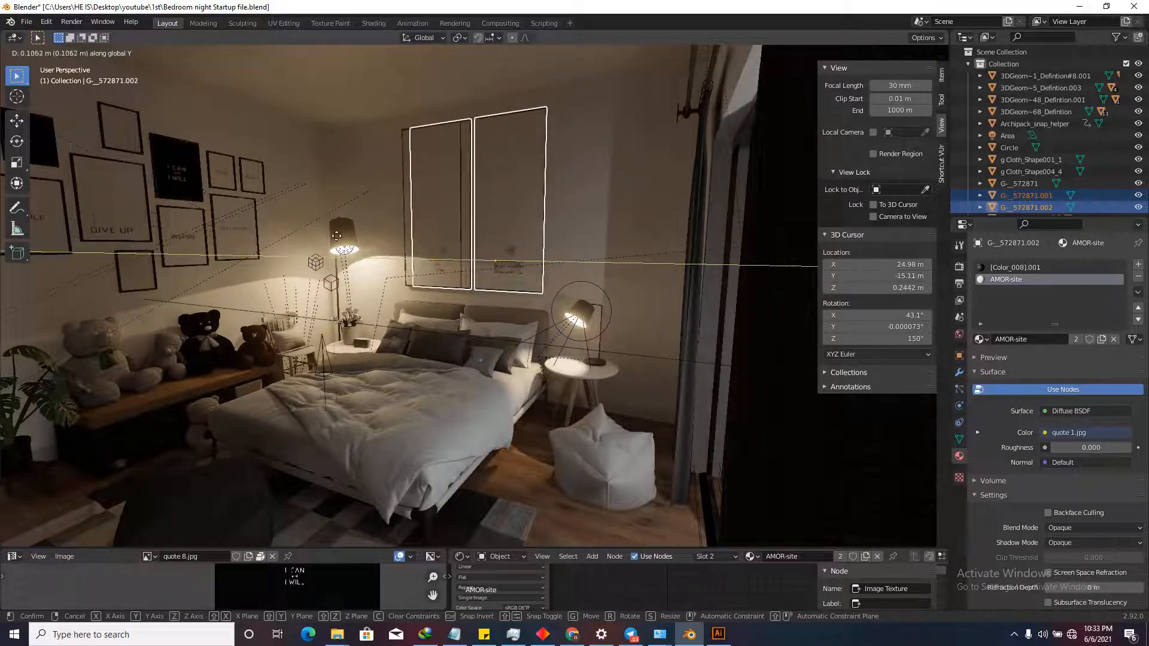
{"action": "left_click", "coordinate": [344, 238]}
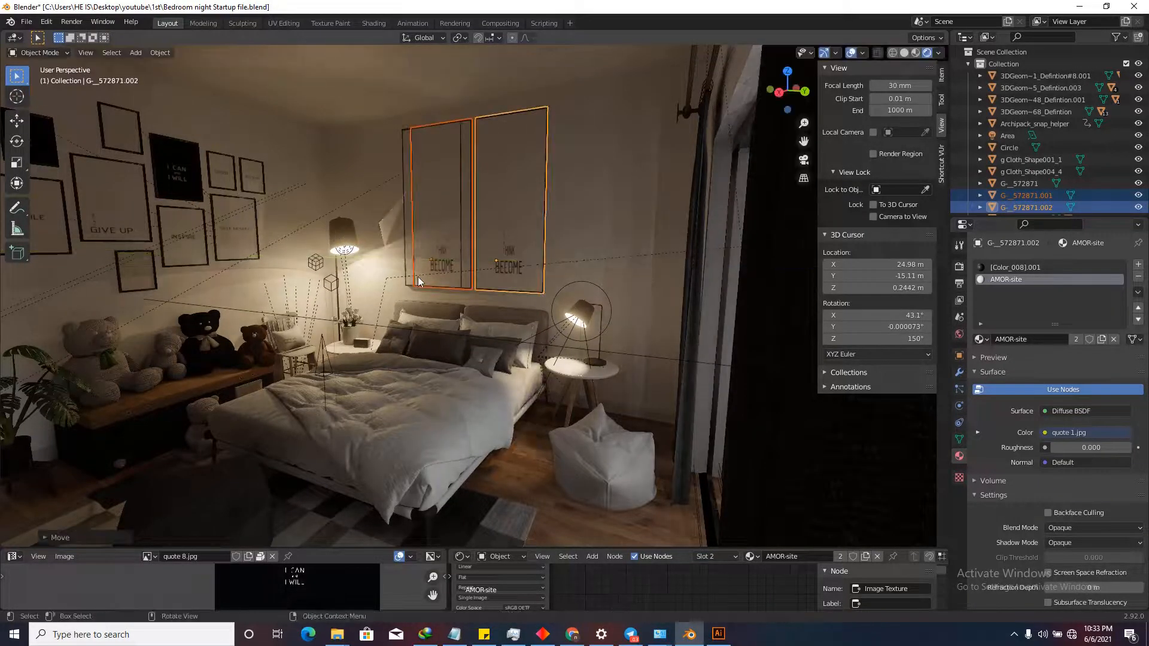
{"action": "left_click", "coordinate": [404, 246]}
{"action": "key", "text": "Delete"}
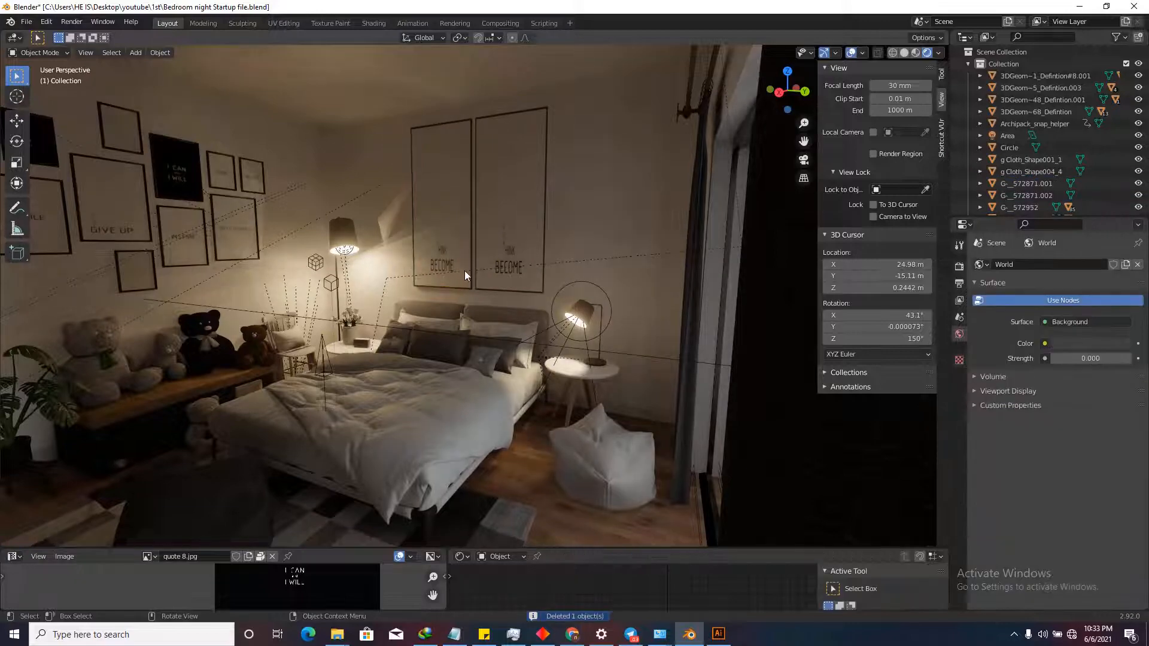
Centre the pair of quote frames above the bed along Y, then select only the left frame.
{"action": "key", "text": "shift+grave"}
{"action": "key", "text": "s"}
{"action": "key", "text": "w"}
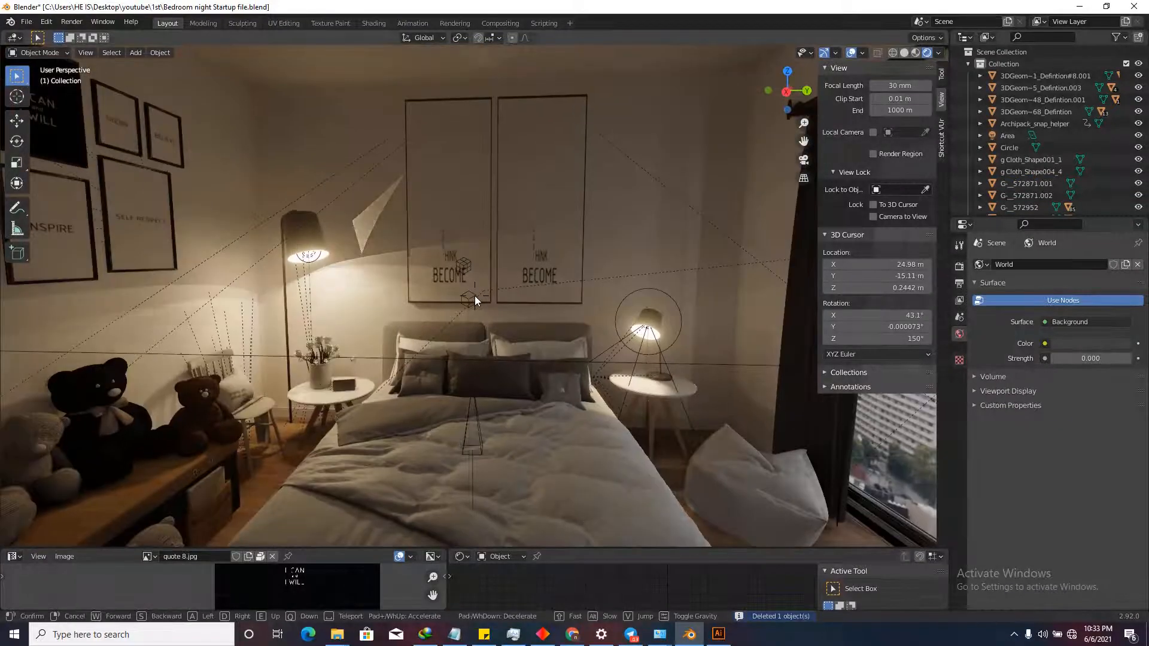
{"action": "key", "text": "s"}
{"action": "left_click", "coordinate": [475, 297]}
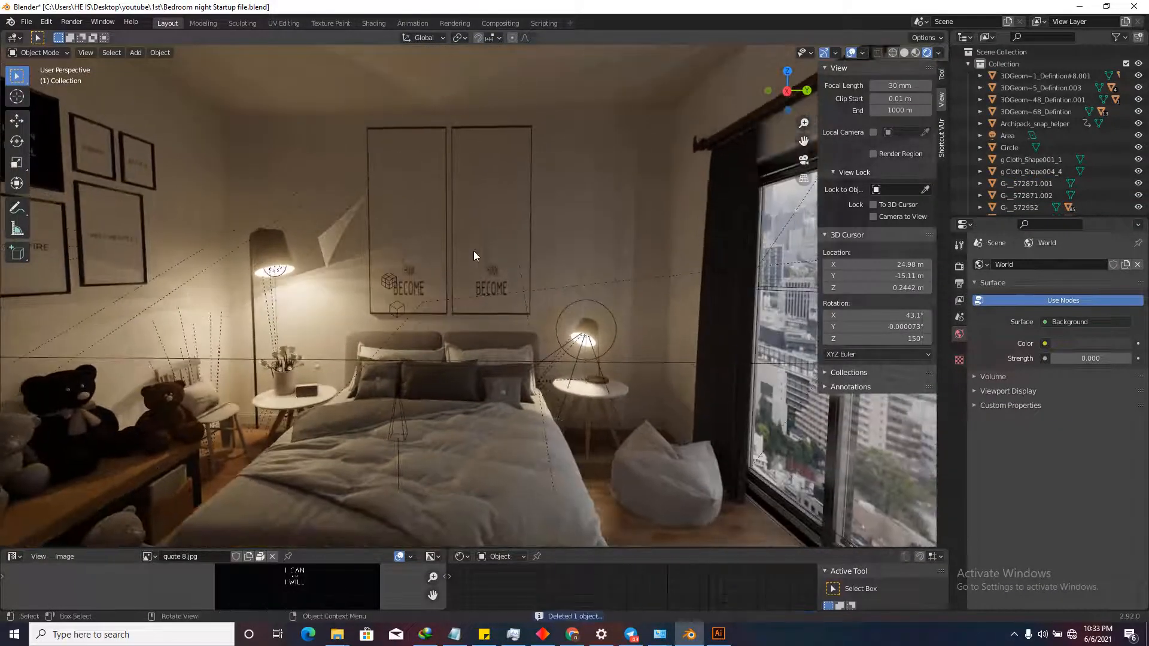
{"action": "left_click", "coordinate": [473, 249]}
{"action": "left_click", "coordinate": [427, 238], "text": "shift"}
{"action": "key", "text": "g"}
{"action": "key", "text": "y"}
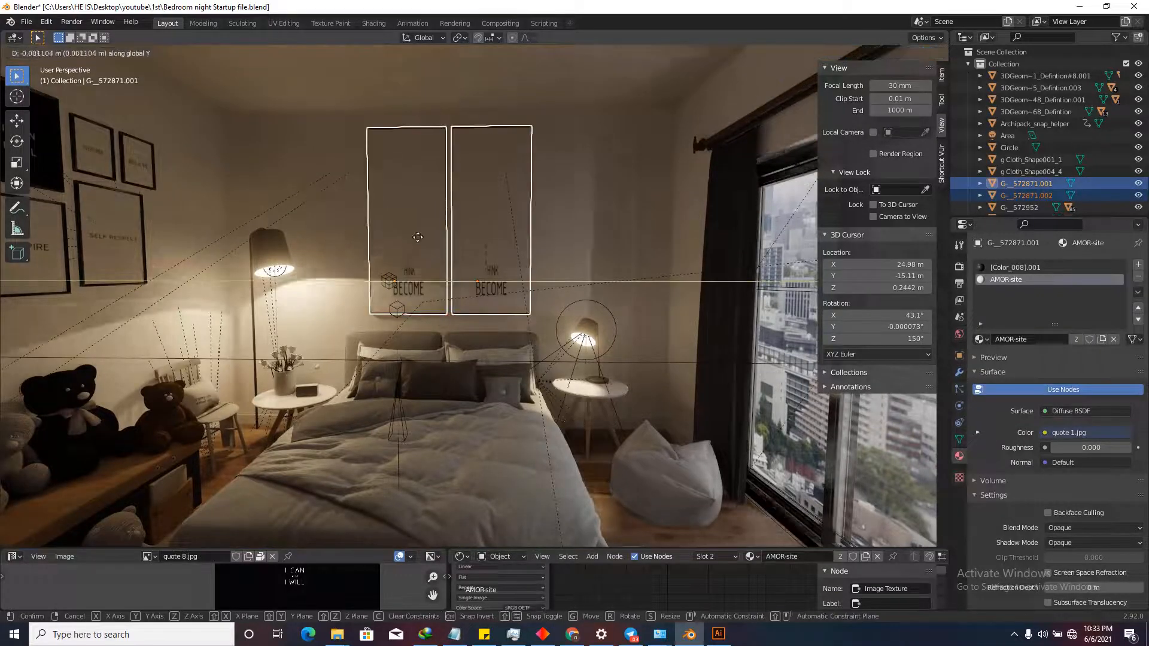
{"action": "left_click", "coordinate": [398, 293]}
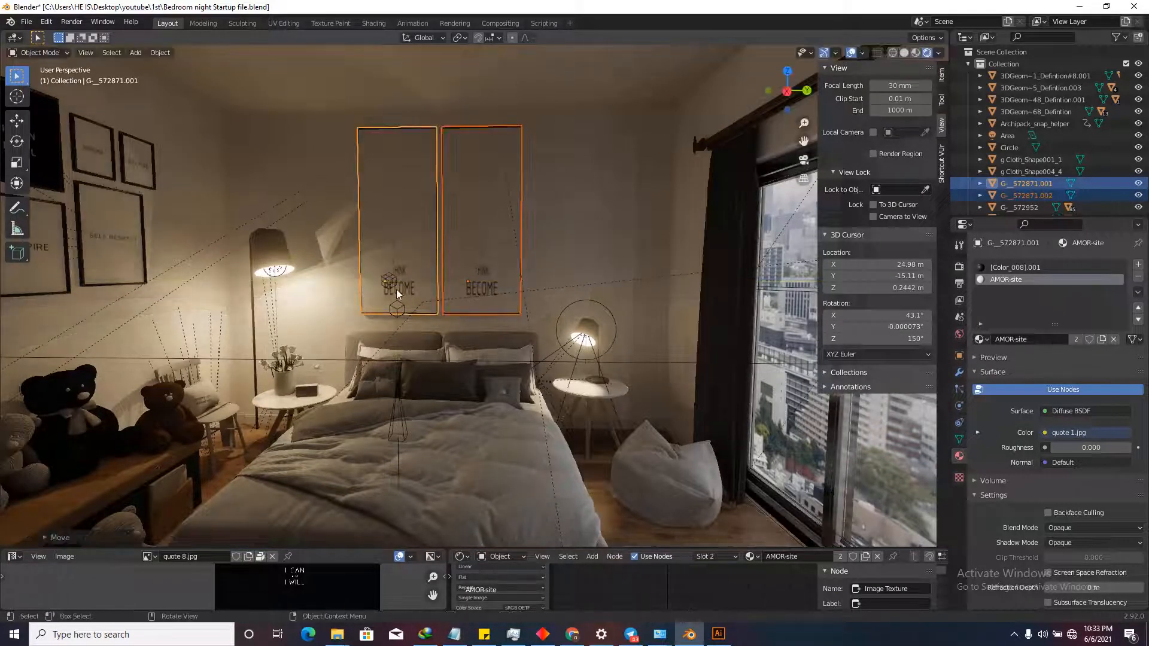
{"action": "left_click", "coordinate": [573, 200]}
{"action": "left_click", "coordinate": [424, 216]}
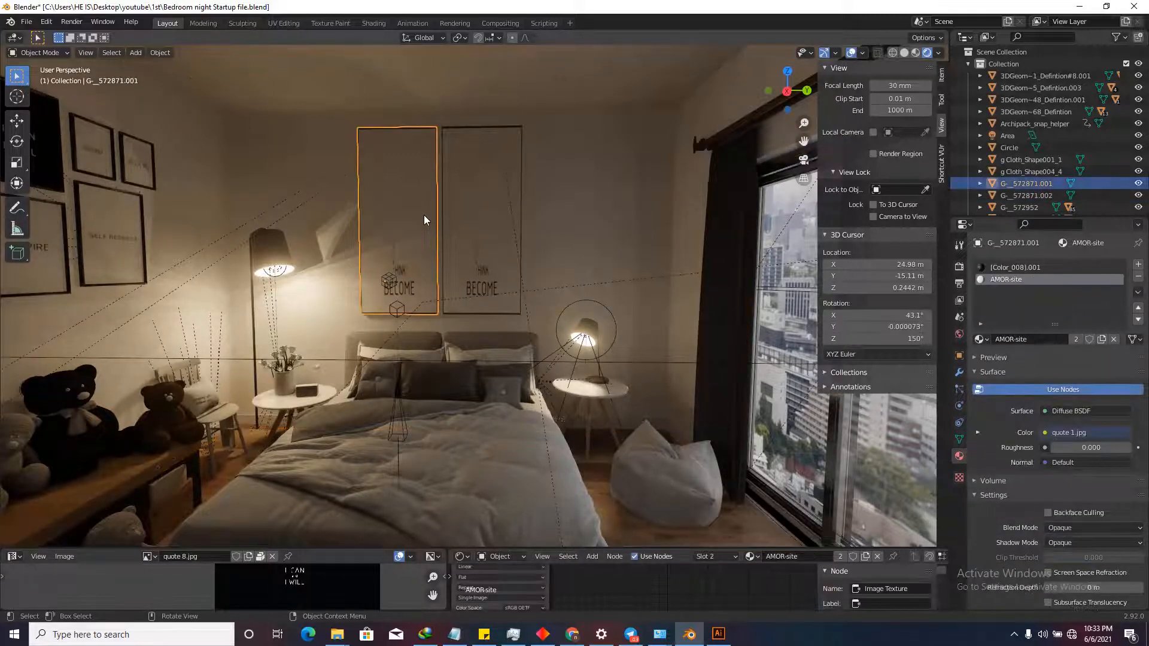
Unwrap the left frame's face, then apply its scale so it reads 1.
{"action": "key", "text": "Tab"}
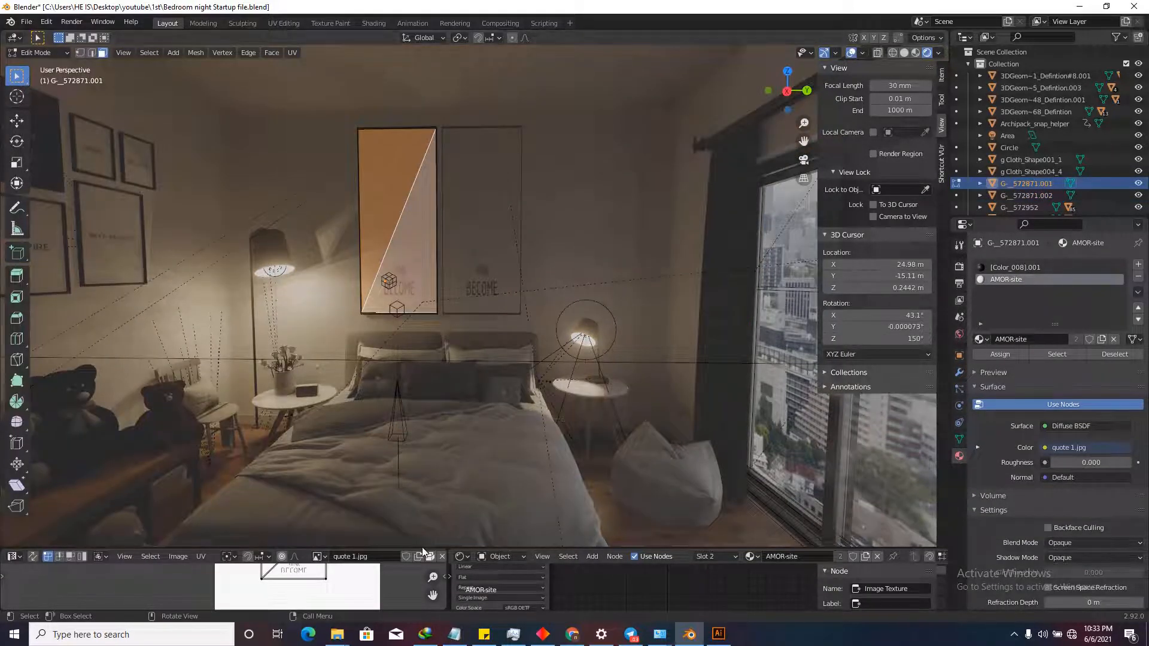
{"action": "left_click_drag", "start_coordinate": [413, 464], "coordinate": [399, 398]}
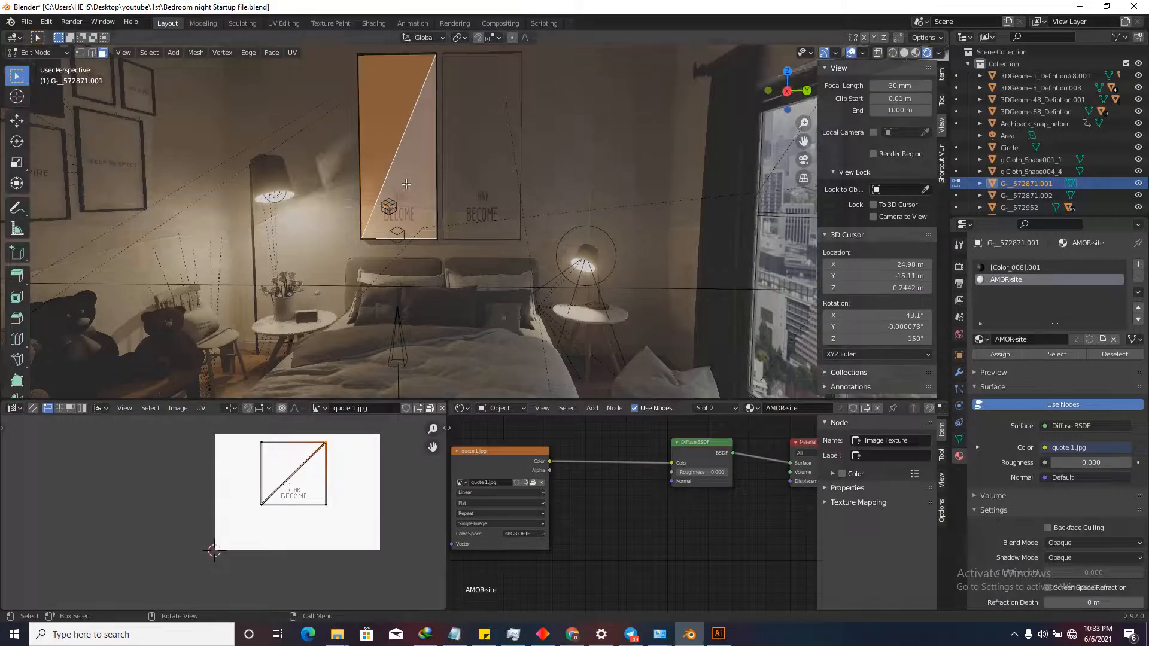
{"action": "scroll", "coordinate": [298, 444], "scroll_direction": "up", "scroll_amount": 4}
{"action": "key", "text": "u"}
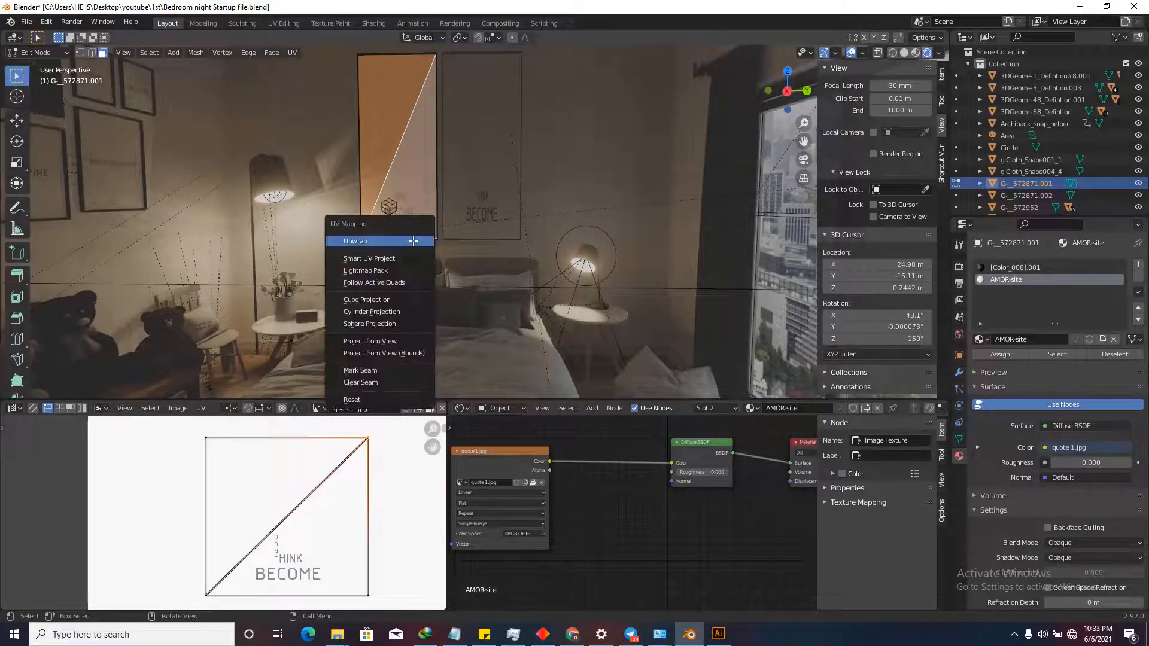
{"action": "left_click", "coordinate": [413, 246]}
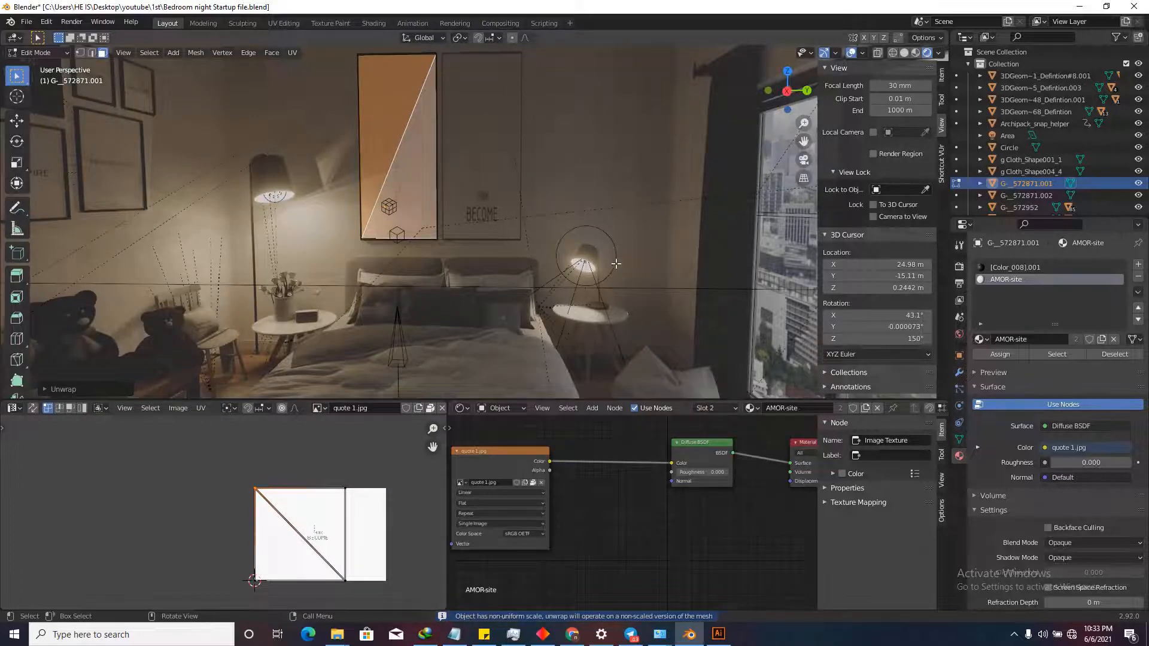
{"action": "key", "text": "Tab"}
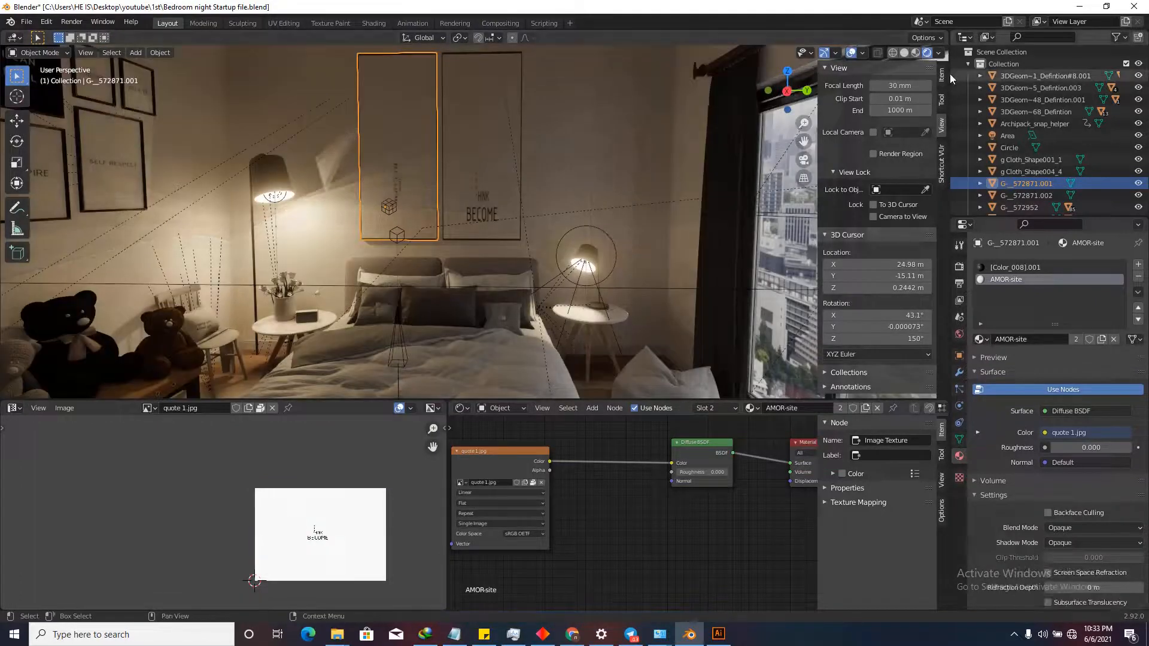
{"action": "left_click", "coordinate": [942, 76]}
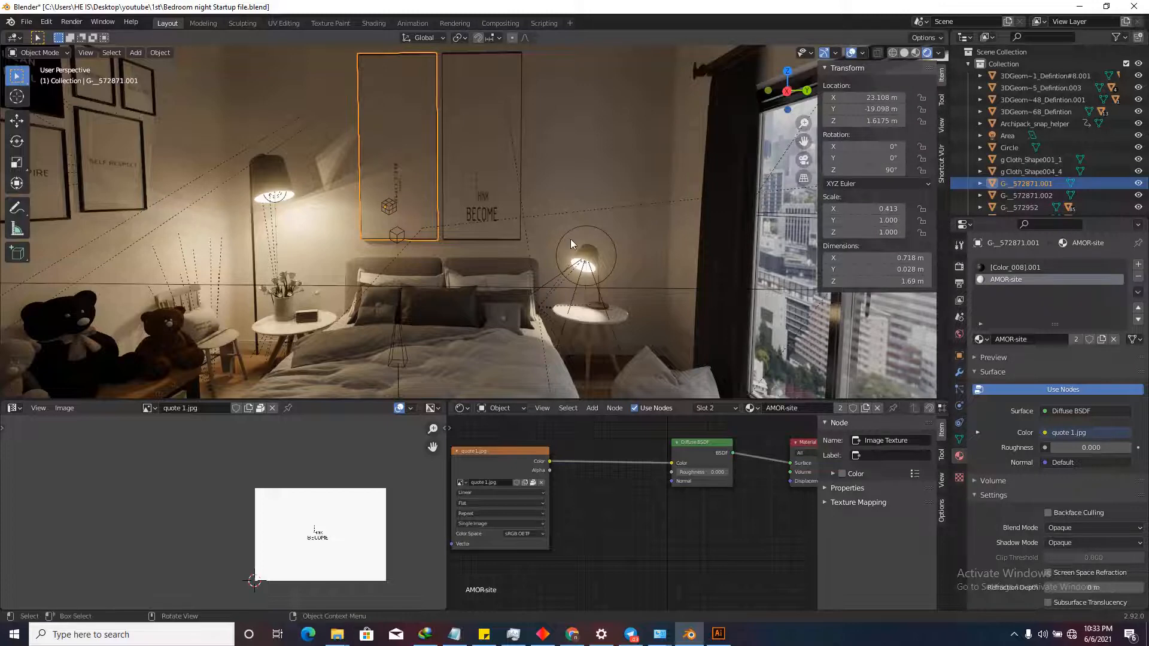
{"action": "key", "text": "ctrl+a"}
{"action": "left_click", "coordinate": [501, 239]}
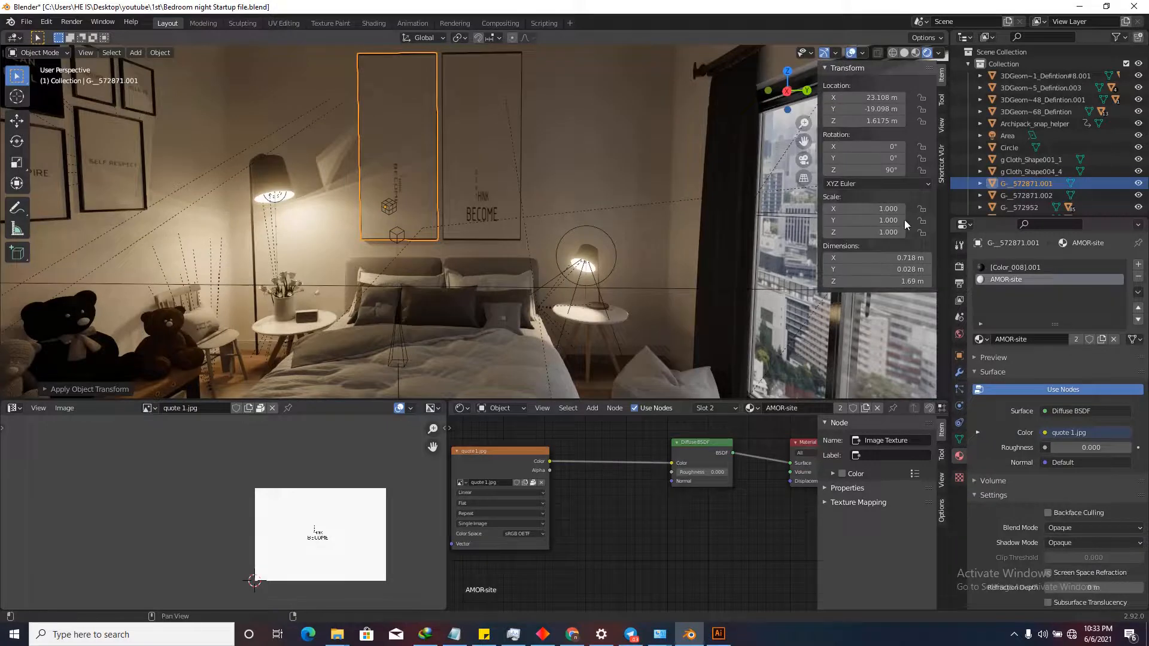
Re-unwrap the frame's face in Edit Mode and select the whole UV island.
{"action": "key", "text": "Tab"}
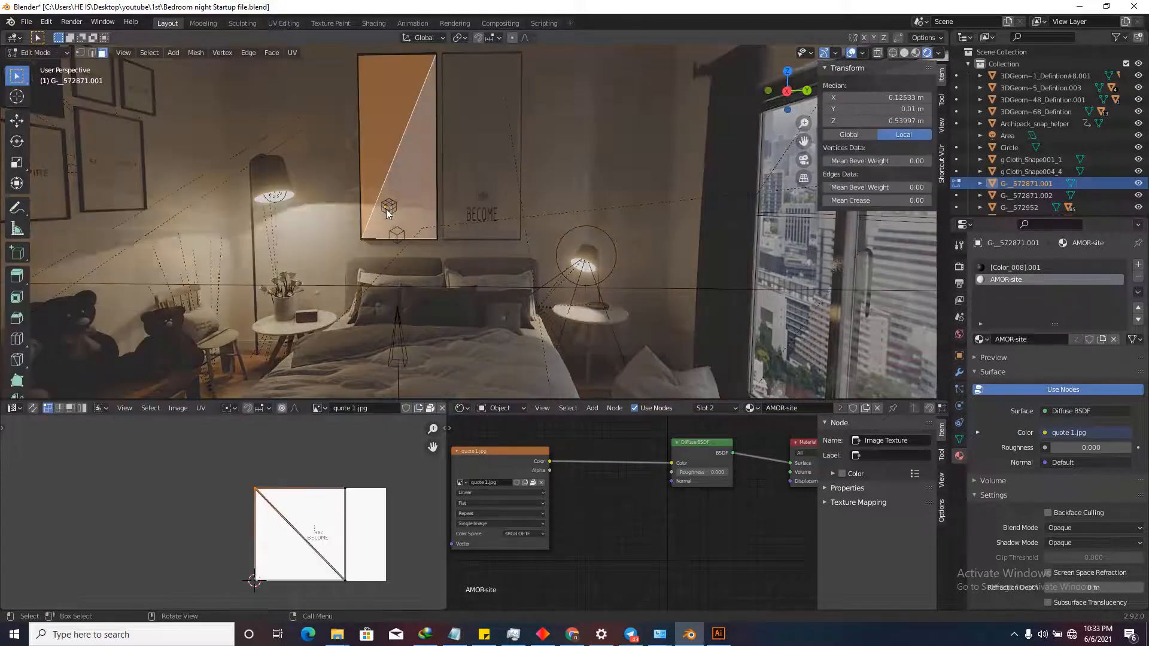
{"action": "scroll", "coordinate": [433, 304], "scroll_direction": "down", "scroll_amount": 3}
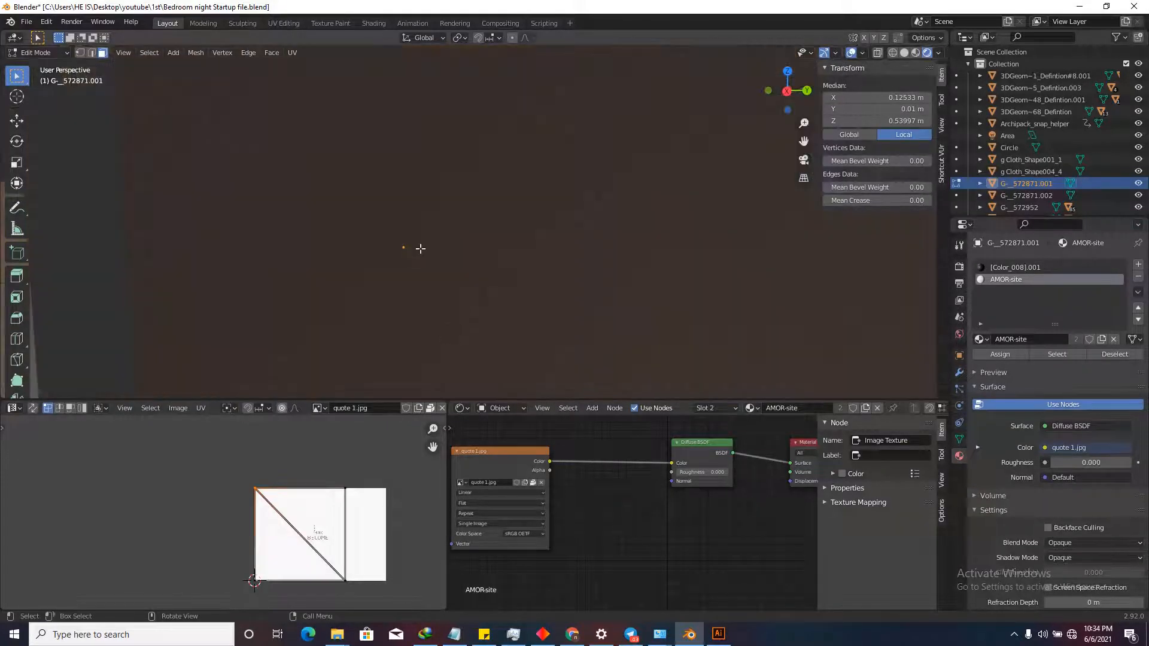
{"action": "scroll", "coordinate": [419, 243], "scroll_direction": "down", "scroll_amount": 3}
{"action": "key", "text": "u"}
{"action": "left_click", "coordinate": [411, 225]}
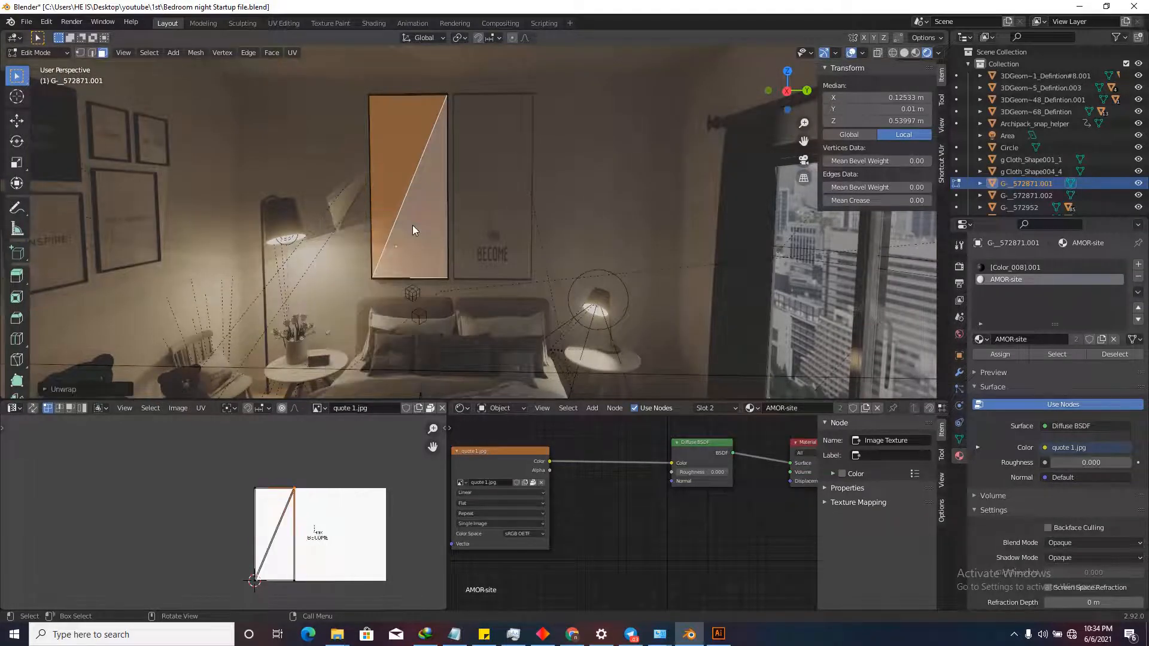
{"action": "scroll", "coordinate": [268, 585], "scroll_direction": "up", "scroll_amount": 2}
{"action": "scroll", "coordinate": [291, 548], "scroll_direction": "down", "scroll_amount": 2}
{"action": "left_click_drag", "start_coordinate": [343, 464], "coordinate": [243, 581]}
{"action": "scroll", "coordinate": [302, 527], "scroll_direction": "up", "scroll_amount": 1}
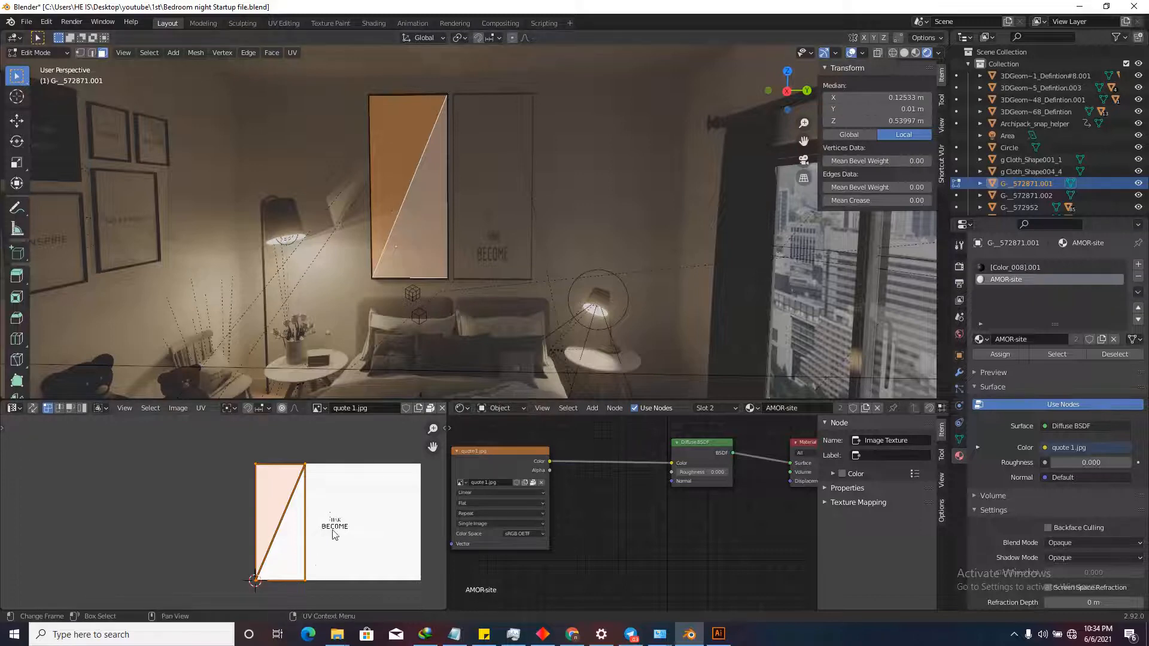
{"action": "middle_click_drag", "start_coordinate": [333, 531], "coordinate": [300, 528]}
Move the UV island over the BECOME quote text and return to Object Mode.
{"action": "key", "text": "g"}
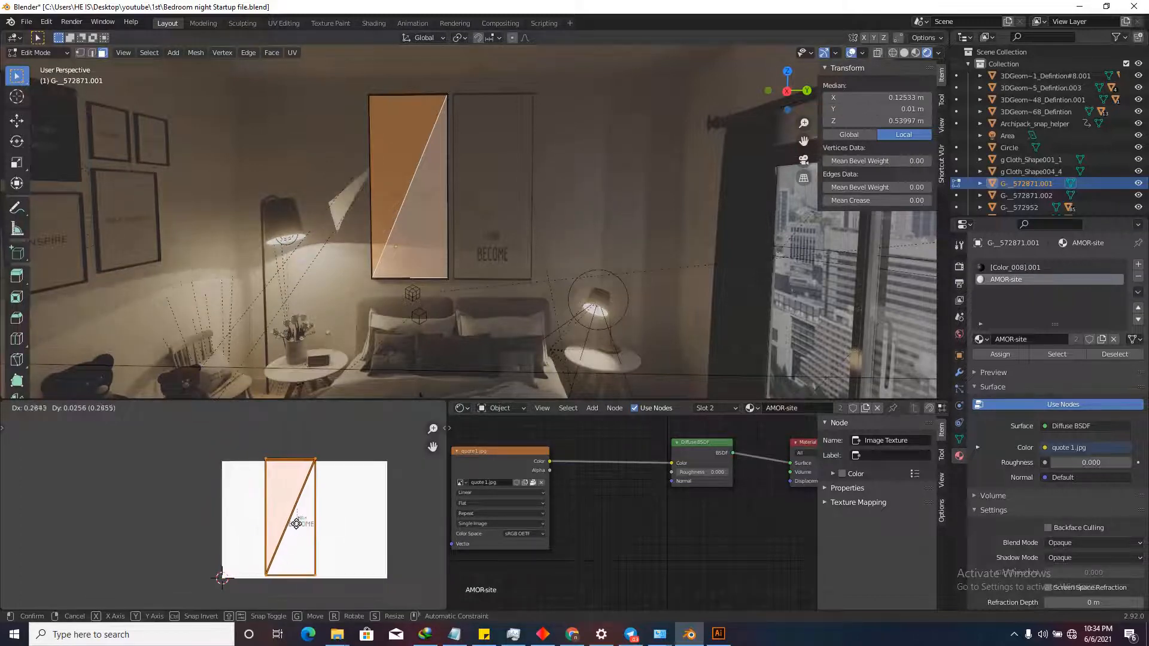
{"action": "left_click", "coordinate": [303, 527]}
{"action": "scroll", "coordinate": [314, 526], "scroll_direction": "up", "scroll_amount": 2}
{"action": "scroll", "coordinate": [313, 526], "scroll_direction": "up", "scroll_amount": 1}
{"action": "key", "text": "g"}
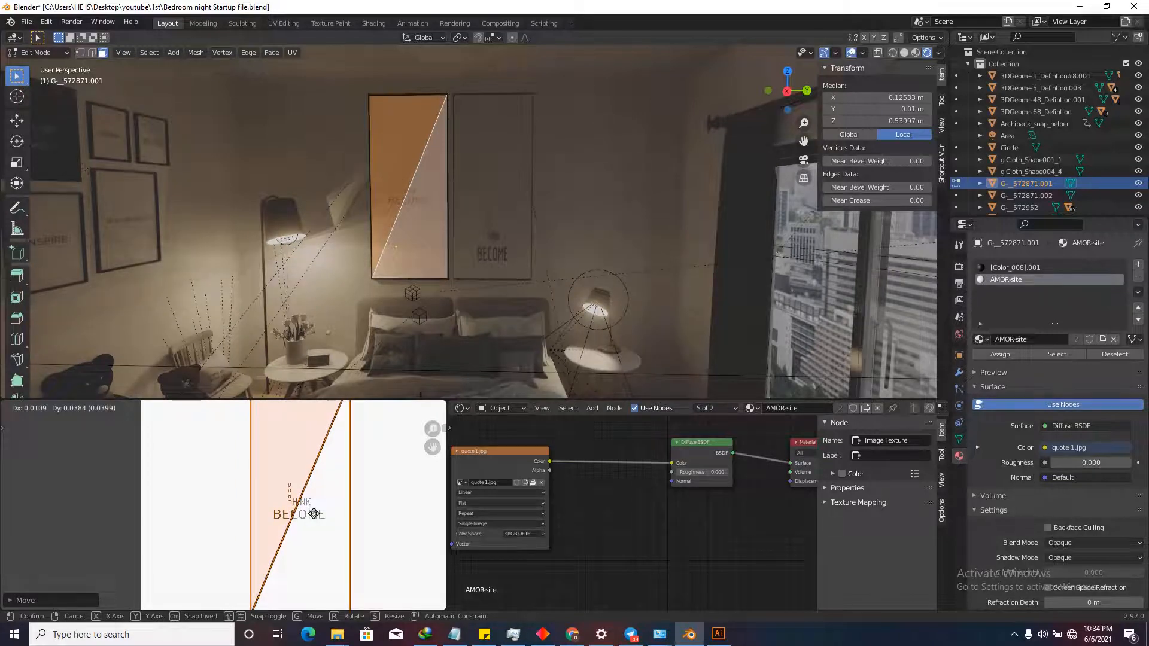
{"action": "left_click", "coordinate": [305, 443]}
{"action": "key", "text": "Tab"}
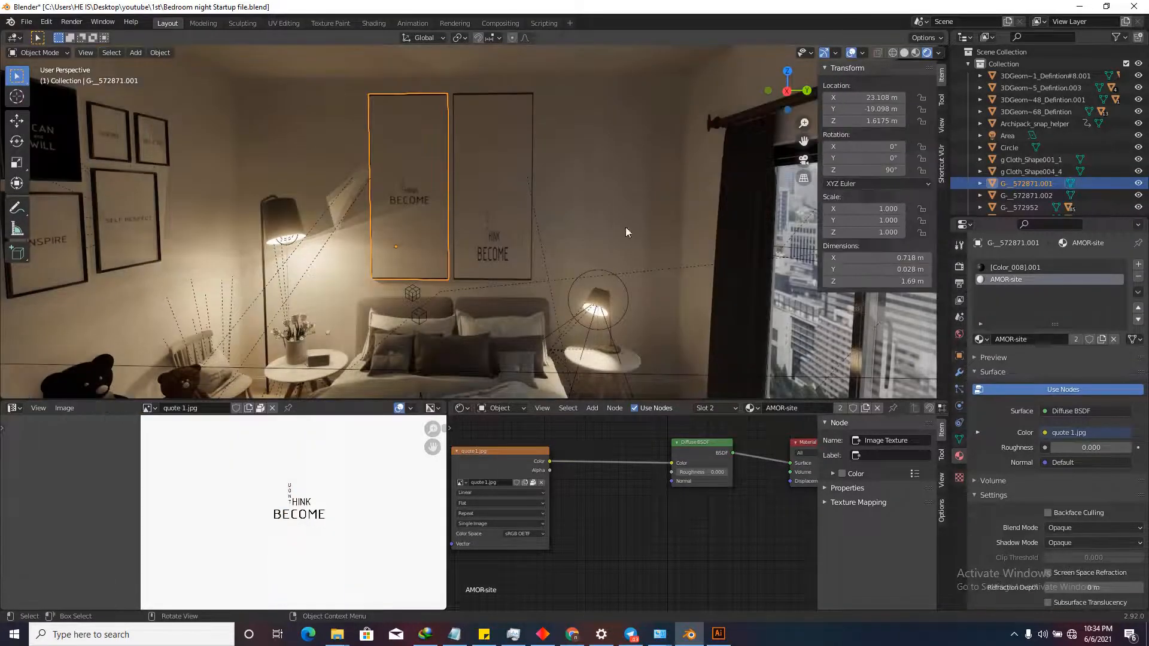
Delete the right frame and place a Y-constrained duplicate of the left frame in its spot.
{"action": "left_click", "coordinate": [484, 198]}
{"action": "key", "text": "Delete"}
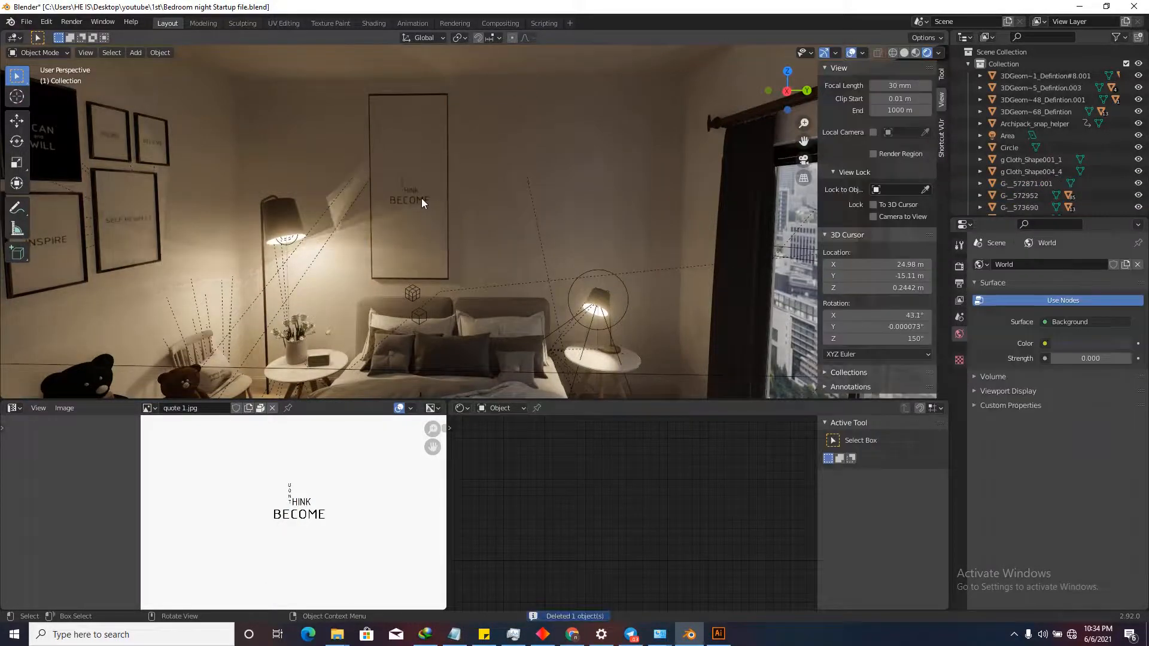
{"action": "left_click", "coordinate": [421, 202]}
{"action": "key", "text": "shift+d"}
{"action": "key", "text": "y"}
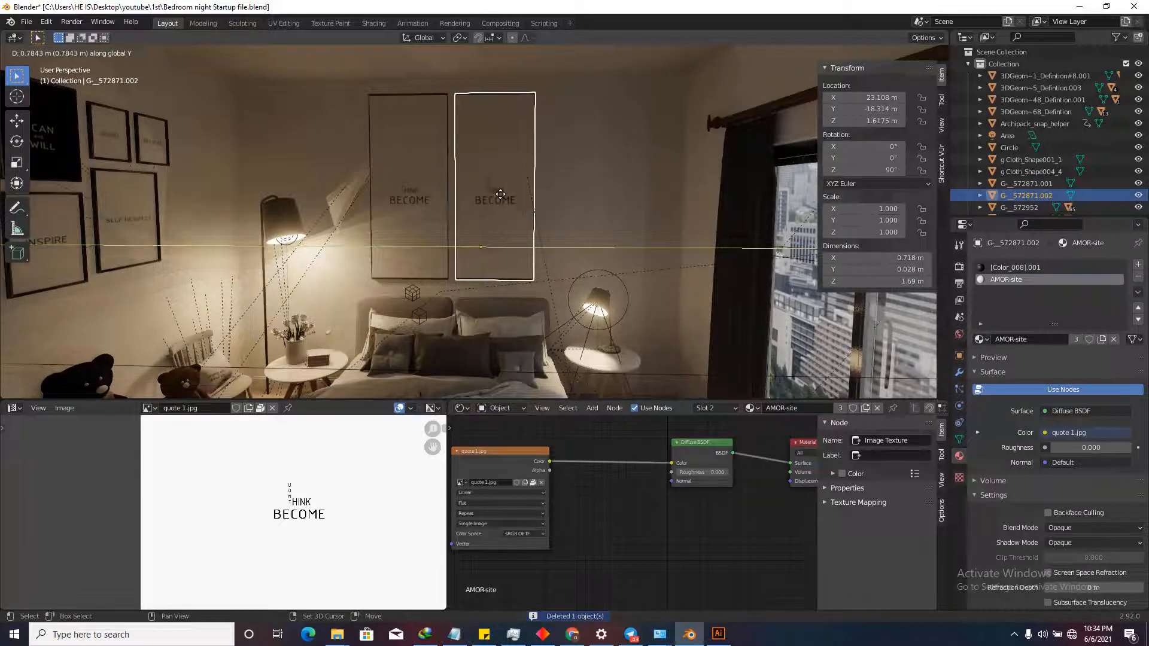
{"action": "left_click", "coordinate": [501, 194]}
Preview both frames with overlays hidden, then turn overlays back on.
{"action": "left_click", "coordinate": [851, 52]}
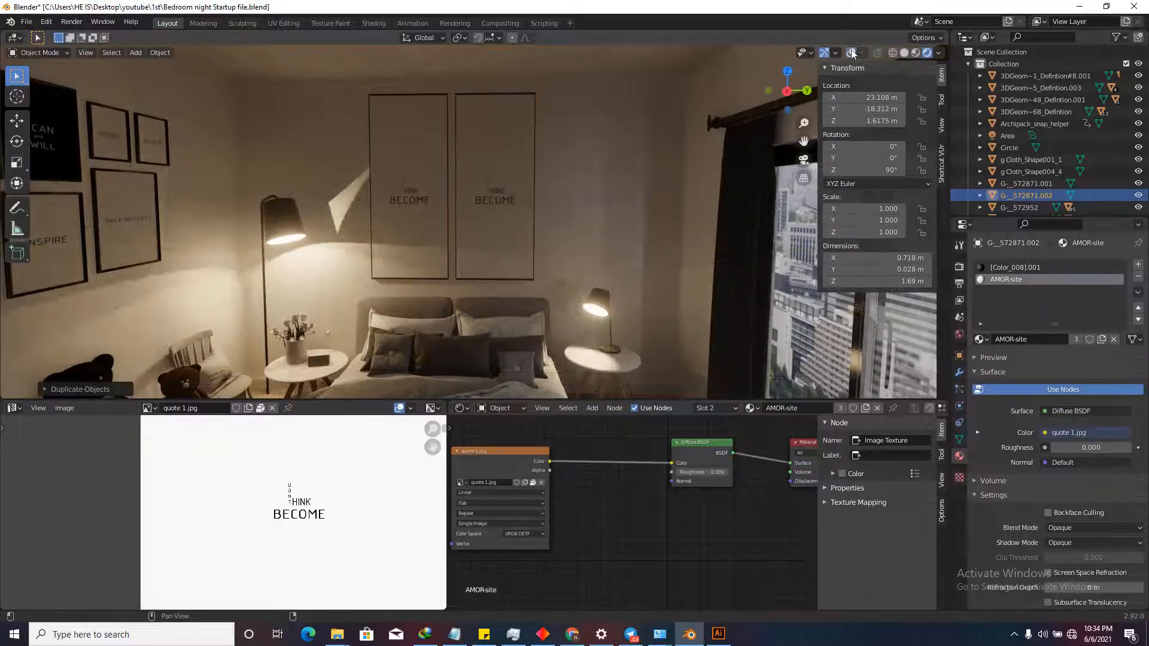
{"action": "scroll", "coordinate": [598, 473], "scroll_direction": "down", "scroll_amount": 2}
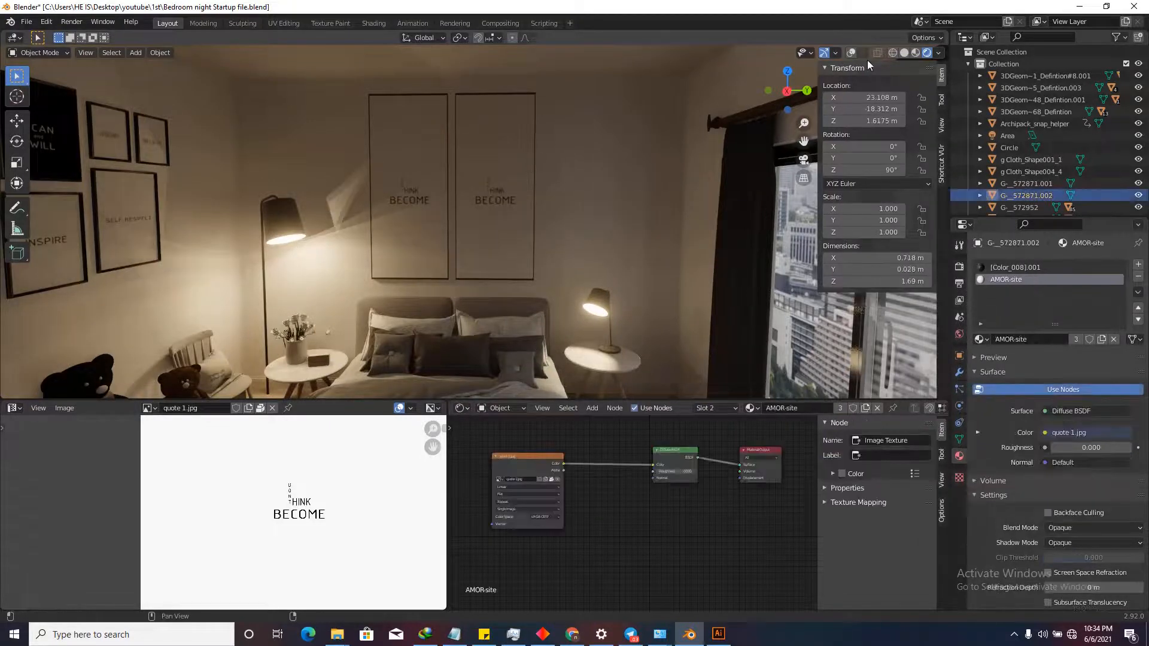
{"action": "left_click", "coordinate": [852, 53]}
{"action": "scroll", "coordinate": [618, 506], "scroll_direction": "down", "scroll_amount": 2}
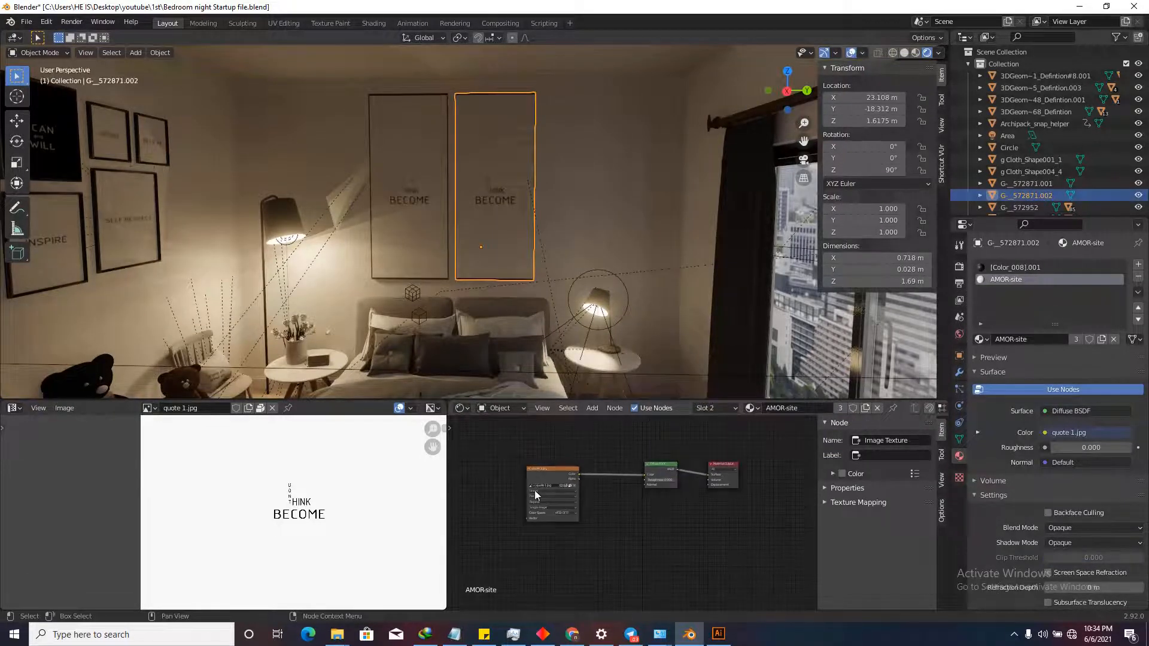
Drag the quote 6.jpg image from the quote images folder into Blender.
{"action": "mouse_move", "coordinate": [338, 634]}
{"action": "left_click", "coordinate": [291, 604]}
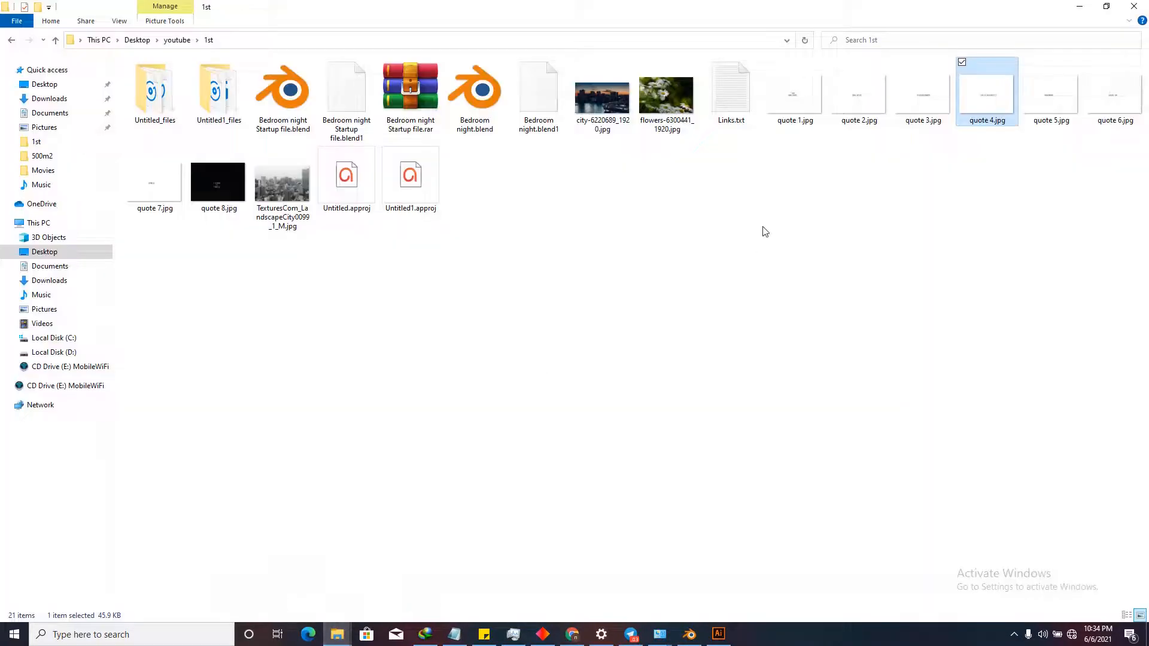
{"action": "left_click_drag", "start_coordinate": [1112, 108], "coordinate": [541, 550]}
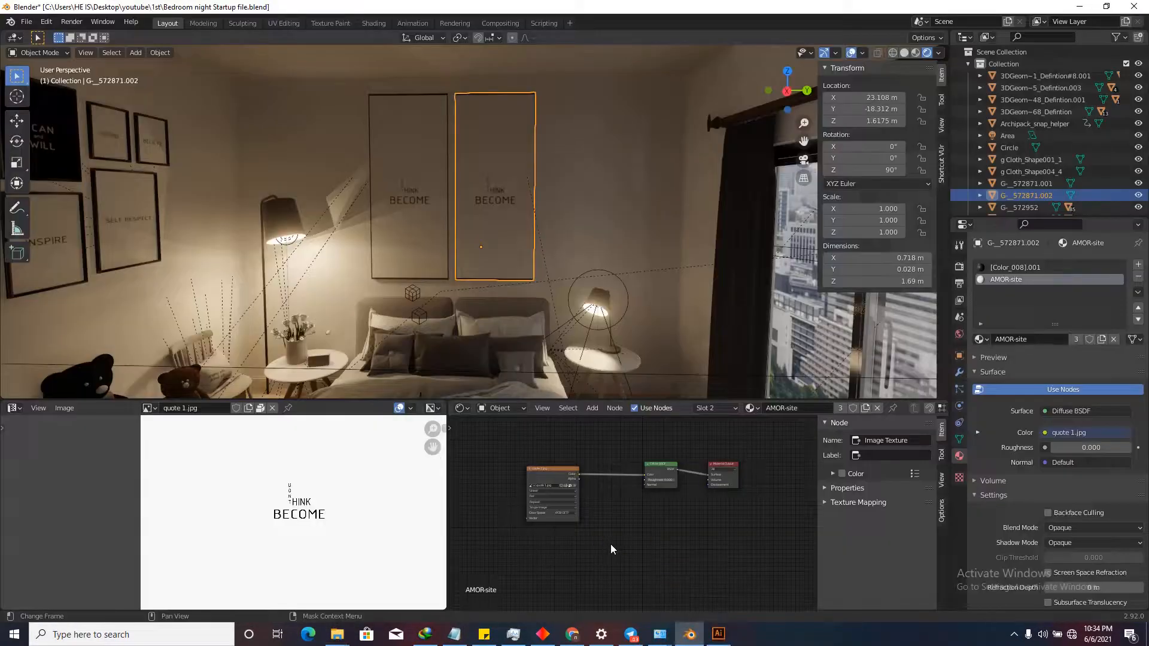
{"action": "scroll", "coordinate": [626, 533], "scroll_direction": "up", "scroll_amount": 3}
{"action": "left_click_drag", "start_coordinate": [628, 541], "coordinate": [519, 543]}
{"action": "scroll", "coordinate": [549, 551], "scroll_direction": "up", "scroll_amount": 5}
{"action": "scroll", "coordinate": [539, 554], "scroll_direction": "down", "scroll_amount": 3}
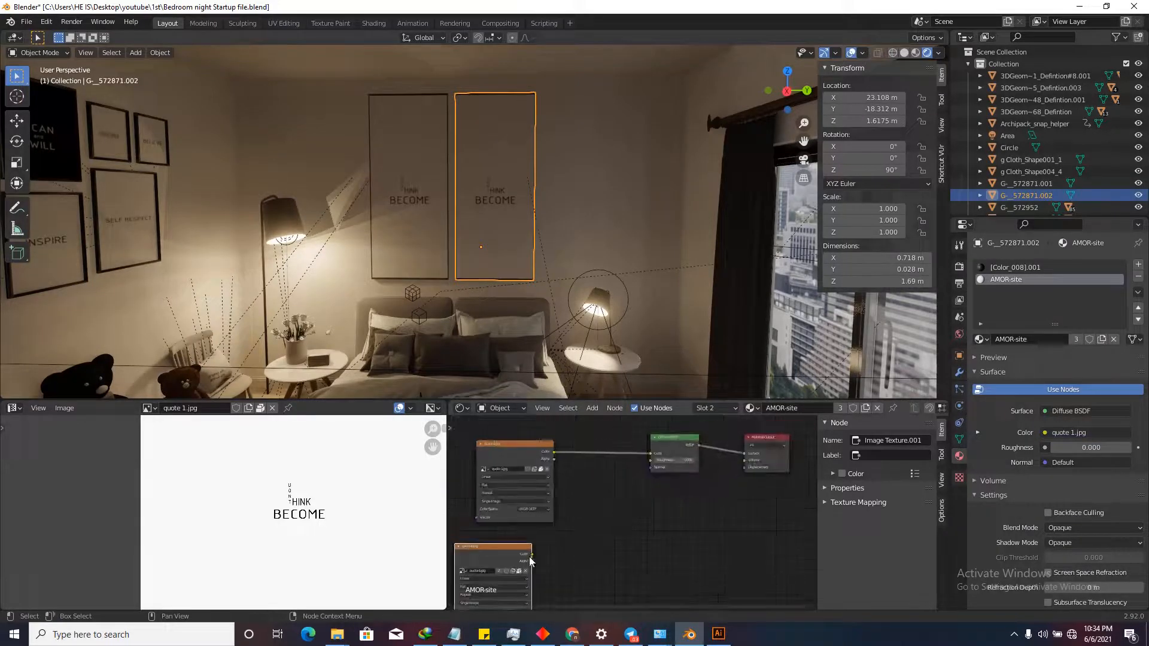
{"action": "left_click_drag", "start_coordinate": [657, 456], "coordinate": [652, 456]}
{"action": "left_click", "coordinate": [520, 450]}
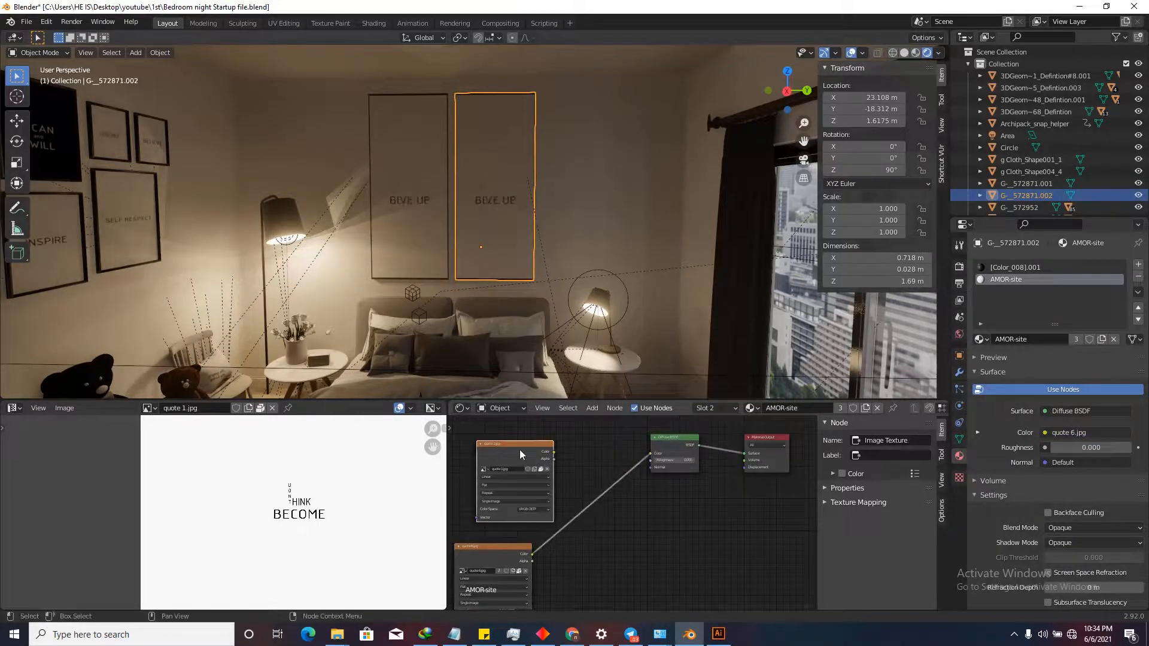
{"action": "key", "text": "x"}
{"action": "left_click_drag", "start_coordinate": [512, 547], "coordinate": [552, 460]}
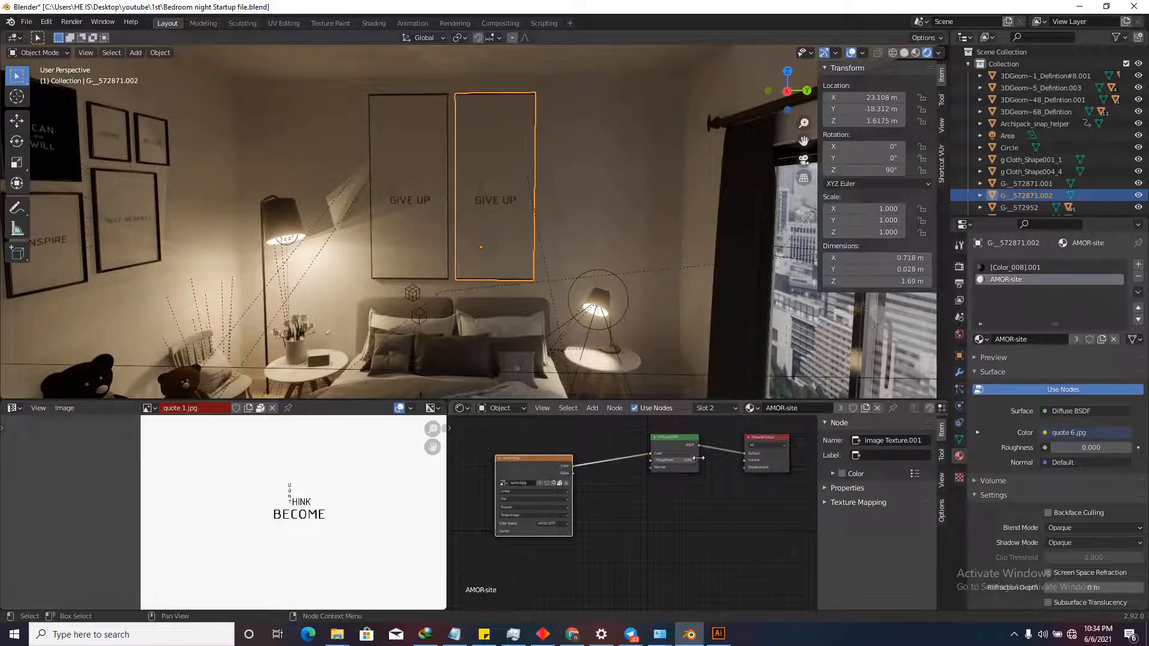
{"action": "scroll", "coordinate": [623, 448], "scroll_direction": "up", "scroll_amount": 3}
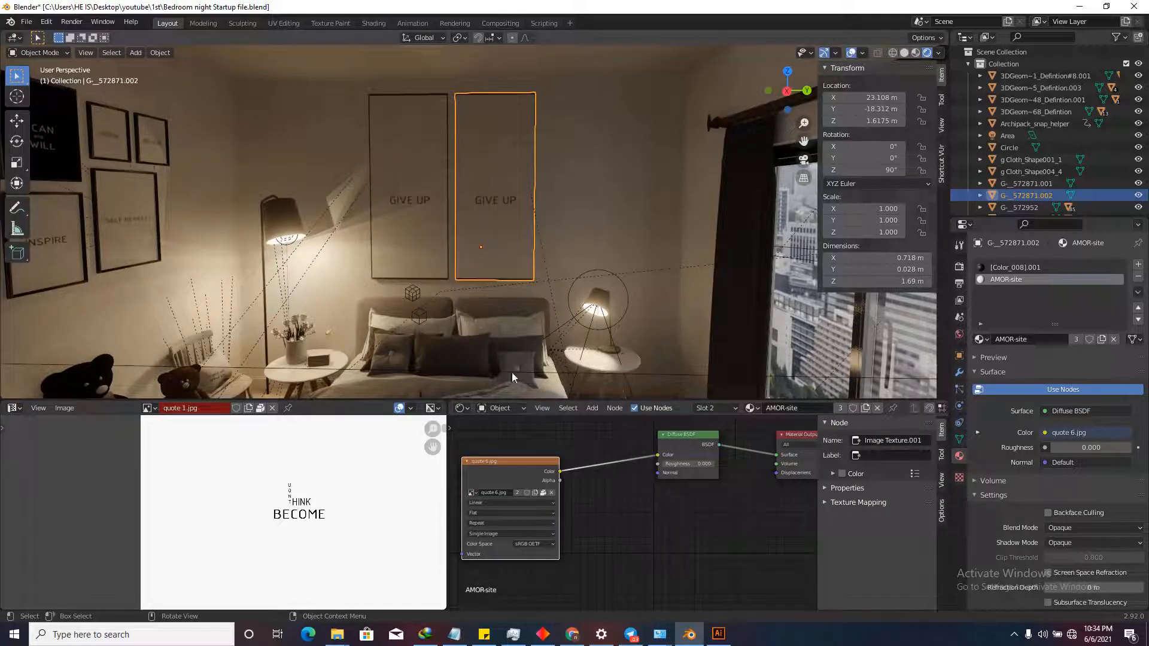
{"action": "scroll", "coordinate": [577, 512], "scroll_direction": "down", "scroll_amount": 2}
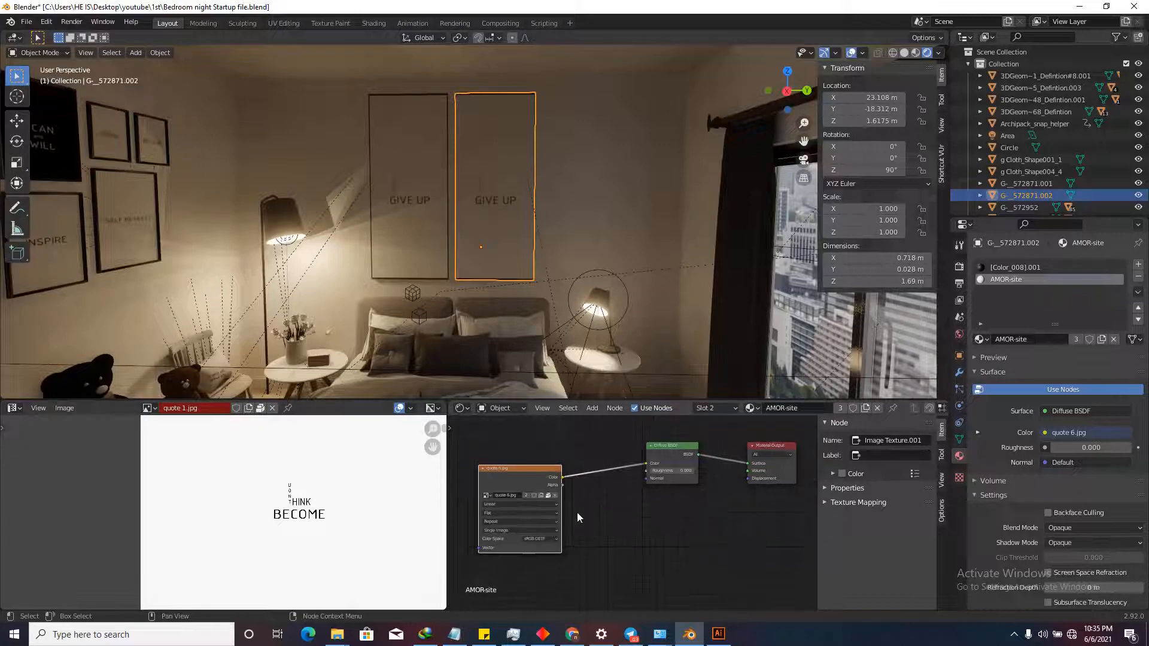
{"action": "key", "text": "ctrl+z"}
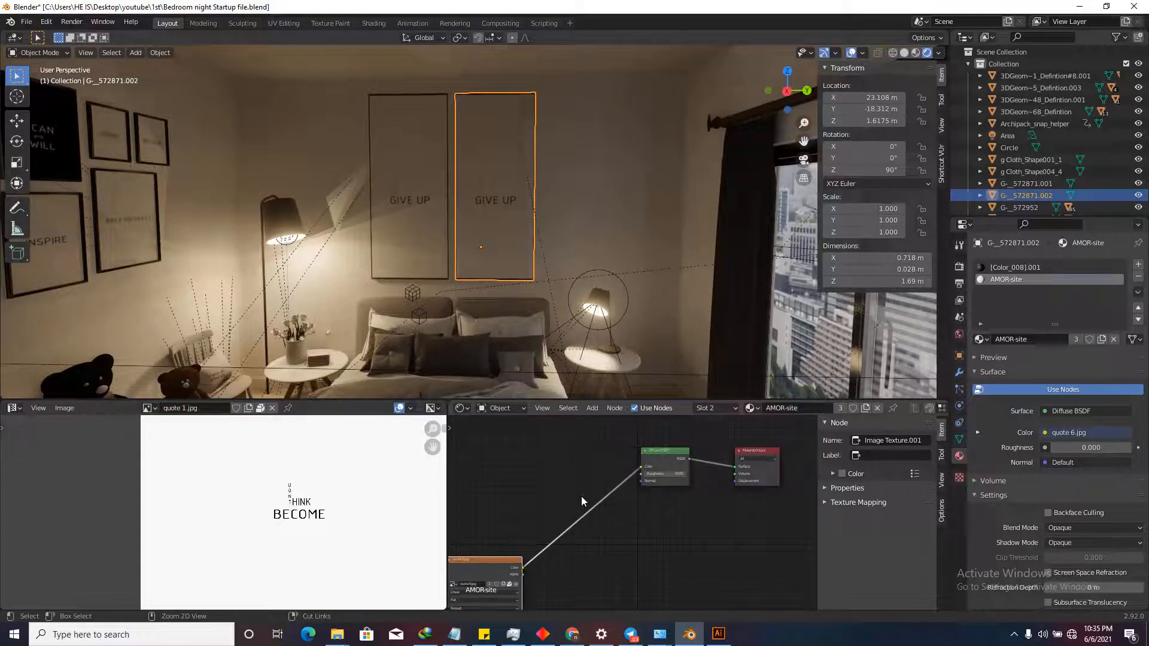
{"action": "key", "text": "ctrl+z"}
{"action": "key", "text": "ctrl+z"}
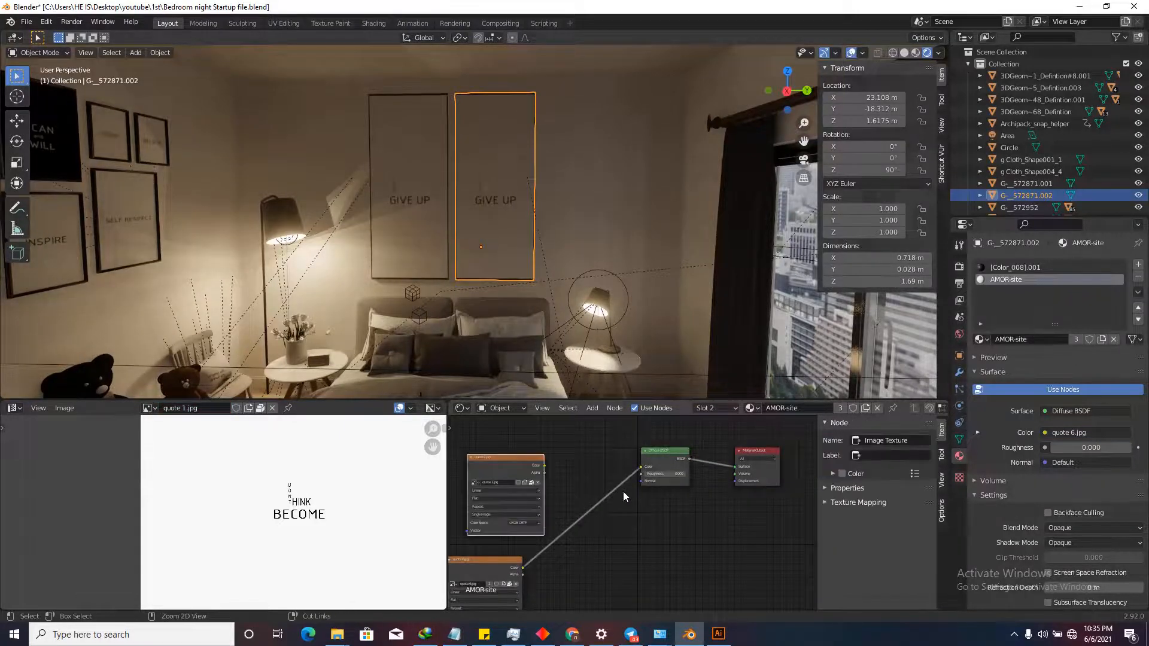
{"action": "left_click_drag", "start_coordinate": [544, 465], "coordinate": [641, 466]}
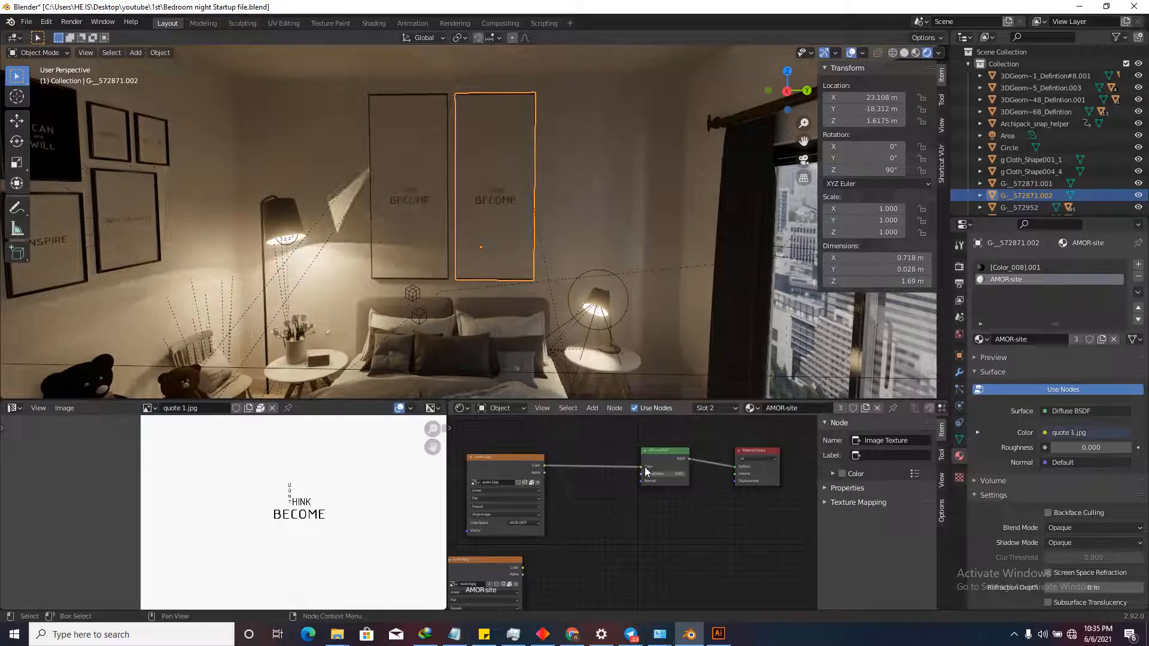
{"action": "scroll", "coordinate": [645, 467], "scroll_direction": "down", "scroll_amount": 2}
{"action": "left_click", "coordinate": [535, 534]}
{"action": "key", "text": "x"}
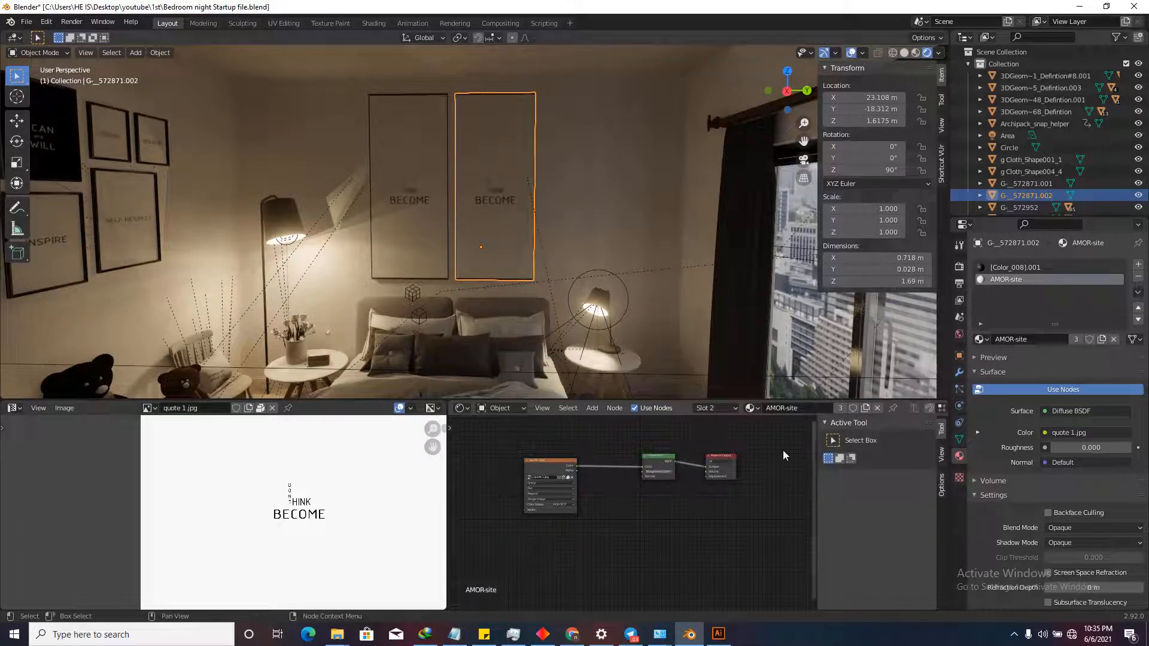
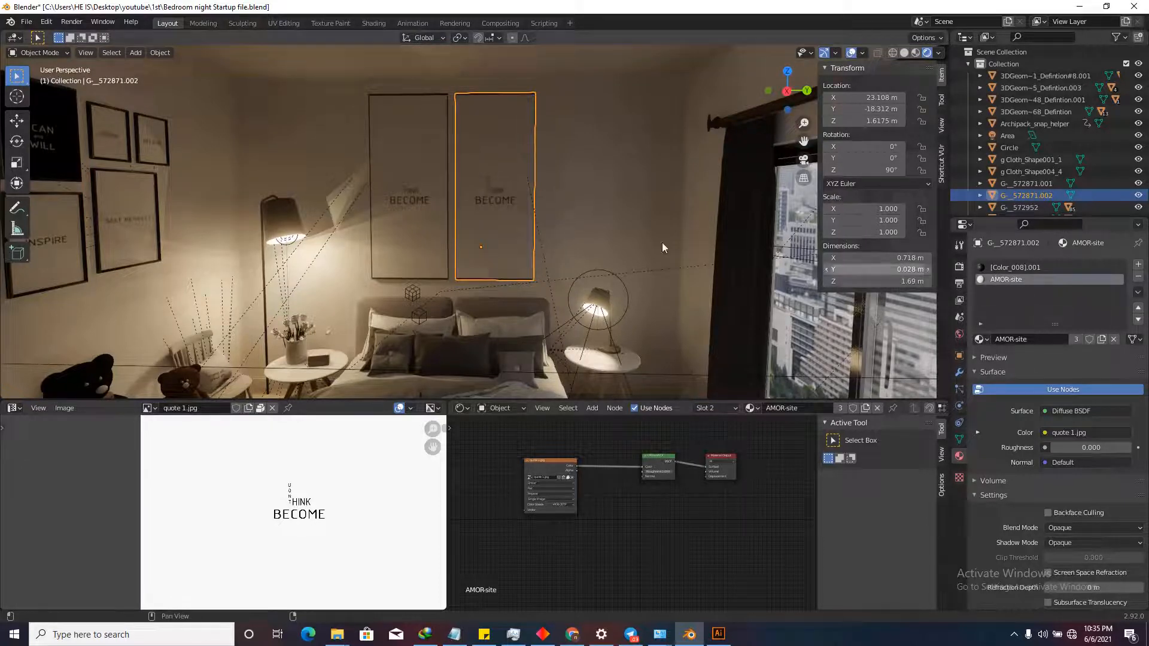
Make a separate copy of the frame's AMOR-site material and delete its old image texture node.
{"action": "left_click", "coordinate": [1102, 340]}
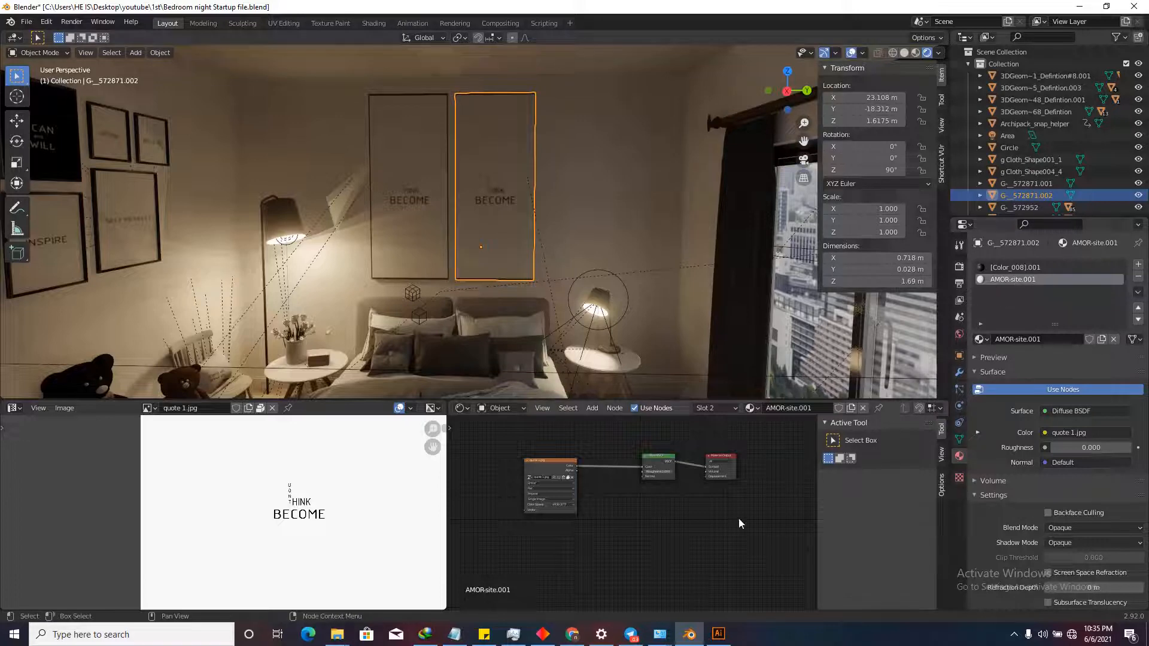
{"action": "scroll", "coordinate": [648, 480], "scroll_direction": "up", "scroll_amount": 2}
{"action": "left_click_drag", "start_coordinate": [646, 458], "coordinate": [616, 477]}
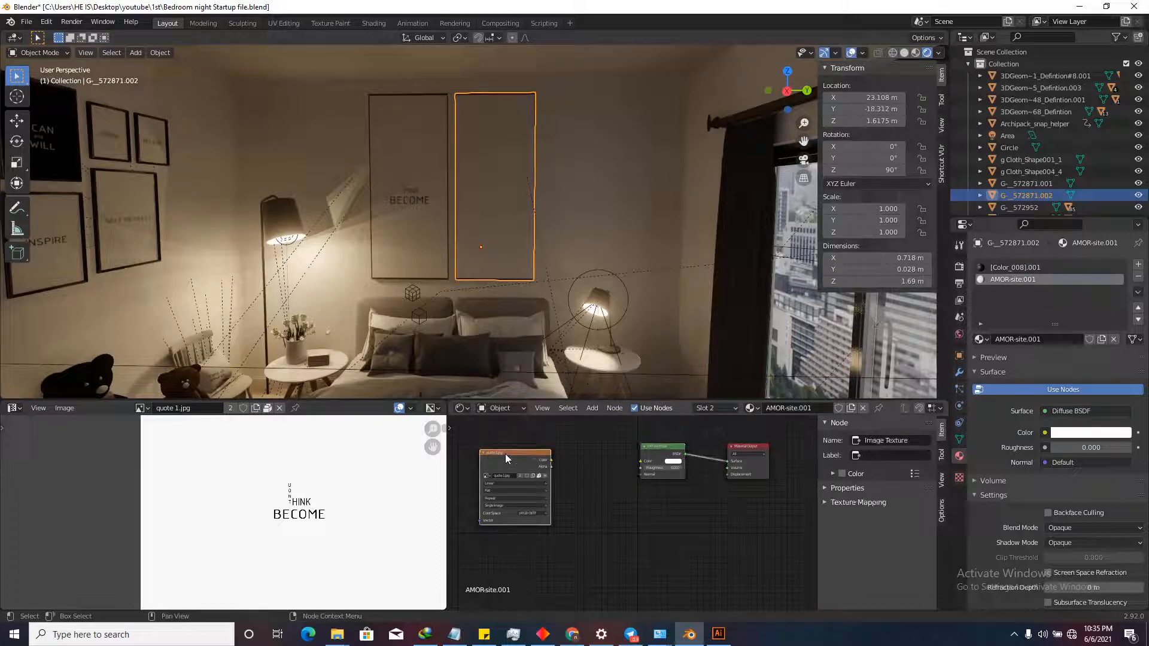
{"action": "key", "text": "x"}
Add quote 6.jpg to the material nodes and link its Color to the Diffuse BSDF.
{"action": "mouse_move", "coordinate": [337, 635]}
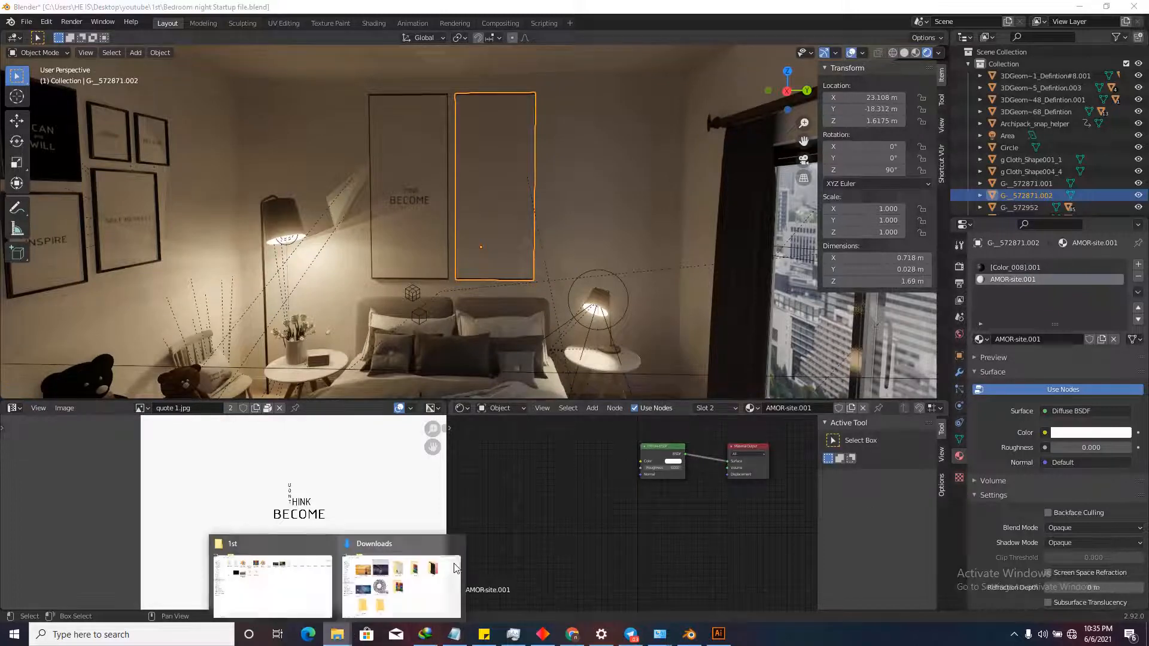
{"action": "left_click", "coordinate": [417, 578]}
{"action": "left_click_drag", "start_coordinate": [1114, 96], "coordinate": [691, 457]}
{"action": "scroll", "coordinate": [578, 479], "scroll_direction": "up", "scroll_amount": 2}
{"action": "scroll", "coordinate": [555, 465], "scroll_direction": "down", "scroll_amount": 3}
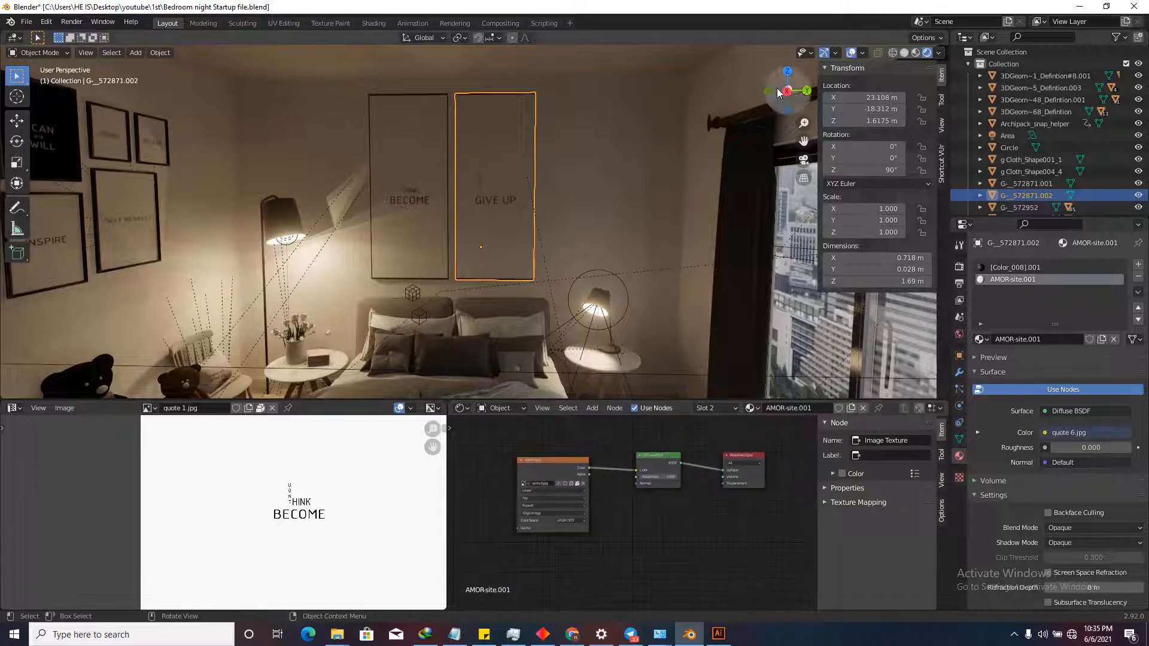
Walk the view back out into the bedroom and save the blend file.
{"action": "key", "text": "shift+grave"}
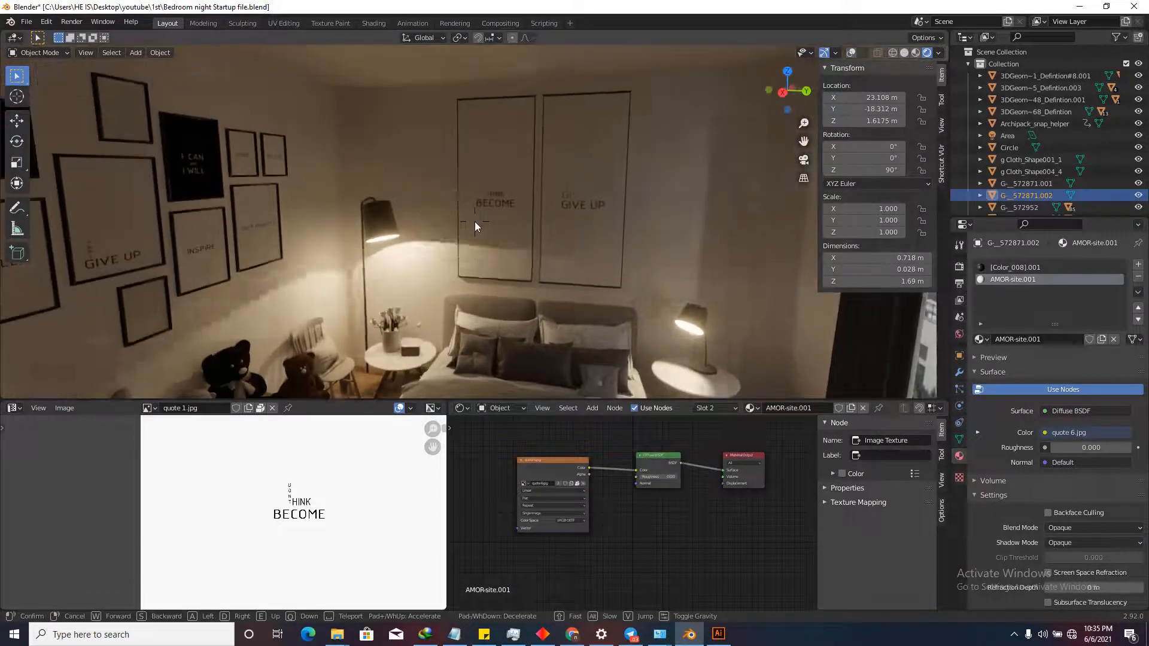
{"action": "key", "text": "s"}
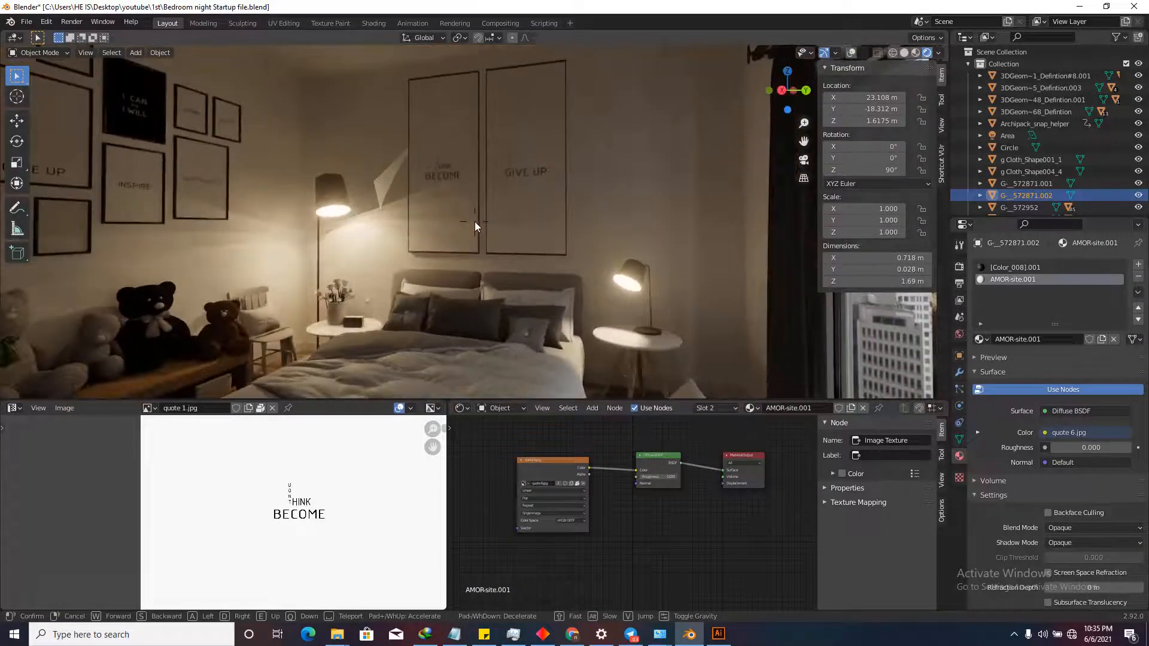
{"action": "key", "text": "w"}
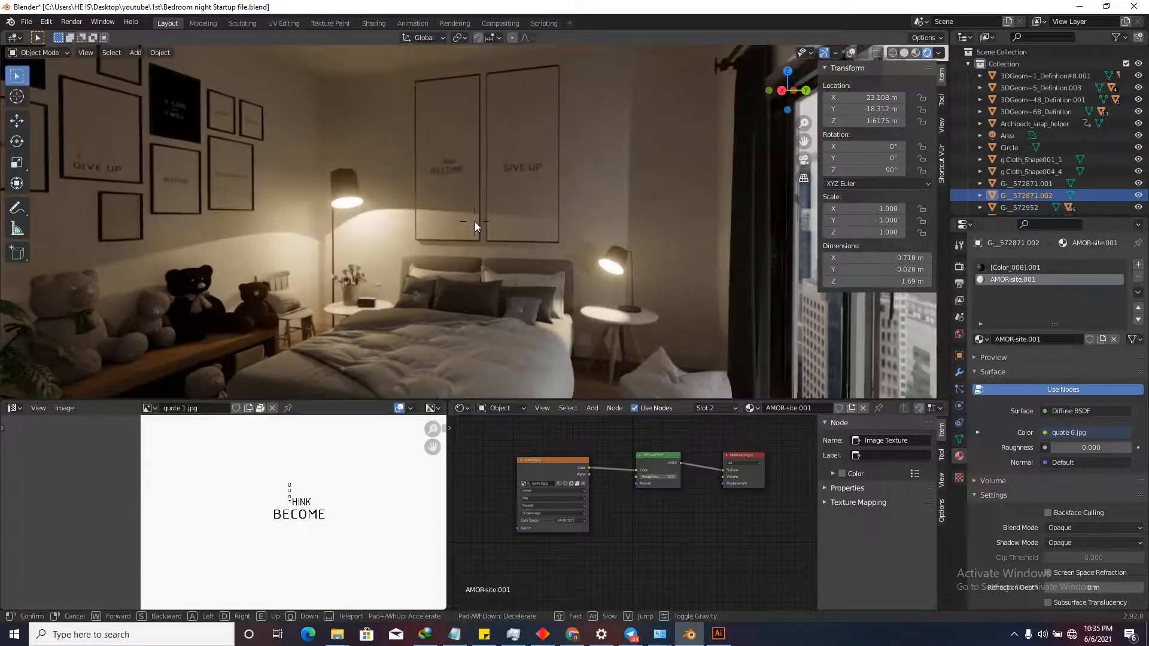
{"action": "left_click", "coordinate": [476, 221]}
{"action": "key", "text": "ctrl+s"}
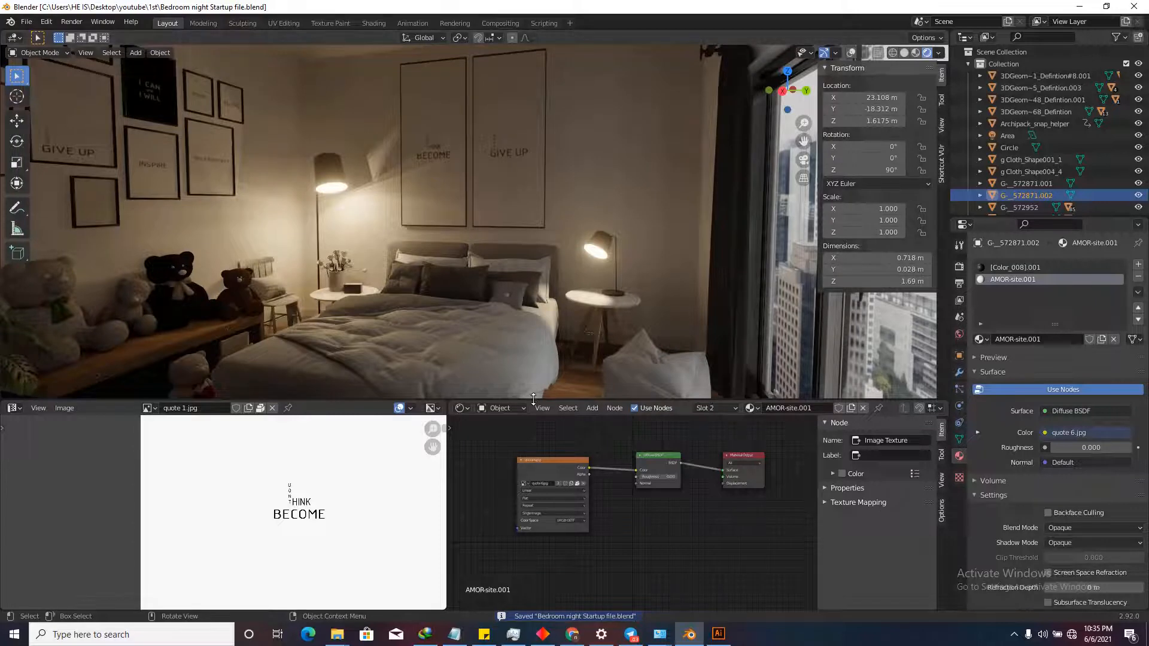
Make the 3D view taller and walk to a wide shot of bed, frames and window.
{"action": "left_click_drag", "start_coordinate": [532, 399], "coordinate": [527, 551]}
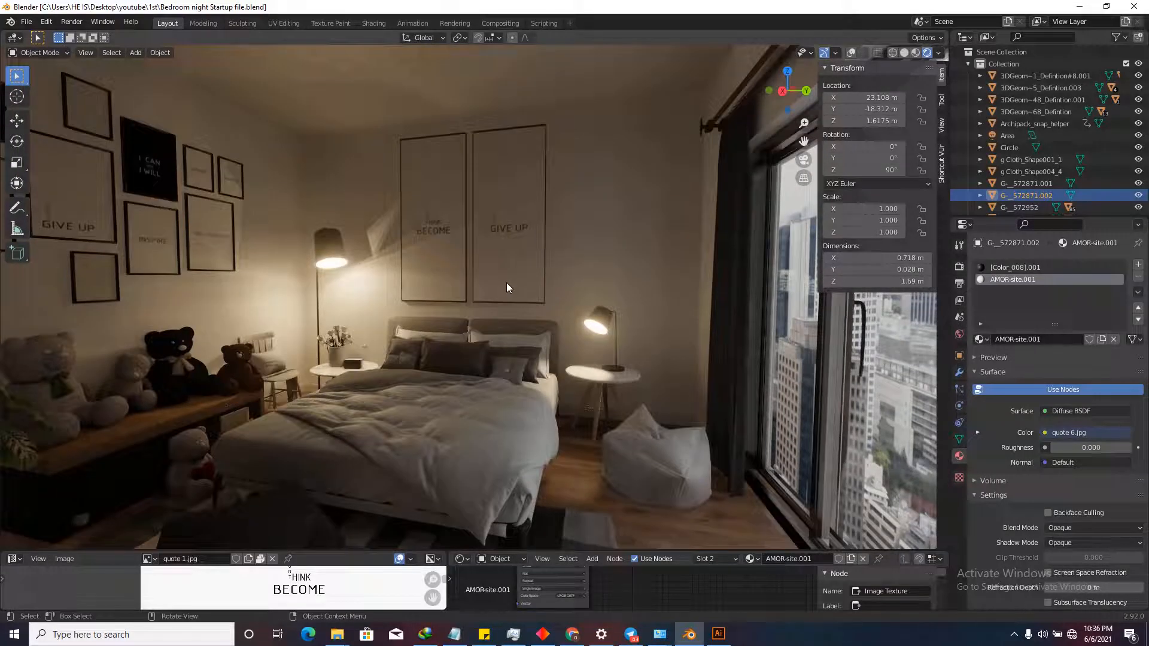
{"action": "key", "text": "shift+grave"}
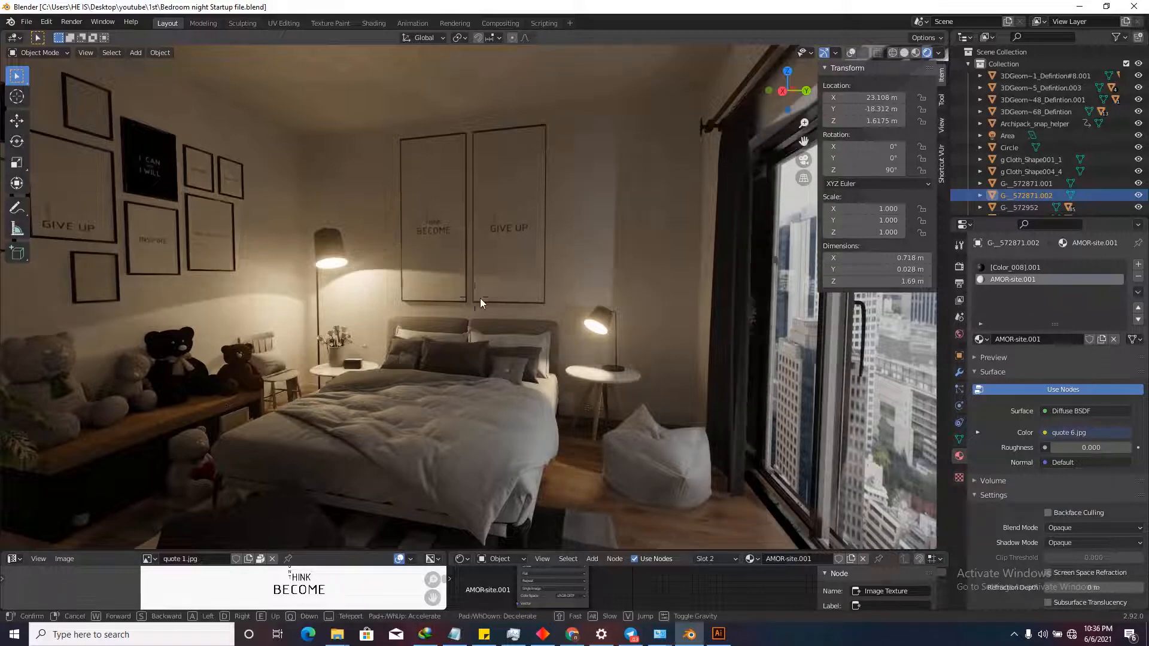
{"action": "key", "text": "w"}
{"action": "key", "text": "s"}
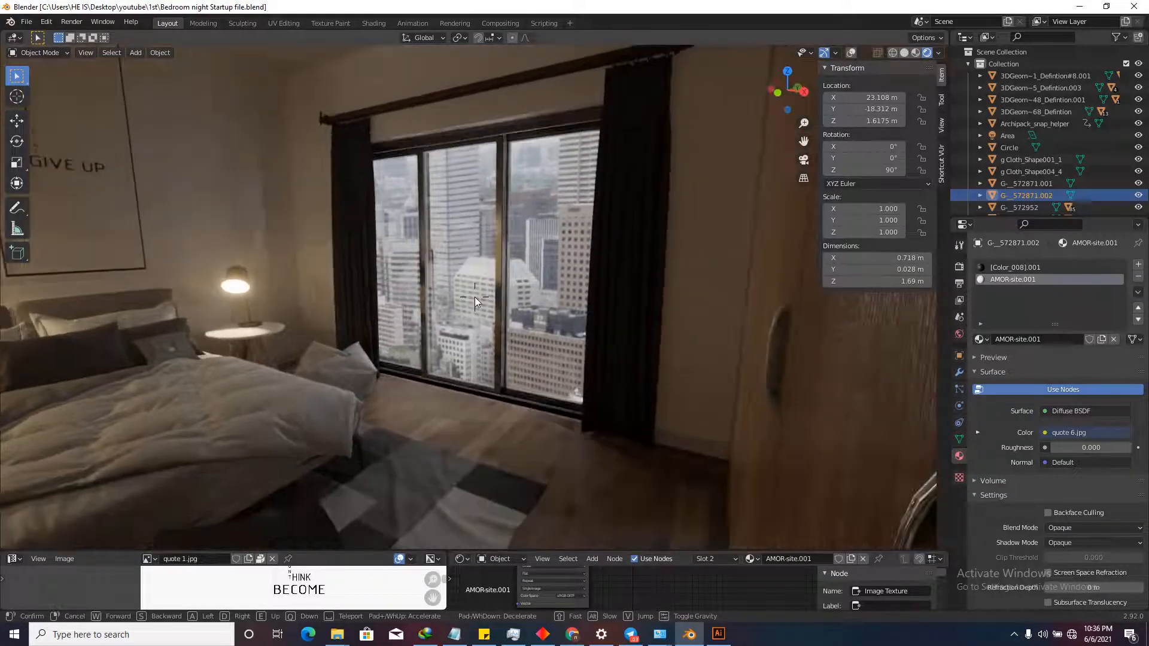
{"action": "key", "text": "s"}
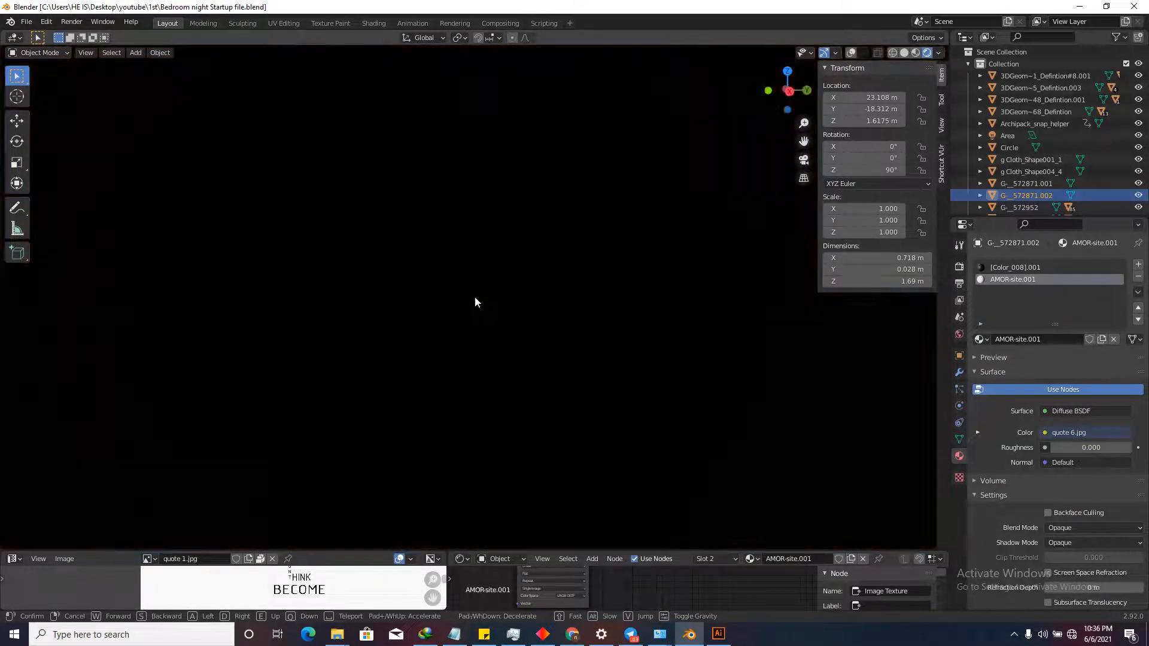
{"action": "key", "text": "w"}
{"action": "key", "text": "w"}
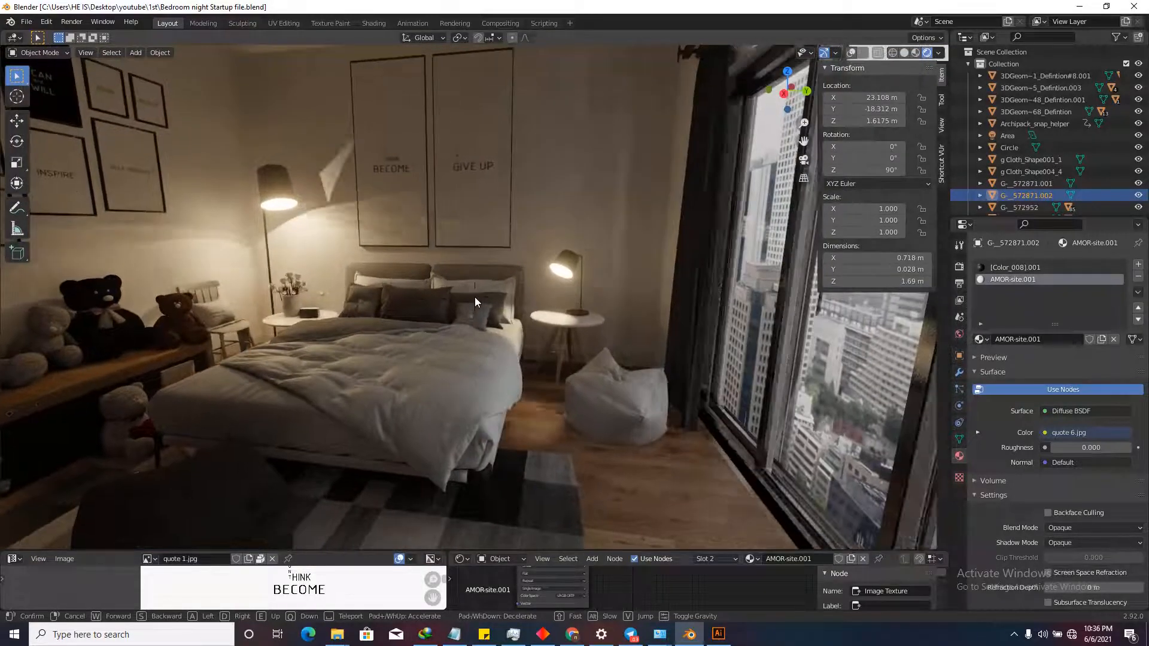
{"action": "key", "text": "s"}
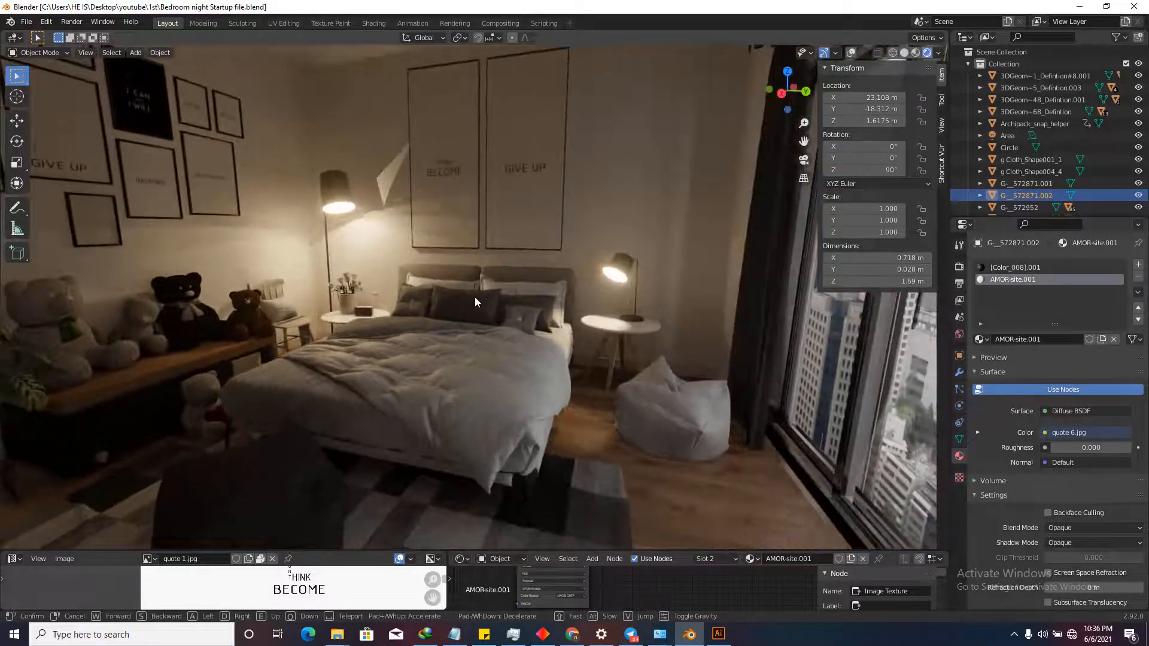
{"action": "key", "text": "w"}
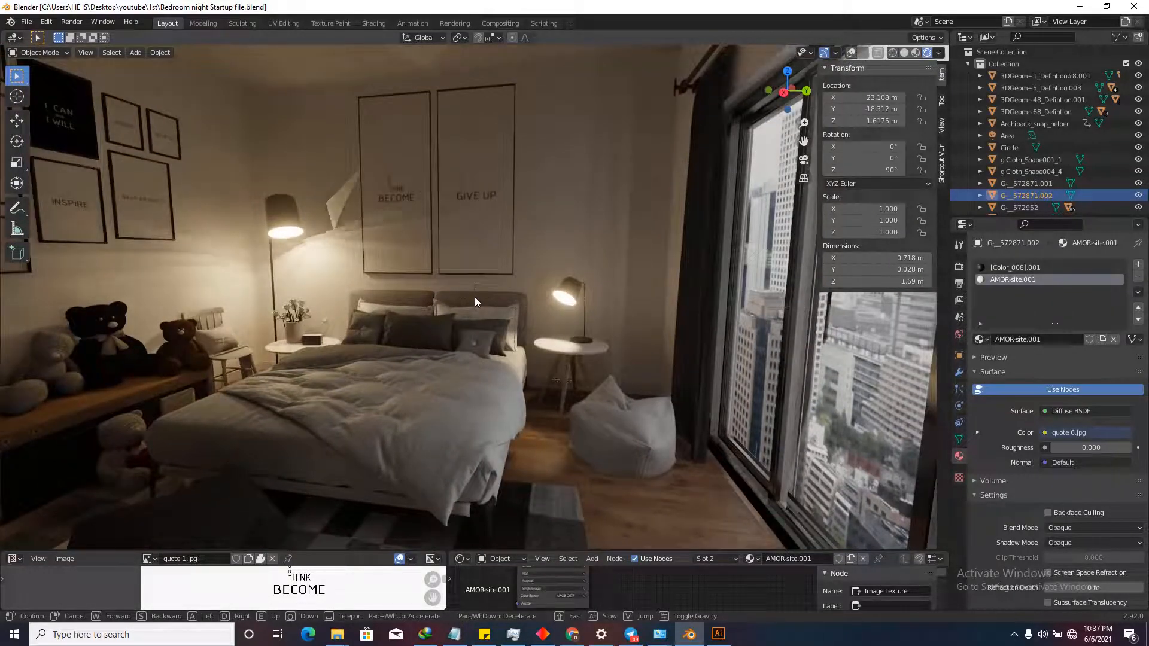
{"action": "key", "text": "w"}
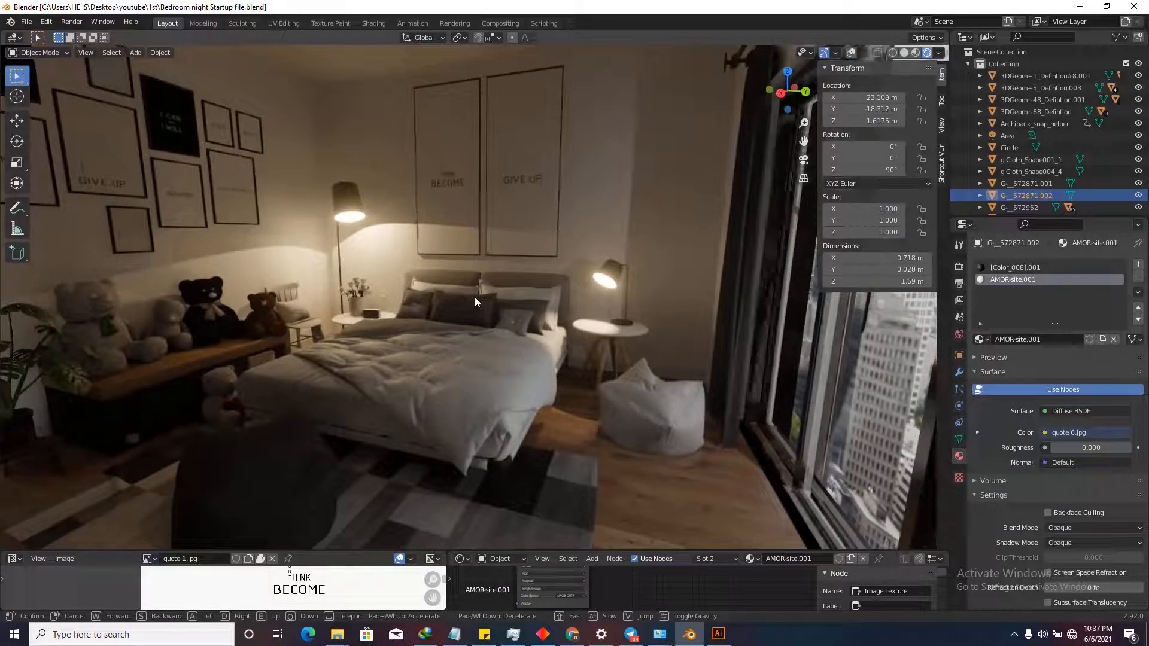
{"action": "left_click", "coordinate": [476, 297]}
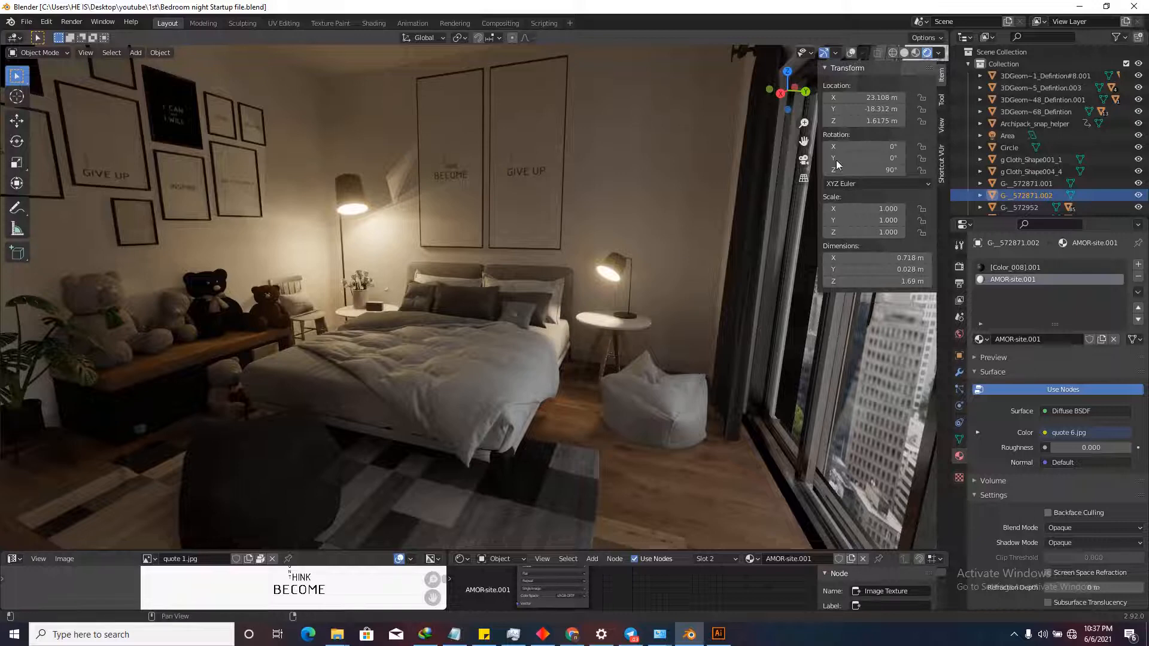
Switch to solid shading with overlays on and hide the ceiling plane.
{"action": "left_click", "coordinate": [907, 53]}
{"action": "scroll", "coordinate": [532, 280], "scroll_direction": "down", "scroll_amount": 10}
{"action": "middle_click_drag", "start_coordinate": [532, 281], "coordinate": [533, 358]}
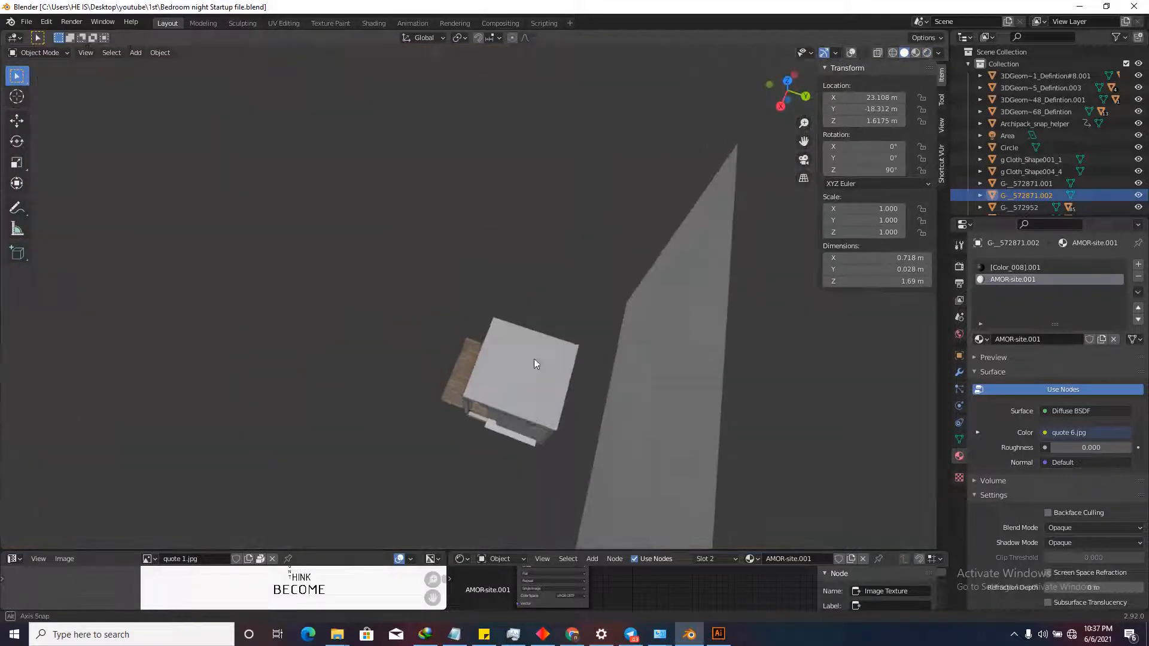
{"action": "scroll", "coordinate": [534, 358], "scroll_direction": "down", "scroll_amount": 1}
{"action": "left_click", "coordinate": [851, 52]}
{"action": "scroll", "coordinate": [553, 383], "scroll_direction": "up", "scroll_amount": 4}
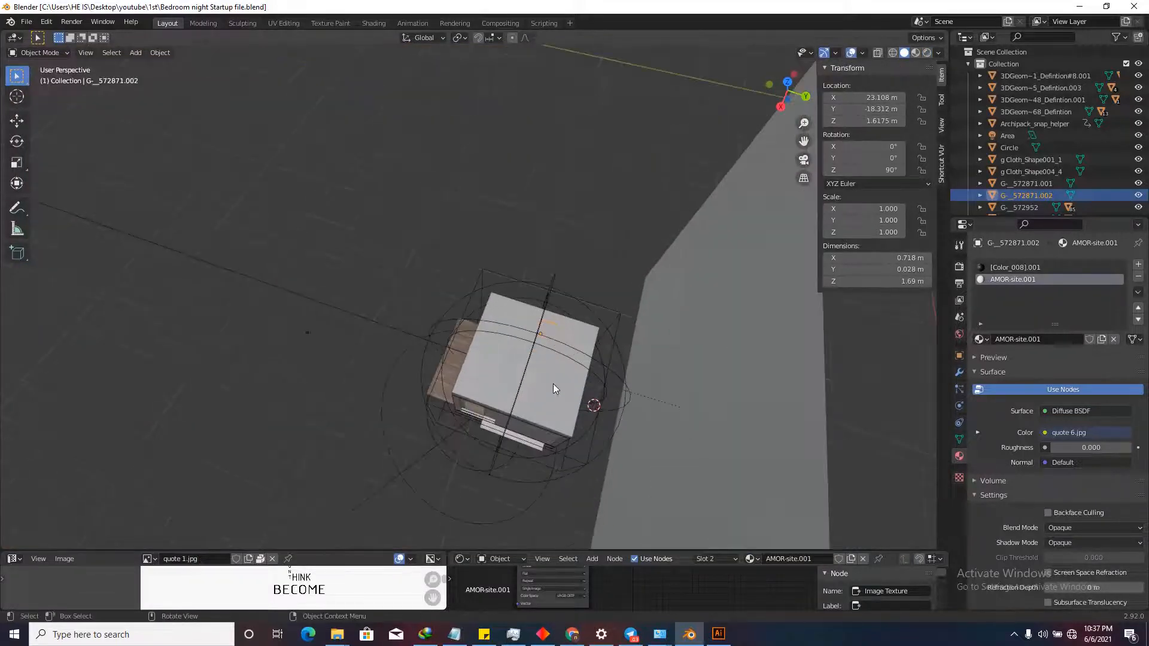
{"action": "left_click", "coordinate": [553, 384]}
{"action": "key", "text": "h"}
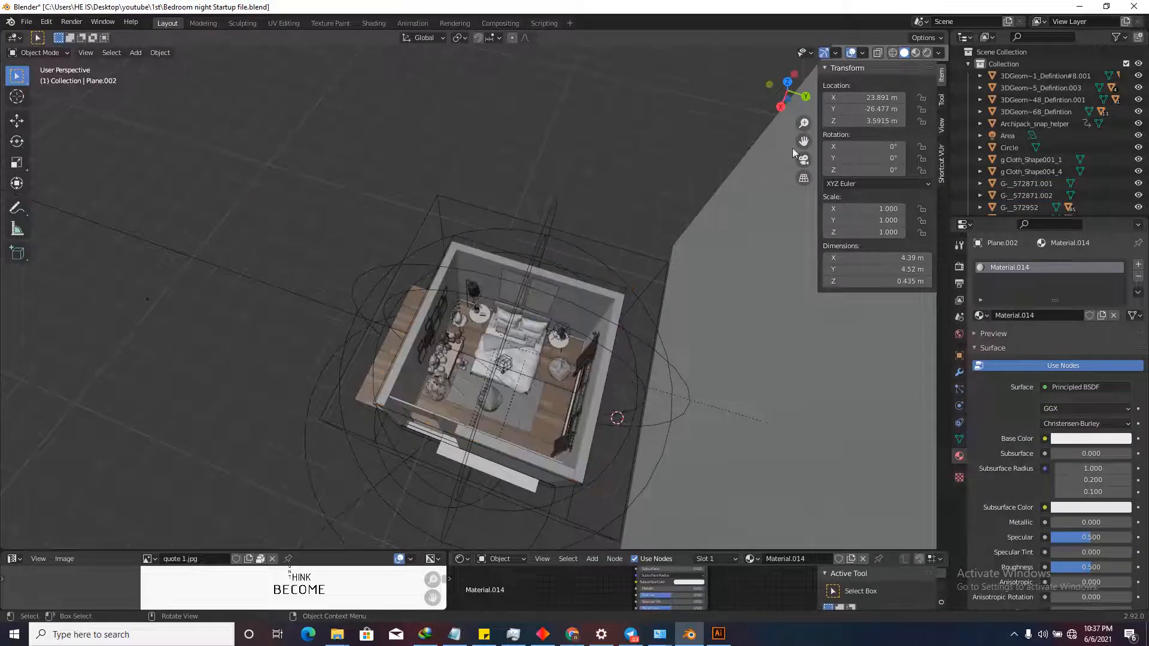
Go to top orthographic view and place the 3D cursor near the room's upper right.
{"action": "left_click", "coordinate": [787, 85]}
{"action": "scroll", "coordinate": [634, 220], "scroll_direction": "up", "scroll_amount": 8}
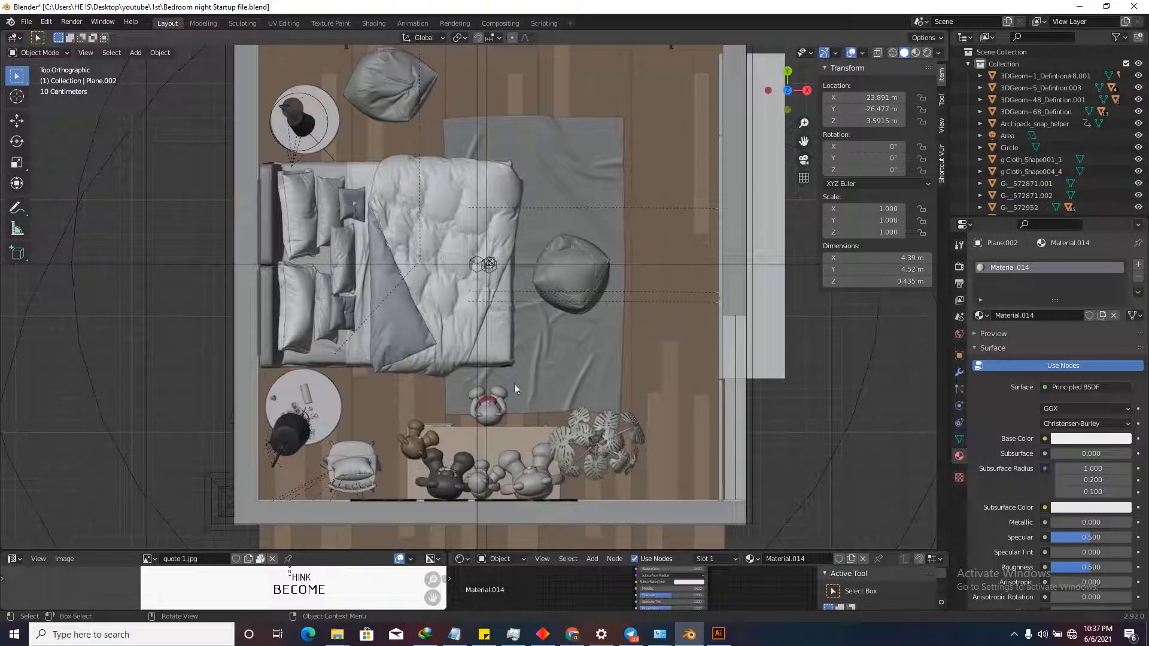
{"action": "scroll", "coordinate": [592, 238], "scroll_direction": "down", "scroll_amount": 3}
{"action": "right_click", "coordinate": [595, 220], "text": "shift"}
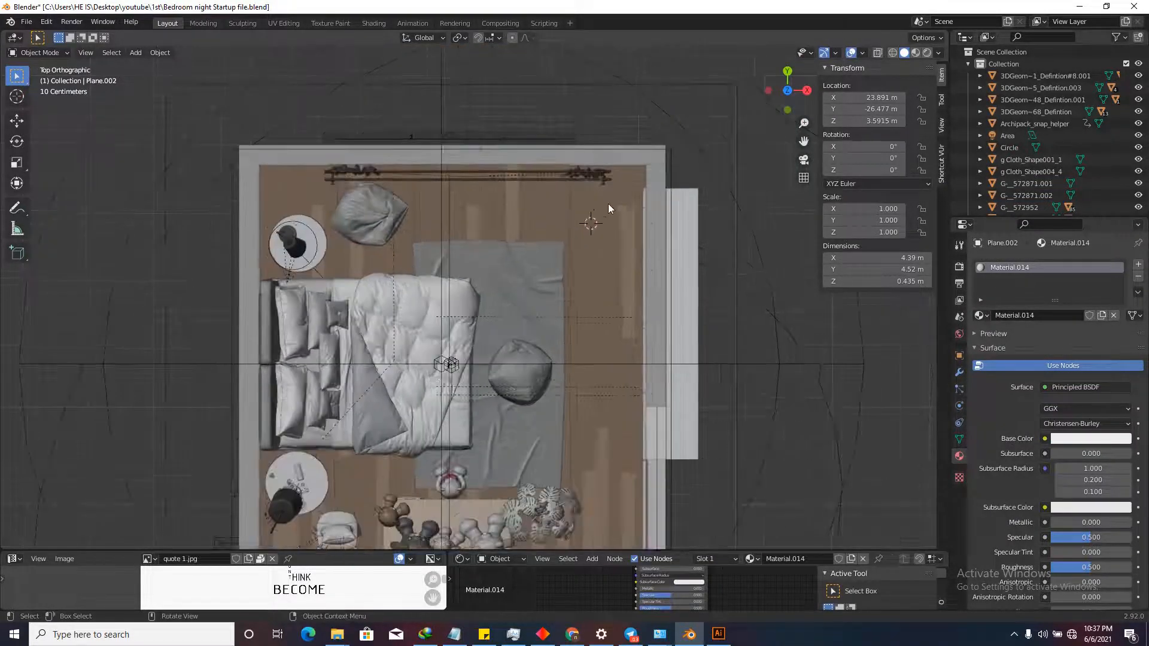
{"action": "scroll", "coordinate": [609, 203], "scroll_direction": "up", "scroll_amount": 2}
{"action": "left_click", "coordinate": [137, 54]}
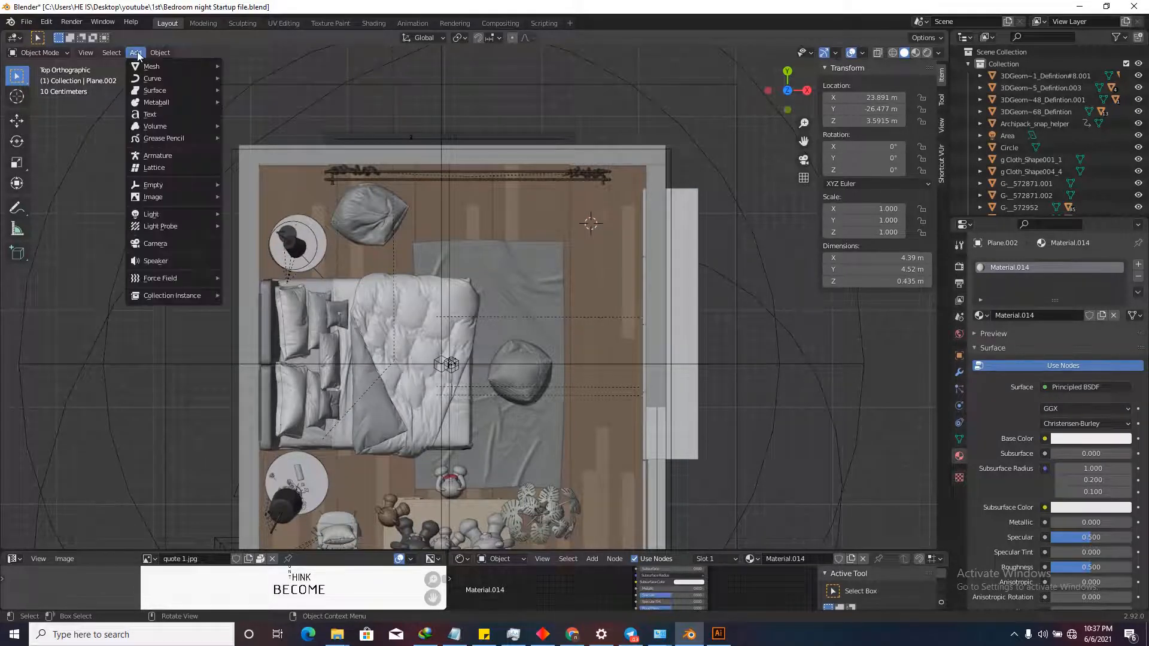
Add a camera at the 3D cursor and raise it along Z.
{"action": "left_click", "coordinate": [161, 243]}
{"action": "middle_click_drag", "start_coordinate": [540, 278], "coordinate": [655, 383]}
{"action": "scroll", "coordinate": [624, 254], "scroll_direction": "up", "scroll_amount": 3}
{"action": "key", "text": "g"}
{"action": "key", "text": "z"}
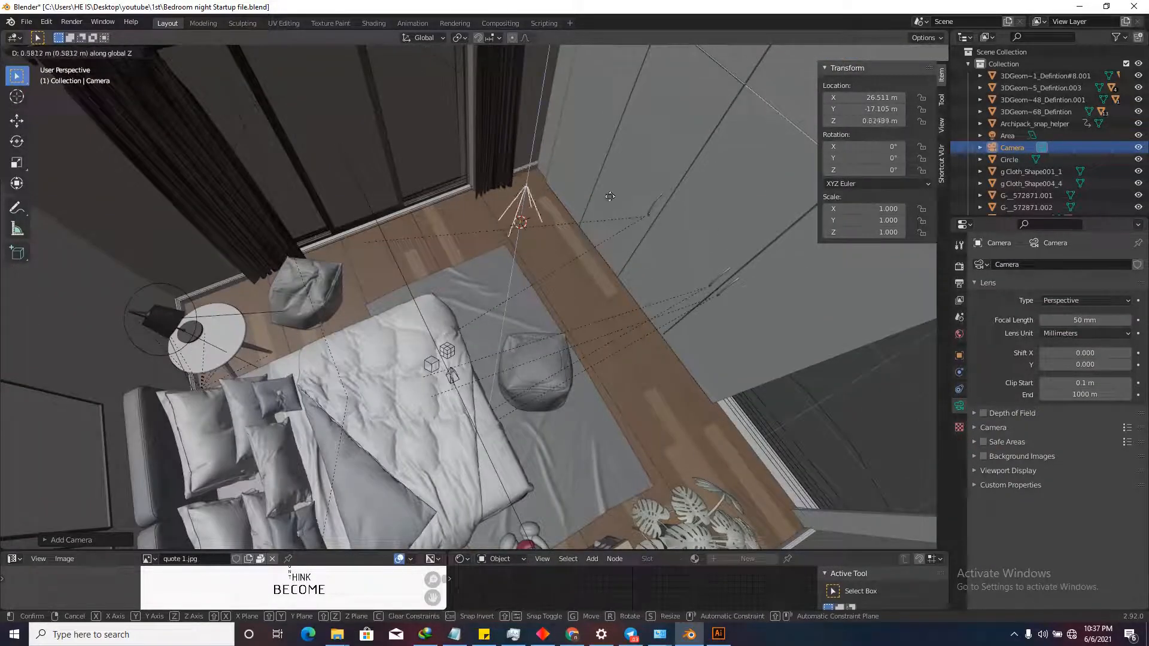
{"action": "left_click", "coordinate": [593, 135]}
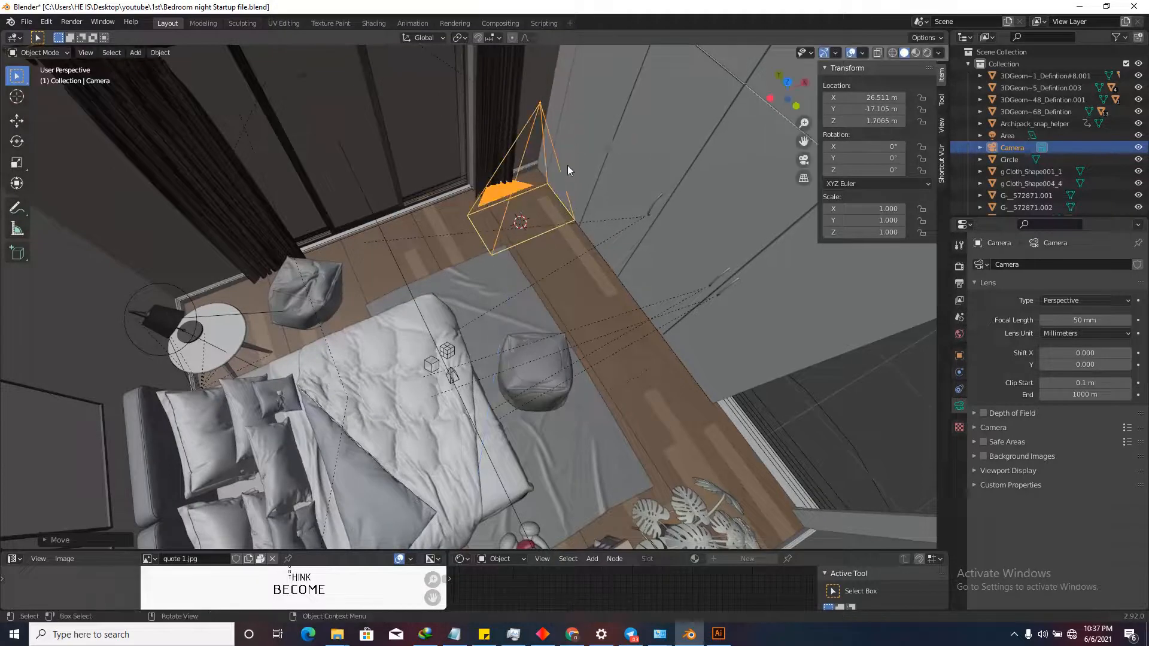
Rotate the camera 90° about Z and then 90° about Y.
{"action": "scroll", "coordinate": [528, 167], "scroll_direction": "down", "scroll_amount": 3}
{"action": "scroll", "coordinate": [528, 167], "scroll_direction": "up", "scroll_amount": 3}
{"action": "key", "text": "r"}
{"action": "key", "text": "z"}
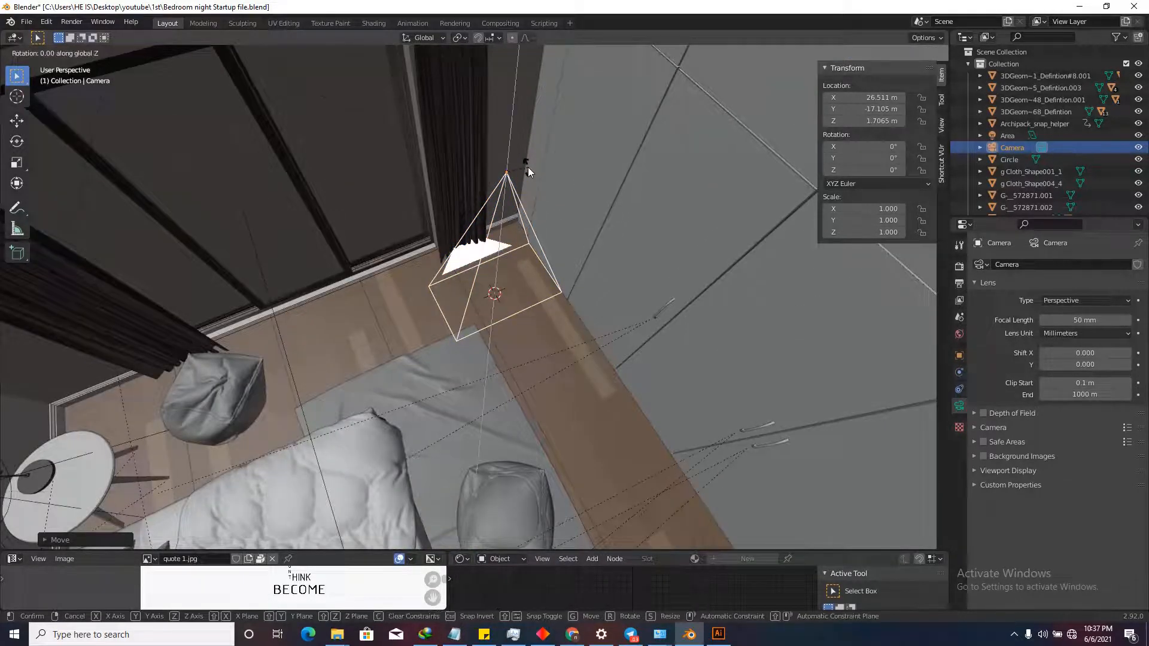
{"action": "type", "text": "90"}
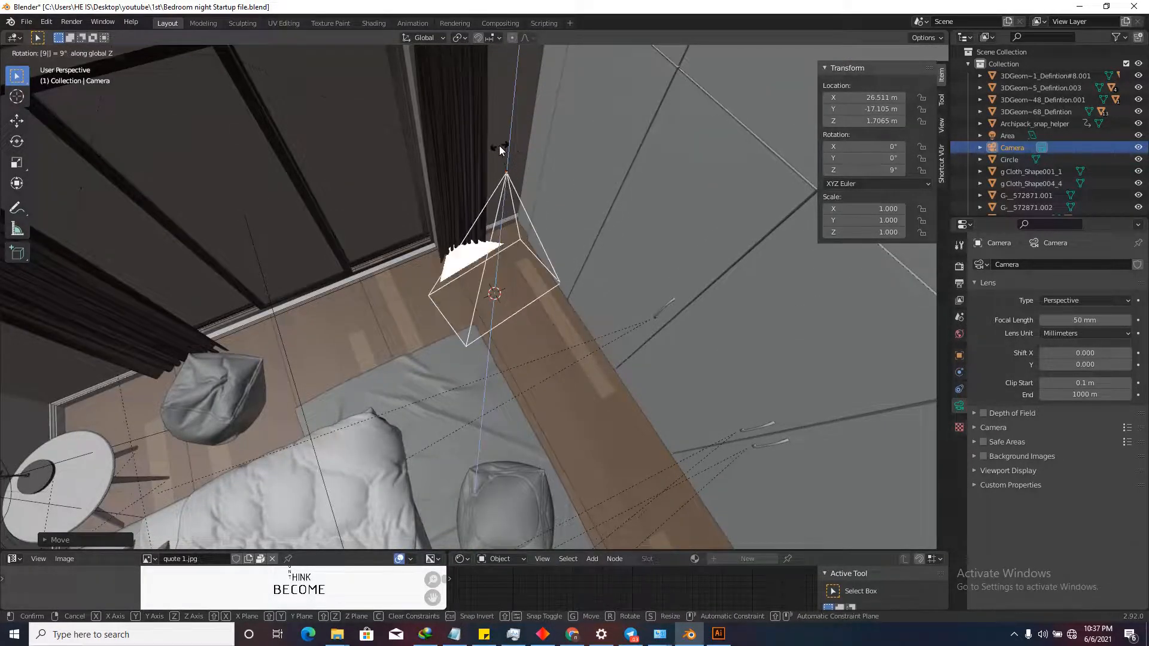
{"action": "key", "text": "Return"}
{"action": "scroll", "coordinate": [495, 256], "scroll_direction": "down", "scroll_amount": 5}
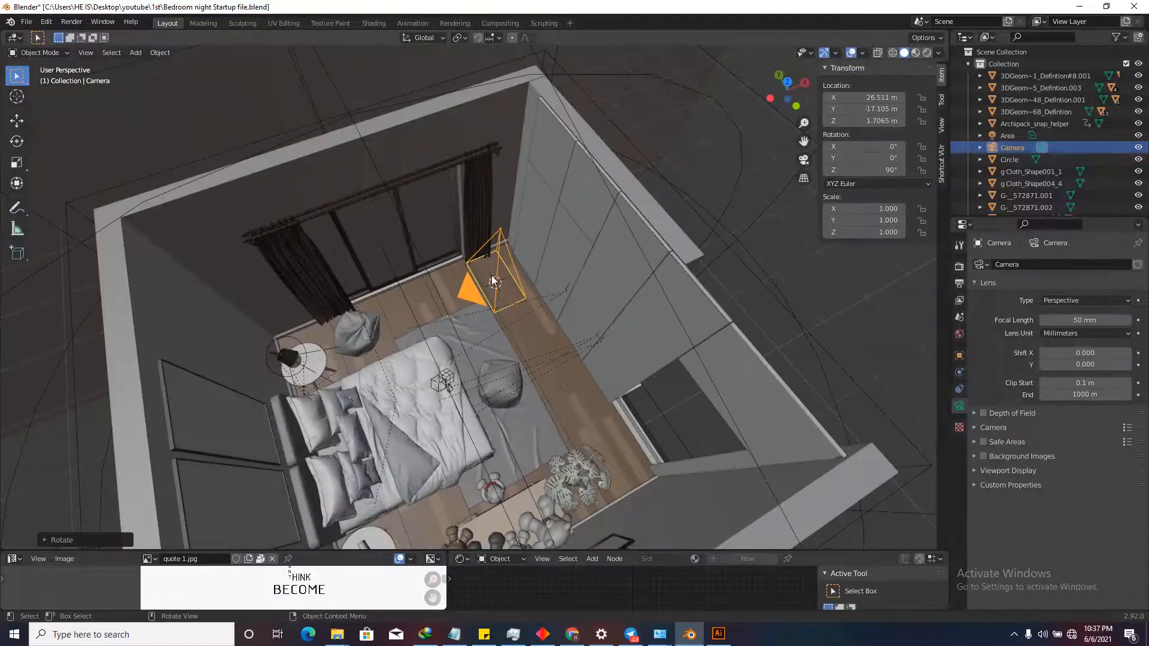
{"action": "scroll", "coordinate": [502, 279], "scroll_direction": "up", "scroll_amount": 2}
{"action": "key", "text": "r"}
{"action": "key", "text": "y"}
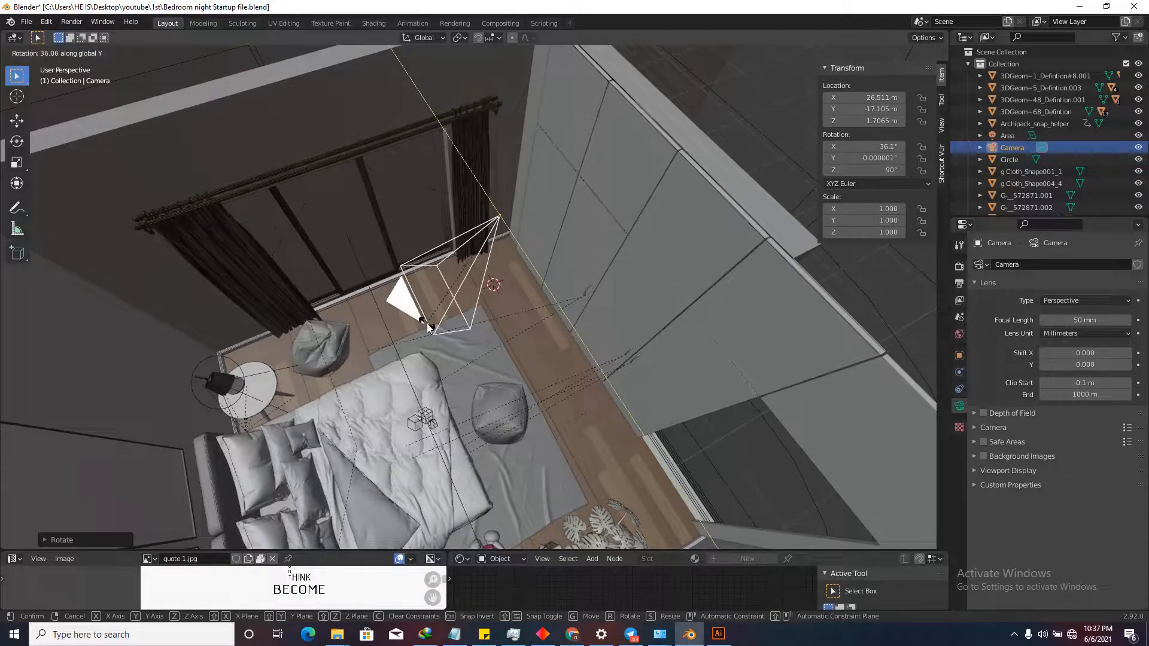
{"action": "type", "text": "90"}
{"action": "key", "text": "Return"}
In top orthographic view, shrink the camera to a scale of 0.253.
{"action": "scroll", "coordinate": [426, 323], "scroll_direction": "down", "scroll_amount": 3}
{"action": "middle_click_drag", "start_coordinate": [427, 323], "coordinate": [682, 157]}
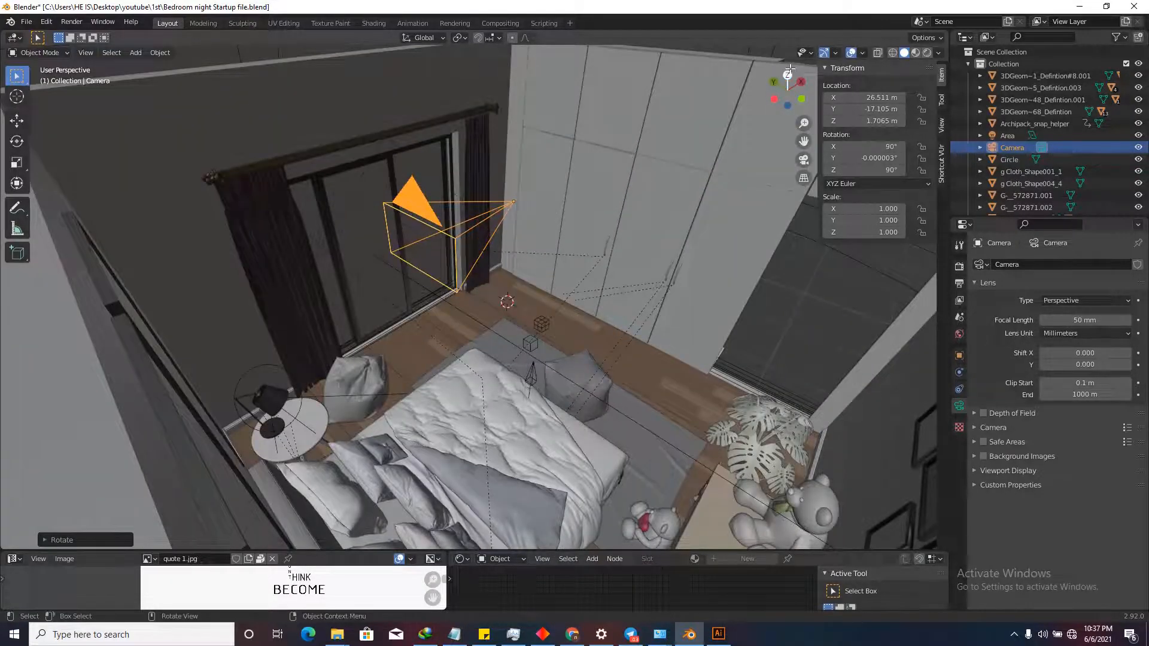
{"action": "key", "text": "KP_7"}
{"action": "scroll", "coordinate": [374, 389], "scroll_direction": "up", "scroll_amount": 2}
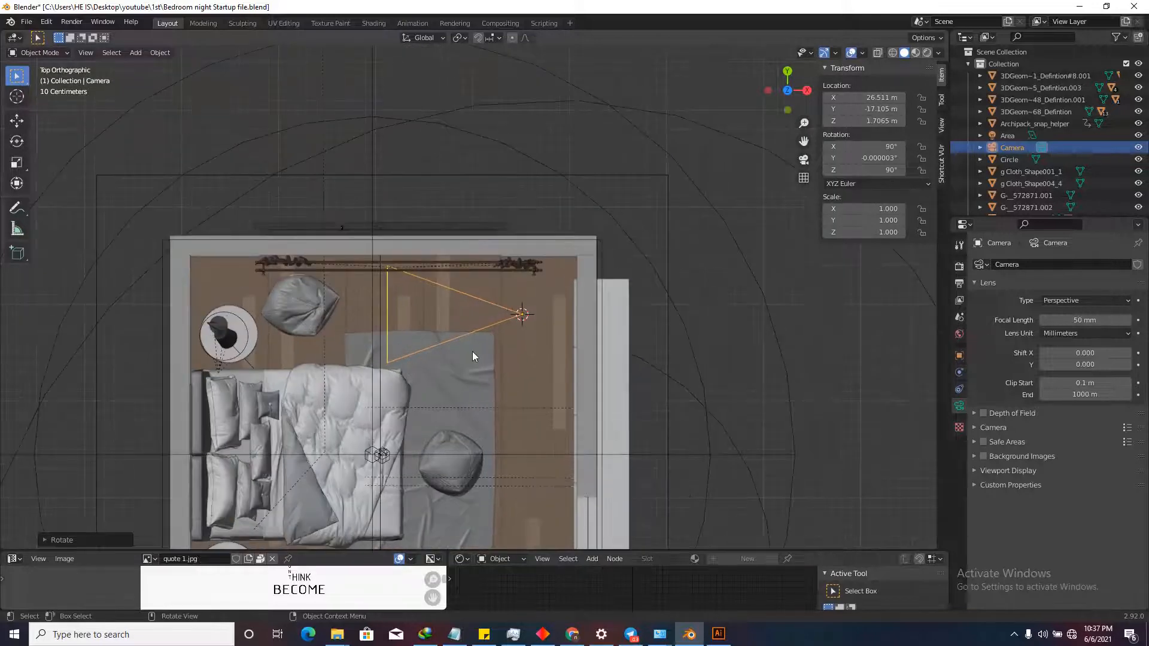
{"action": "scroll", "coordinate": [472, 357], "scroll_direction": "up", "scroll_amount": 1}
{"action": "scroll", "coordinate": [410, 317], "scroll_direction": "down", "scroll_amount": 2}
{"action": "key", "text": "s"}
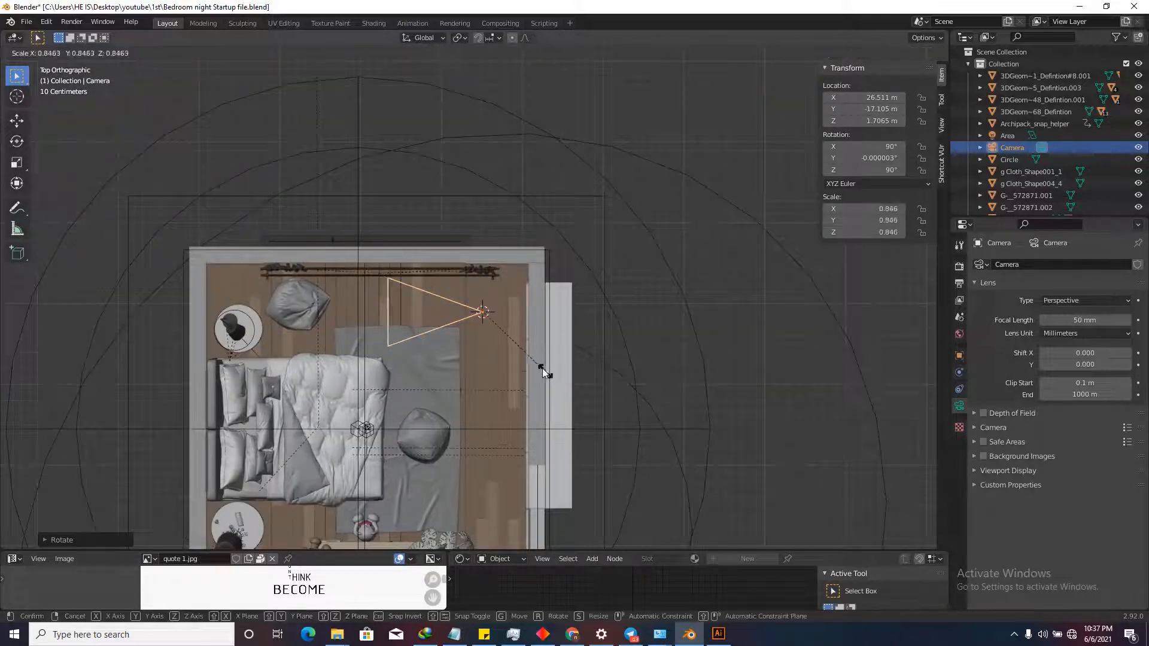
{"action": "left_click", "coordinate": [501, 336]}
{"action": "scroll", "coordinate": [465, 300], "scroll_direction": "up", "scroll_amount": 2}
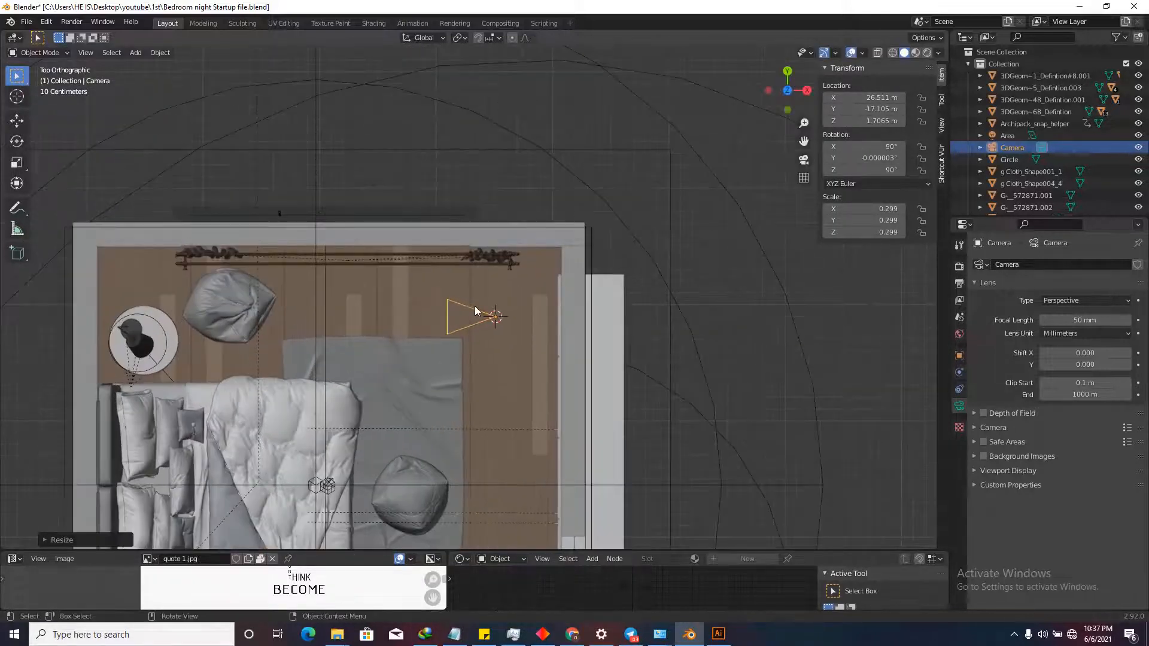
{"action": "scroll", "coordinate": [509, 344], "scroll_direction": "up", "scroll_amount": 1}
{"action": "key", "text": "s"}
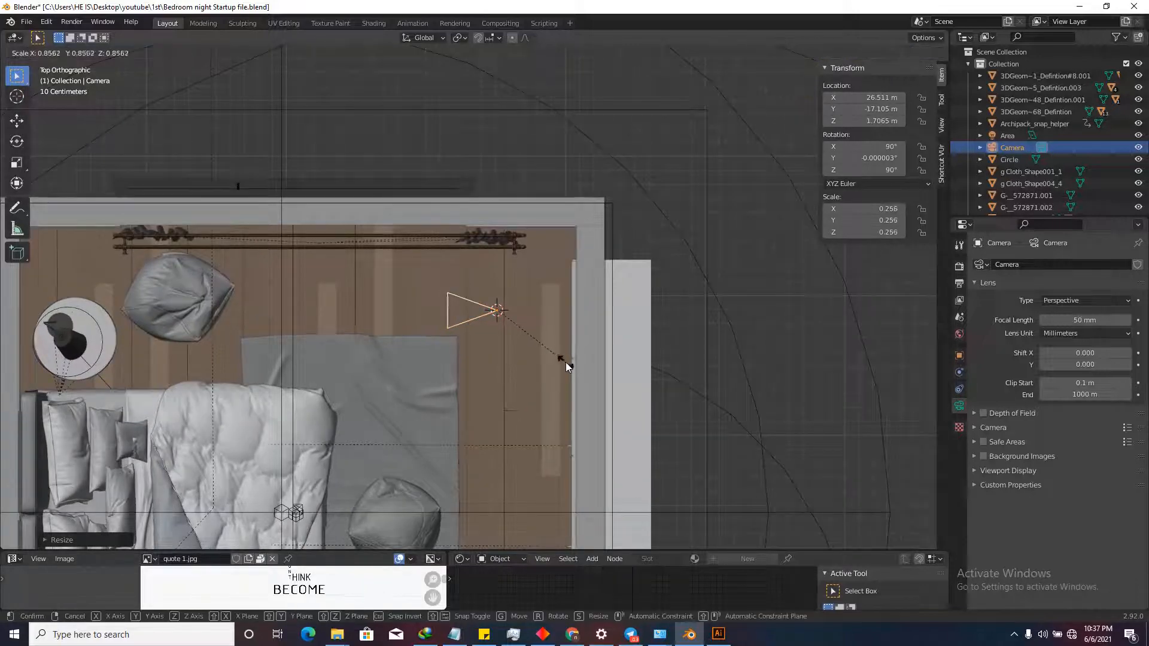
{"action": "left_click", "coordinate": [548, 359]}
Move the camera near the right wall and turn it to 129° toward the bed.
{"action": "key", "text": "g"}
{"action": "left_click", "coordinate": [506, 329]}
{"action": "scroll", "coordinate": [460, 306], "scroll_direction": "down", "scroll_amount": 1}
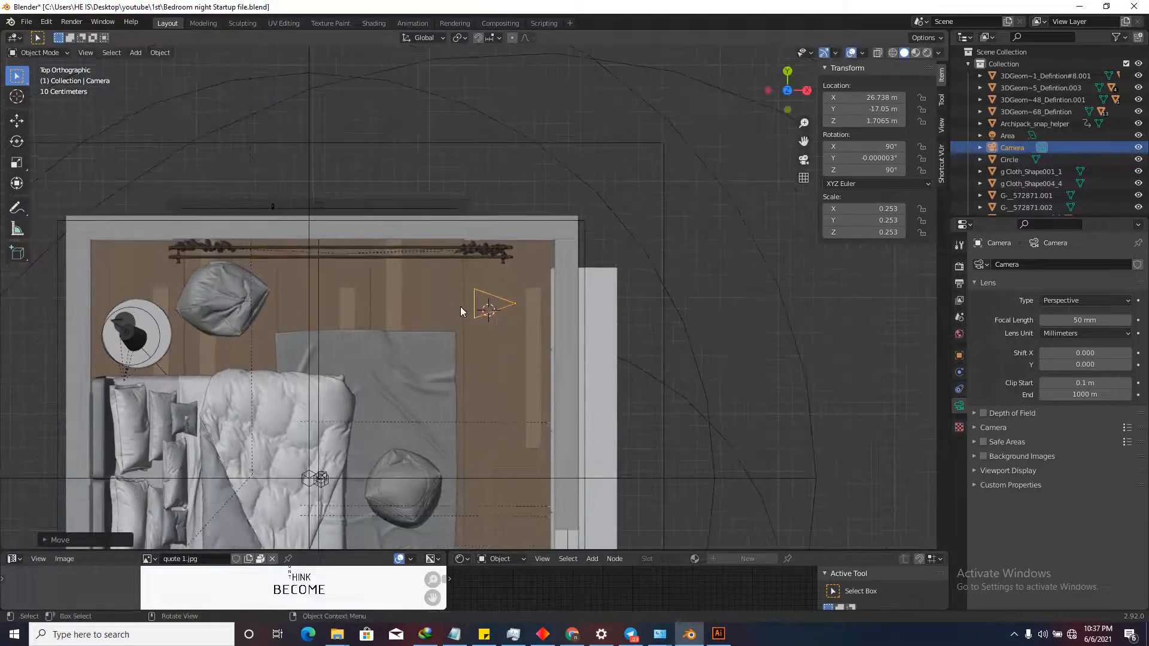
{"action": "key", "text": "r"}
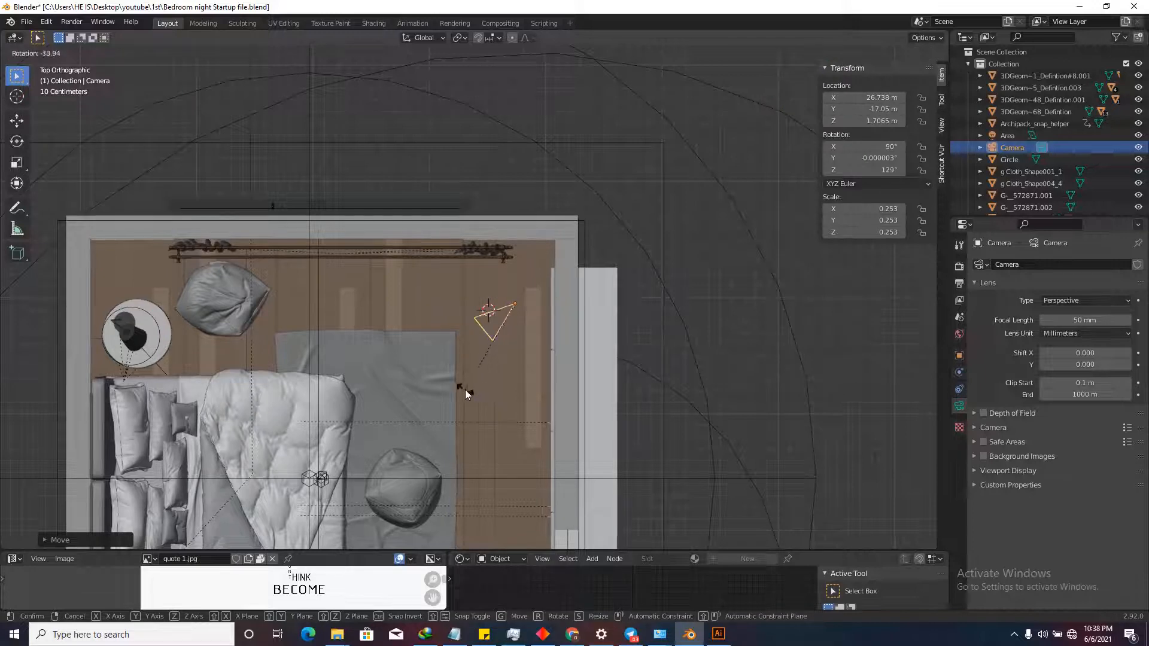
{"action": "left_click", "coordinate": [465, 390]}
{"action": "key", "text": "g"}
{"action": "left_click", "coordinate": [460, 378]}
{"action": "scroll", "coordinate": [472, 320], "scroll_direction": "down", "scroll_amount": 1}
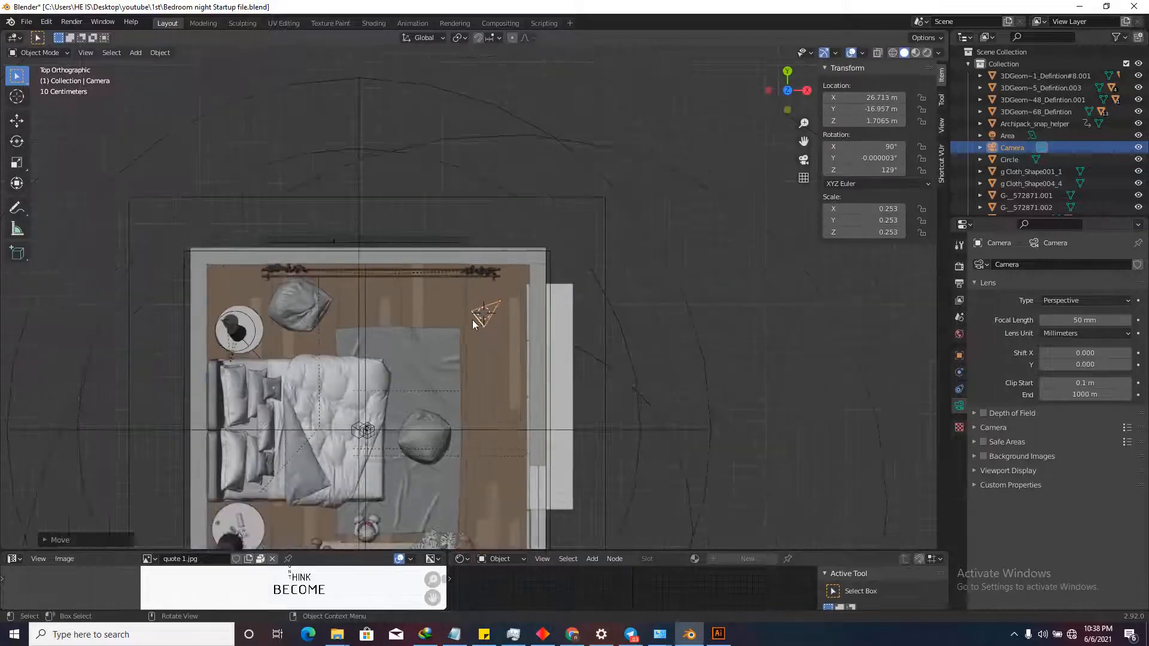
{"action": "scroll", "coordinate": [496, 328], "scroll_direction": "up", "scroll_amount": 1}
Scale the camera to 0.300 and nudge its position slightly.
{"action": "key", "text": "s"}
{"action": "left_click", "coordinate": [500, 337]}
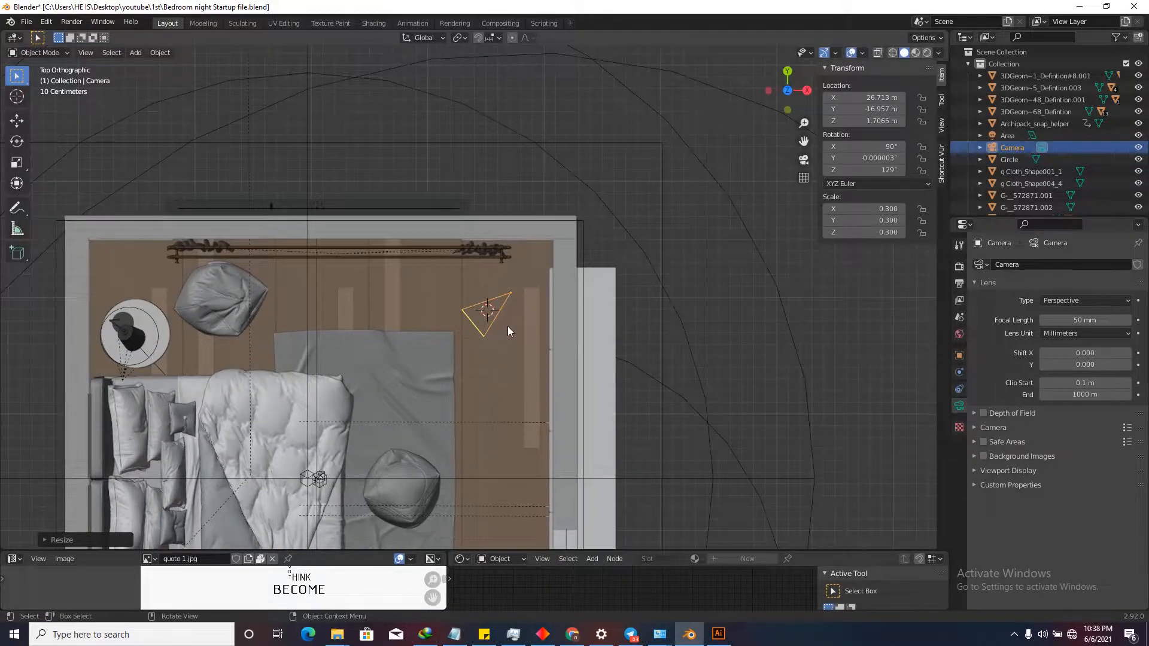
{"action": "key", "text": "g"}
{"action": "left_click", "coordinate": [501, 332]}
Switch the 3D view to look through the active camera.
{"action": "left_click", "coordinate": [87, 52]}
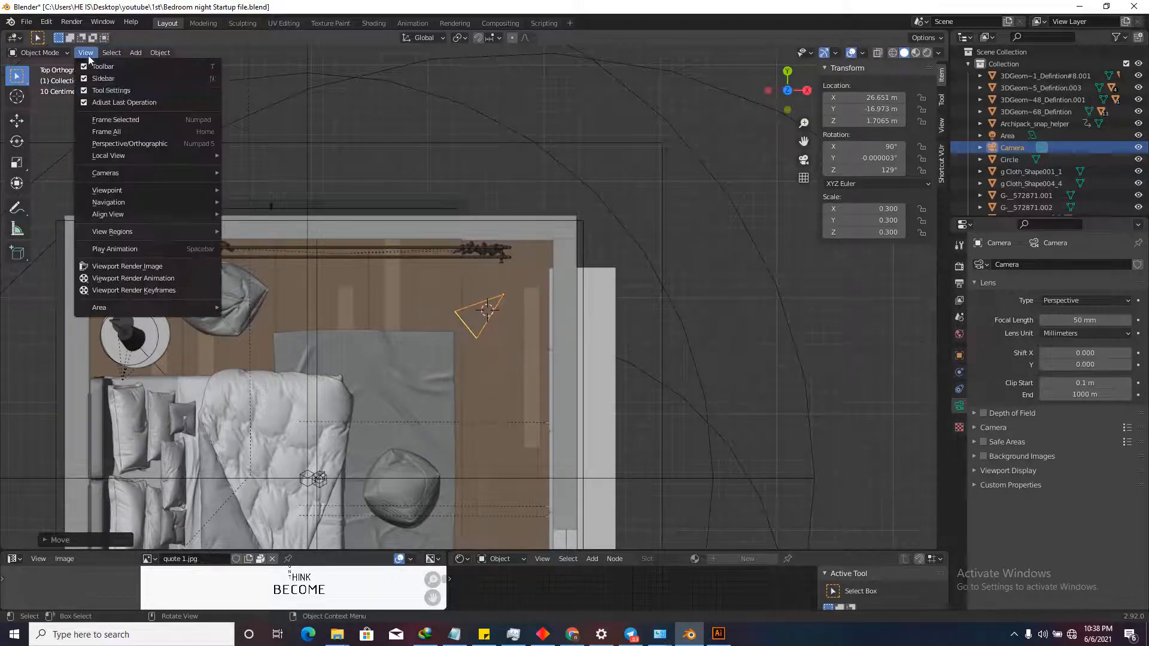
{"action": "mouse_move", "coordinate": [138, 173]}
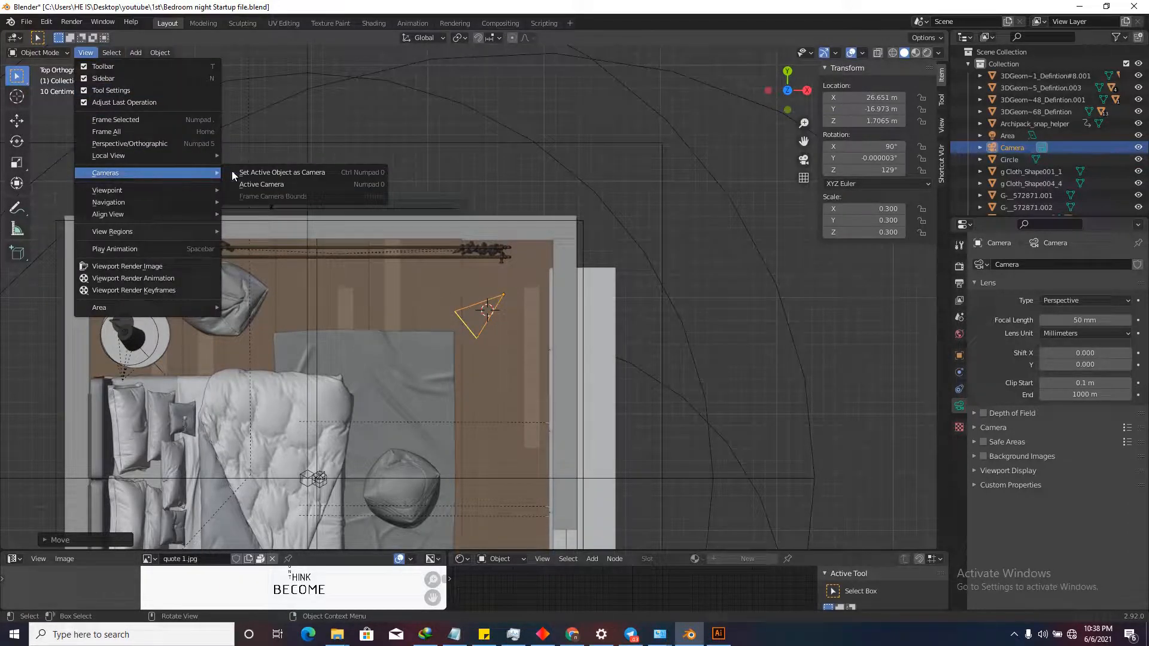
{"action": "left_click", "coordinate": [270, 184]}
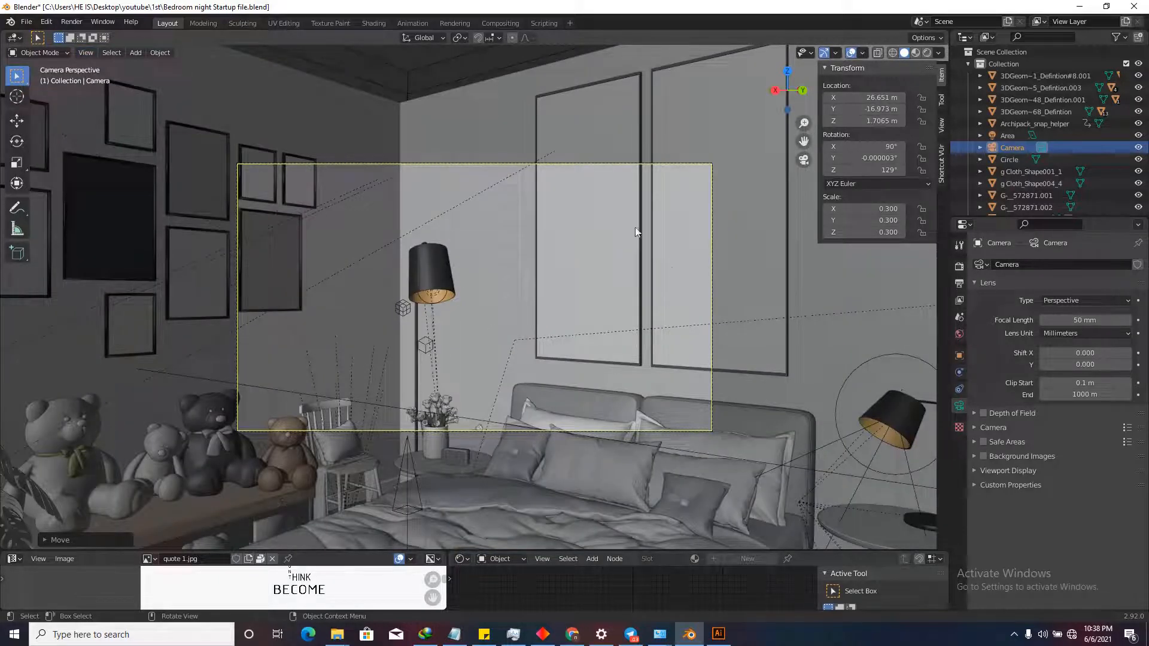
{"action": "scroll", "coordinate": [453, 276], "scroll_direction": "down", "scroll_amount": 3}
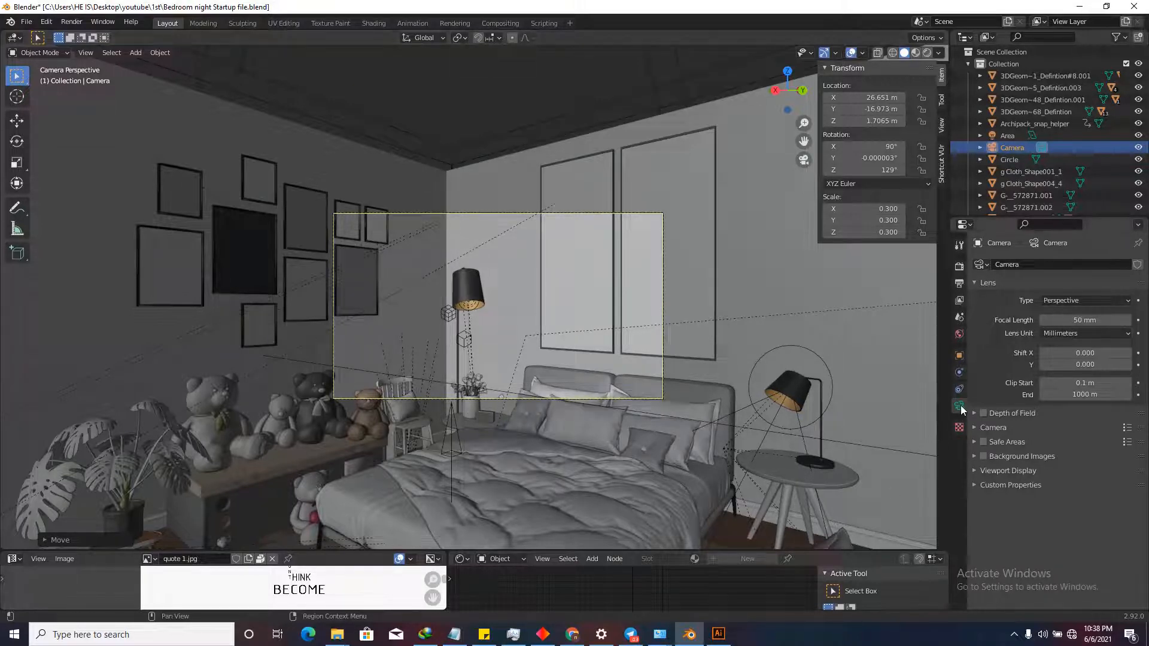
Raise the camera's Passepartout to 1.000 to black out everything outside the frame.
{"action": "left_click", "coordinate": [989, 470]}
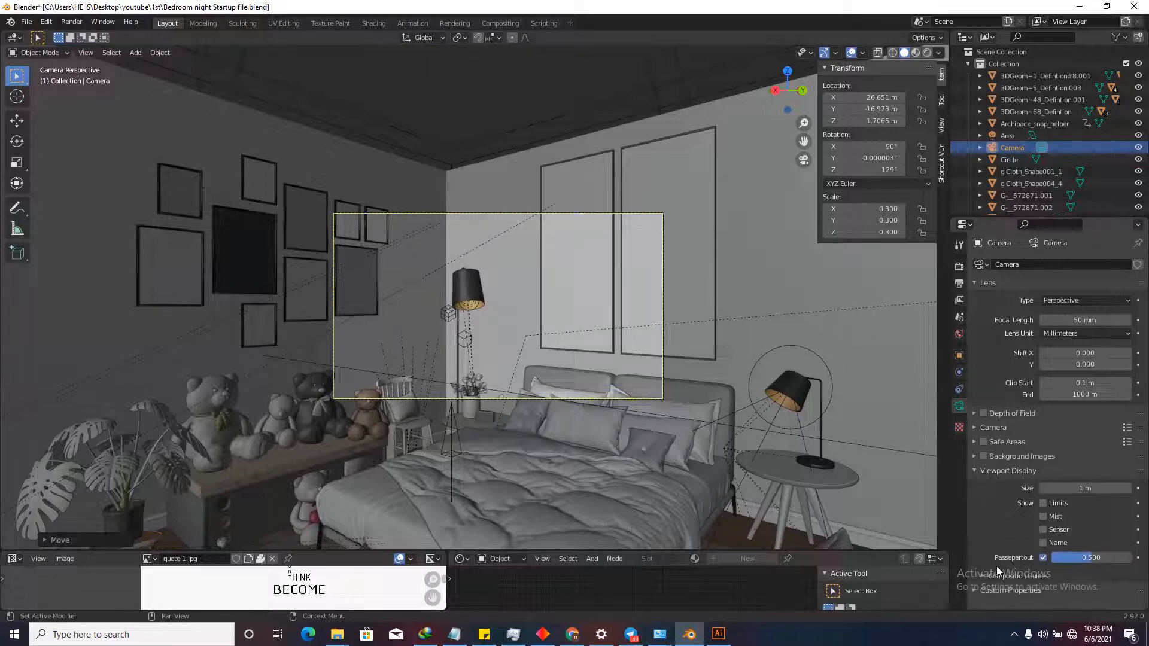
{"action": "left_click_drag", "start_coordinate": [1082, 557], "coordinate": [1121, 557]}
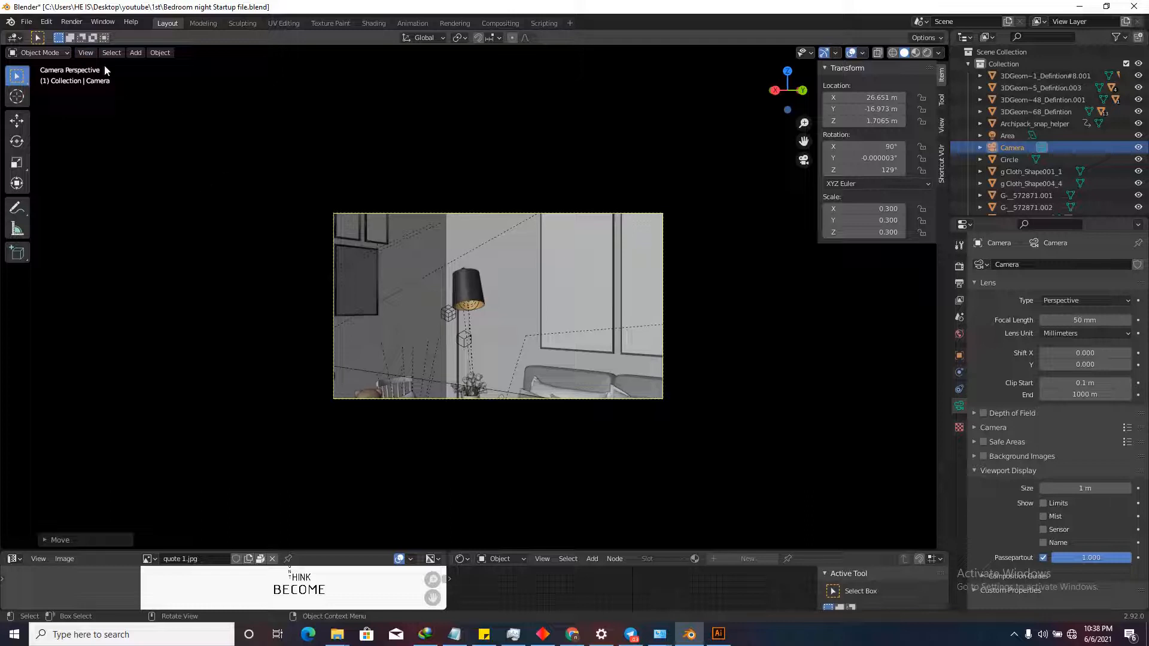
{"action": "left_click", "coordinate": [85, 53]}
Walk the camera forward to a position in front of the bed.
{"action": "mouse_move", "coordinate": [119, 202]}
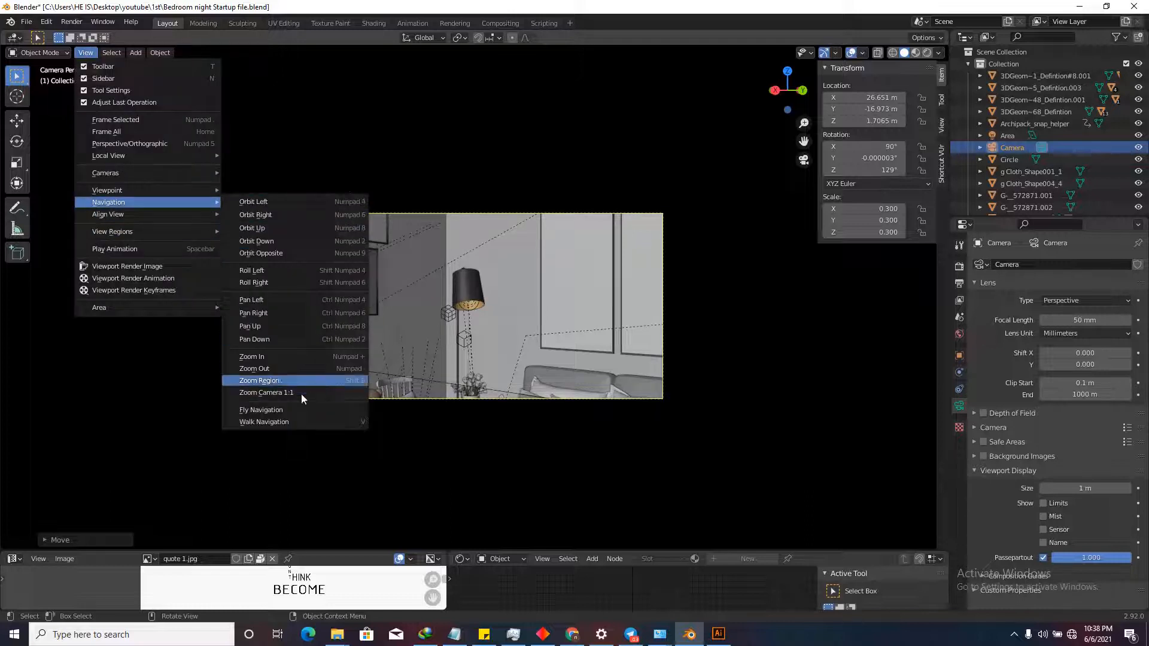
{"action": "left_click", "coordinate": [300, 424]}
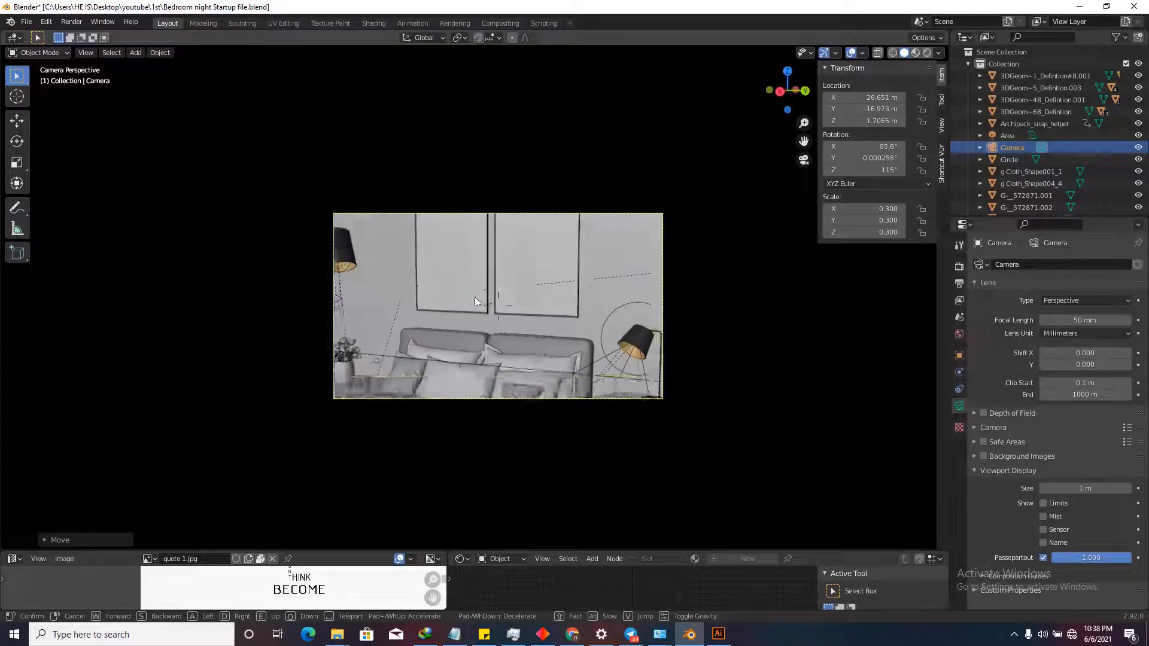
{"action": "key", "text": "s"}
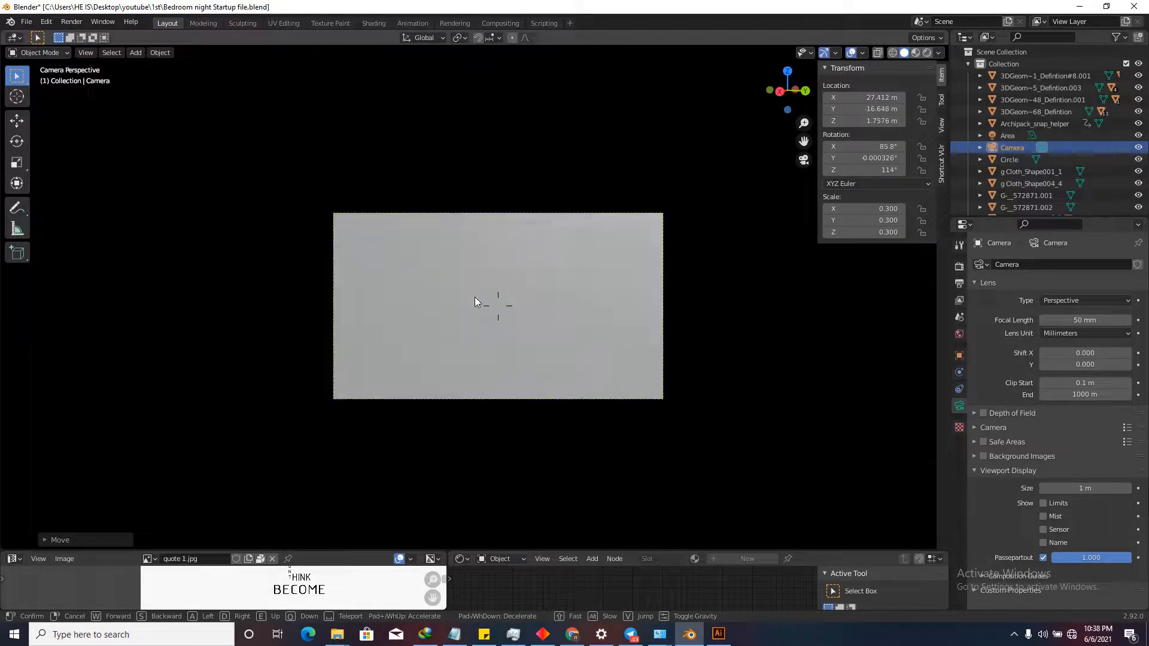
{"action": "key", "text": "w"}
{"action": "key", "text": "s"}
{"action": "key", "text": "w"}
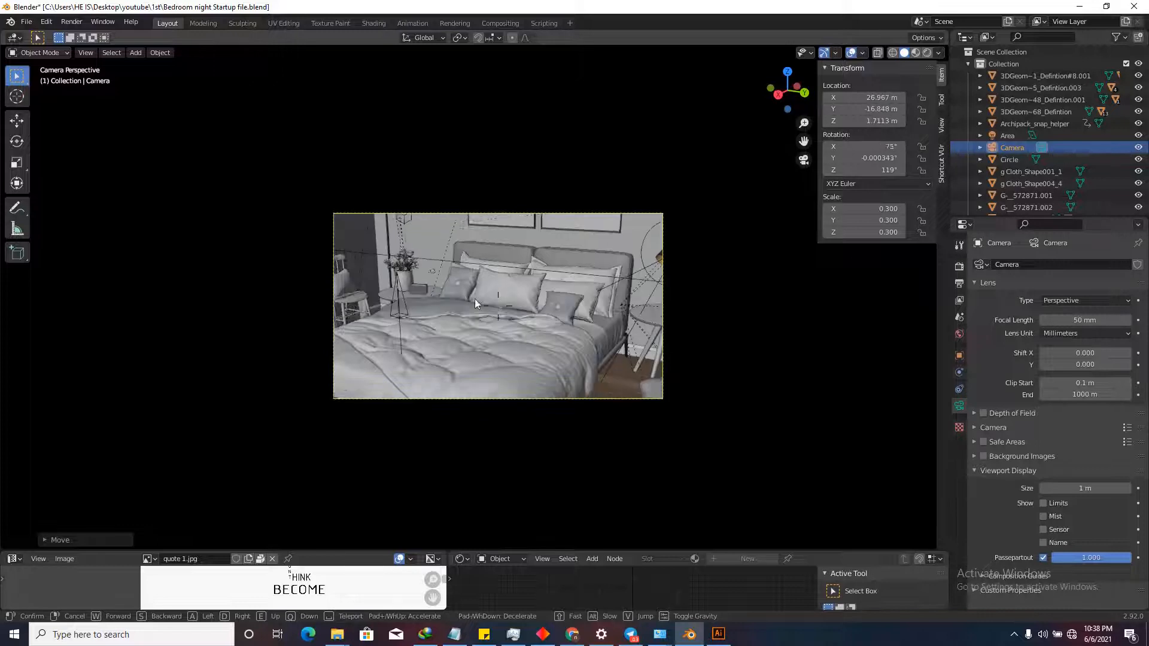
{"action": "key", "text": "s"}
{"action": "key", "text": "w"}
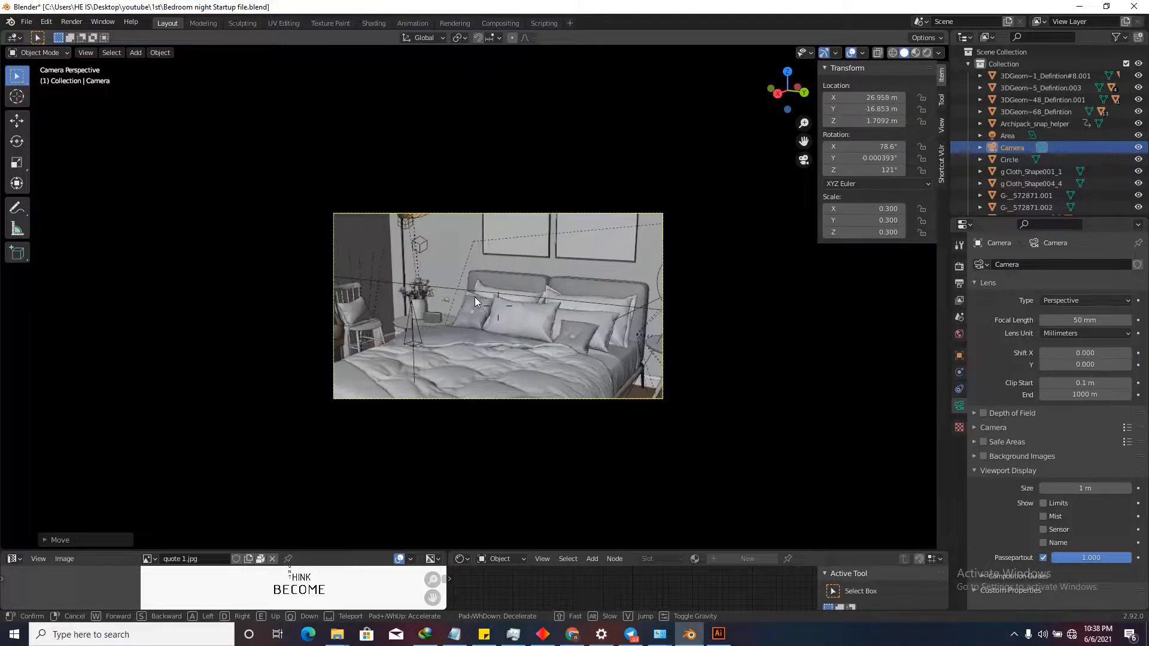
{"action": "left_click", "coordinate": [475, 297]}
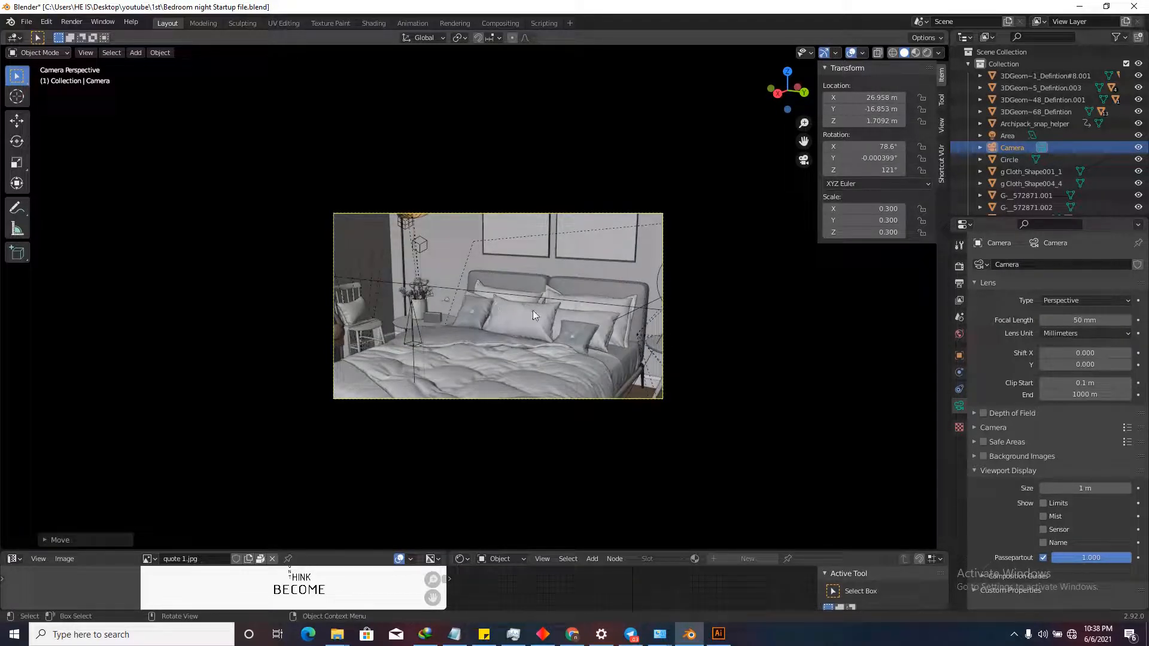
{"action": "scroll", "coordinate": [613, 293], "scroll_direction": "up", "scroll_amount": 3}
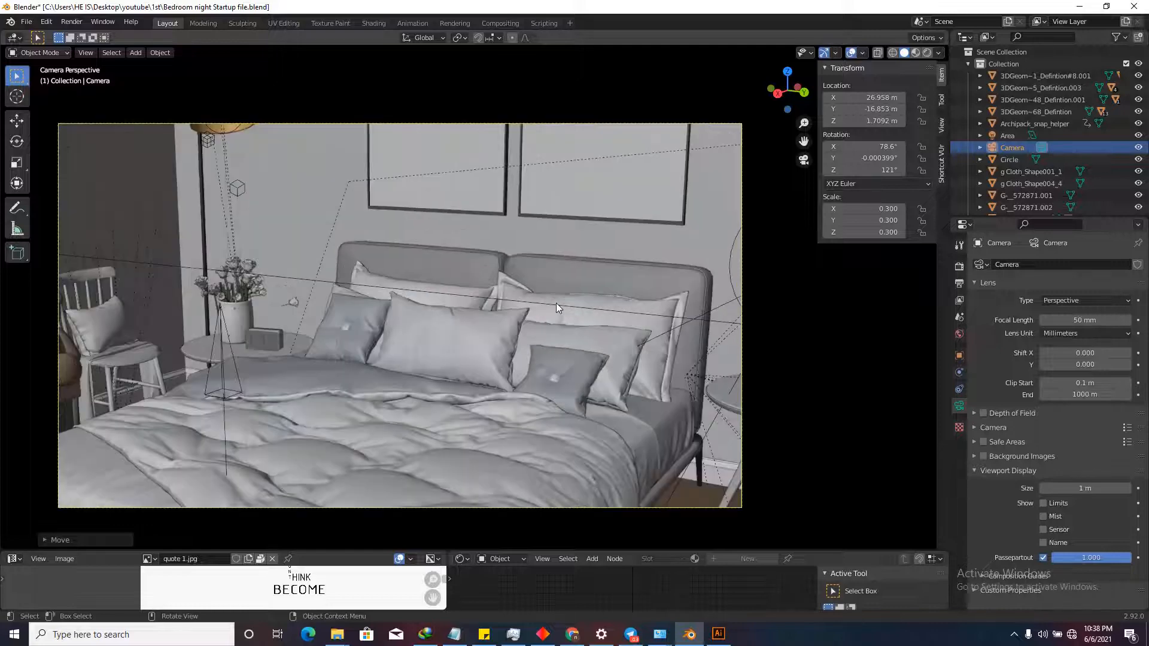
{"action": "scroll", "coordinate": [657, 414], "scroll_direction": "down", "scroll_amount": 2}
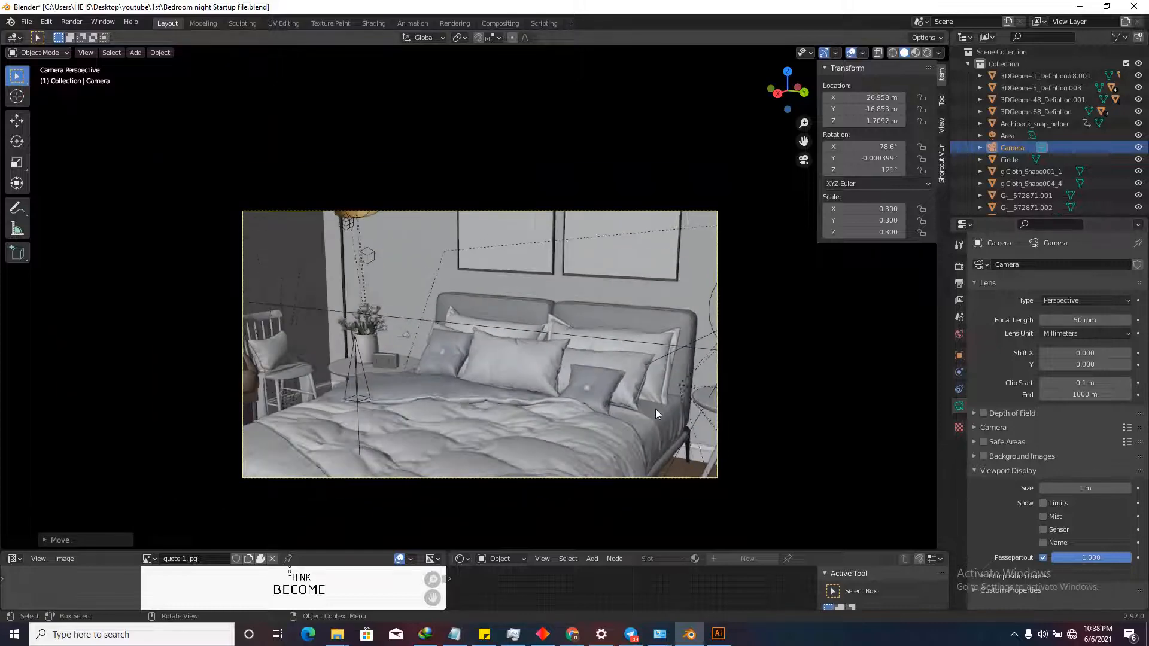
Set the camera's focal length to 25 mm.
{"action": "left_click", "coordinate": [1067, 319]}
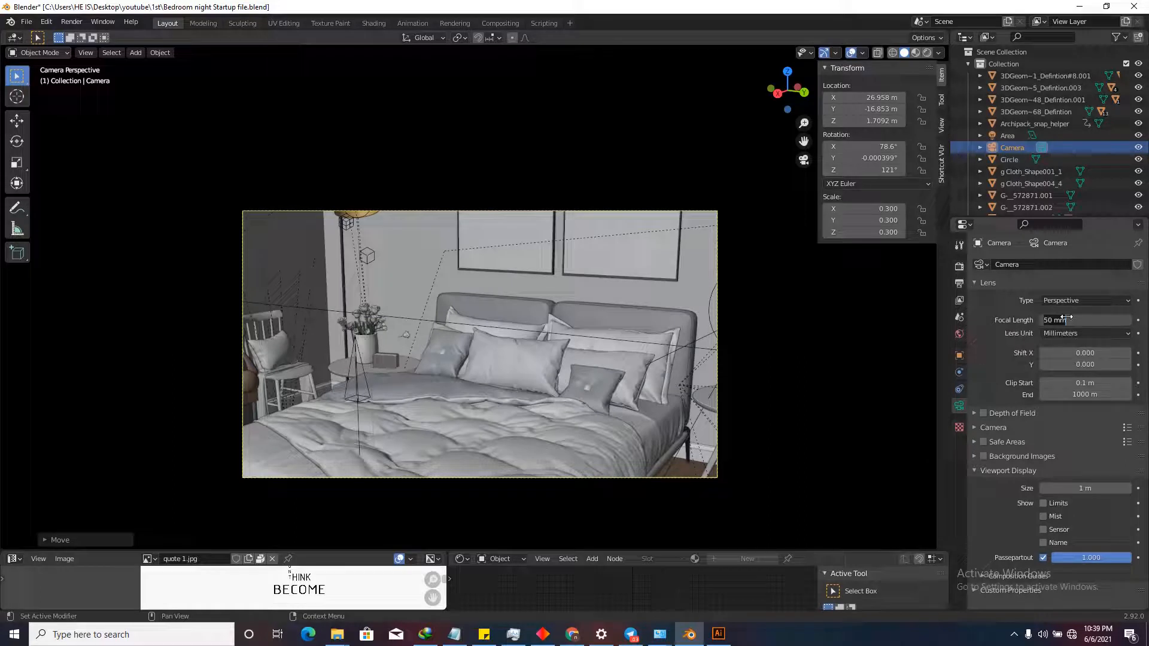
{"action": "type", "text": "30"}
{"action": "key", "text": "Return"}
{"action": "left_click", "coordinate": [1083, 319]}
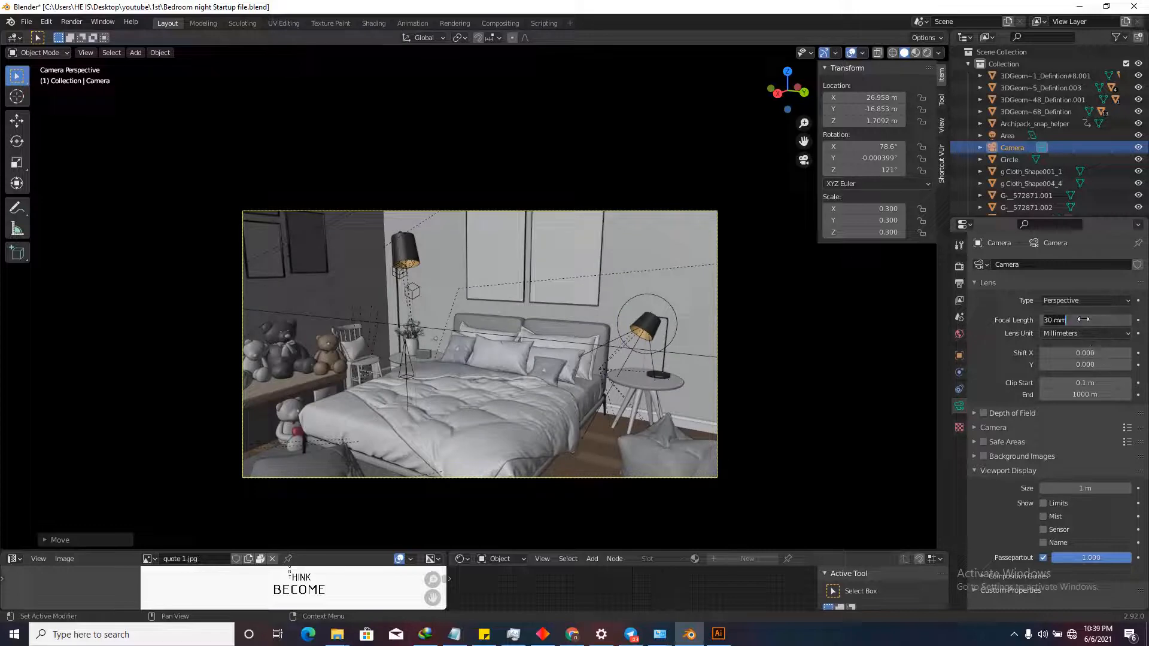
{"action": "key", "text": "Return"}
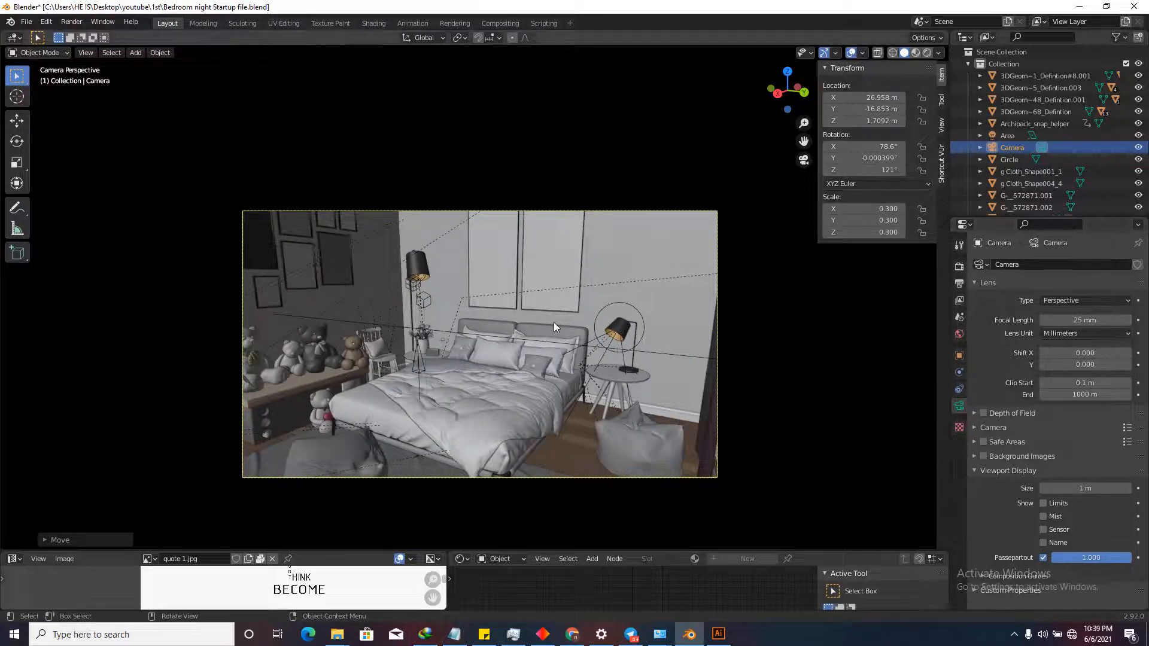
{"action": "scroll", "coordinate": [497, 407], "scroll_direction": "up", "scroll_amount": 2}
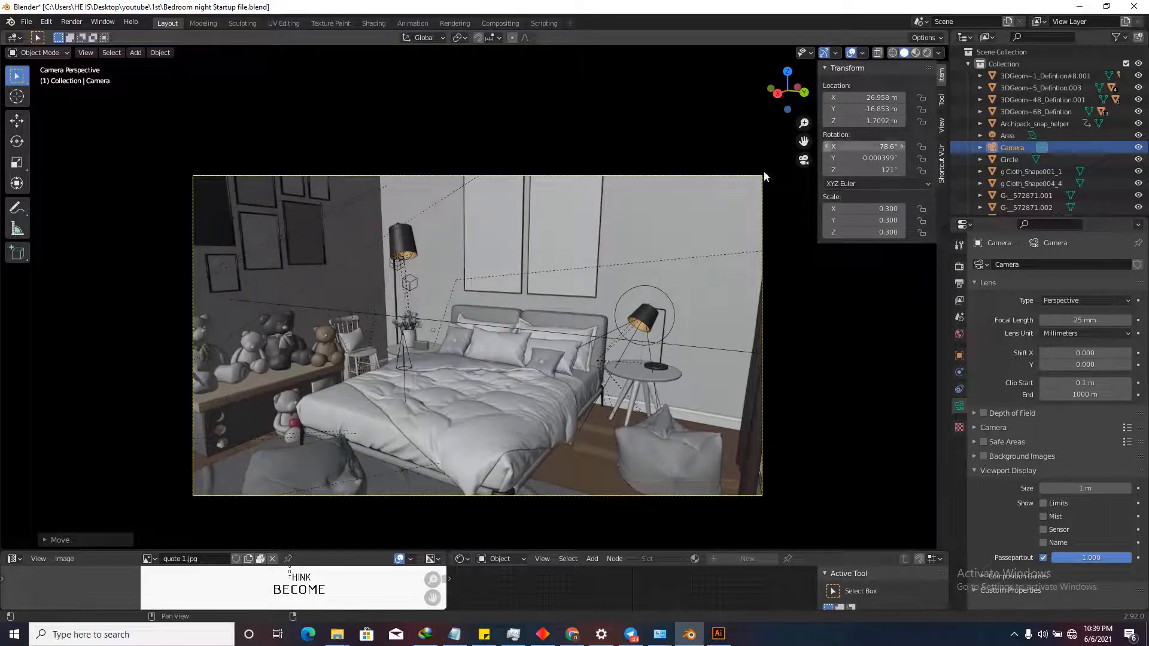
{"action": "scroll", "coordinate": [504, 324], "scroll_direction": "down", "scroll_amount": 2}
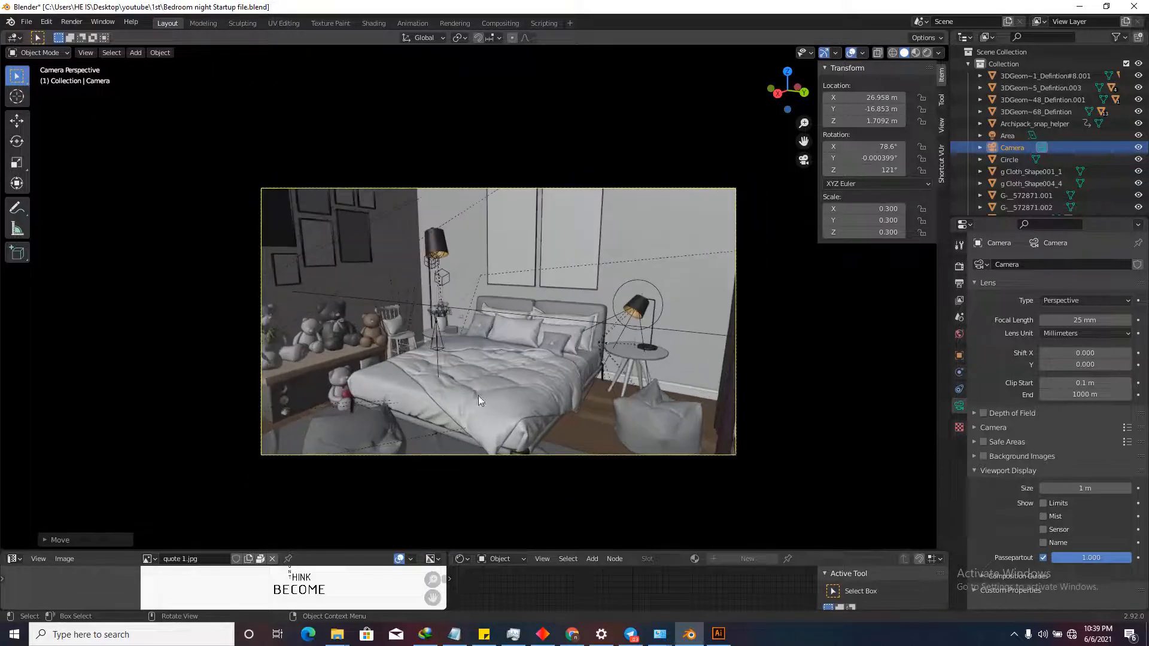
{"action": "scroll", "coordinate": [471, 316], "scroll_direction": "down", "scroll_amount": 1}
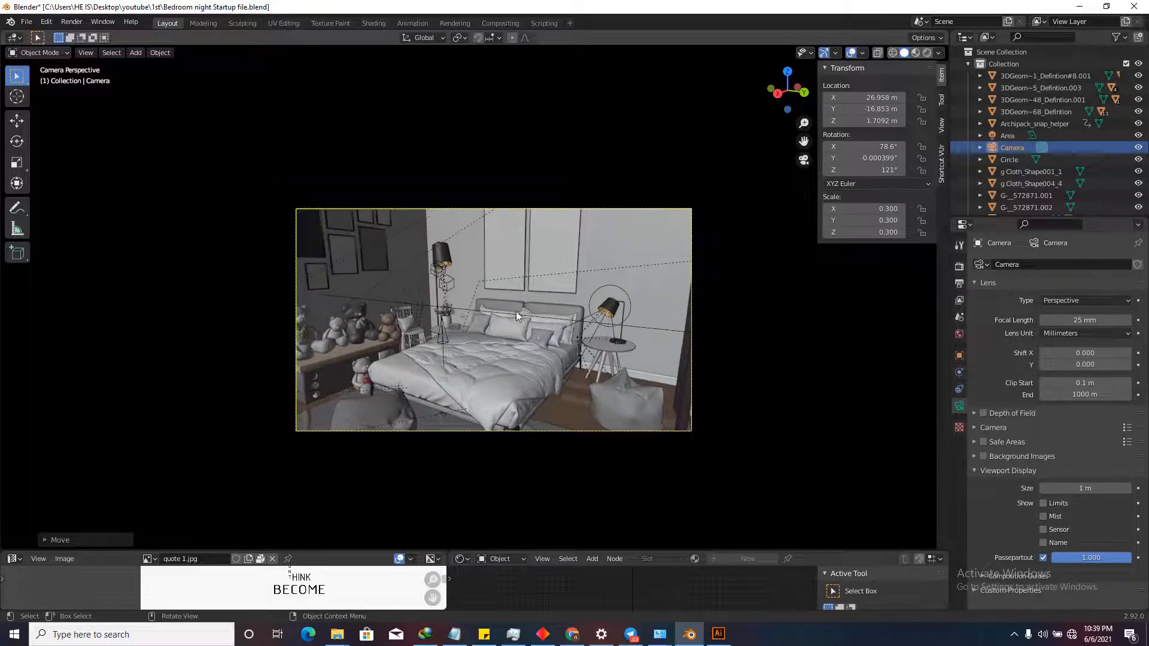
Preview the lit bedroom in rendered shading, zoom out, then return to solid shading.
{"action": "left_click", "coordinate": [927, 53]}
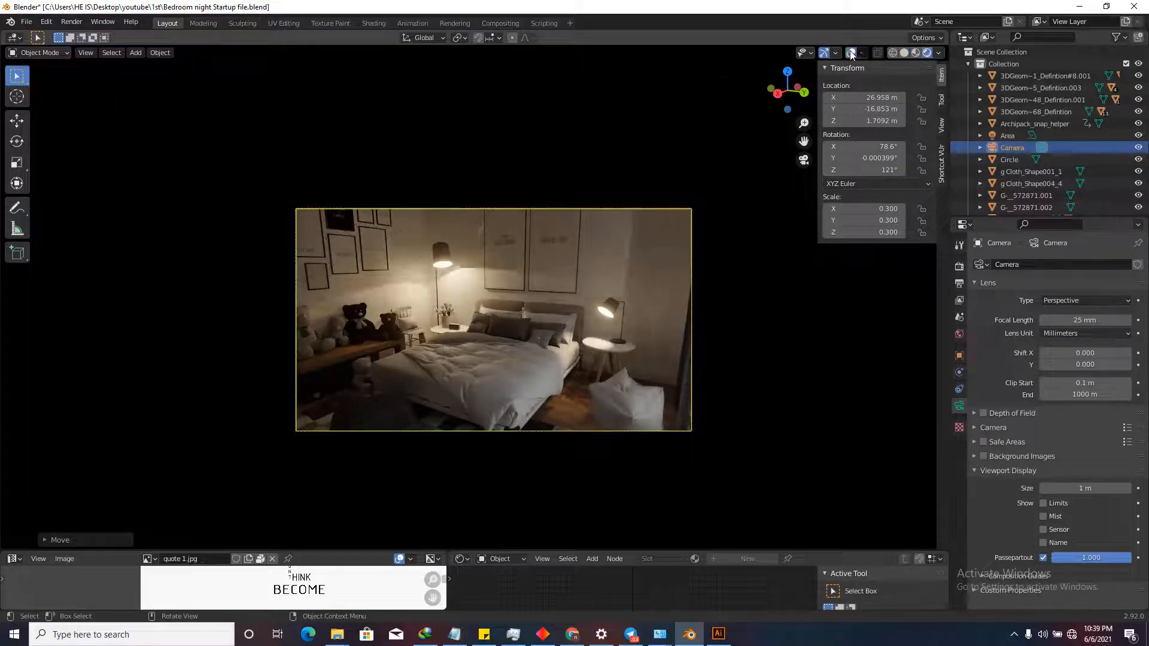
{"action": "scroll", "coordinate": [468, 368], "scroll_direction": "up", "scroll_amount": 4}
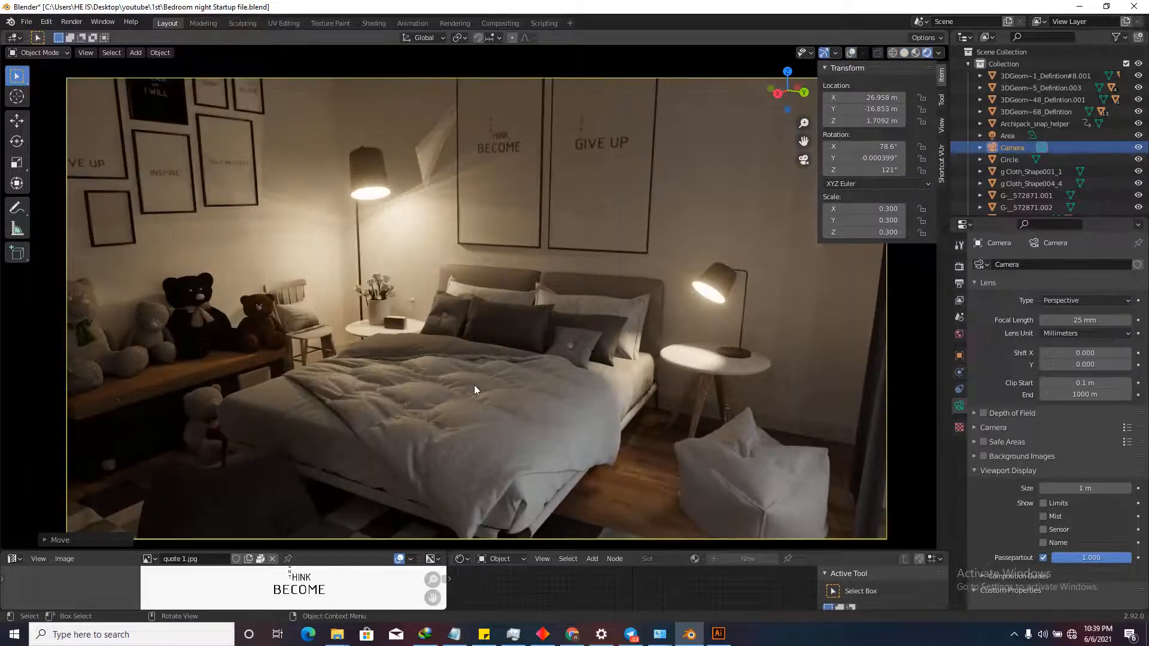
{"action": "scroll", "coordinate": [474, 386], "scroll_direction": "down", "scroll_amount": 2}
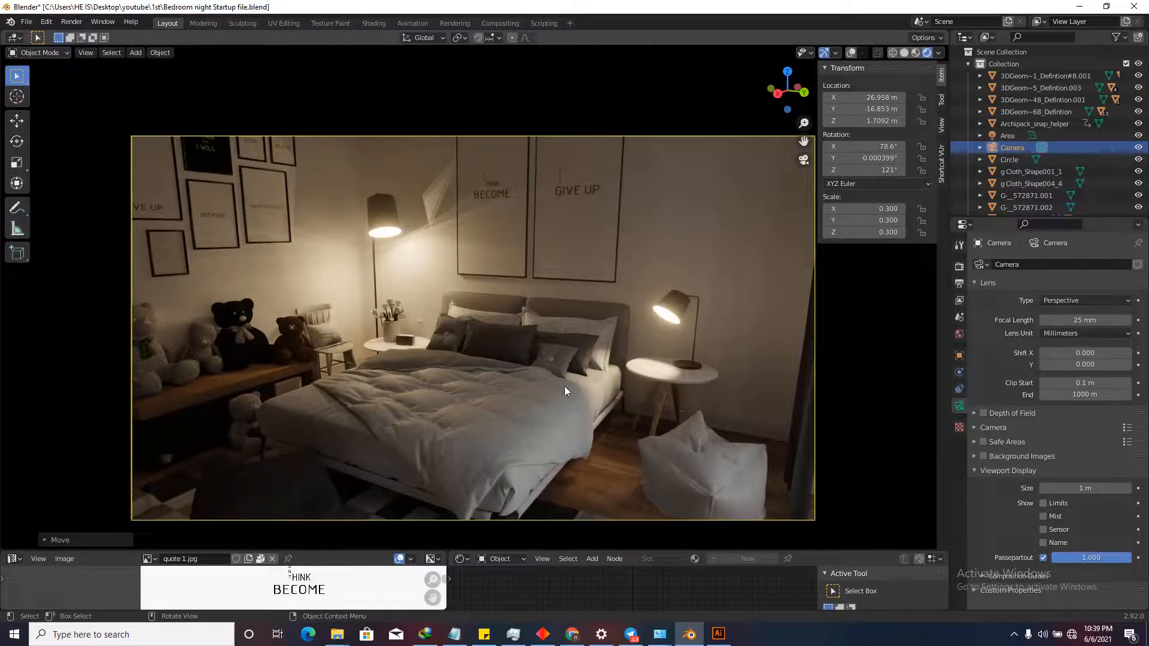
{"action": "scroll", "coordinate": [562, 454], "scroll_direction": "down", "scroll_amount": 2}
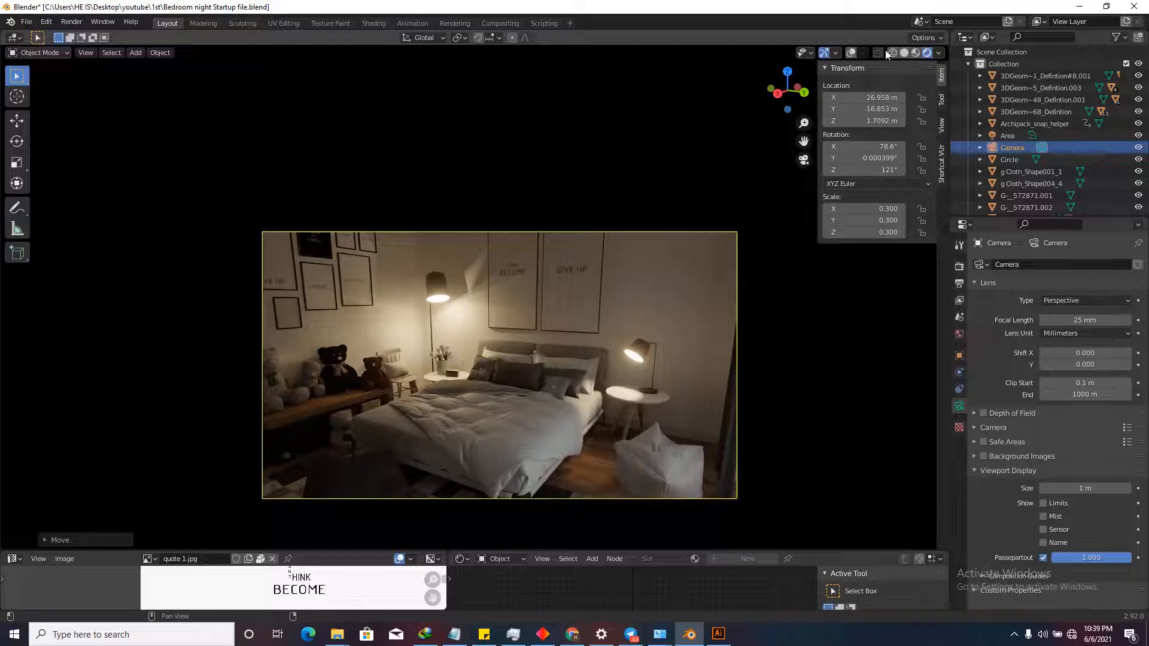
{"action": "left_click", "coordinate": [904, 53]}
Show the top view with overlays and turn the enlarged Outliner into a second 3D Viewport.
{"action": "left_click", "coordinate": [788, 72]}
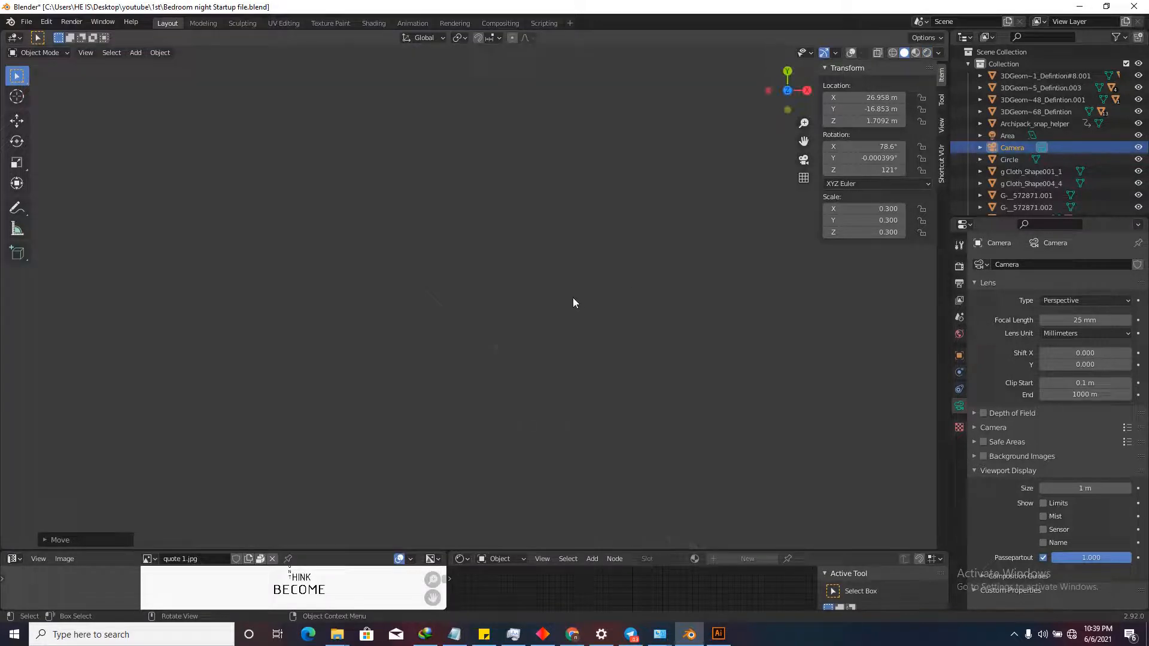
{"action": "left_click", "coordinate": [851, 52]}
{"action": "scroll", "coordinate": [528, 282], "scroll_direction": "down", "scroll_amount": 5}
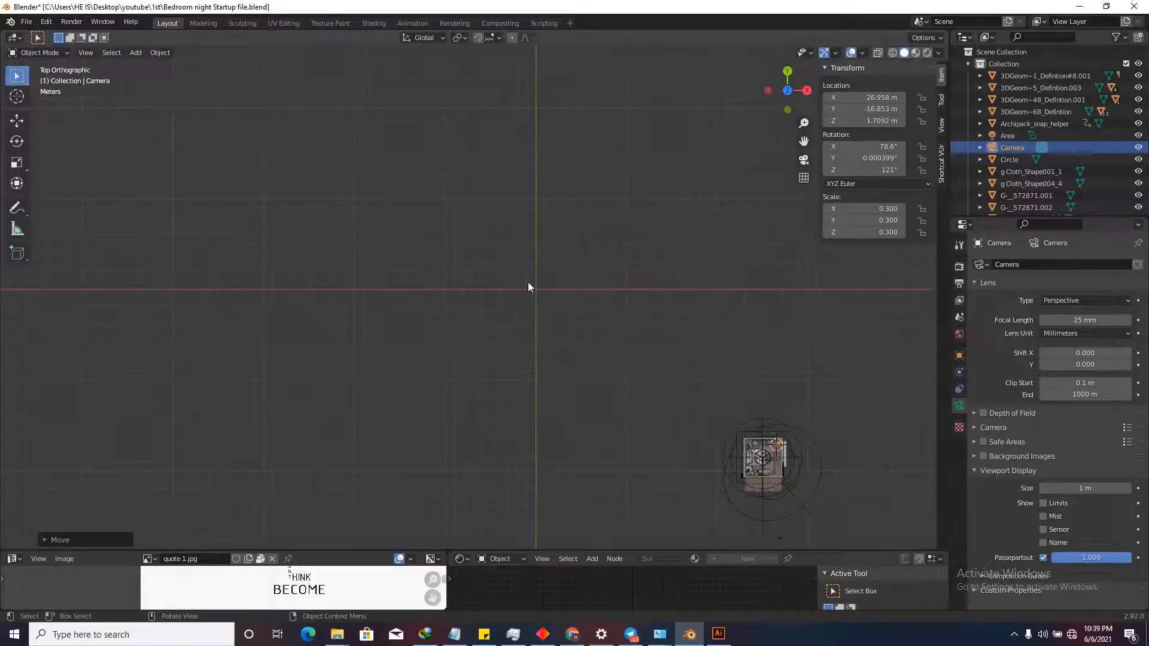
{"action": "scroll", "coordinate": [647, 358], "scroll_direction": "up", "scroll_amount": 12}
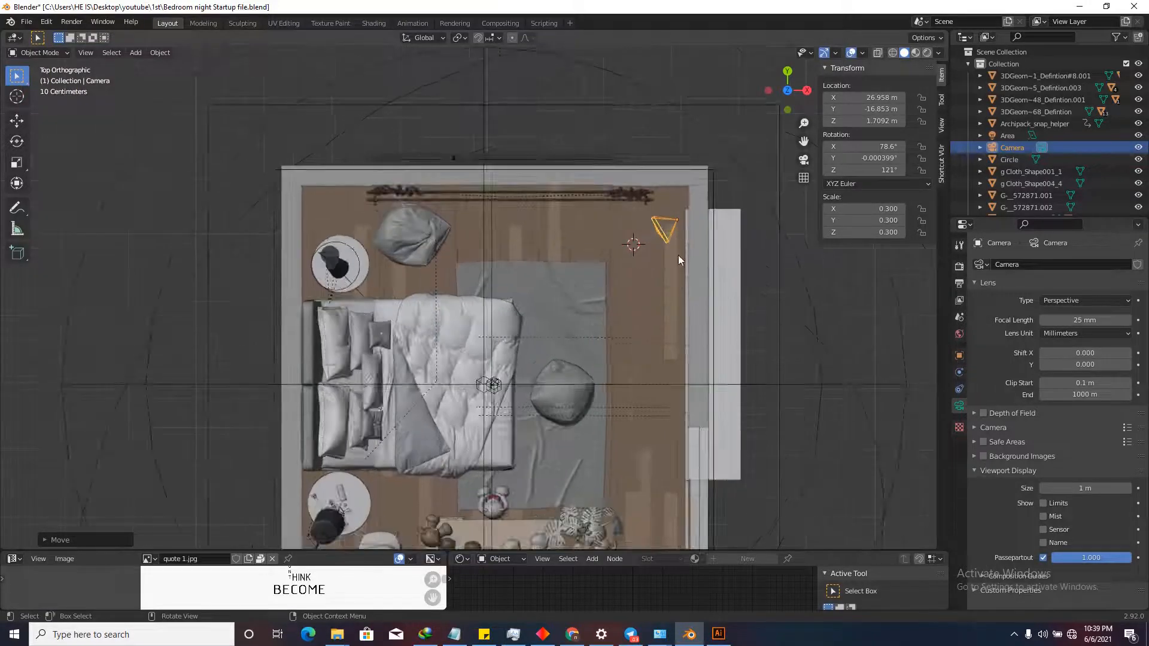
{"action": "left_click_drag", "start_coordinate": [949, 206], "coordinate": [814, 345]}
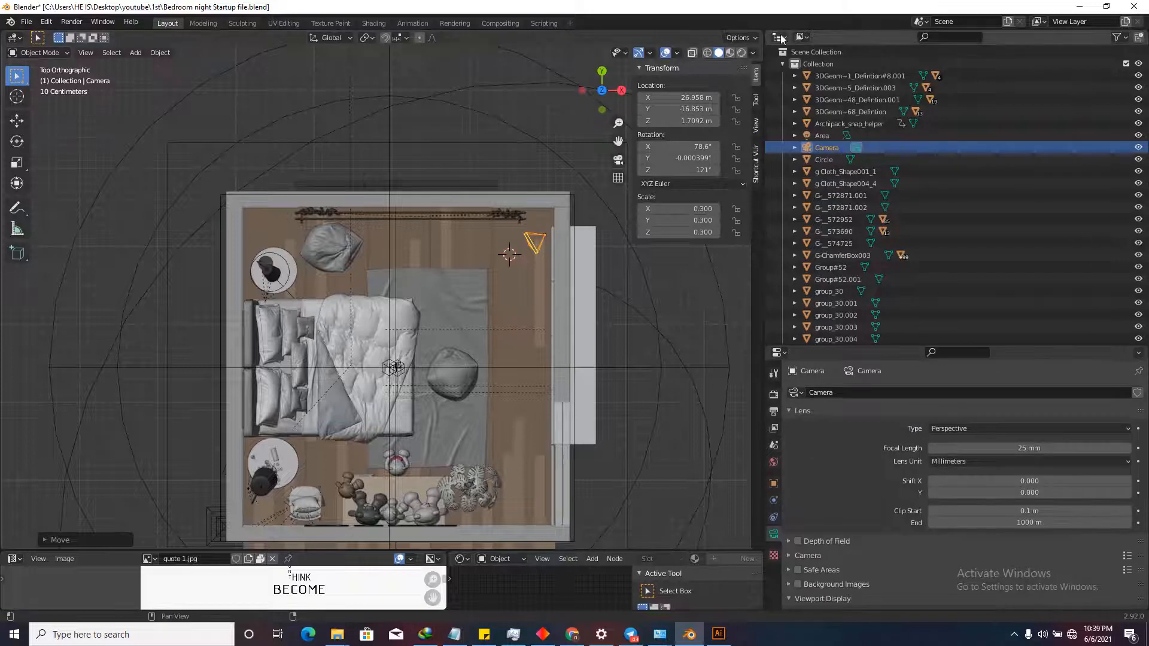
{"action": "left_click", "coordinate": [779, 37]}
{"action": "left_click", "coordinate": [408, 71]}
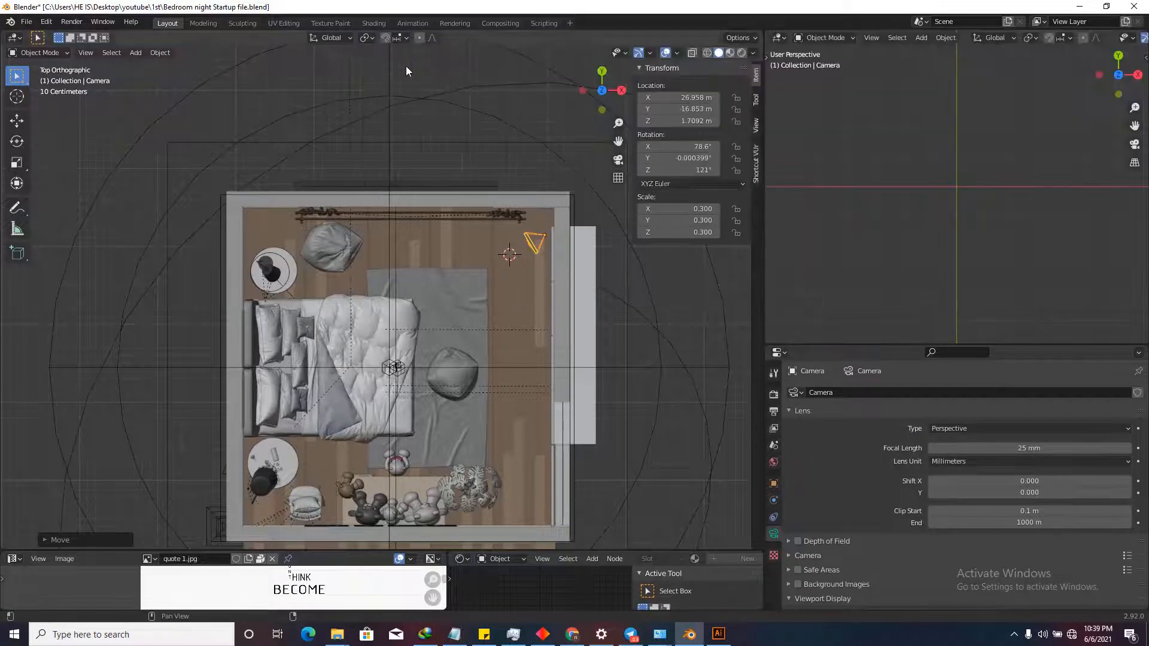
{"action": "scroll", "coordinate": [913, 191], "scroll_direction": "down", "scroll_amount": 4}
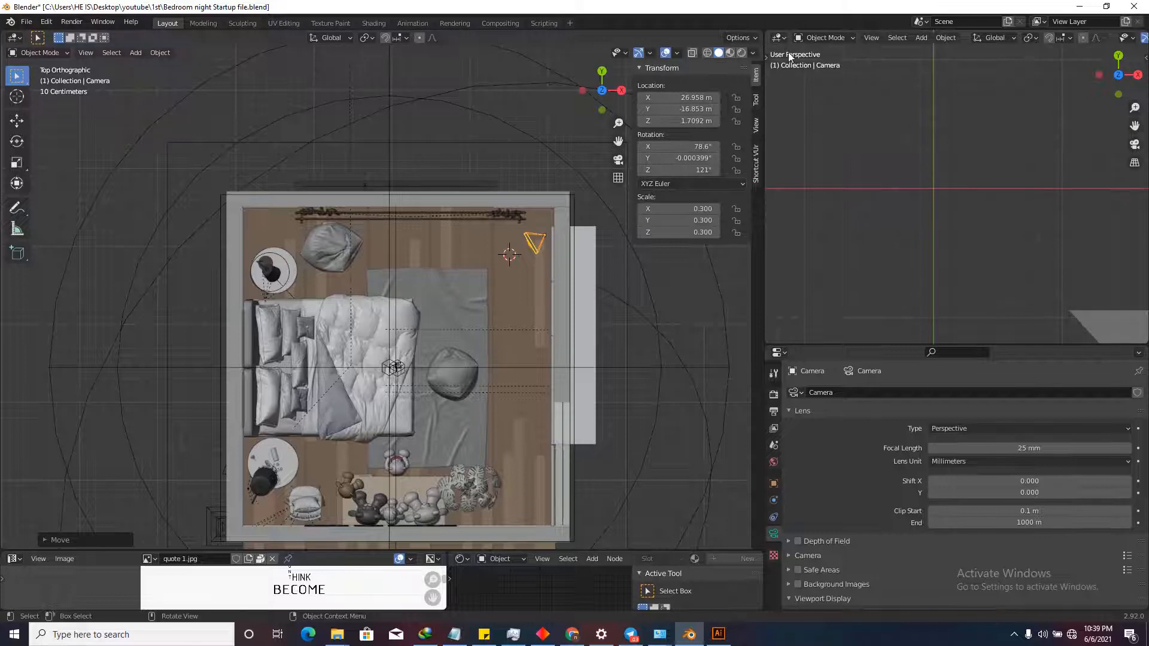
Set the second viewport to look through the active camera.
{"action": "left_click", "coordinate": [870, 37]}
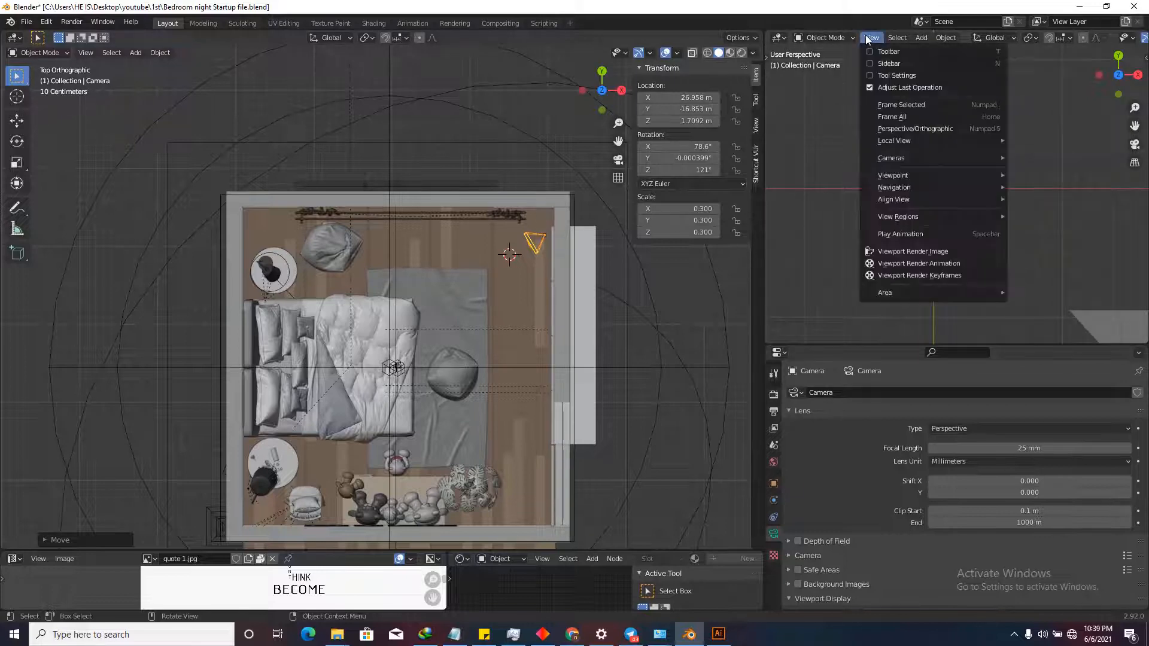
{"action": "mouse_move", "coordinate": [953, 144]}
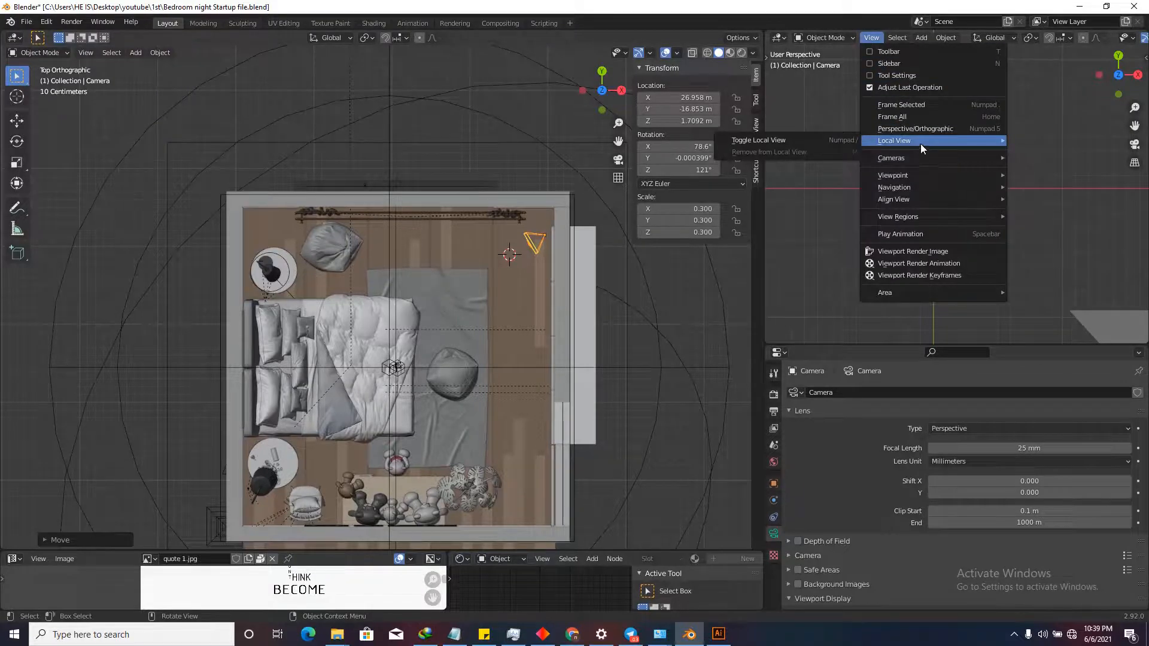
{"action": "left_click", "coordinate": [801, 170]}
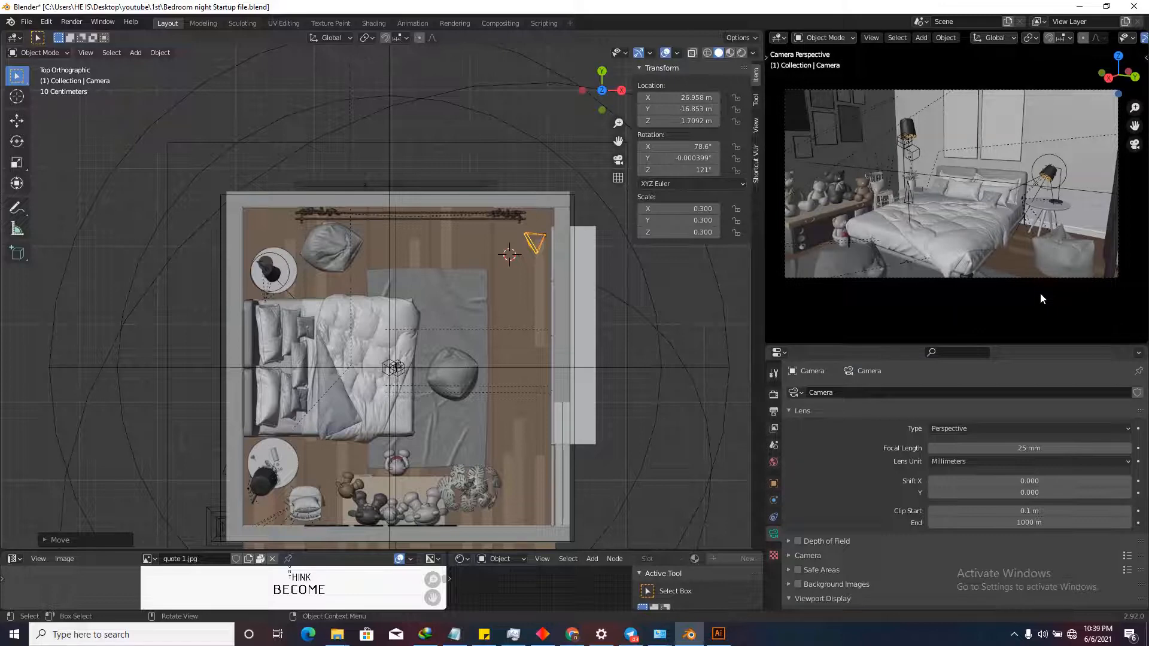
{"action": "middle_click_drag", "start_coordinate": [1040, 294], "coordinate": [1011, 247]}
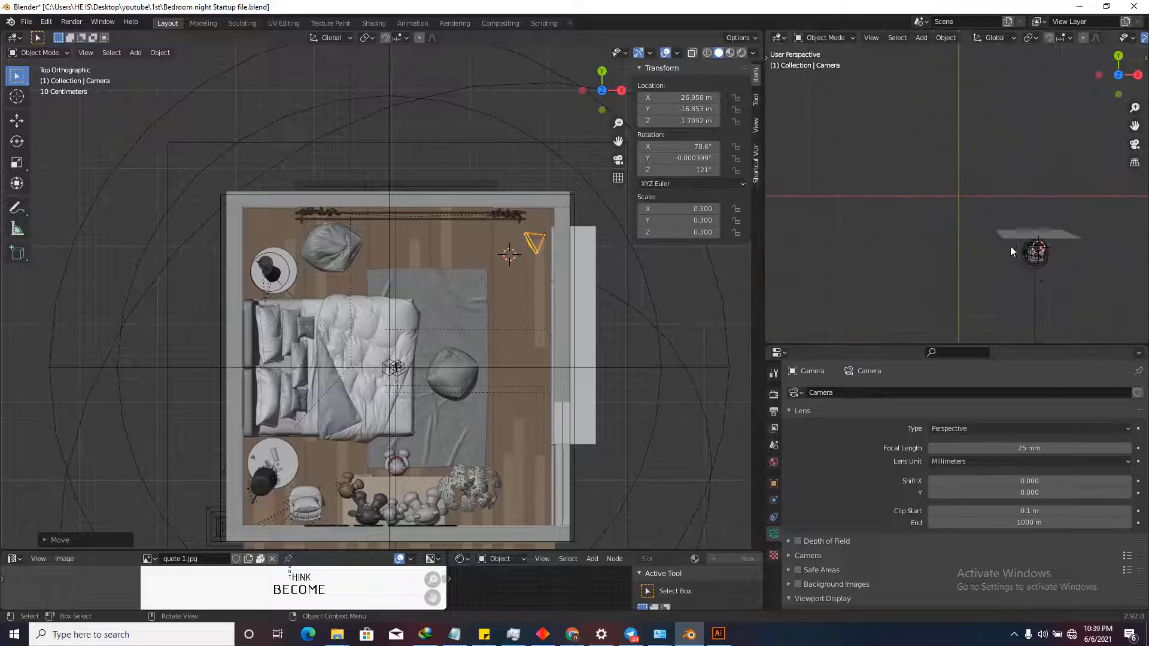
{"action": "key", "text": "KP_0"}
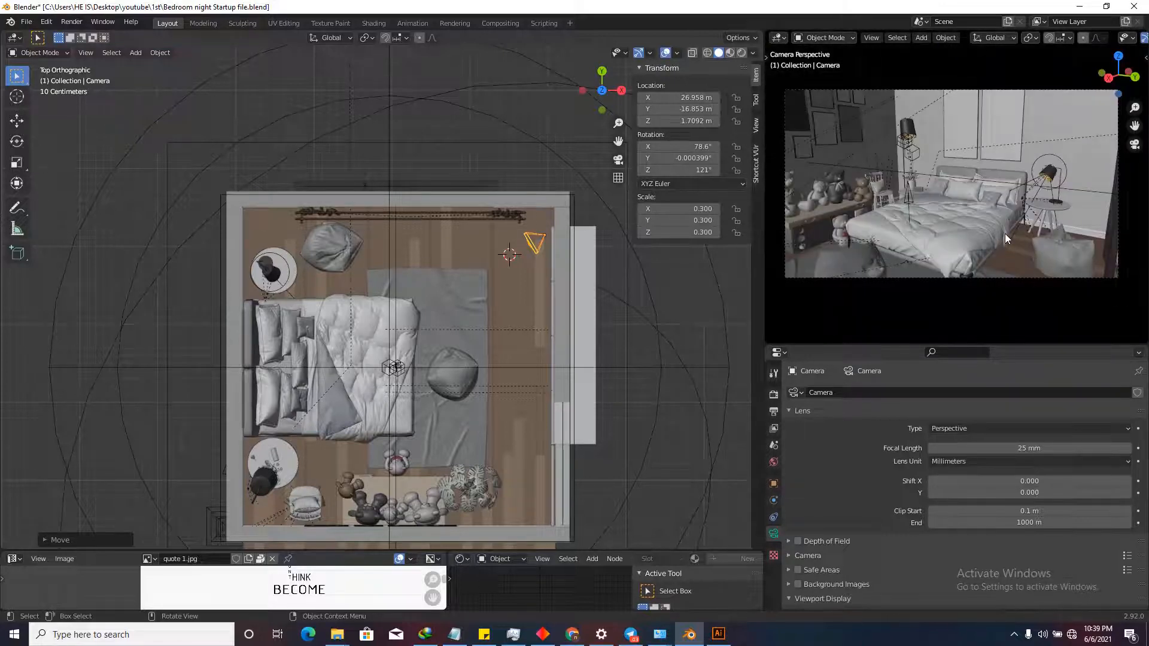
{"action": "scroll", "coordinate": [931, 160], "scroll_direction": "up", "scroll_amount": 1}
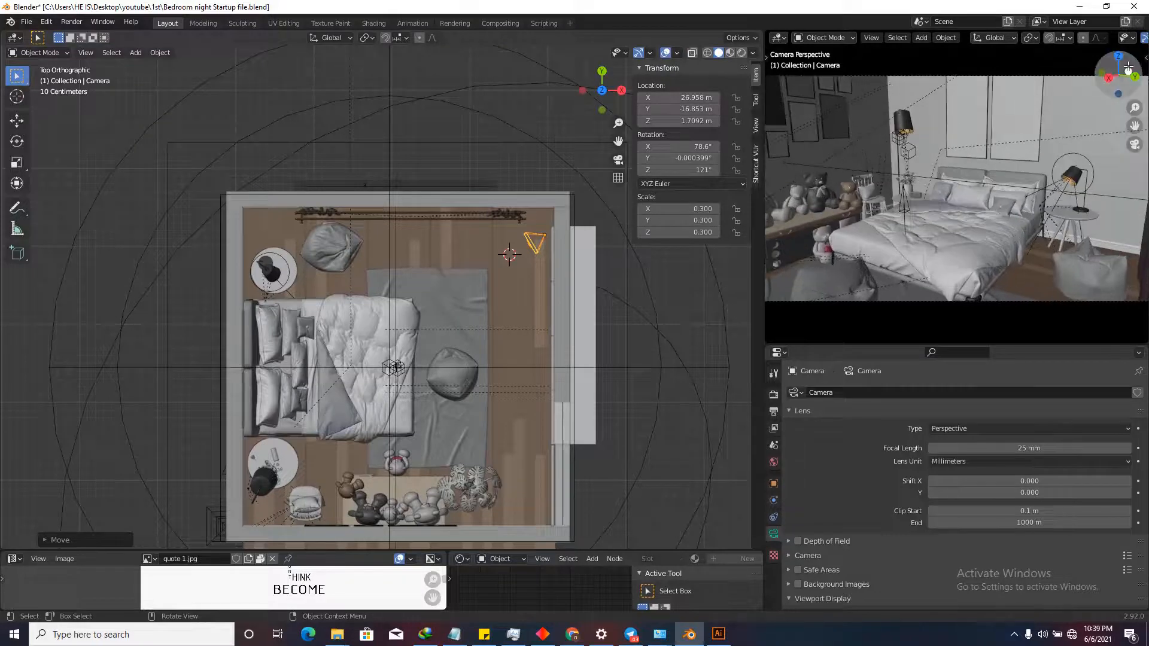
Give the camera preview rendered shading without overlays and reposition the camera.
{"action": "middle_click_drag", "start_coordinate": [1089, 42], "coordinate": [857, 42]}
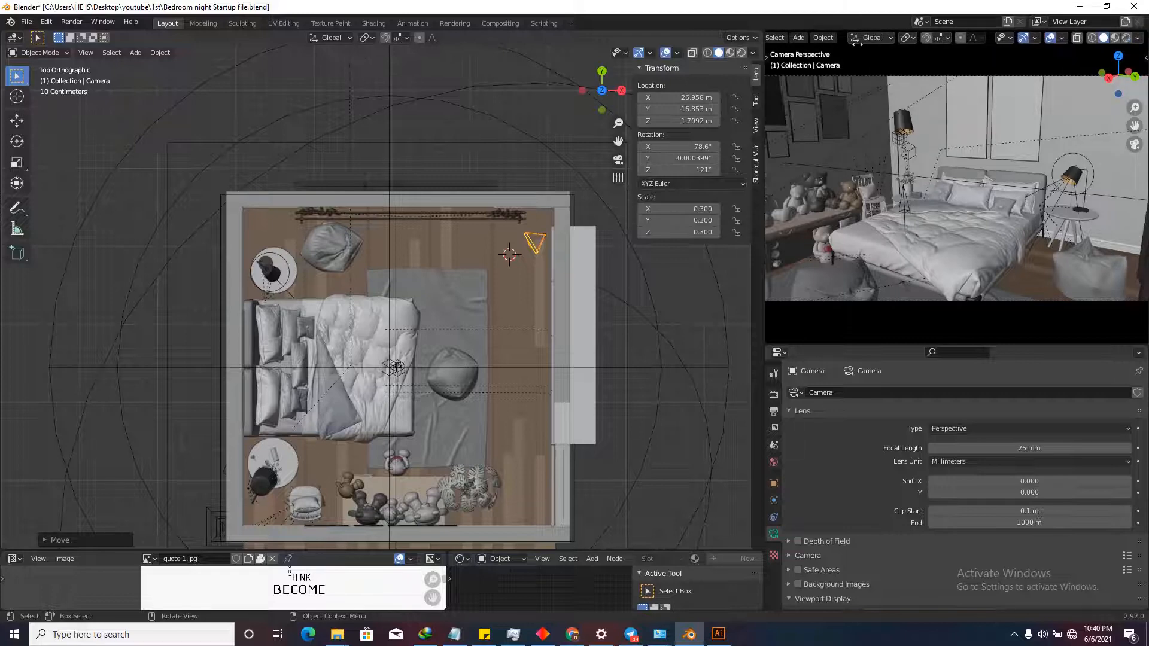
{"action": "left_click", "coordinate": [1126, 38]}
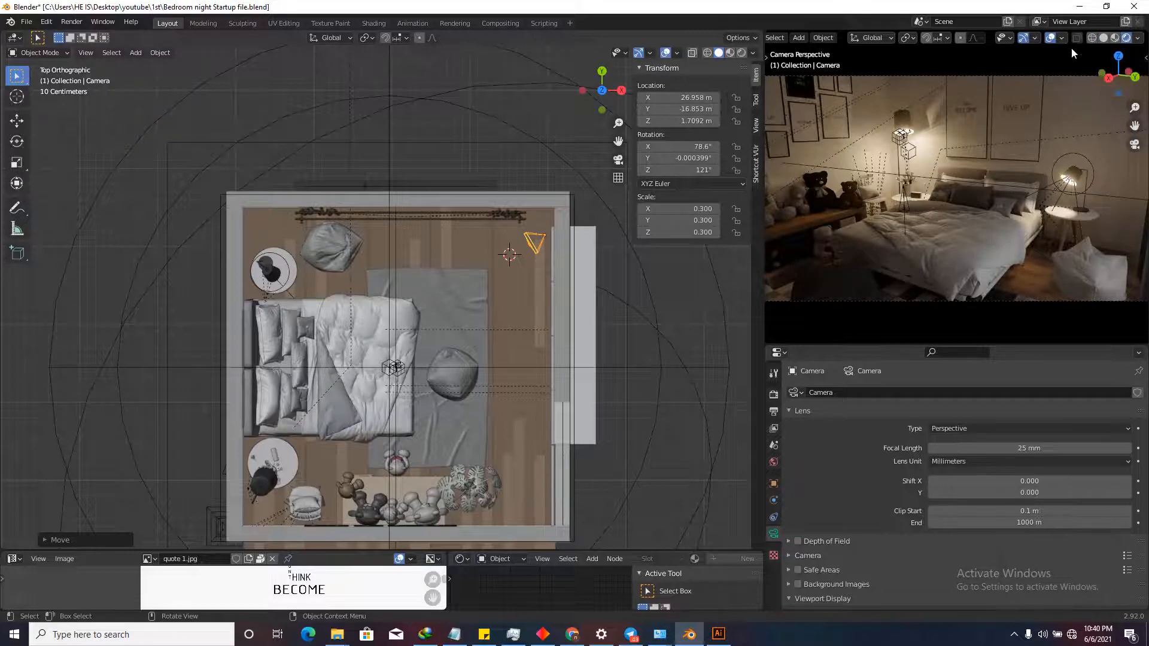
{"action": "left_click", "coordinate": [1051, 38]}
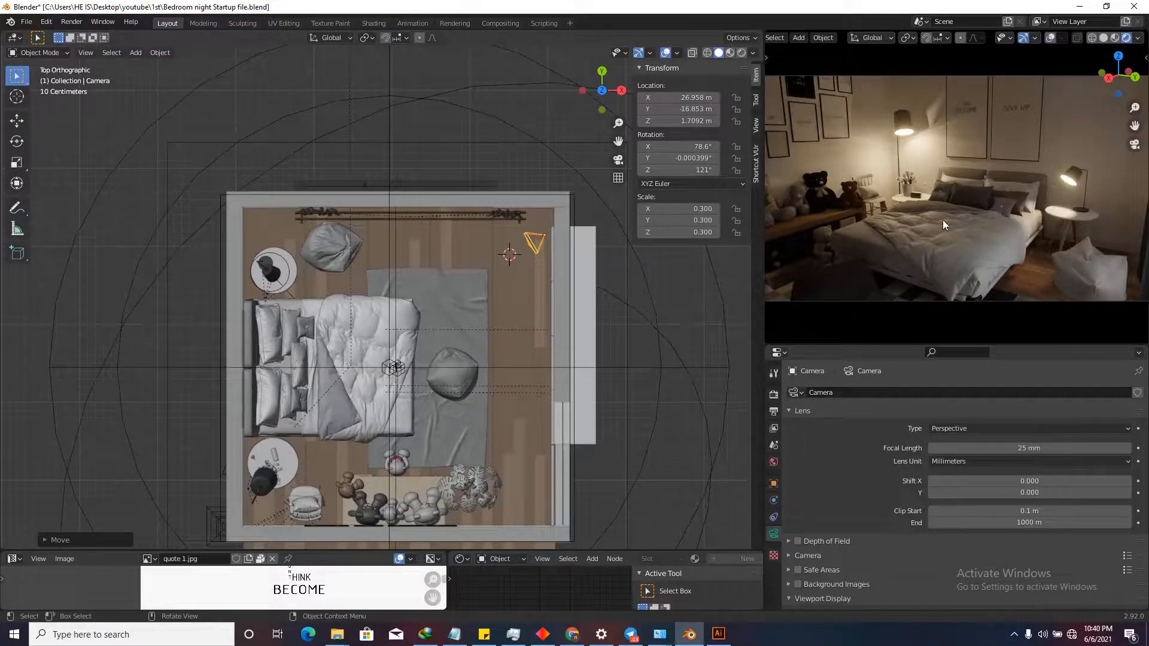
{"action": "key", "text": "g"}
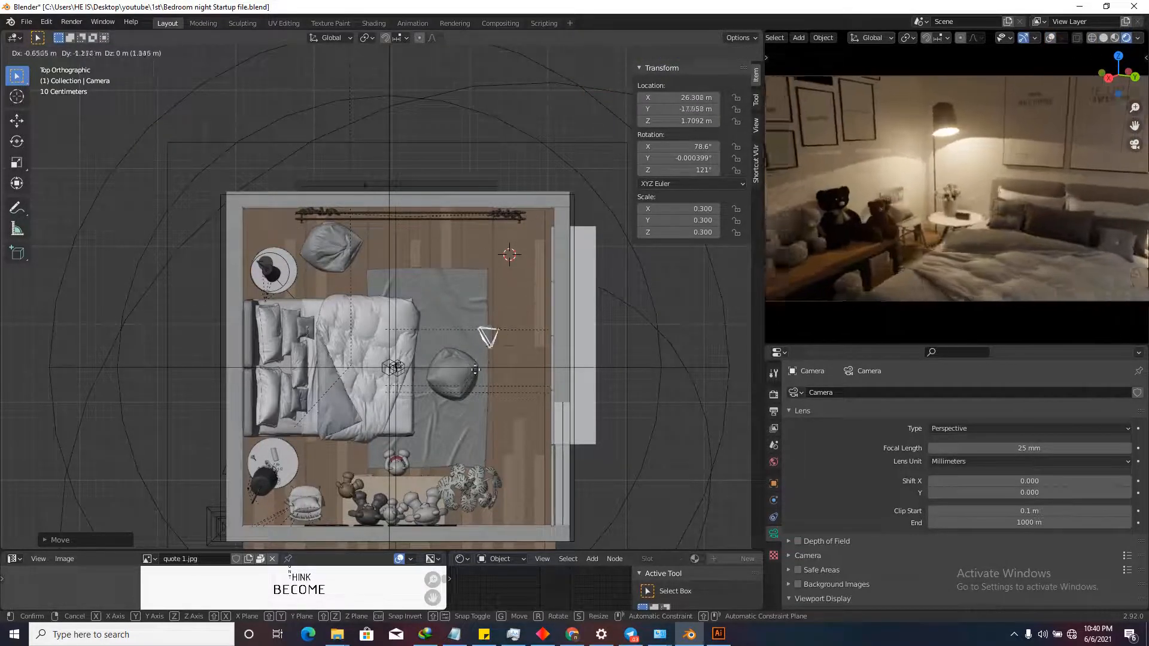
{"action": "left_click", "coordinate": [517, 243]}
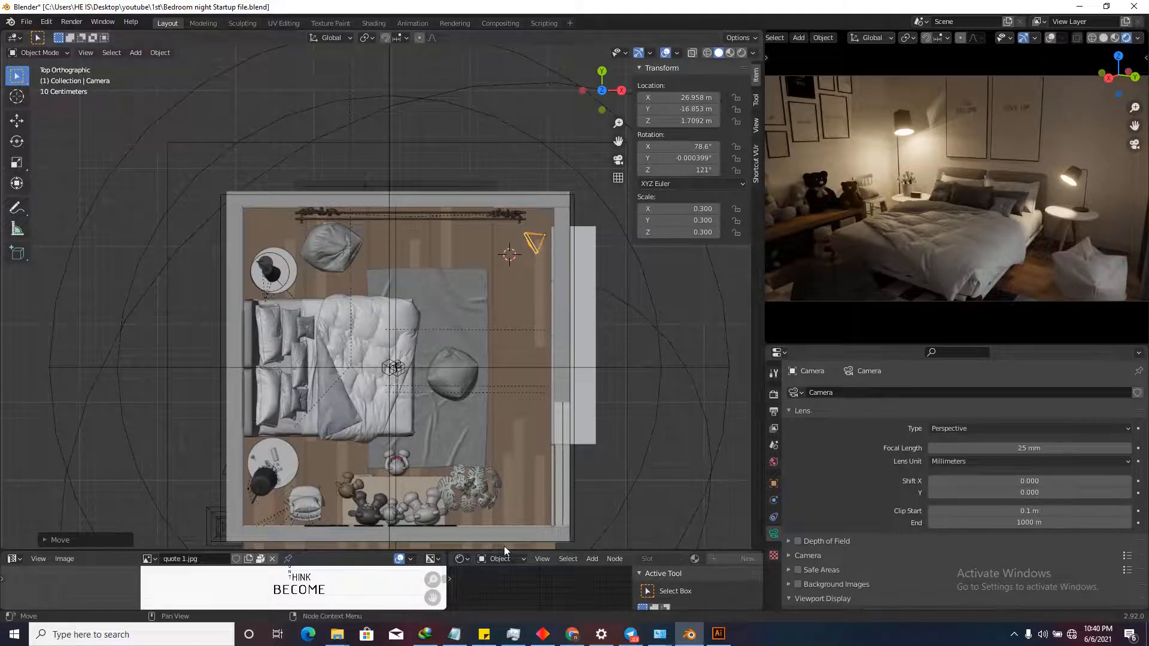
Join the image and node editor areas and make the merged area a Timeline (frames 1–250).
{"action": "left_click_drag", "start_coordinate": [504, 547], "coordinate": [504, 400]}
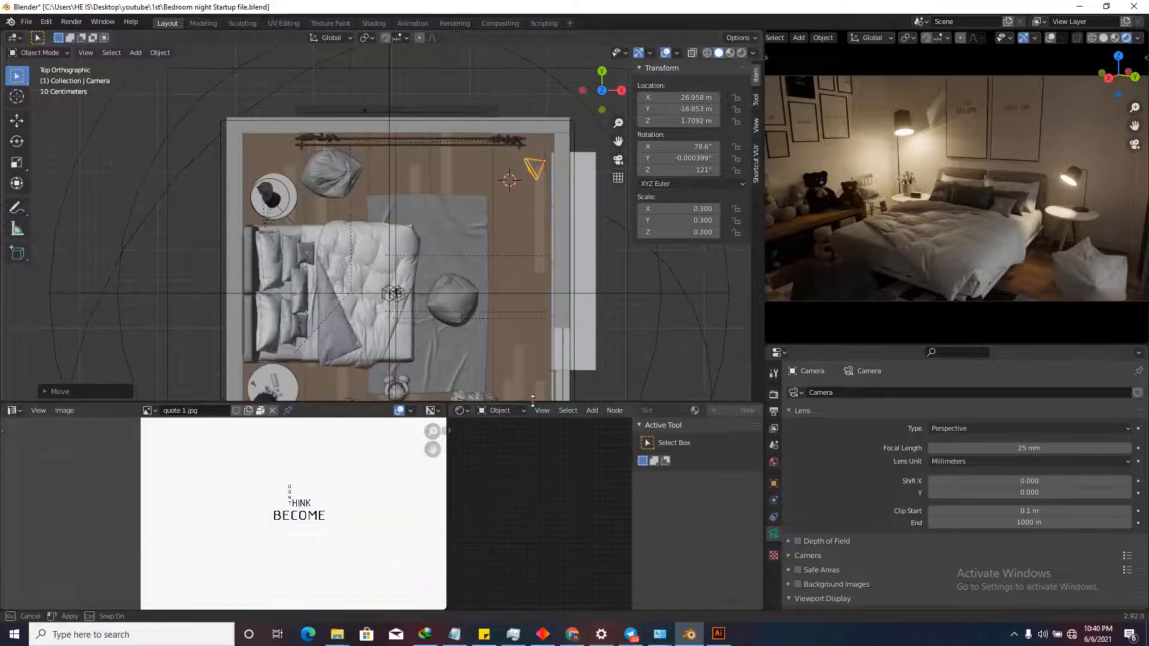
{"action": "right_click", "coordinate": [447, 479]}
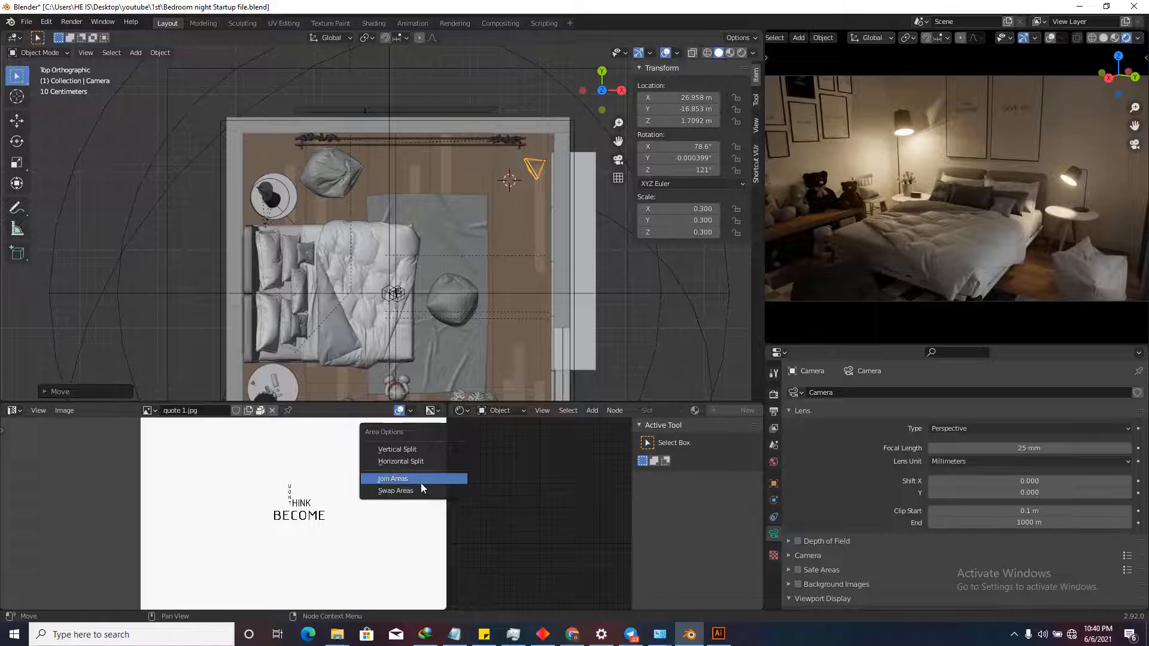
{"action": "left_click", "coordinate": [423, 482]}
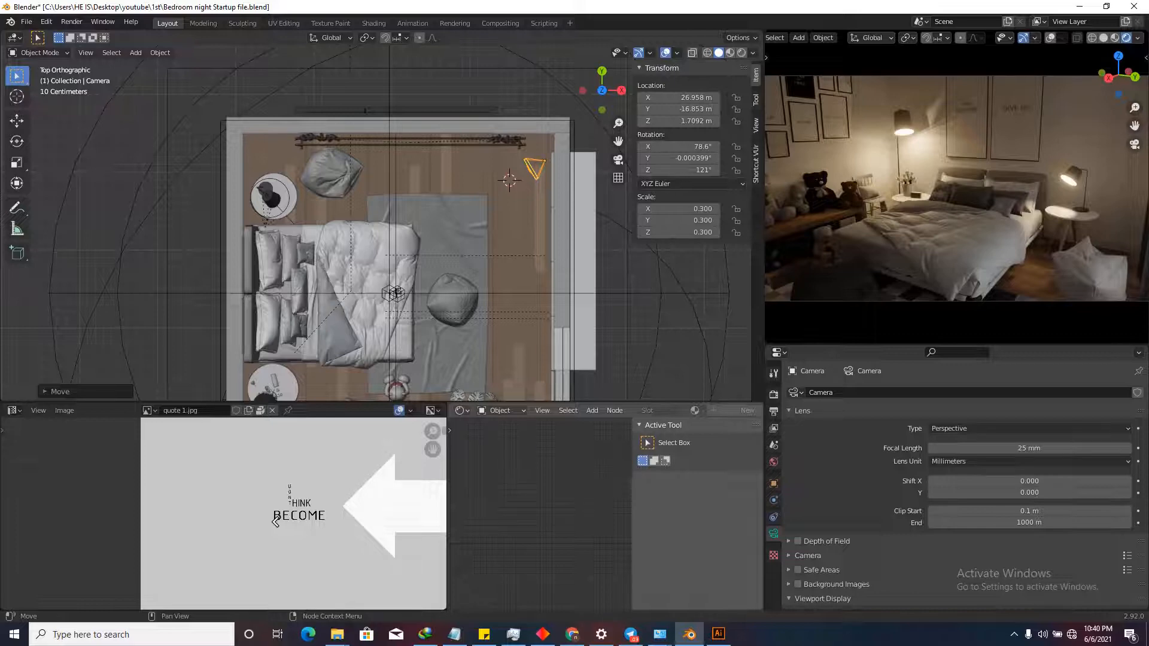
{"action": "left_click", "coordinate": [263, 525]}
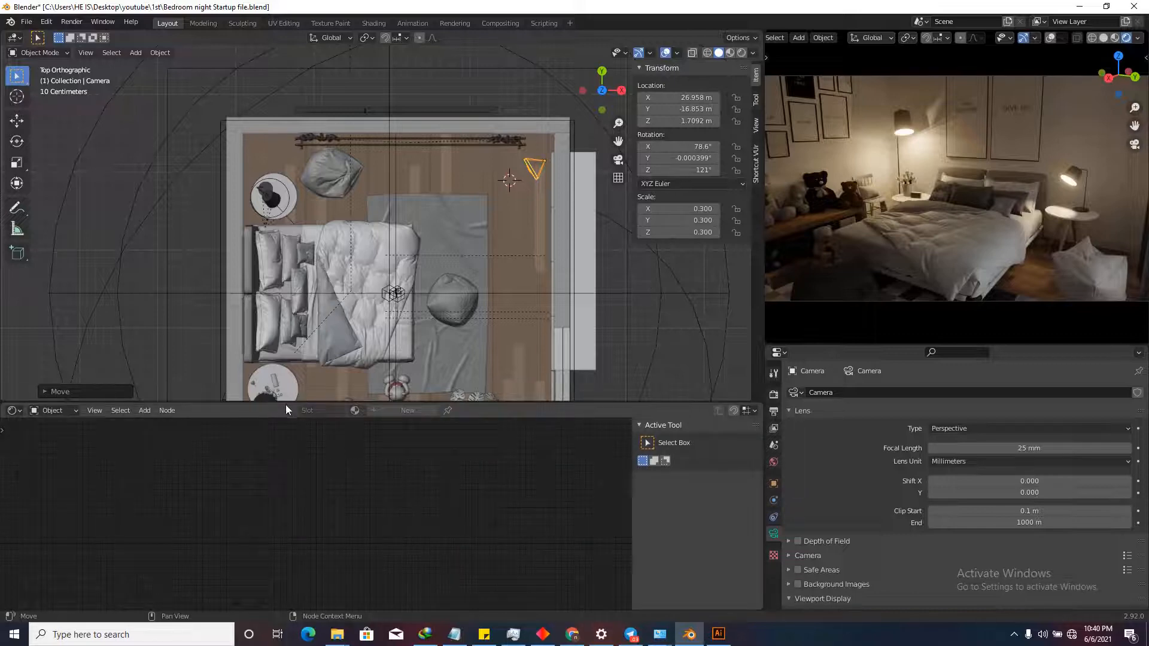
{"action": "left_click_drag", "start_coordinate": [285, 405], "coordinate": [285, 516]}
{"action": "left_click", "coordinate": [13, 524]}
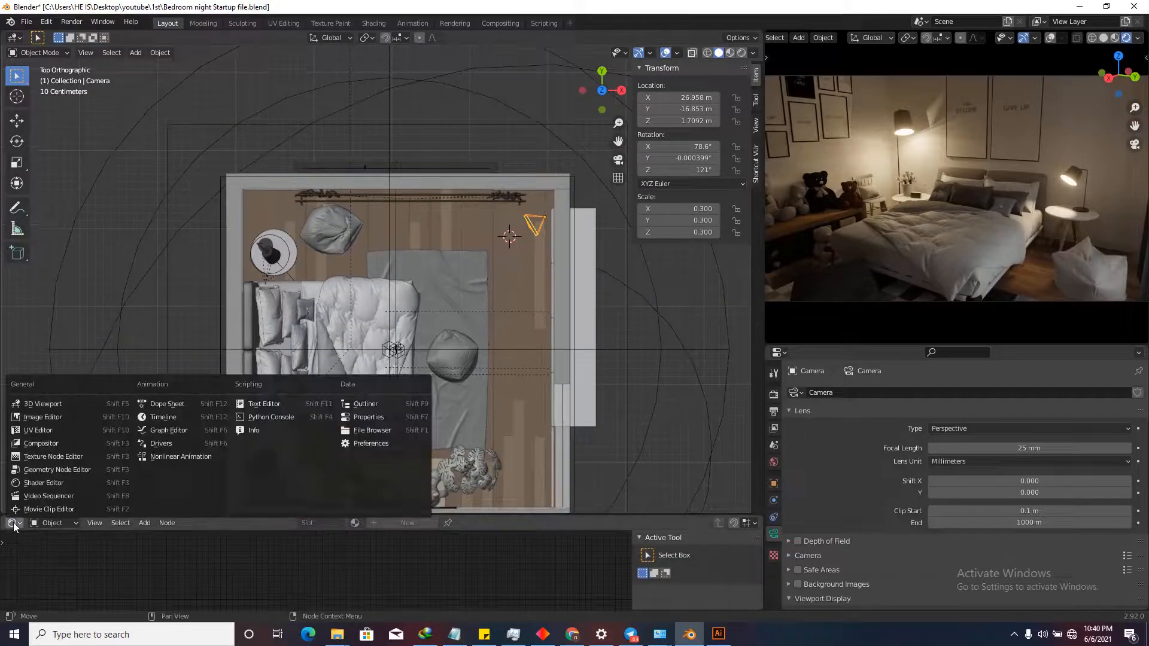
{"action": "left_click", "coordinate": [191, 417]}
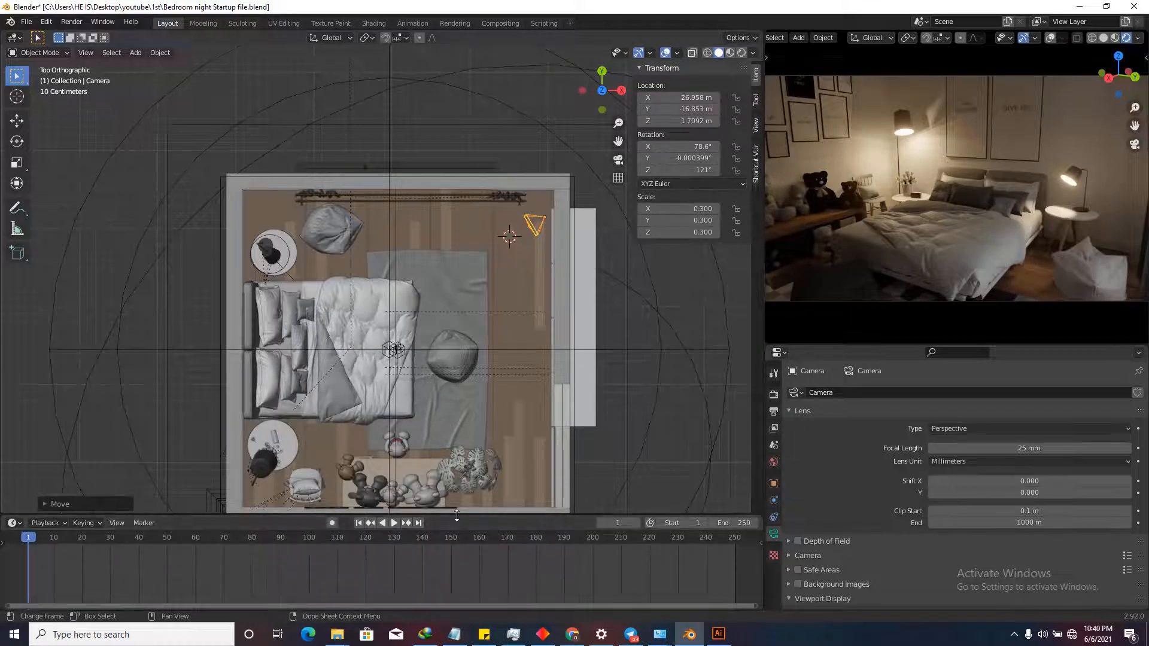
Resize the timeline and viewport areas so the viewport has more height.
{"action": "left_click_drag", "start_coordinate": [415, 516], "coordinate": [419, 442]}
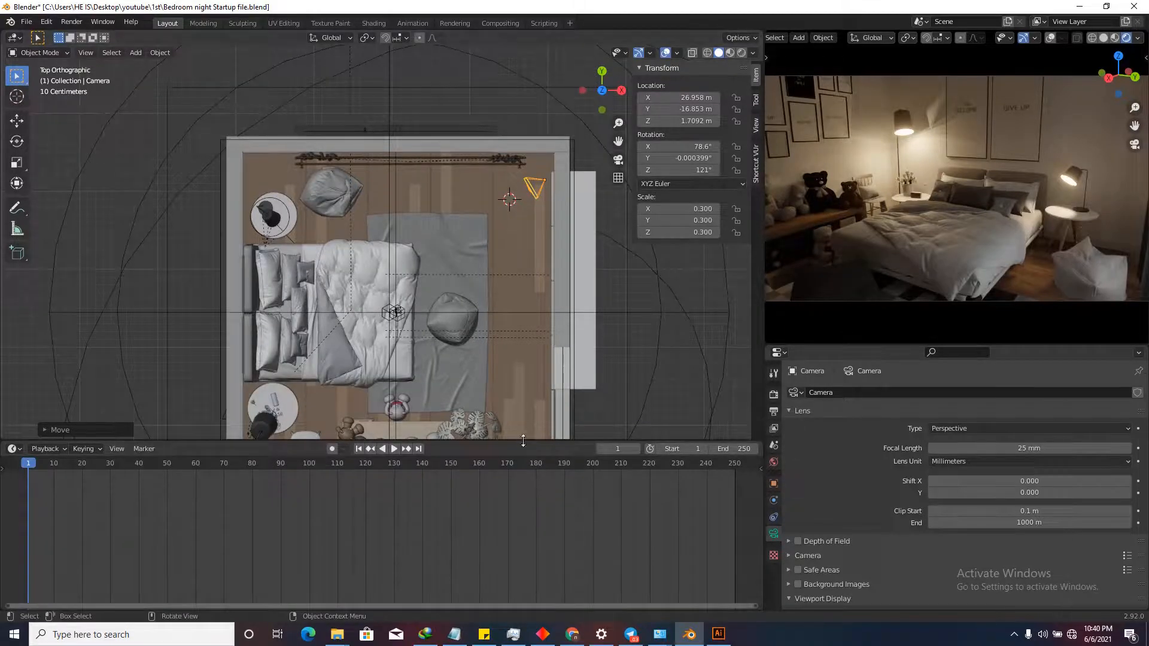
{"action": "left_click_drag", "start_coordinate": [523, 443], "coordinate": [523, 504]}
{"action": "scroll", "coordinate": [505, 239], "scroll_direction": "down", "scroll_amount": 1}
Move and rotate the camera near the room's bottom-right corner in top view.
{"action": "key", "text": "g"}
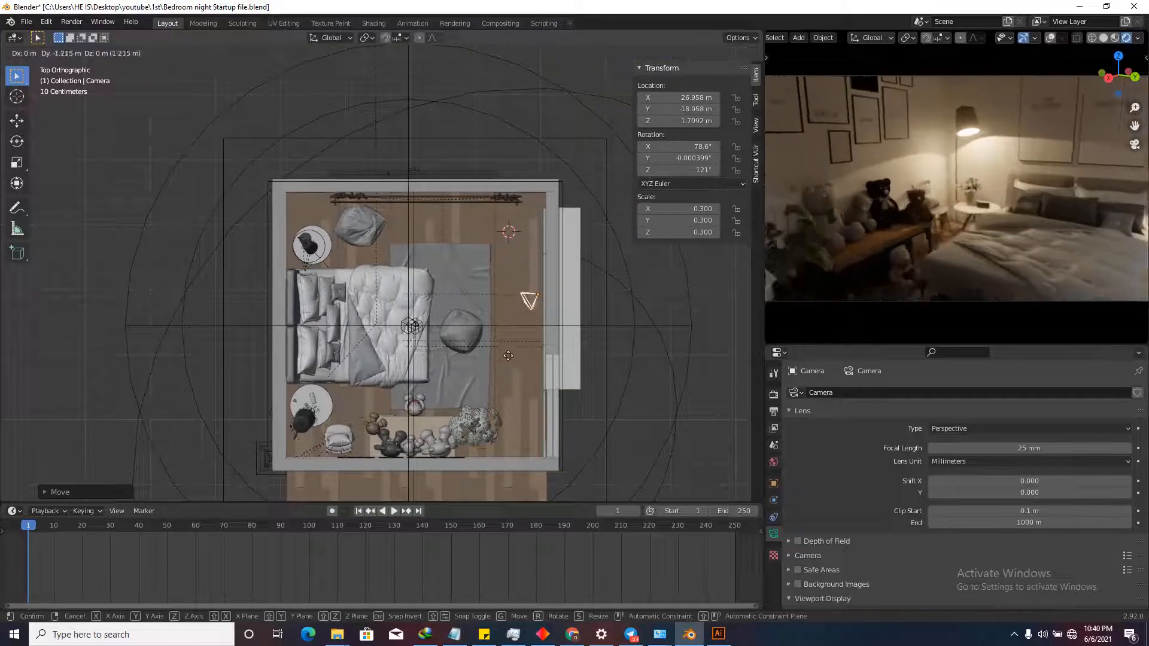
{"action": "left_click", "coordinate": [494, 436]}
{"action": "key", "text": "r"}
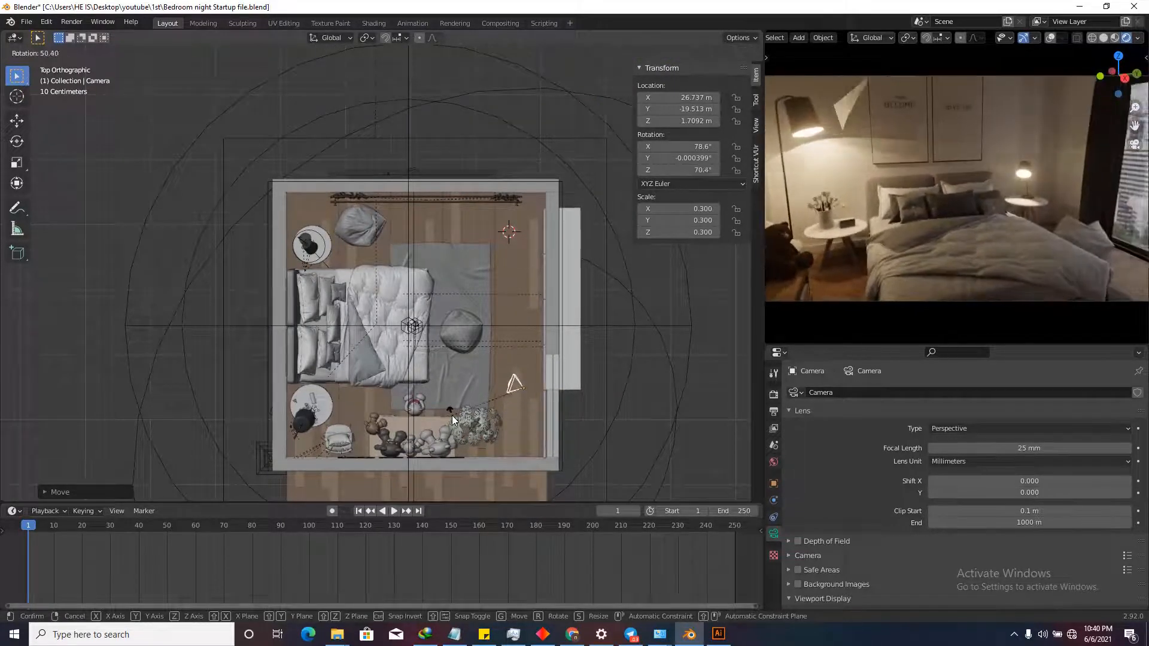
{"action": "left_click", "coordinate": [455, 416]}
{"action": "key", "text": "g"}
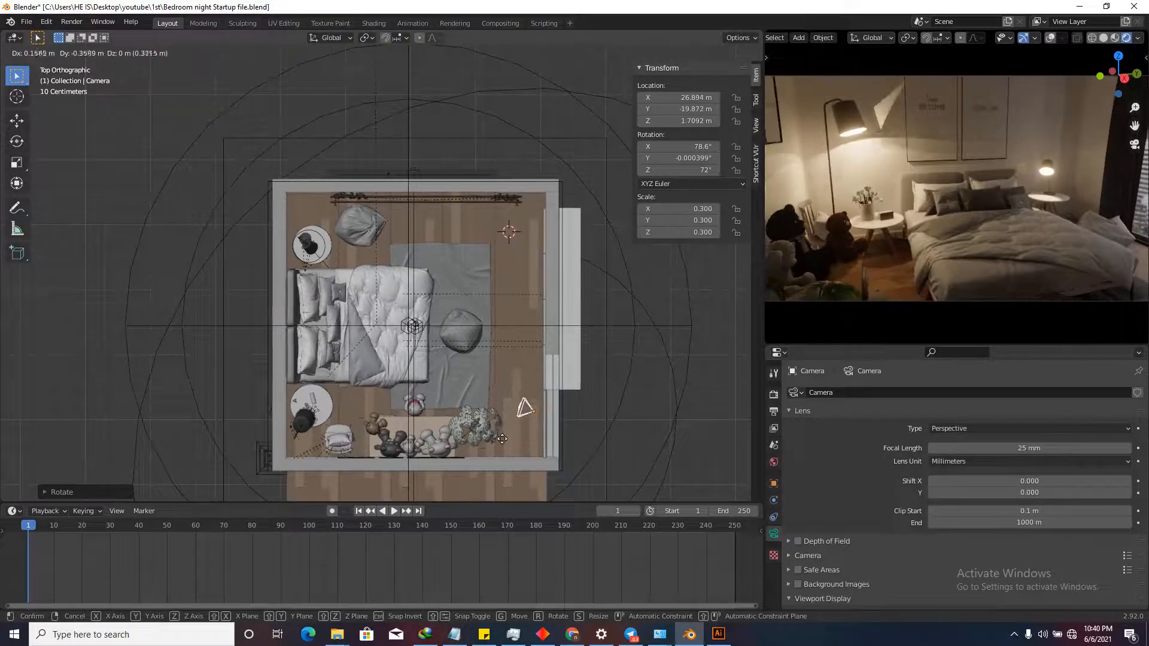
{"action": "left_click", "coordinate": [503, 440]}
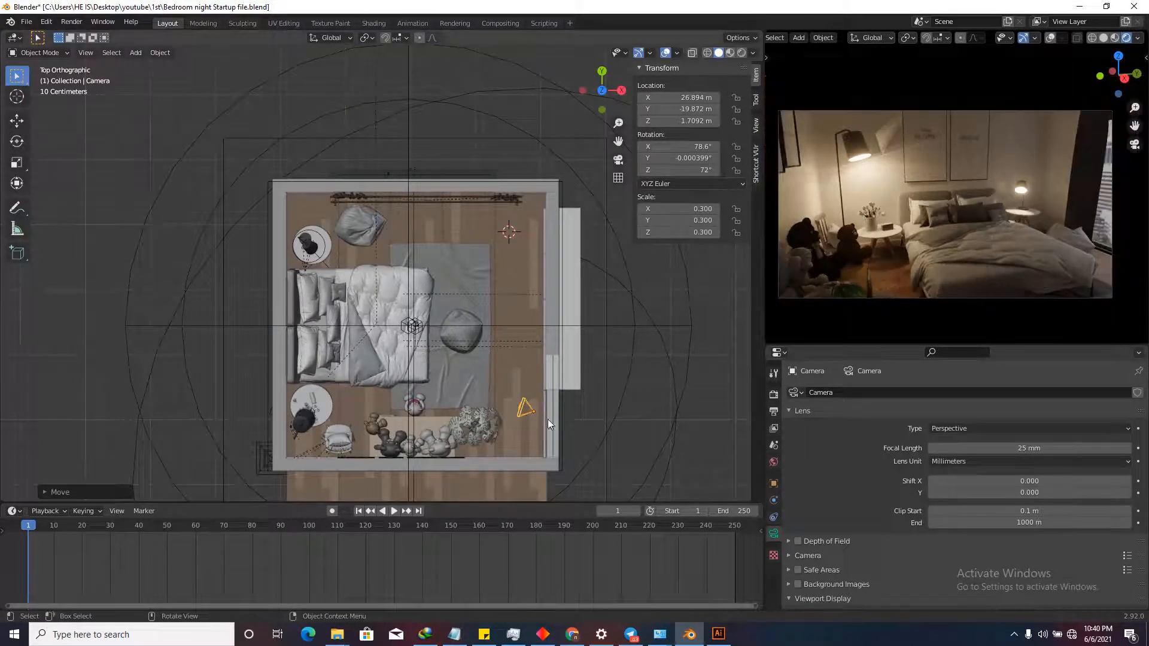
{"action": "scroll", "coordinate": [545, 419], "scroll_direction": "up", "scroll_amount": 2}
{"action": "key", "text": "g"}
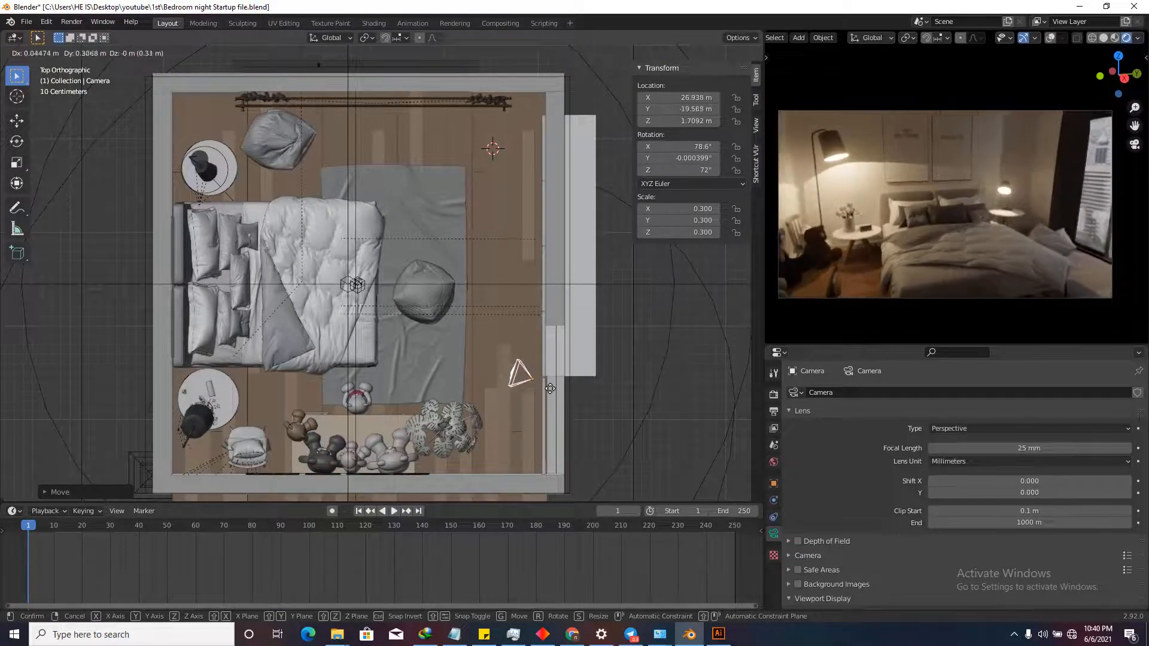
{"action": "key", "text": "r"}
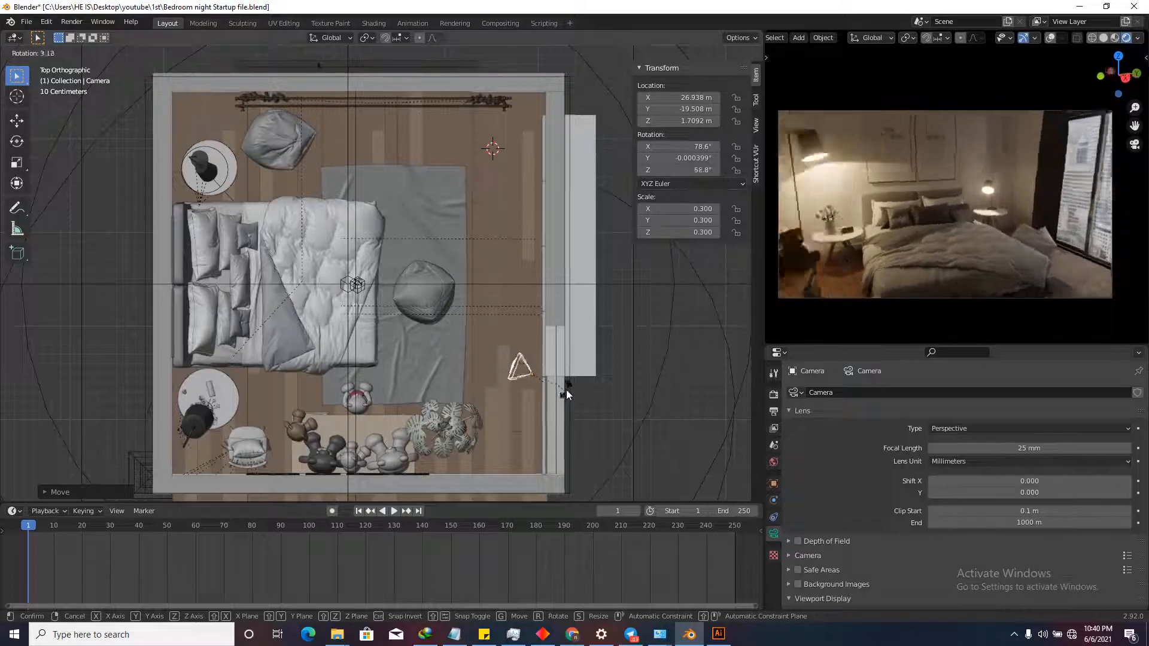
{"action": "left_click", "coordinate": [576, 389]}
Raise the camera to 1.4024 m and turn it to 68.4° to frame the bed.
{"action": "scroll", "coordinate": [573, 375], "scroll_direction": "up", "scroll_amount": 1}
{"action": "key", "text": "g"}
{"action": "left_click", "coordinate": [476, 407]}
{"action": "key", "text": "r"}
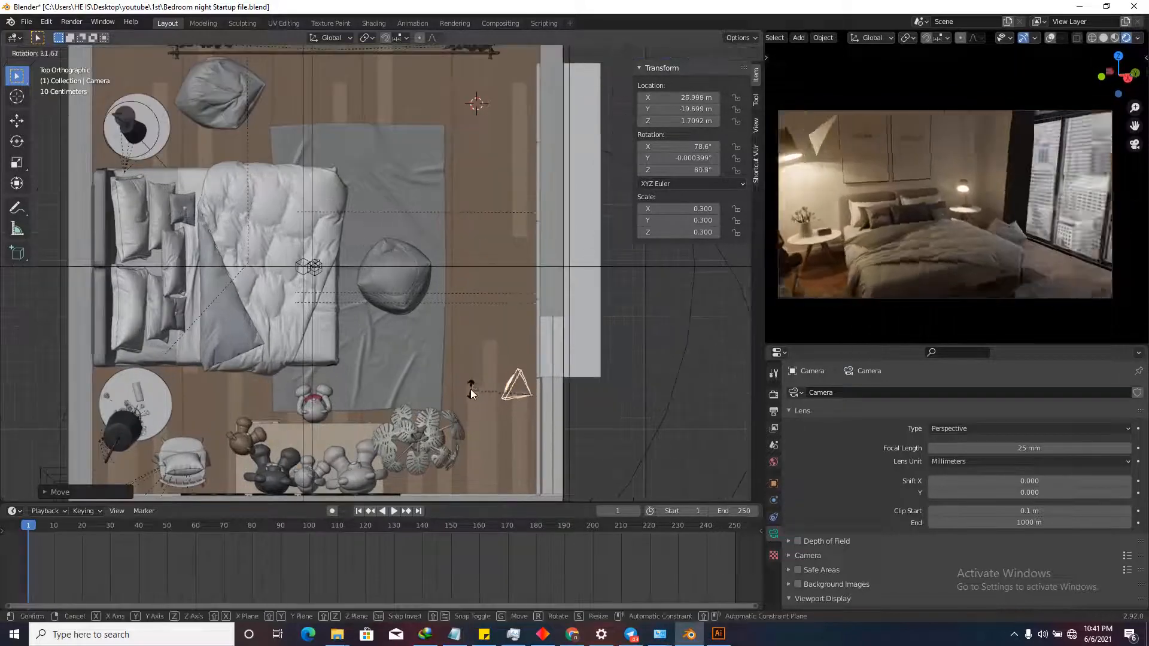
{"action": "left_click", "coordinate": [475, 398]}
{"action": "key", "text": "g"}
{"action": "key", "text": "z"}
{"action": "left_click", "coordinate": [475, 373]}
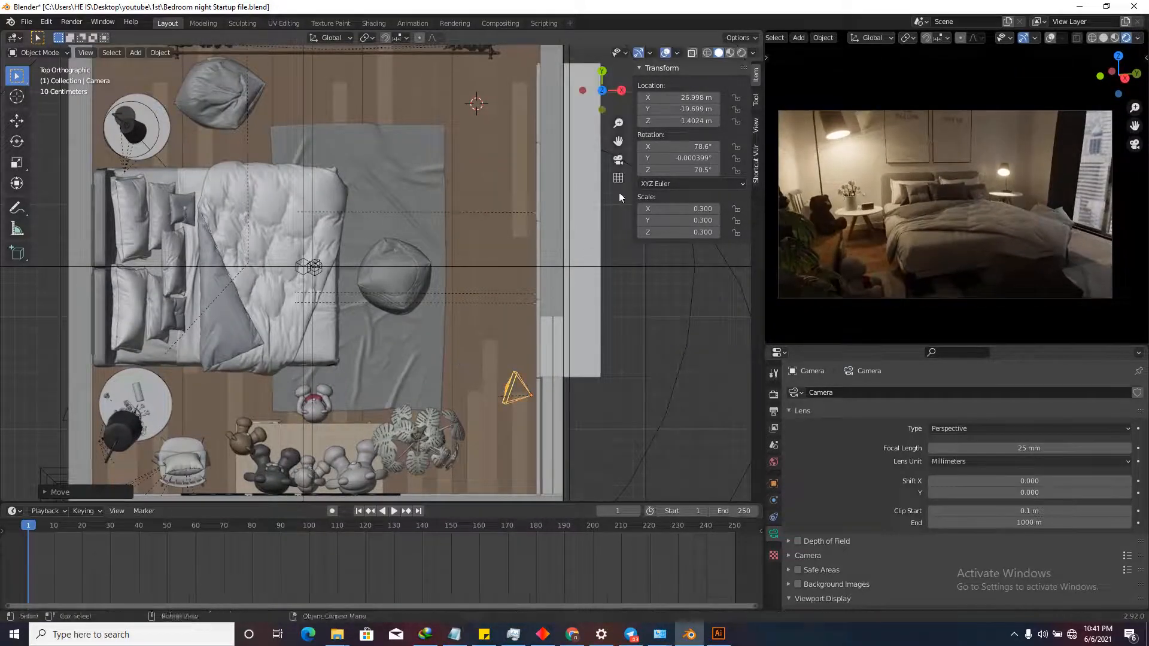
{"action": "key", "text": "r"}
{"action": "left_click", "coordinate": [544, 56]}
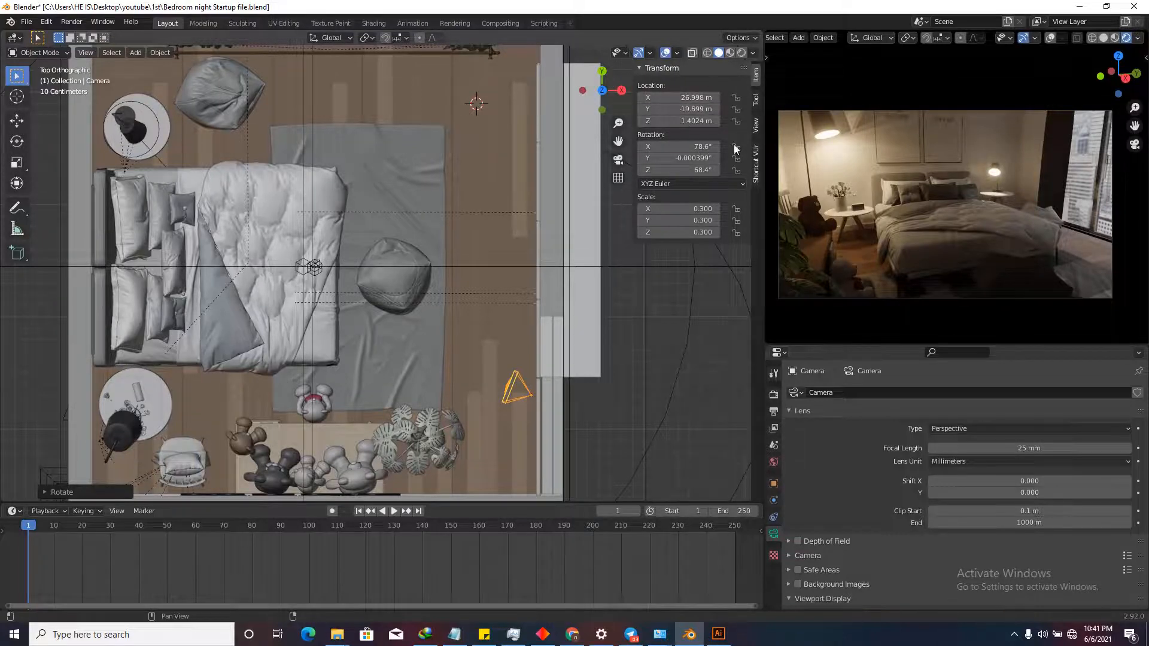
{"action": "key", "text": "n"}
{"action": "key", "text": "n"}
{"action": "key", "text": "n"}
{"action": "key", "text": "n"}
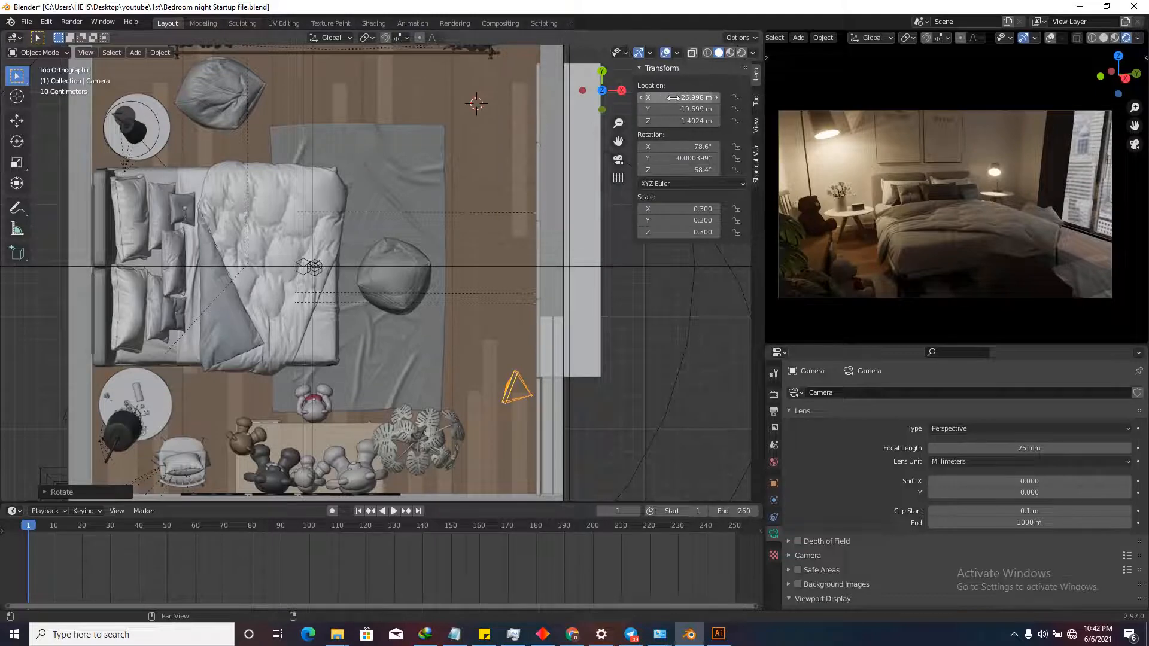
Insert keyframes for the camera's Location and Rotation at frame 1.
{"action": "right_click", "coordinate": [674, 98]}
{"action": "left_click", "coordinate": [620, 99]}
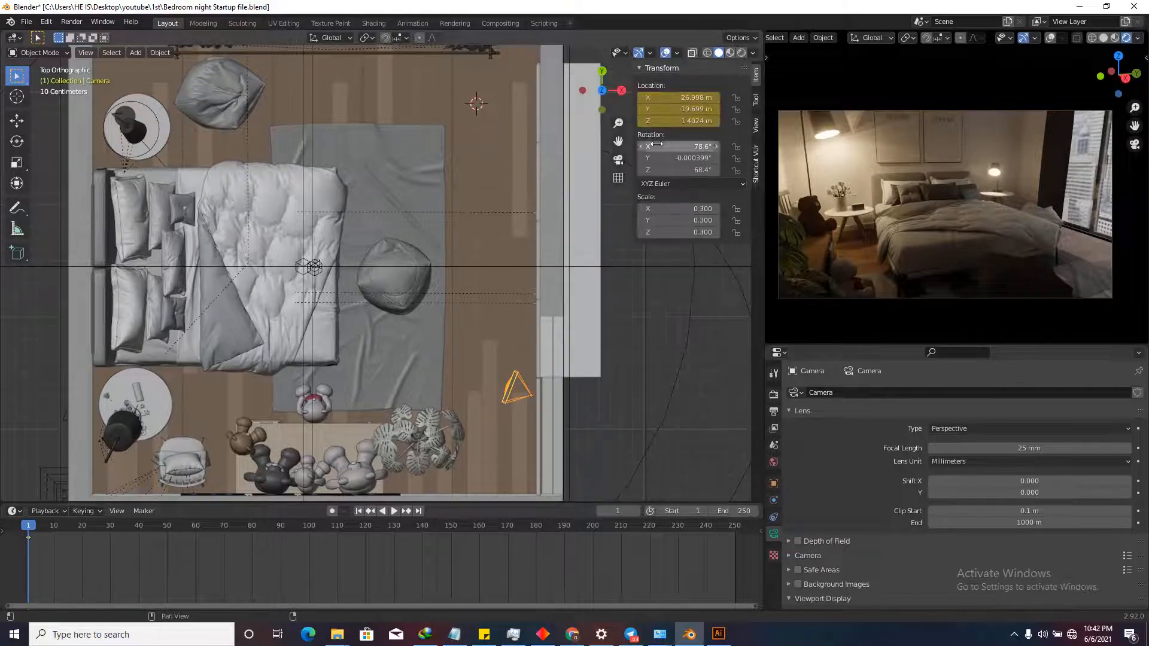
{"action": "right_click", "coordinate": [678, 148]}
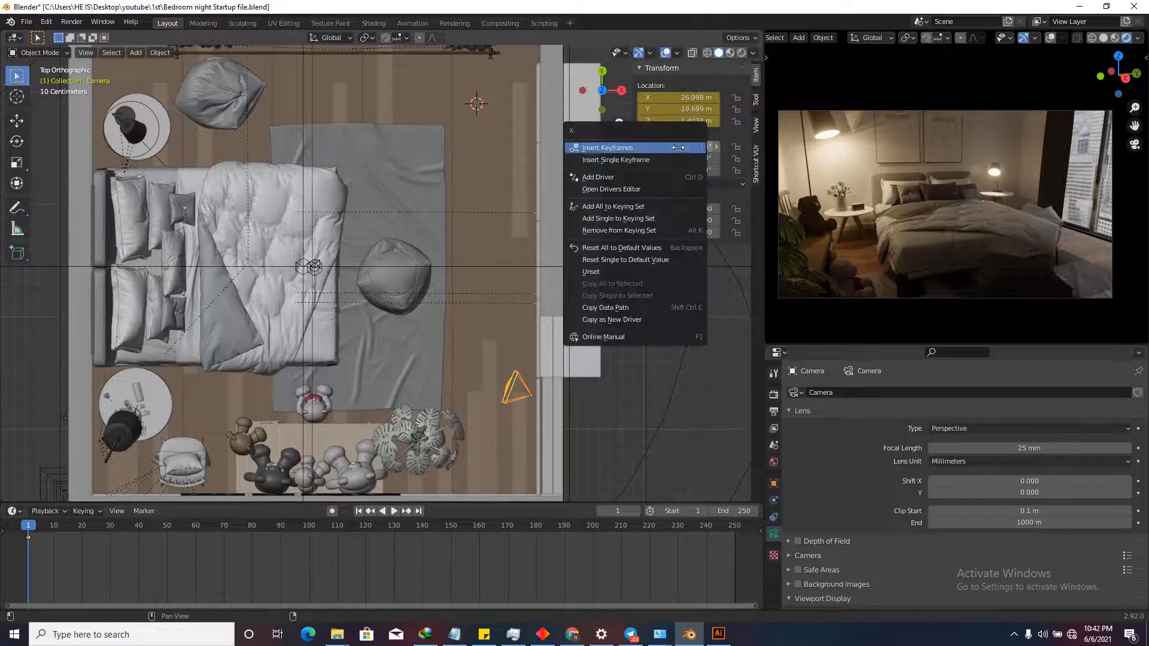
{"action": "left_click", "coordinate": [679, 147]}
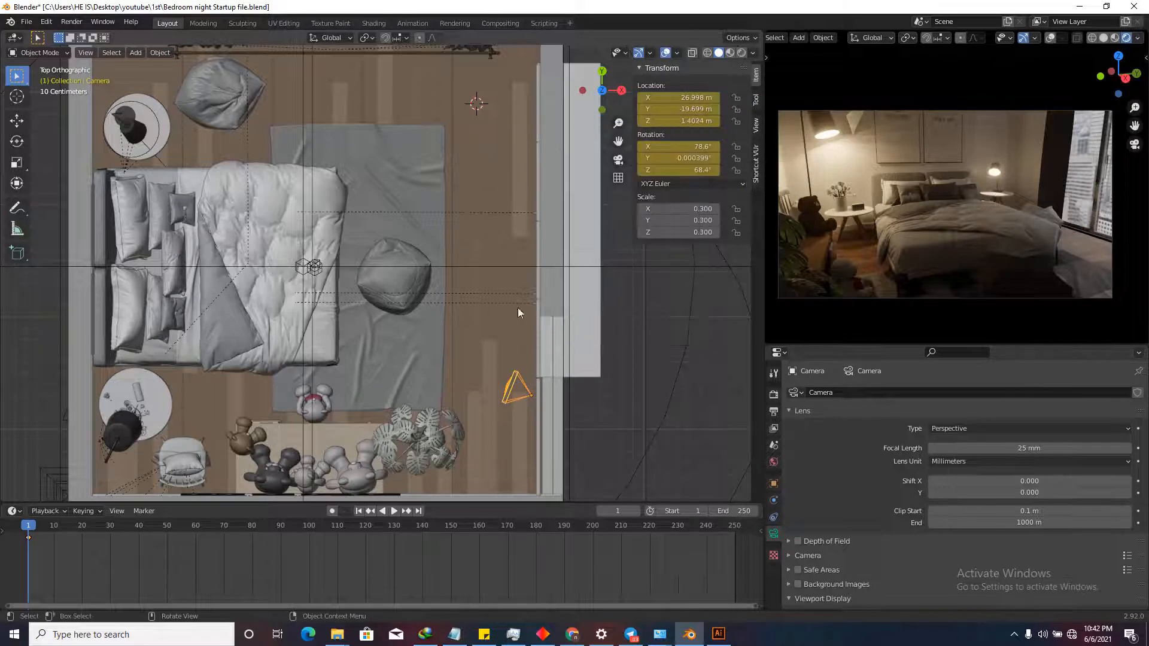
{"action": "scroll", "coordinate": [8, 551], "scroll_direction": "up", "scroll_amount": 1}
{"action": "scroll", "coordinate": [42, 539], "scroll_direction": "up", "scroll_amount": 3}
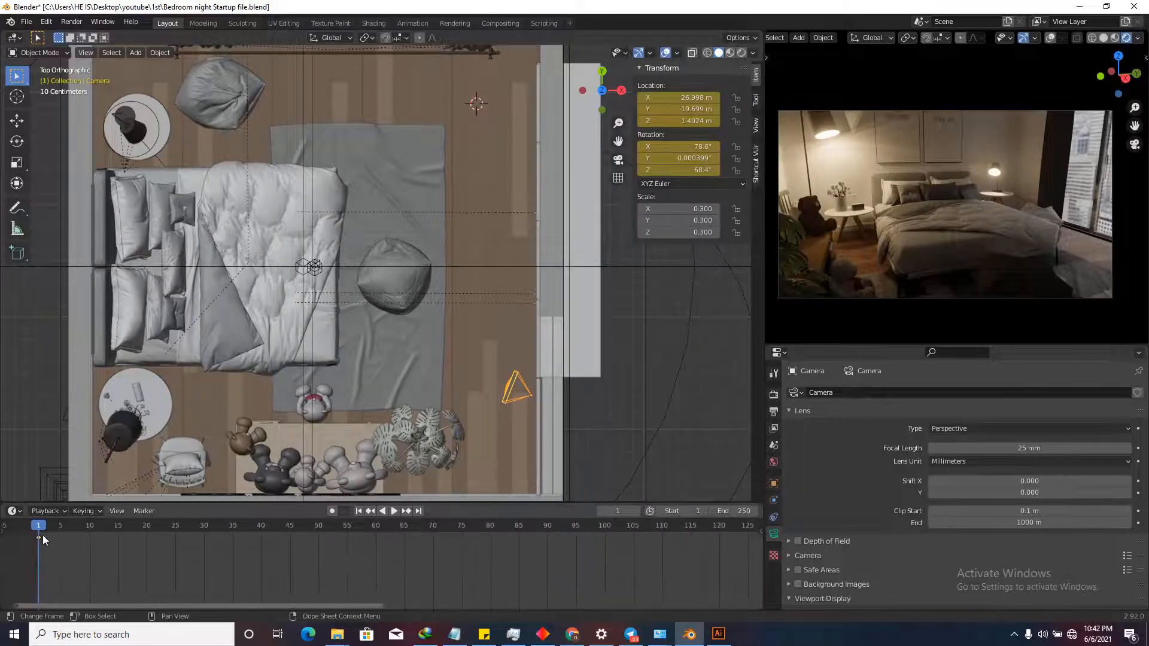
{"action": "scroll", "coordinate": [66, 562], "scroll_direction": "down", "scroll_amount": 5}
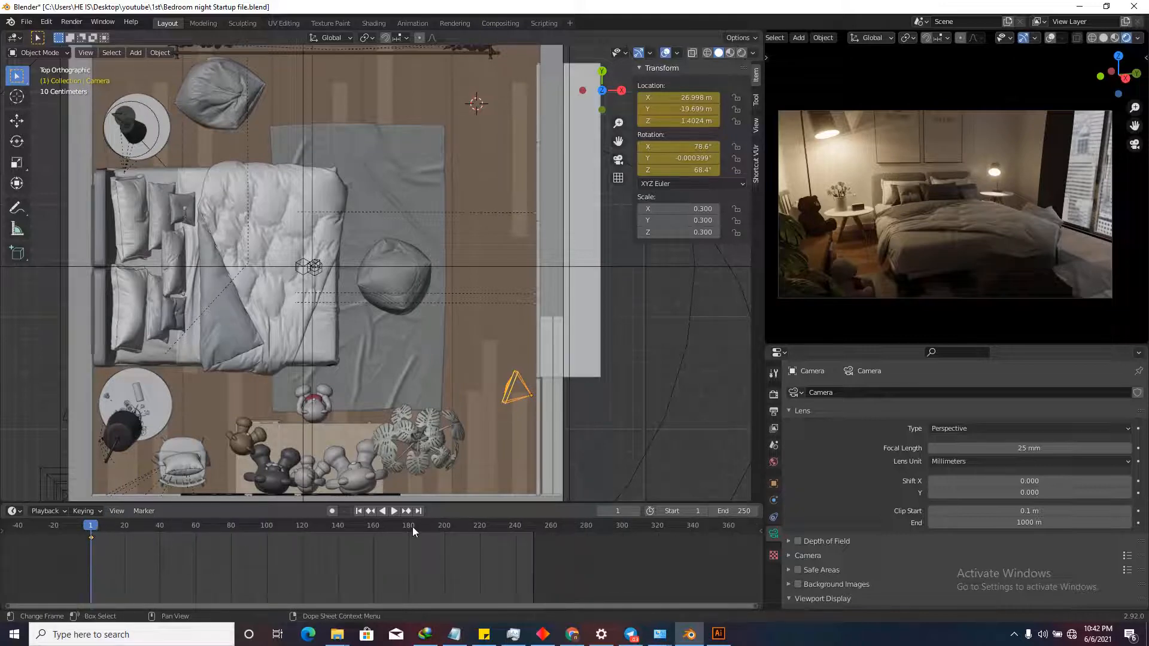
Set the current frame to 250, checking the first and last frames.
{"action": "left_click_drag", "start_coordinate": [88, 524], "coordinate": [532, 542]}
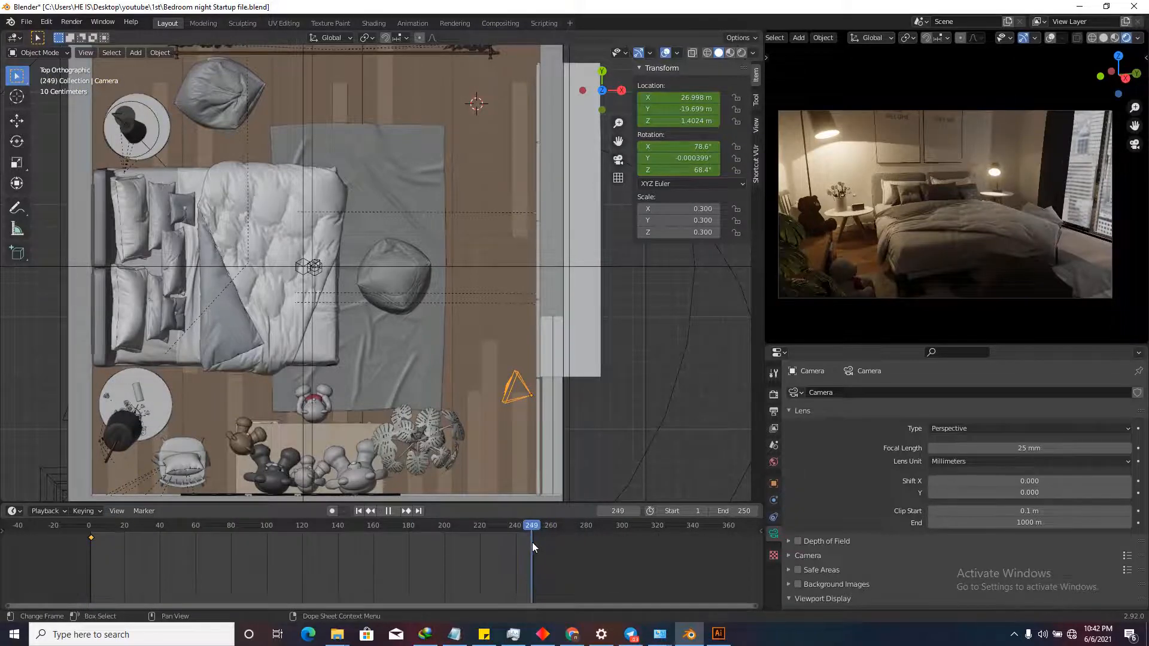
{"action": "left_click", "coordinate": [626, 513]}
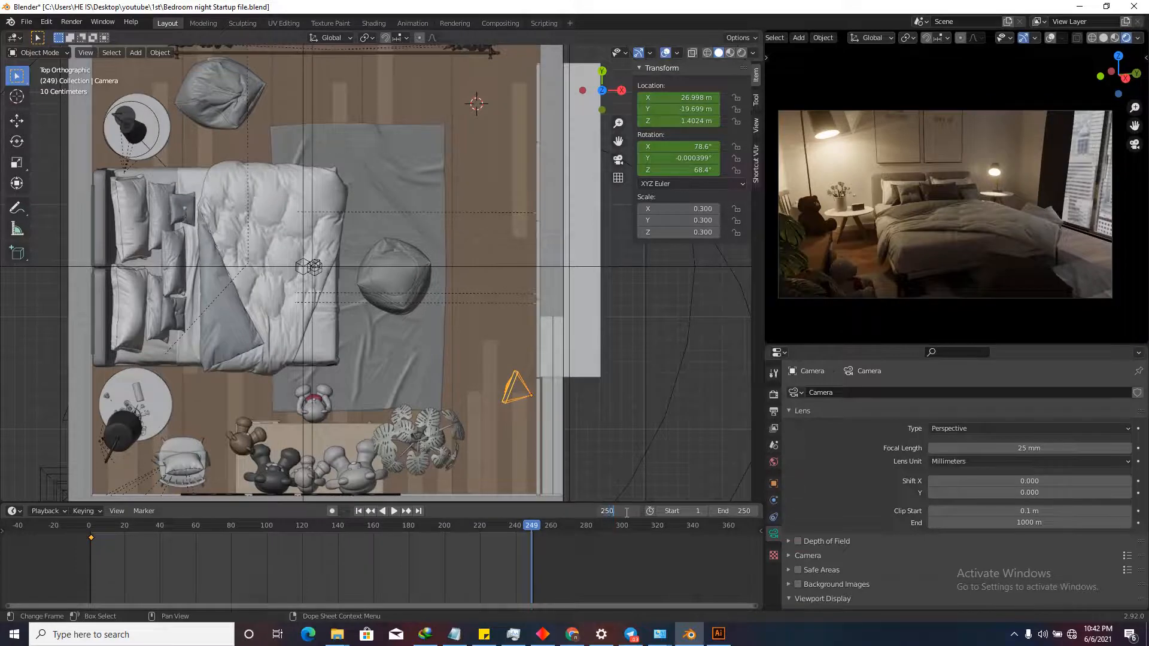
{"action": "key", "text": "Return"}
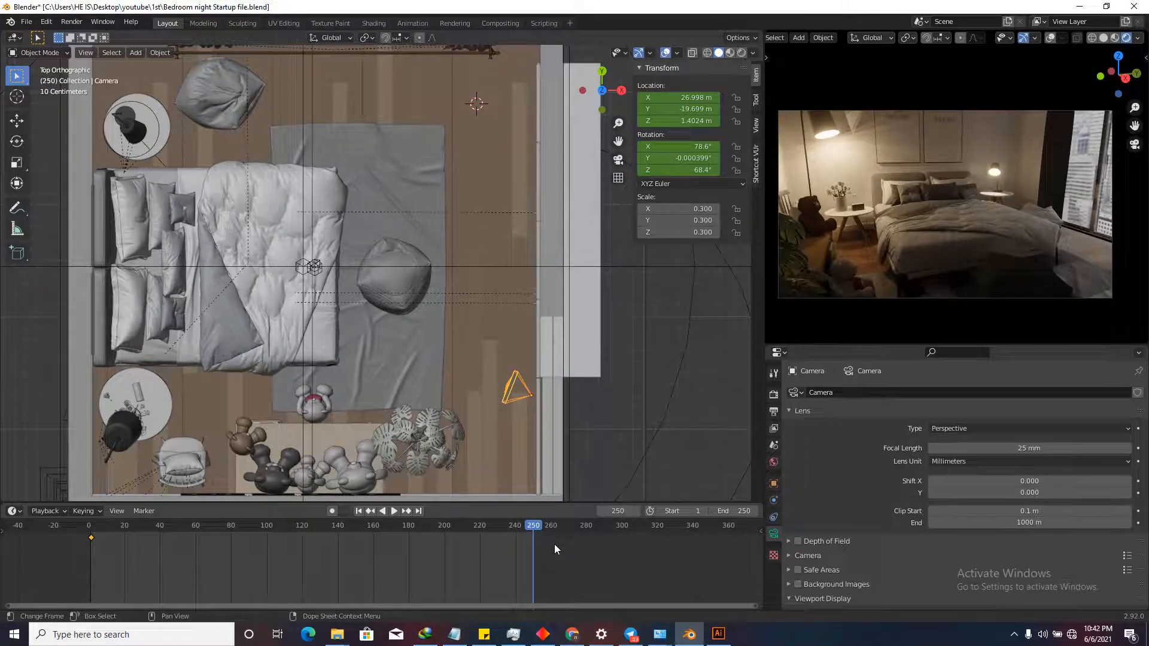
{"action": "left_click", "coordinate": [359, 511]}
{"action": "left_click", "coordinate": [419, 511]}
{"action": "left_click", "coordinate": [359, 511]}
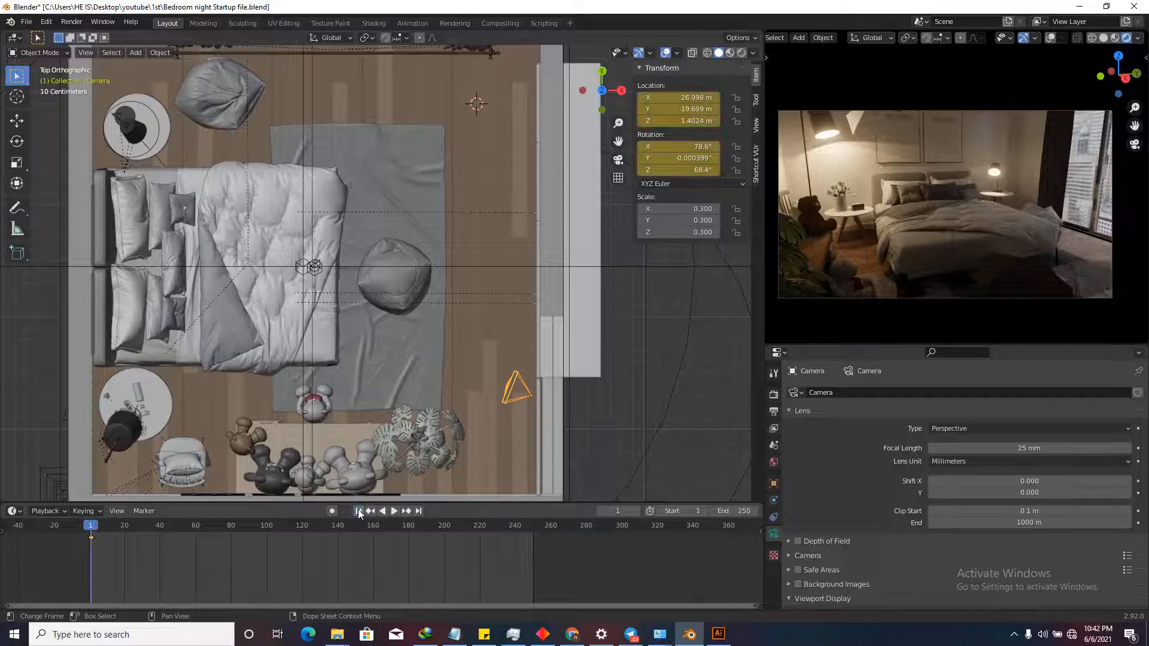
{"action": "left_click", "coordinate": [419, 512]}
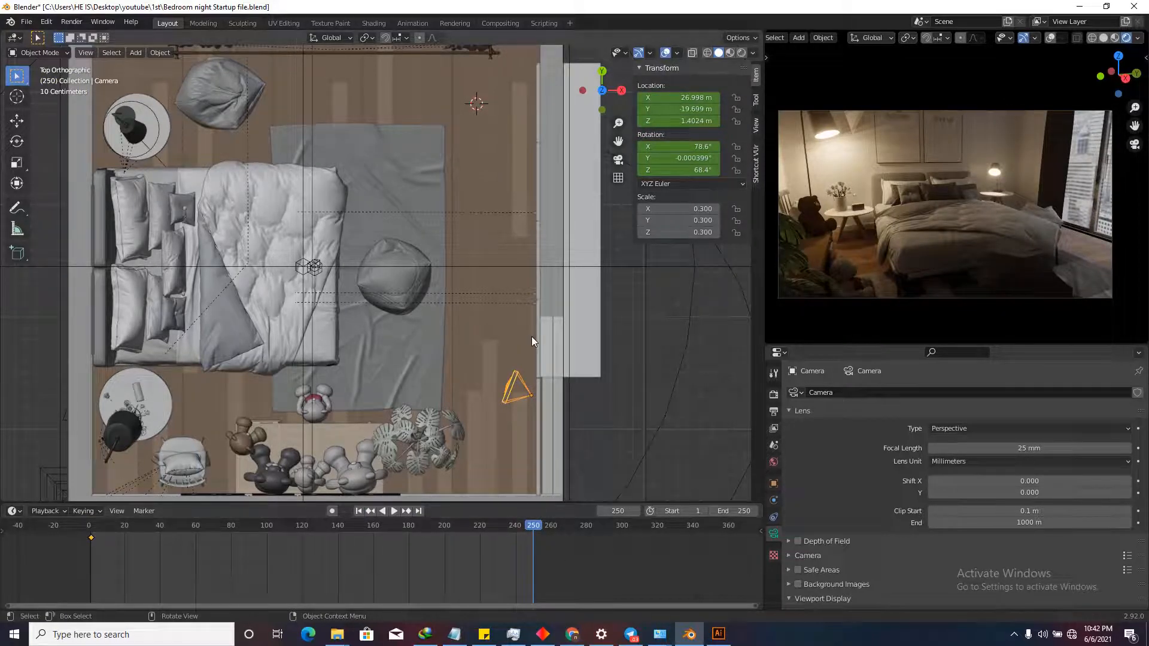
{"action": "key", "text": "g"}
{"action": "key", "text": "y"}
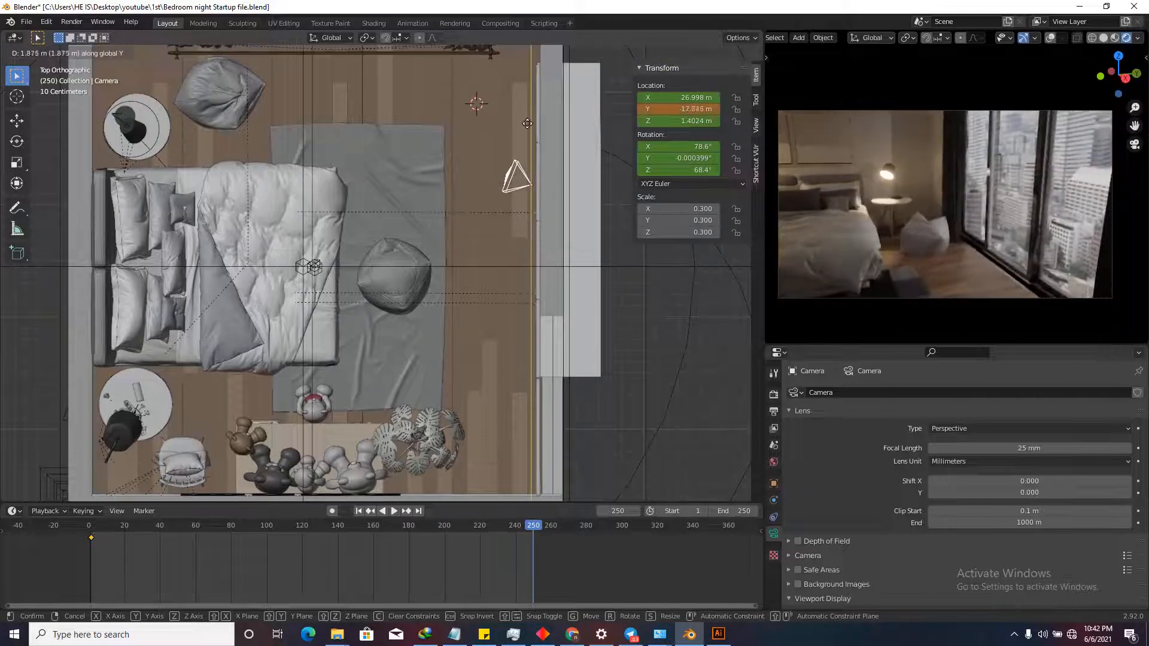
Move the camera along Y, turn it to about 113°, and lower it to 1.5663 m.
{"action": "left_click", "coordinate": [528, 76]}
{"action": "key", "text": "r"}
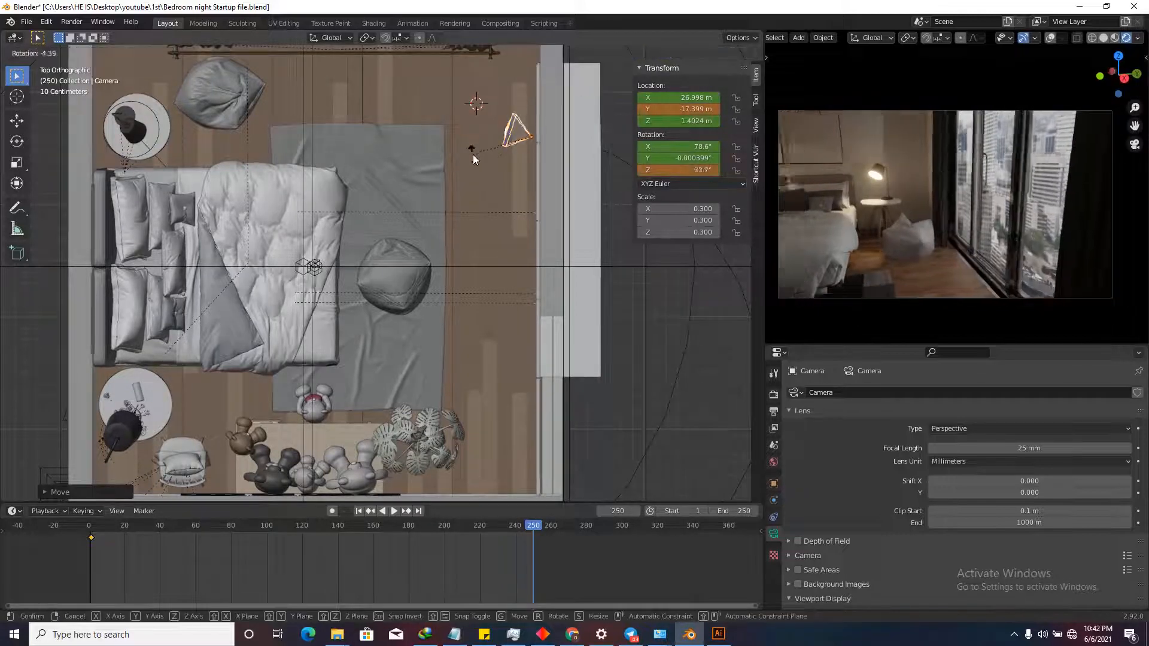
{"action": "left_click", "coordinate": [490, 192]}
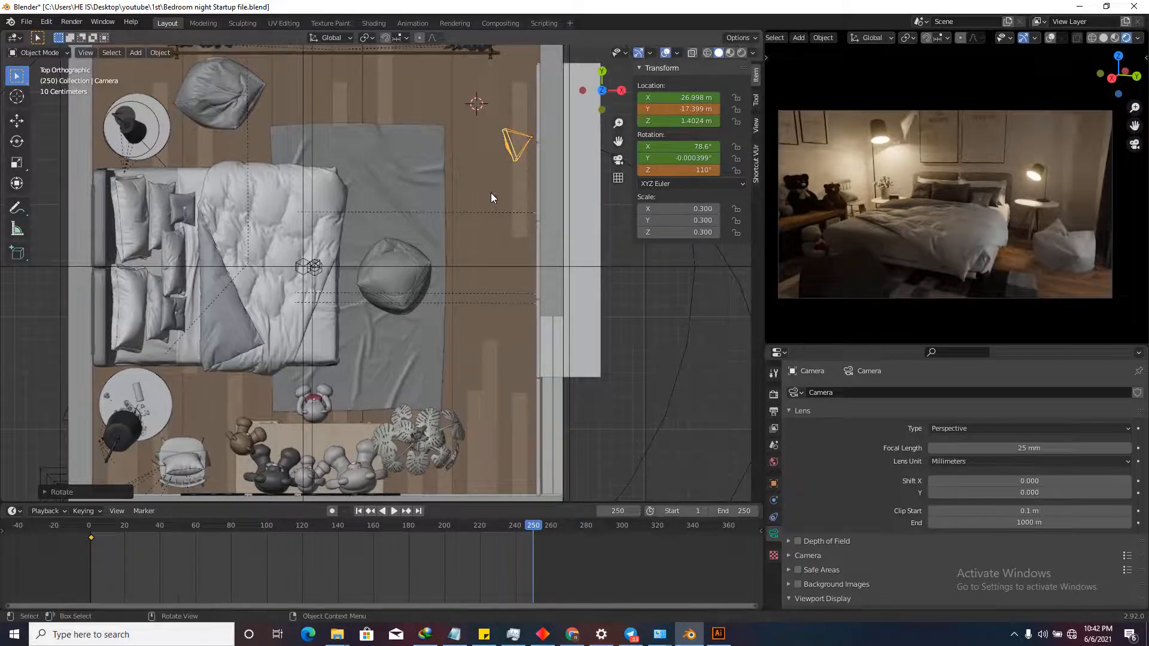
{"action": "key", "text": "g"}
{"action": "key", "text": "z"}
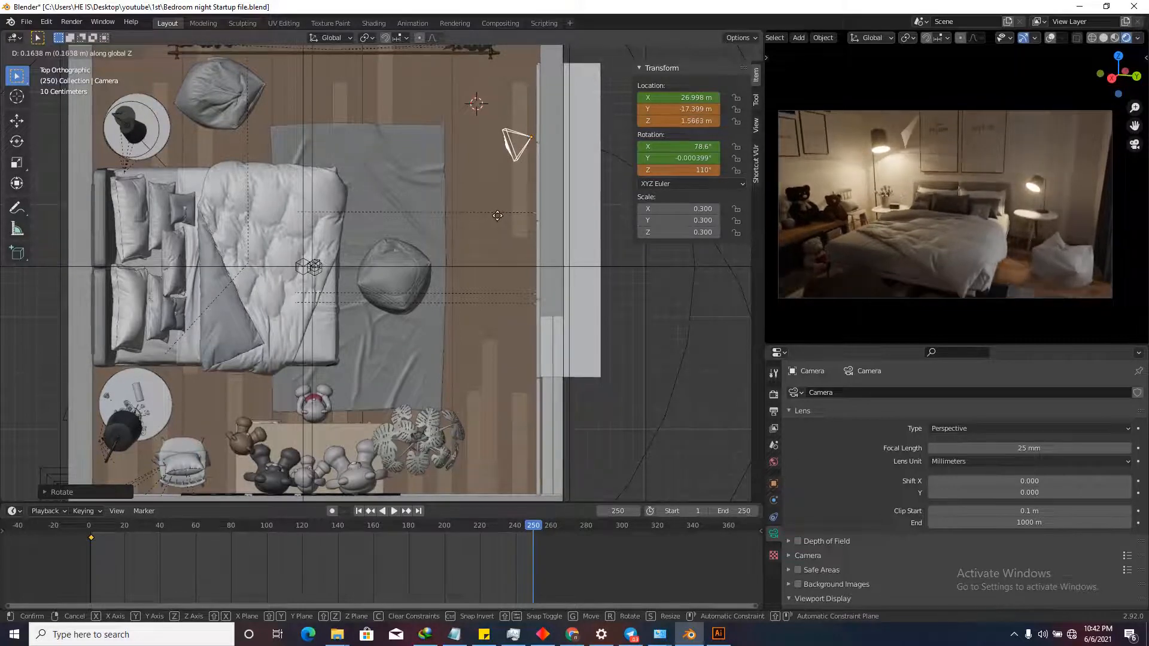
{"action": "left_click", "coordinate": [500, 216]}
{"action": "key", "text": "shift+grave"}
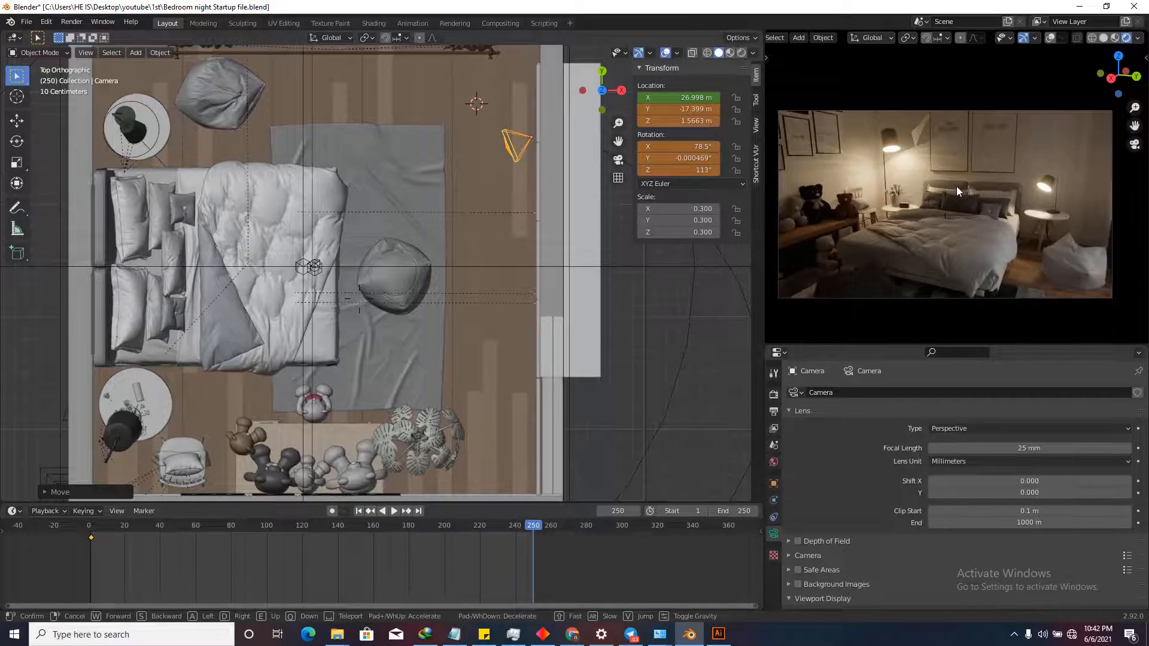
{"action": "left_click", "coordinate": [956, 186]}
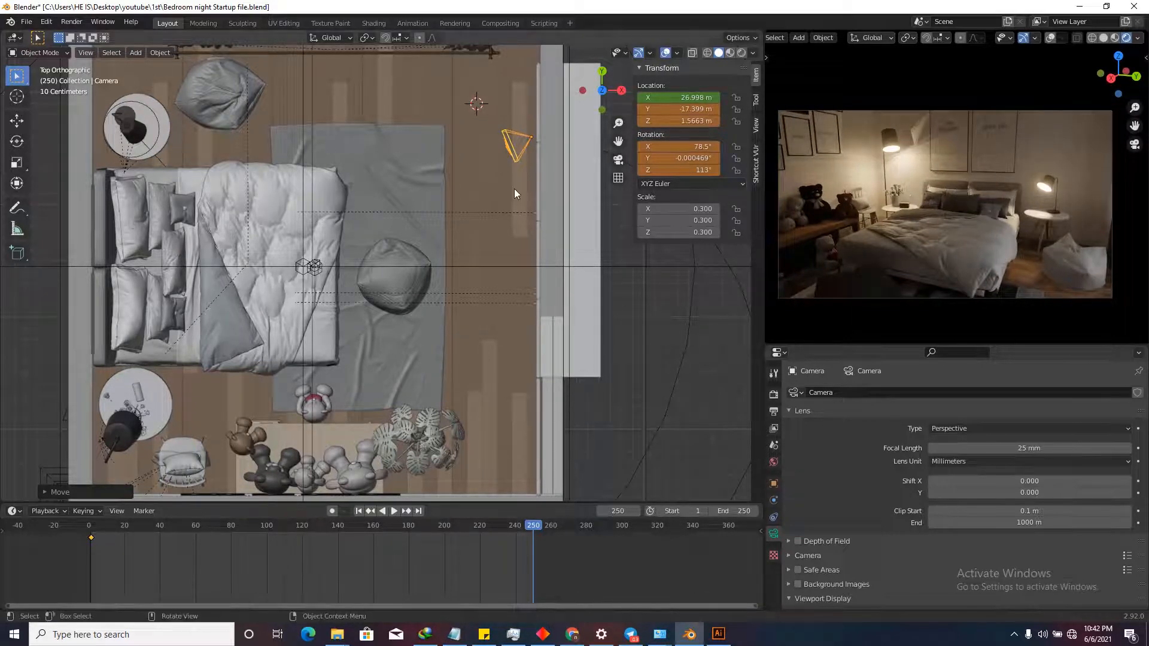
Keyframe the camera's Location and Rotation at frame 250, then return to the start.
{"action": "right_click", "coordinate": [688, 98]}
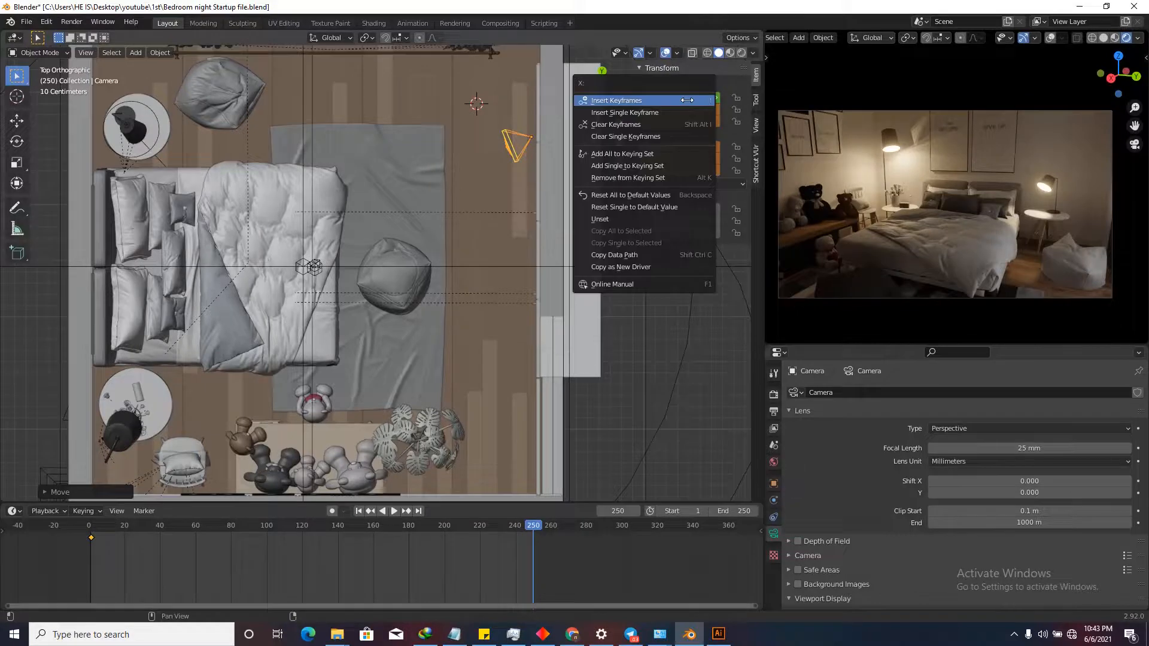
{"action": "left_click", "coordinate": [687, 100]}
{"action": "right_click", "coordinate": [677, 145]}
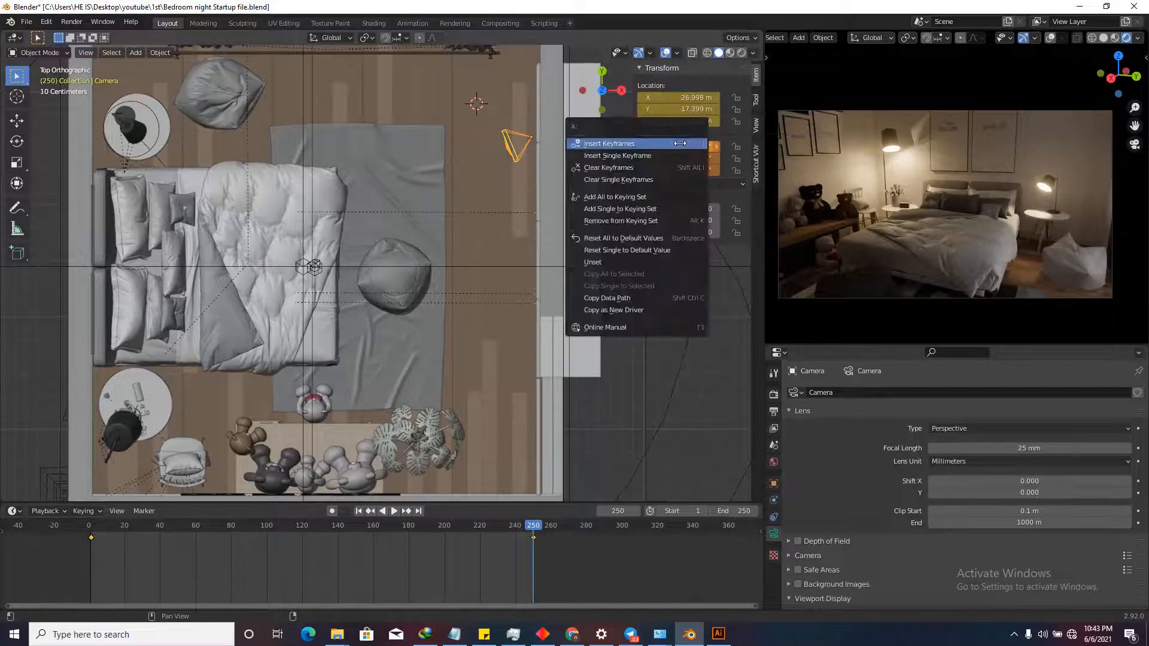
{"action": "left_click", "coordinate": [677, 145]}
{"action": "left_click_drag", "start_coordinate": [534, 532], "coordinate": [90, 530]}
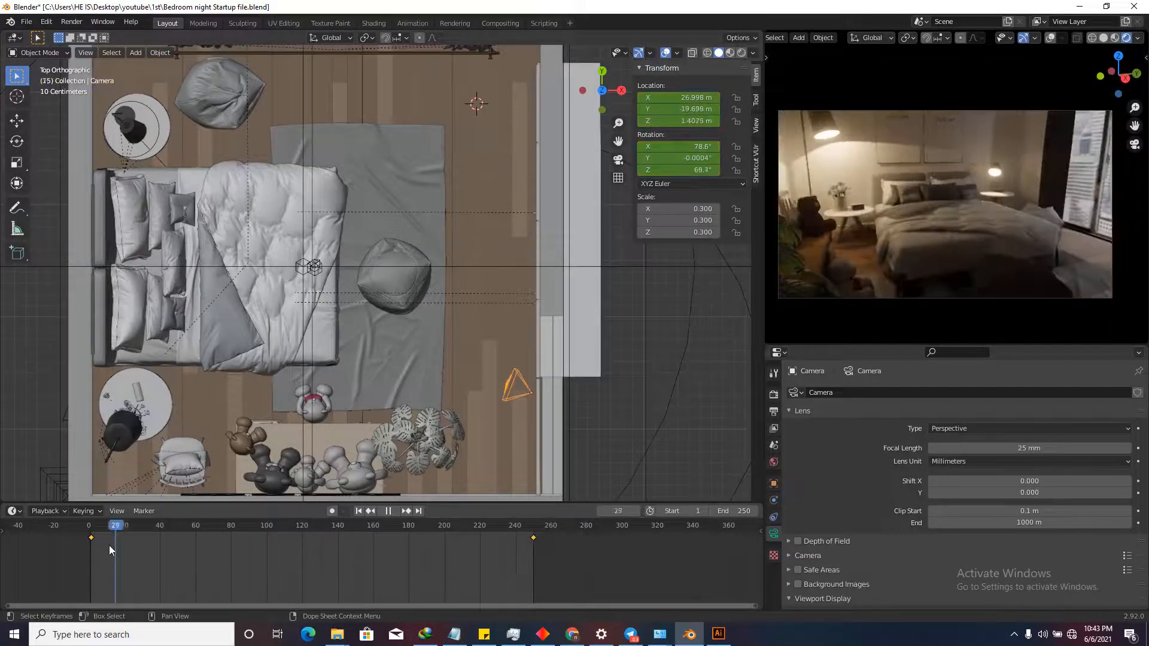
Play and scrub the camera move, then bring up the Set Keyframe Interpolation menu.
{"action": "key", "text": "space"}
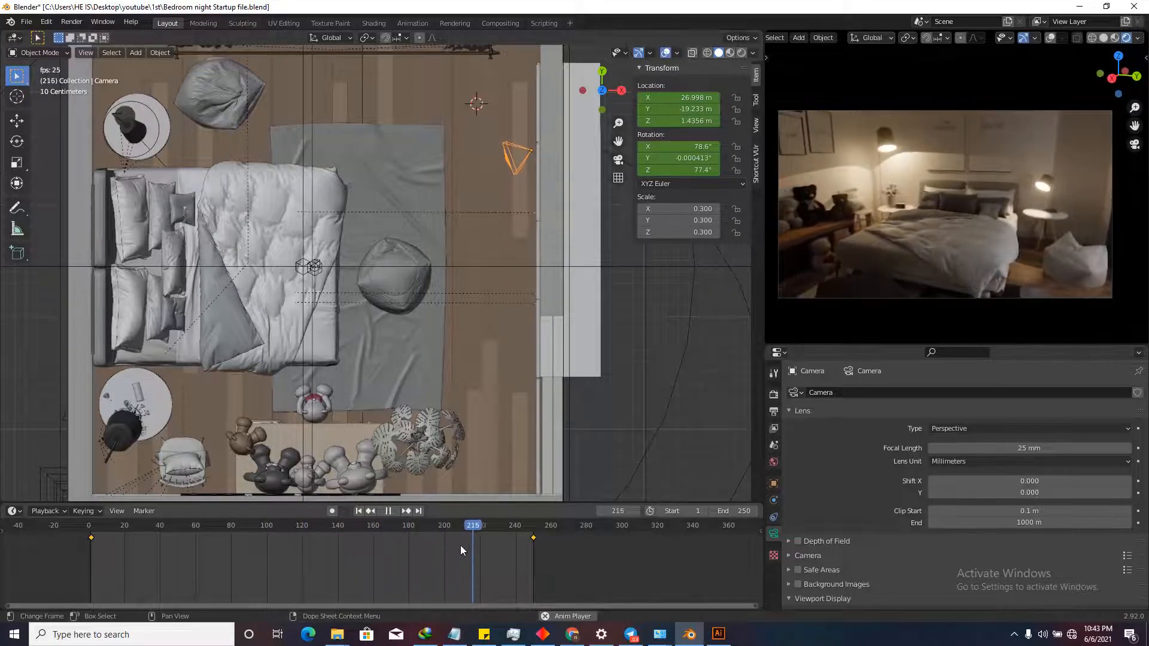
{"action": "key", "text": "space"}
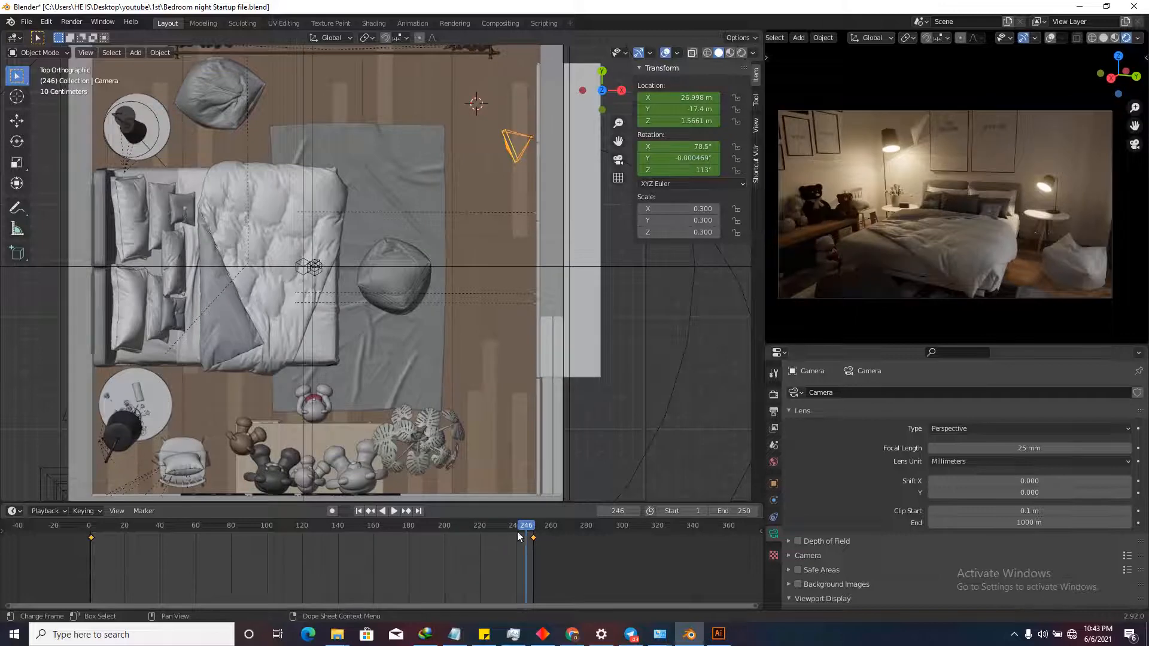
{"action": "left_click", "coordinate": [534, 534]}
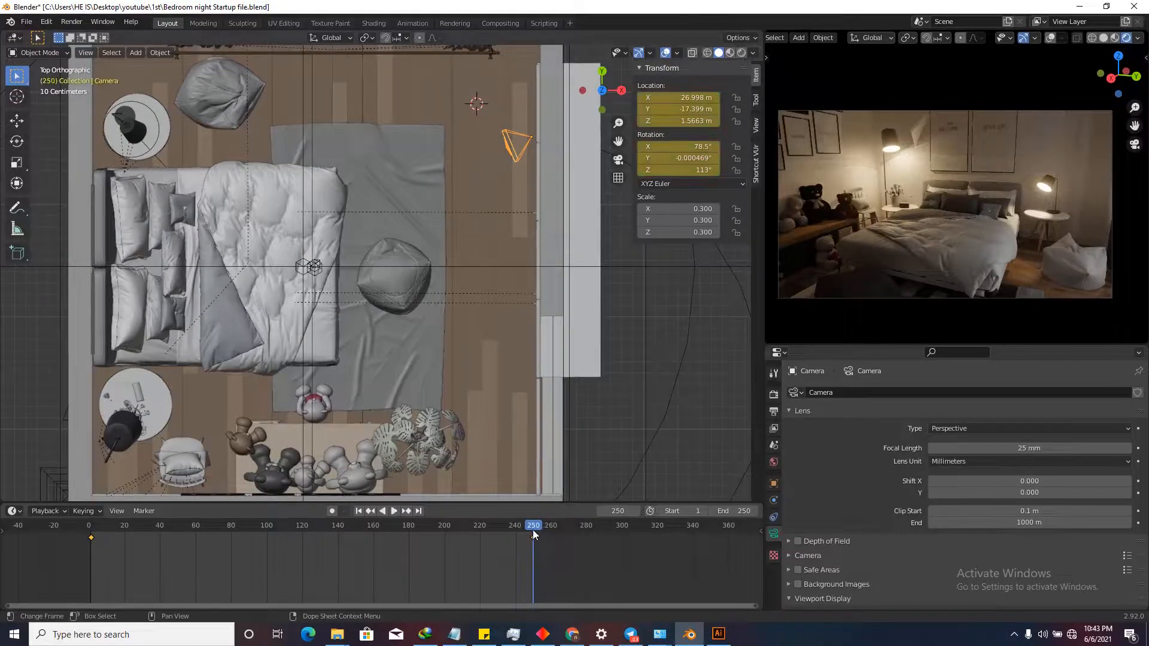
{"action": "left_click_drag", "start_coordinate": [533, 530], "coordinate": [88, 566]}
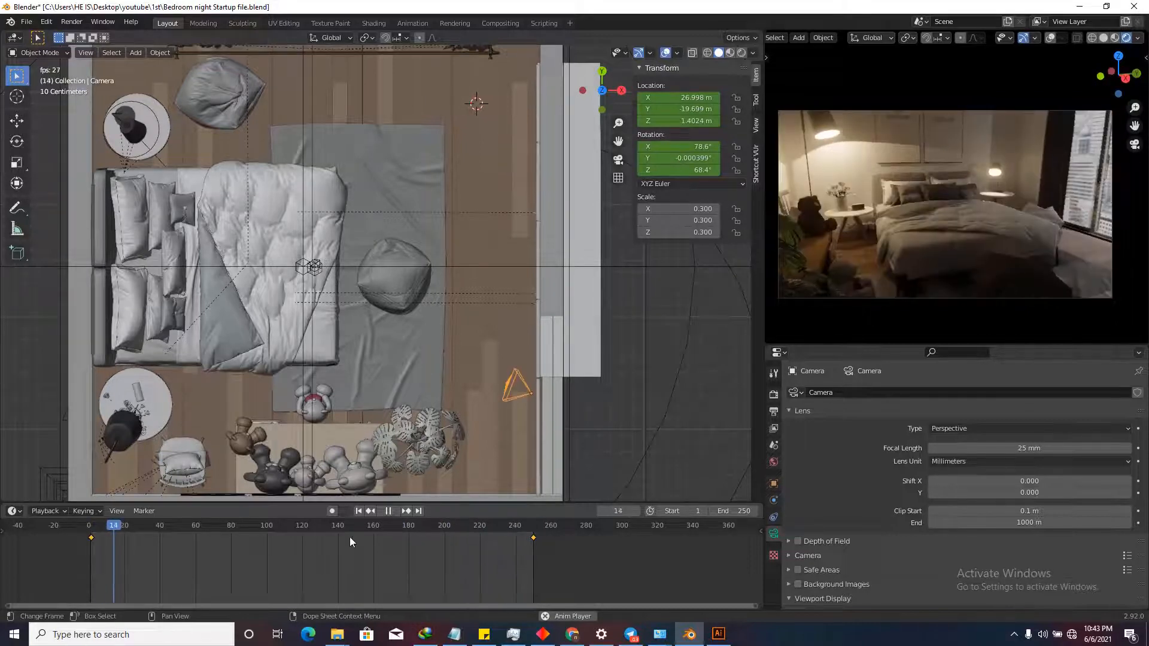
{"action": "left_click", "coordinate": [388, 510]}
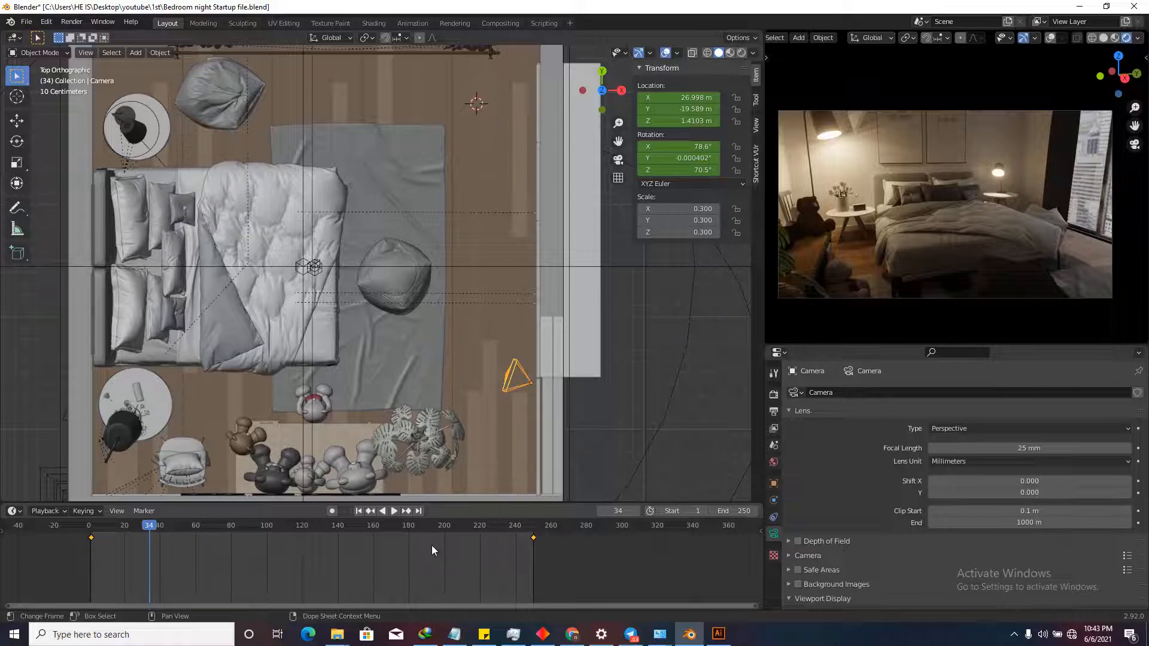
{"action": "key", "text": "t"}
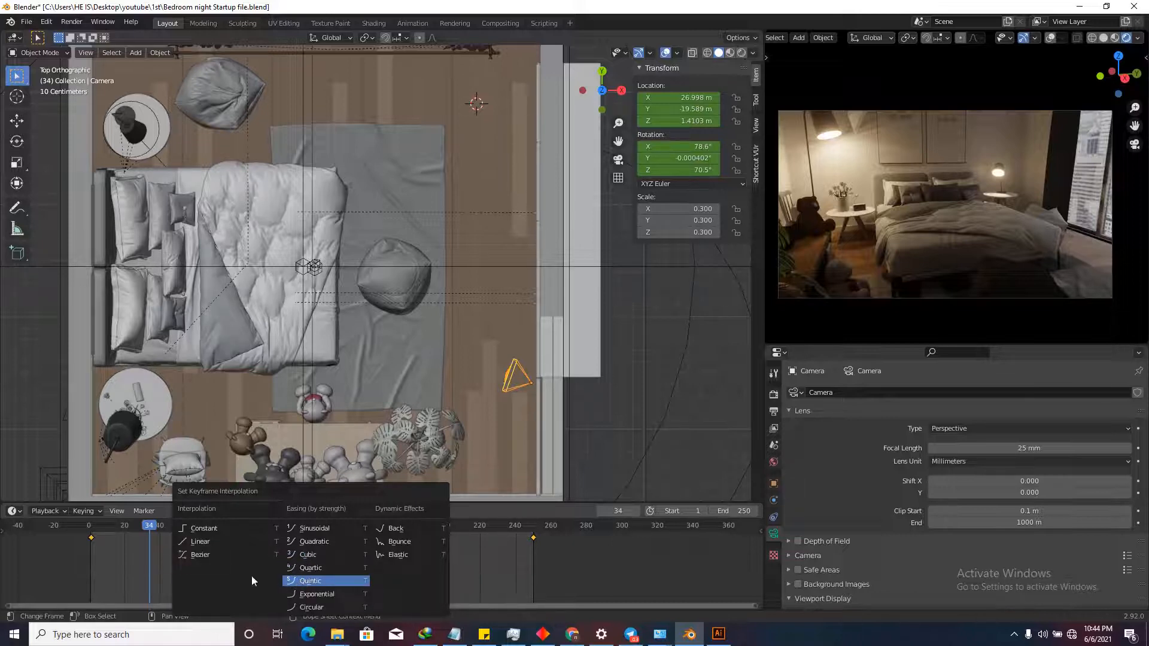
Set the camera keyframes to Linear interpolation and replay the animation from frame 1.
{"action": "left_click", "coordinate": [204, 542]}
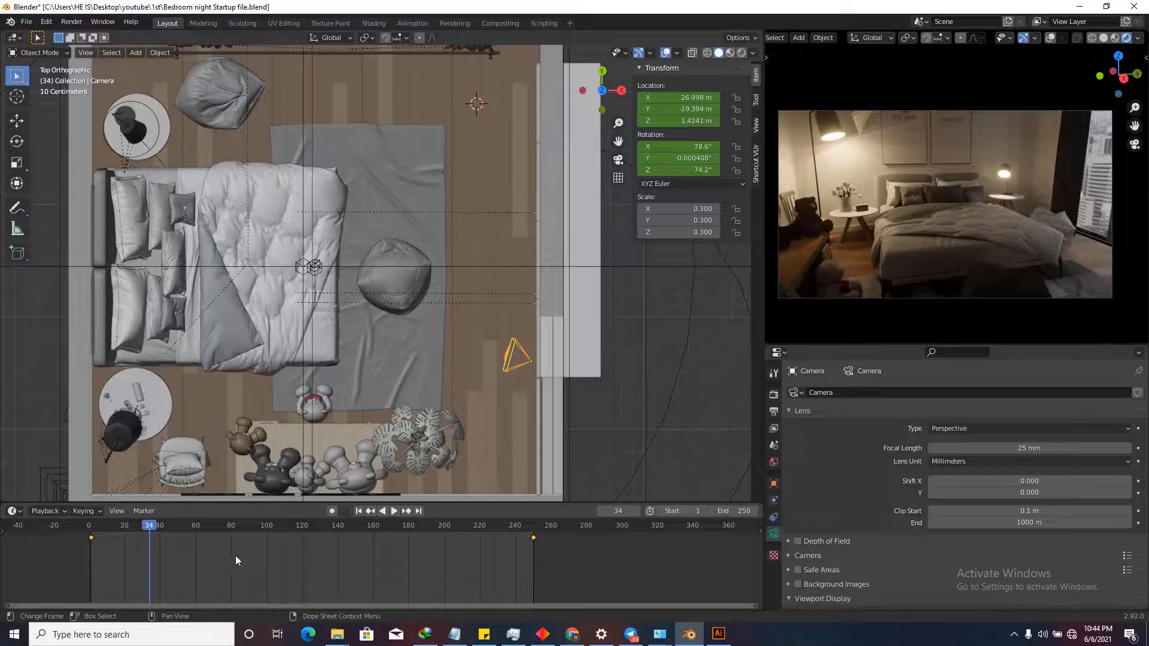
{"action": "left_click", "coordinate": [358, 511]}
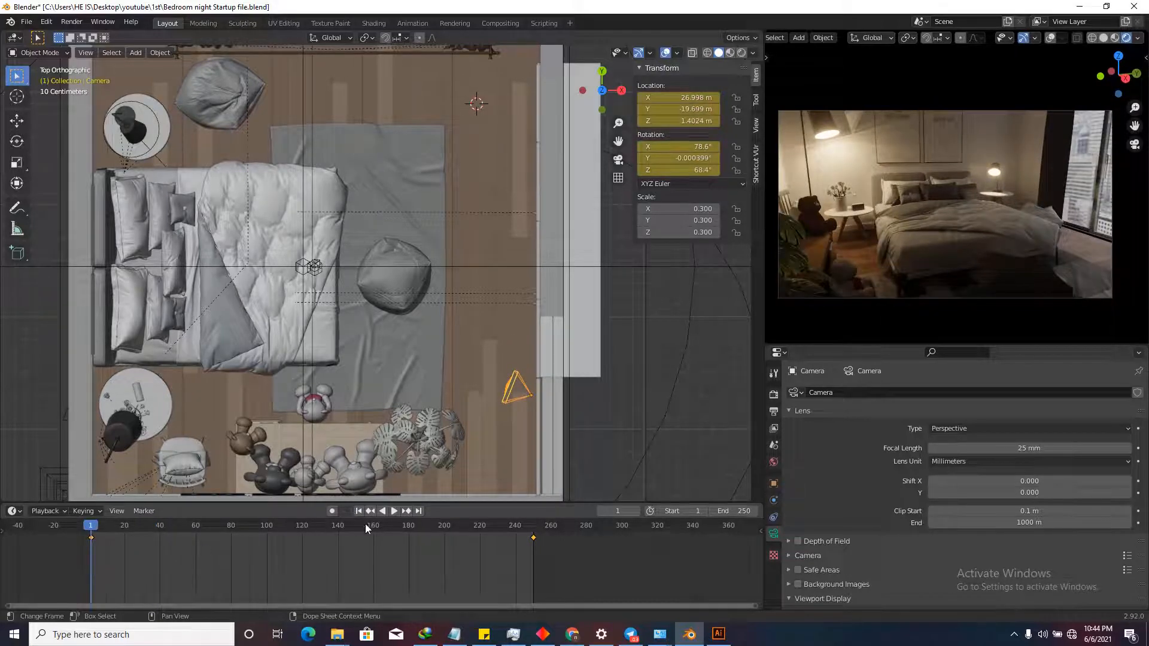
{"action": "key", "text": "space"}
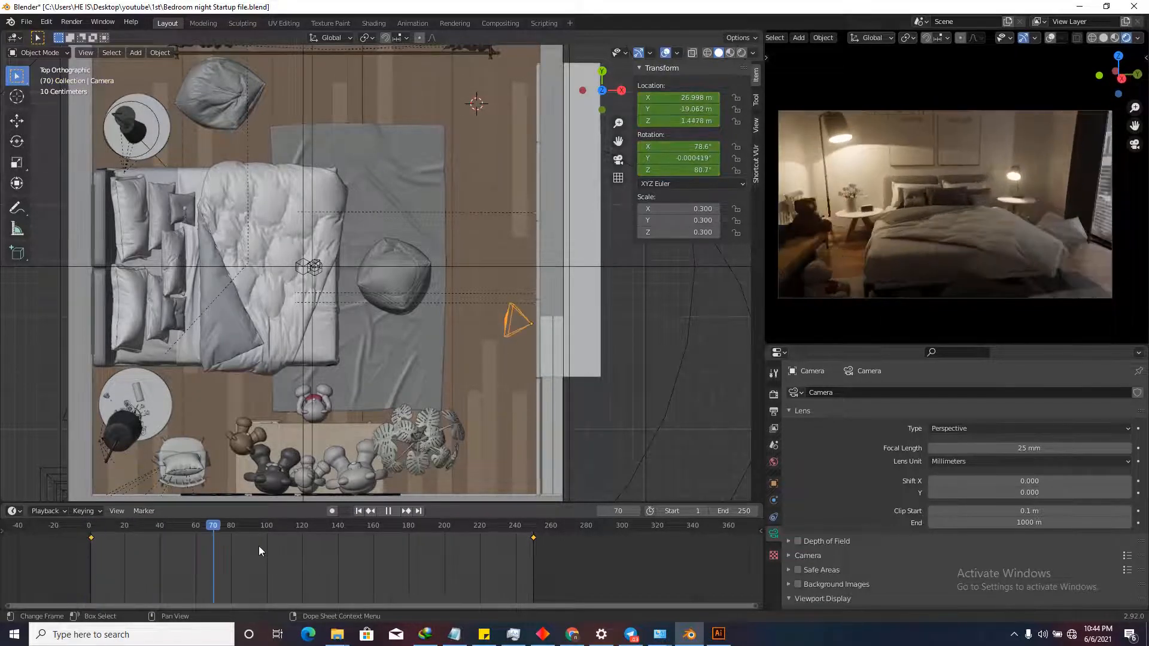
{"action": "key", "text": "space"}
{"action": "key", "text": "shift+Left"}
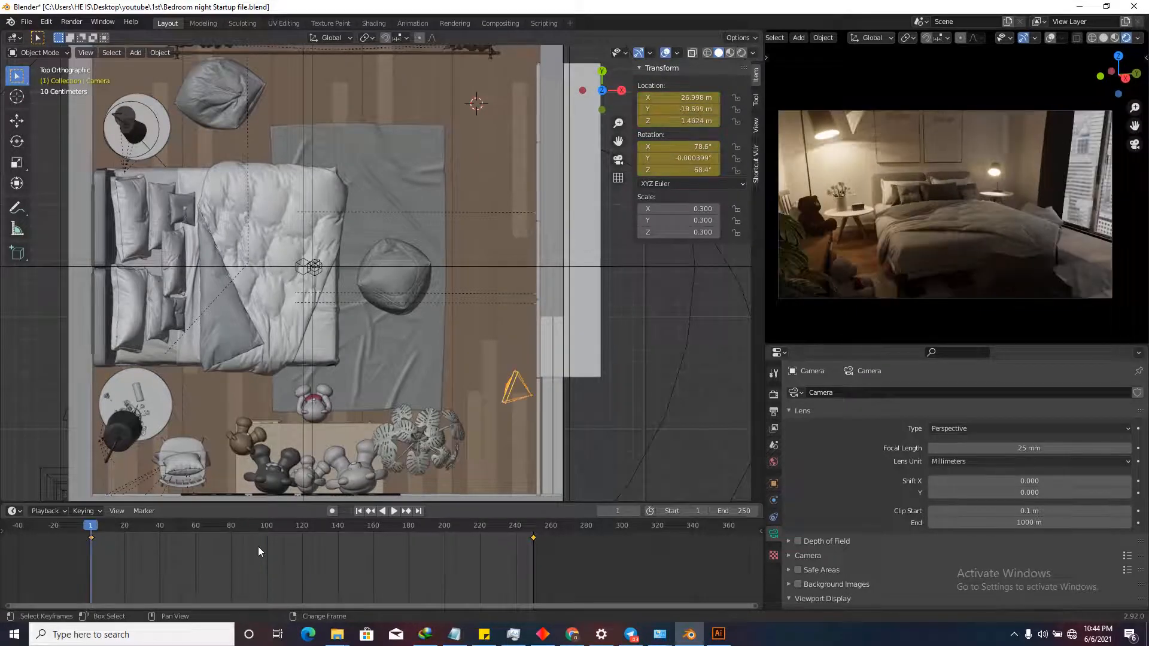
{"action": "key", "text": "shift+Right"}
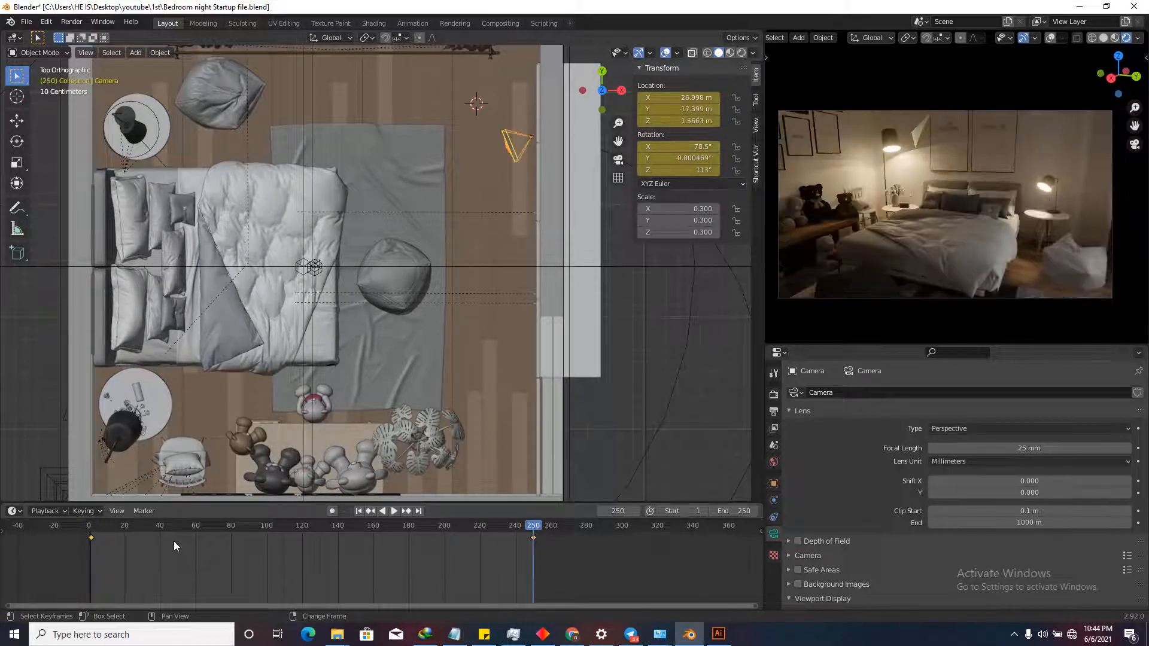
{"action": "key", "text": "shift+Left"}
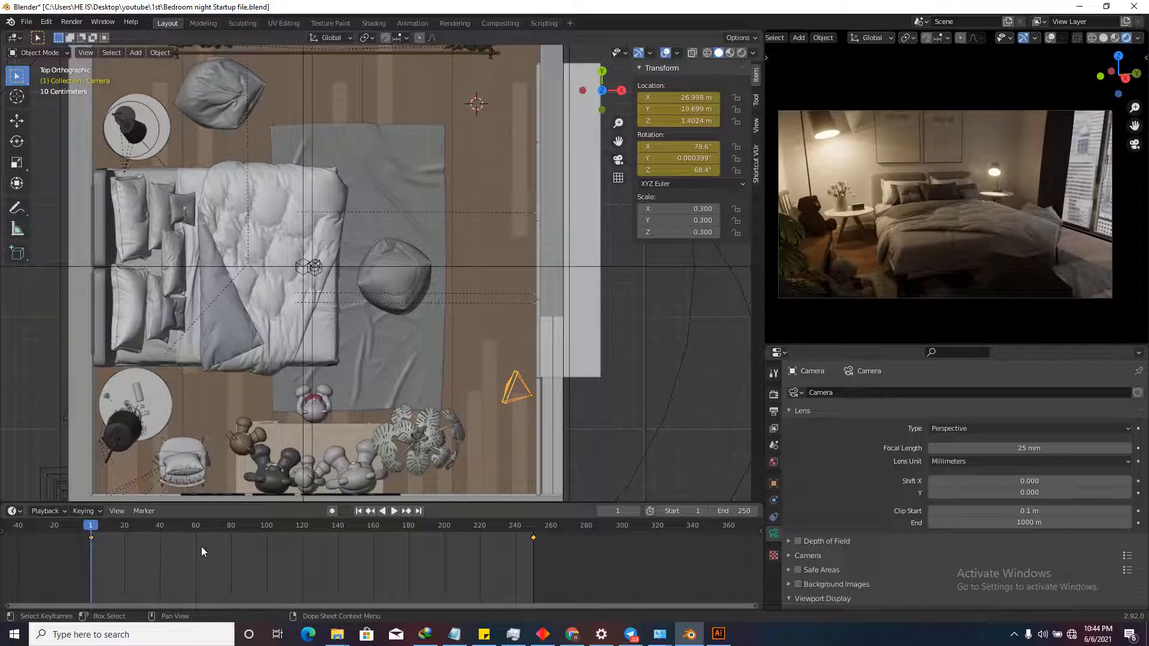
{"action": "key", "text": "space"}
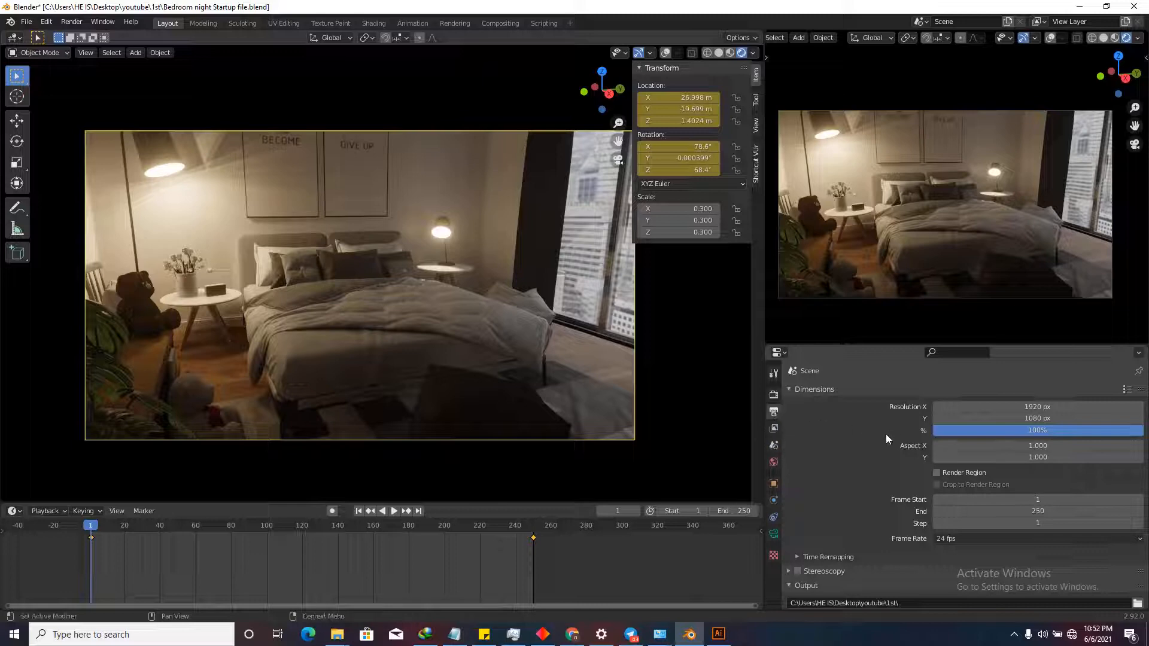
Set the render Resolution Y to 1500 px, keeping X at 1920.
{"action": "left_click_drag", "start_coordinate": [976, 419], "coordinate": [138, 430]}
{"action": "left_click", "coordinate": [989, 418]}
{"action": "type", "text": "15"}
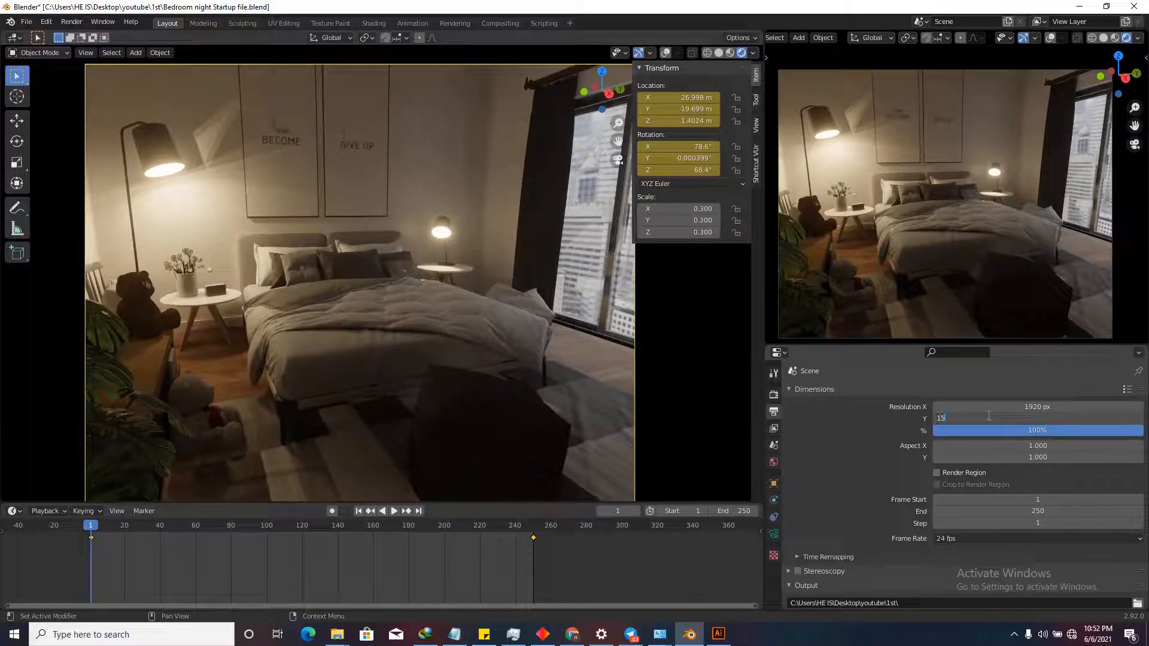
{"action": "type", "text": "00"}
{"action": "key", "text": "Return"}
Change the scene frame rate to 25 fps.
{"action": "scroll", "coordinate": [430, 292], "scroll_direction": "down", "scroll_amount": 3}
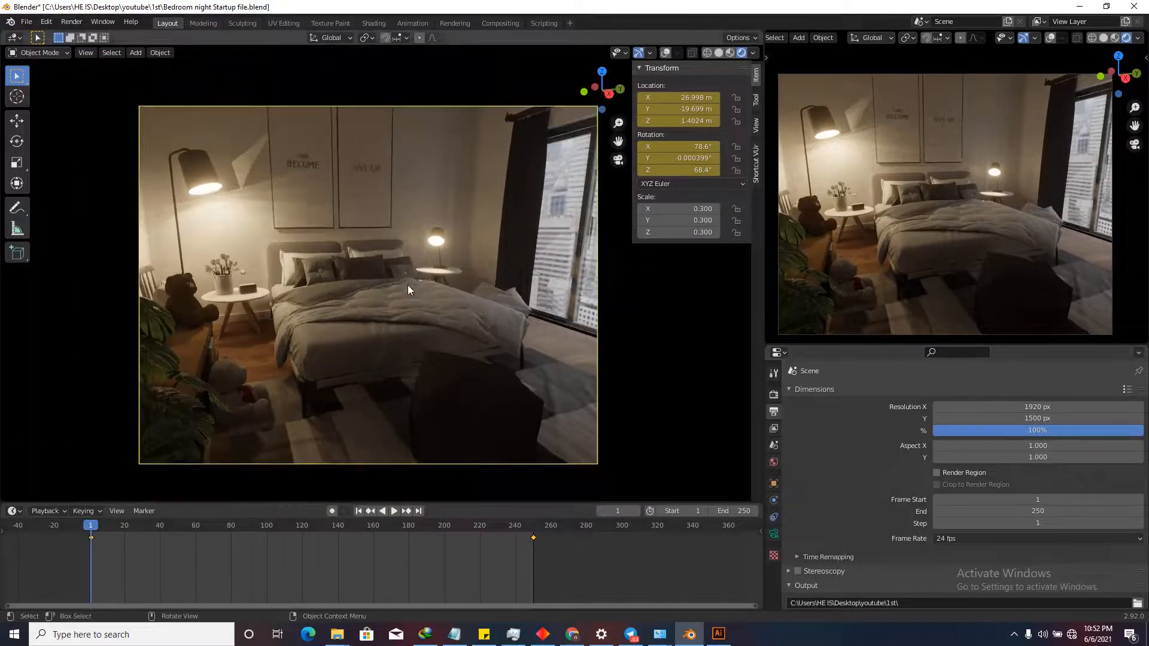
{"action": "scroll", "coordinate": [420, 294], "scroll_direction": "up", "scroll_amount": 2}
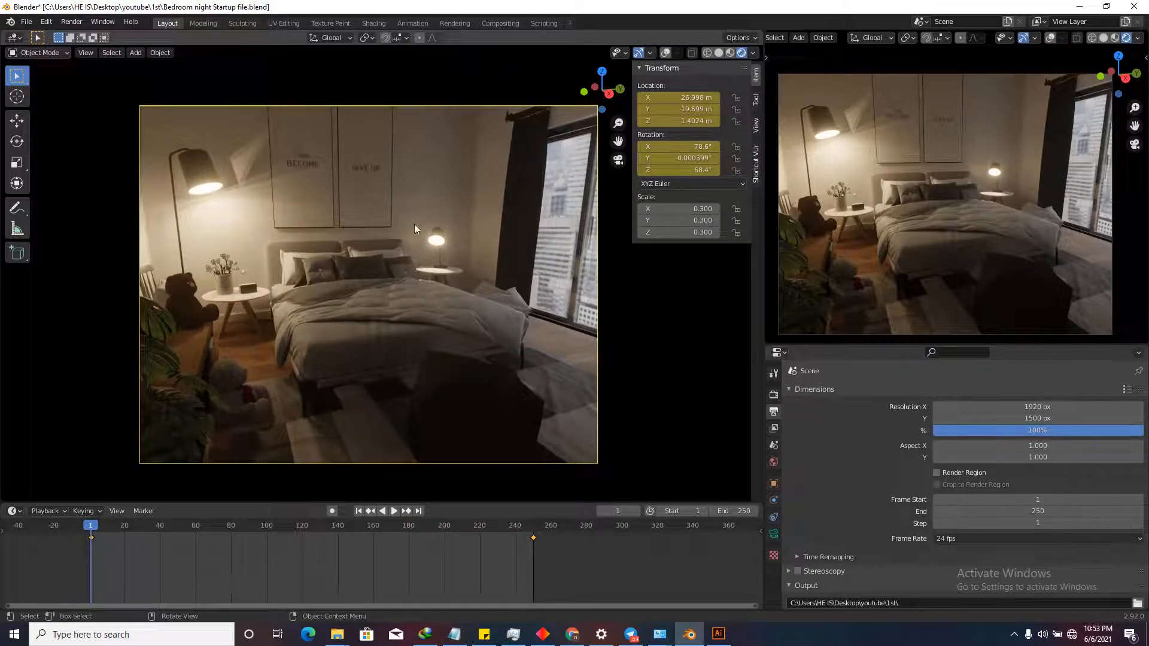
{"action": "scroll", "coordinate": [885, 458], "scroll_direction": "down", "scroll_amount": 5}
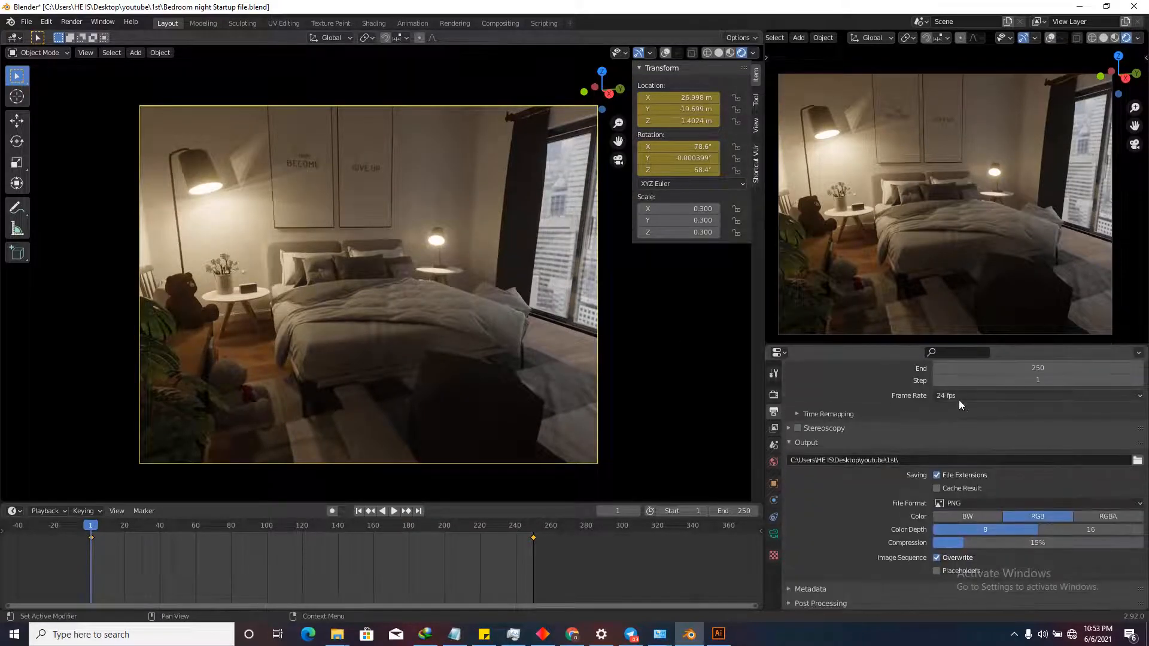
{"action": "left_click", "coordinate": [955, 396]}
{"action": "left_click", "coordinate": [953, 432]}
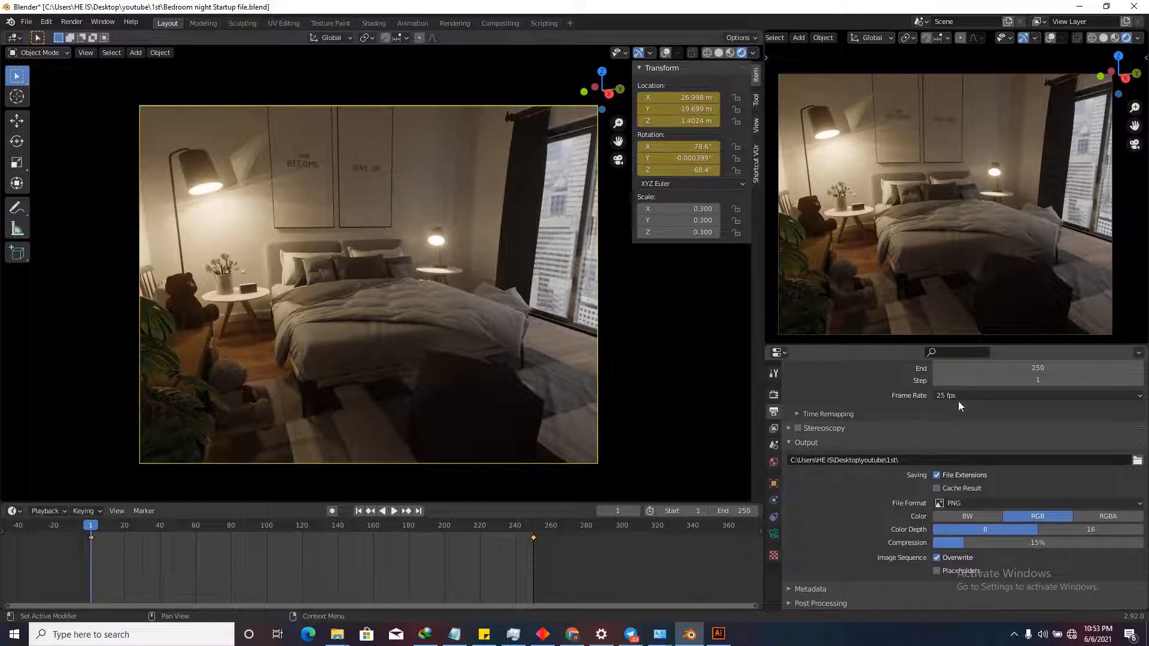
{"action": "scroll", "coordinate": [987, 419], "scroll_direction": "up", "scroll_amount": 3}
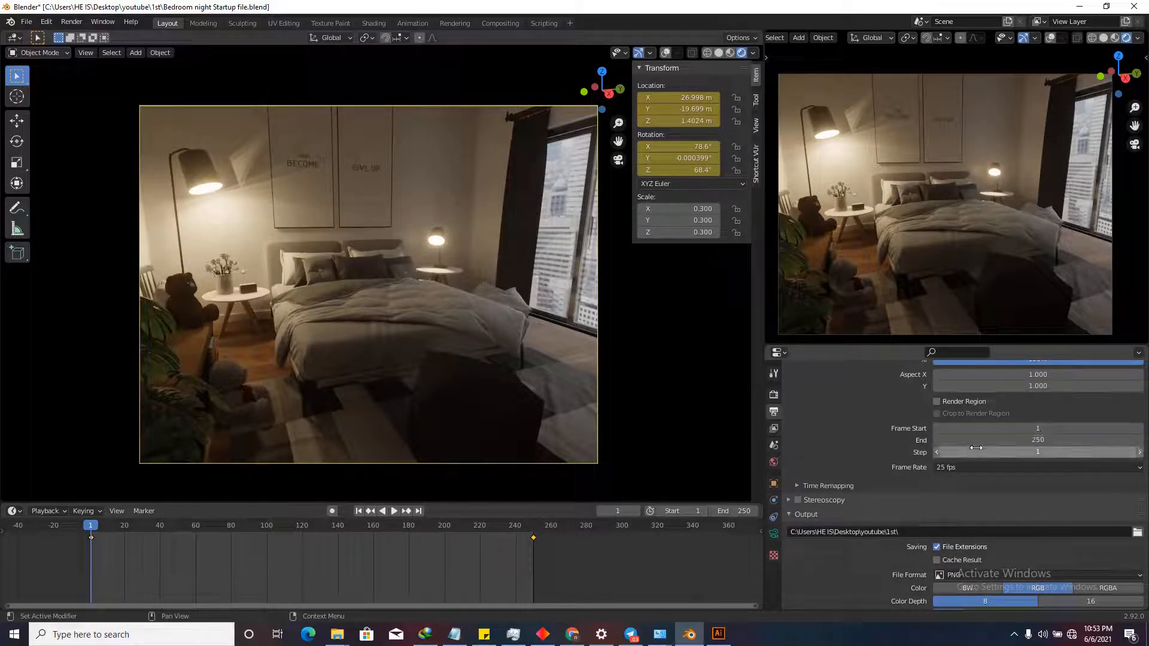
{"action": "scroll", "coordinate": [889, 472], "scroll_direction": "down", "scroll_amount": 3}
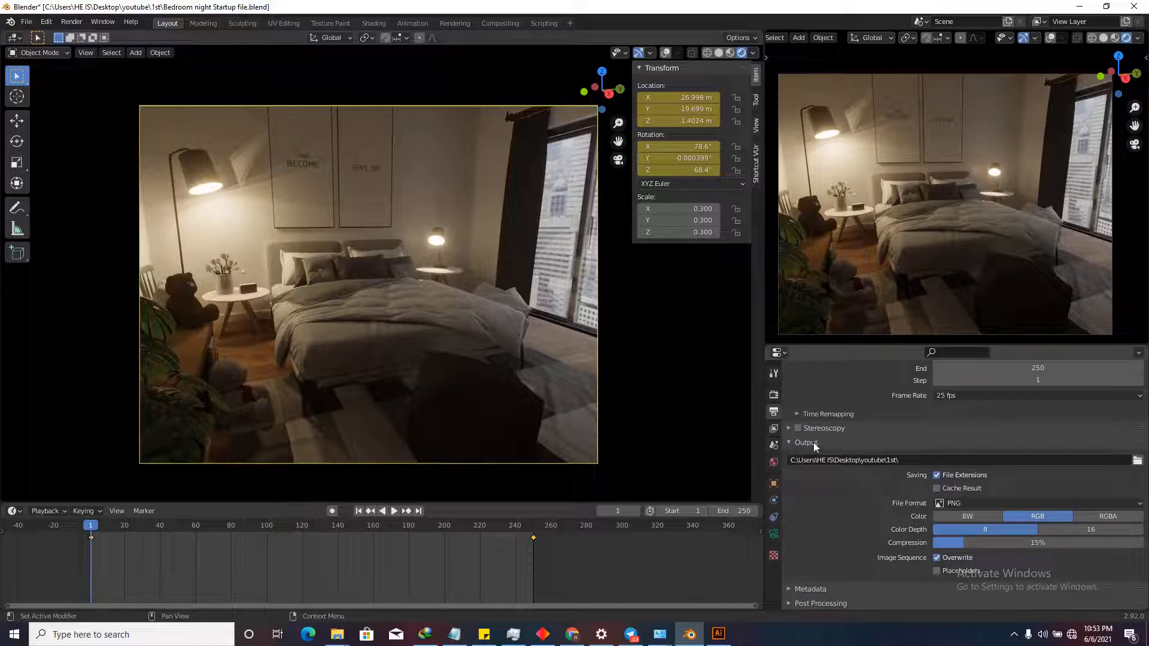
Keep the current output folder and set the File Format to FFmpeg Video.
{"action": "left_click", "coordinate": [1137, 460]}
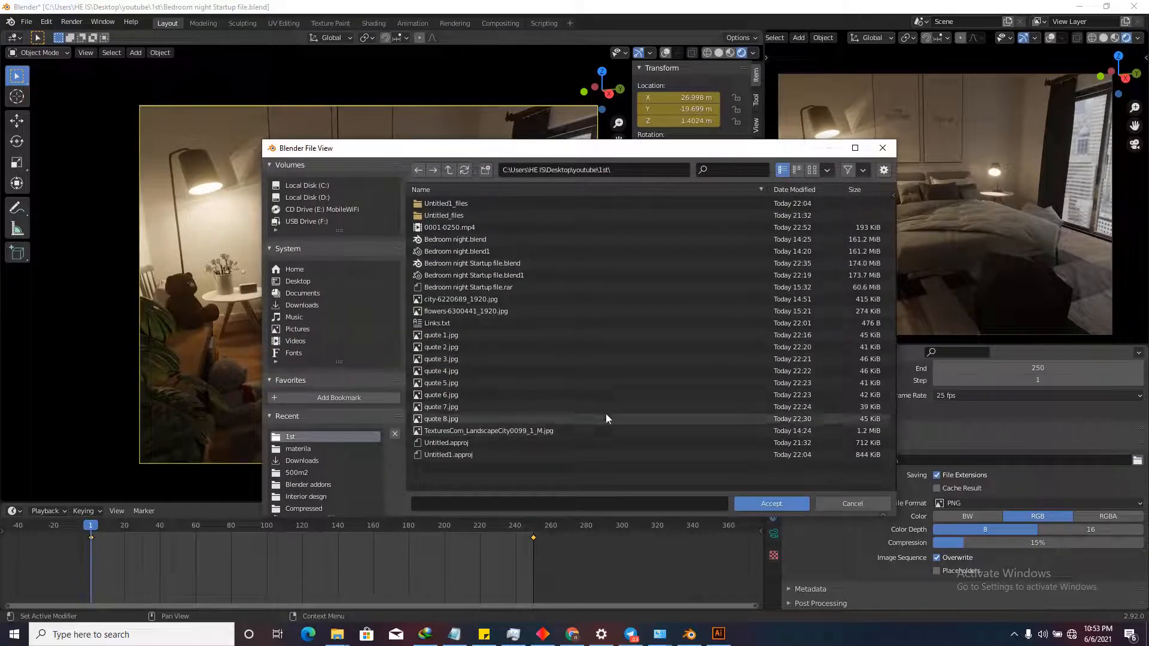
{"action": "left_click", "coordinate": [777, 503]}
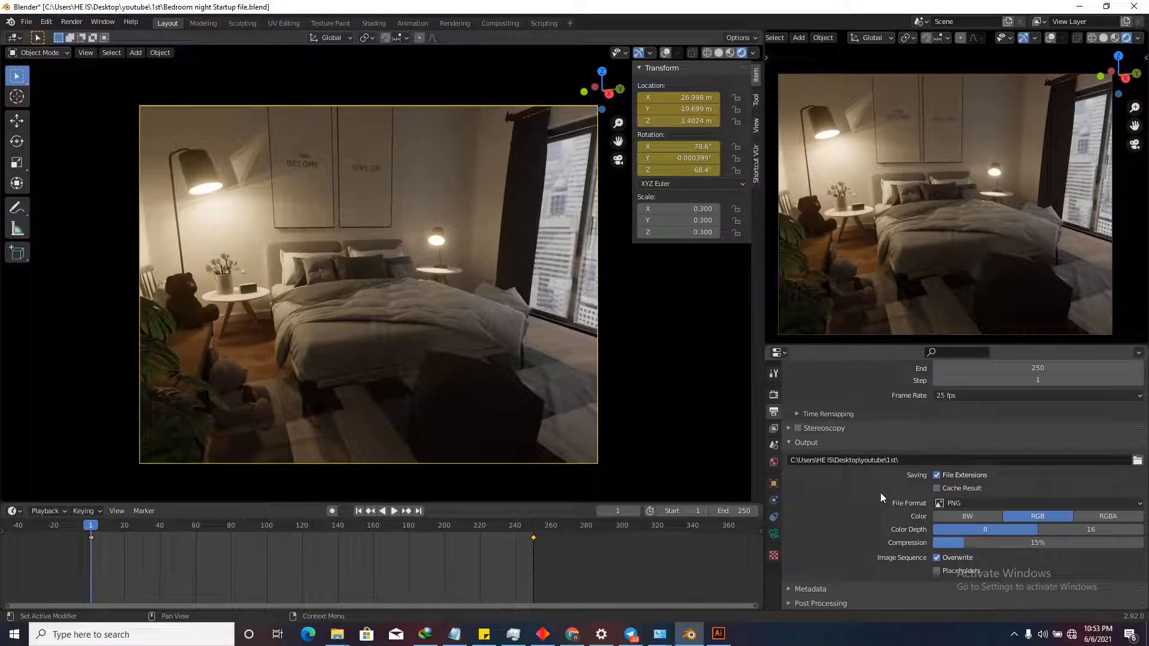
{"action": "left_click", "coordinate": [970, 503]}
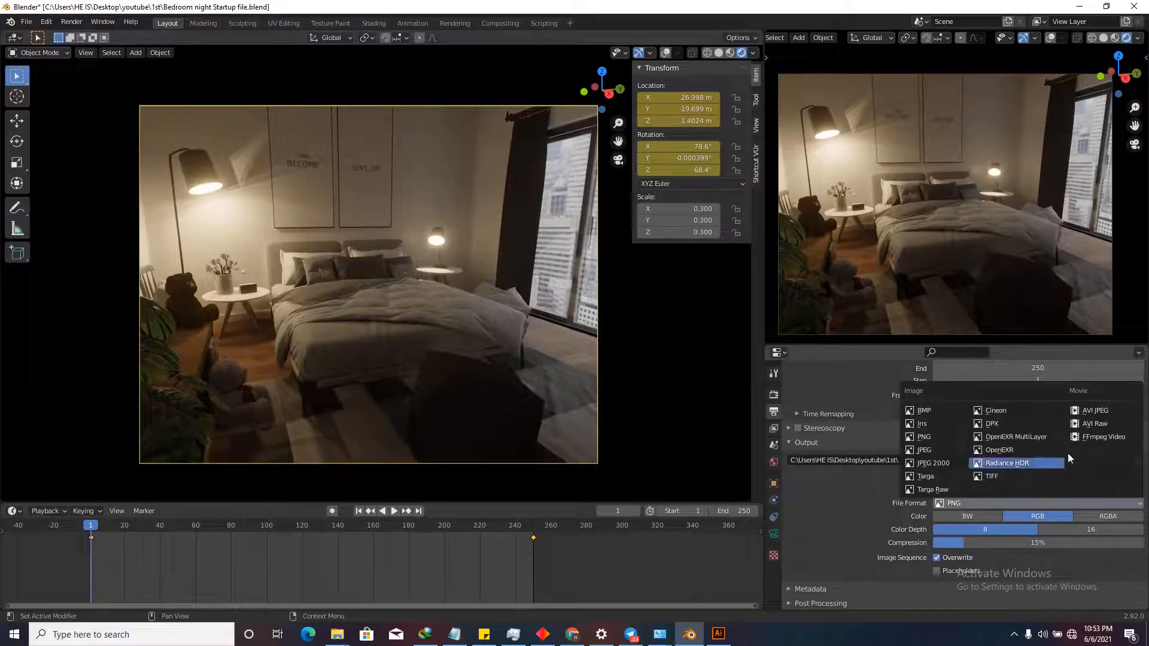
{"action": "left_click", "coordinate": [1090, 437]}
Apply the h264 in MP4 encoding preset, keeping MPEG-4 as the container.
{"action": "scroll", "coordinate": [985, 492], "scroll_direction": "down", "scroll_amount": 4}
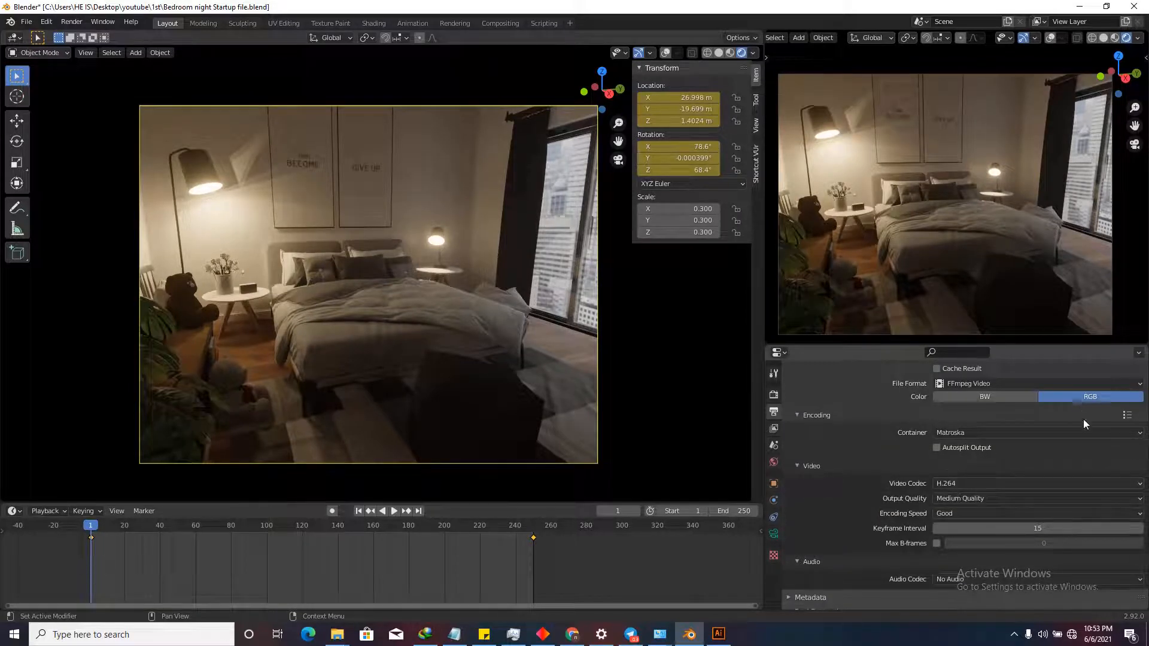
{"action": "left_click", "coordinate": [1128, 416]}
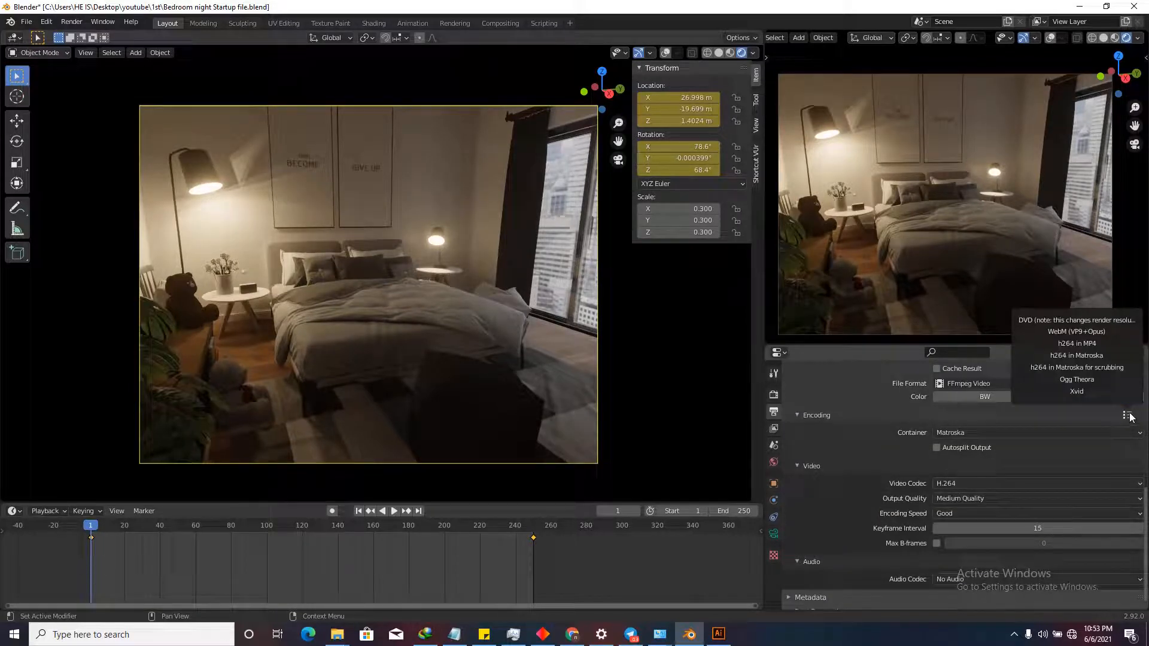
{"action": "left_click", "coordinate": [1080, 343]}
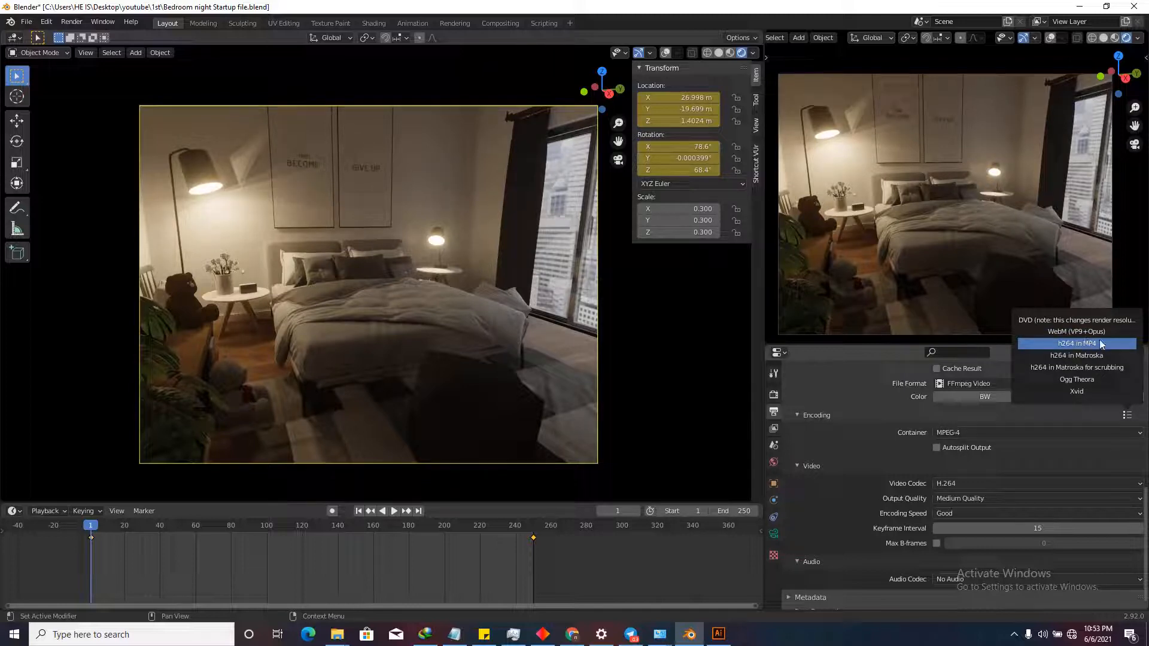
{"action": "left_click", "coordinate": [819, 416]}
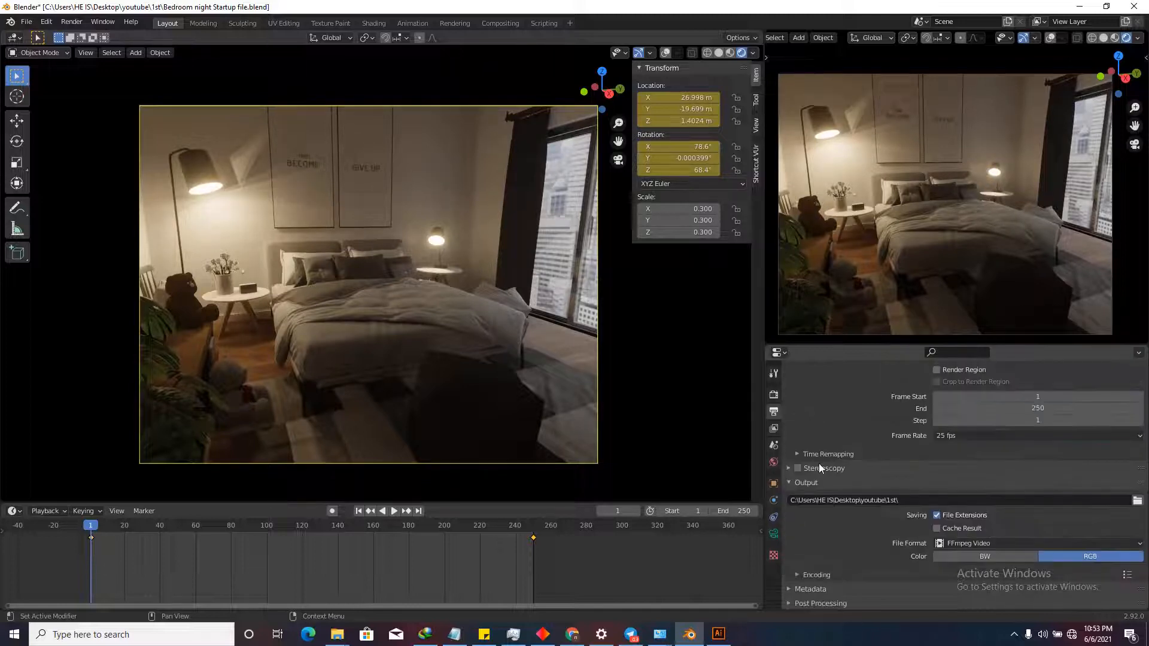
{"action": "left_click", "coordinate": [819, 571]}
{"action": "scroll", "coordinate": [886, 547], "scroll_direction": "down", "scroll_amount": 7}
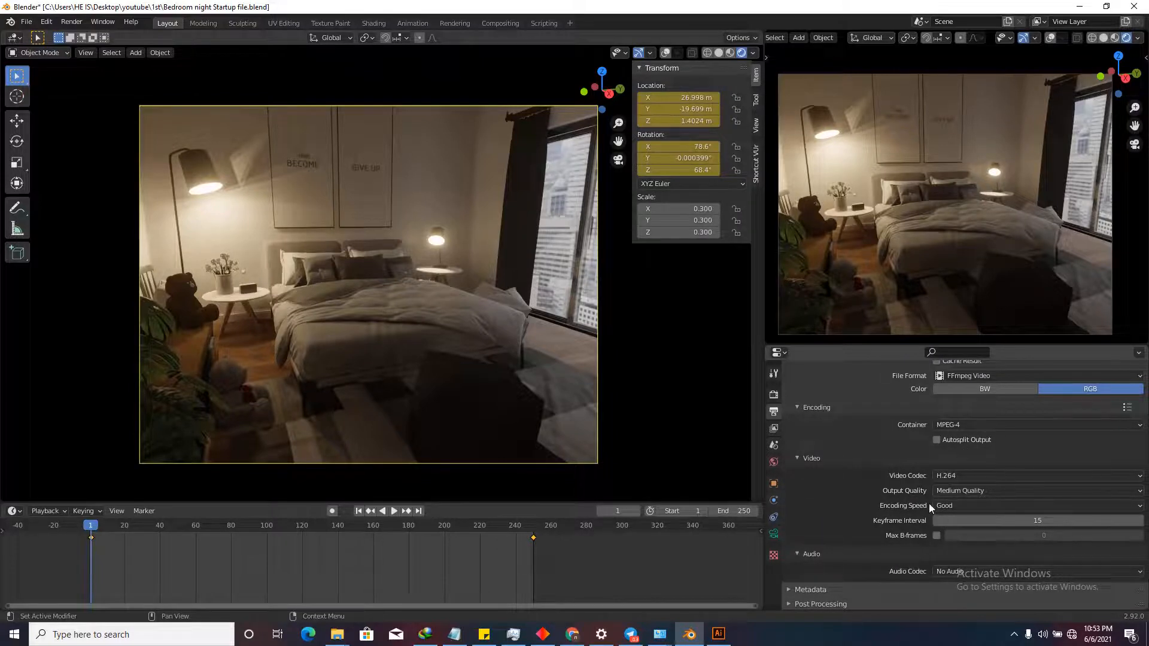
{"action": "left_click", "coordinate": [967, 425]}
{"action": "left_click", "coordinate": [966, 425]}
Set the video Output Quality to High Quality.
{"action": "left_click", "coordinate": [956, 492]}
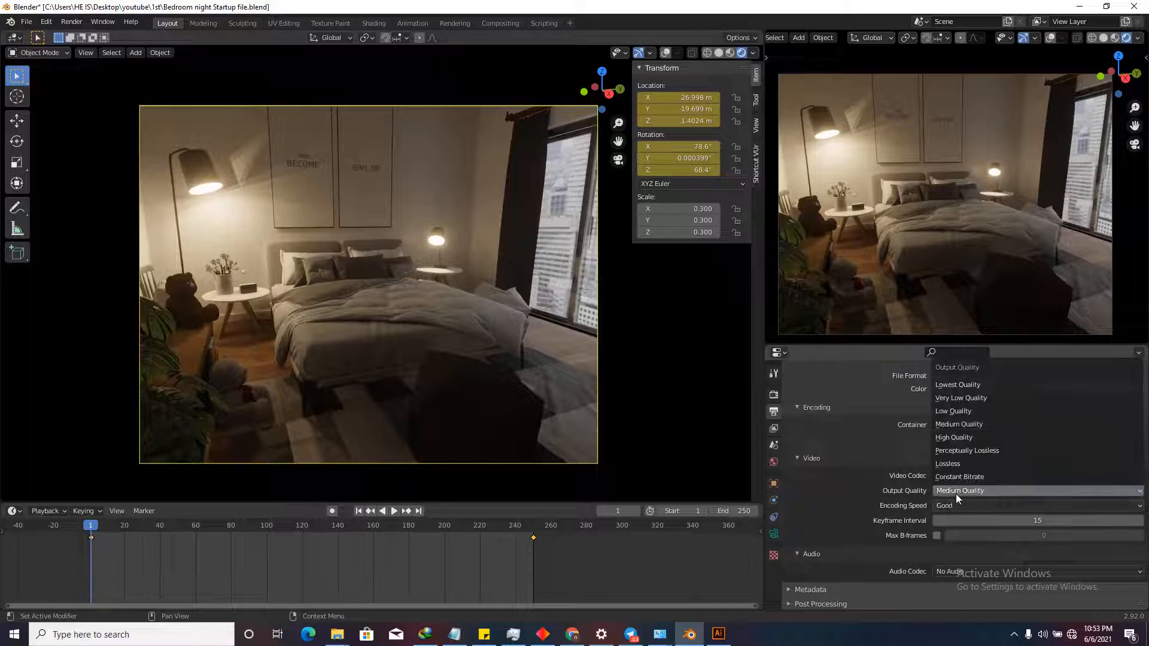
{"action": "left_click", "coordinate": [964, 439]}
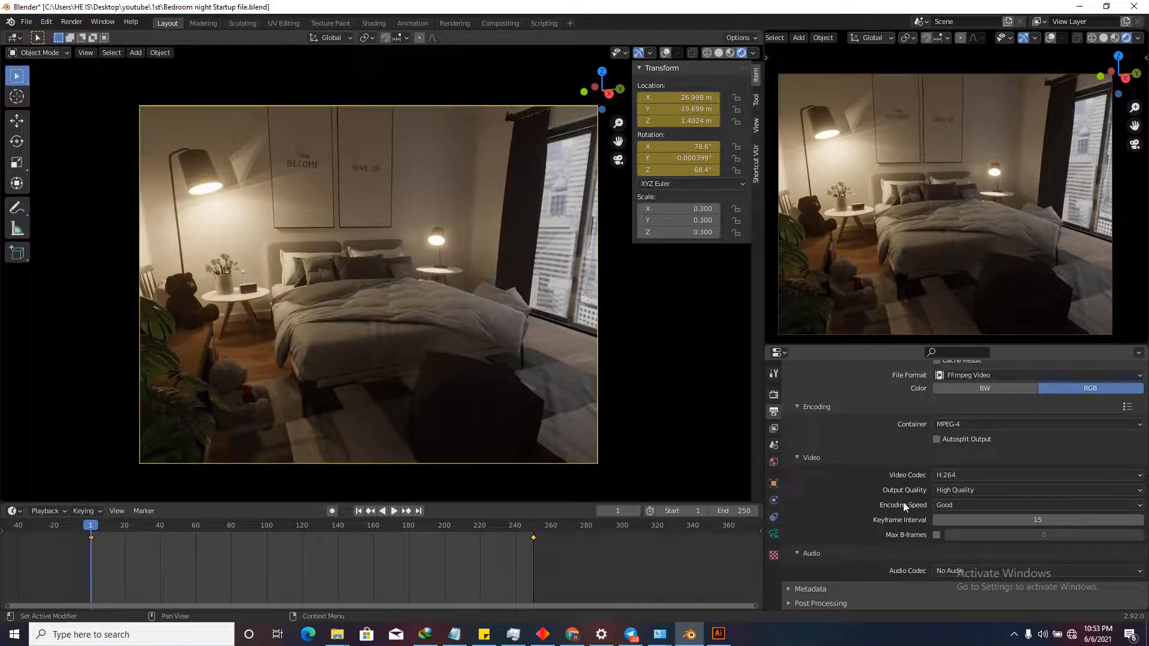
{"action": "scroll", "coordinate": [879, 515], "scroll_direction": "up", "scroll_amount": 3}
{"action": "scroll", "coordinate": [880, 515], "scroll_direction": "up", "scroll_amount": 8}
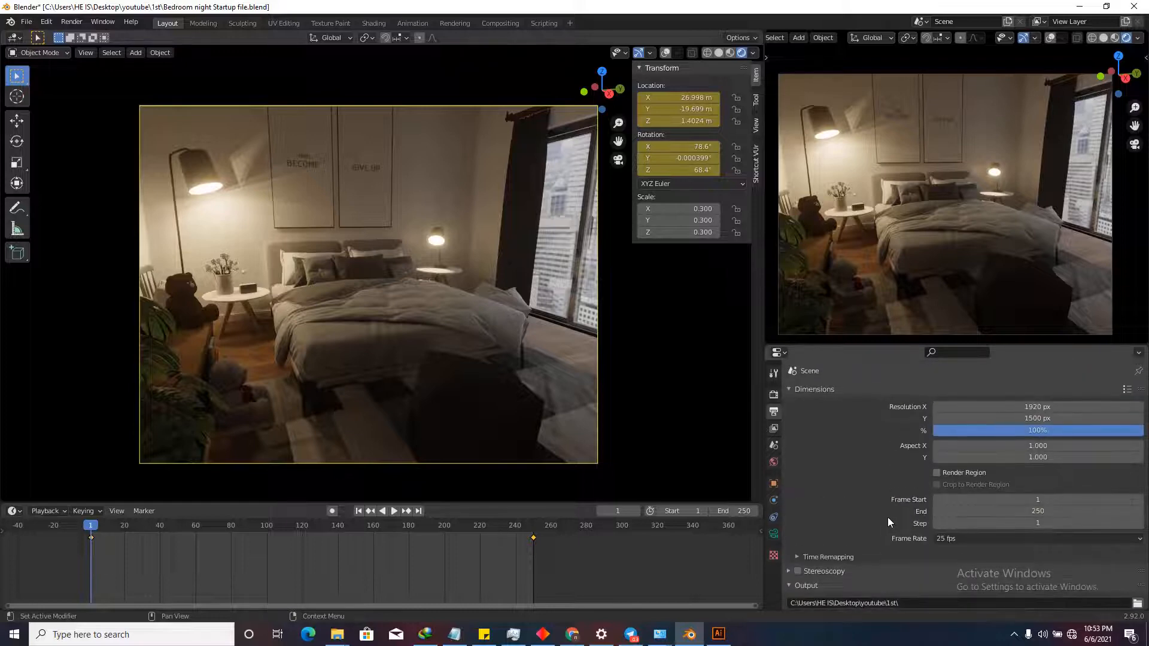
{"action": "scroll", "coordinate": [888, 517], "scroll_direction": "down", "scroll_amount": 12}
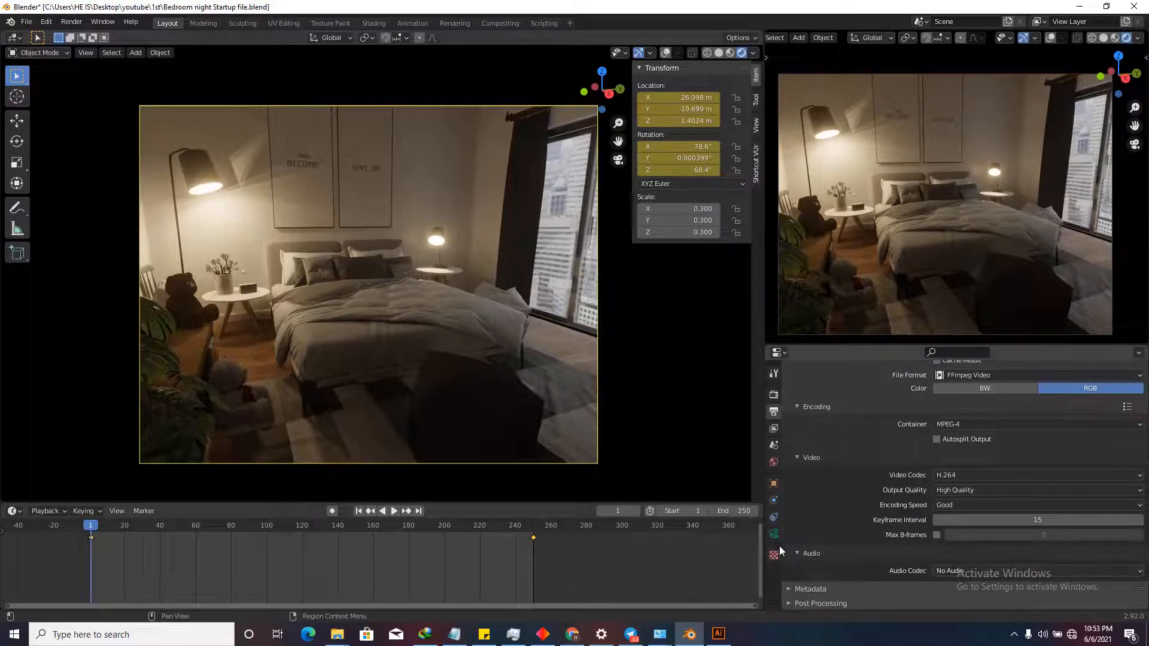
Render the 250-frame animation using Render > Render Animation.
{"action": "left_click", "coordinate": [72, 22]}
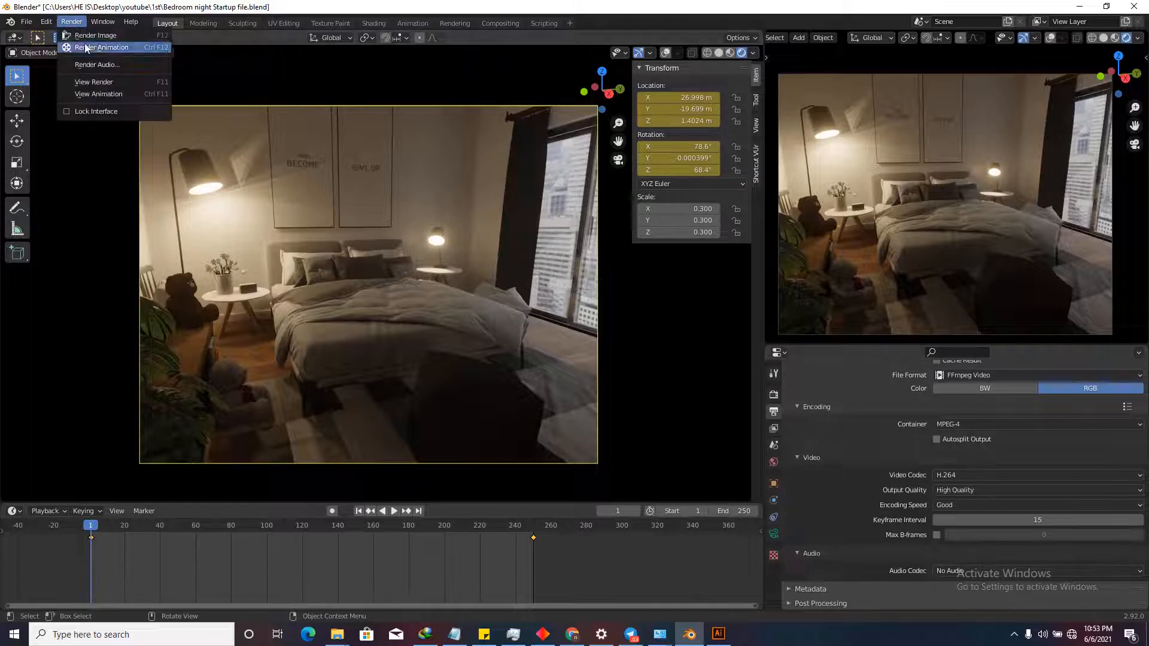
{"action": "left_click", "coordinate": [92, 46]}
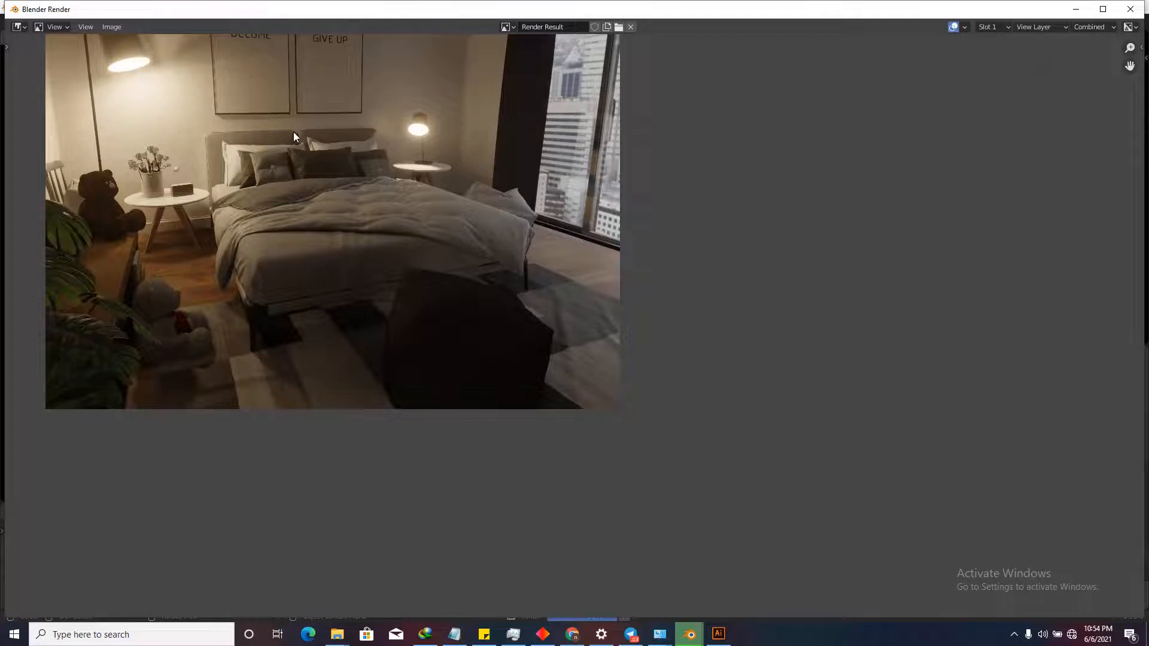
{"action": "scroll", "coordinate": [293, 137], "scroll_direction": "down", "scroll_amount": 2}
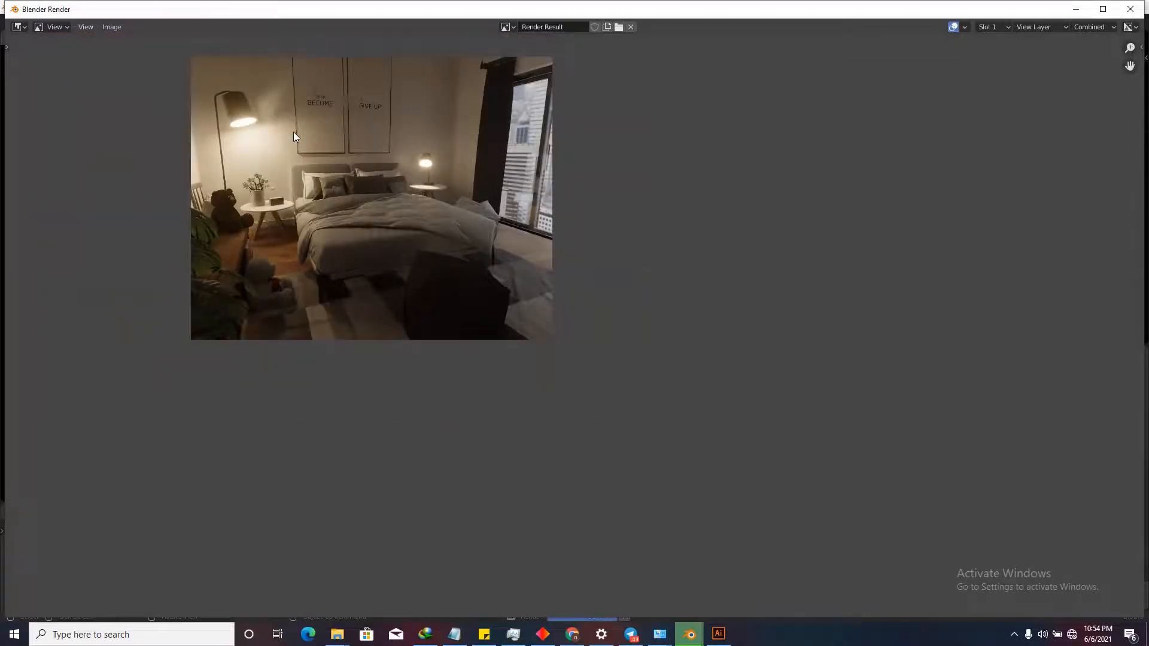